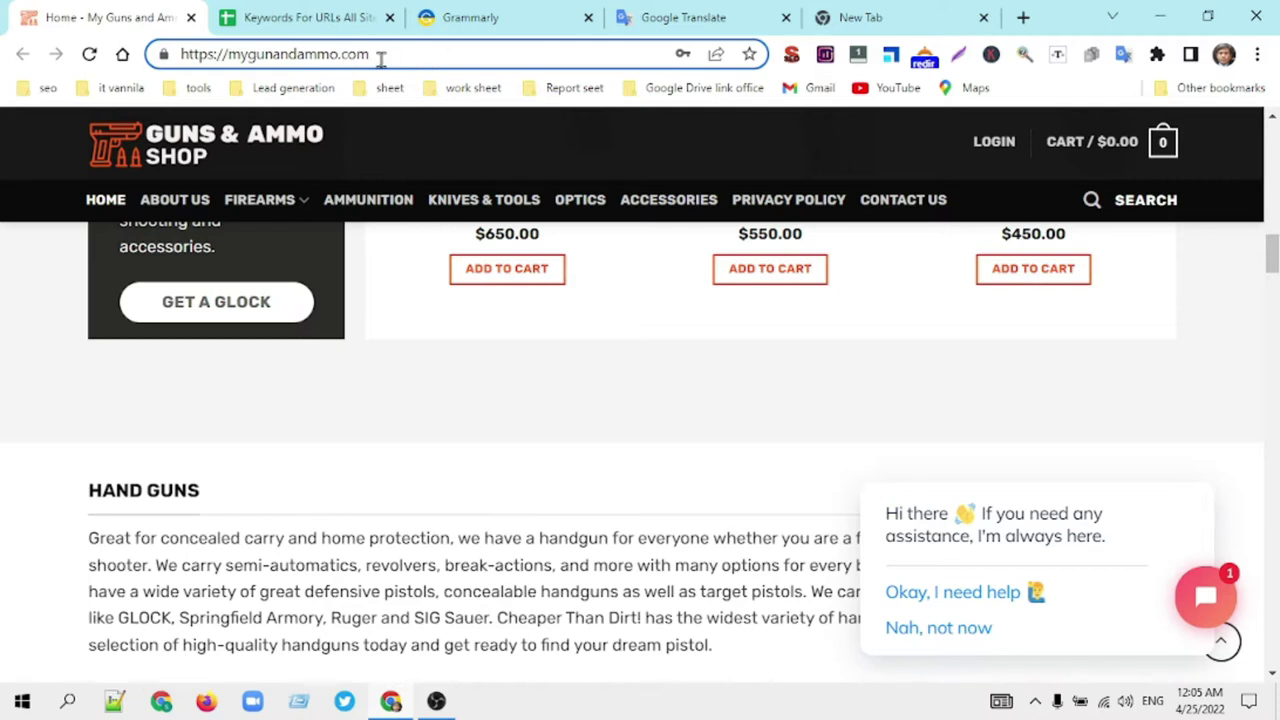
Step: Open the WordPress admin dashboard of mygunandammo.com at the /wp-admin address
scroll(434, 251, "up", 10)
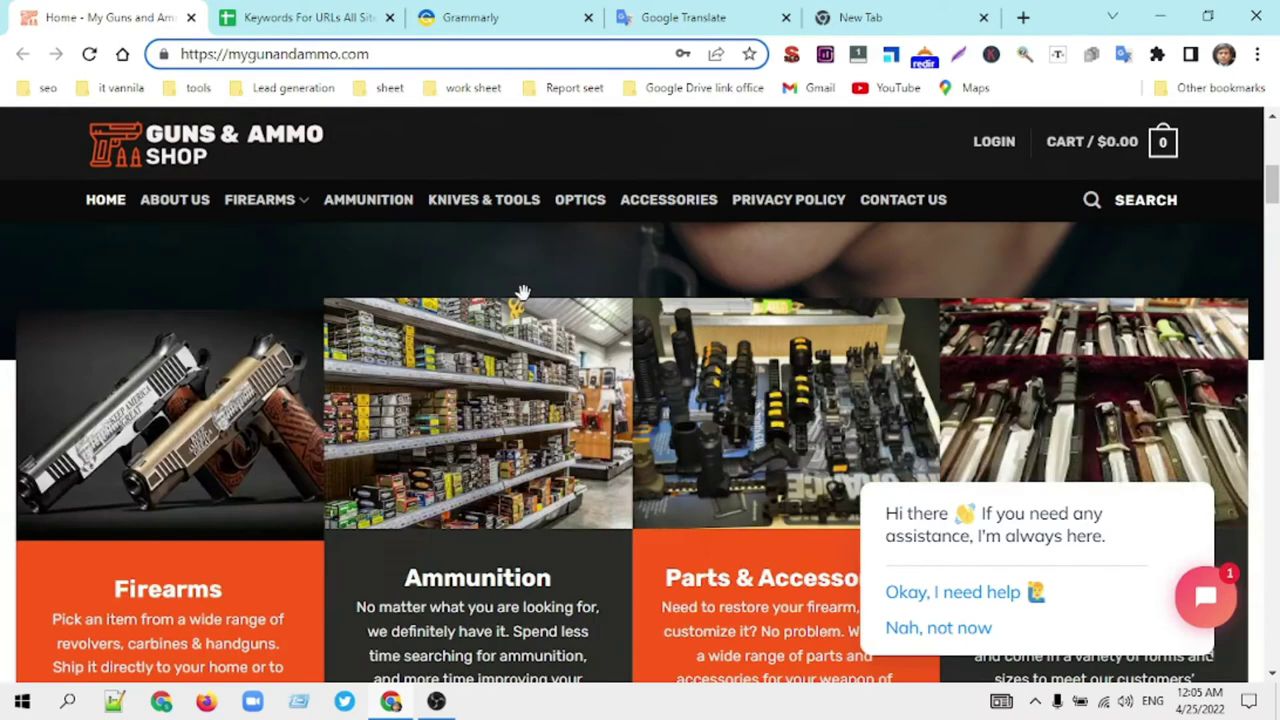
scroll(522, 291, "up", 5)
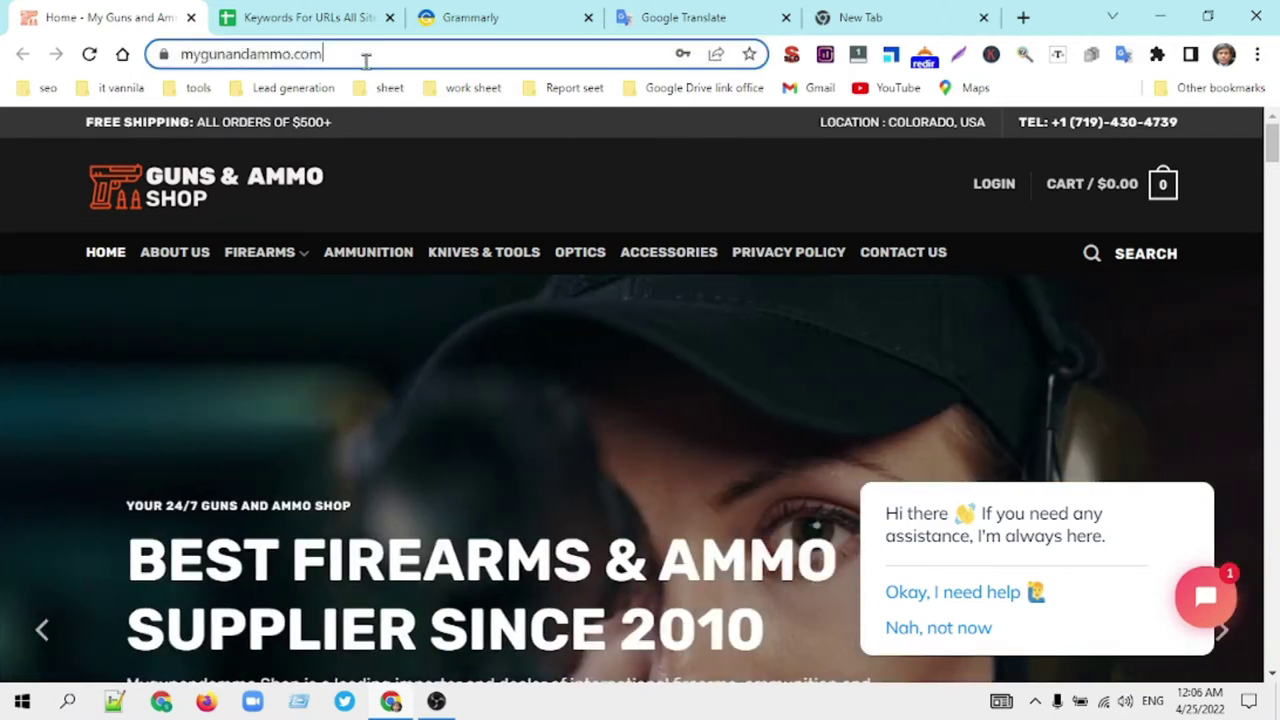
left_click(380, 54)
left_click(380, 54)
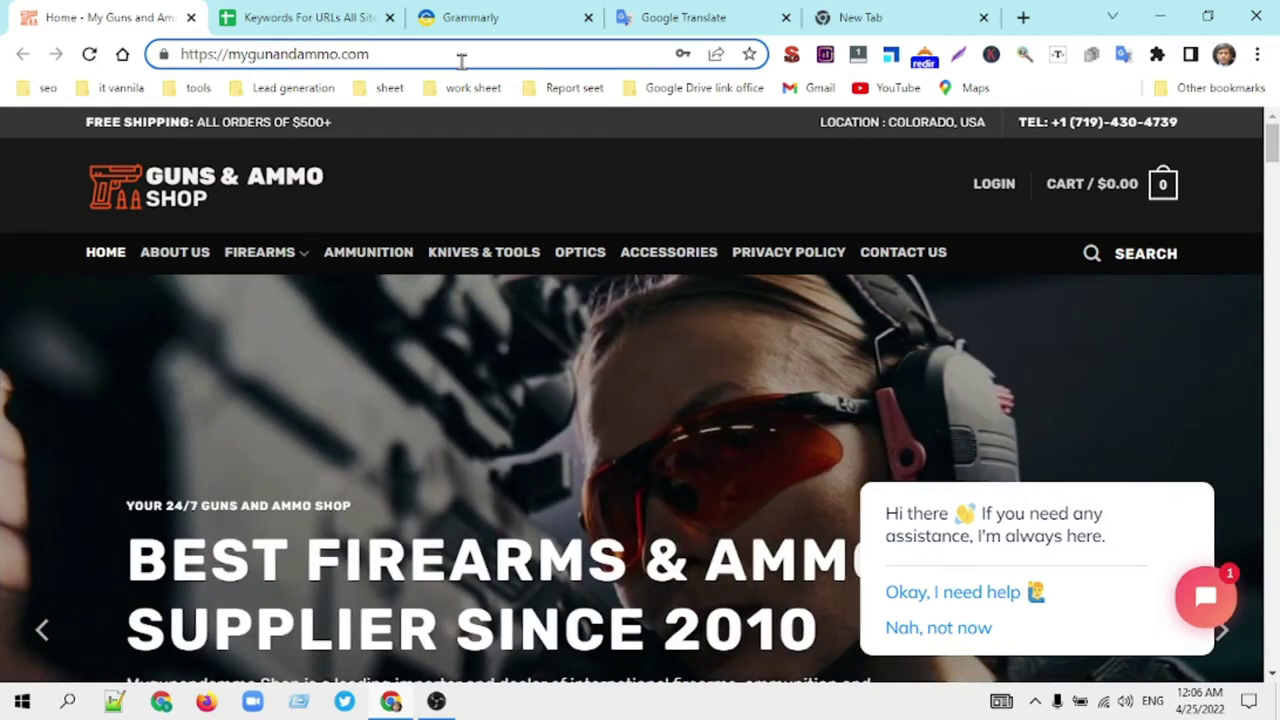
type("/")
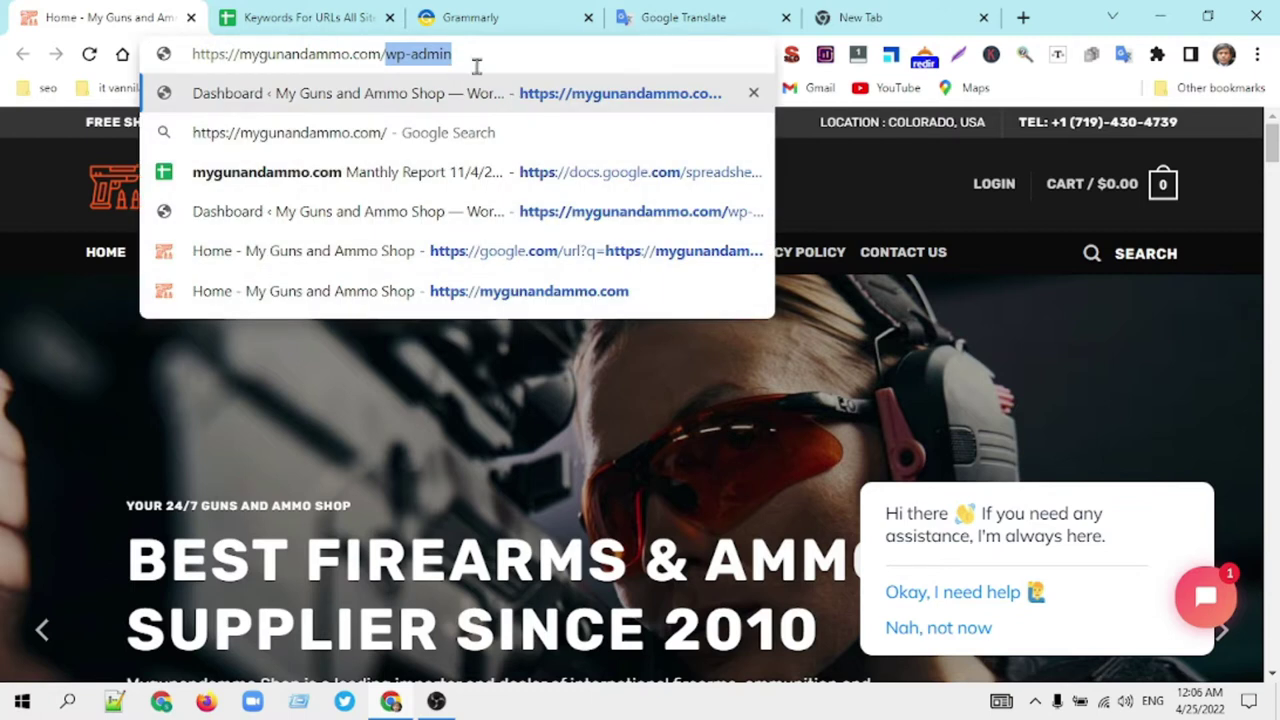
key("Return")
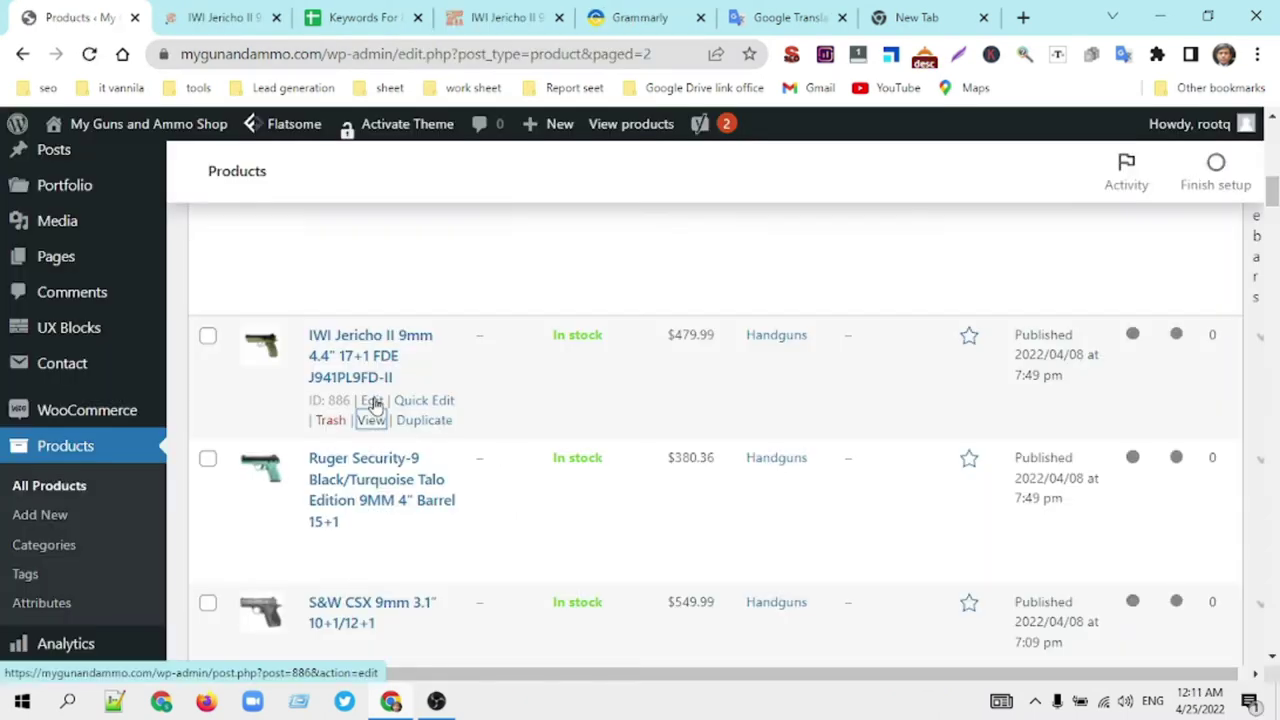
Step: Open the IWI Jericho II 9mm 4.4" 17+1 FDE product for editing in a new tab and bring up its description editor
middle_click(372, 401)
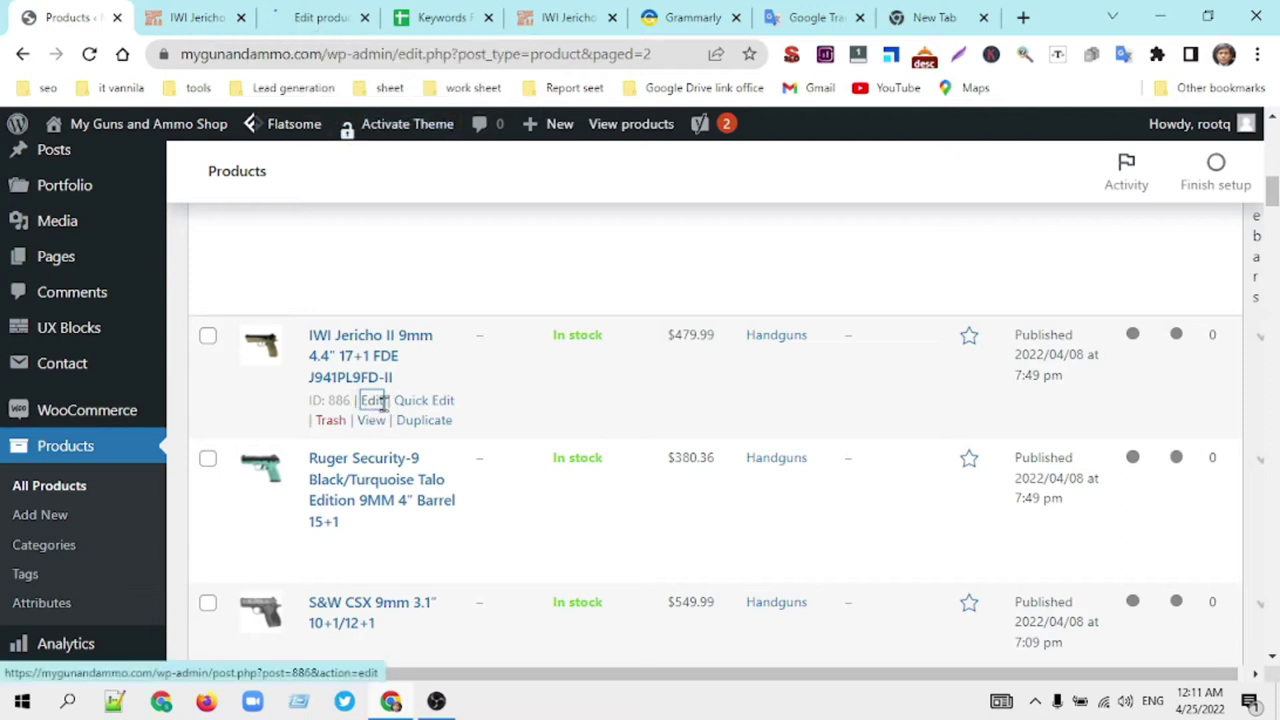
left_click(330, 19)
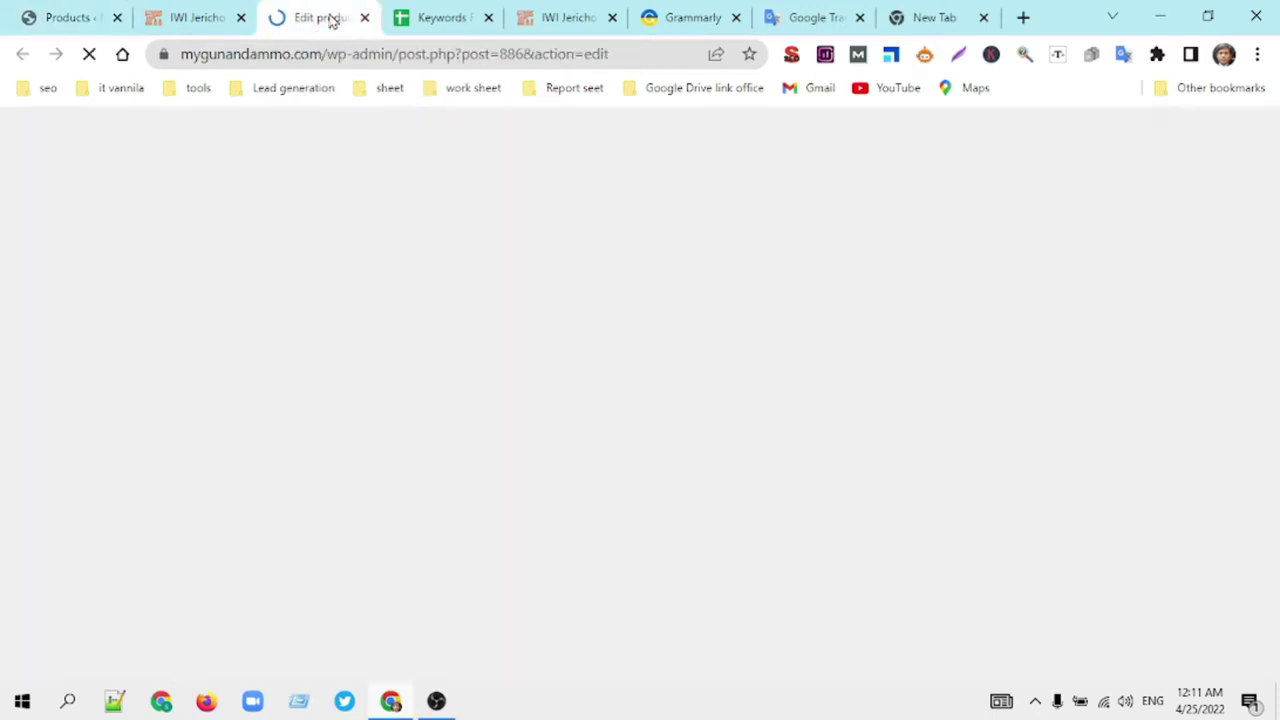
left_click(207, 20)
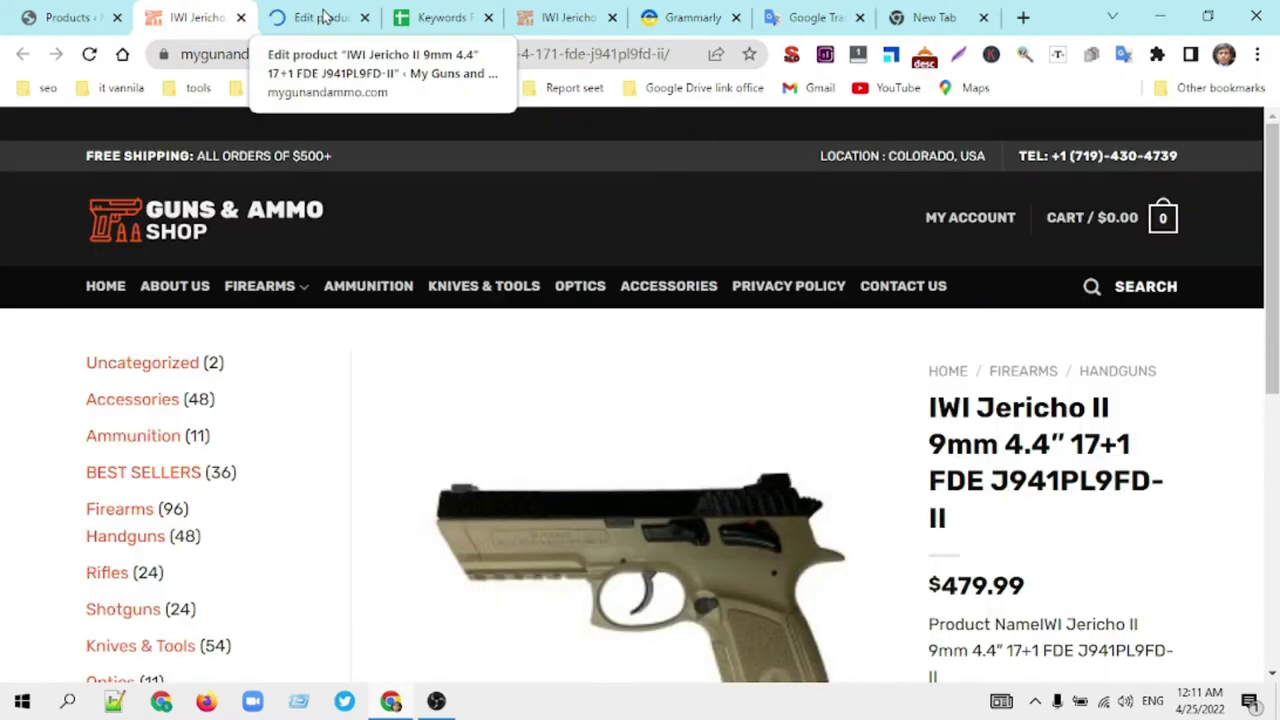
left_click(322, 17)
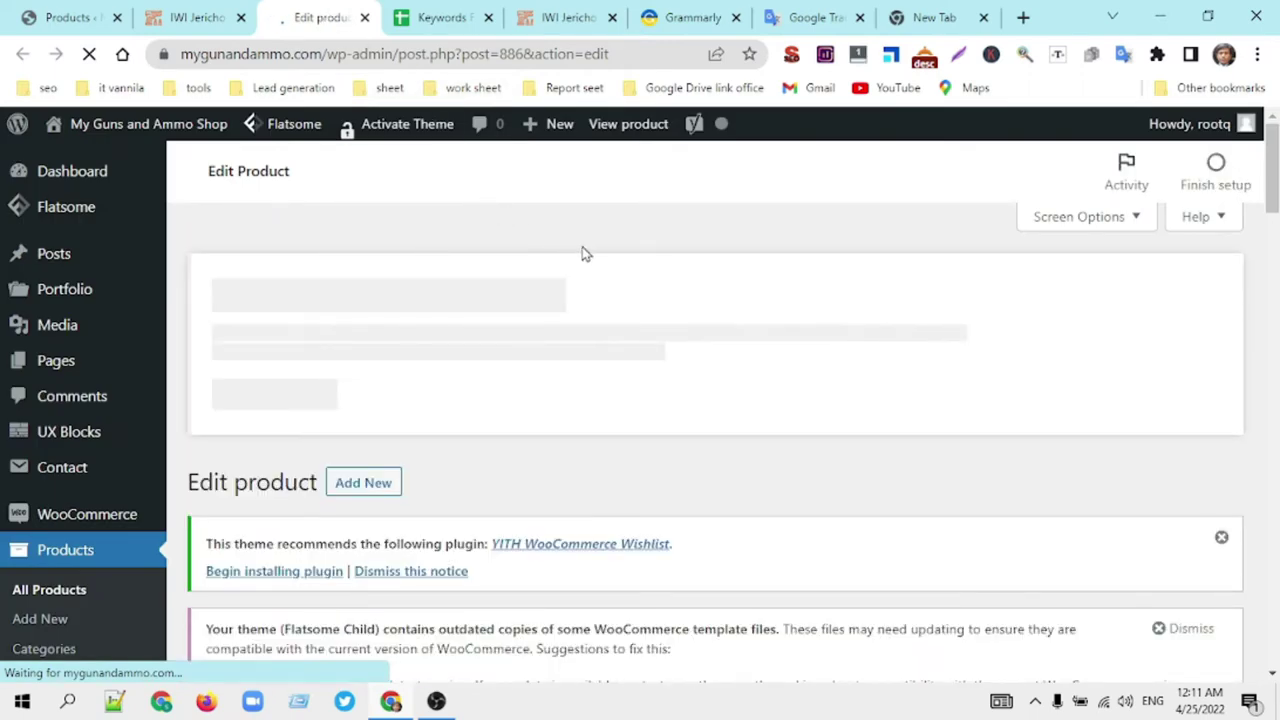
scroll(584, 244, "down", 5)
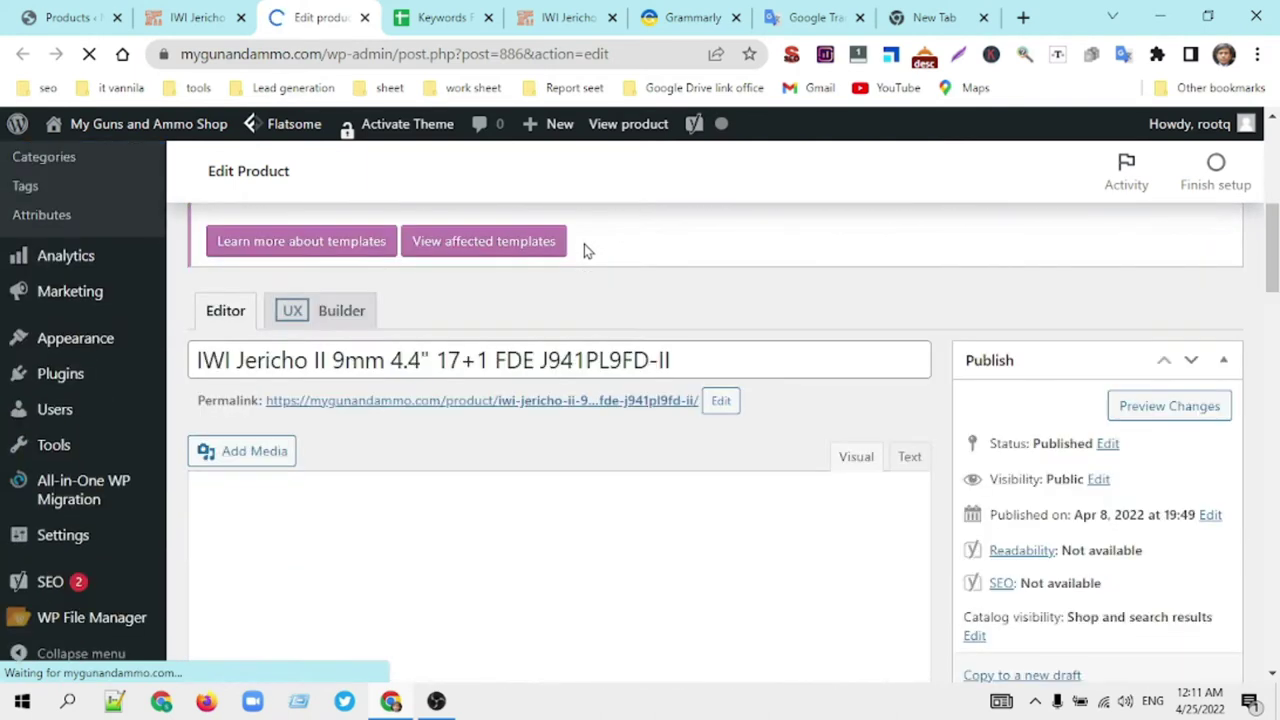
scroll(610, 265, "down", 2)
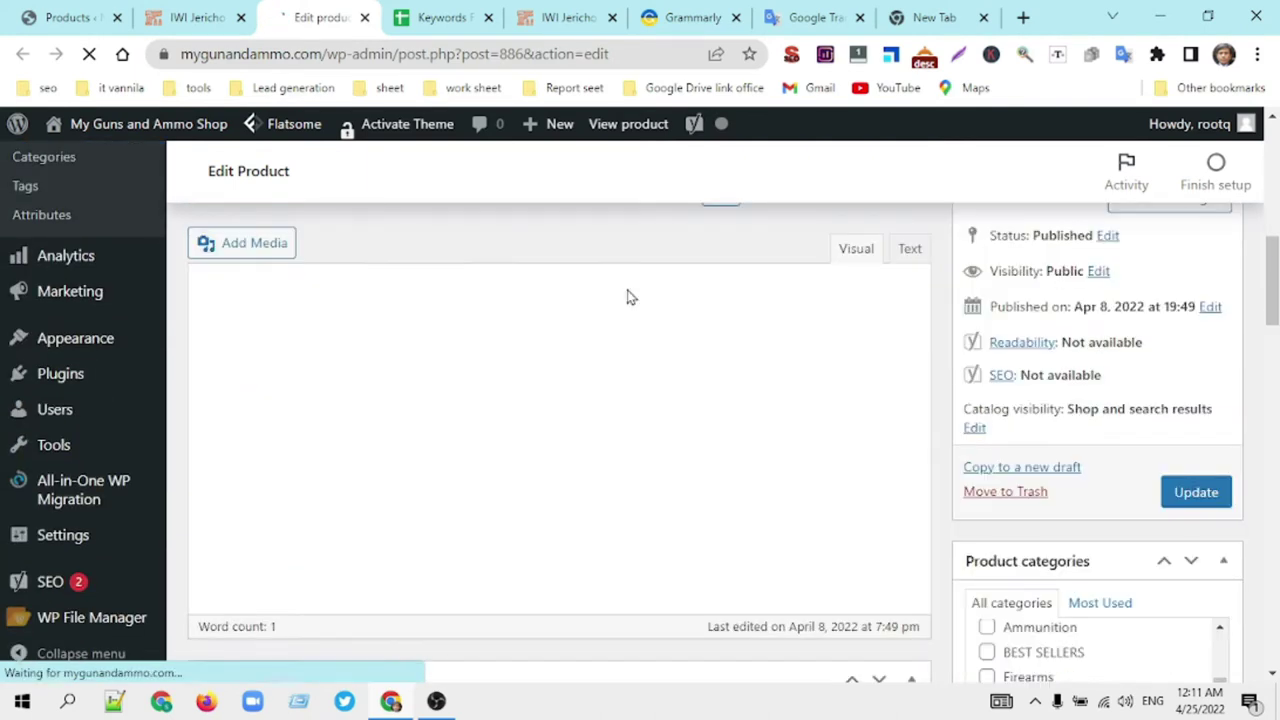
scroll(632, 295, "up", 1)
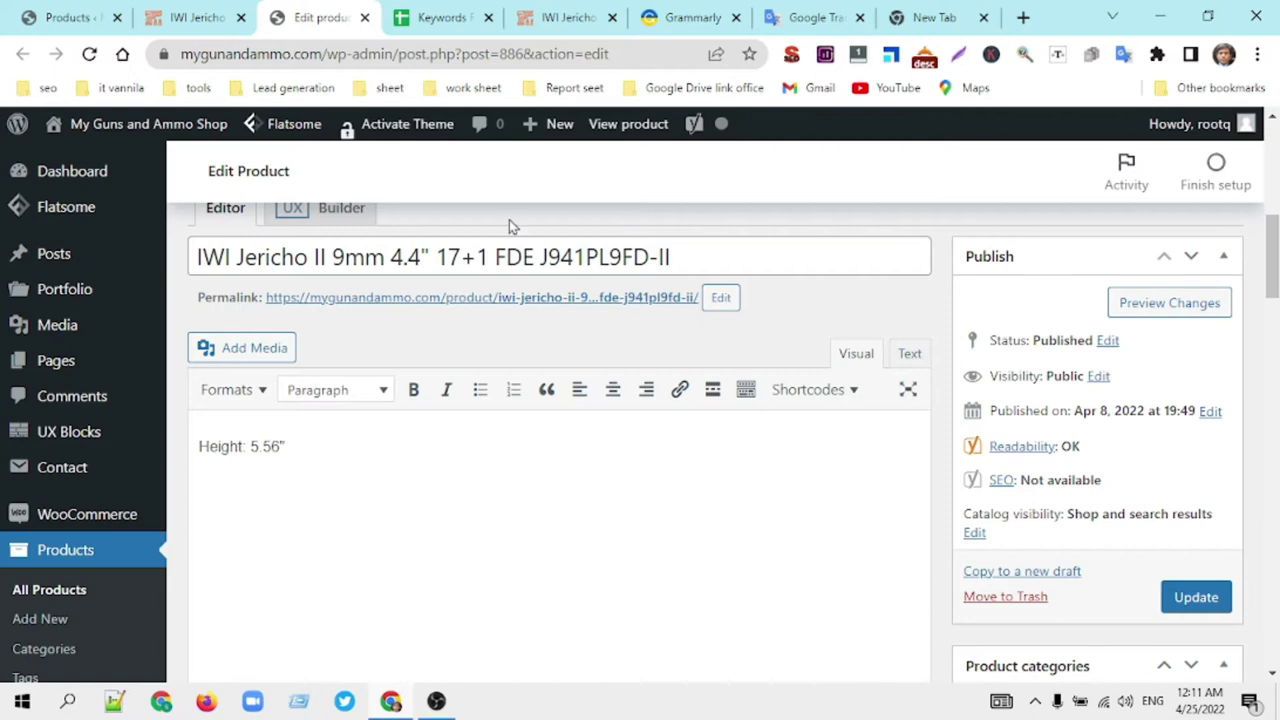
Step: Examine the live IWI Jericho II product page, including its short product details and the description section
left_click(206, 20)
scroll(704, 387, "down", 3)
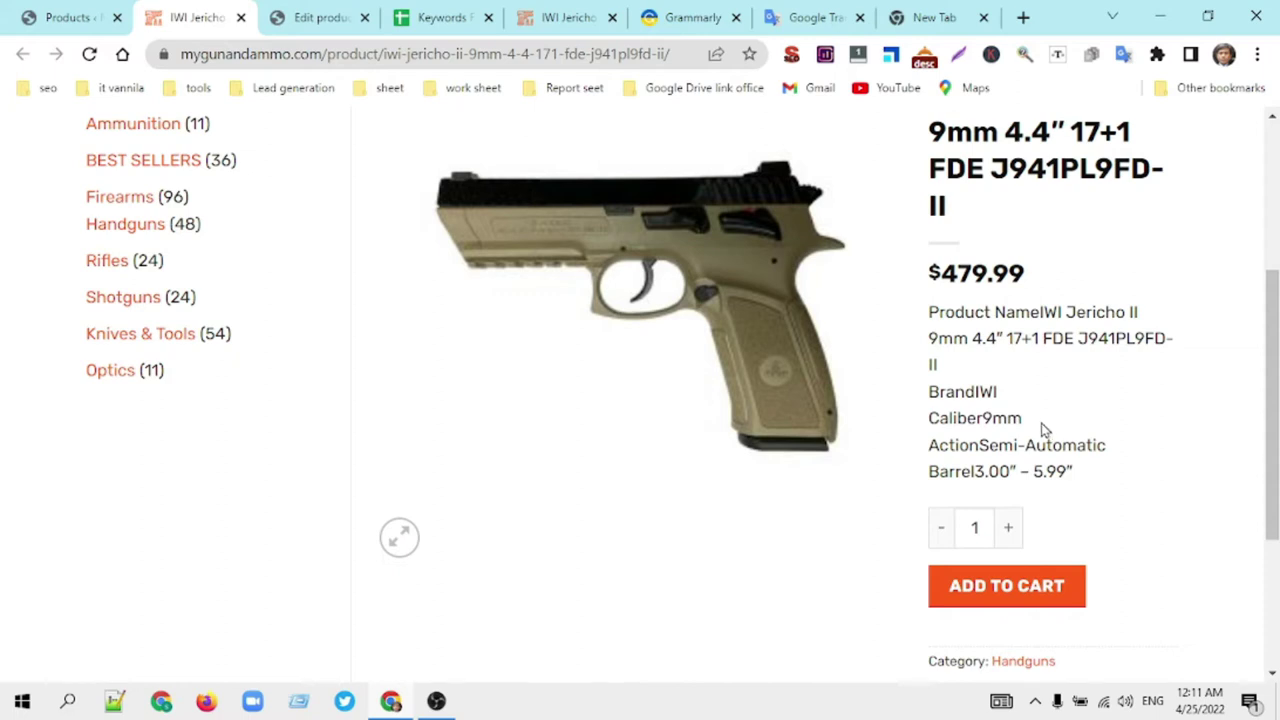
scroll(1043, 430, "down", 3)
scroll(1043, 430, "up", 3)
scroll(1040, 430, "down", 3)
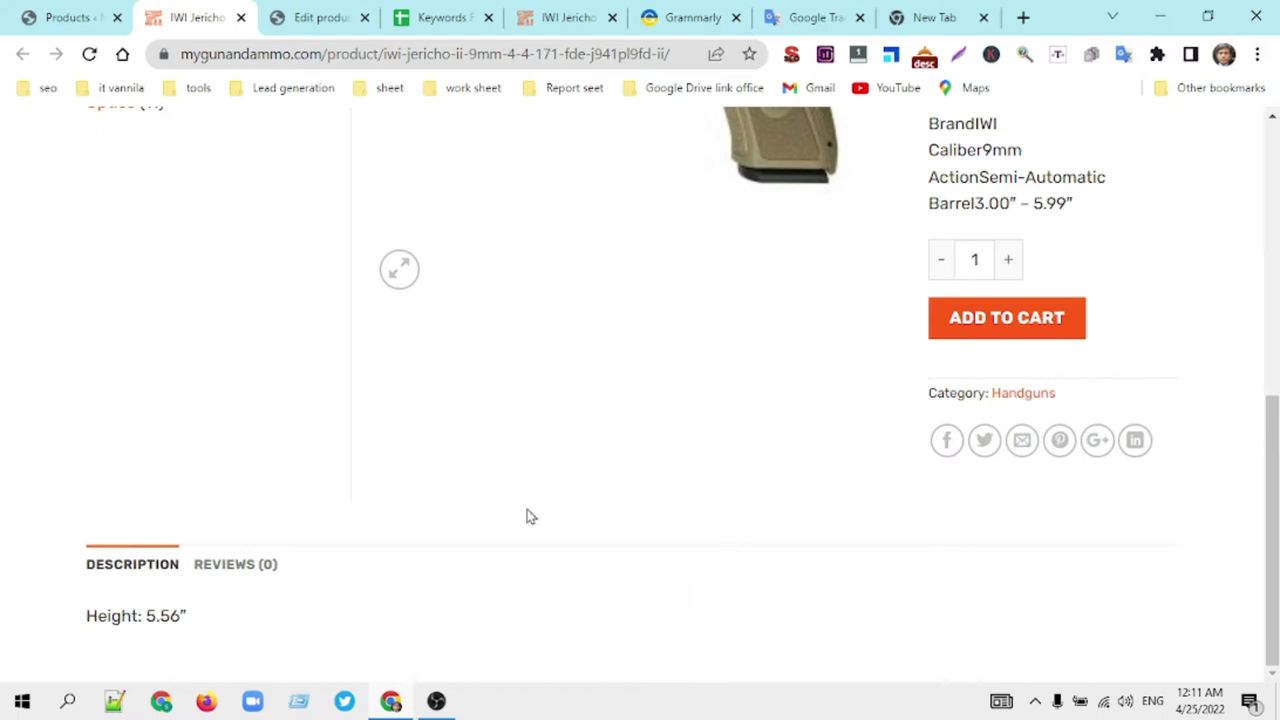
scroll(720, 546, "up", 3)
scroll(720, 546, "up", 1)
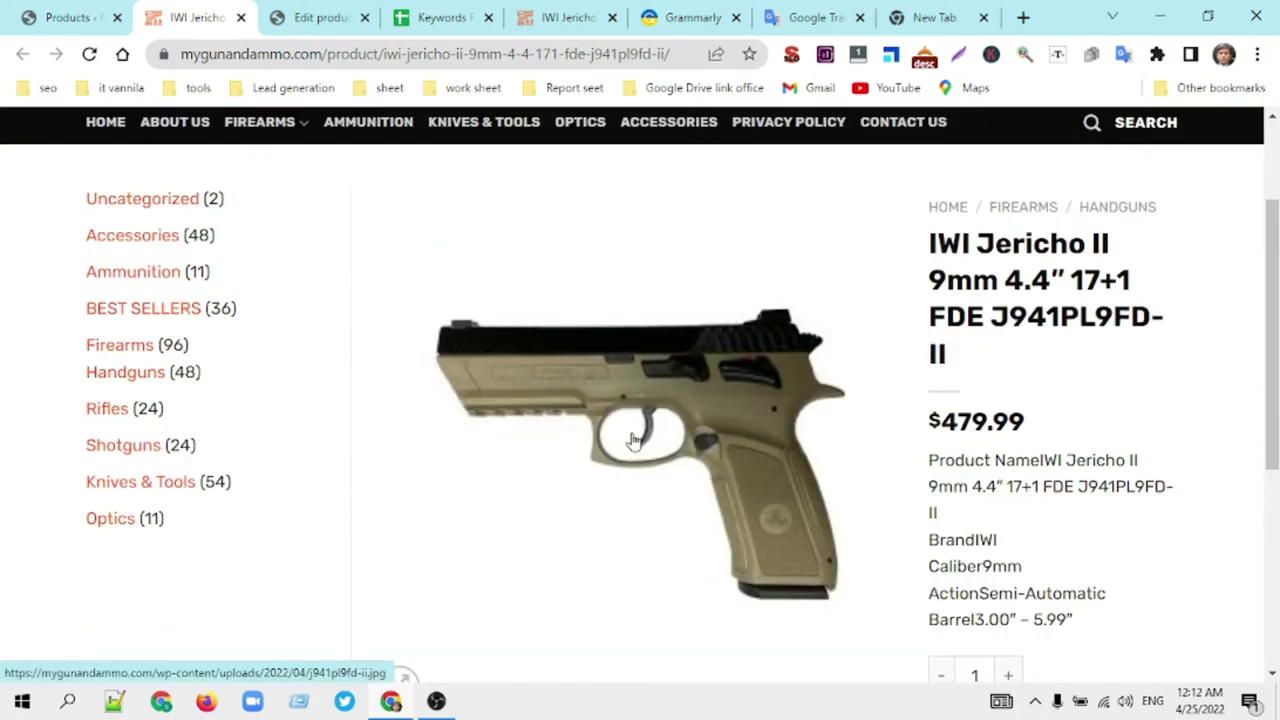
Step: Copy the main keyword "IWI Jericho II 9mm" from the product's row in the Keywords For URLs All Site sheet
left_click(450, 20)
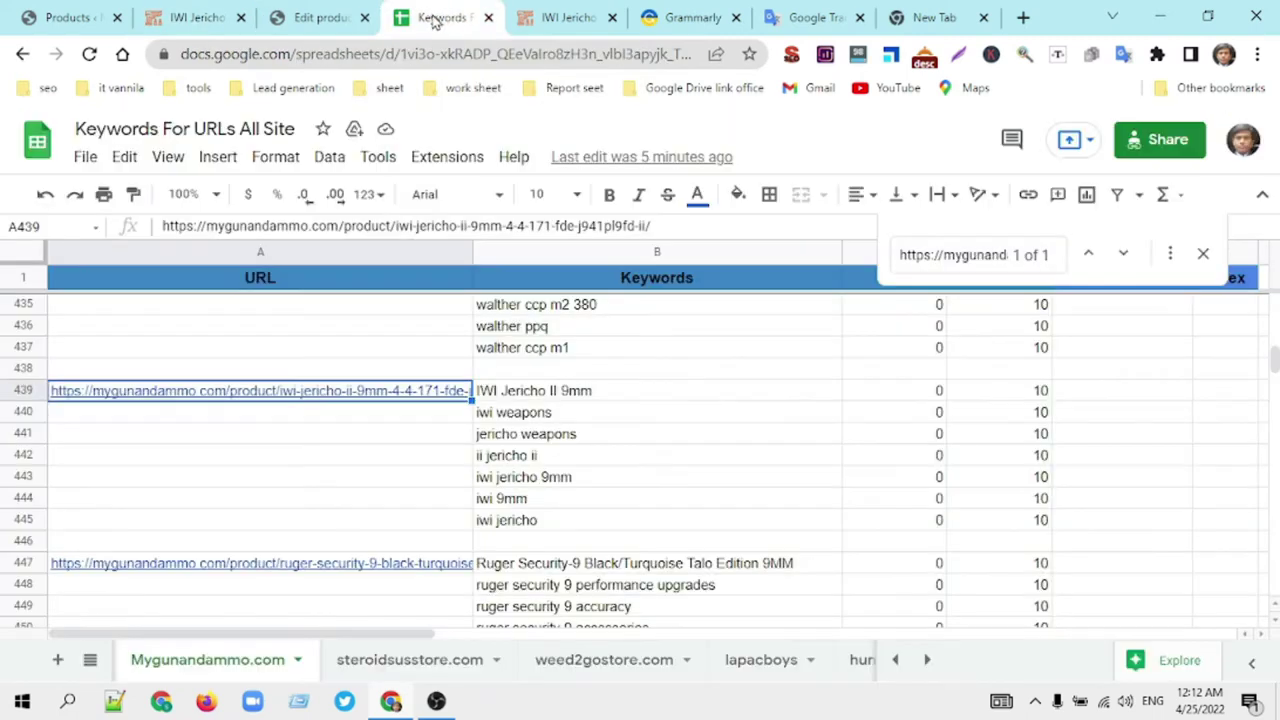
left_click(316, 20)
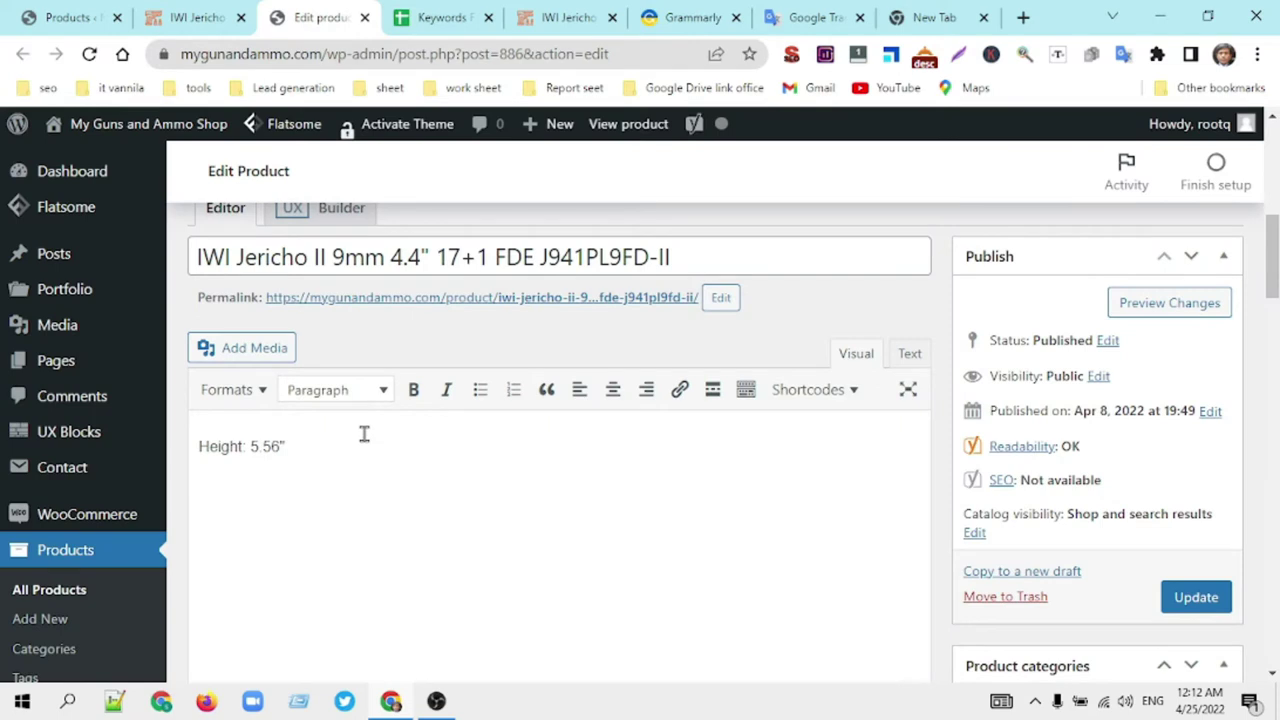
left_click(450, 20)
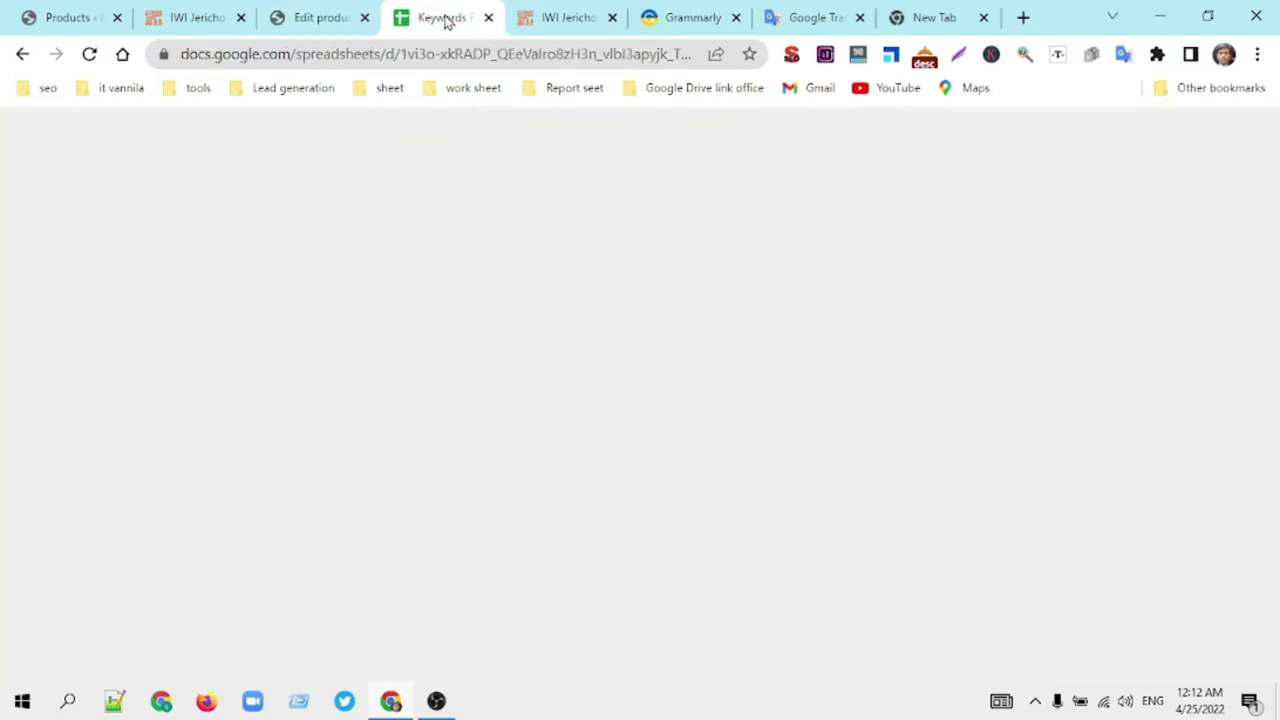
left_click(562, 396)
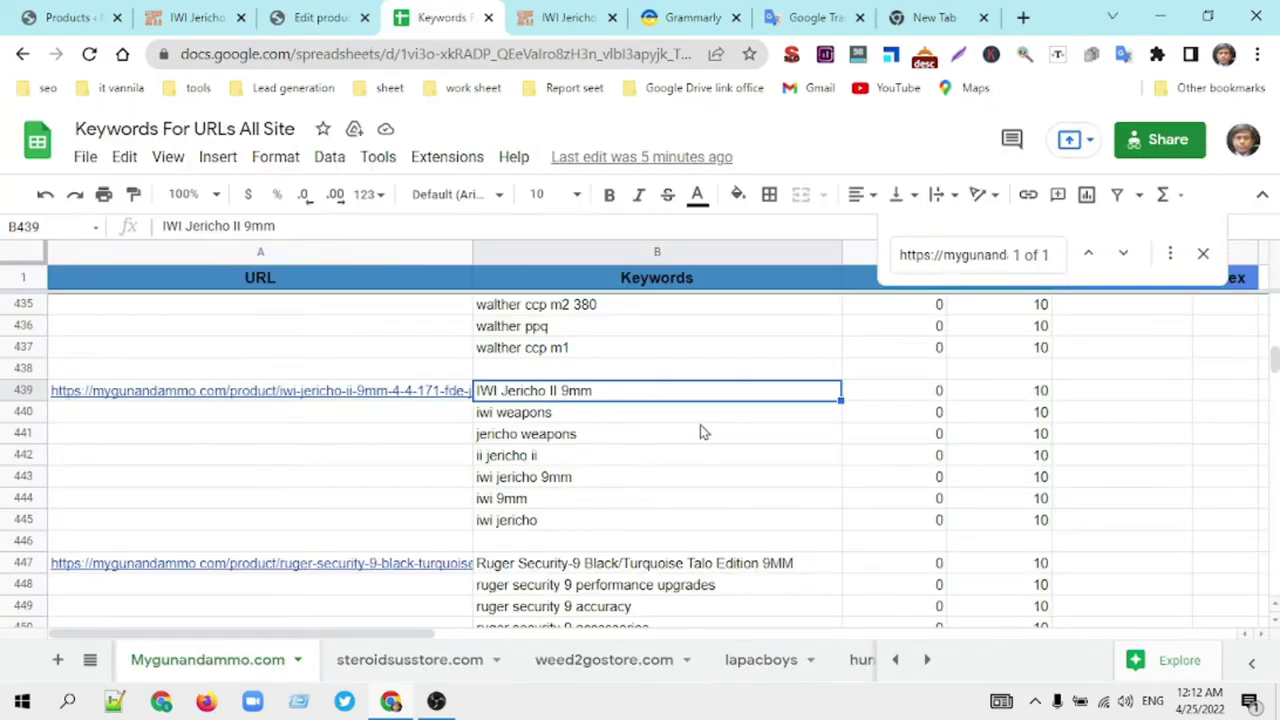
key("ctrl+c")
Step: Search the keyword sheet for "IWI Jericho II 9mm", go through the matches, and return to the product's keyword list
left_click(1203, 257)
key("ctrl+f")
key("ctrl+v")
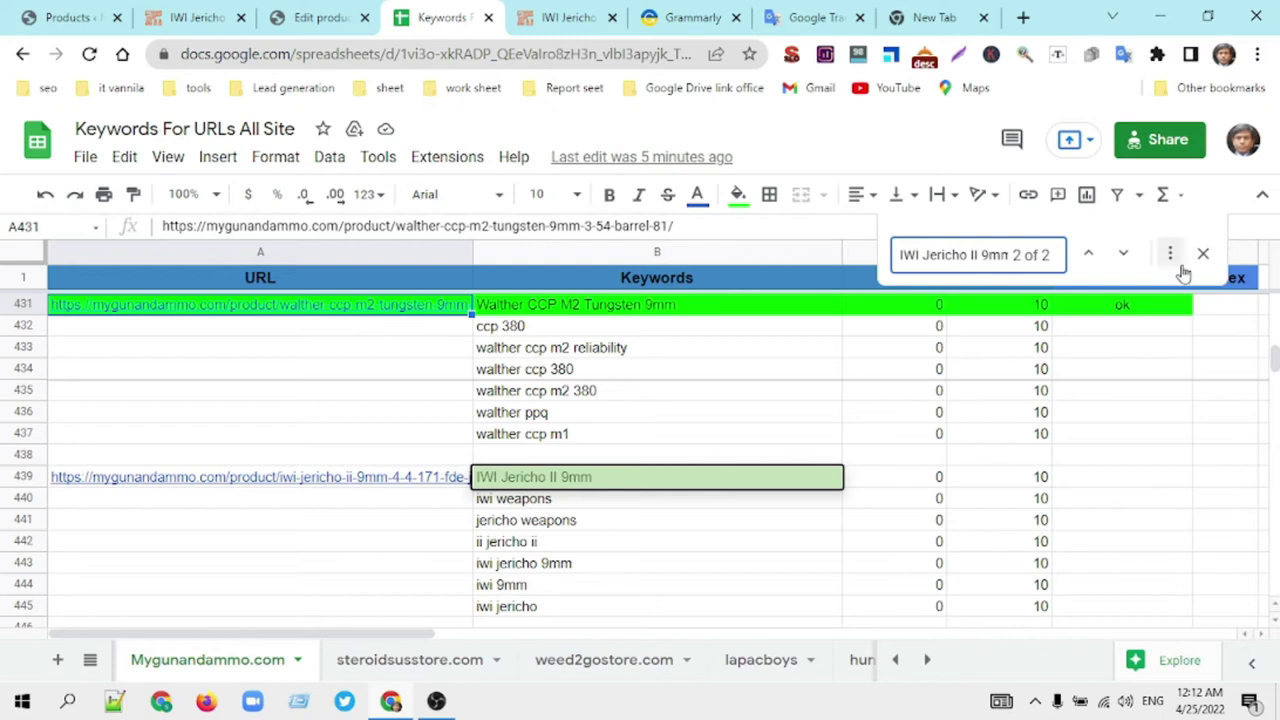
left_click(1123, 255)
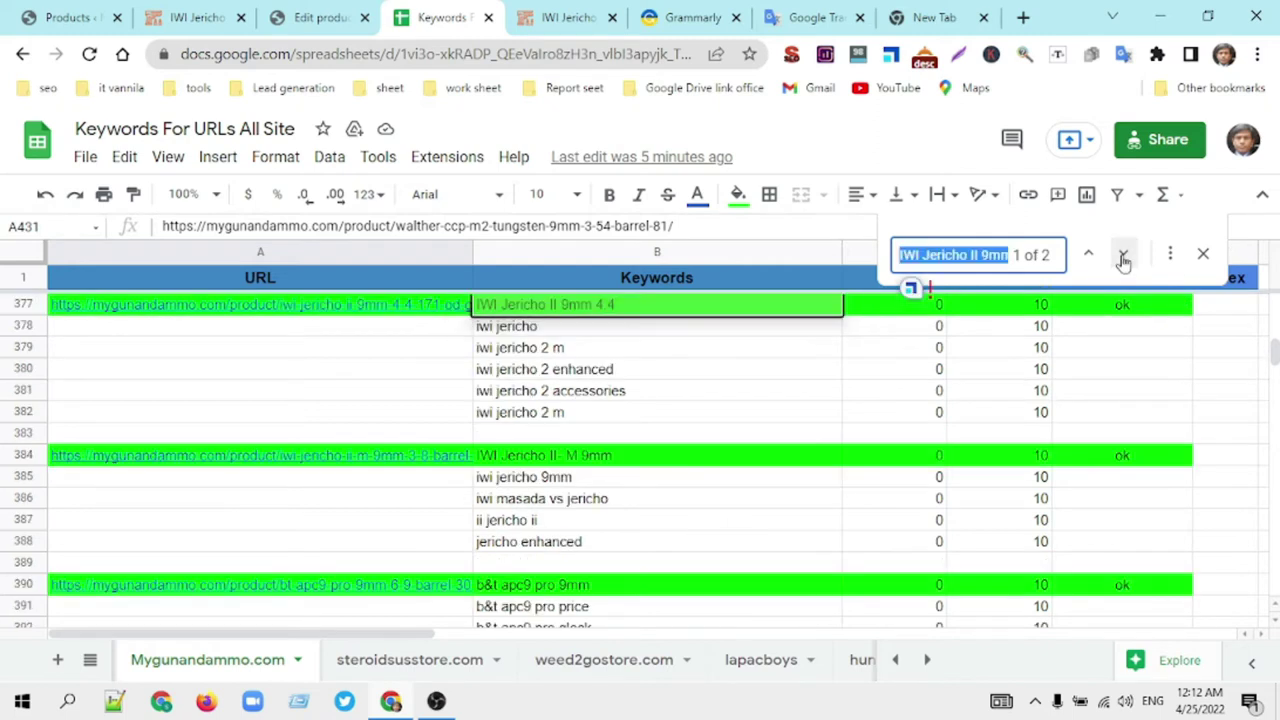
left_click(1123, 257)
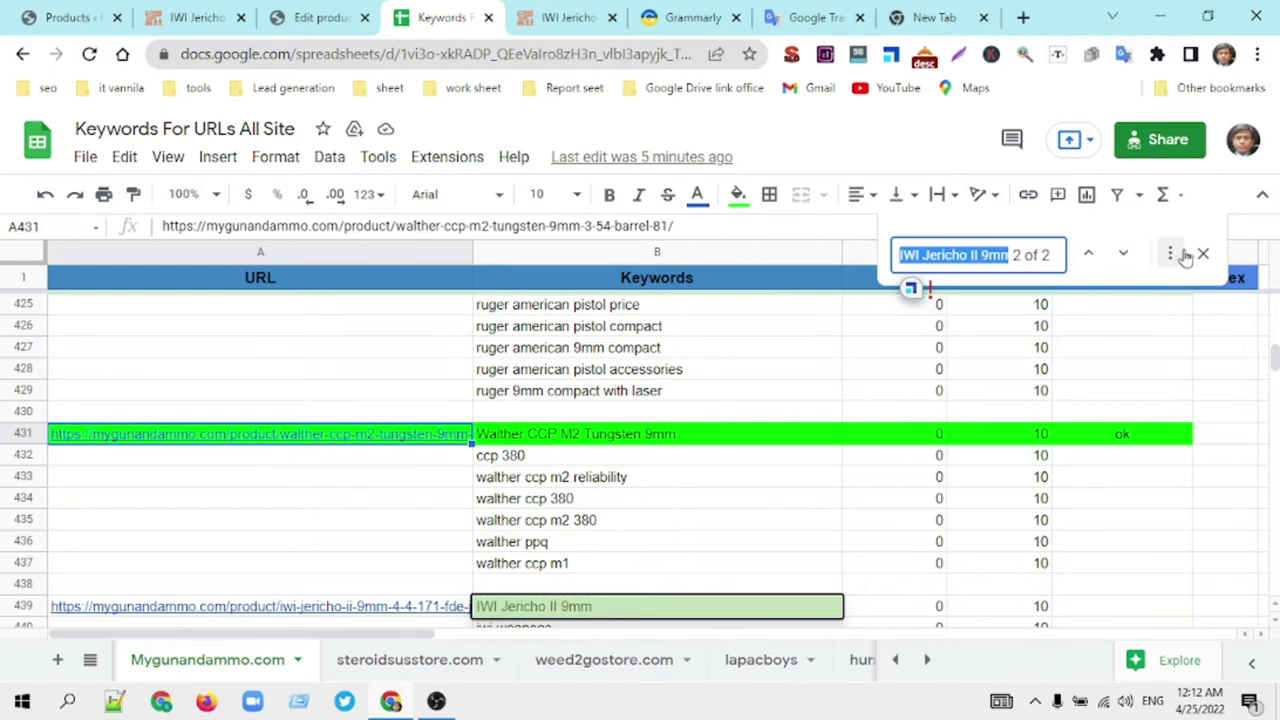
left_click(1207, 257)
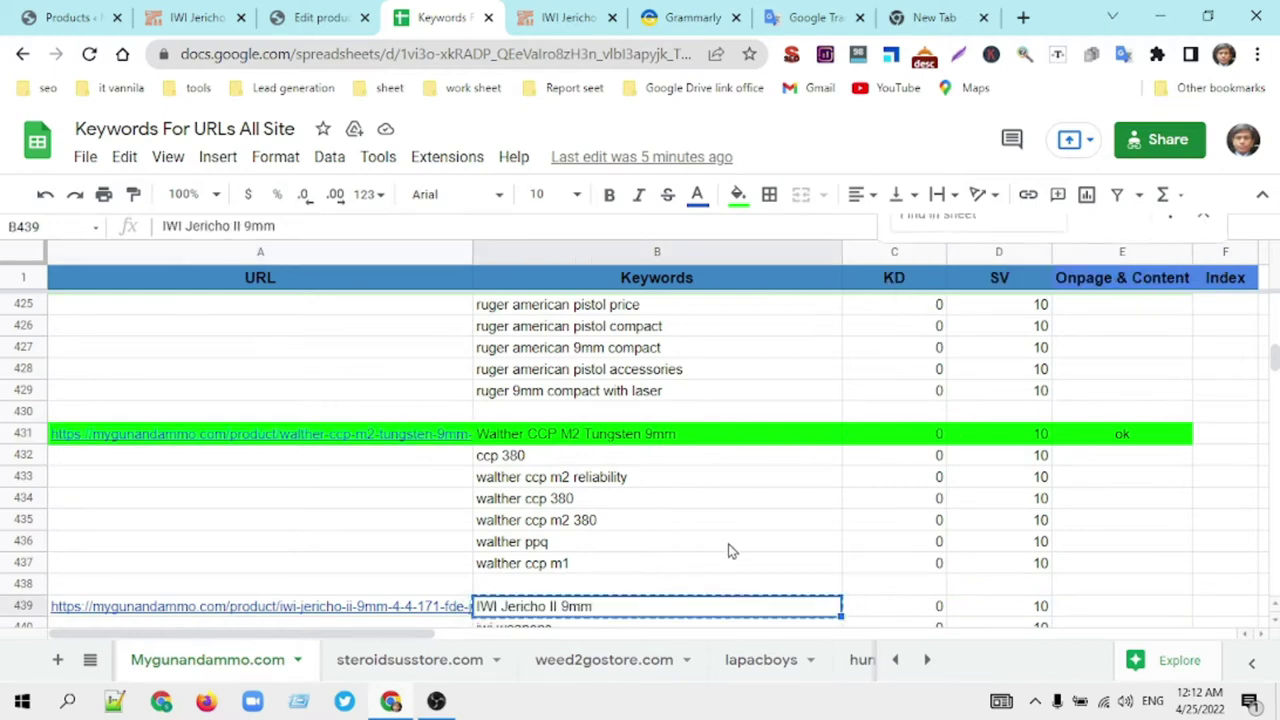
scroll(735, 548, "down", 2)
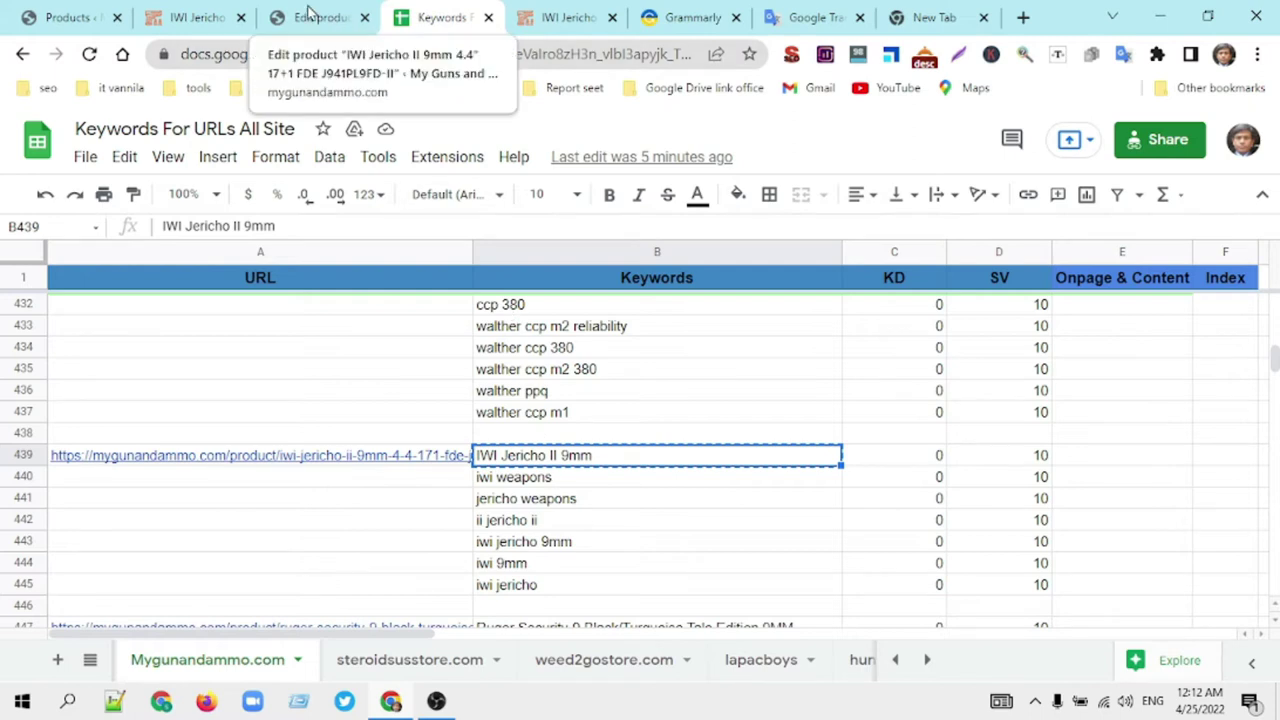
Step: Close the duplicate IWI Jericho product page and place the keyword sheet's tab directly after the Products tab
left_click(567, 21)
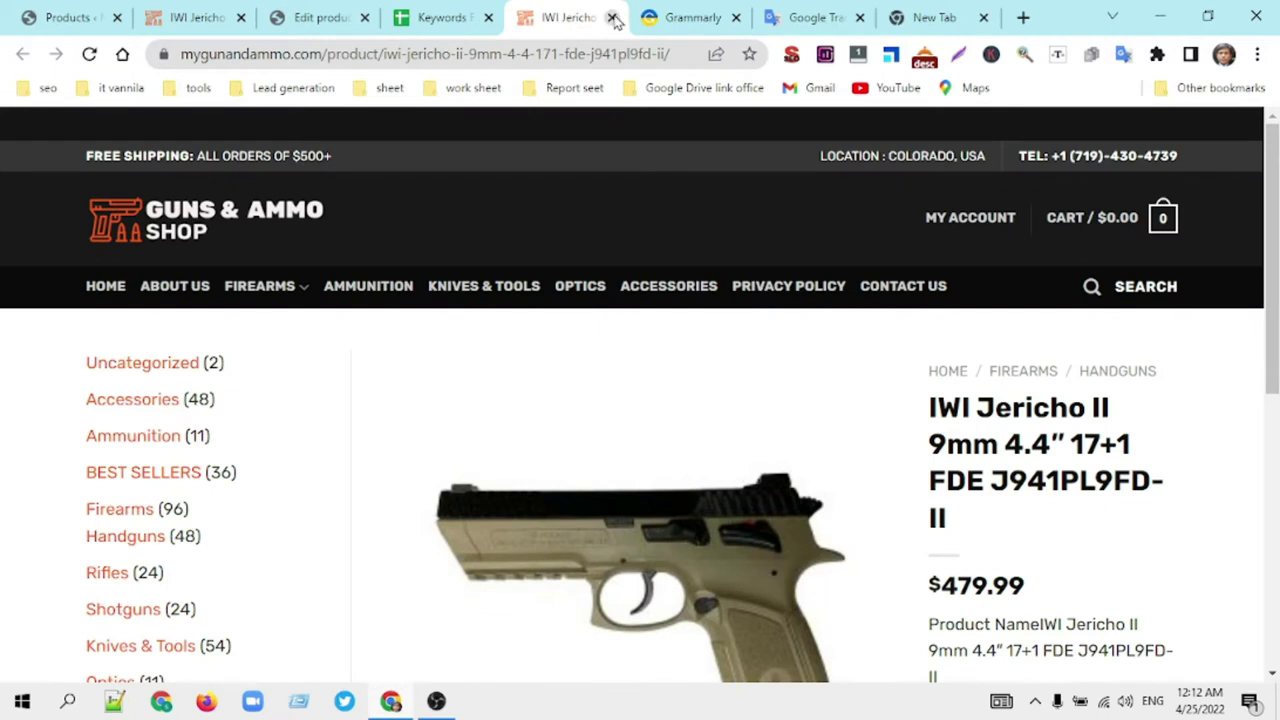
left_click(612, 18)
left_click_drag(452, 20, 198, 22)
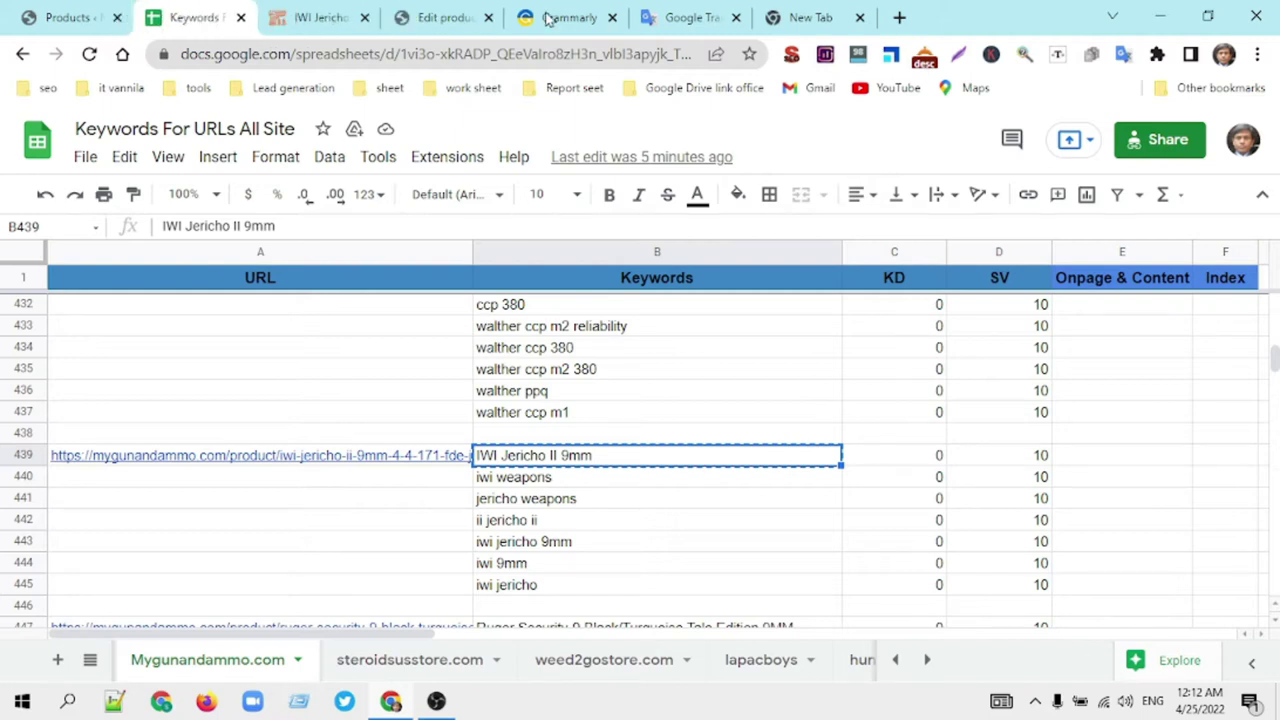
Step: Search Google for the copied keyword "IWI Jericho II 9mm" and look over the first results
left_click(805, 17)
key("ctrl+v")
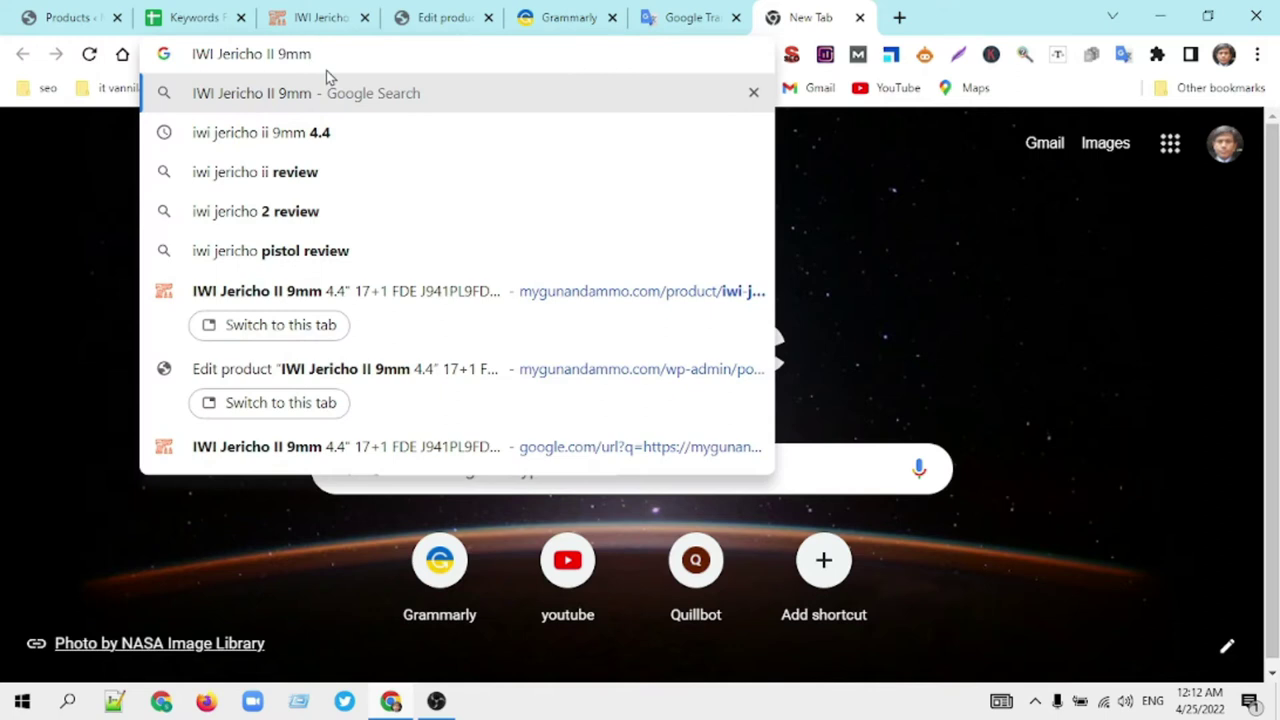
key("Return")
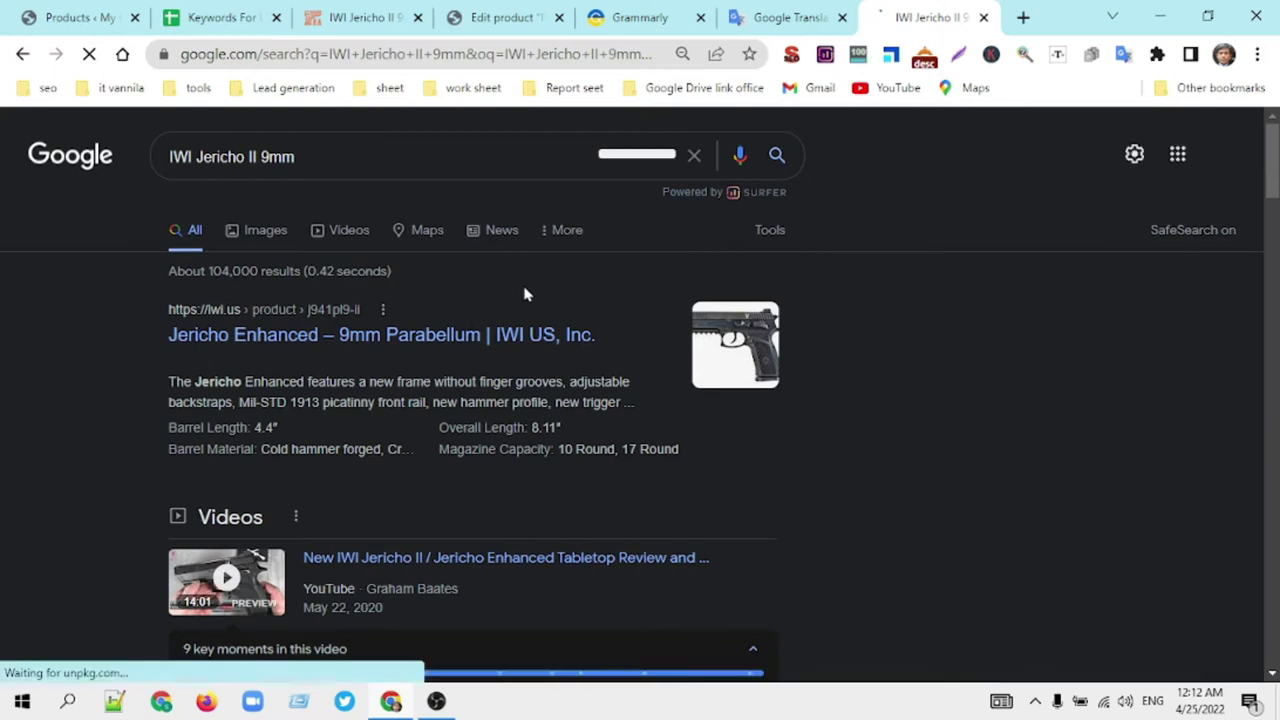
scroll(525, 293, "down", 1)
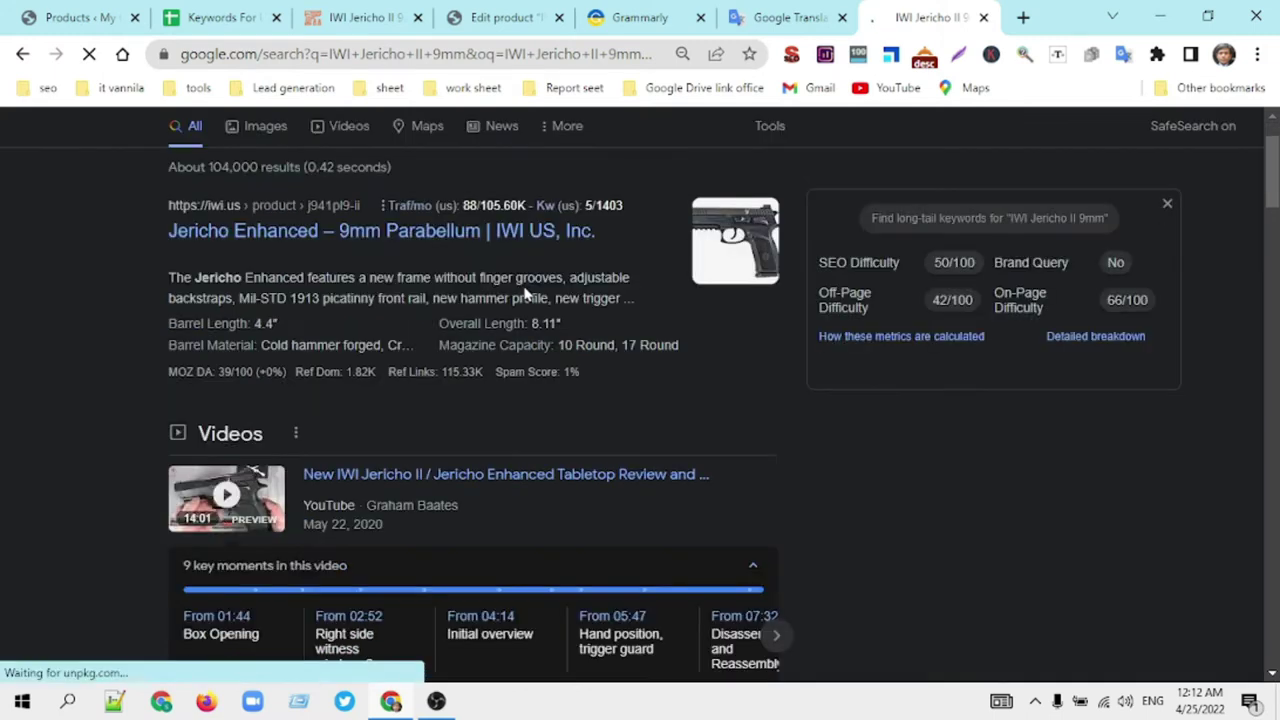
scroll(525, 284, "up", 1)
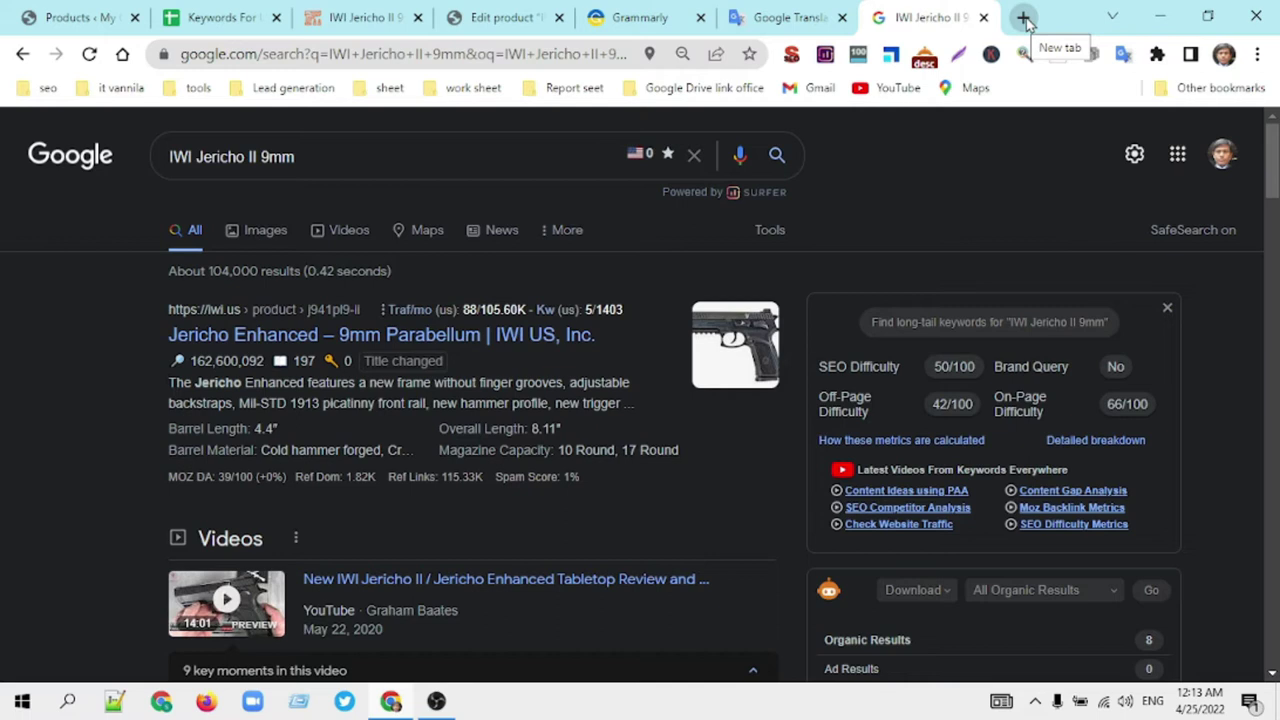
Step: Open the bookmarked OpenAI Playground from the Lead generation bookmarks in a new tab
left_click(1024, 18)
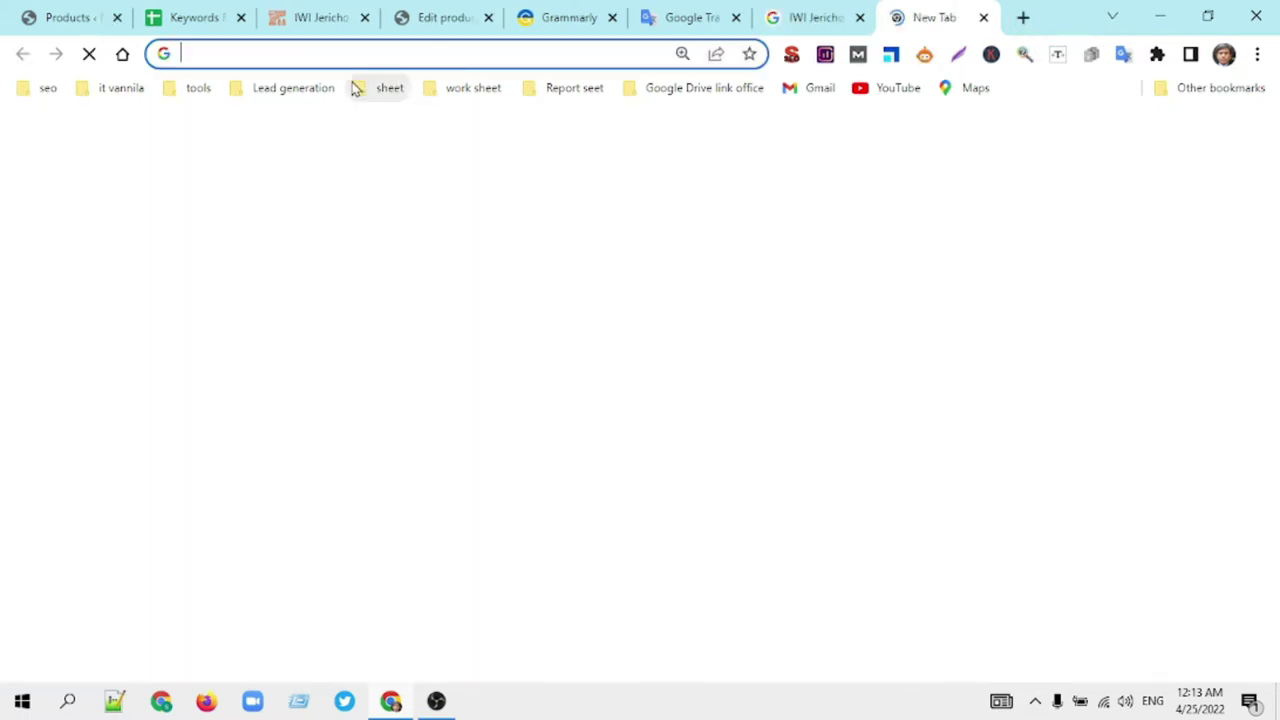
left_click(293, 89)
scroll(394, 411, "down", 2)
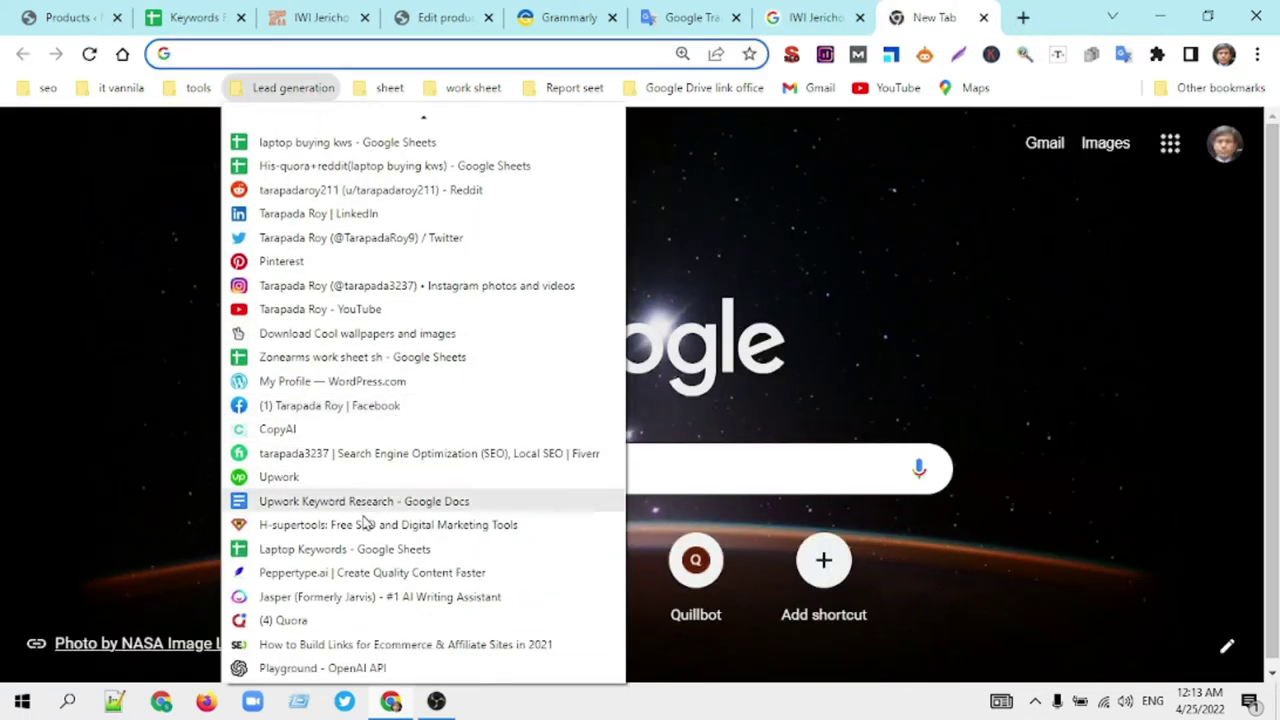
left_click(291, 669)
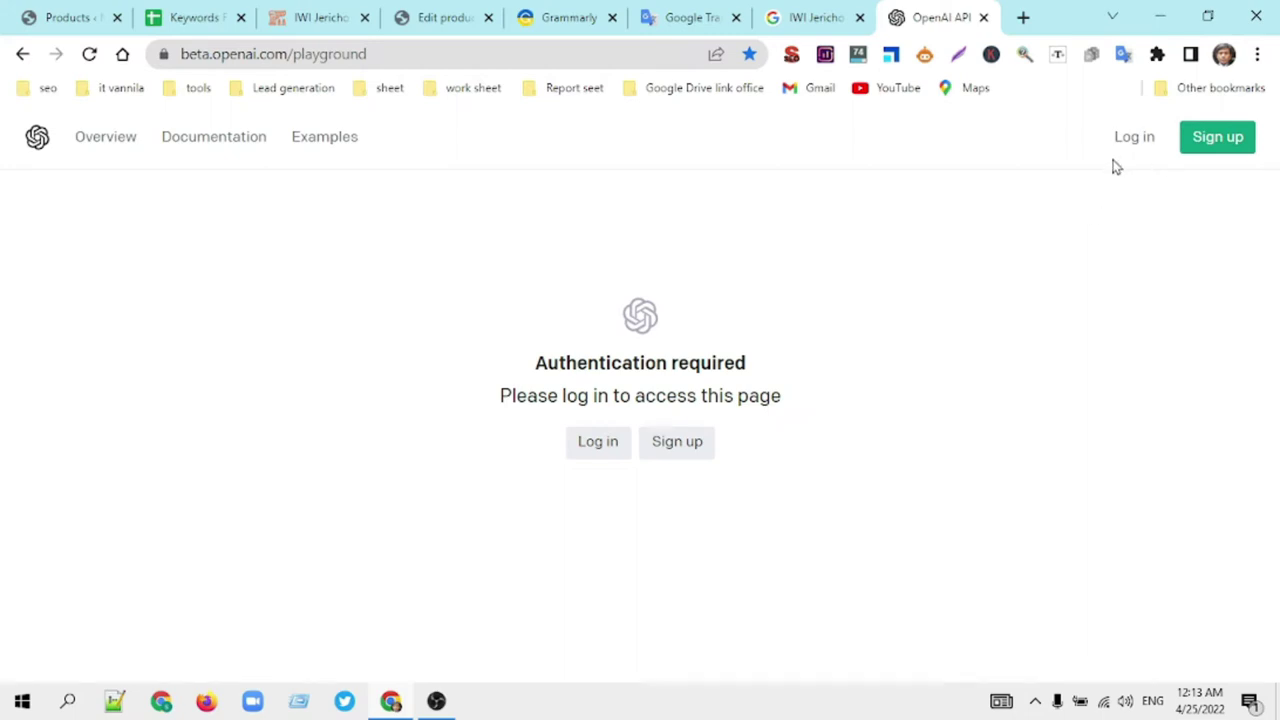
Step: Log in to OpenAI with the saved e-mail address and account password, and dismiss the browser's password check
left_click(1136, 140)
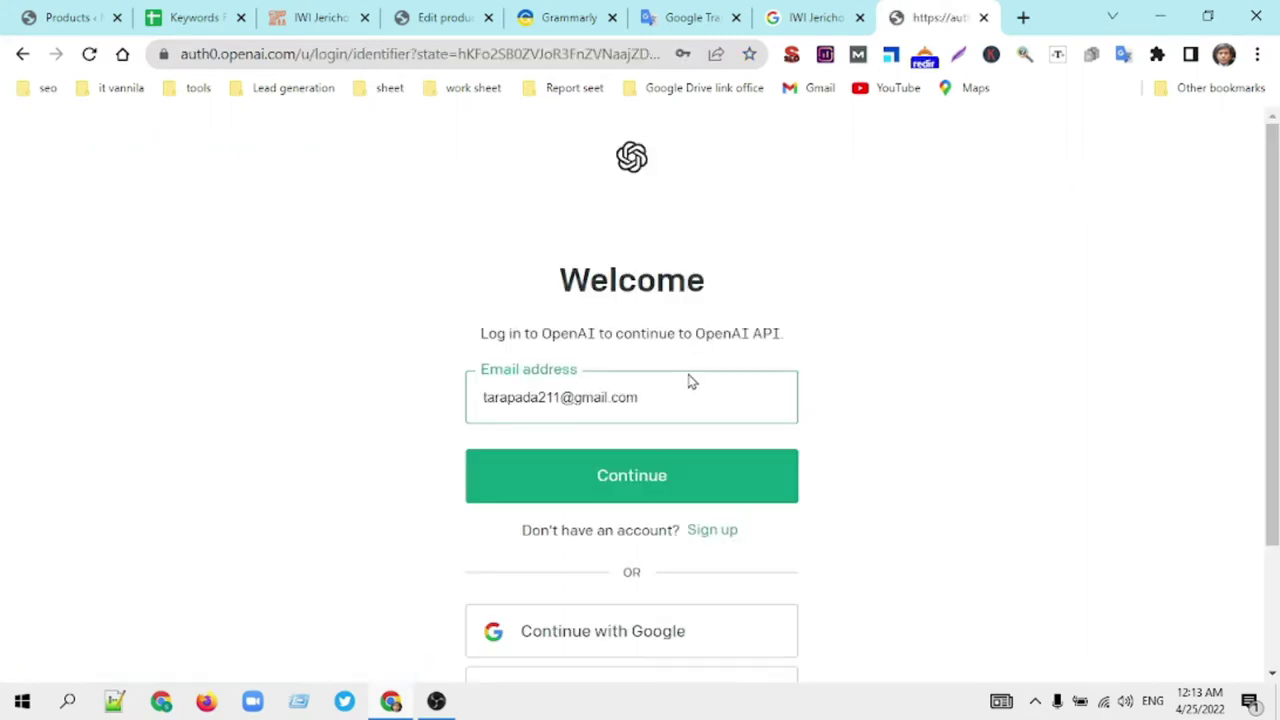
left_click(619, 489)
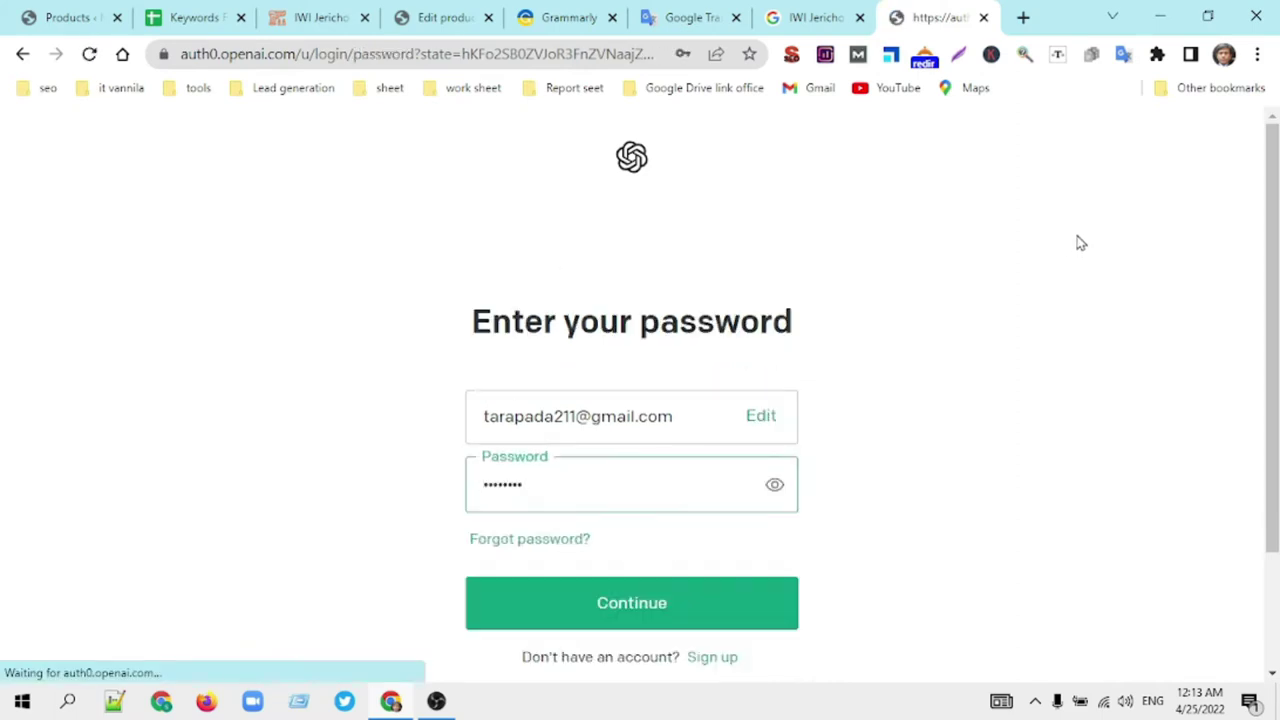
left_click(610, 613)
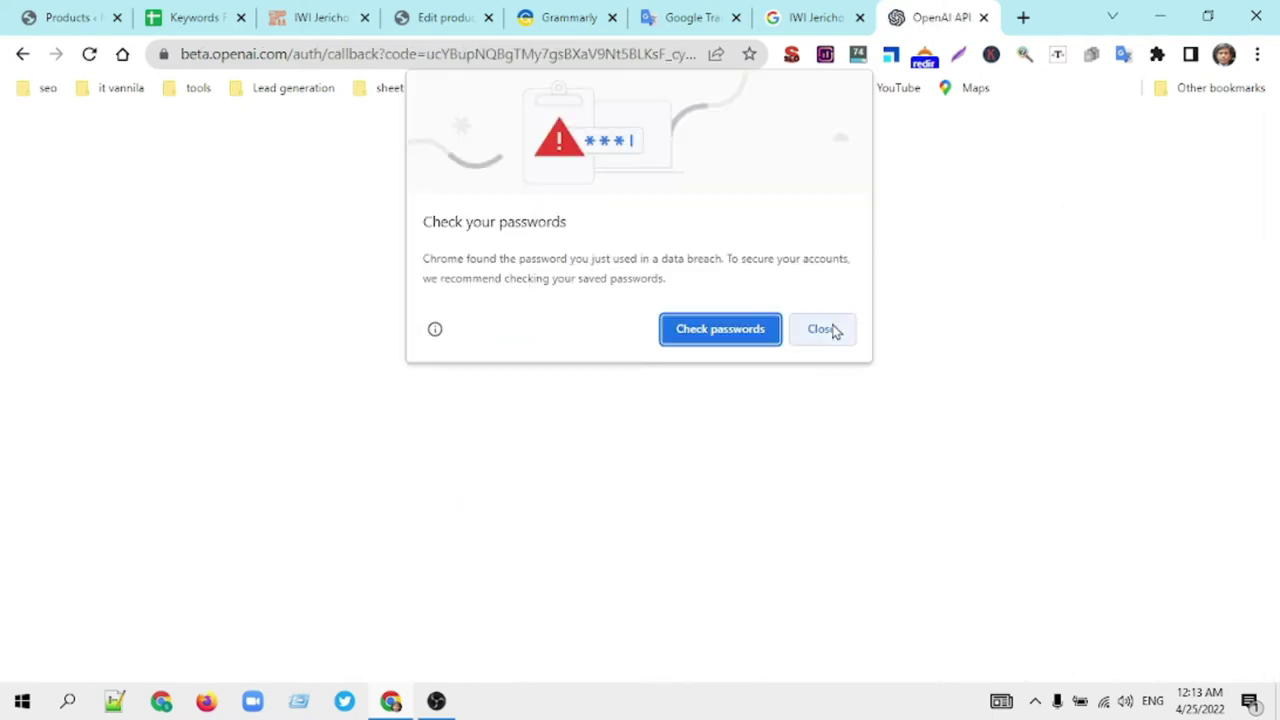
left_click(833, 333)
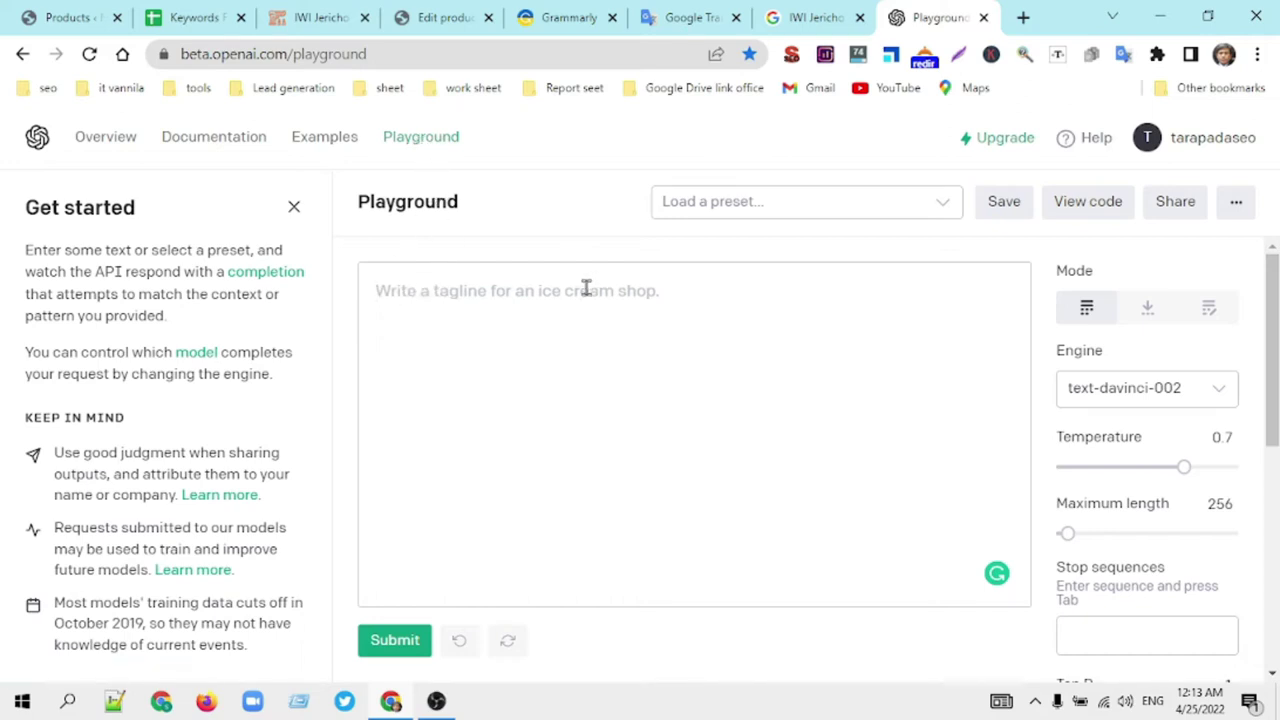
Step: Enter the prompt "write a description for the IWI Jericho II 9mm" in the Playground, reusing the copied keyword
type("write")
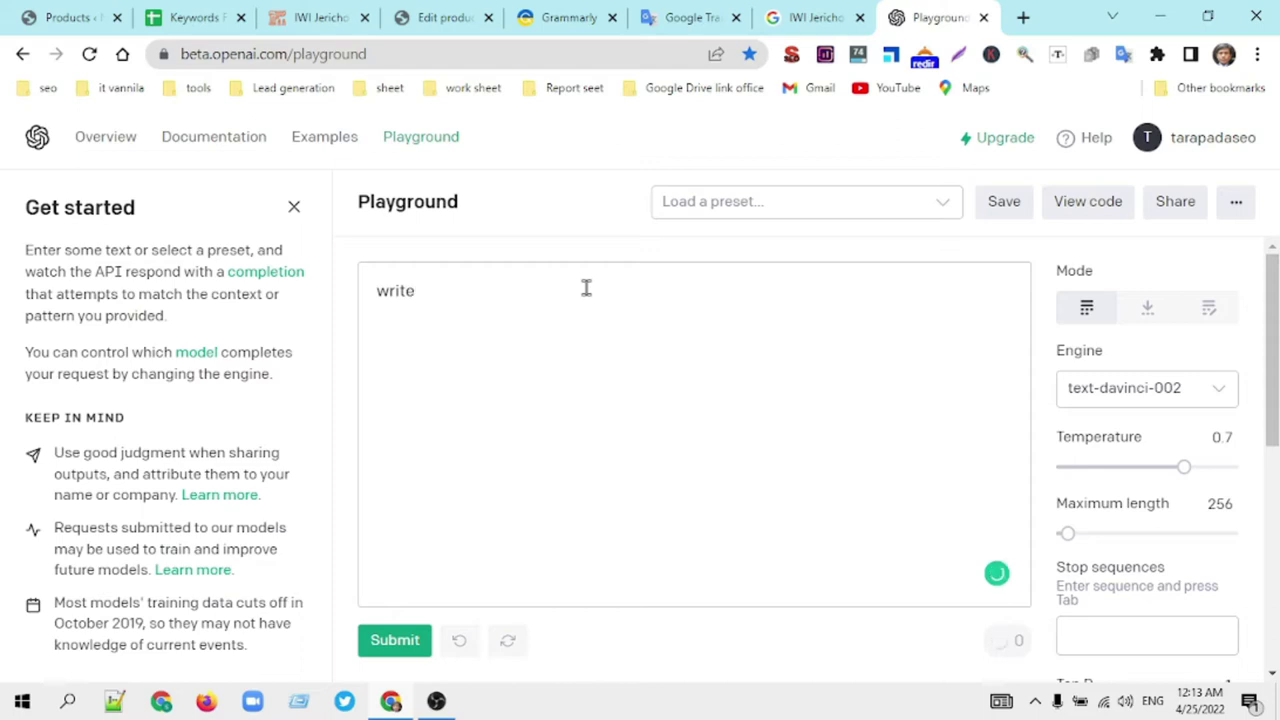
type("a description")
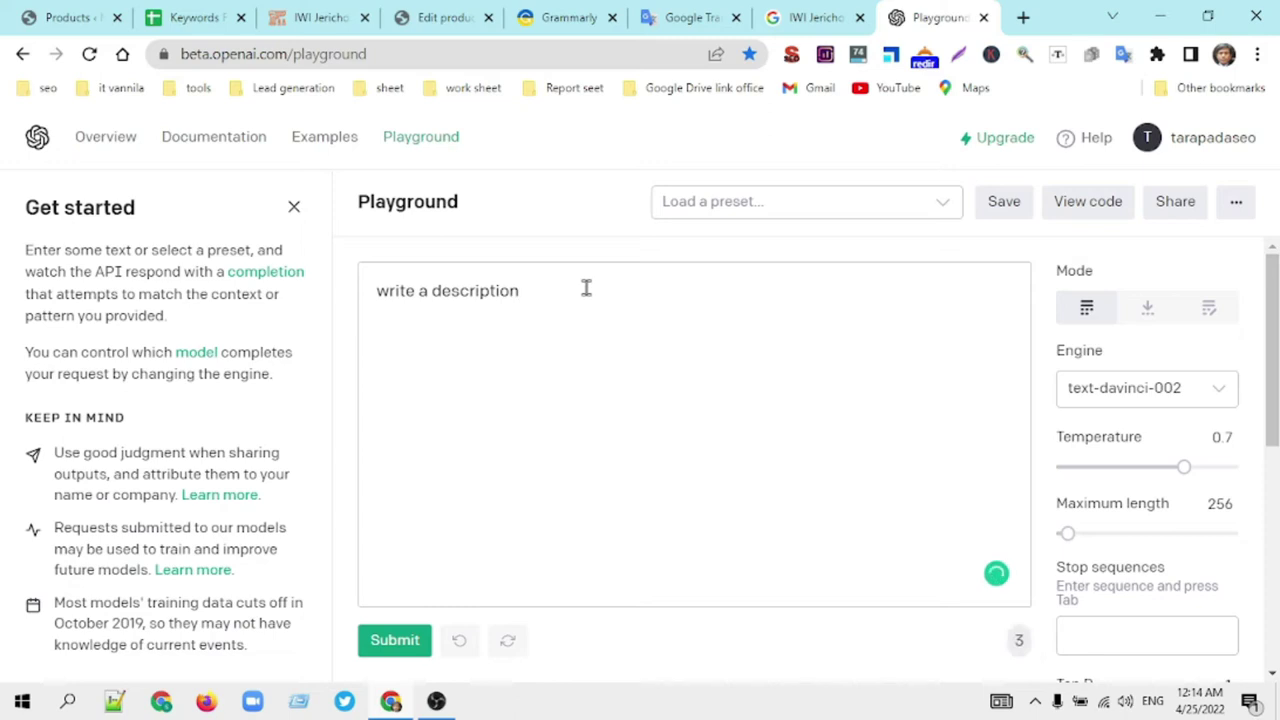
type("for thi")
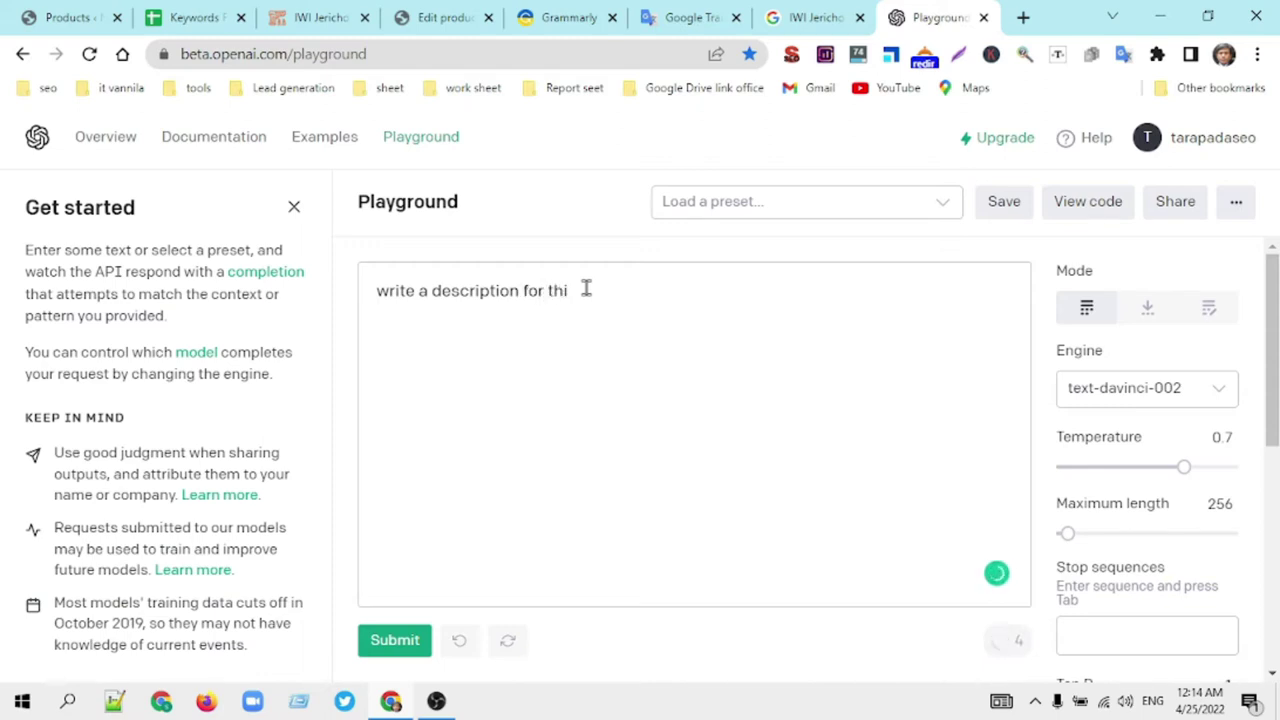
key("BackSpace")
key("ctrl+v")
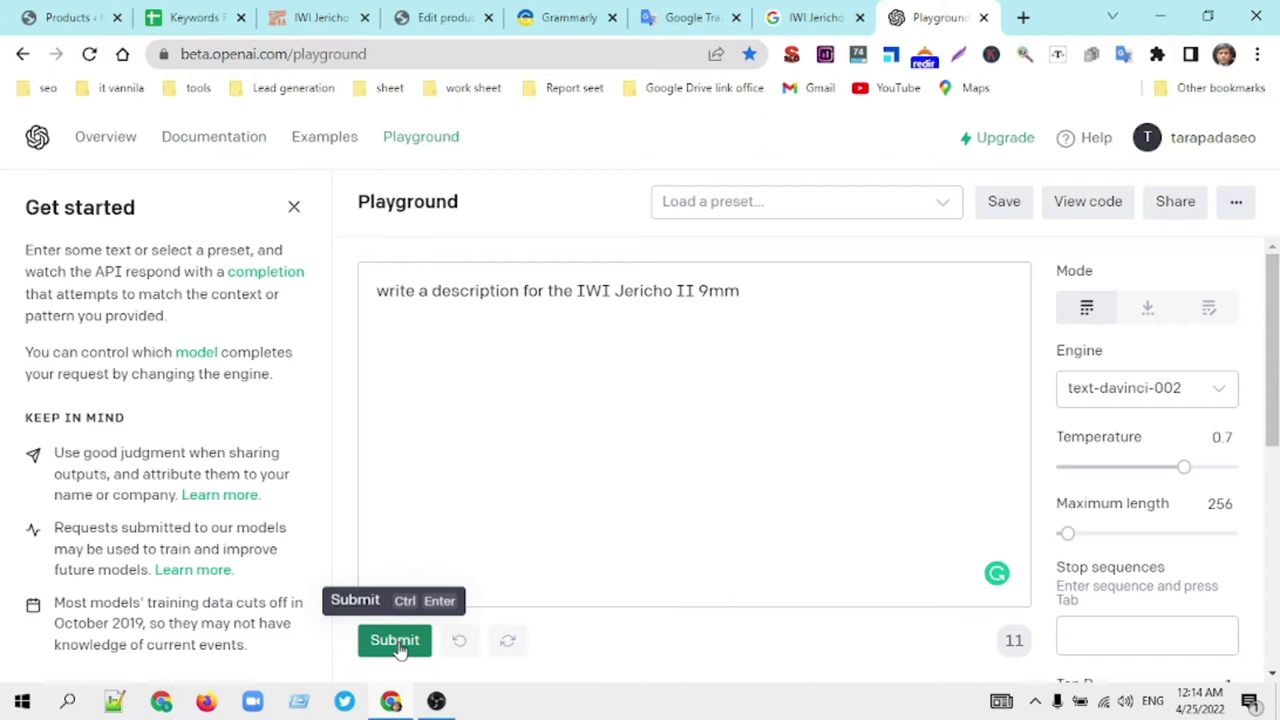
Step: Set the maximum length to 734, add a line break after the prompt, and generate the description
mouse_move(1089, 508)
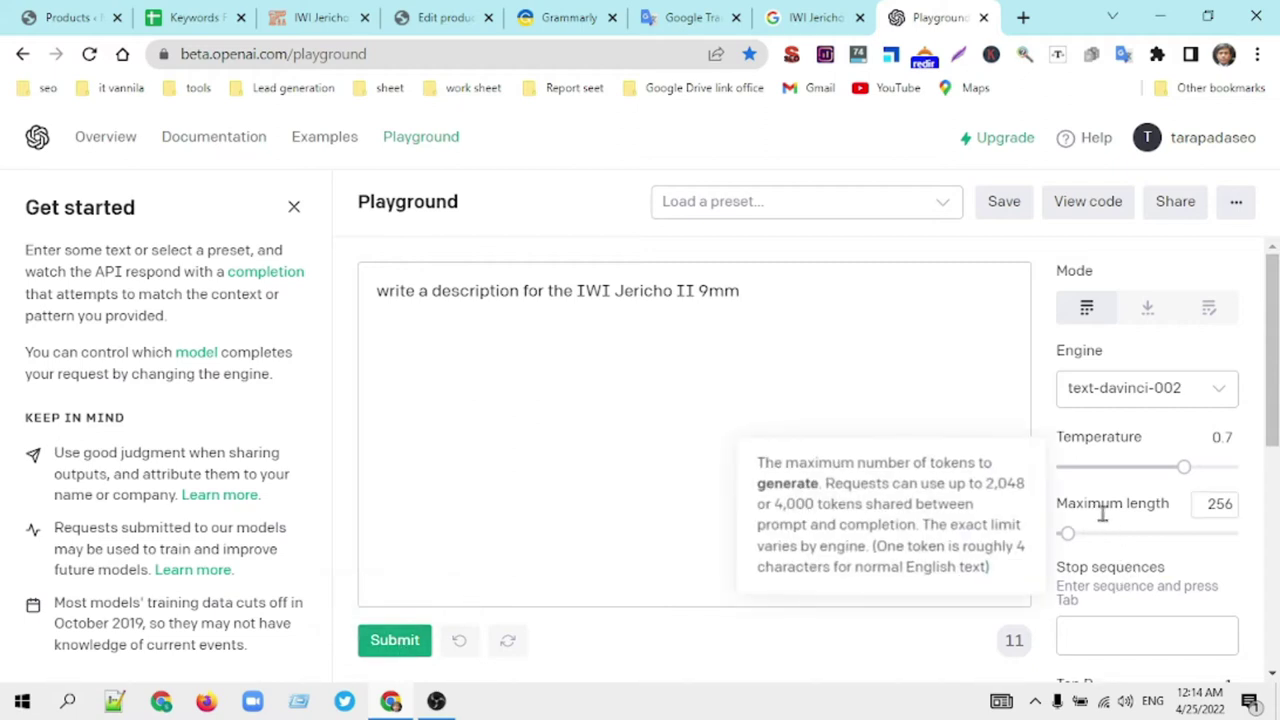
left_click_drag(1067, 534, 1089, 535)
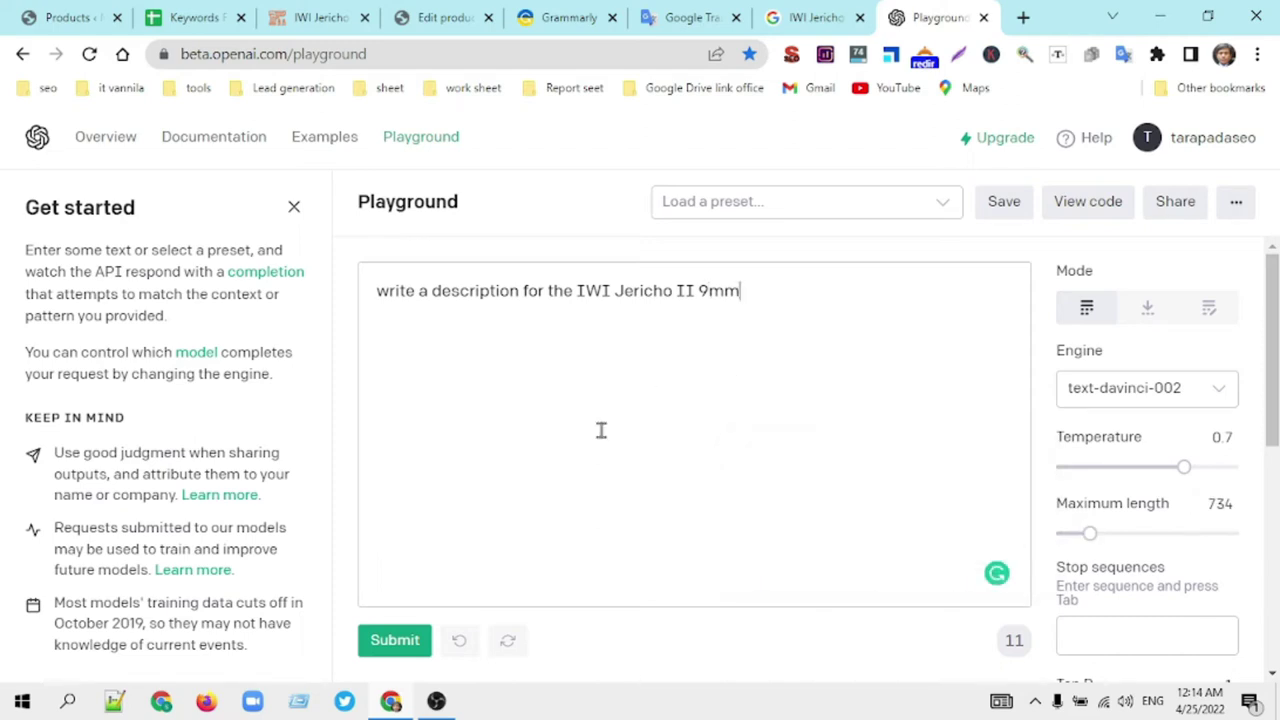
key("Return")
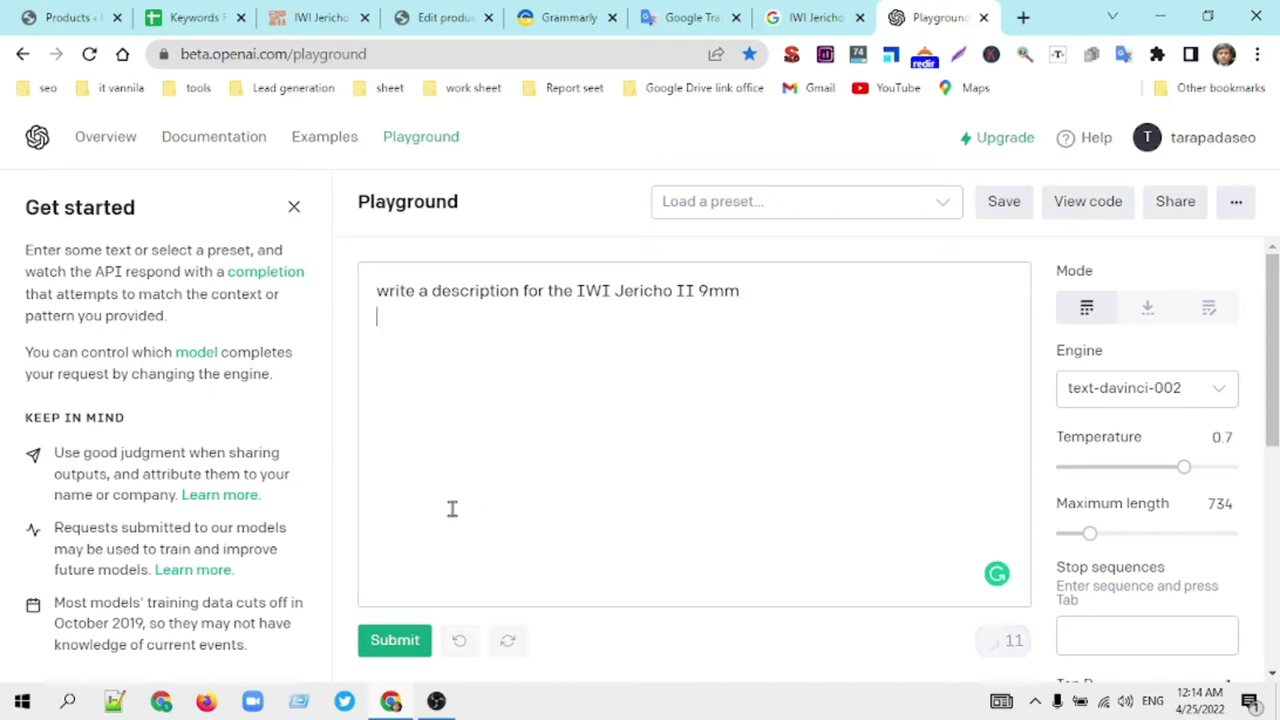
left_click(405, 641)
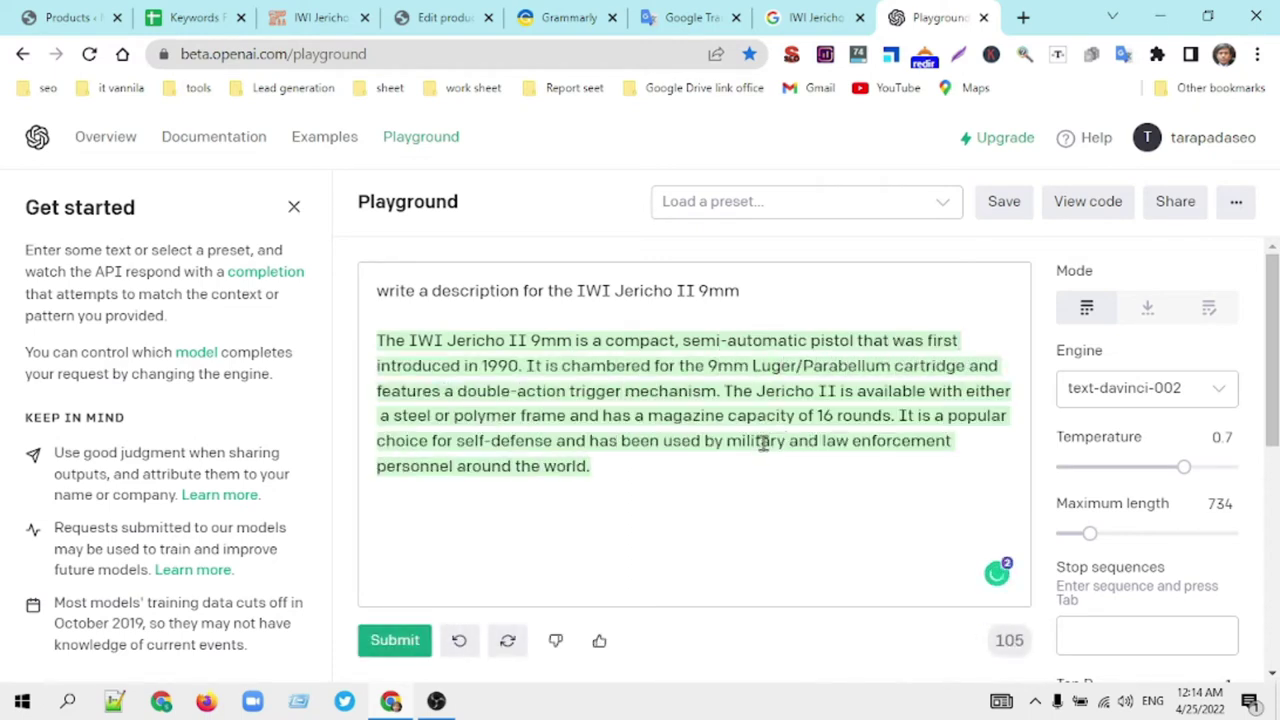
Step: Copy the generated description and paste it into Google Translate for an English to Bengali translation
left_click(761, 441)
left_click_drag(602, 466, 380, 350)
key("ctrl+c")
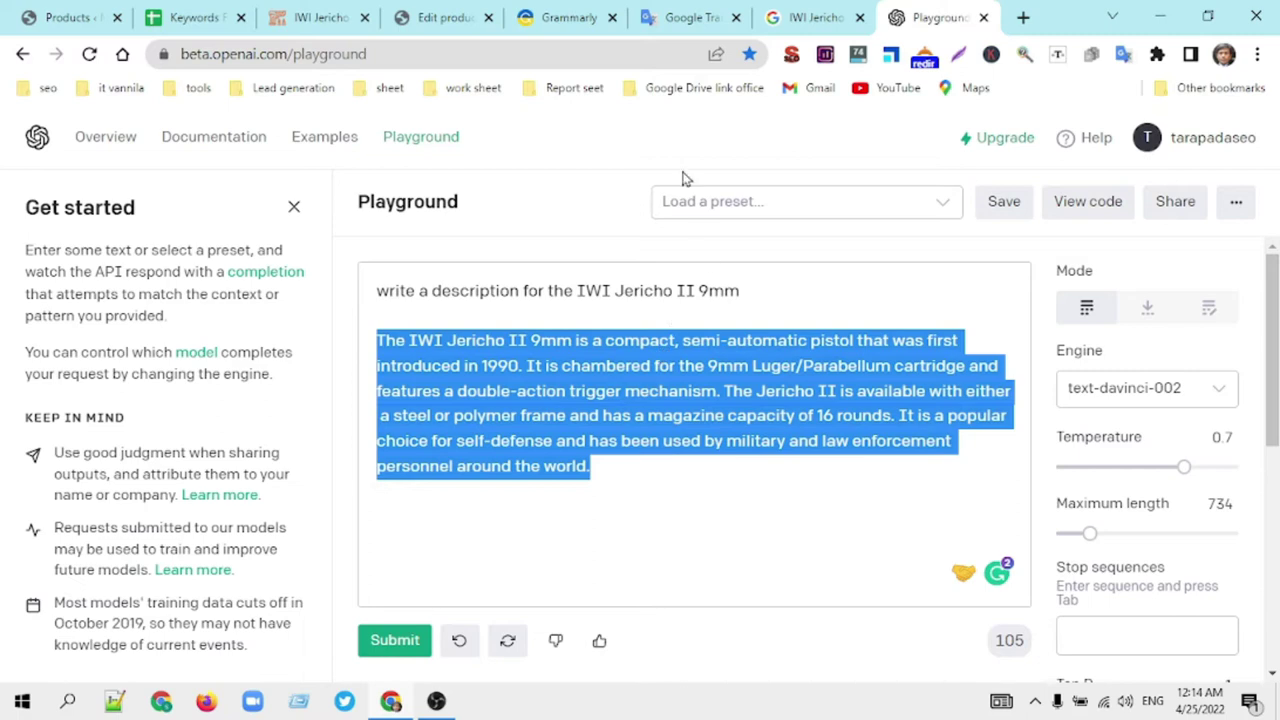
left_click(567, 18)
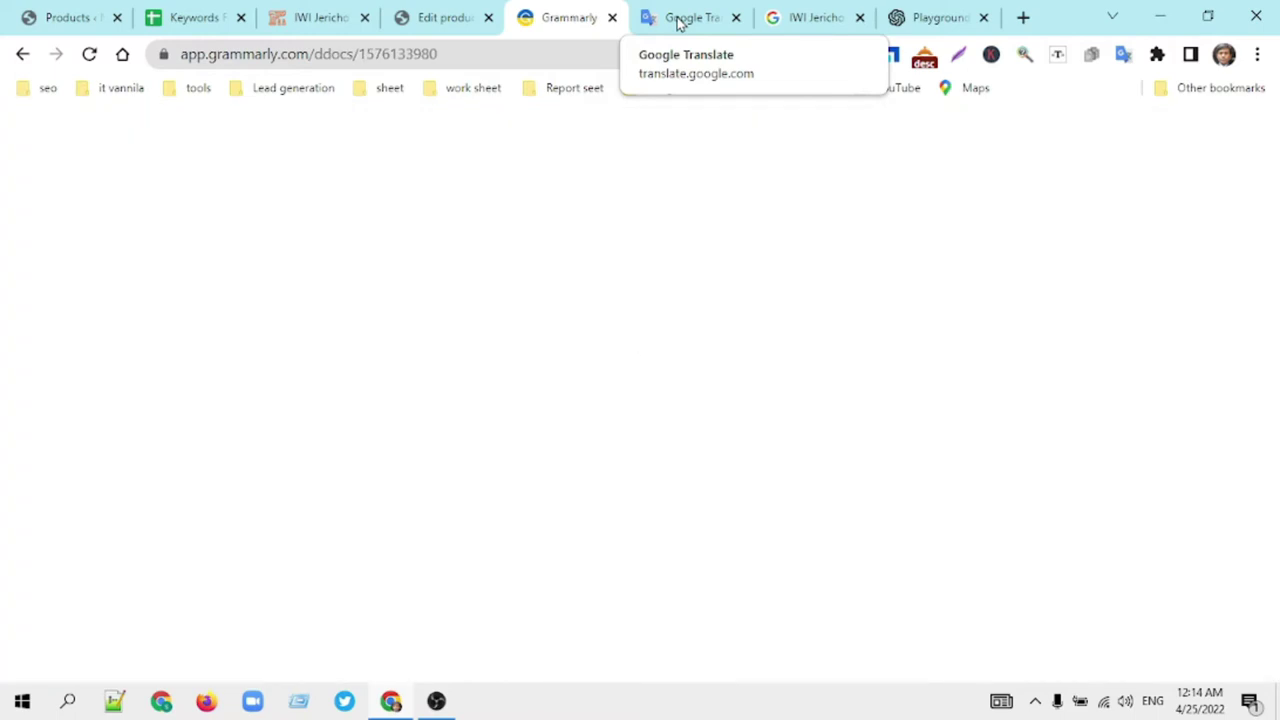
left_click(677, 24)
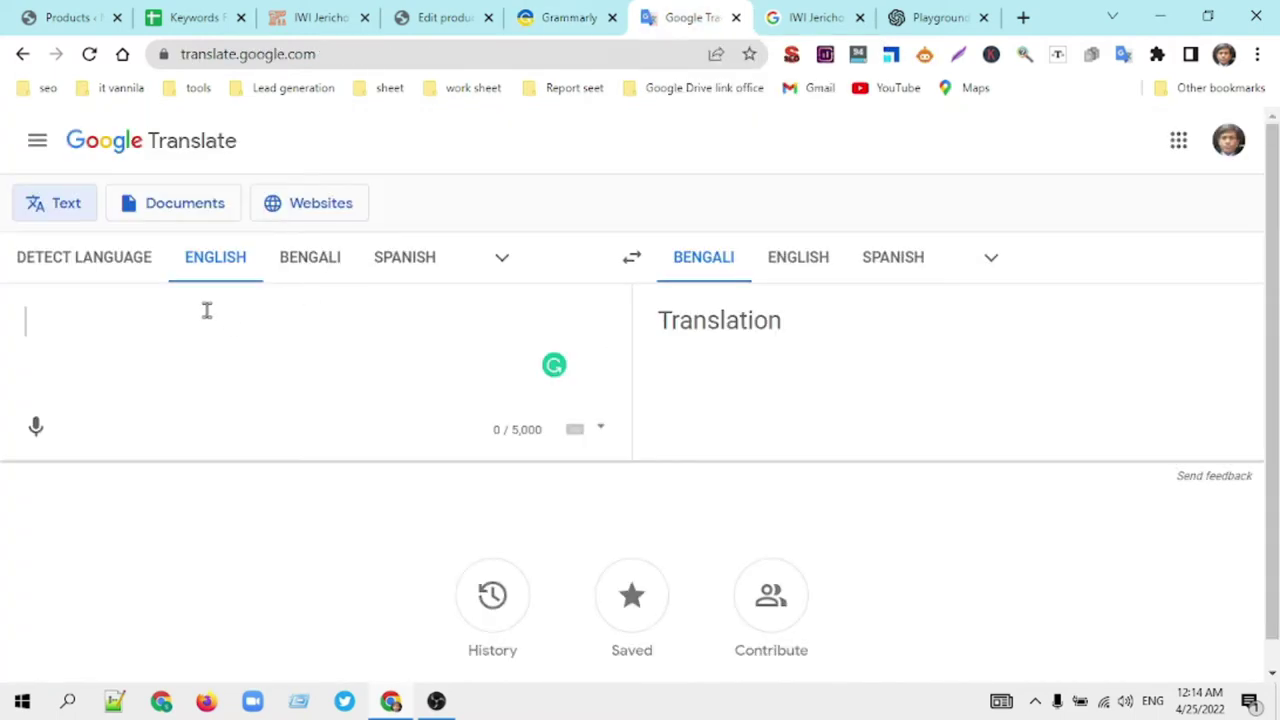
key("ctrl+v")
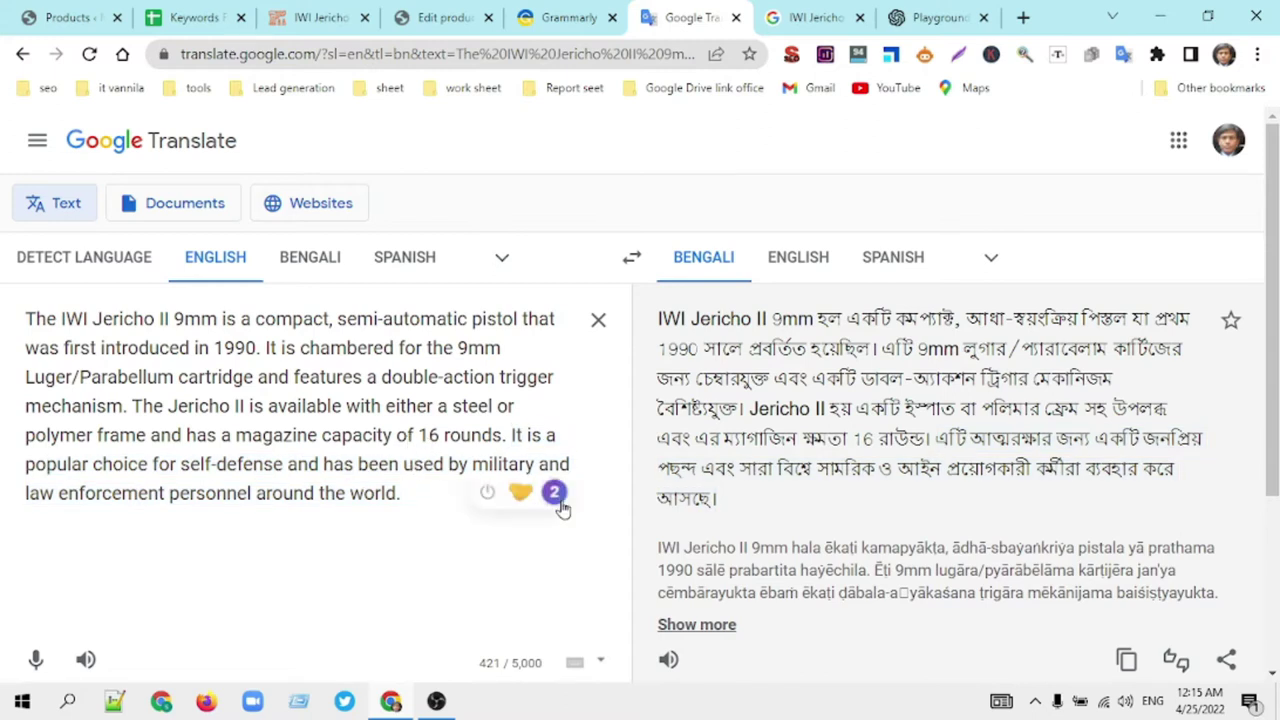
Step: Accept Grammarly's conciseness fixes in the English text: remove "that was" and replace "around the world" with "worldwide"
left_click(559, 502)
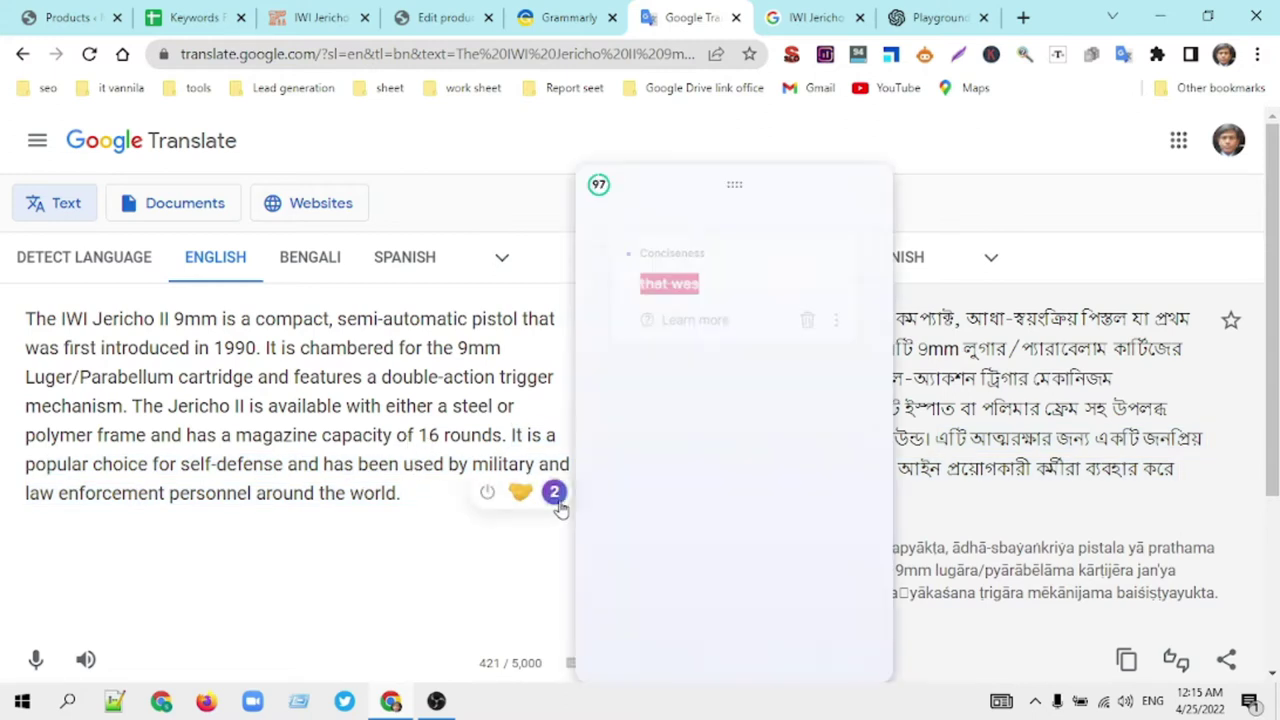
left_click(668, 287)
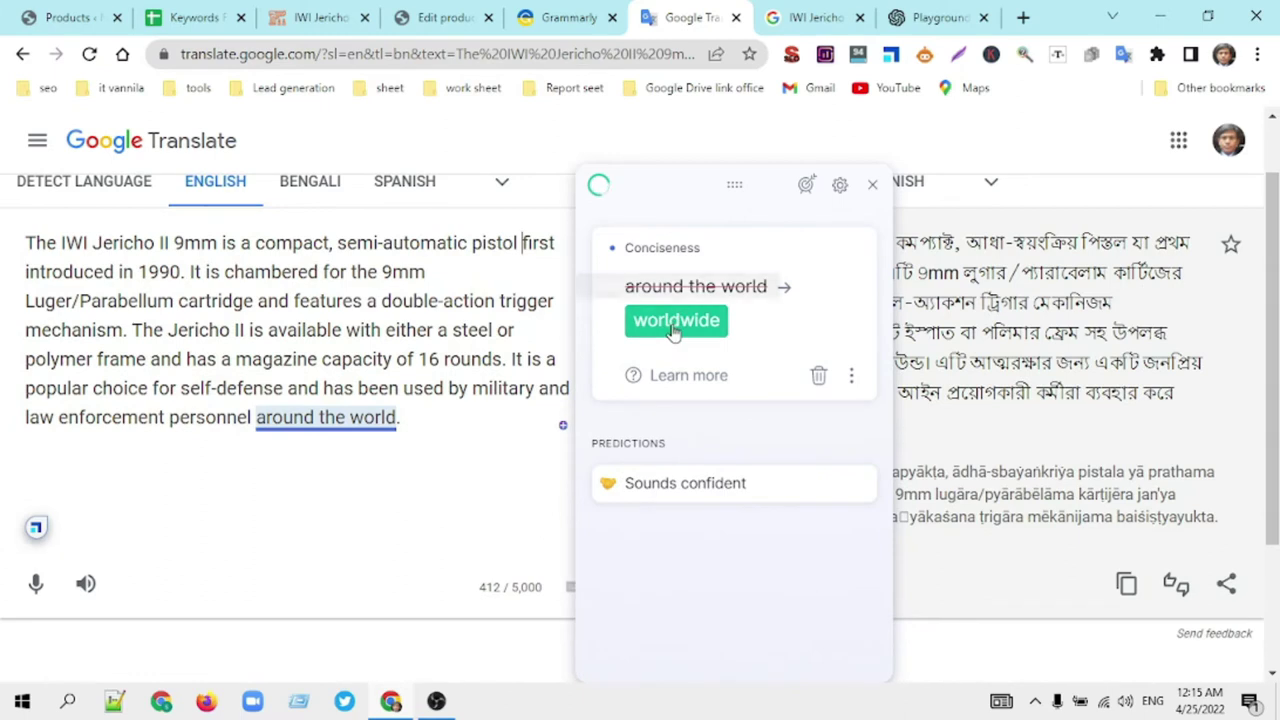
left_click(677, 325)
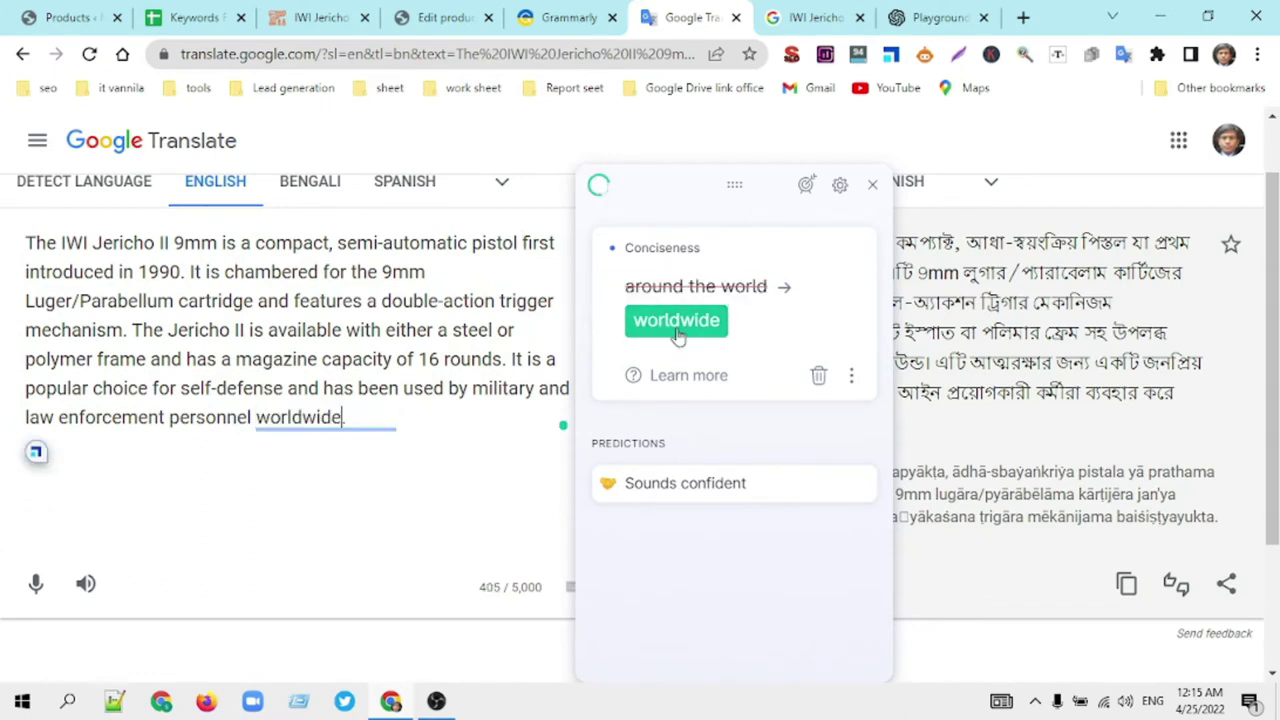
left_click(872, 185)
Step: Copy the corrected description into the empty Grammarly document and set the writing goals' intent to Describe
left_click_drag(364, 418, 10, 258)
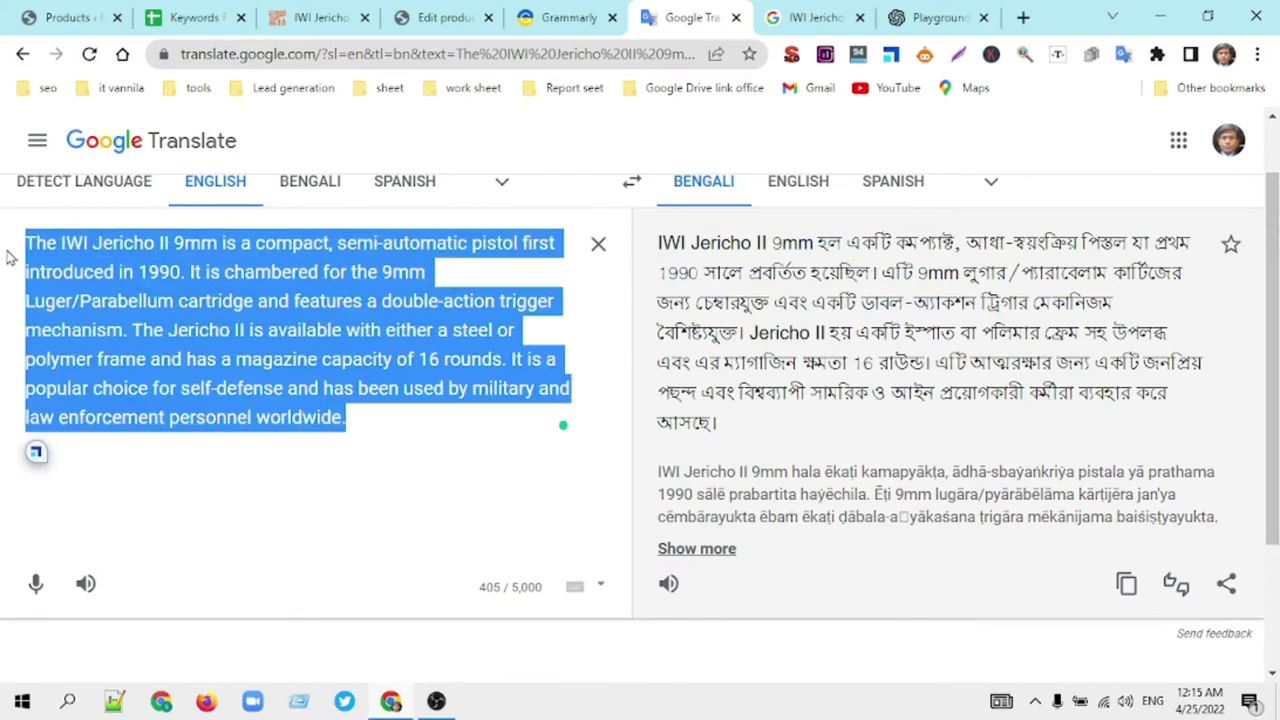
left_click(569, 14)
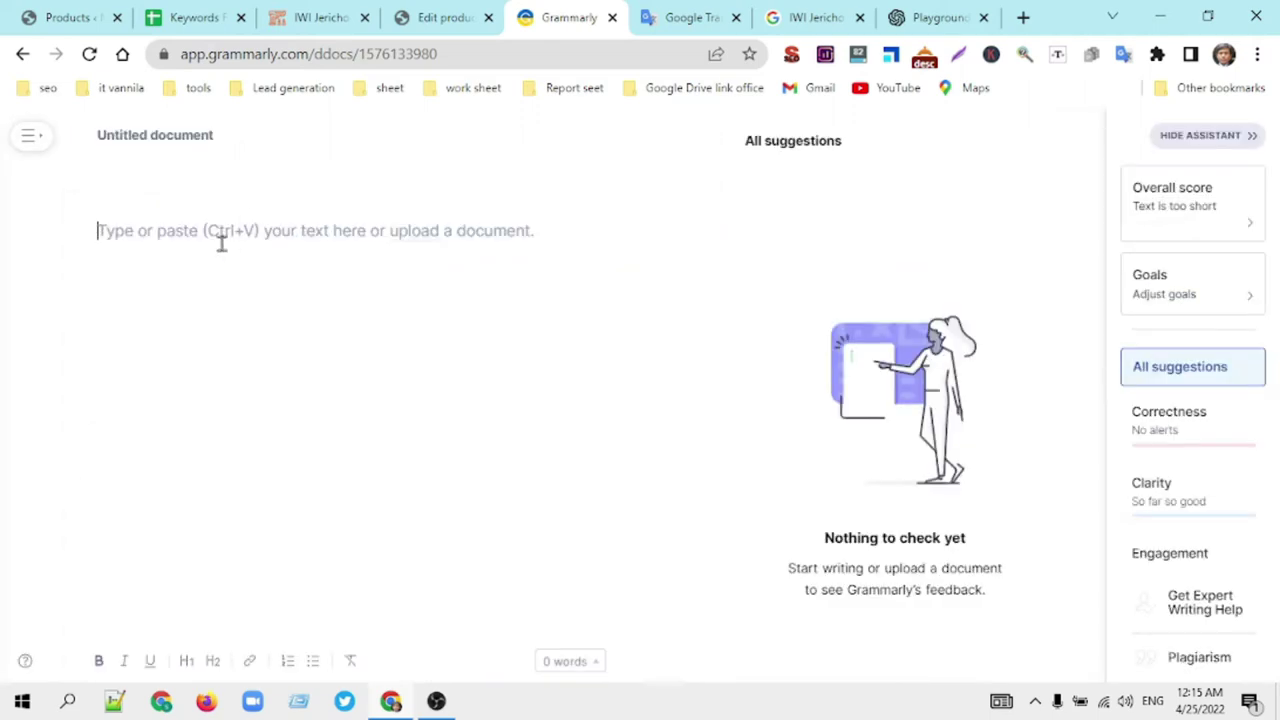
key("ctrl+v")
scroll(630, 460, "down", 2)
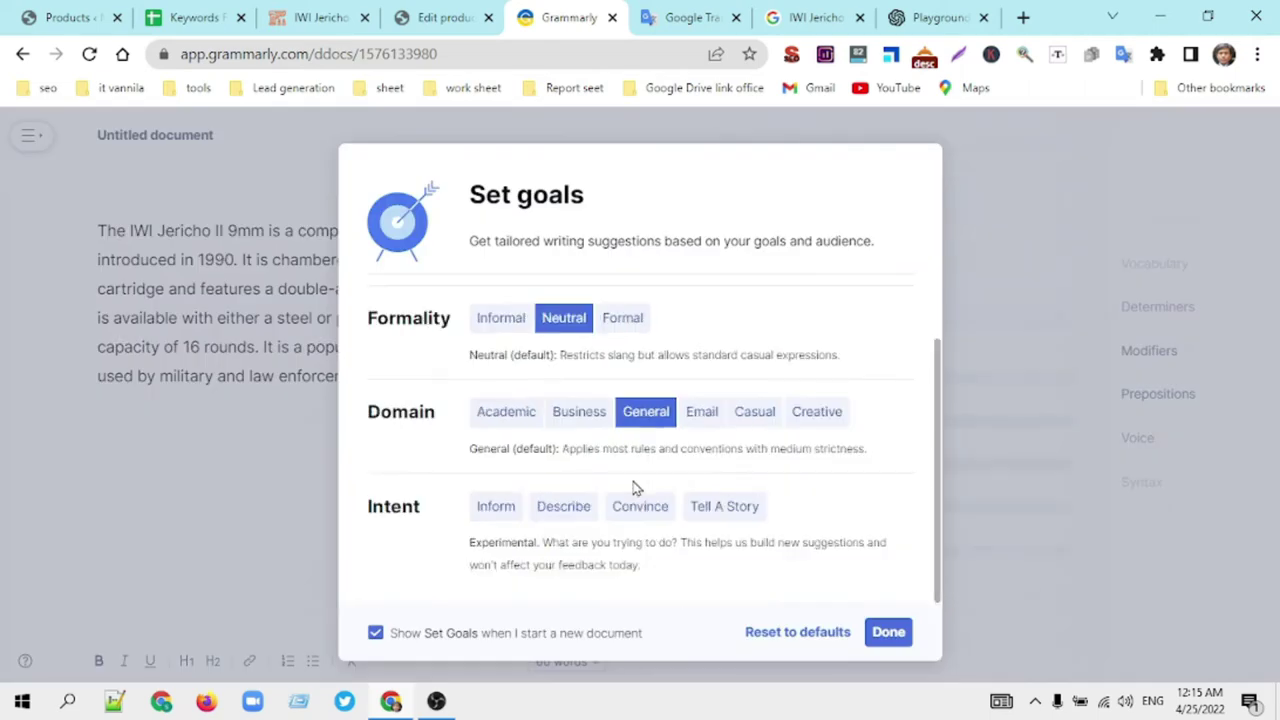
left_click(556, 507)
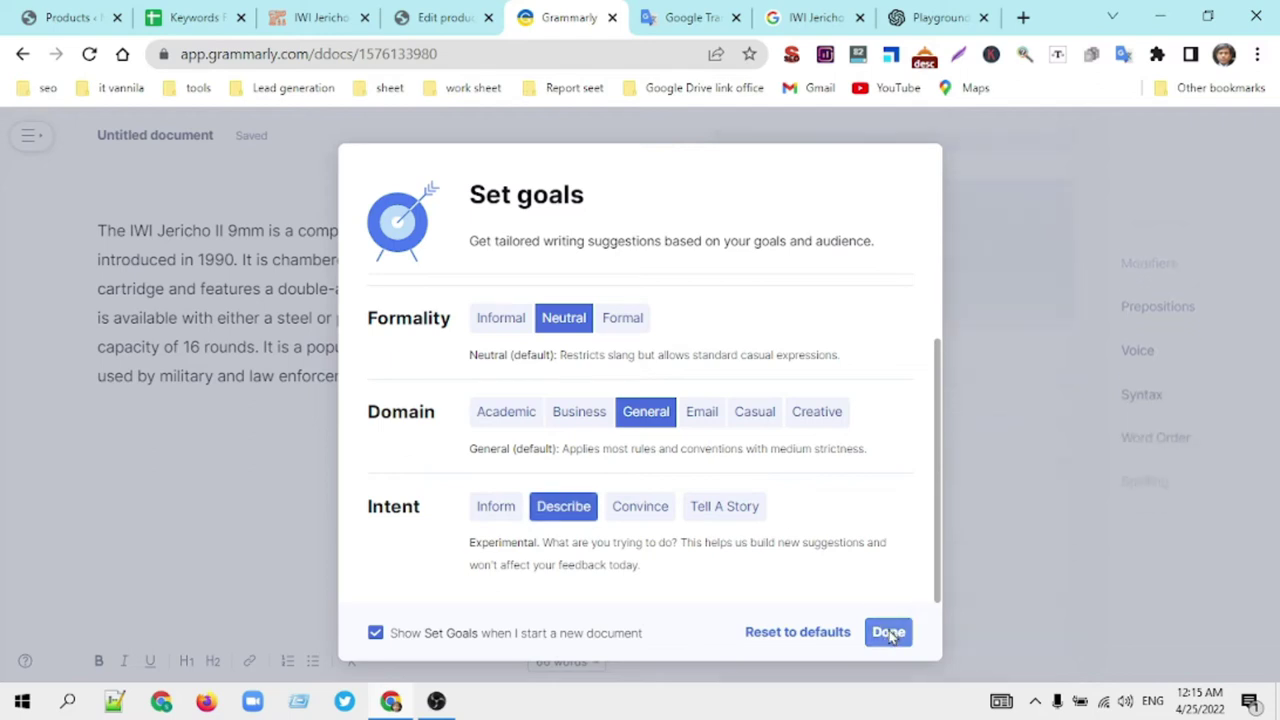
left_click(888, 632)
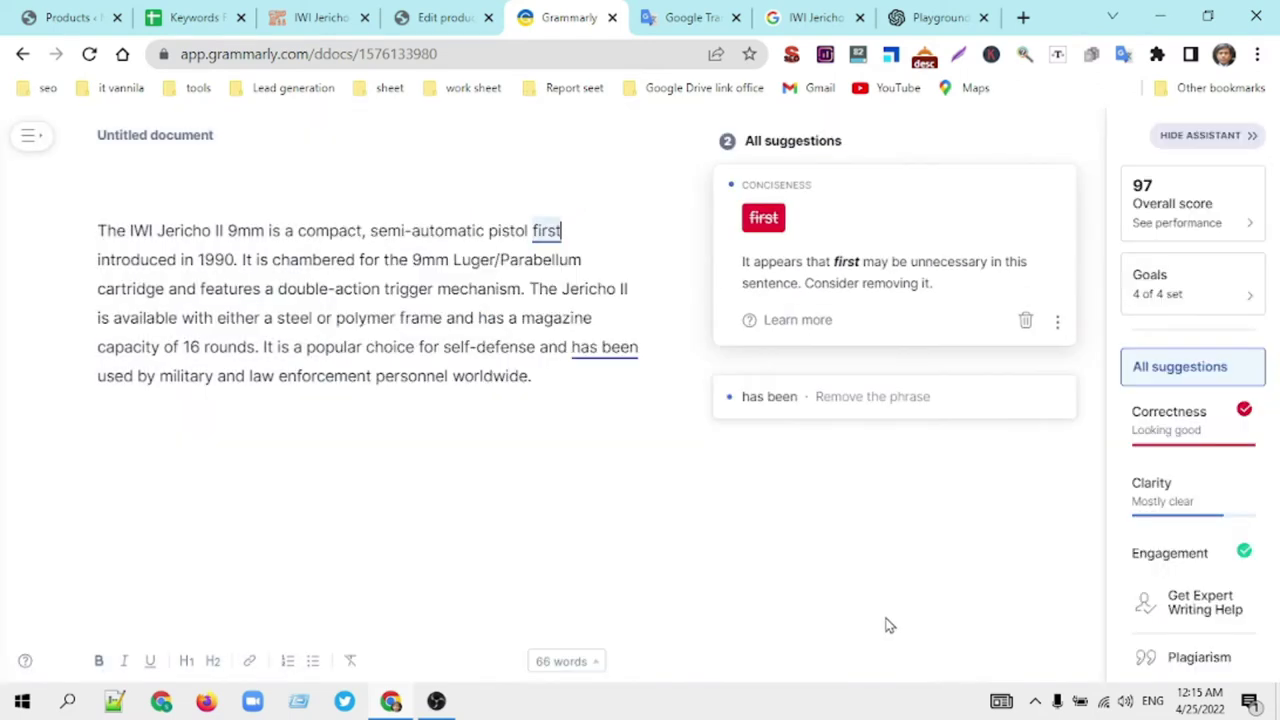
Step: Accept Grammarly's suggestions to remove "first" and change "has been used" to "is used", and dismiss the correction notice
left_click(776, 224)
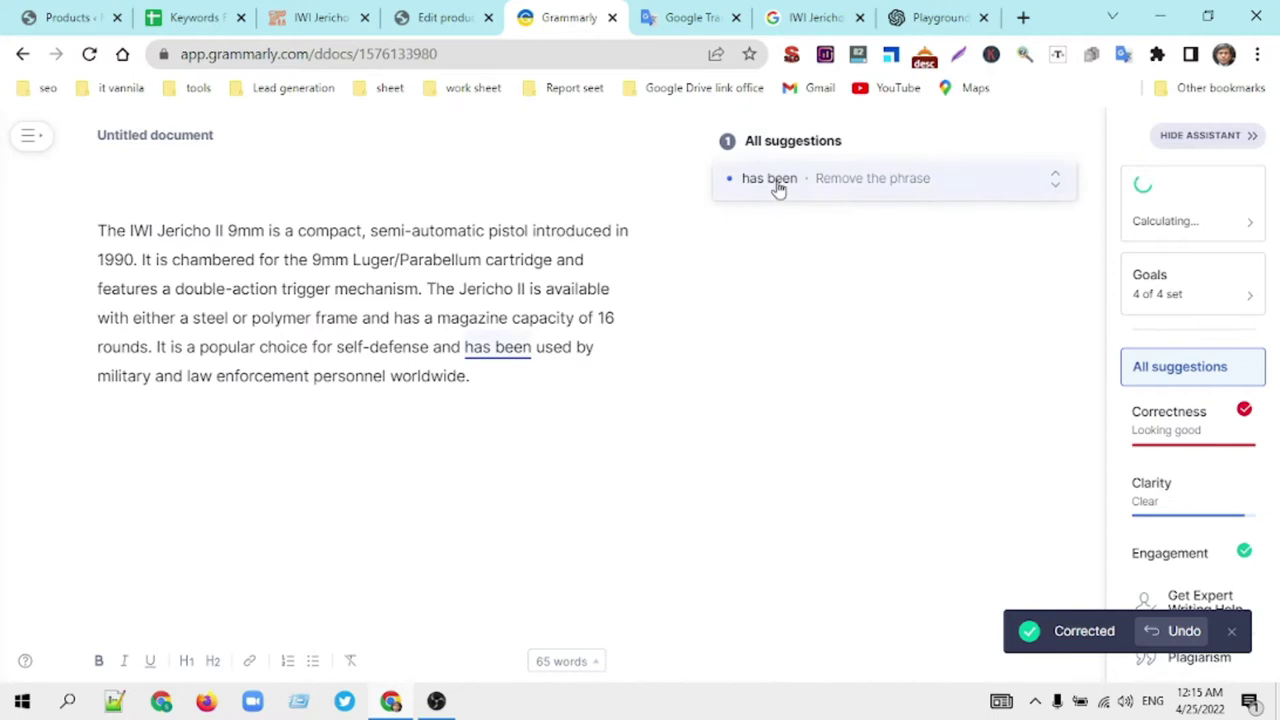
left_click(778, 180)
left_click(774, 333)
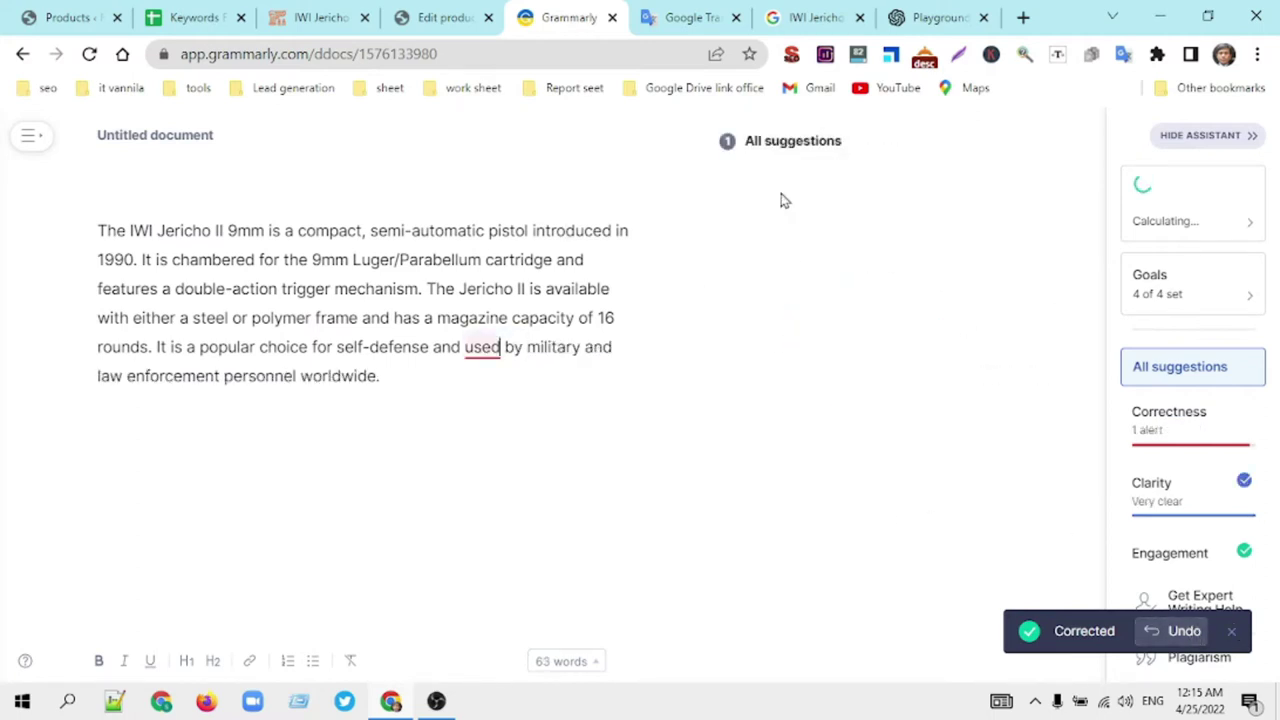
left_click(783, 338)
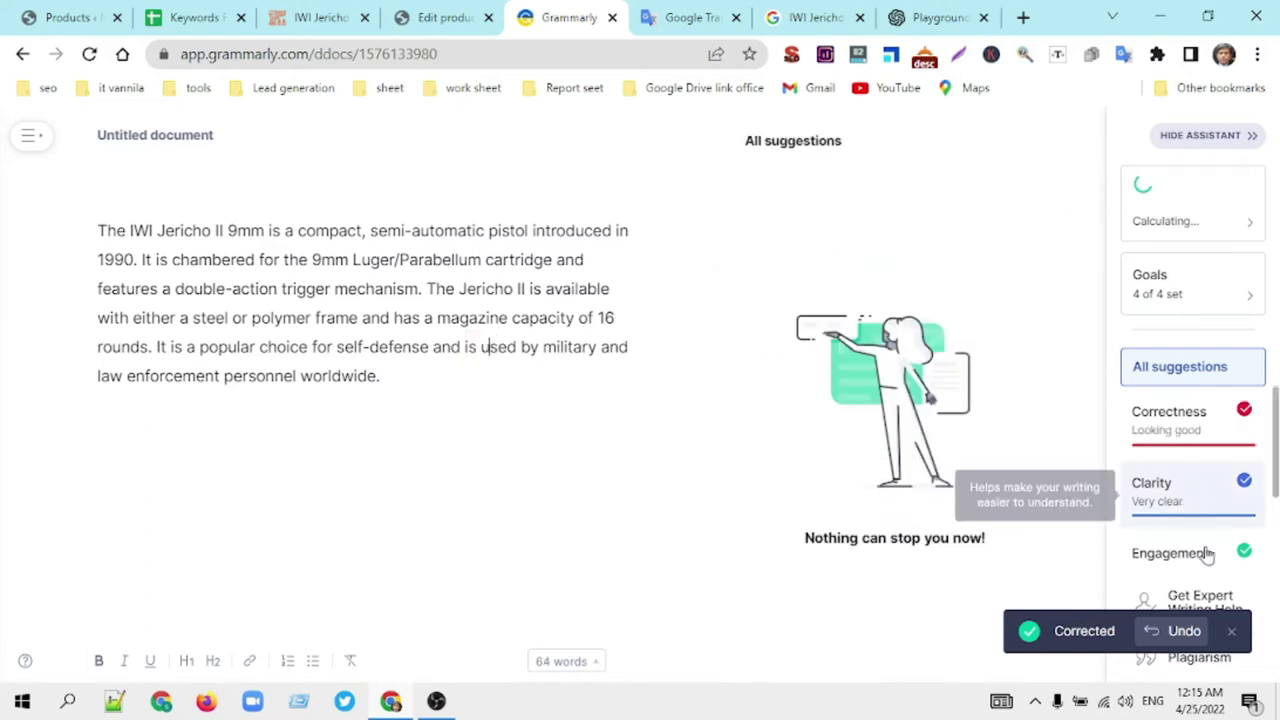
left_click(1231, 631)
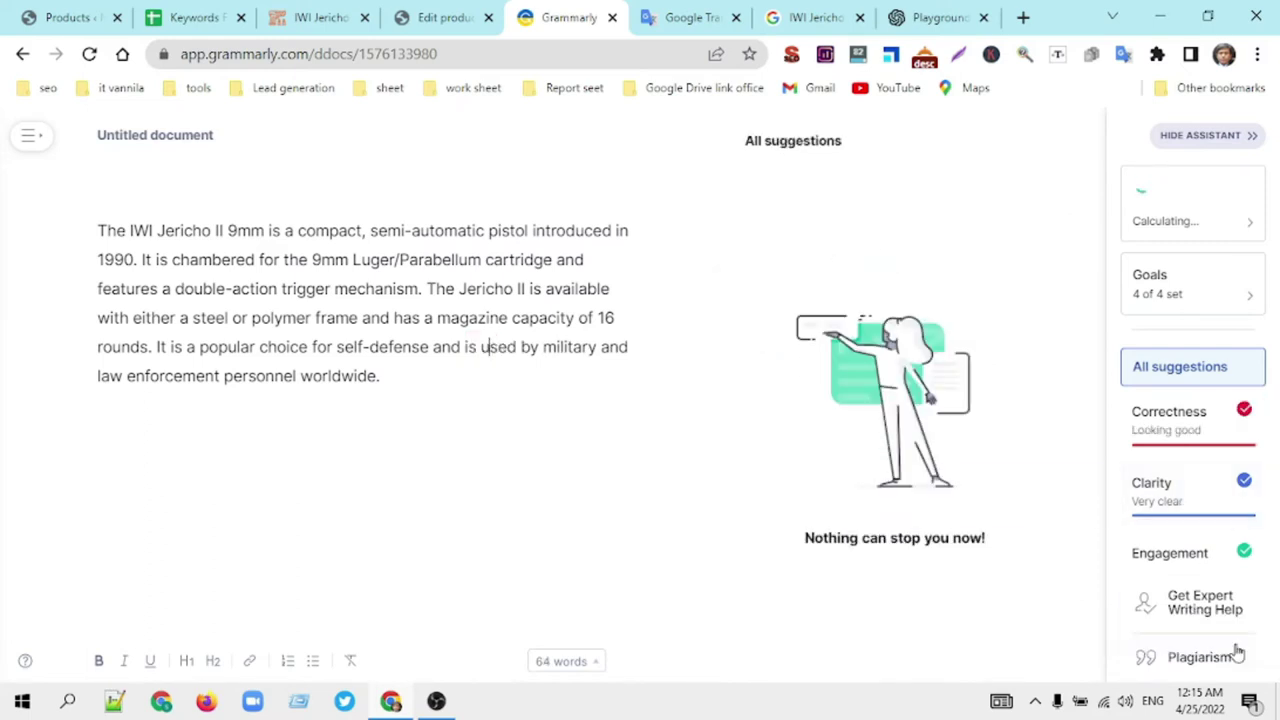
Step: Clear the pending Windows notification, and expand Grammarly's sentence-variety suggestion for the description
left_click(1252, 703)
left_click(1246, 84)
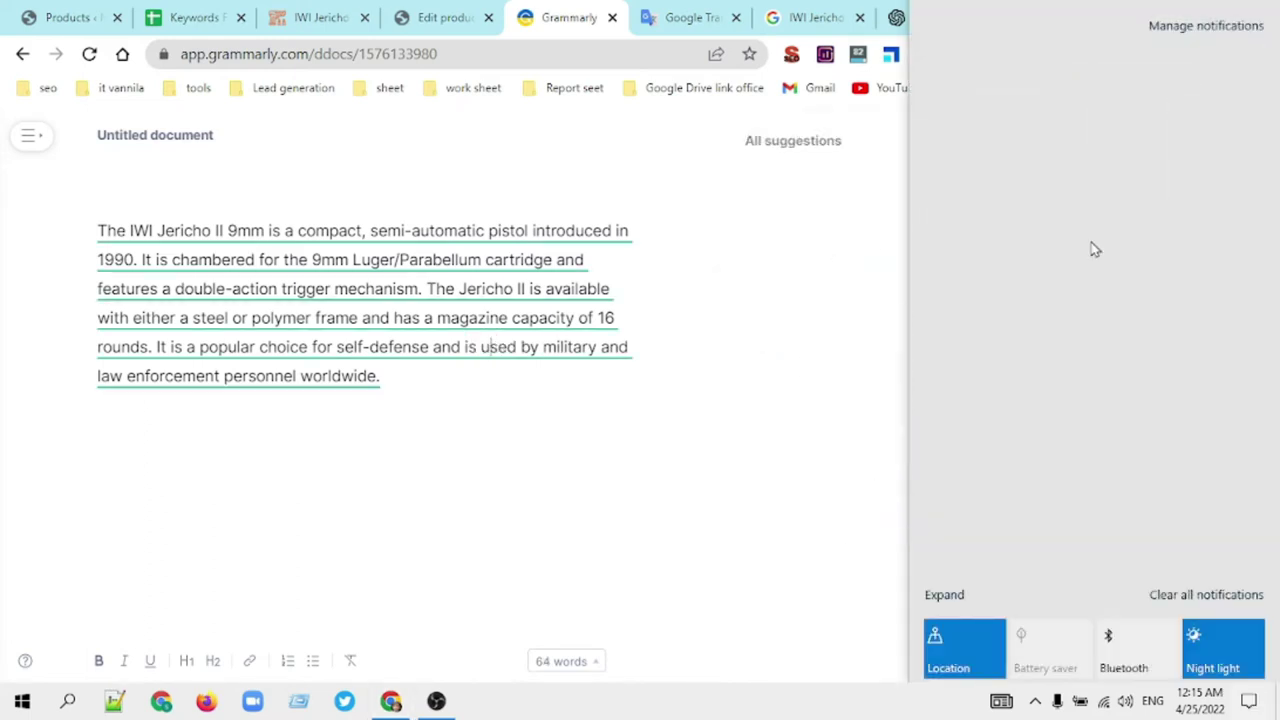
left_click(534, 280)
left_click(823, 210)
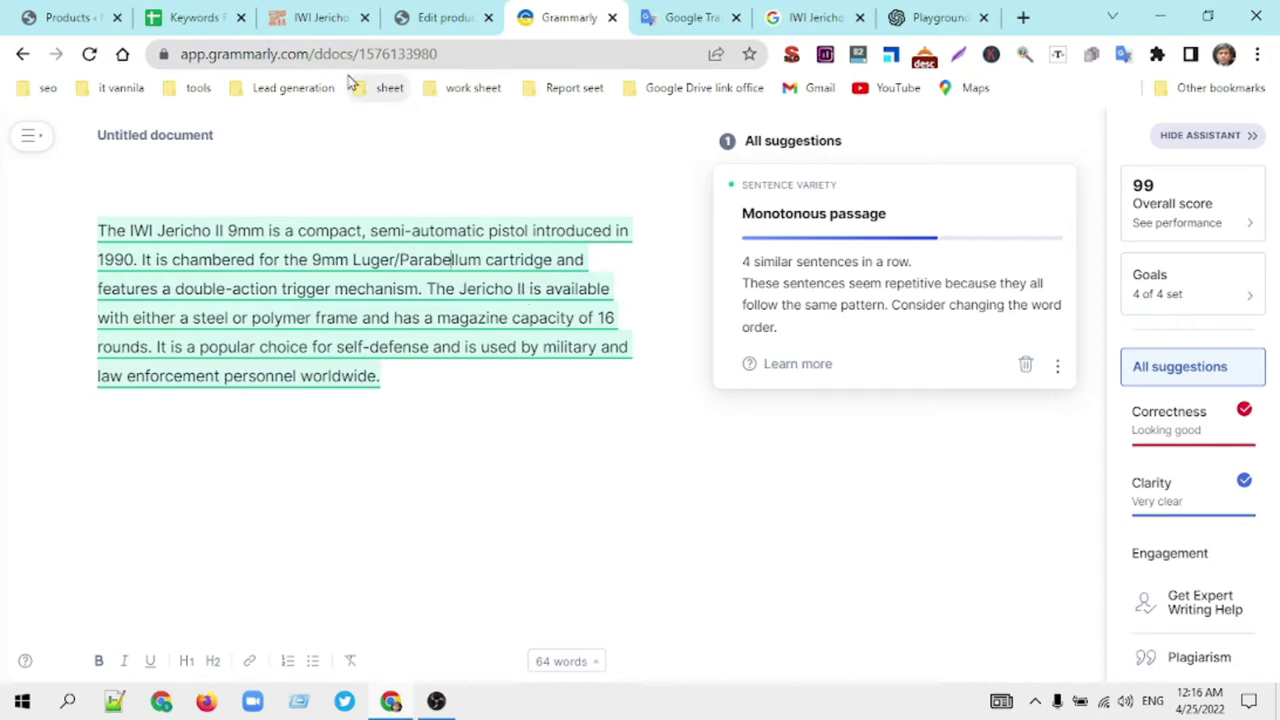
Step: Check the keyword sheet's IWI Jericho II 9mm entries, and search the Grammarly description for "IWI Jericho II 9mm"
left_click(190, 18)
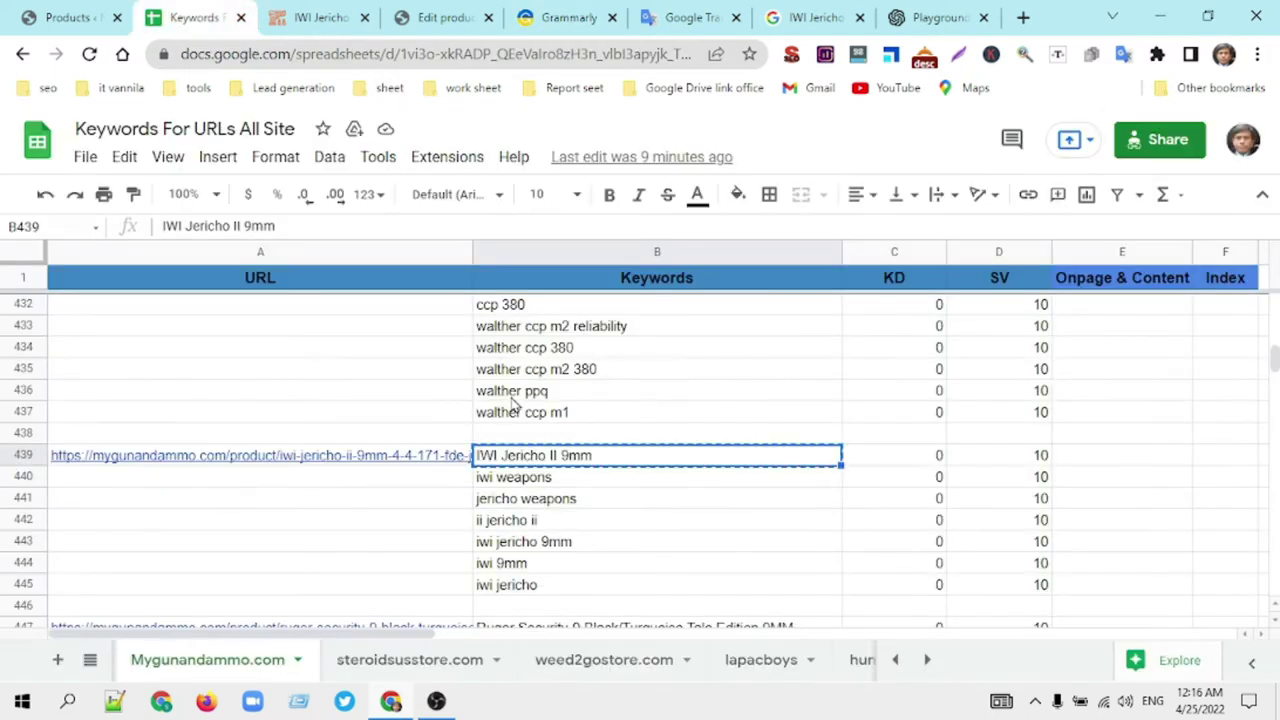
scroll(580, 478, "down", 2)
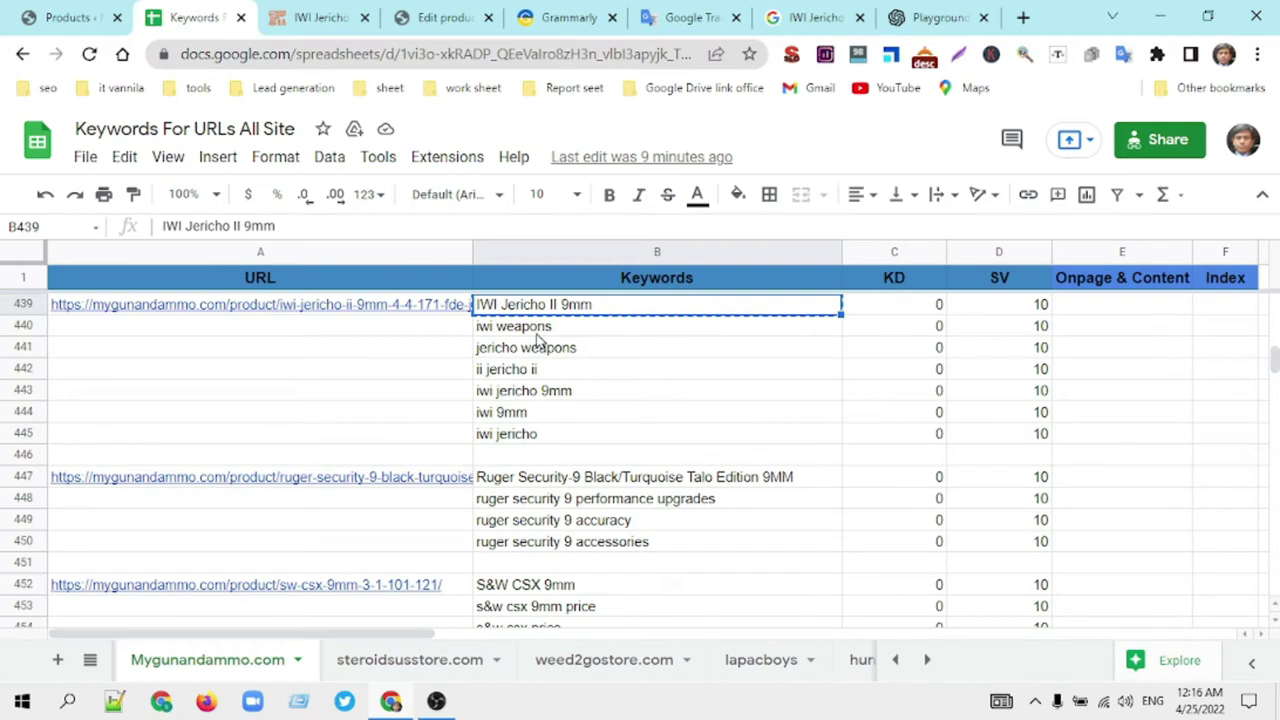
left_click(570, 17)
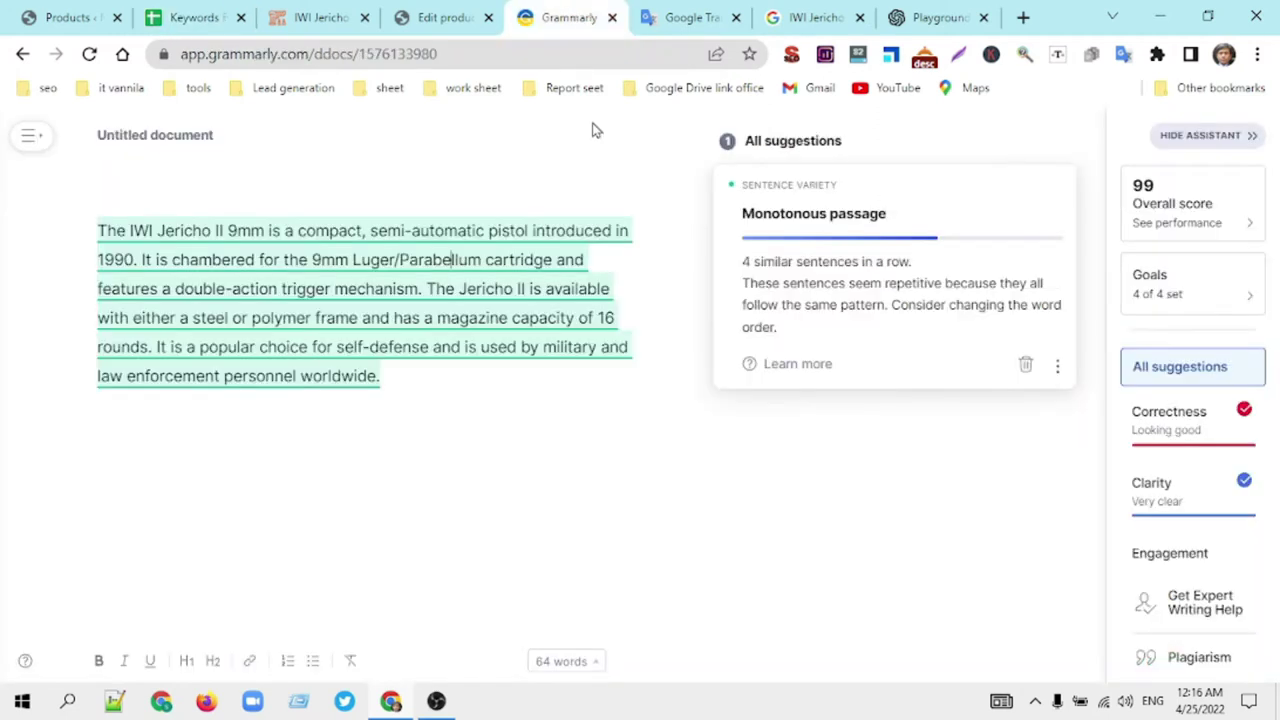
key("ctrl+f")
left_click(190, 18)
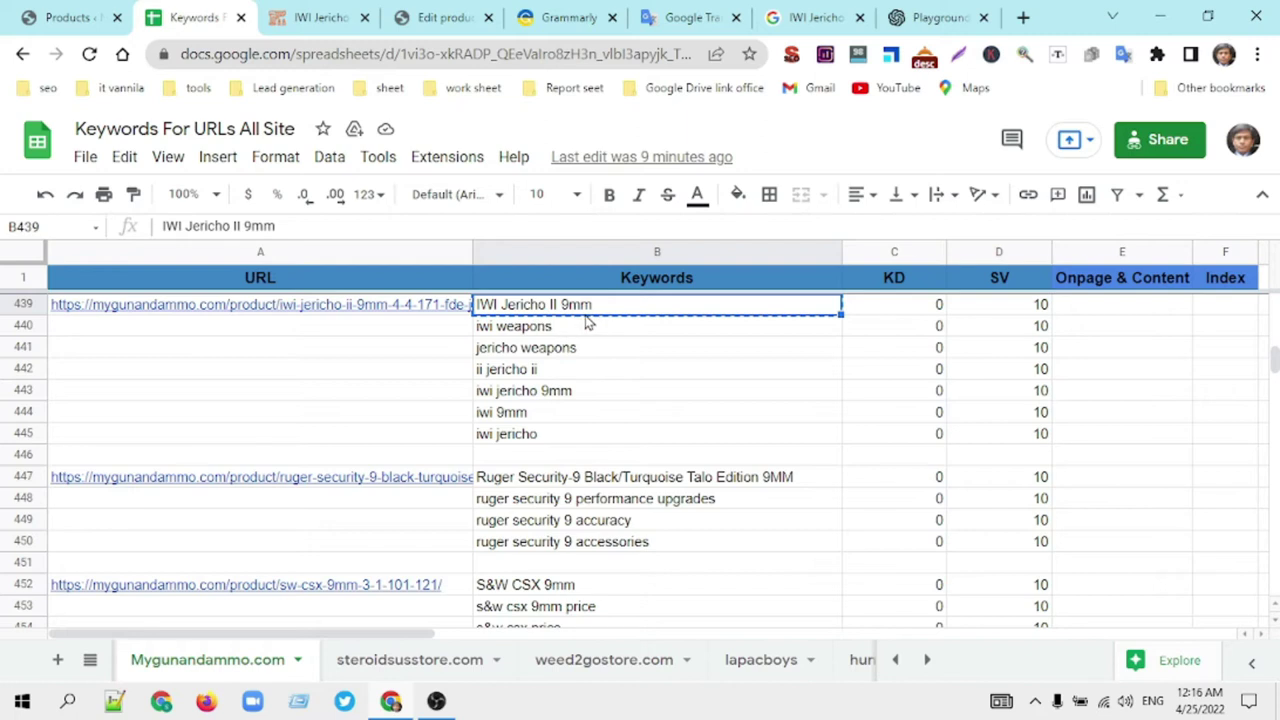
left_click(566, 20)
type("IWI Jericho II 9mm")
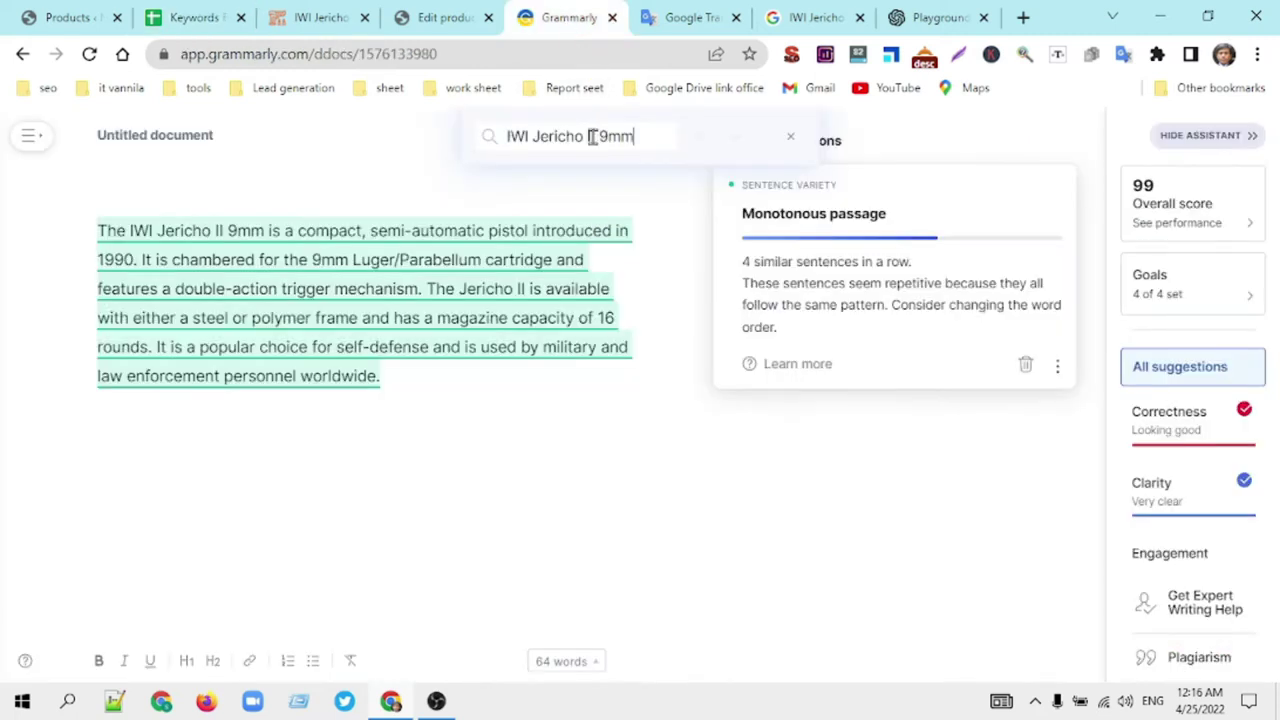
left_click(794, 139)
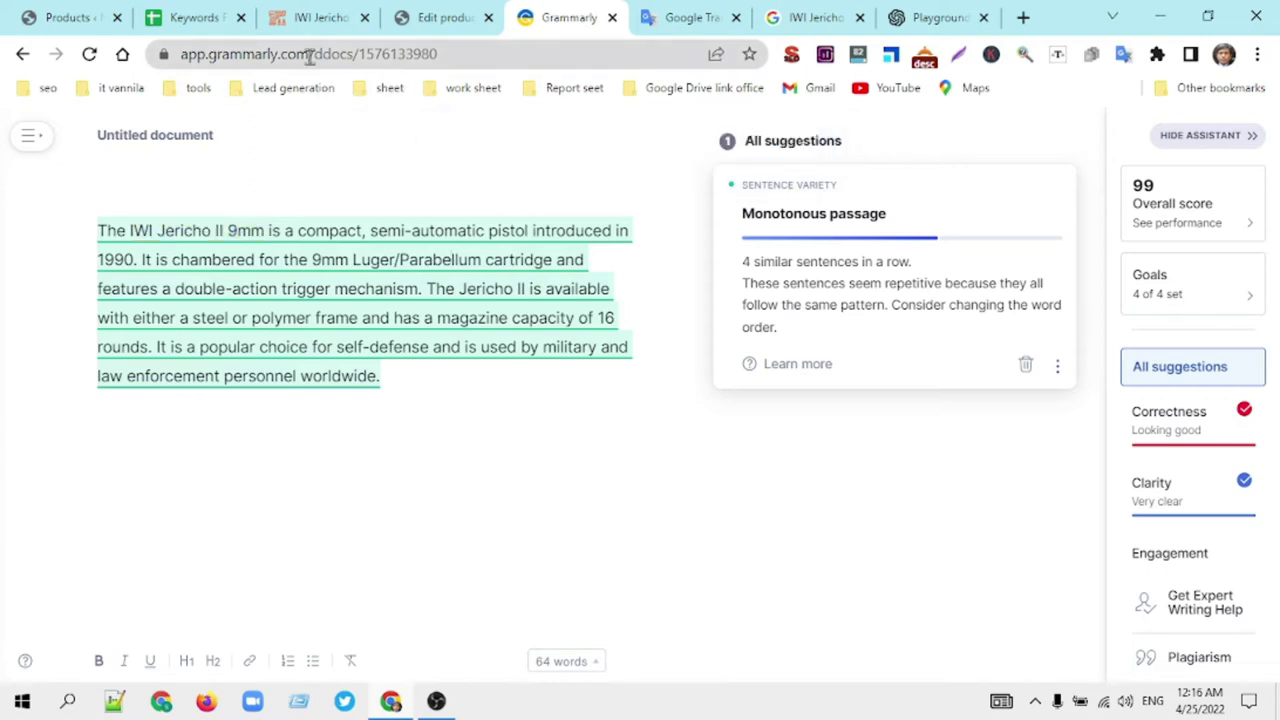
Step: Copy the keyword "jericho weapons" from the keyword sheet and put it in place of "Jericho II" in the Grammarly description's third sentence
left_click(195, 17)
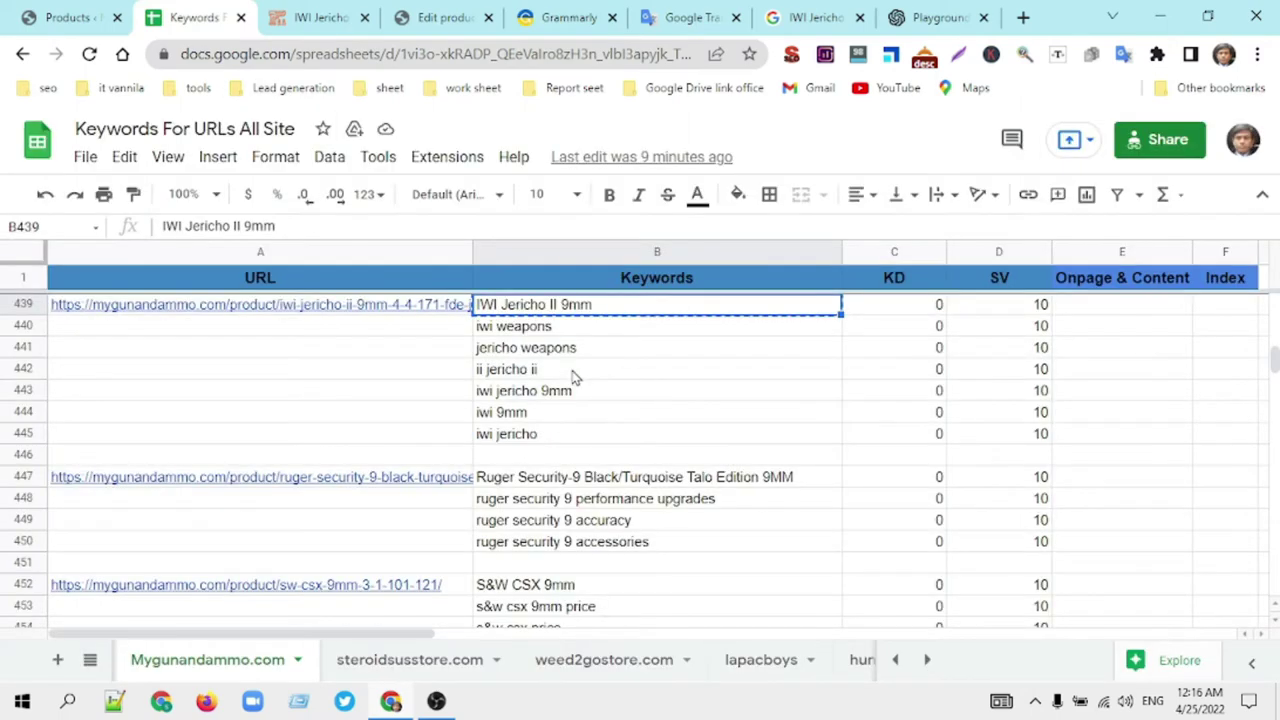
left_click(550, 330)
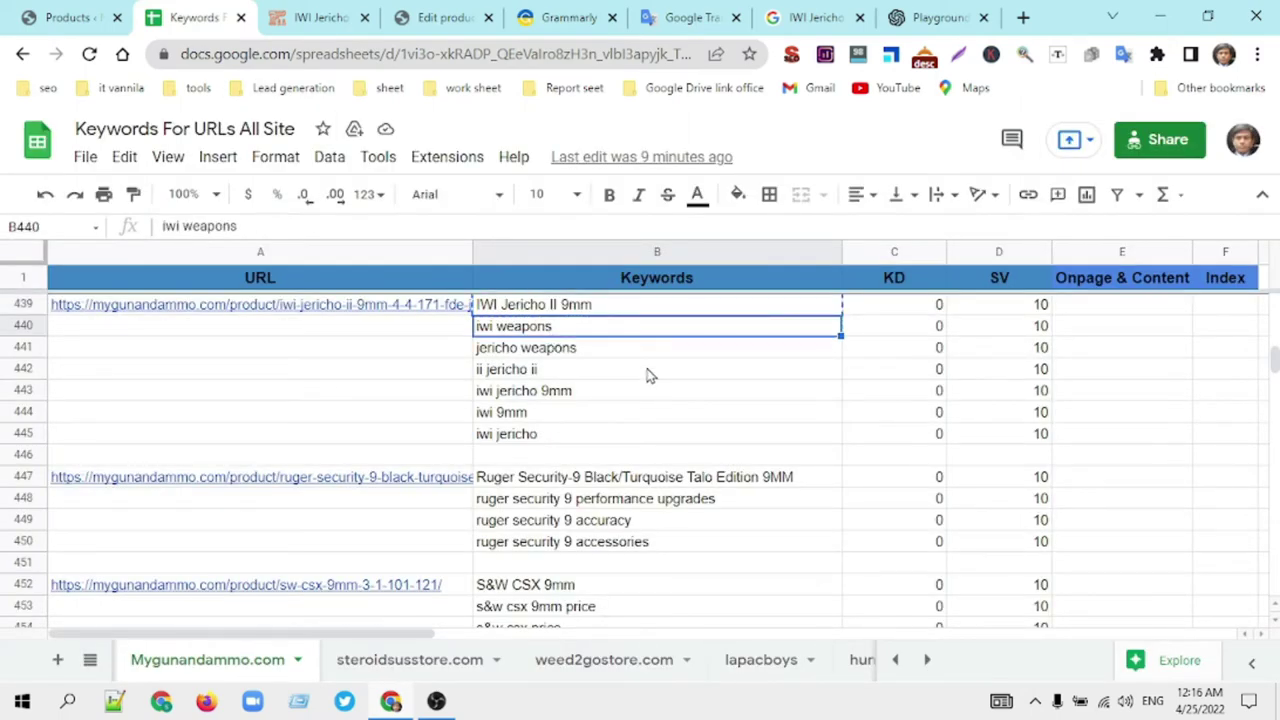
left_click(578, 356)
key("ctrl+c")
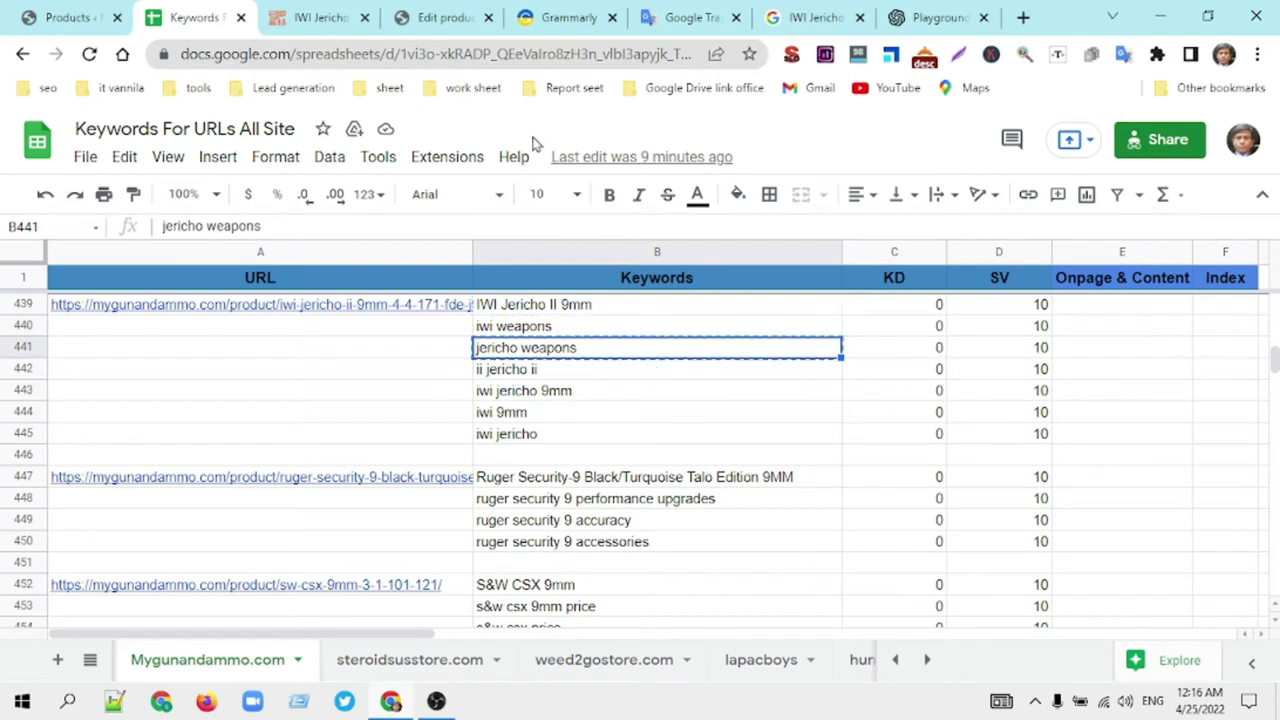
left_click(556, 16)
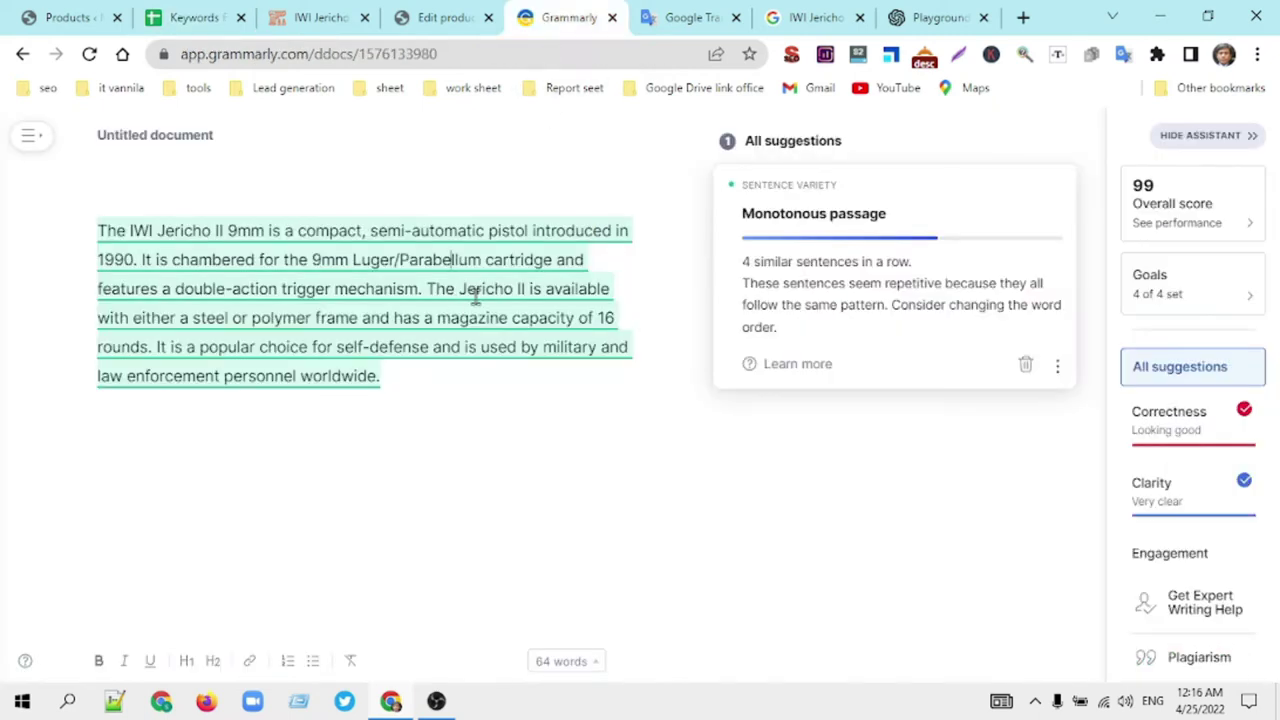
left_click_drag(532, 289, 456, 289)
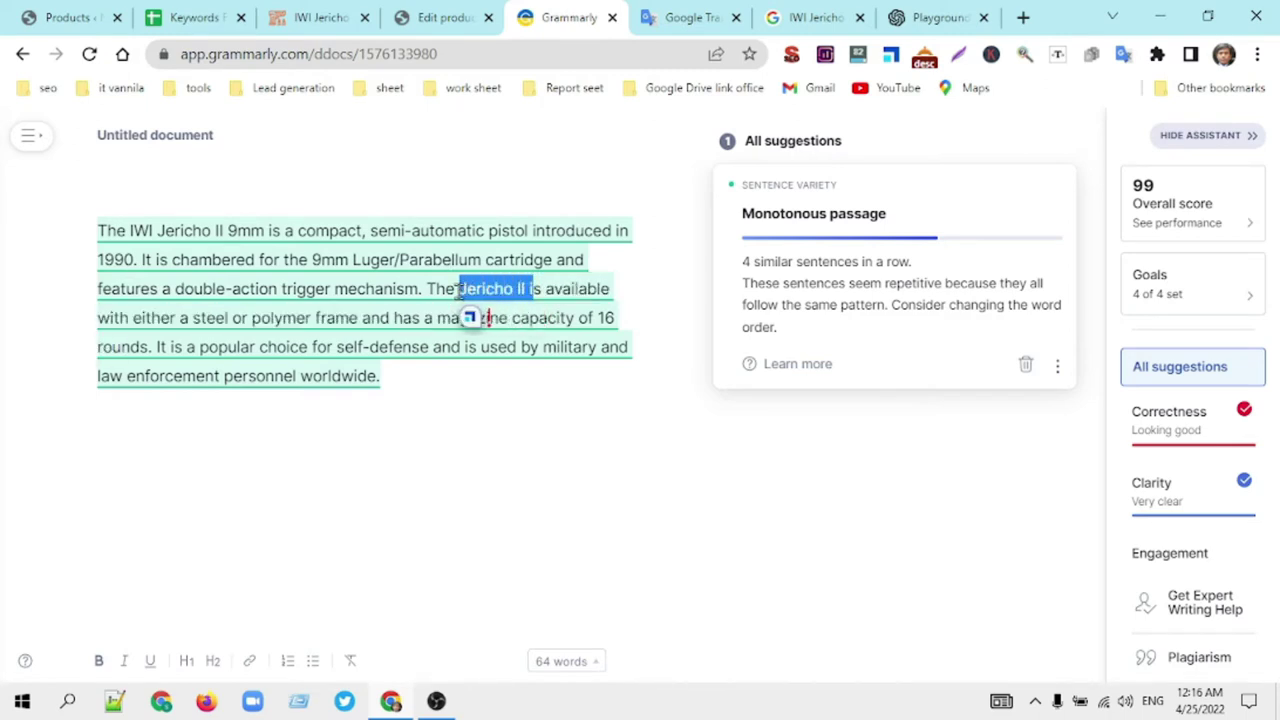
type("jericho weapons")
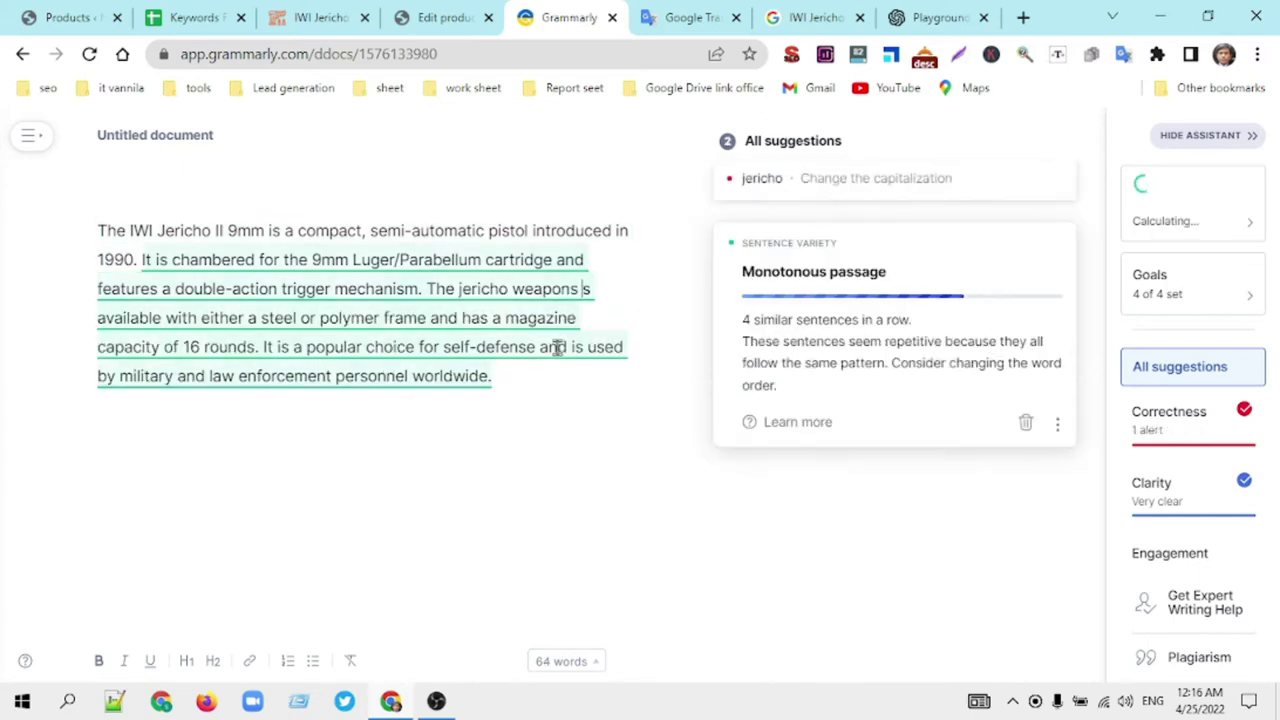
type(" i")
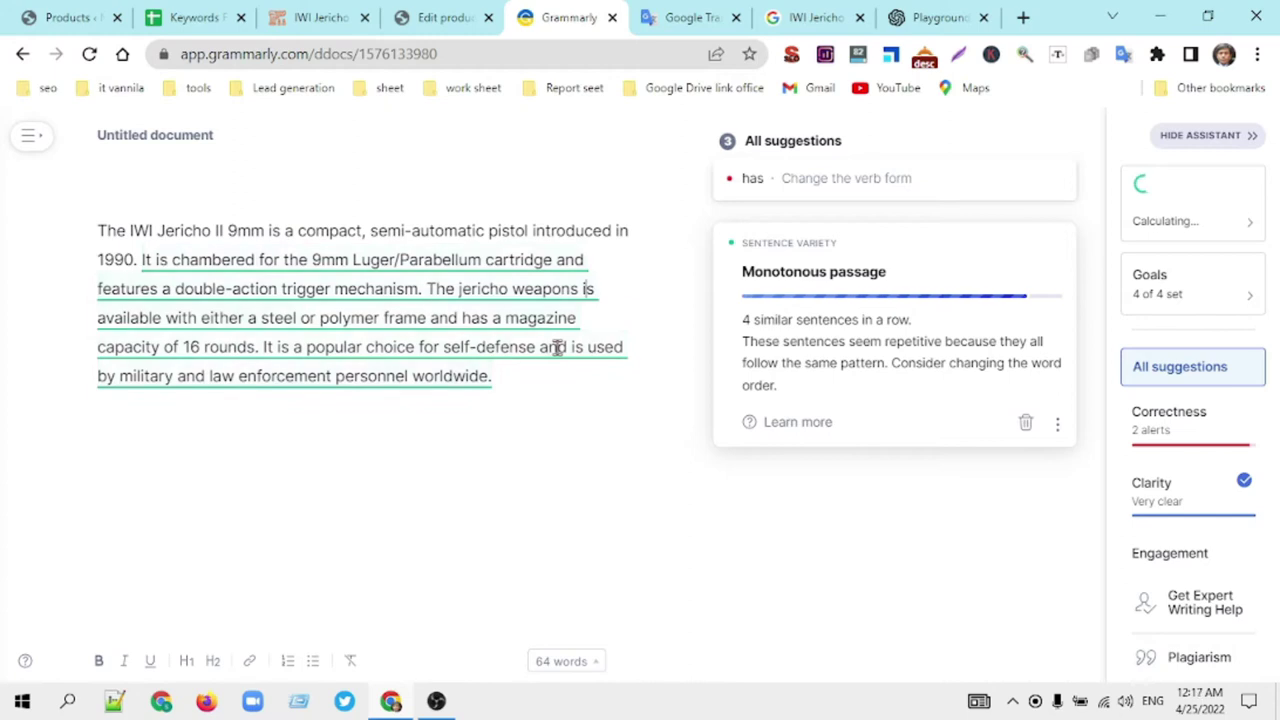
Step: Capitalize the inserted keyword as "Jericho weapons" and delete "/Parabellum" after "9mm Luger"
left_click(463, 290)
key("BackSpace")
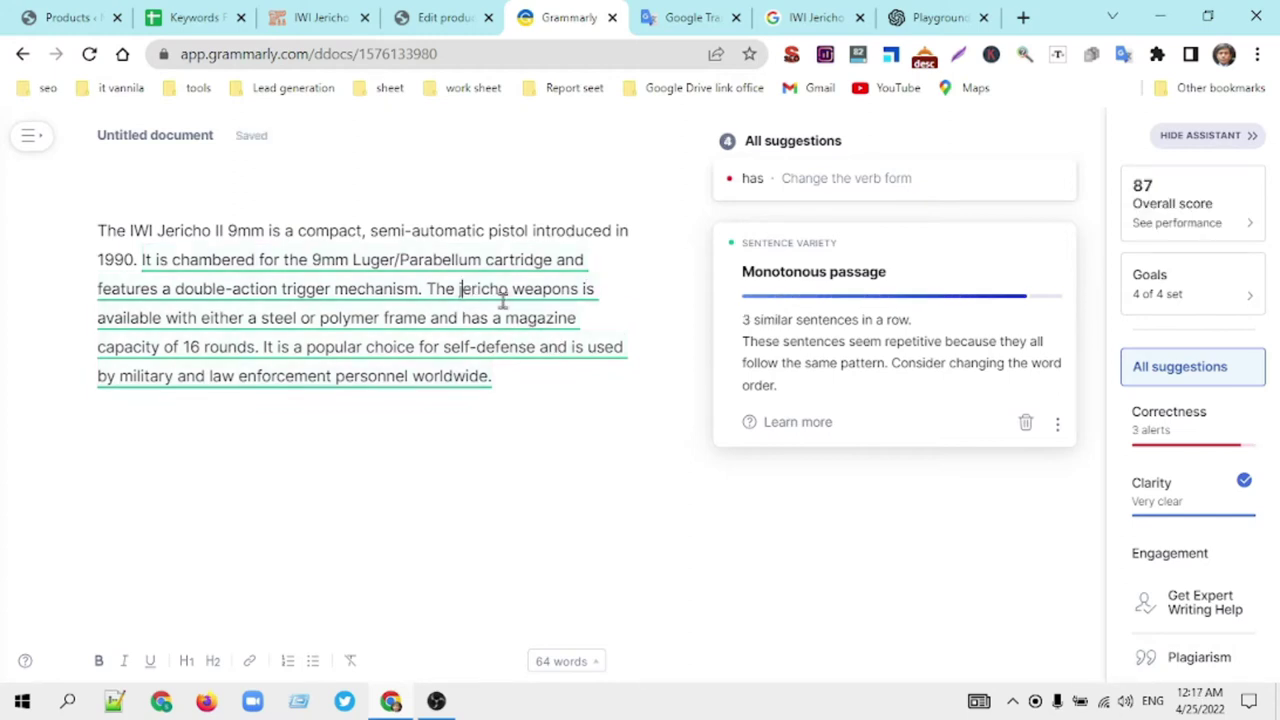
type("J")
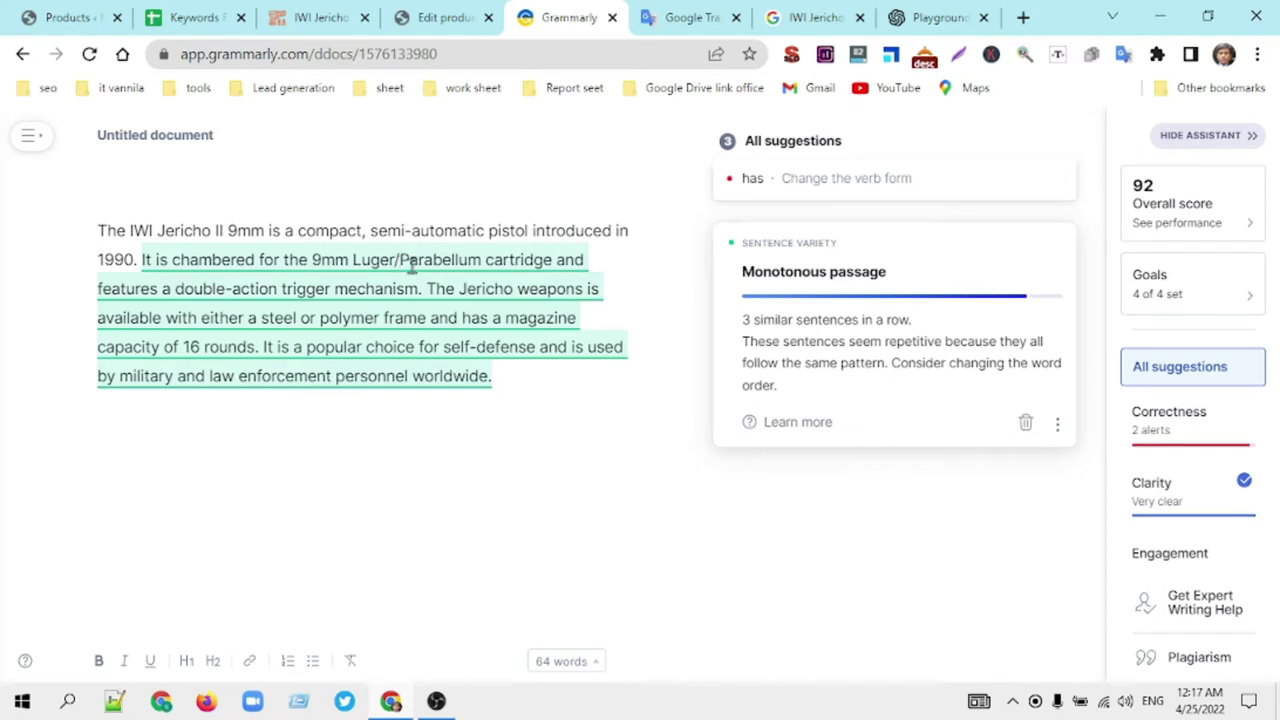
left_click_drag(395, 260, 482, 262)
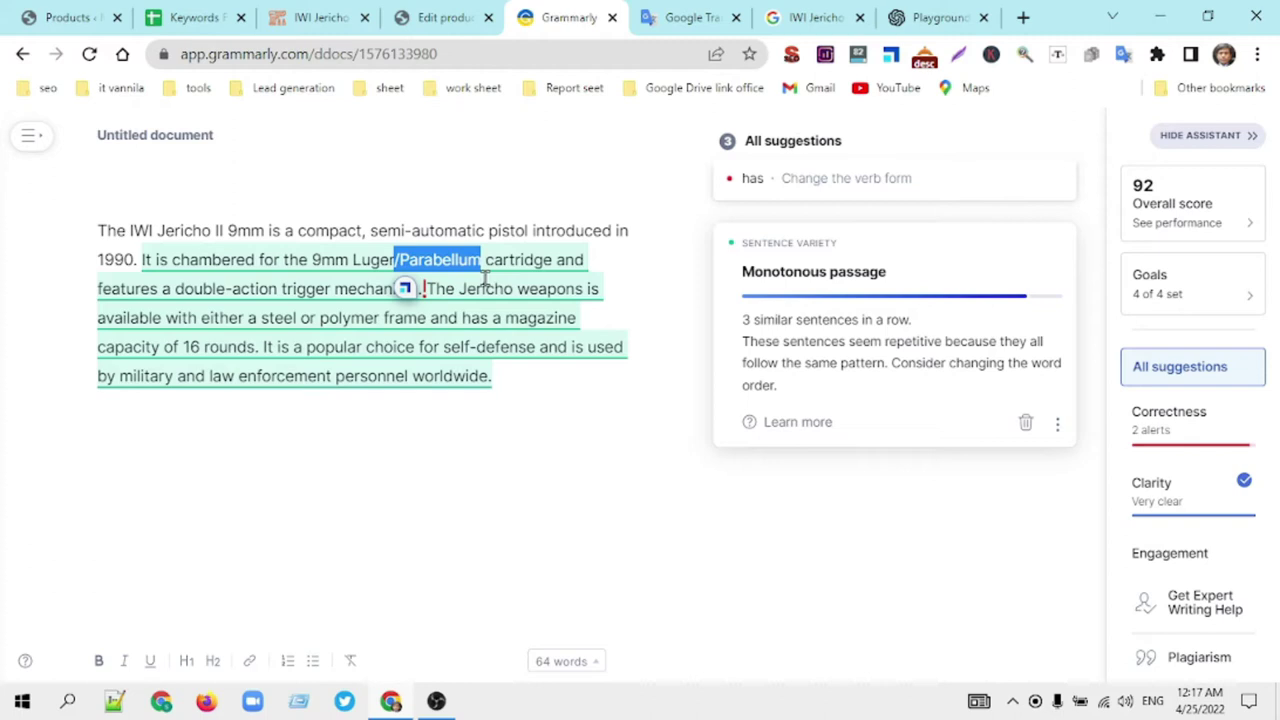
key("BackSpace")
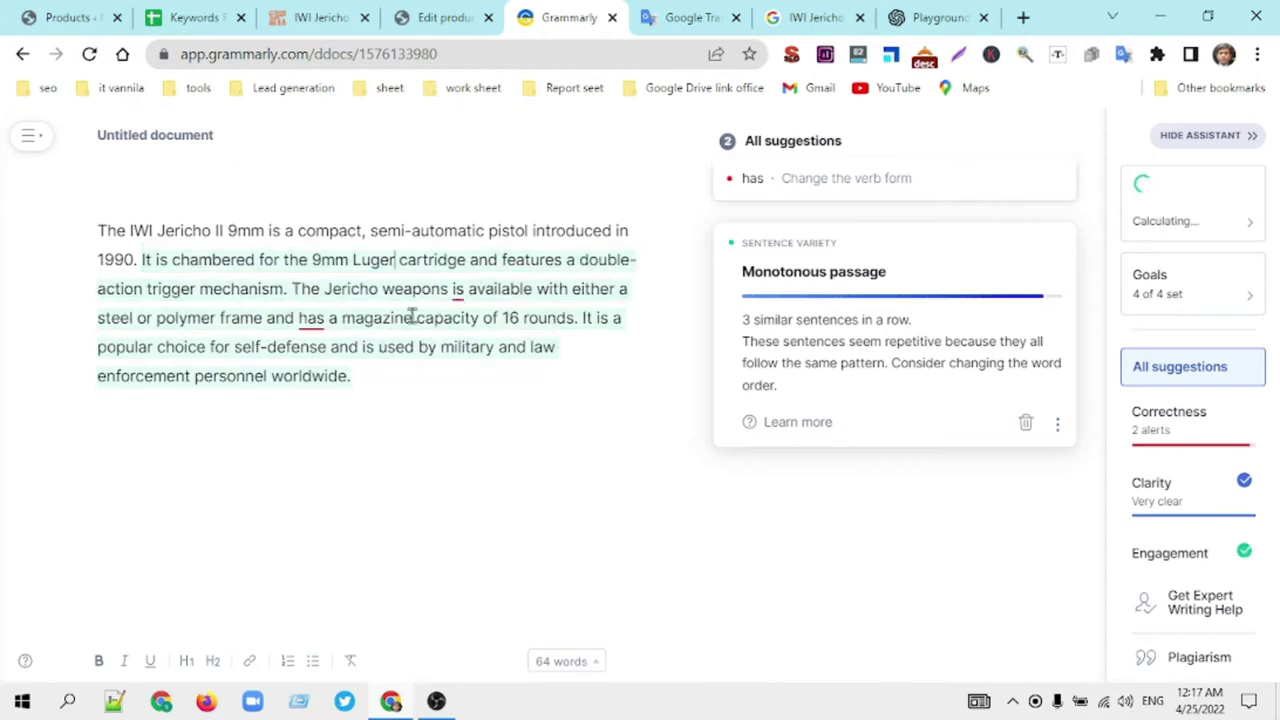
Step: Accept Grammarly's verb corrections to "are" and "have" in the Jericho weapons sentence, and run the plagiarism check
left_click(457, 292)
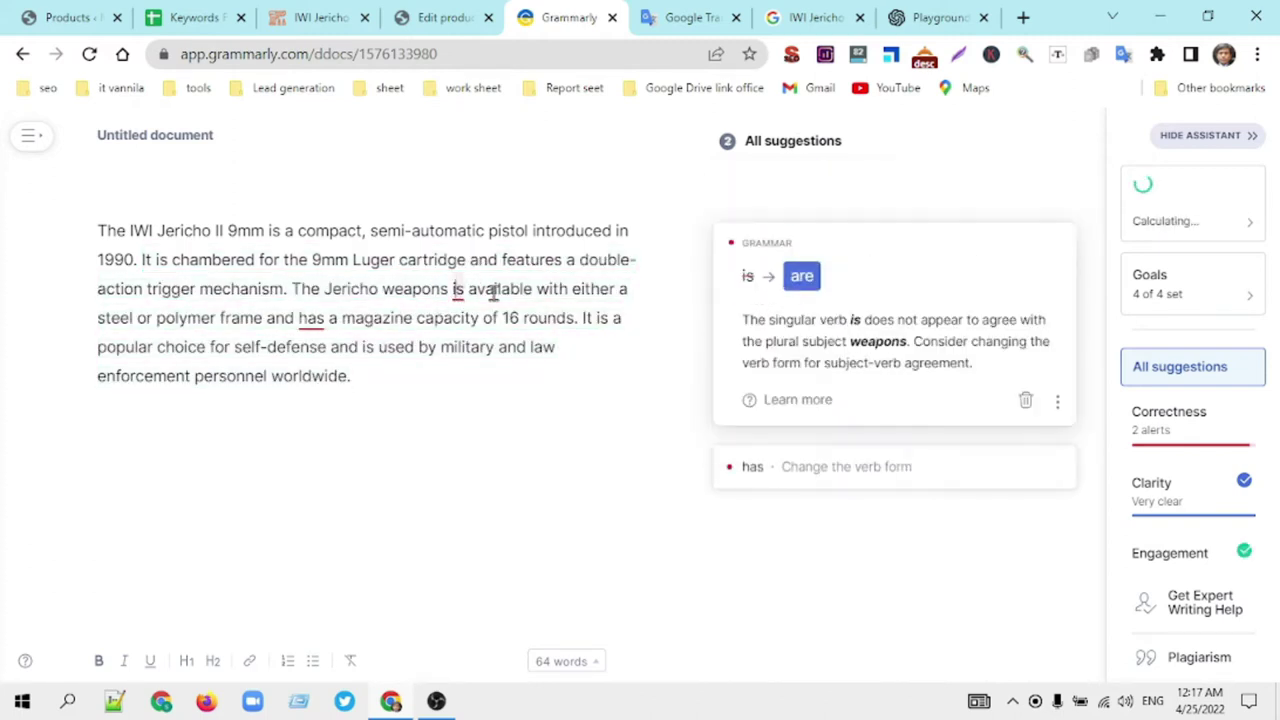
left_click(752, 286)
left_click(316, 322)
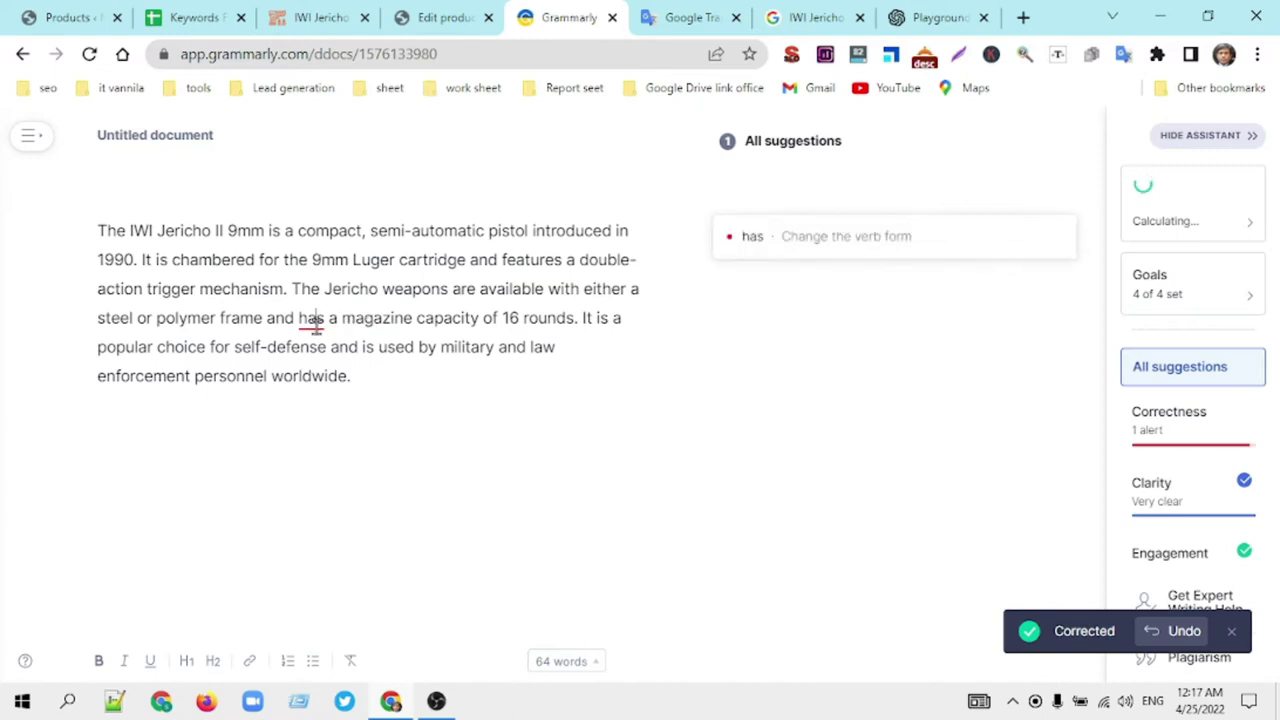
left_click(821, 305)
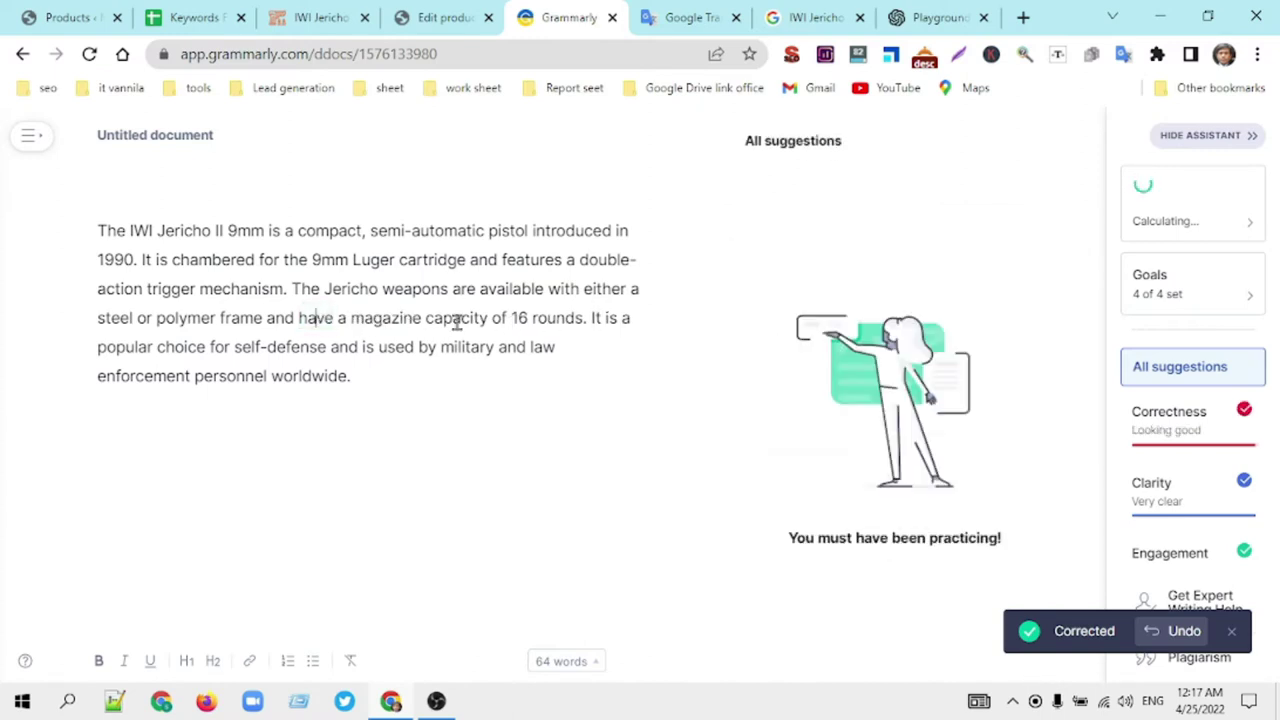
left_click(1238, 638)
left_click(1207, 662)
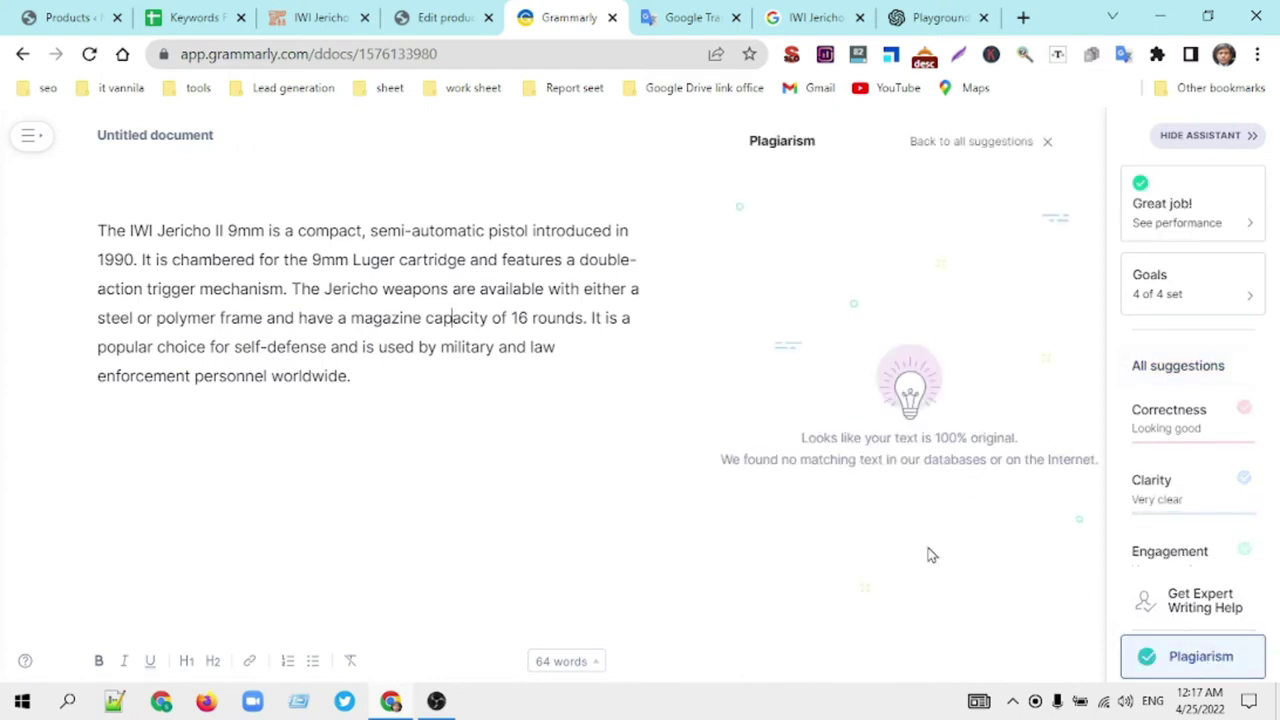
Step: Copy the finished Grammarly description and replace the existing IWI Jericho II product description in the WordPress product editor with it
left_click_drag(357, 379, 104, 226)
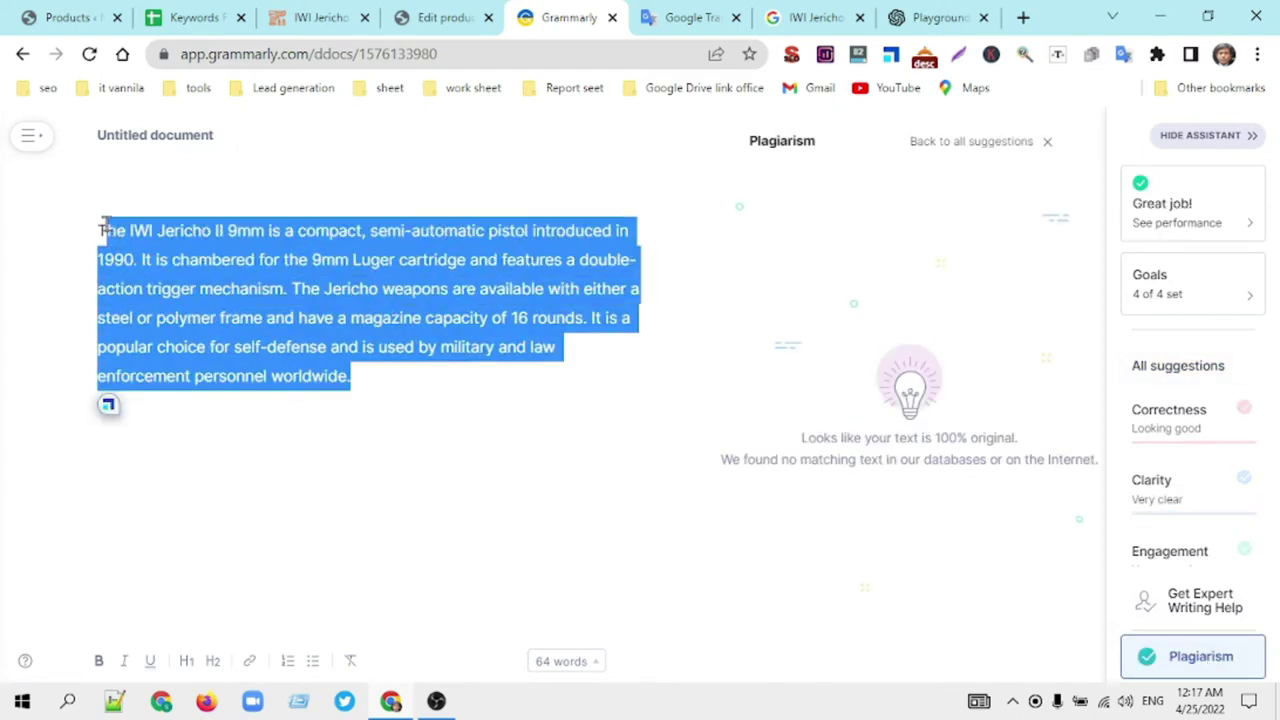
left_click(187, 19)
left_click(318, 17)
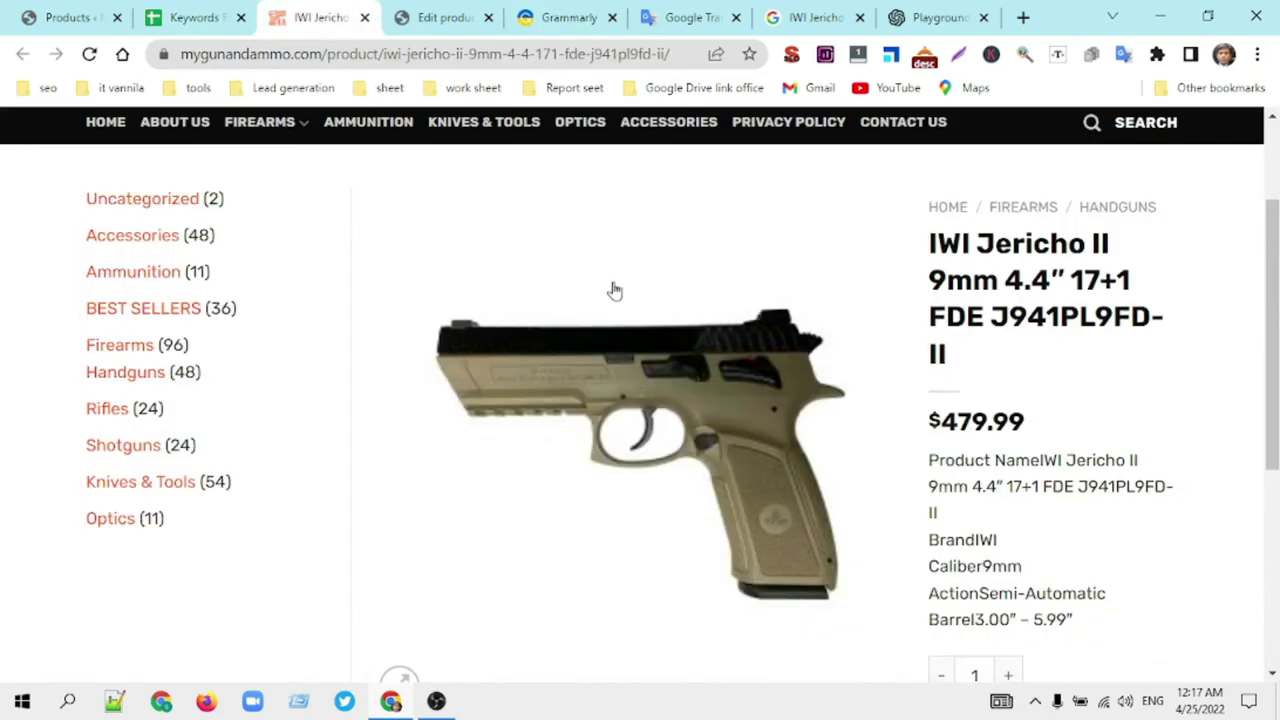
scroll(783, 377, "down", 4)
scroll(783, 377, "up", 3)
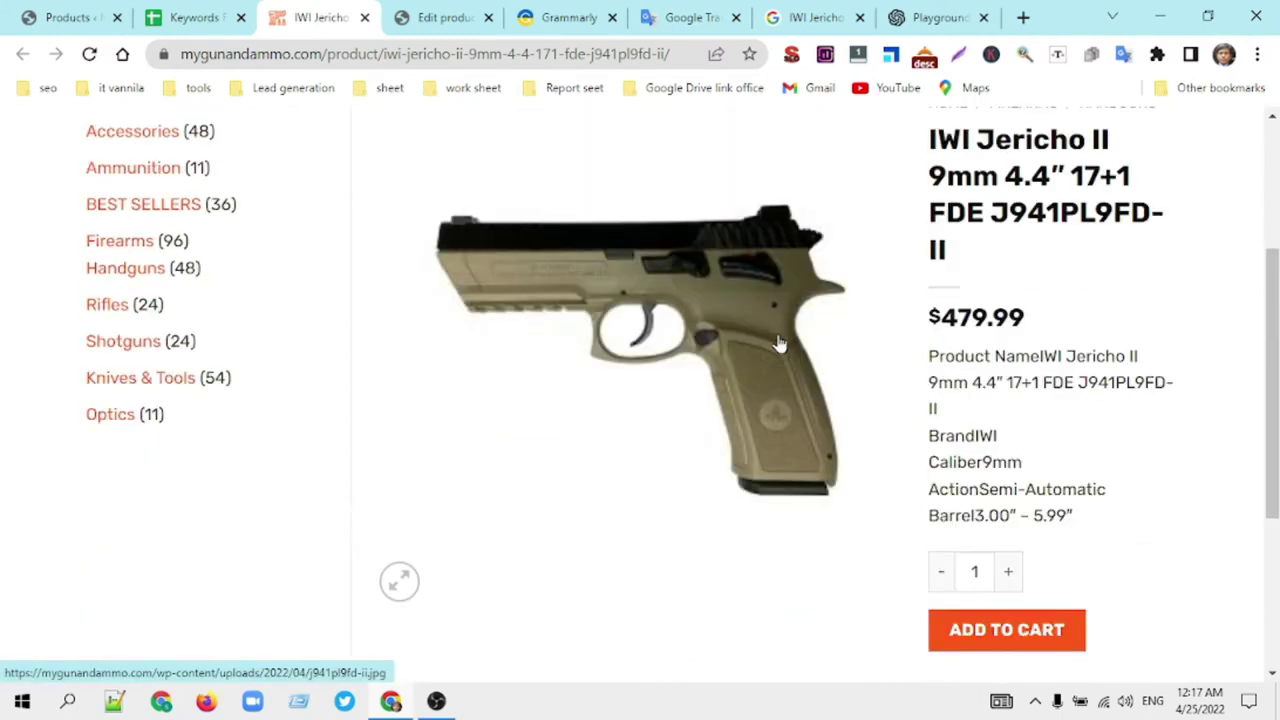
scroll(790, 343, "up", 2)
scroll(804, 343, "up", 1)
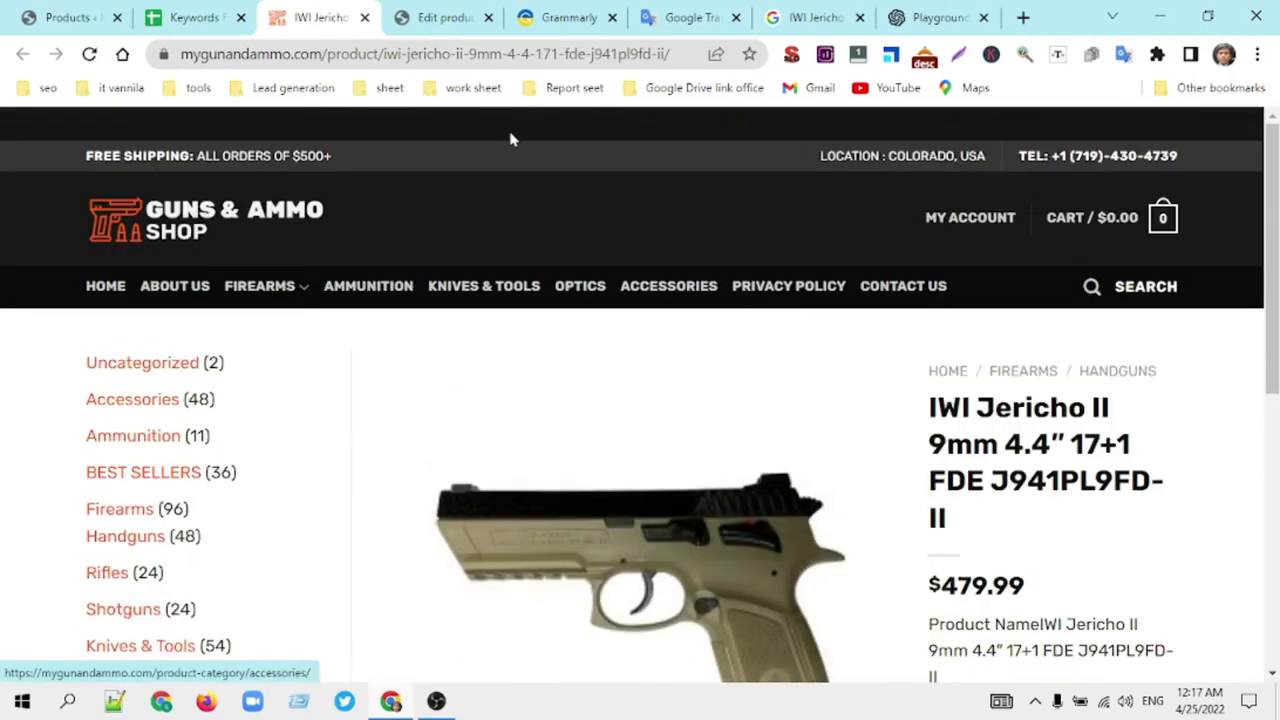
left_click(445, 20)
left_click(300, 446)
key("ctrl+a")
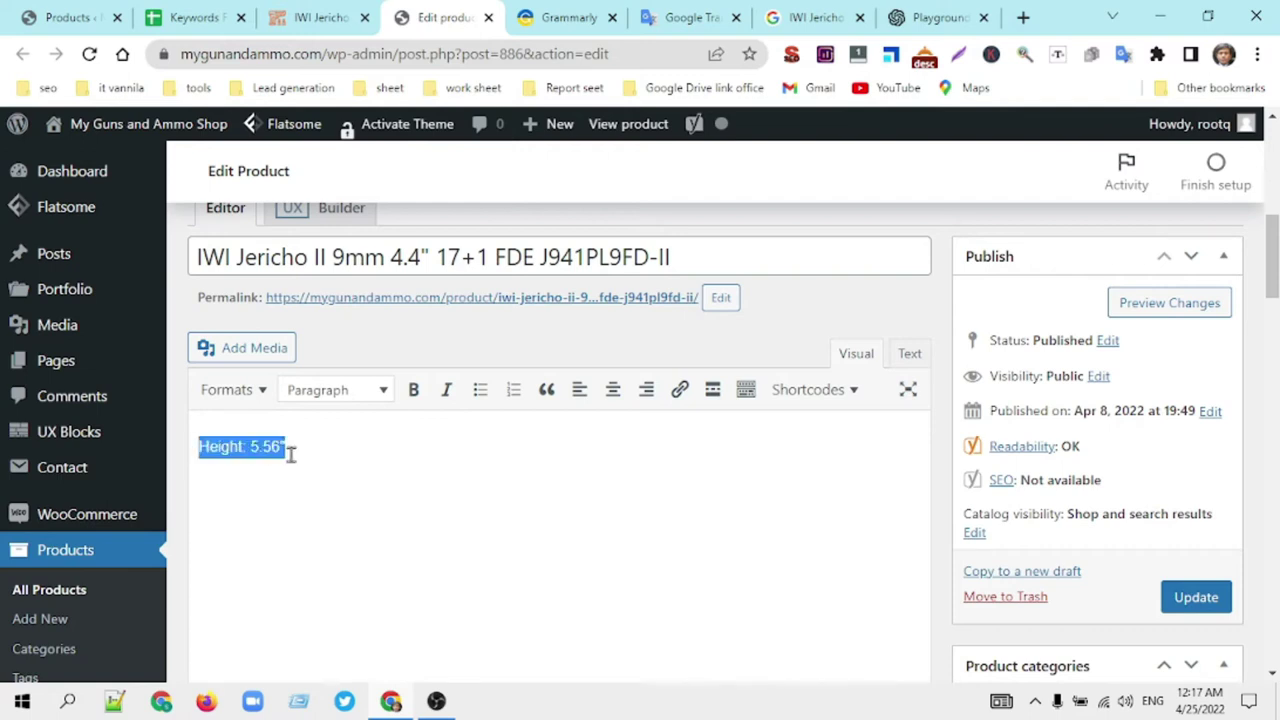
key("ctrl+v")
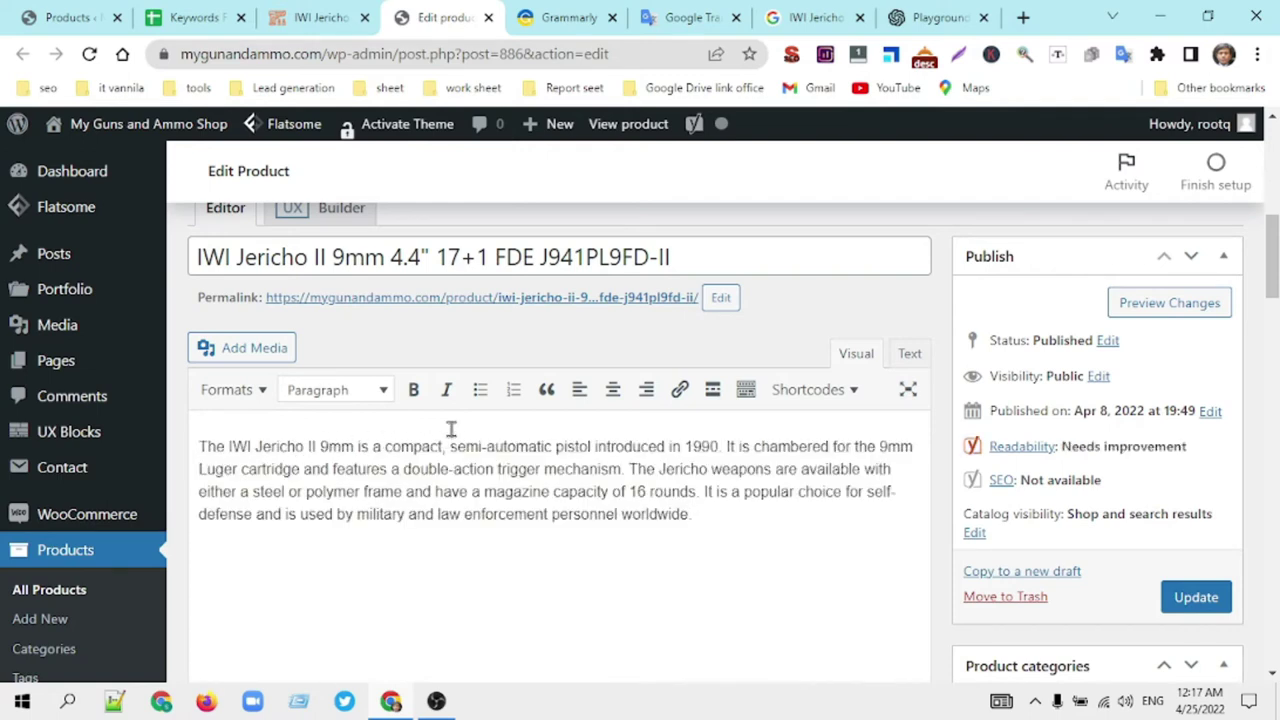
Step: Copy the product title above the description as a separate line and extend it to "IWI Jericho II 9mm 4.4" 17+1 FDE J941PL9FD-II For Sale"
scroll(526, 446, "down", 2)
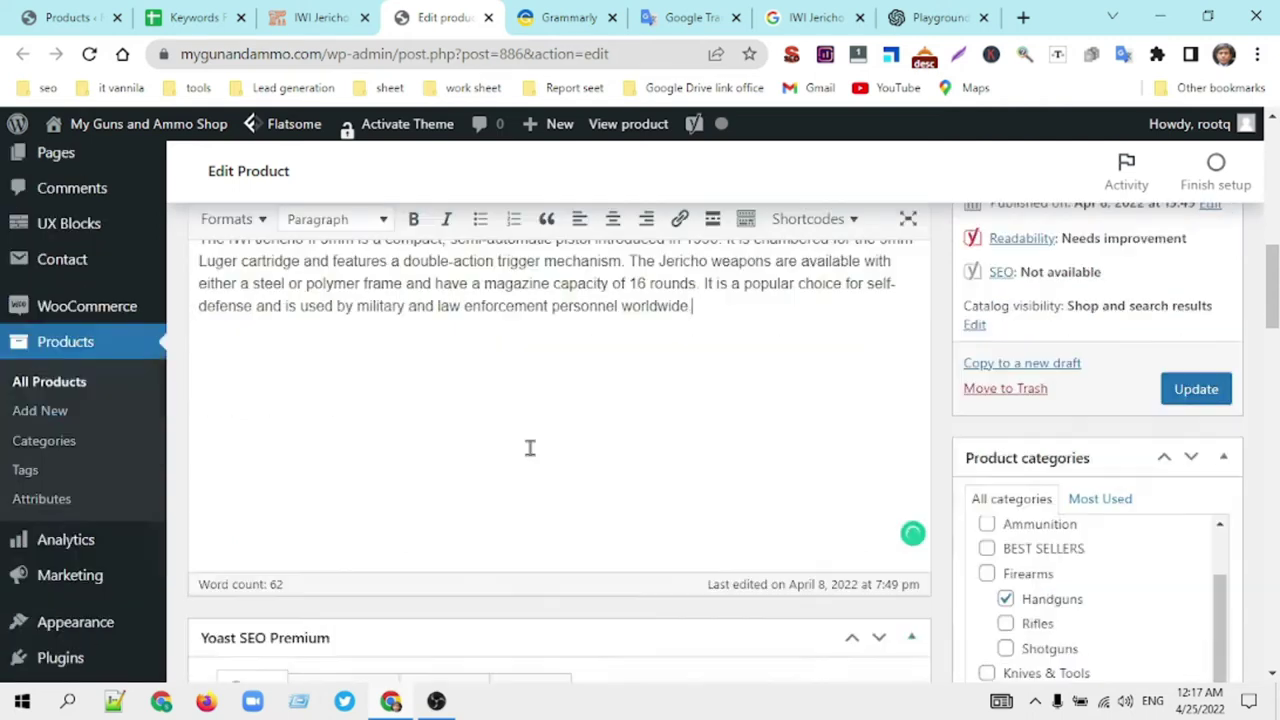
scroll(540, 378, "up", 1)
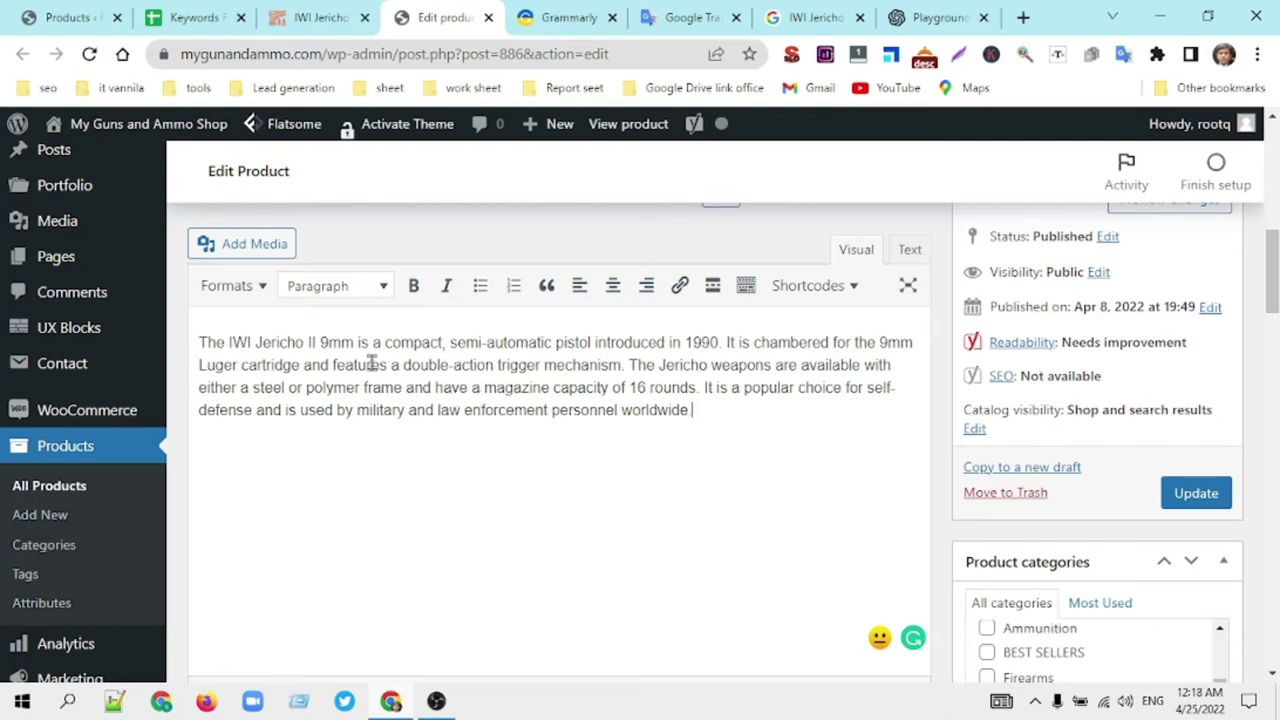
scroll(372, 364, "up", 1)
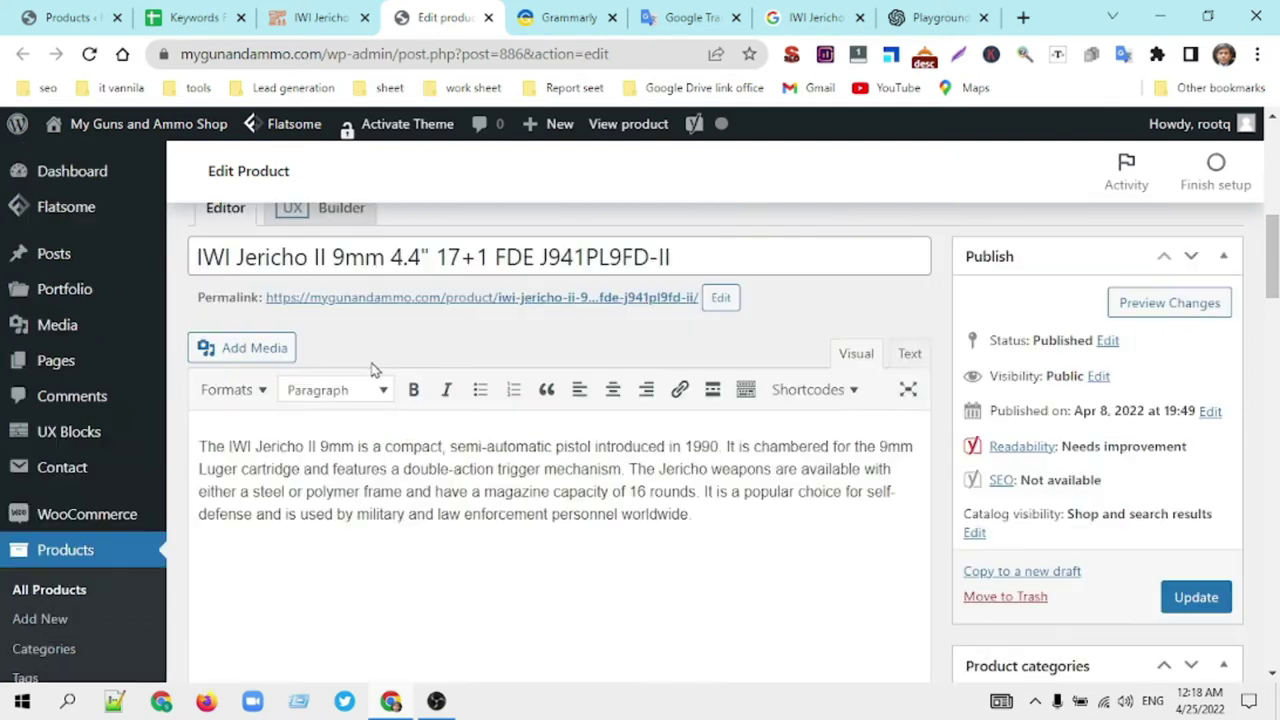
triple_click(571, 256)
key("ctrl+c")
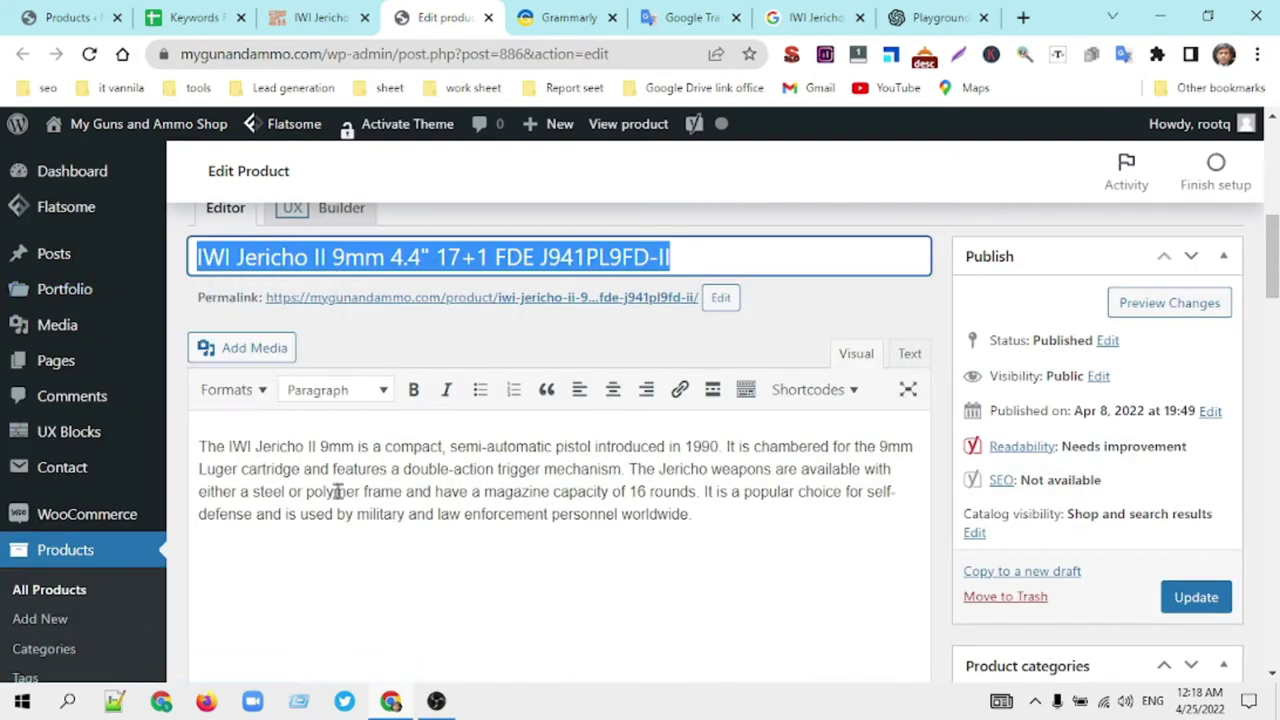
left_click(201, 446)
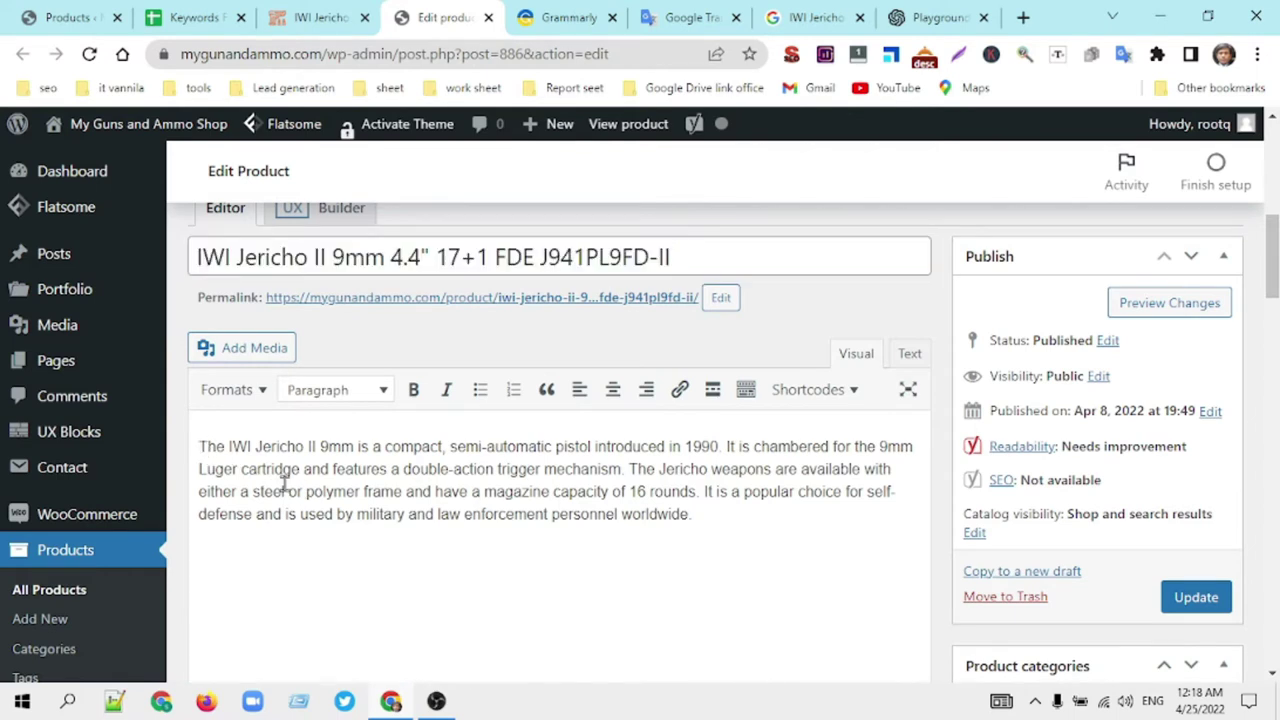
key("Return")
key("ctrl+v")
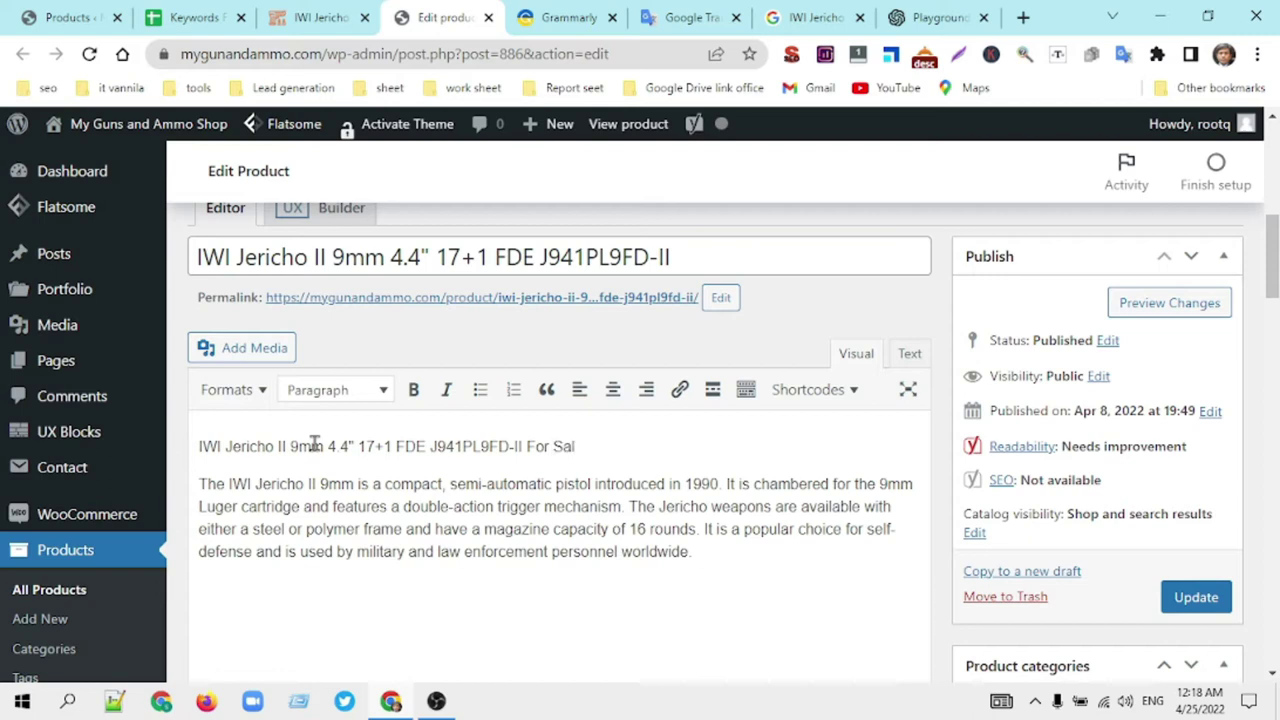
Step: Format the "For Sale" title line above the product description as Heading 1
triple_click(393, 446)
left_click(378, 392)
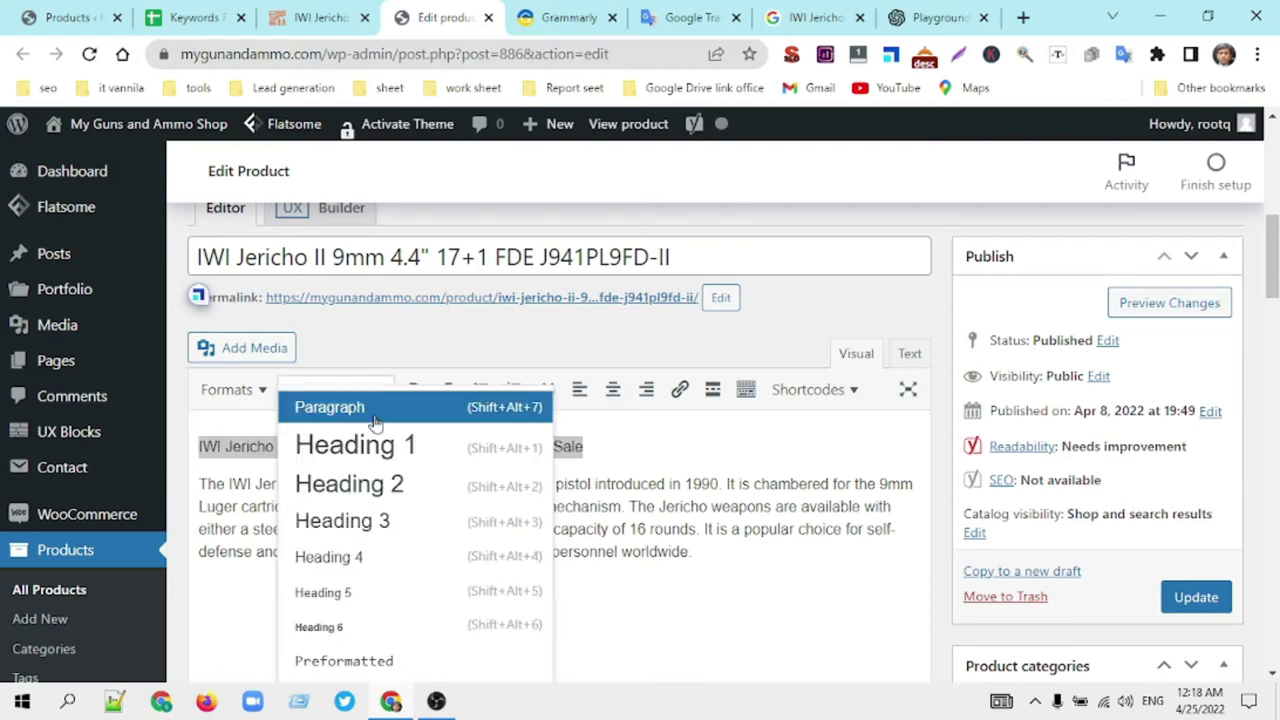
left_click(365, 442)
left_click(390, 500)
scroll(662, 538, "down", 1)
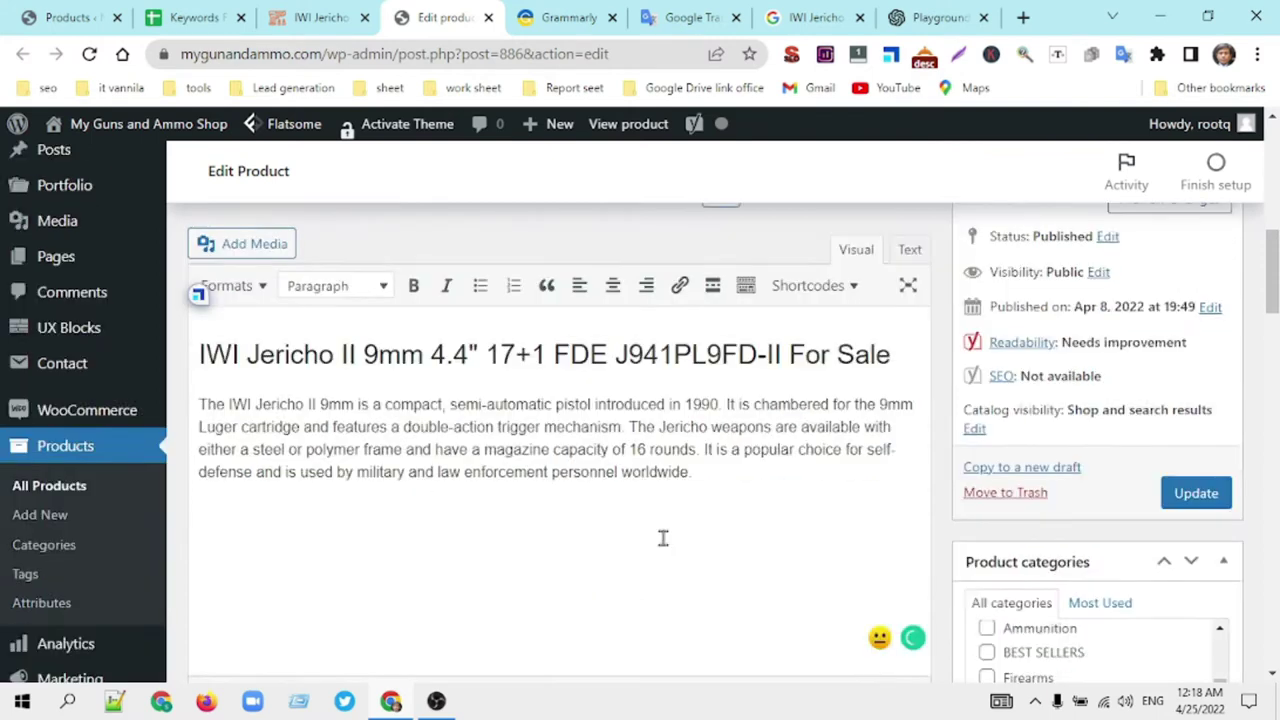
Step: Go to the Google results for IWI Jericho II 9mm and expand the related question "Are Jericho guns good?"
scroll(662, 538, "down", 1)
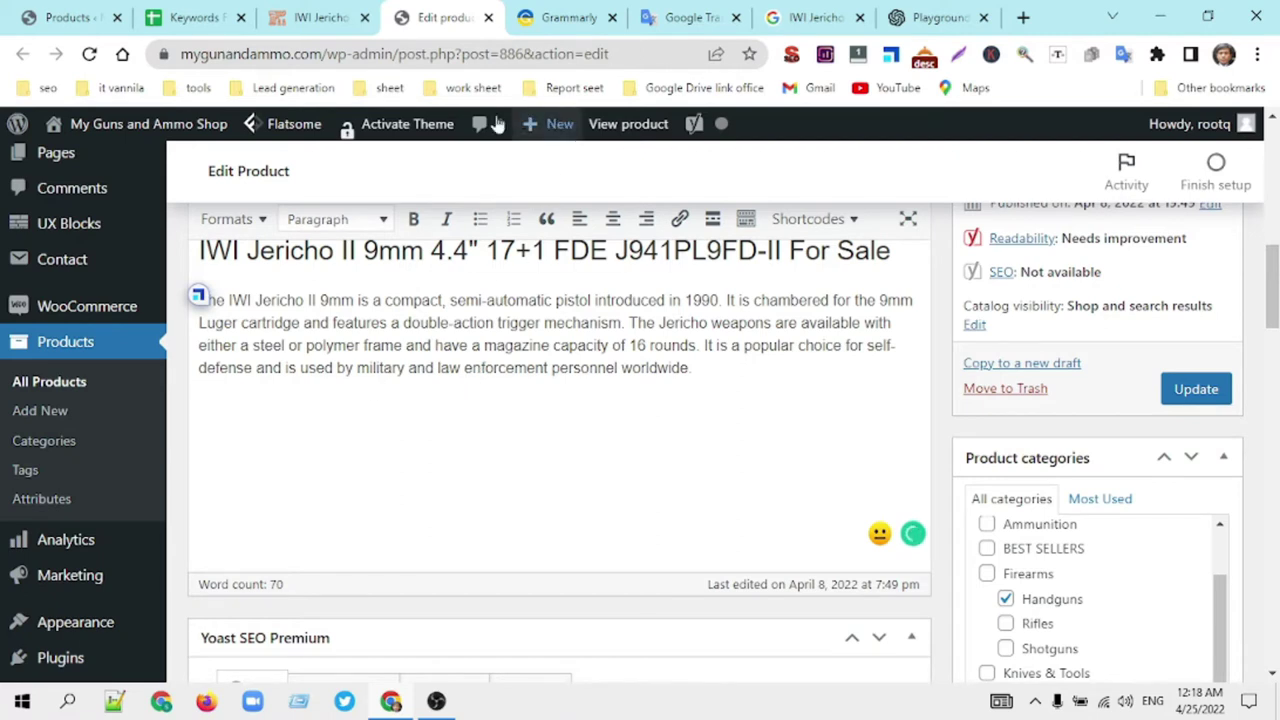
left_click(818, 17)
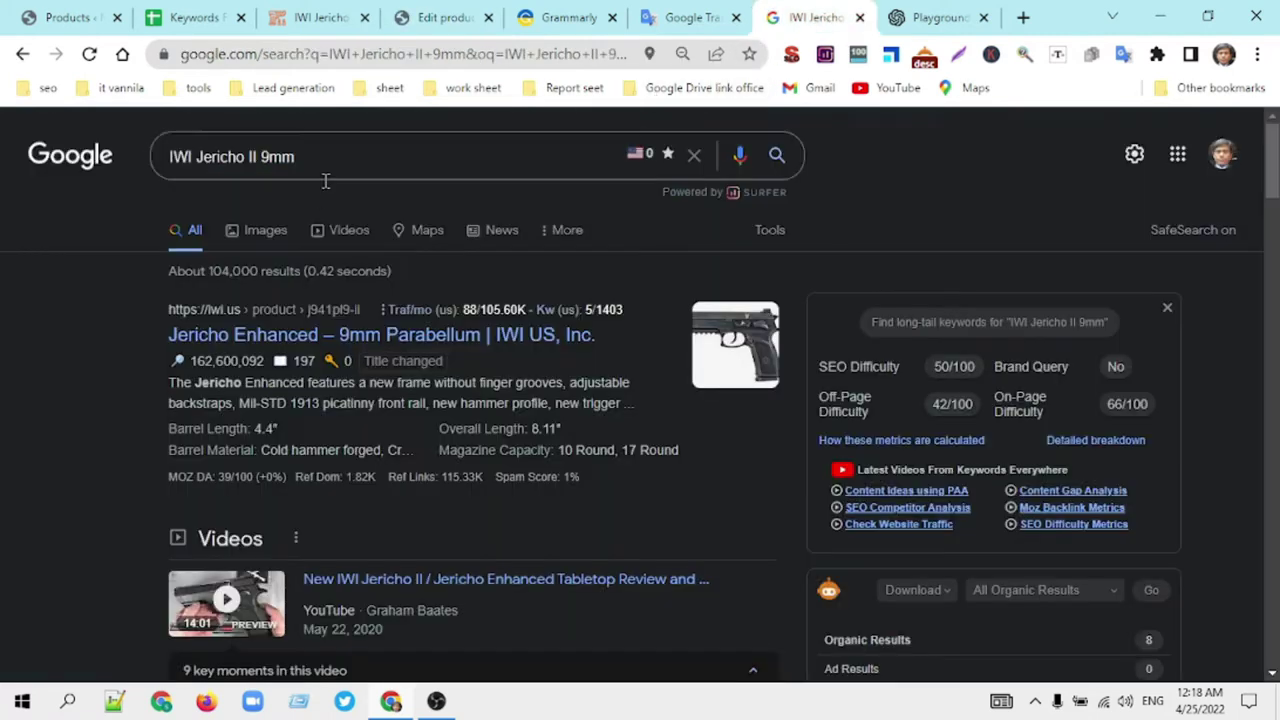
scroll(380, 335, "down", 5)
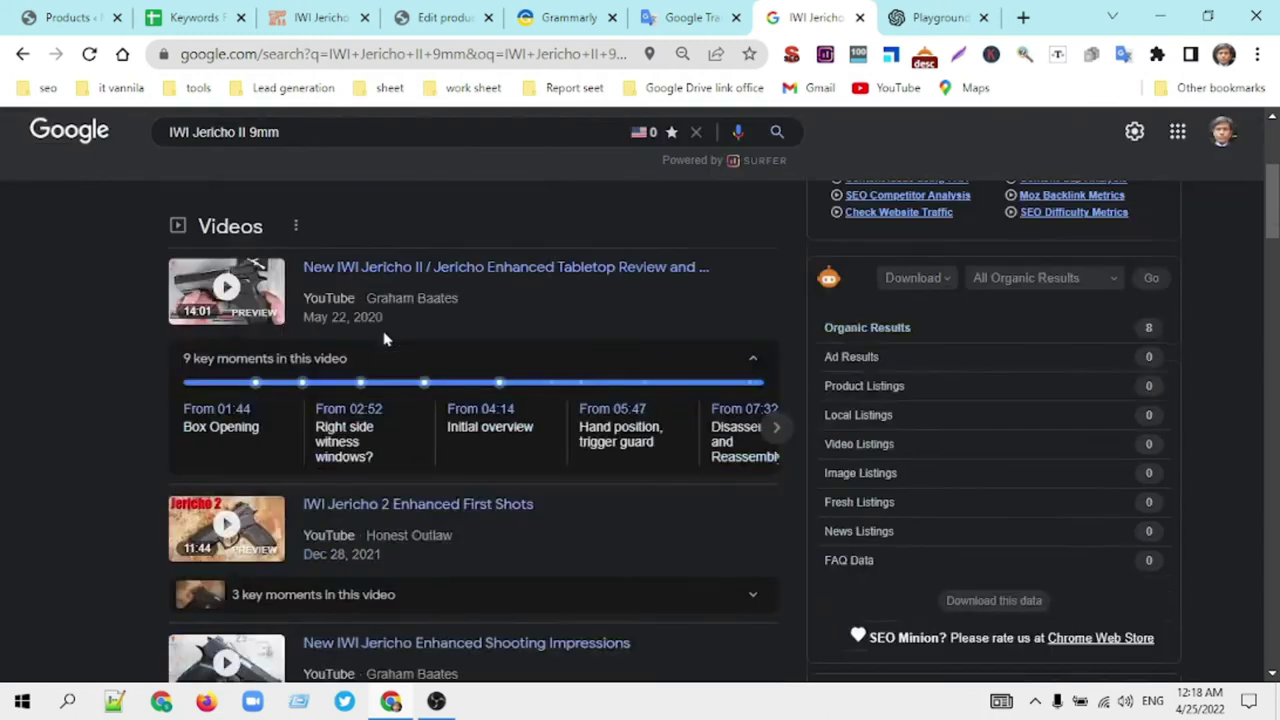
scroll(385, 341, "down", 6)
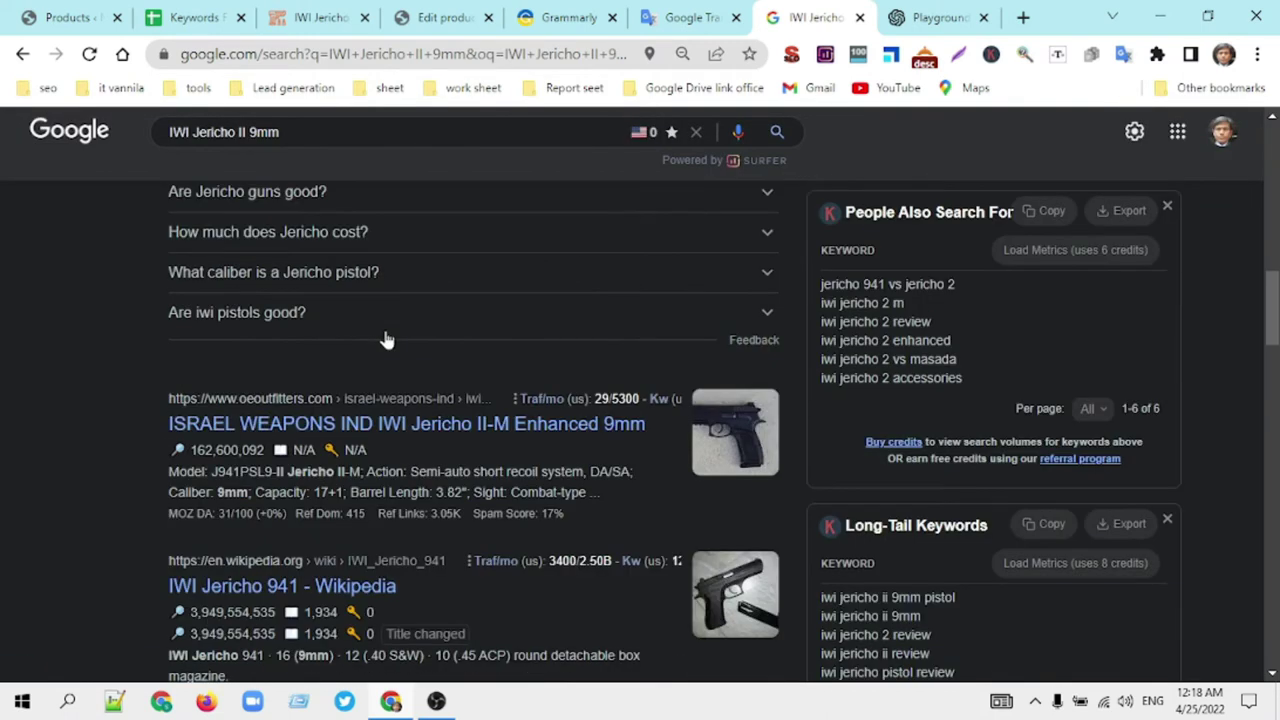
scroll(387, 340, "down", 1)
scroll(387, 340, "up", 2)
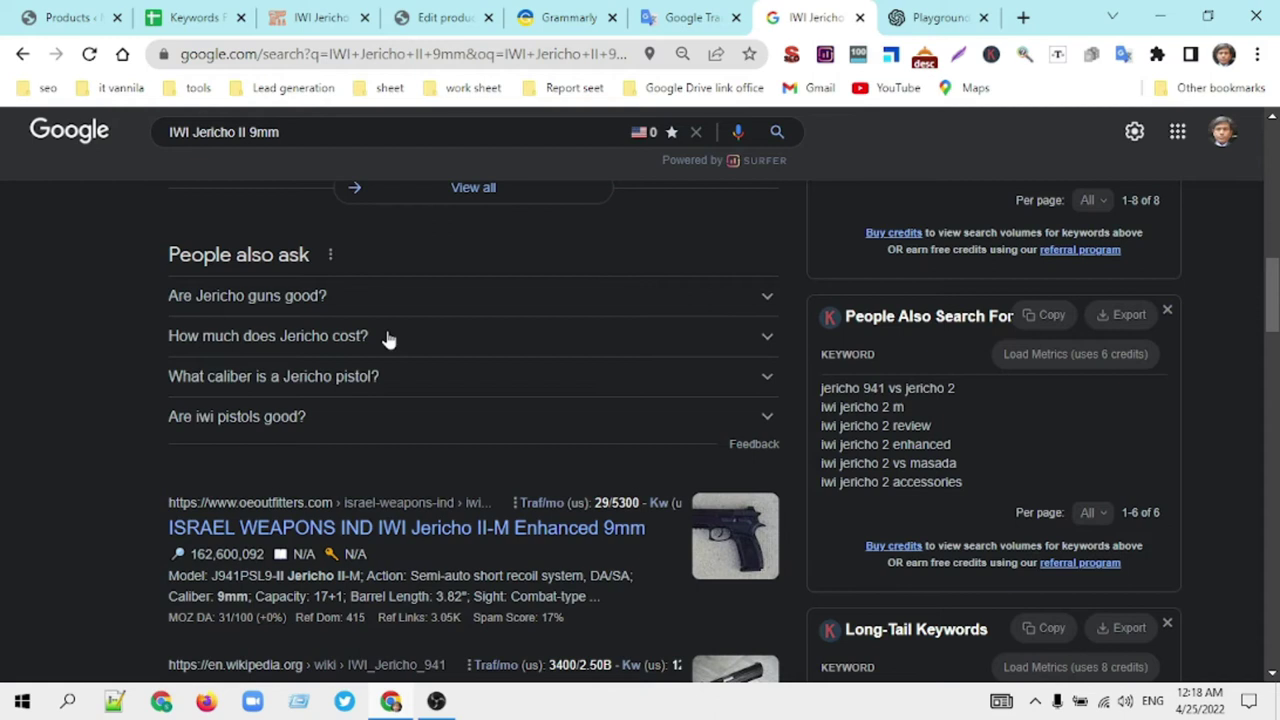
left_click(347, 303)
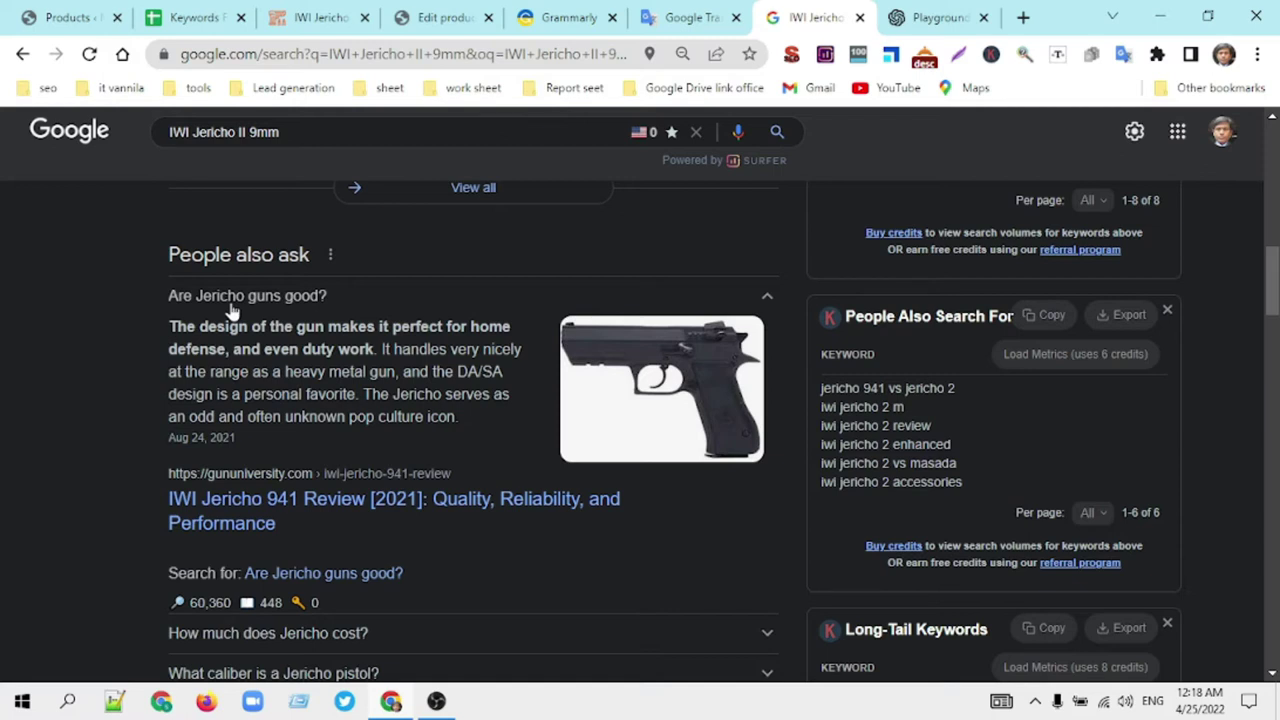
Step: Copy the "Are Jericho guns good?" question and answer into Google Translate's source text, and remove the "Image result for IWI Jericho II 9mm" line
scroll(388, 312, "down", 1)
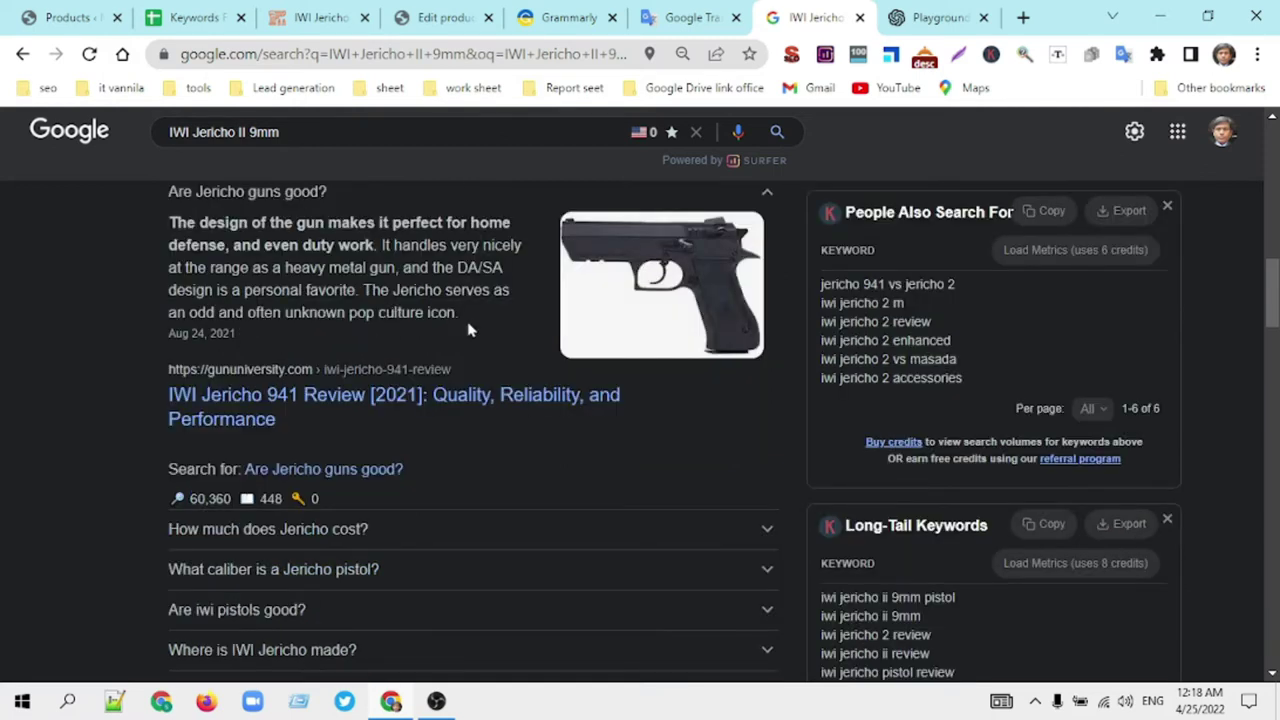
scroll(470, 330, "up", 1)
left_click_drag(471, 422, 172, 308)
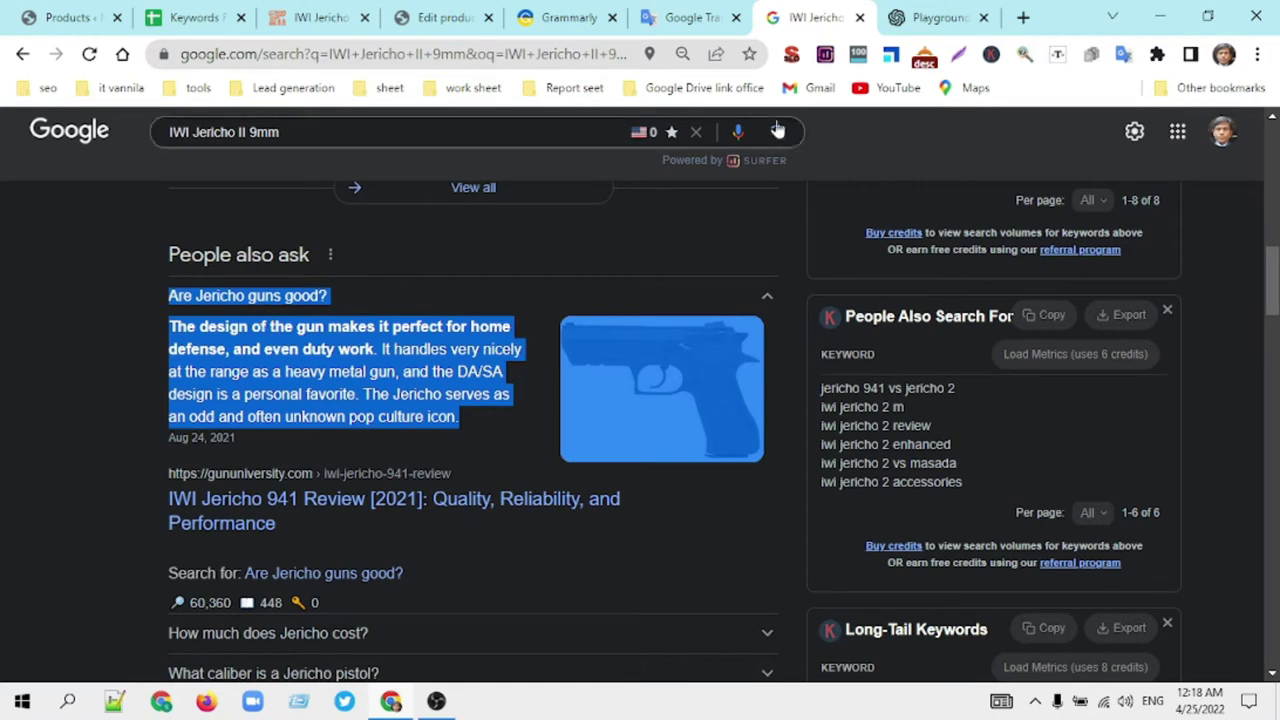
key("ctrl+shift+Tab")
key("ctrl+a")
type("Are Jericho guns good? Image result for IWI Jericho II 9mm The design of the gun makes it perfect for home defense, and even duty work. It handles very nicely at the range as a heavy metal gun, and the DA/SA design is a personal favorite. The Jericho serves as an odd and often unknown pop culture icon.")
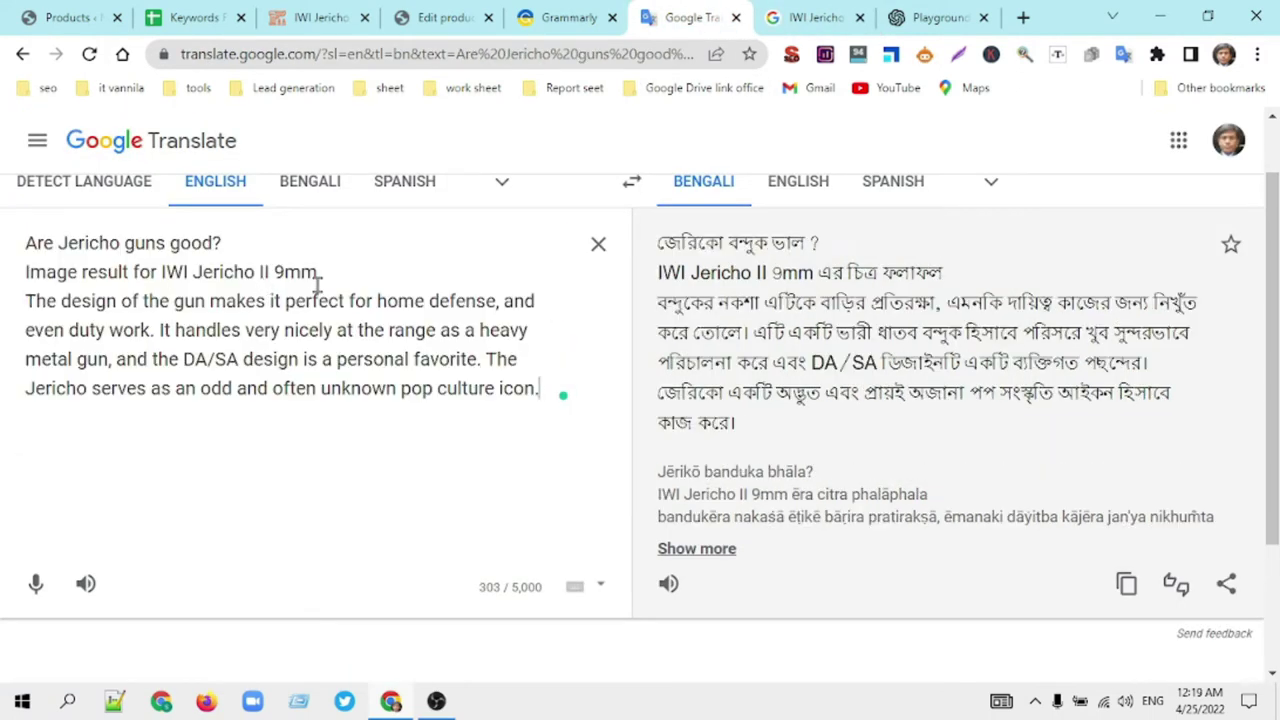
left_click_drag(326, 271, 20, 280)
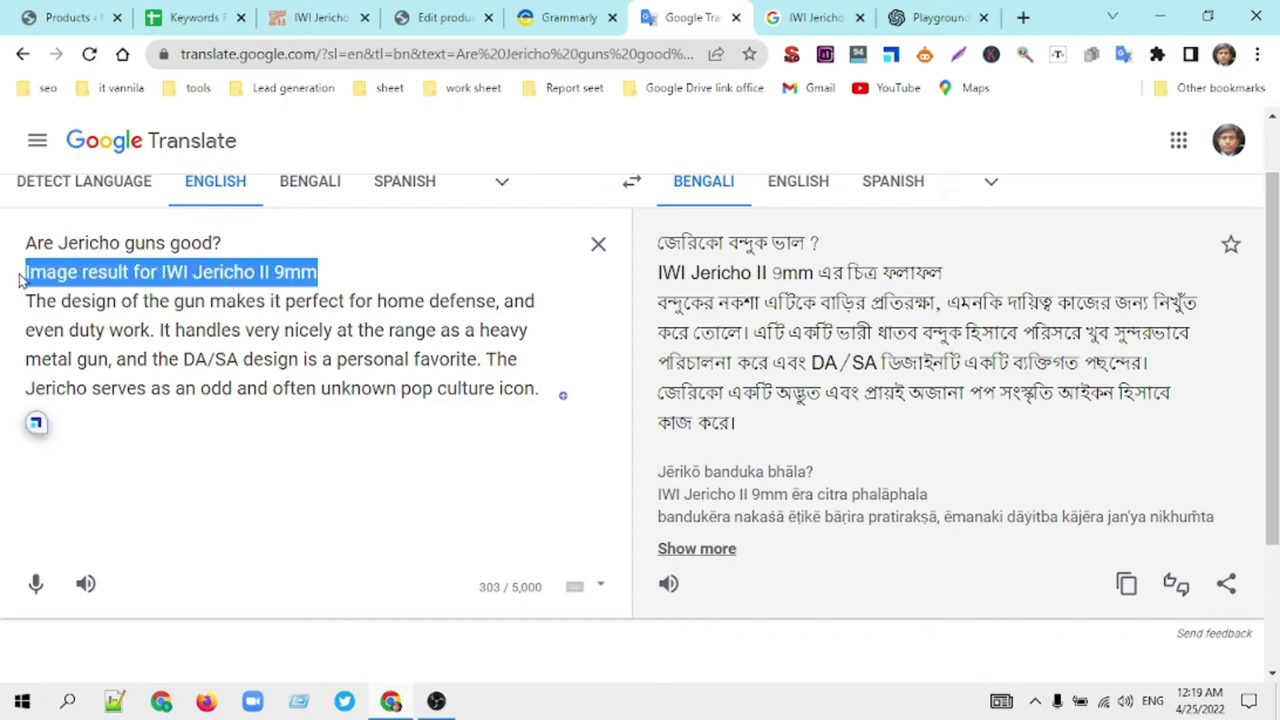
key("BackSpace")
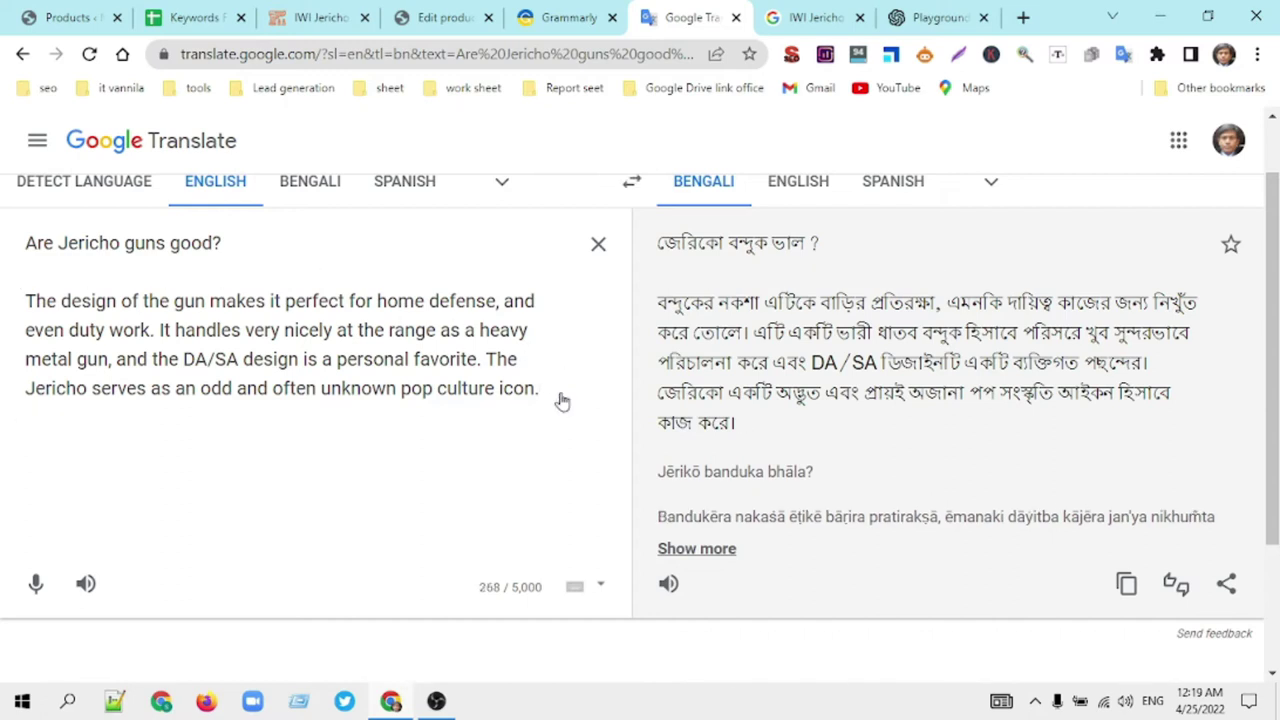
Step: Accept Grammarly's "gun's design" wording and the removal of the comma after "defense" in the answer paragraph
left_click(558, 390)
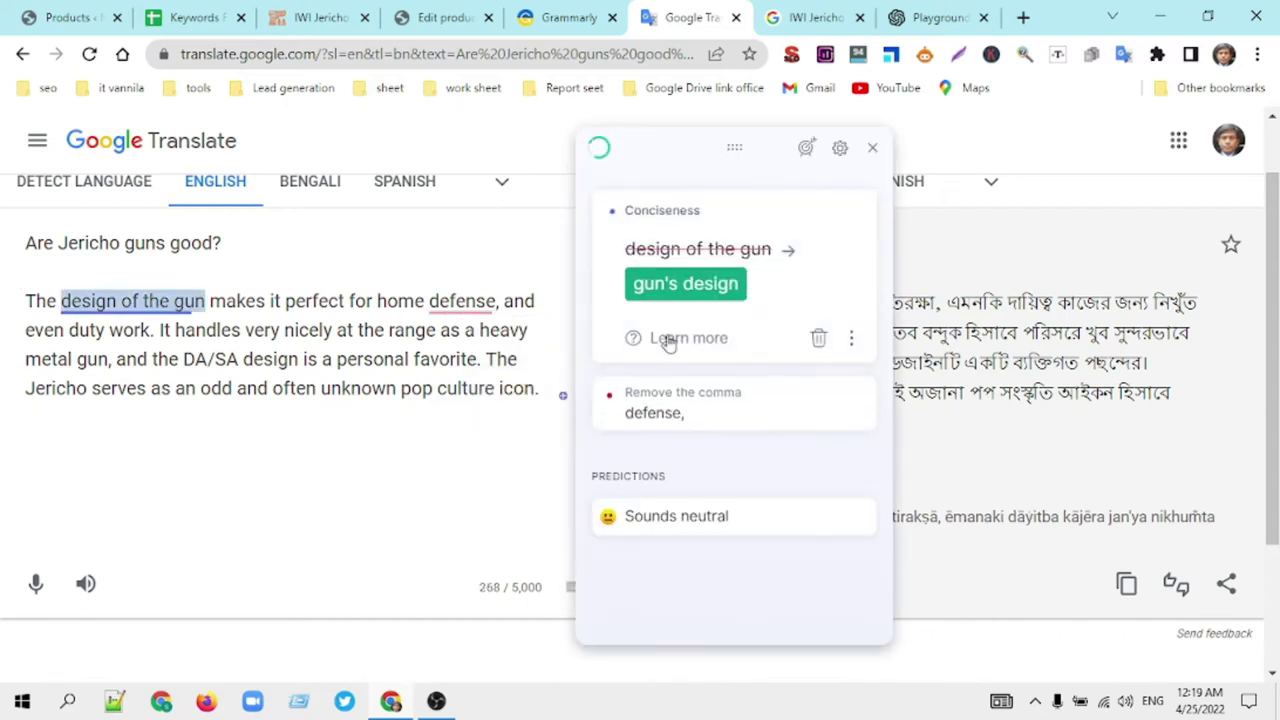
left_click(693, 287)
left_click(688, 260)
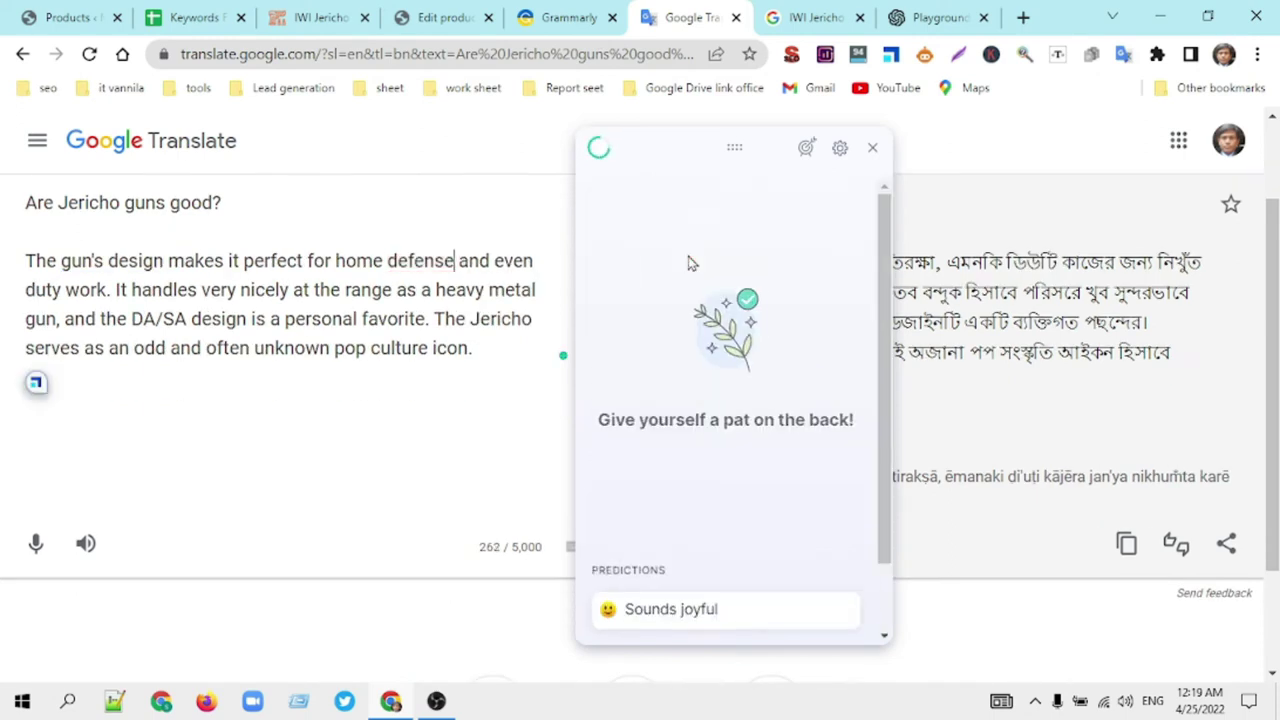
left_click(872, 147)
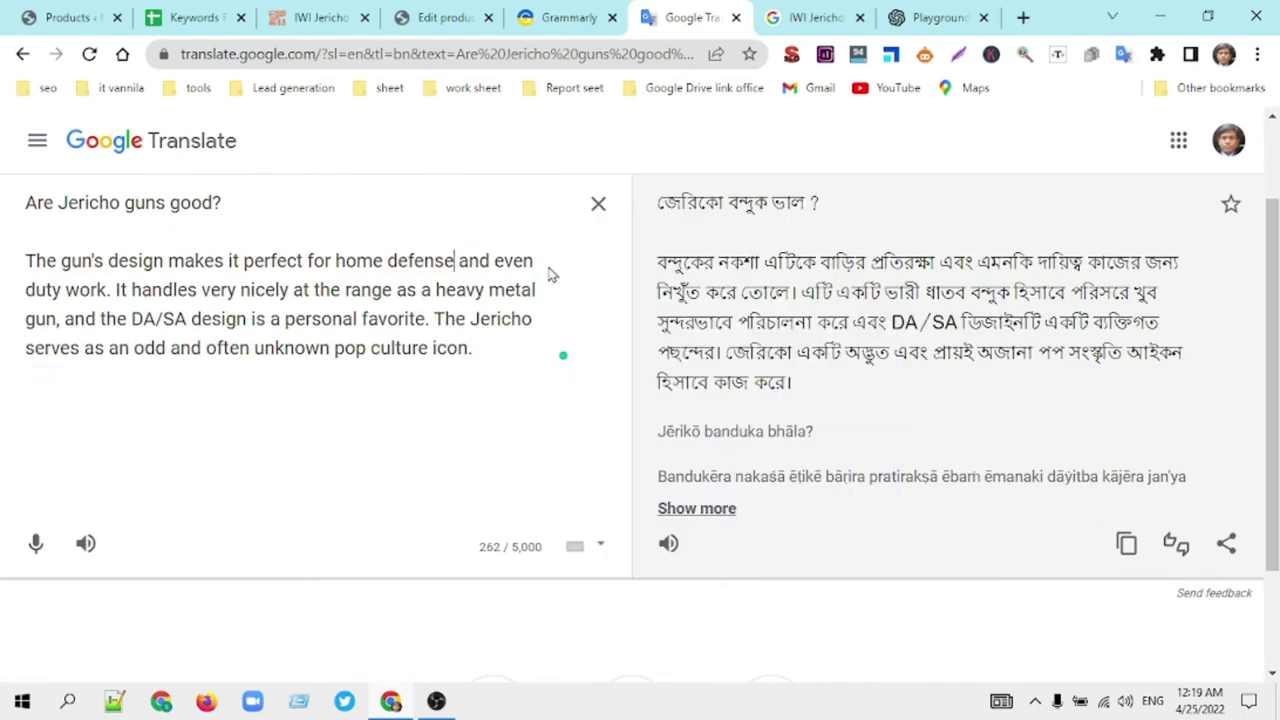
Step: Request a Scalenut rephrase of the answer paragraph and open the Scalenut login page
left_click_drag(479, 347, 22, 274)
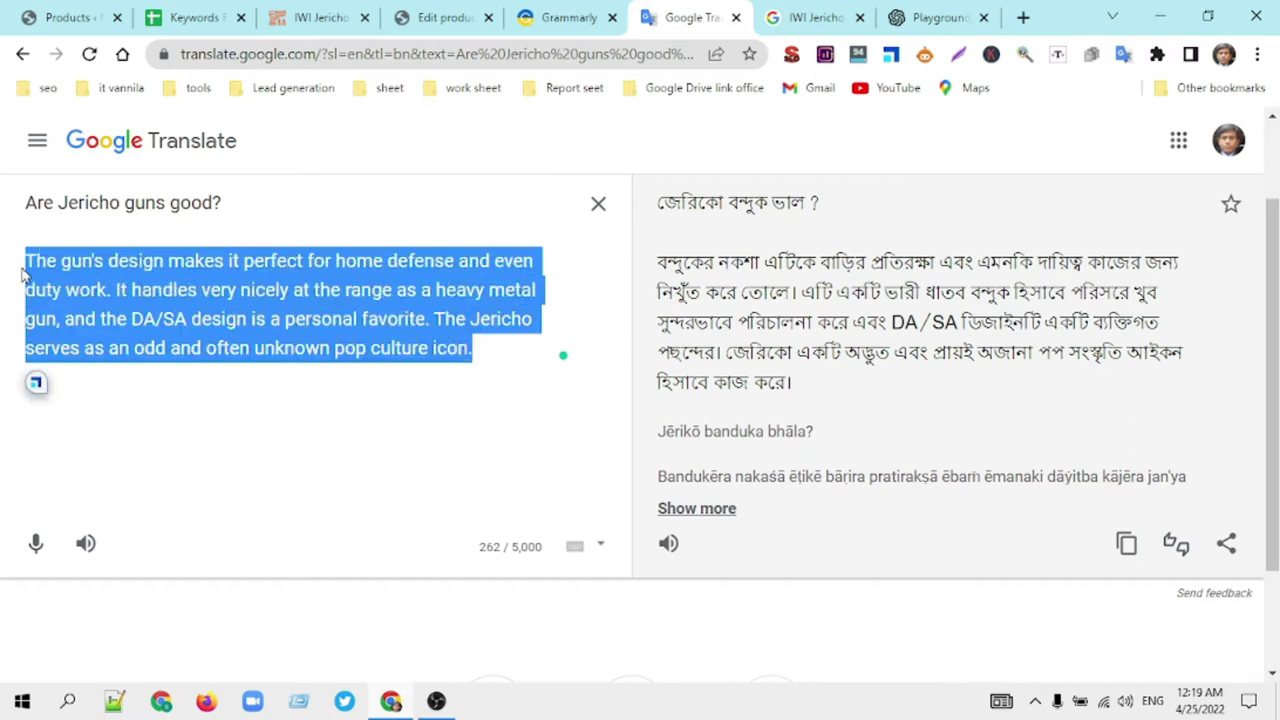
left_click(38, 385)
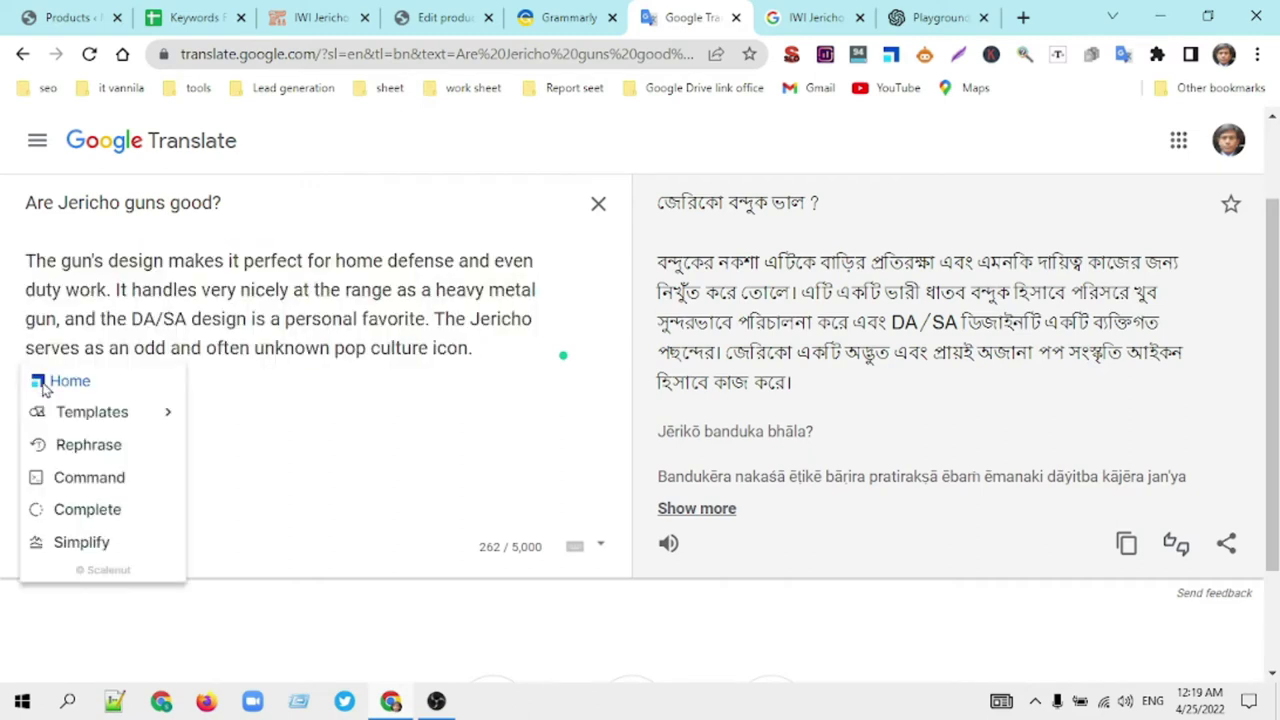
left_click(84, 456)
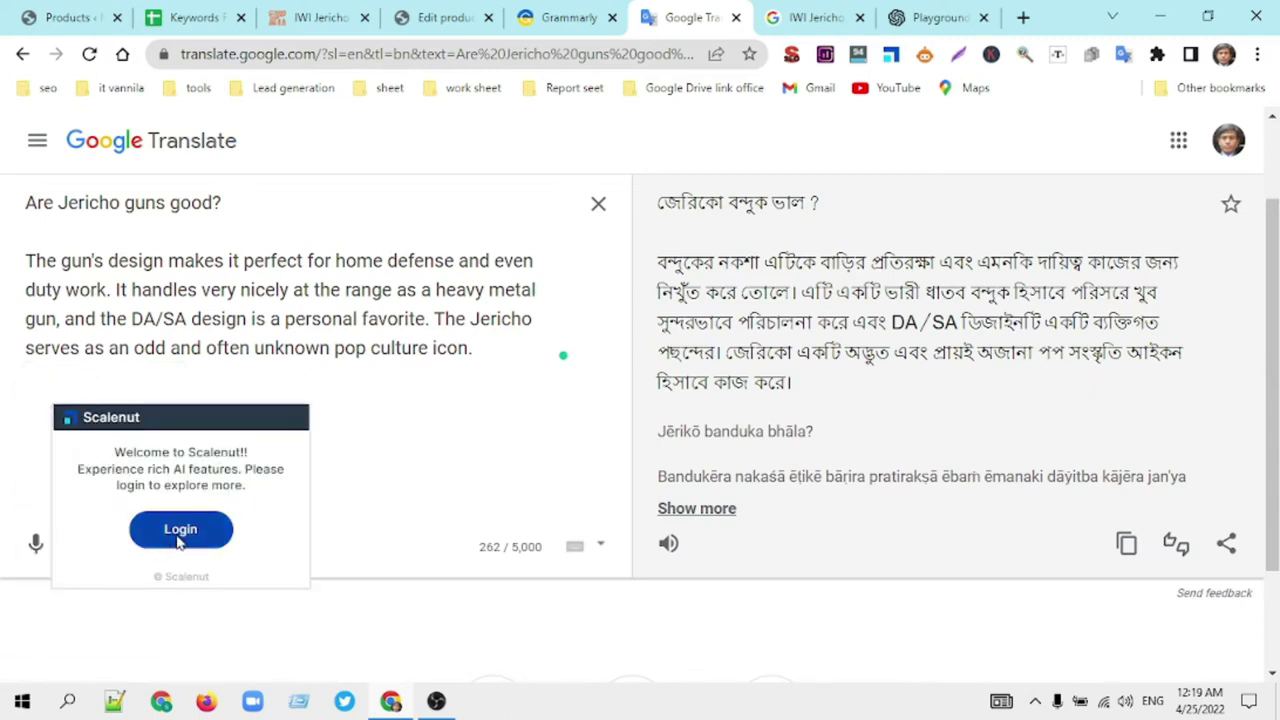
left_click(178, 530)
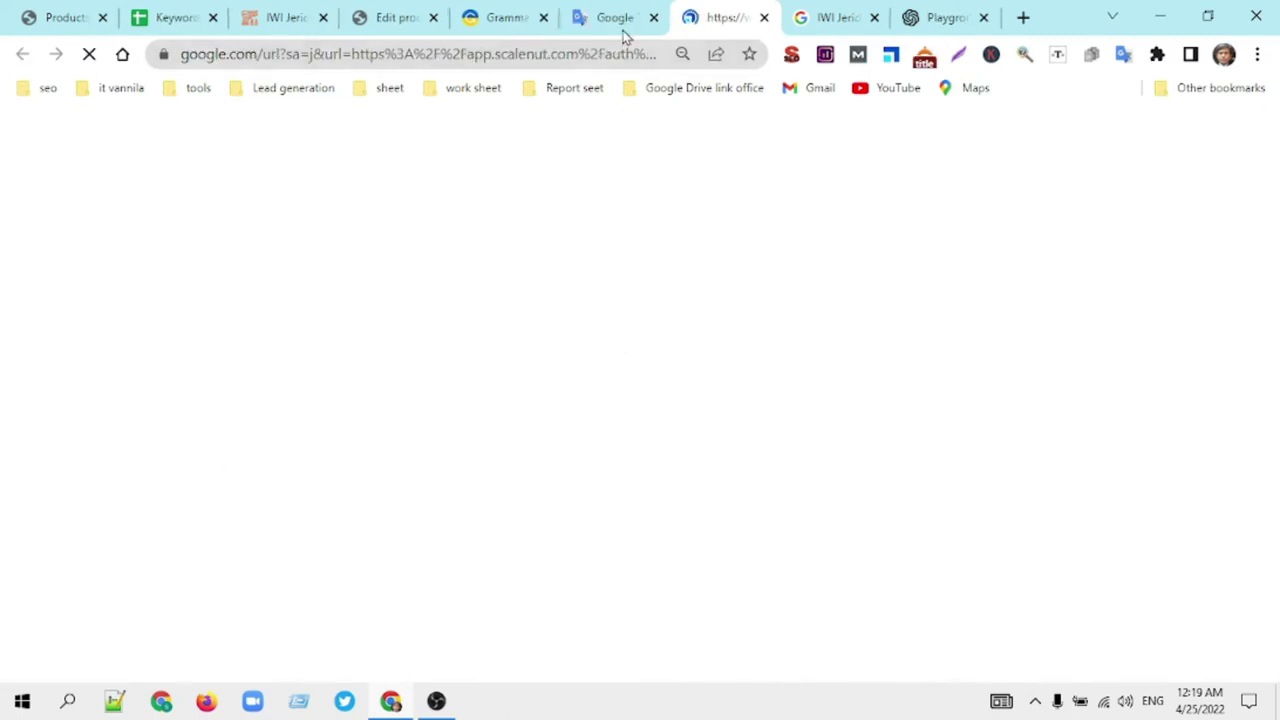
left_click(838, 20)
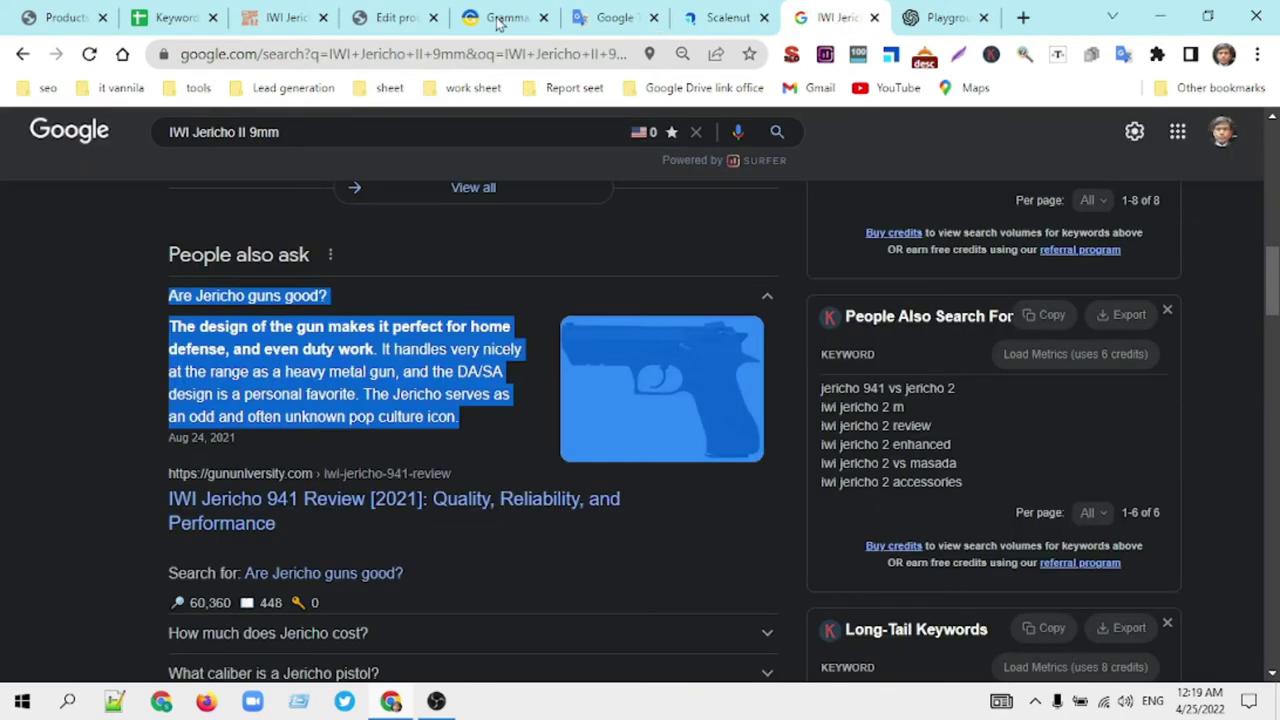
left_click(497, 20)
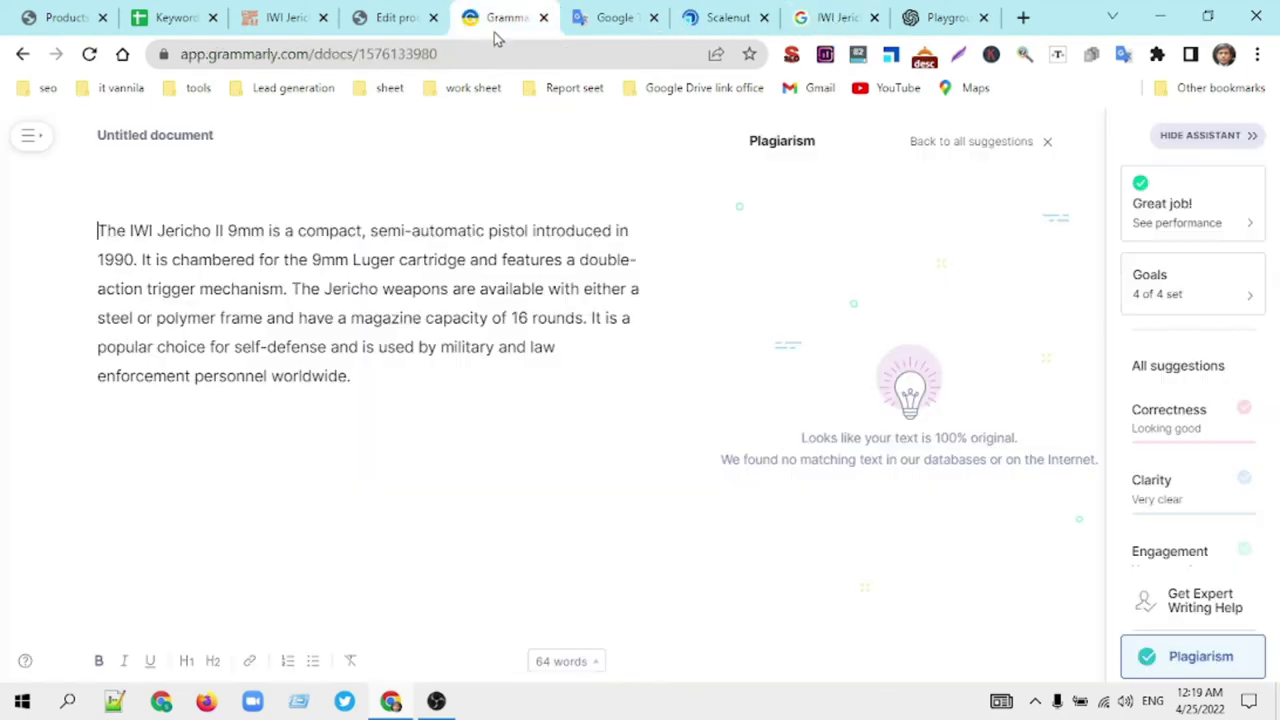
left_click(615, 18)
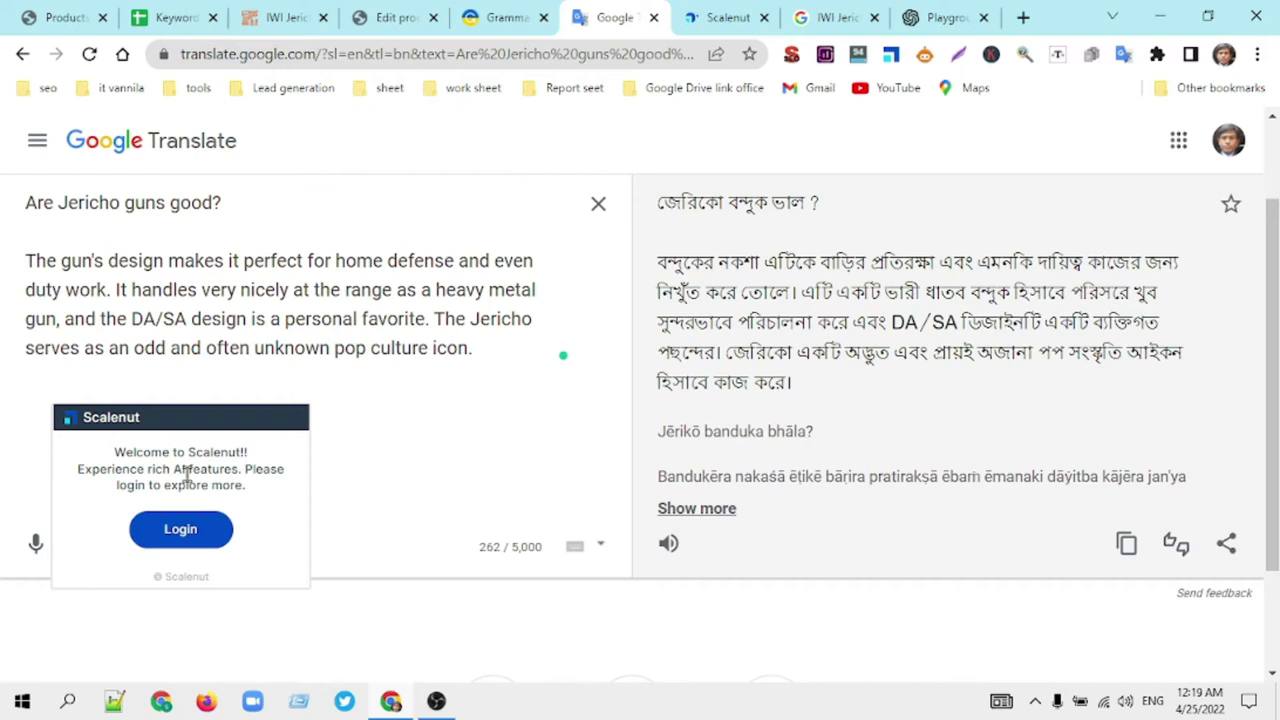
left_click(383, 343)
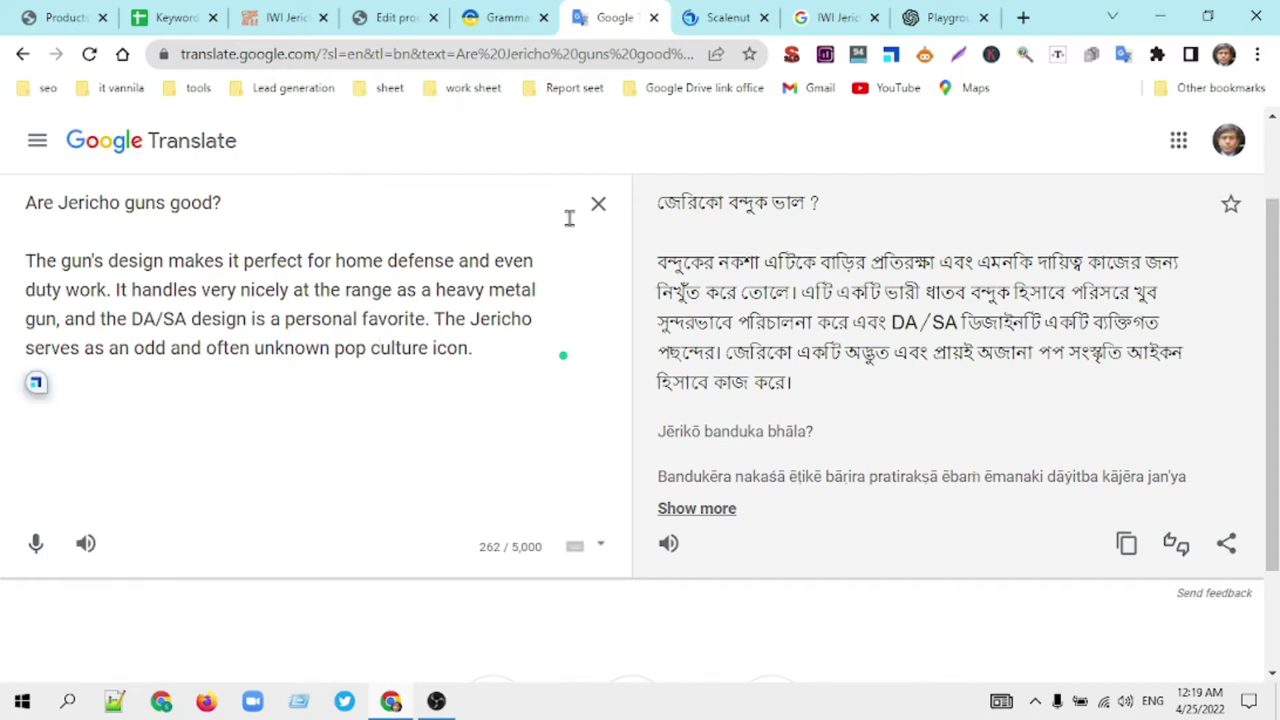
Step: Sign in to Scalenut with the account's e-mail and password
left_click(725, 18)
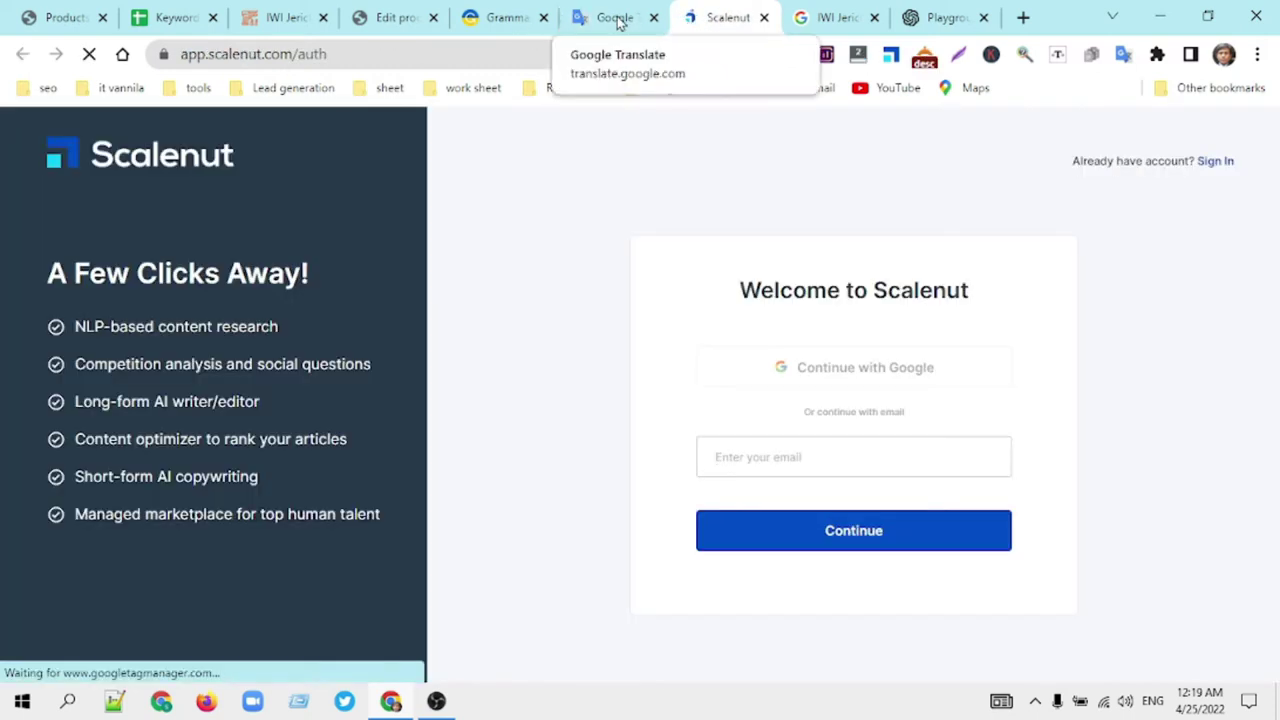
left_click(774, 458)
left_click(771, 502)
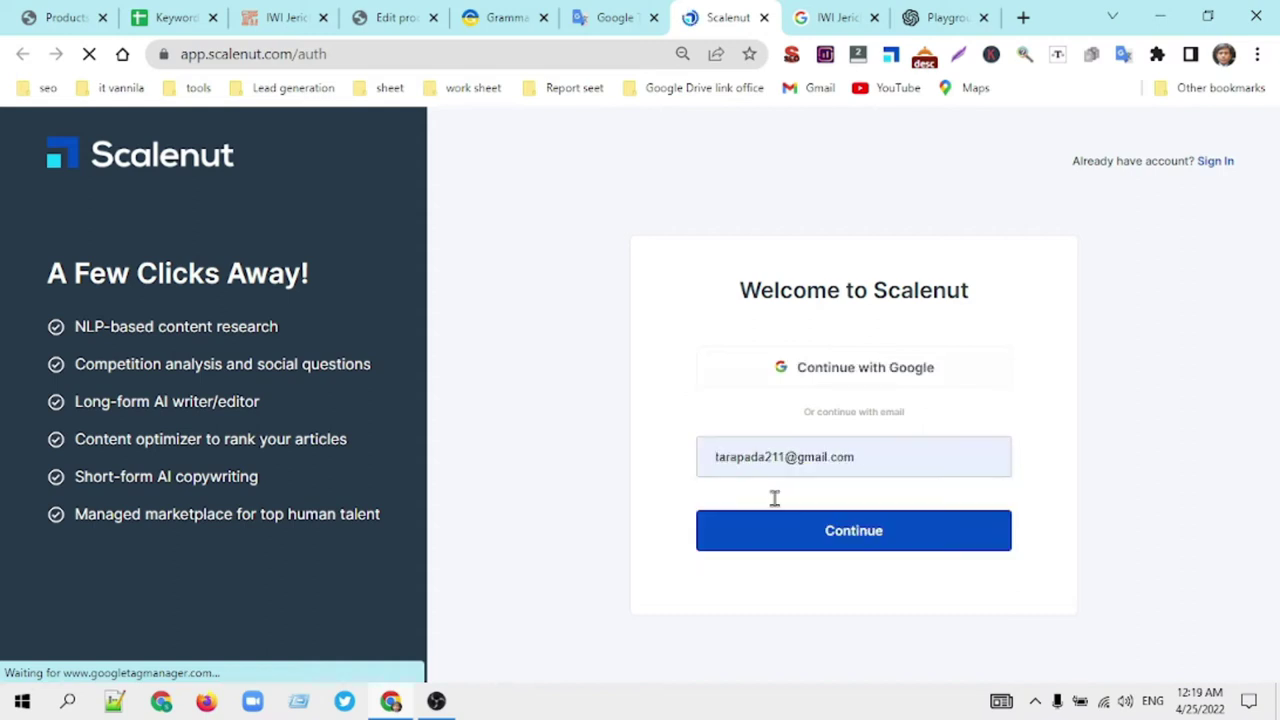
left_click(882, 541)
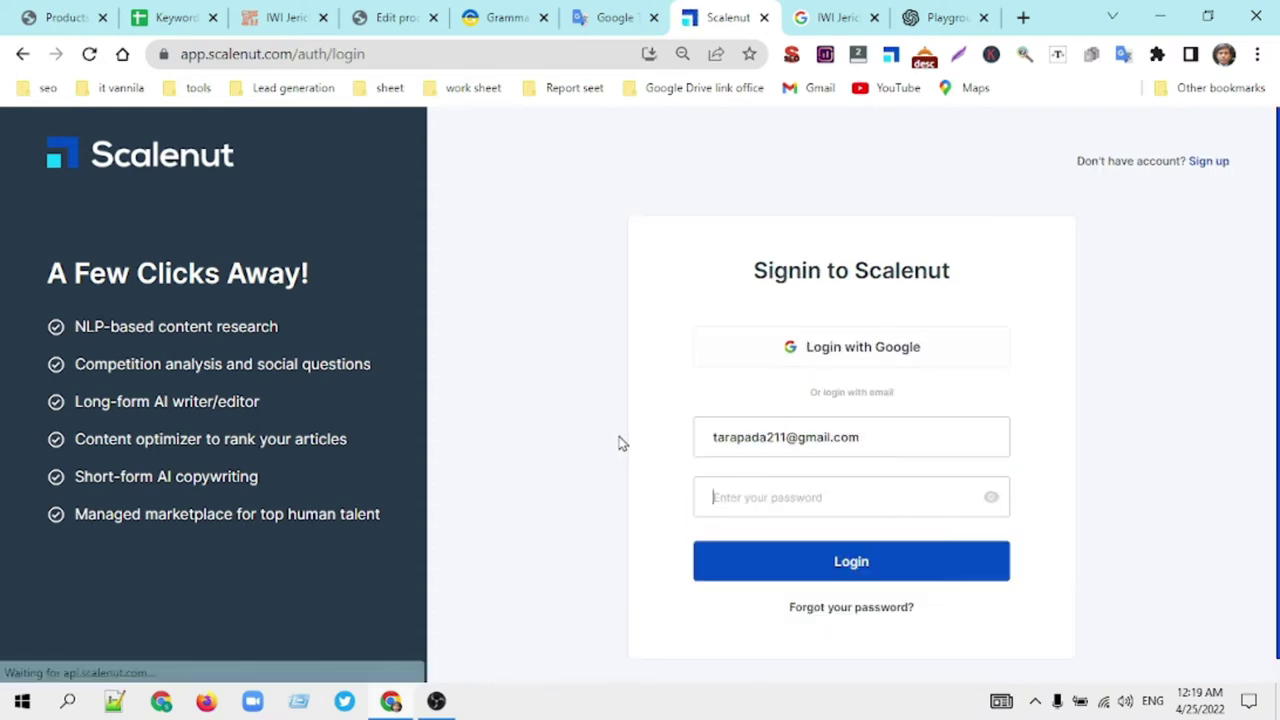
left_click(845, 565)
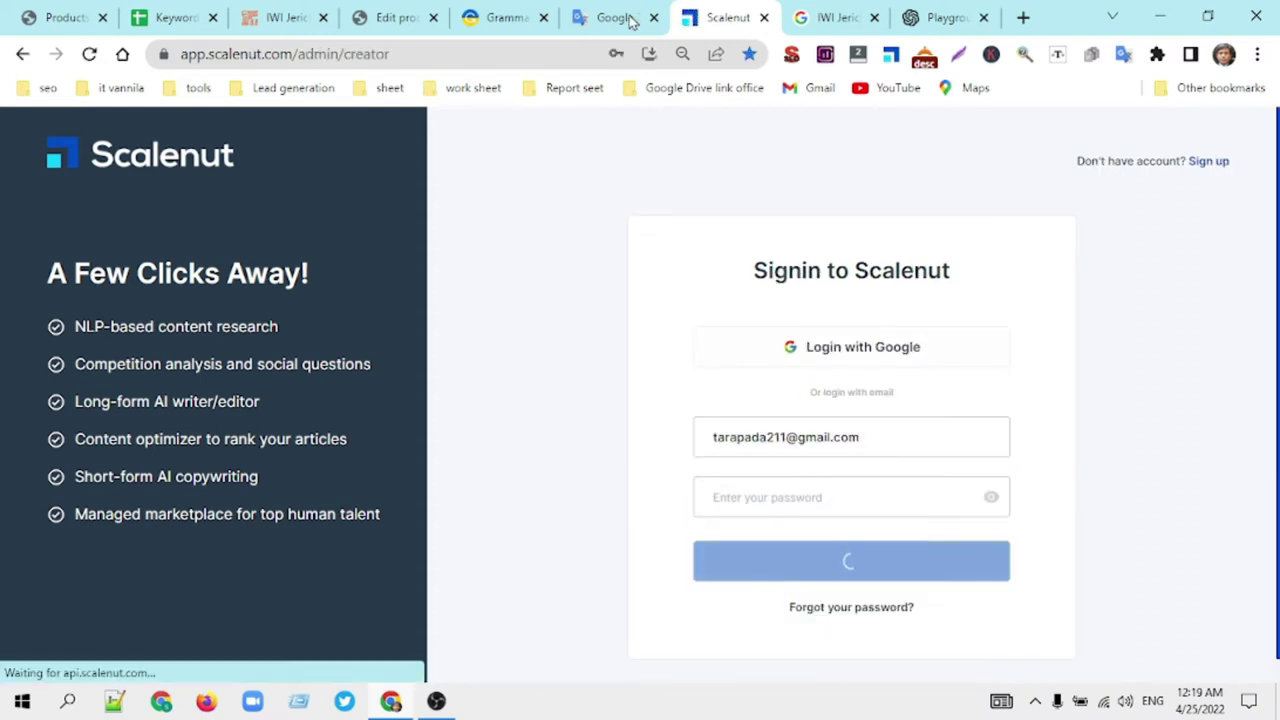
Step: Rephrase the answer paragraph in Google Translate with Scalenut, insert the rephrased version below it, and delete the original paragraph
left_click(620, 18)
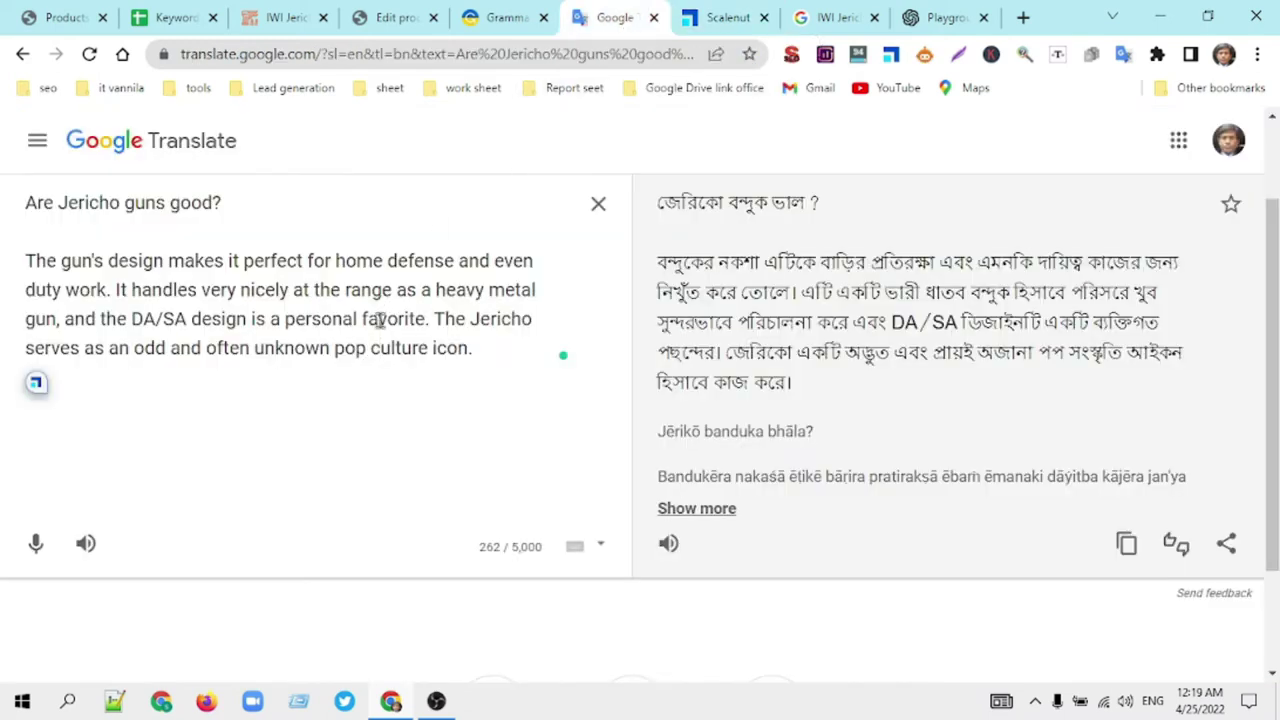
left_click_drag(481, 347, 30, 258)
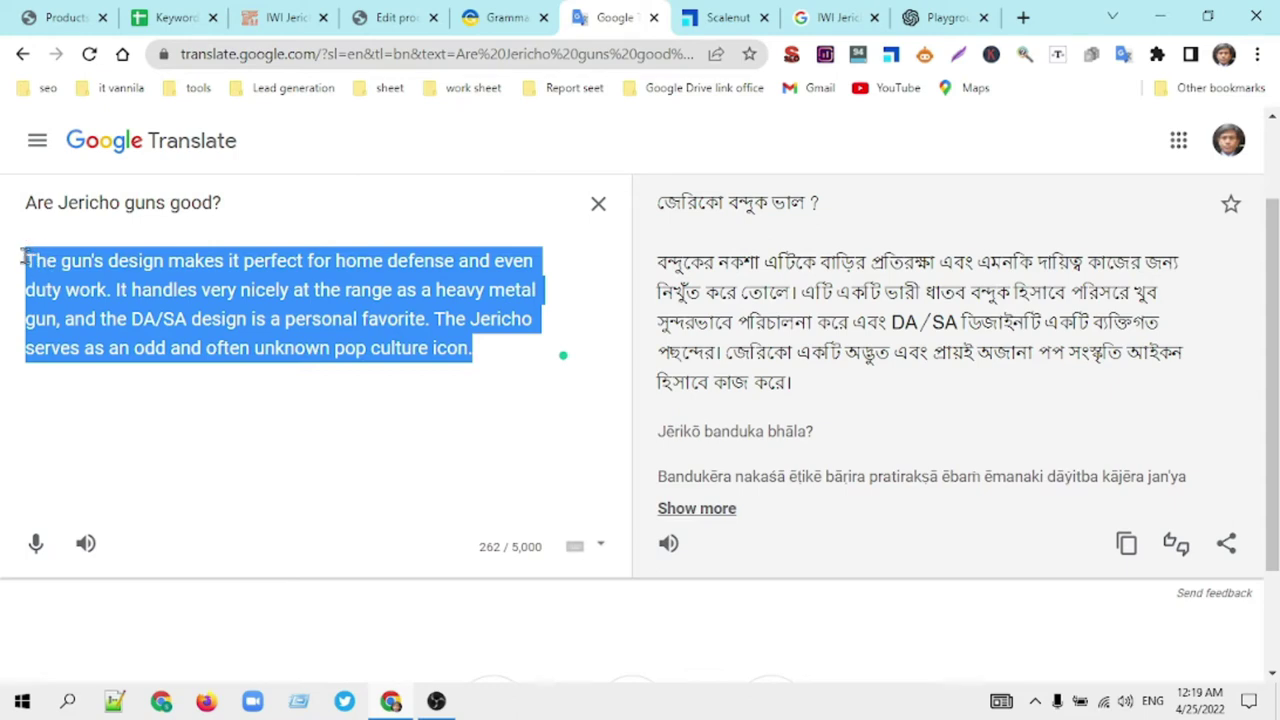
left_click(37, 382)
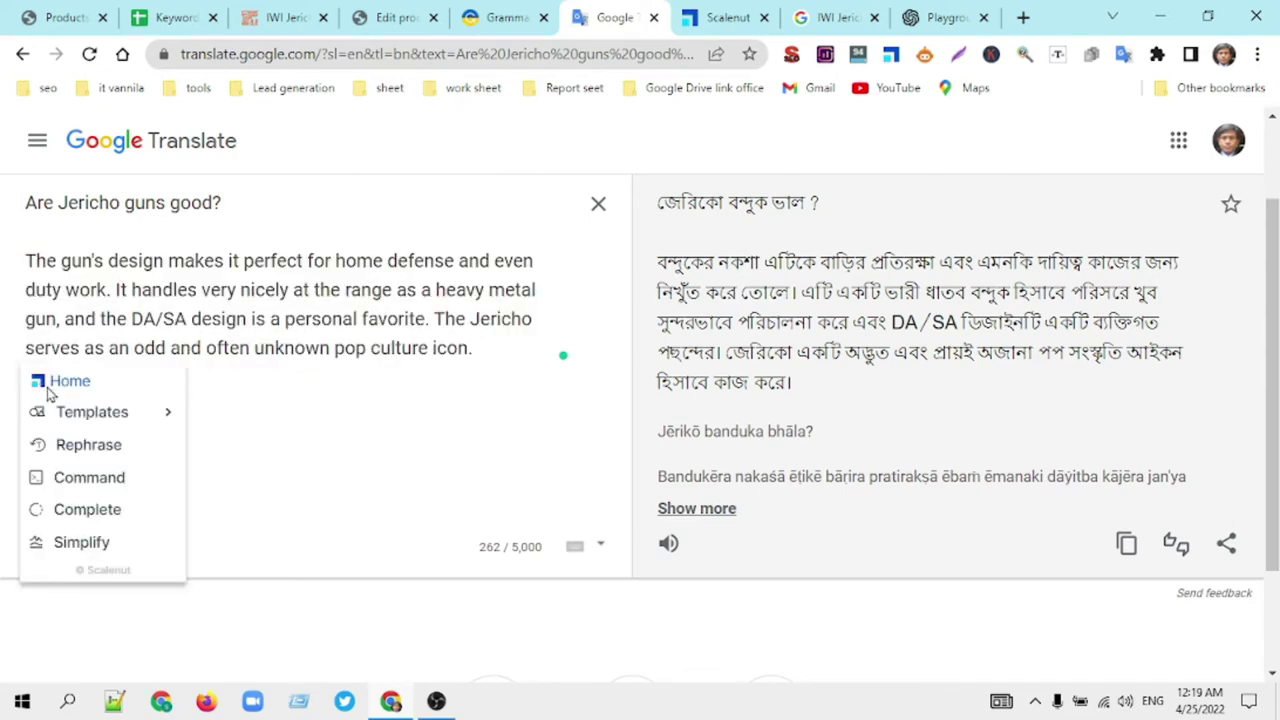
left_click(95, 452)
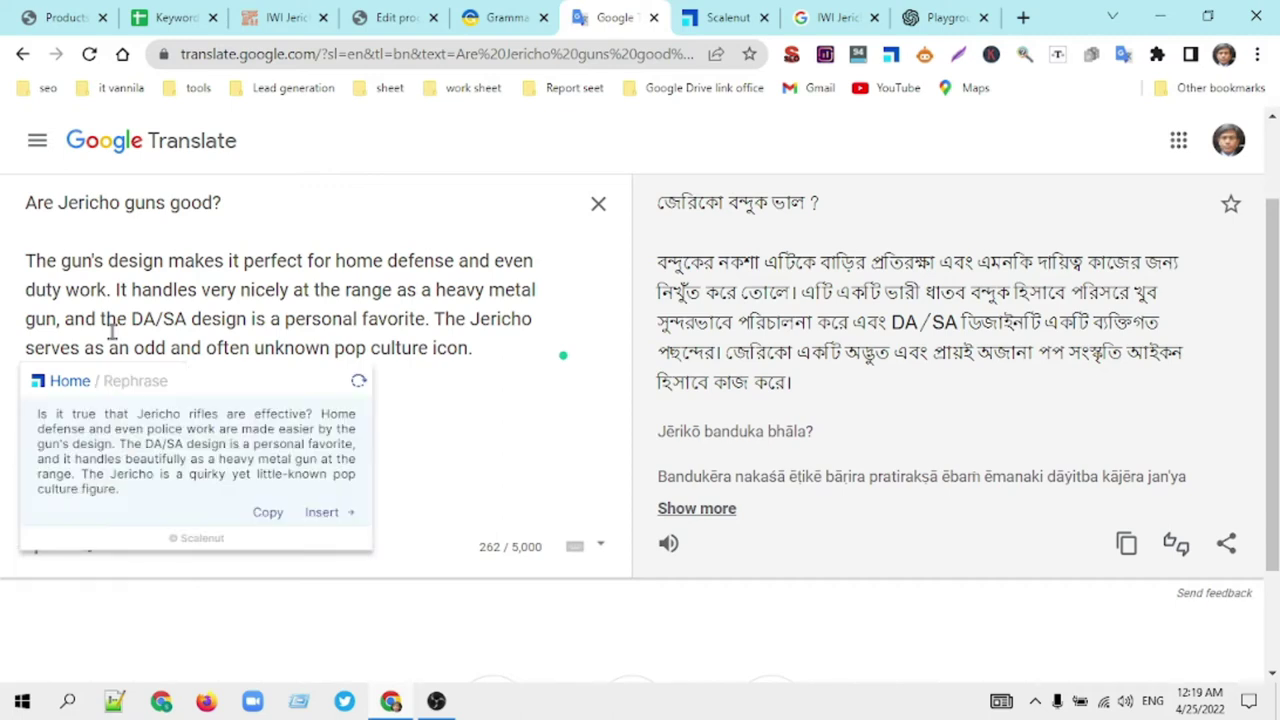
left_click(150, 440)
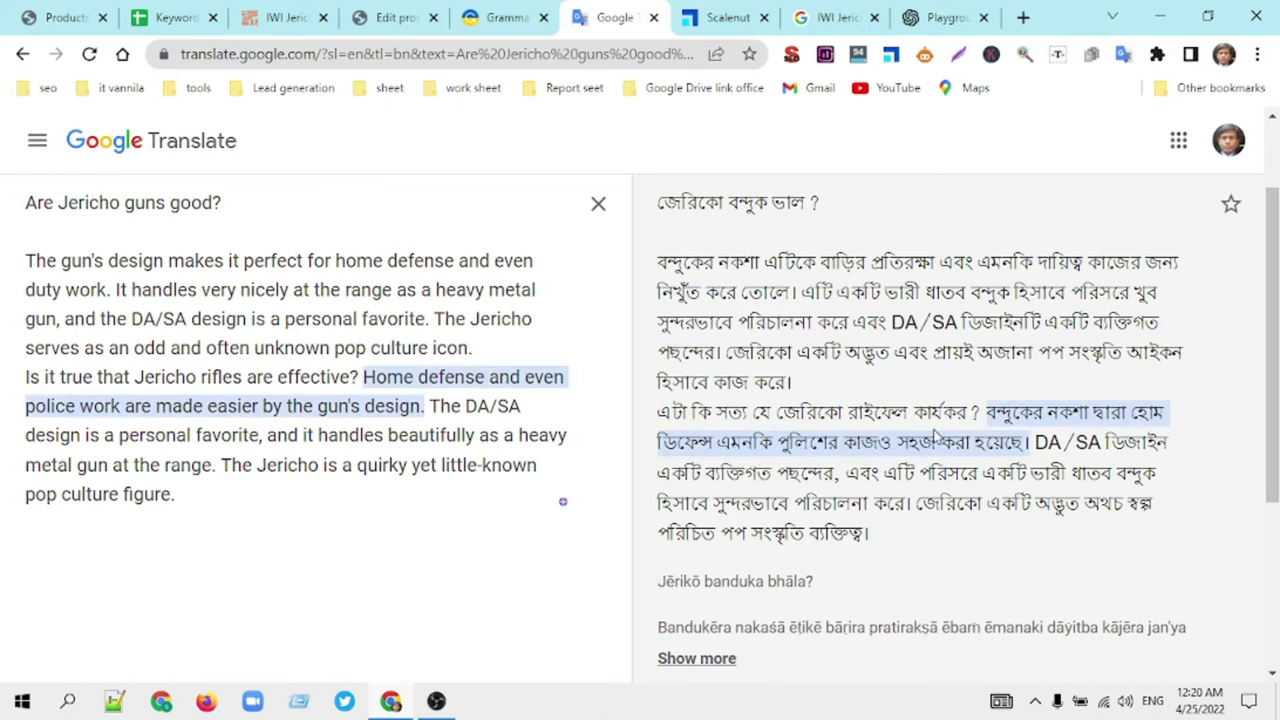
left_click_drag(472, 348, 5, 270)
key("BackSpace")
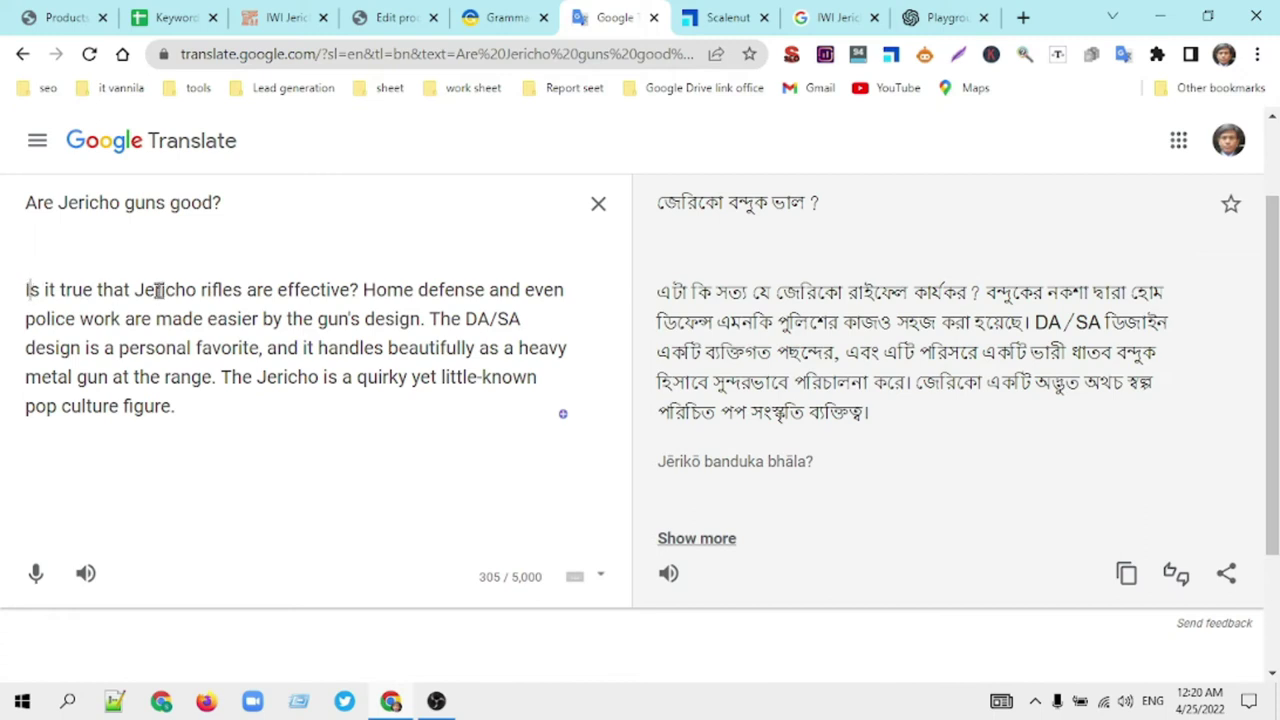
Step: Accept Grammarly's clarity rewrite of the home defense sentence and replace "easier" with "more accessible"
left_click(557, 418)
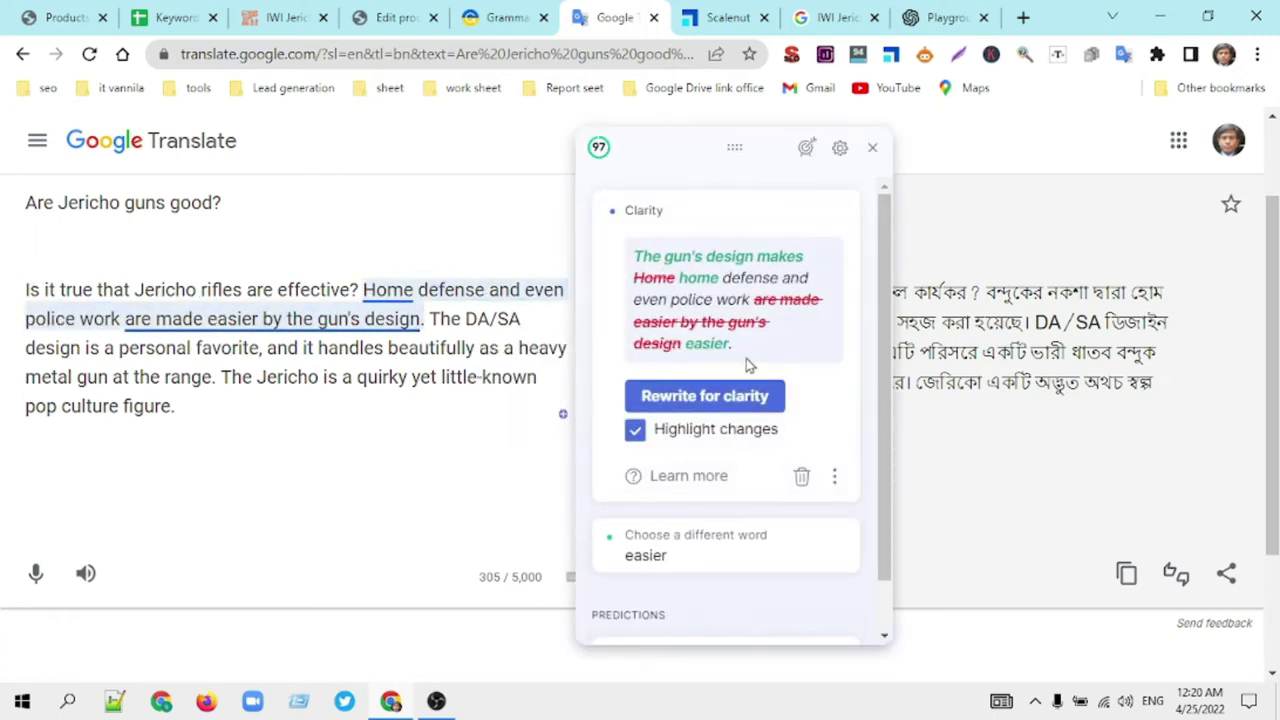
left_click(703, 398)
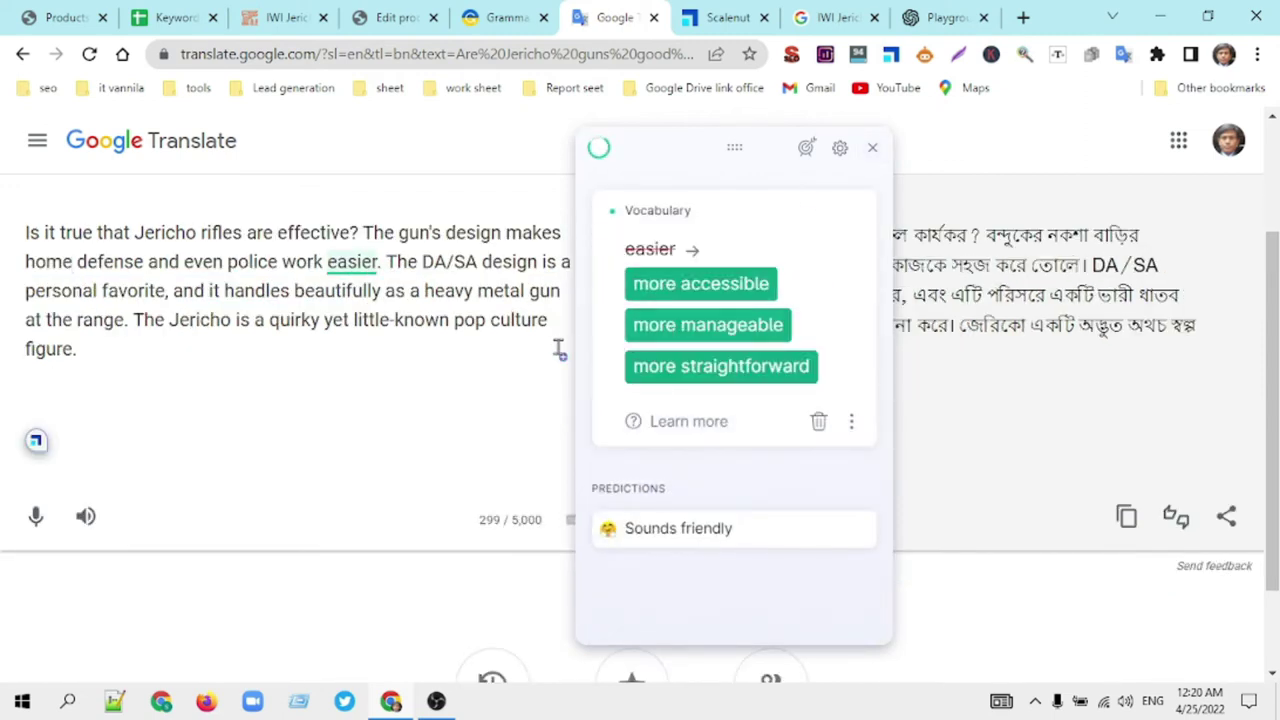
left_click(760, 284)
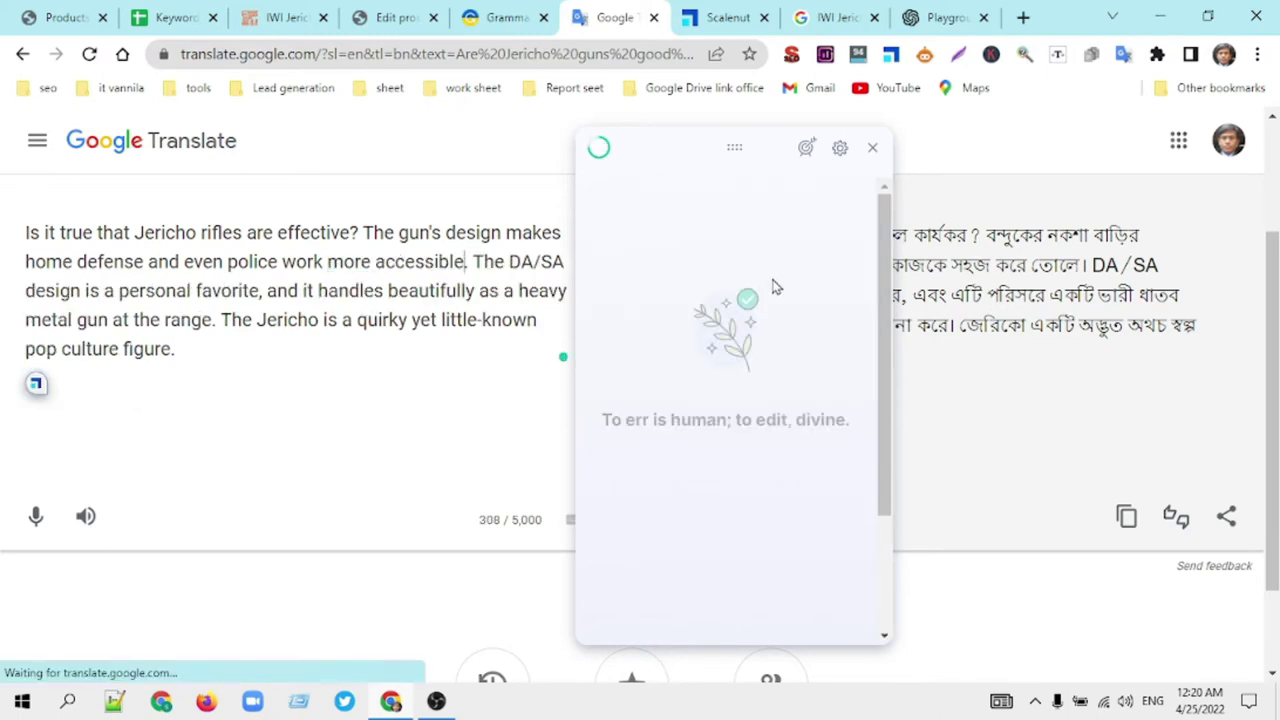
Step: Copy the question and its answer from Google Translate and paste them below the introductory paragraph in the Grammarly document
left_click(873, 150)
scroll(245, 336, "up", 2)
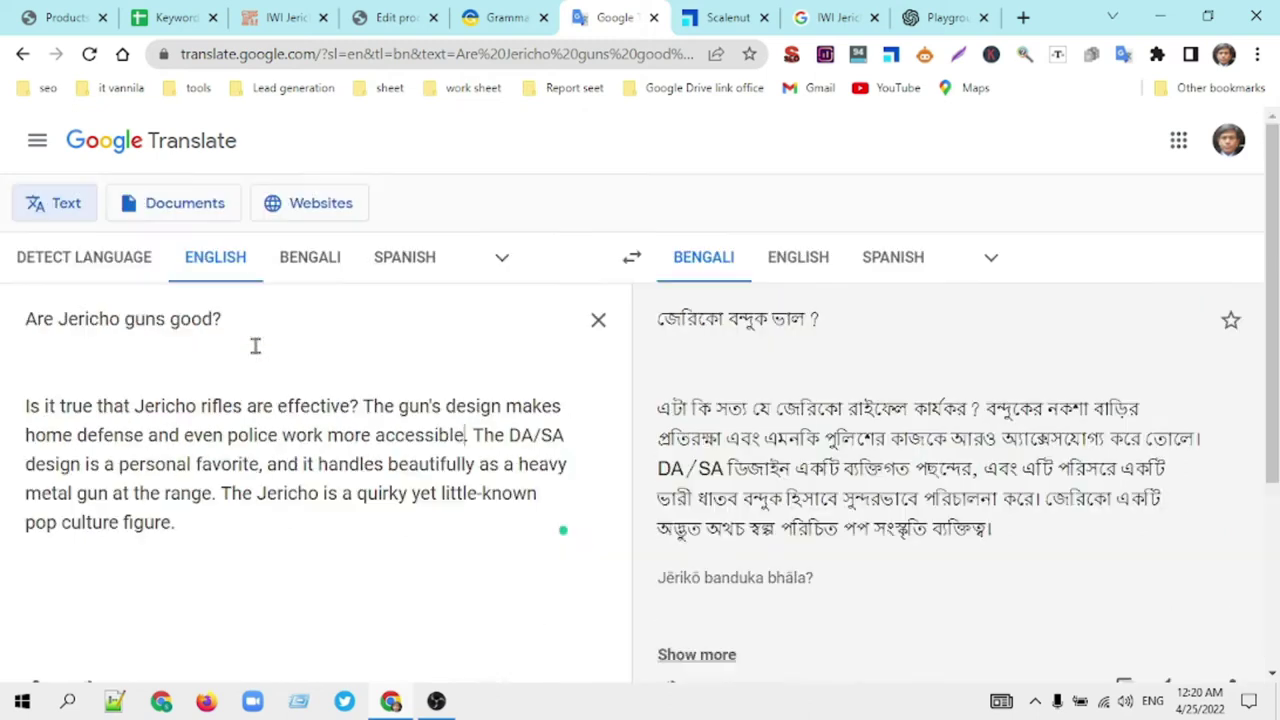
left_click_drag(197, 530, 11, 318)
key("ctrl+c")
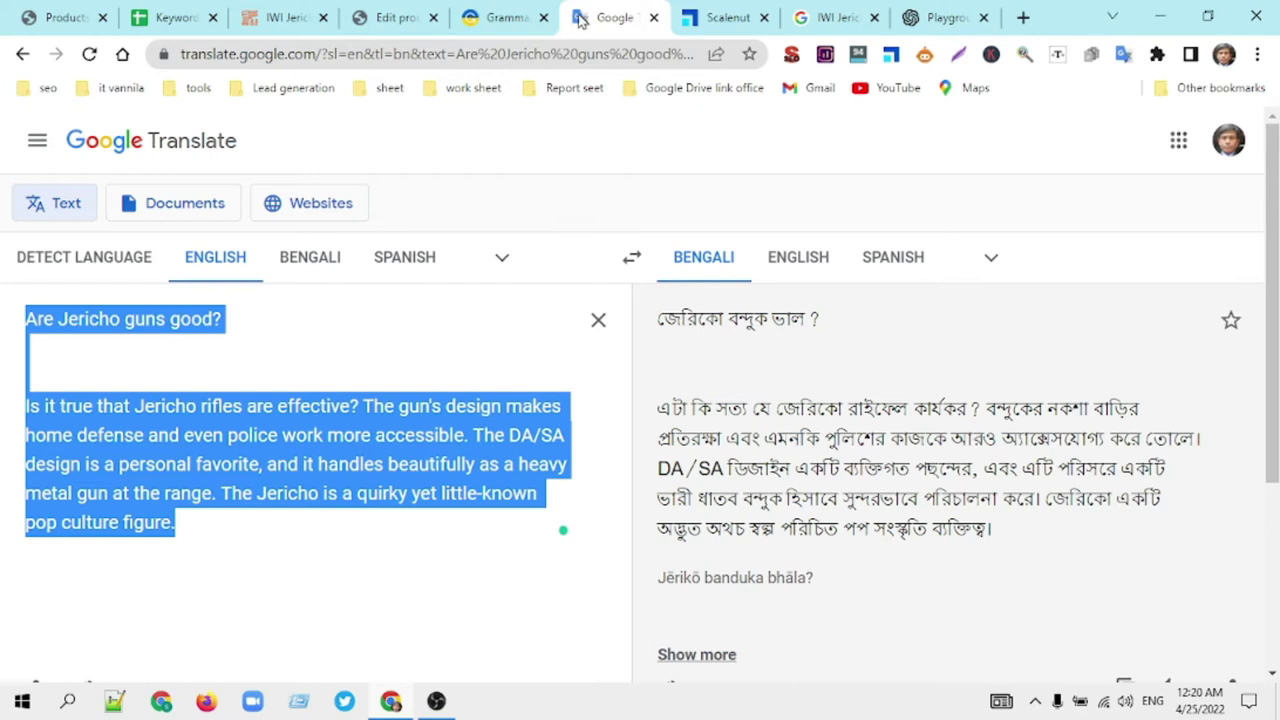
left_click(506, 20)
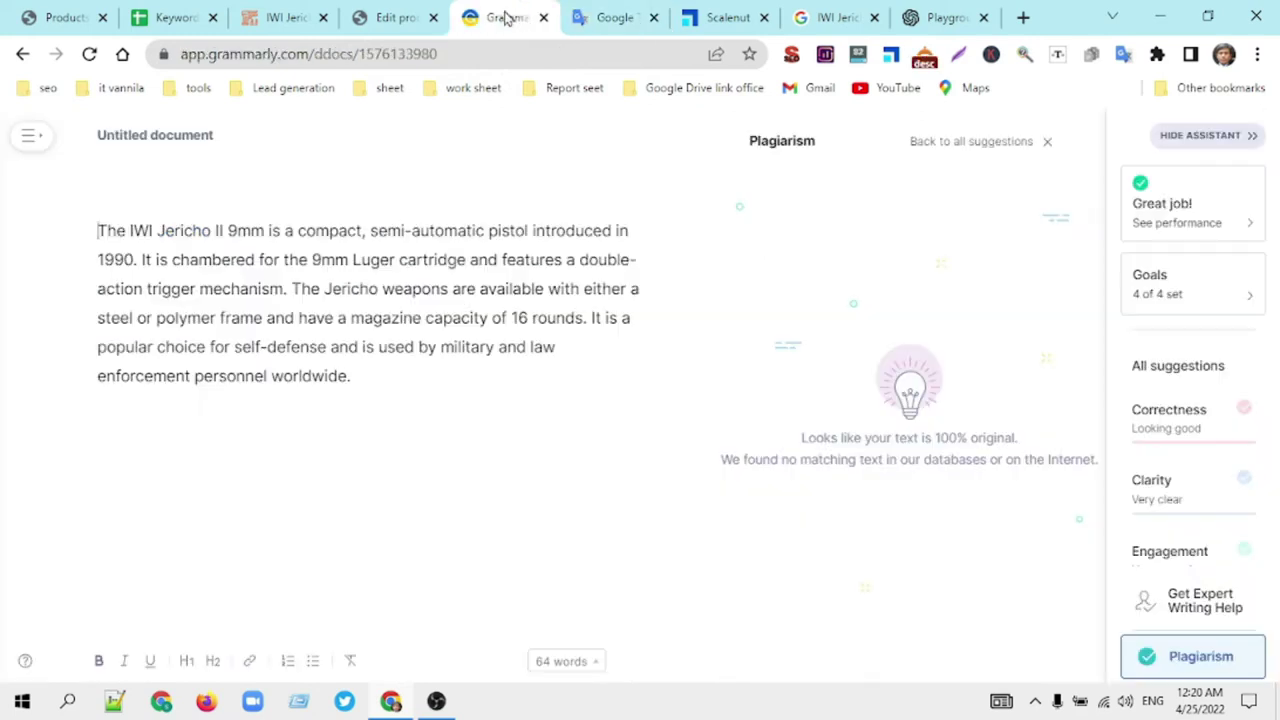
left_click(378, 380)
key("Return")
key("Return")
key("ctrl+v")
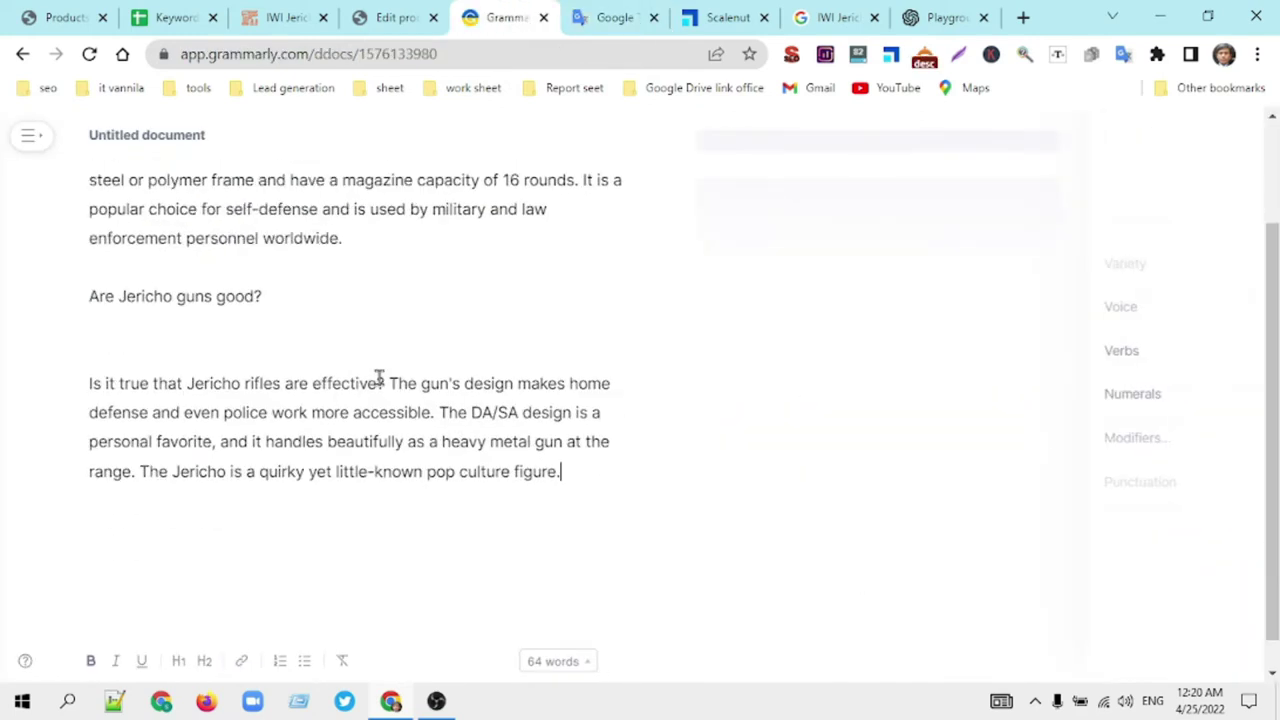
Step: Remove the blank lines below "Are Jericho guns good?" and format the question as an H2 heading
left_click(117, 343)
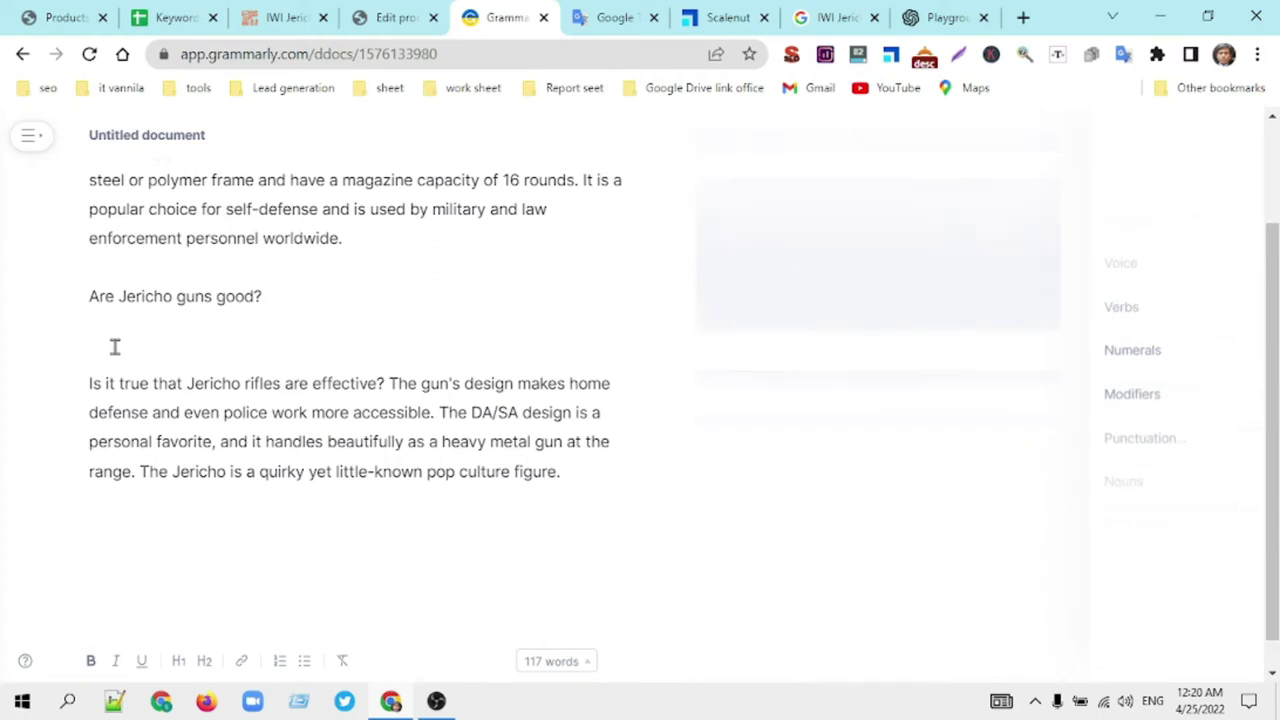
key("BackSpace")
key("BackSpace")
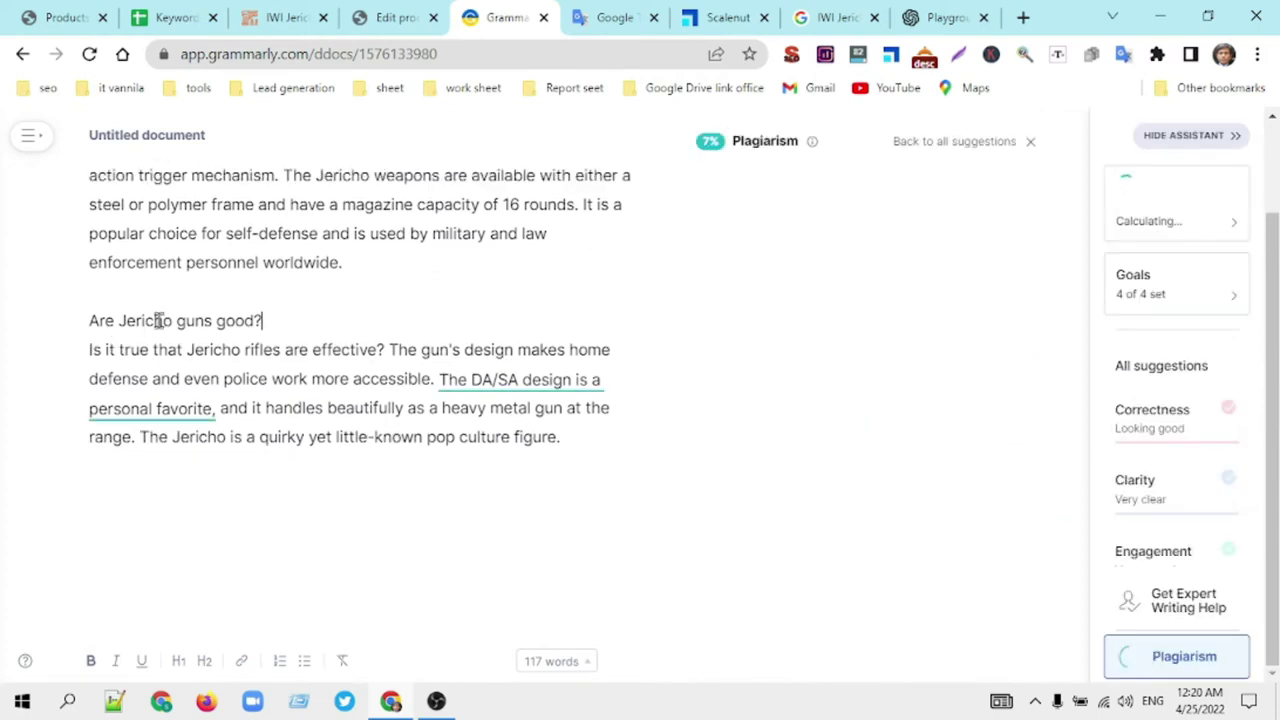
triple_click(158, 320)
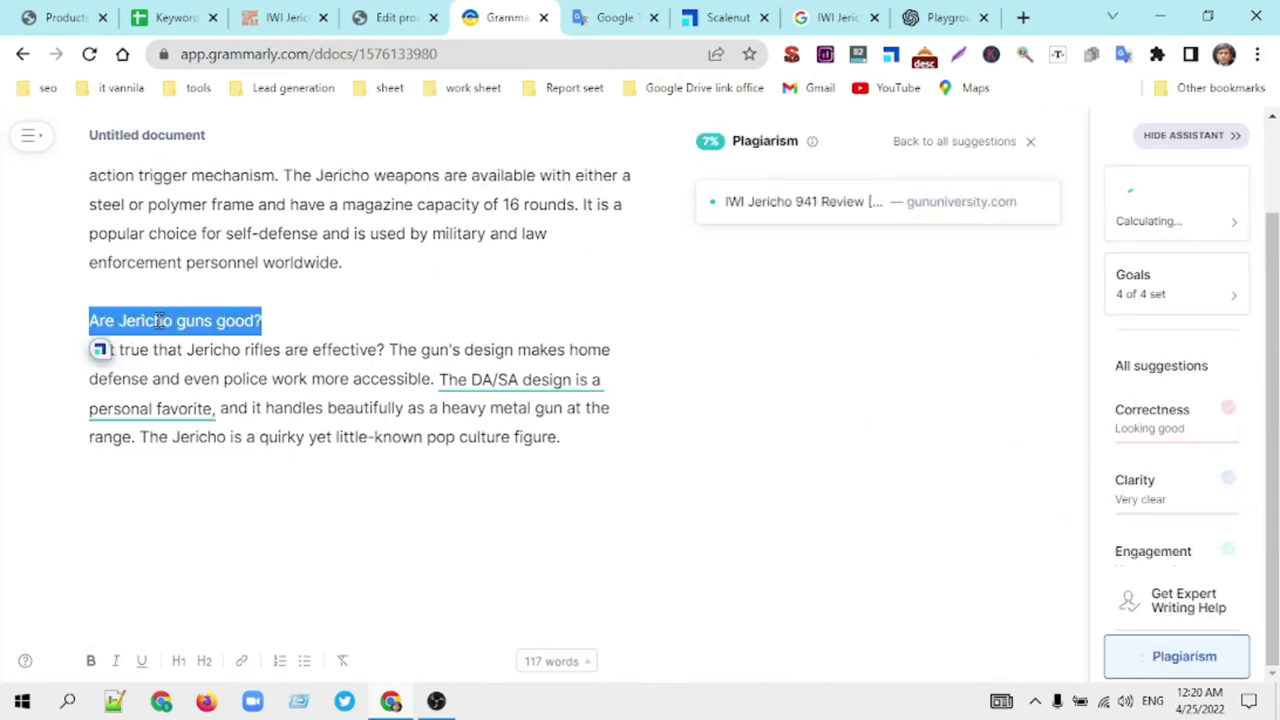
left_click(204, 660)
left_click(255, 427)
Step: Copy "DA/SA design" from the sentence flagged for plagiarism and search Google for it in a new tab
left_click(503, 397)
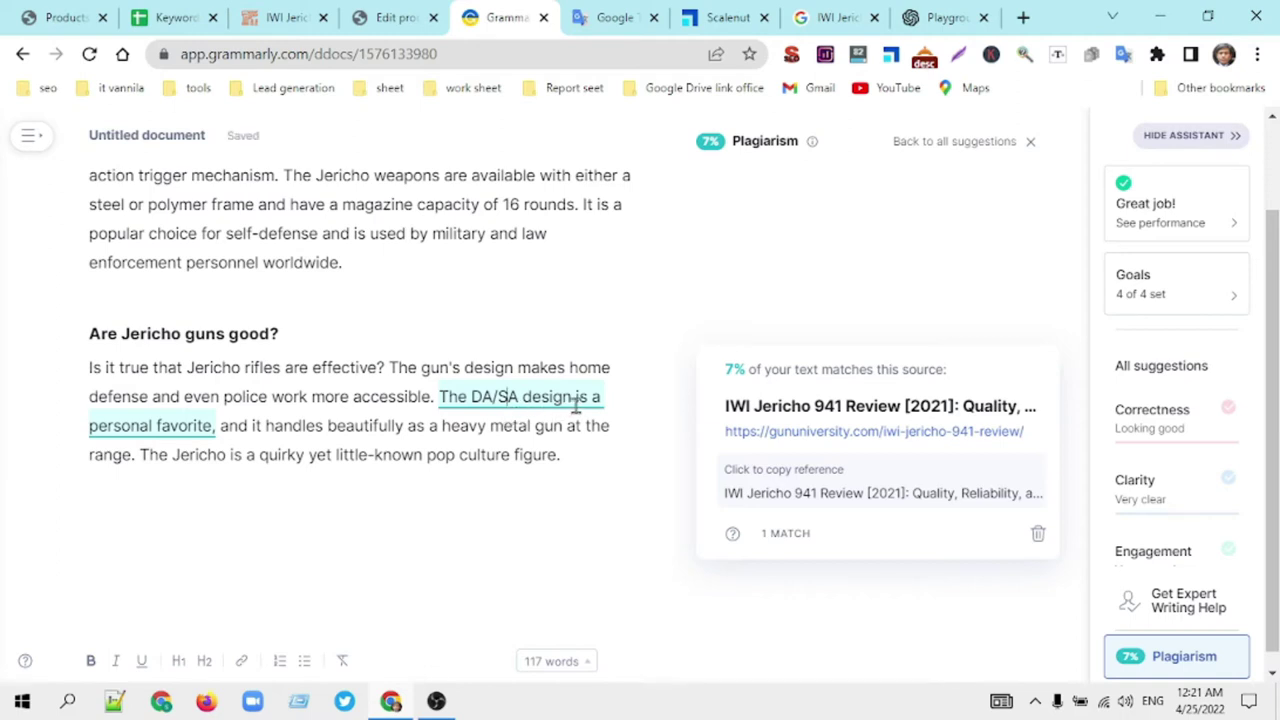
left_click_drag(574, 397, 472, 390)
key("ctrl+c")
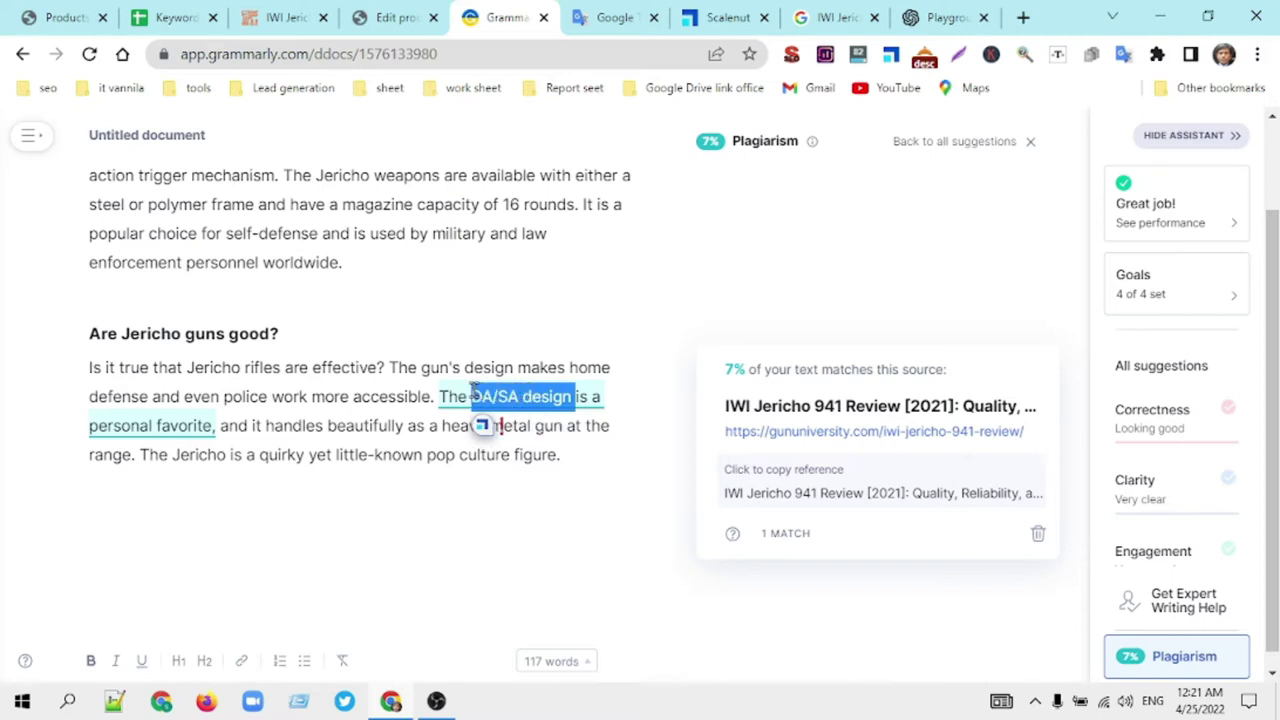
left_click(1023, 17)
key("ctrl+v")
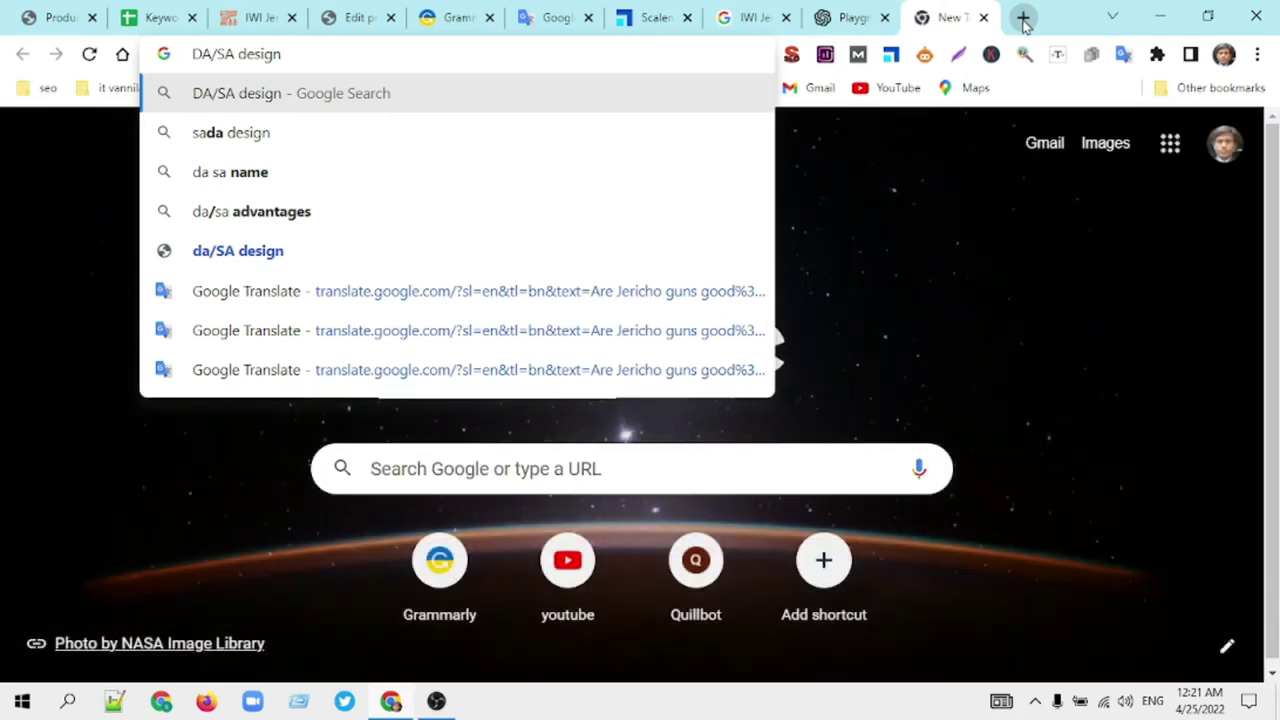
key("Return")
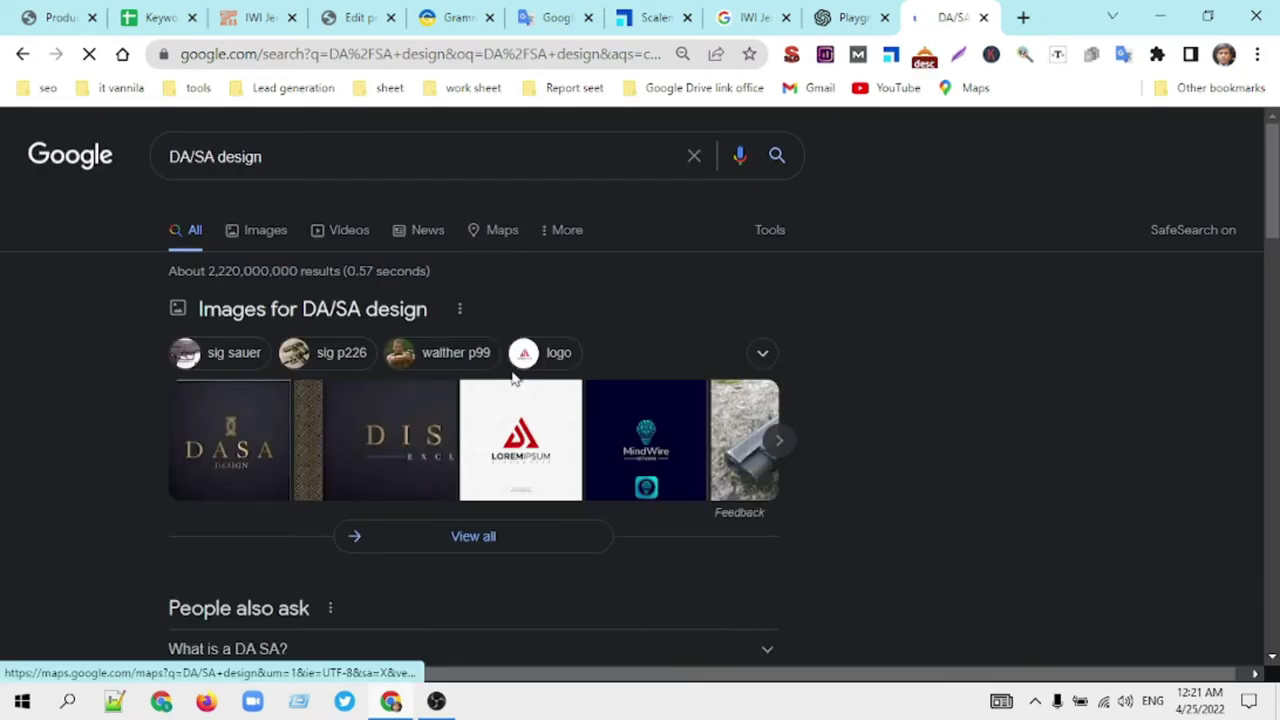
Step: Expand the "What is a DA SA?" question in the search results and copy "DA/SA typically refers" from its answer
scroll(529, 366, "down", 3)
scroll(533, 370, "down", 1)
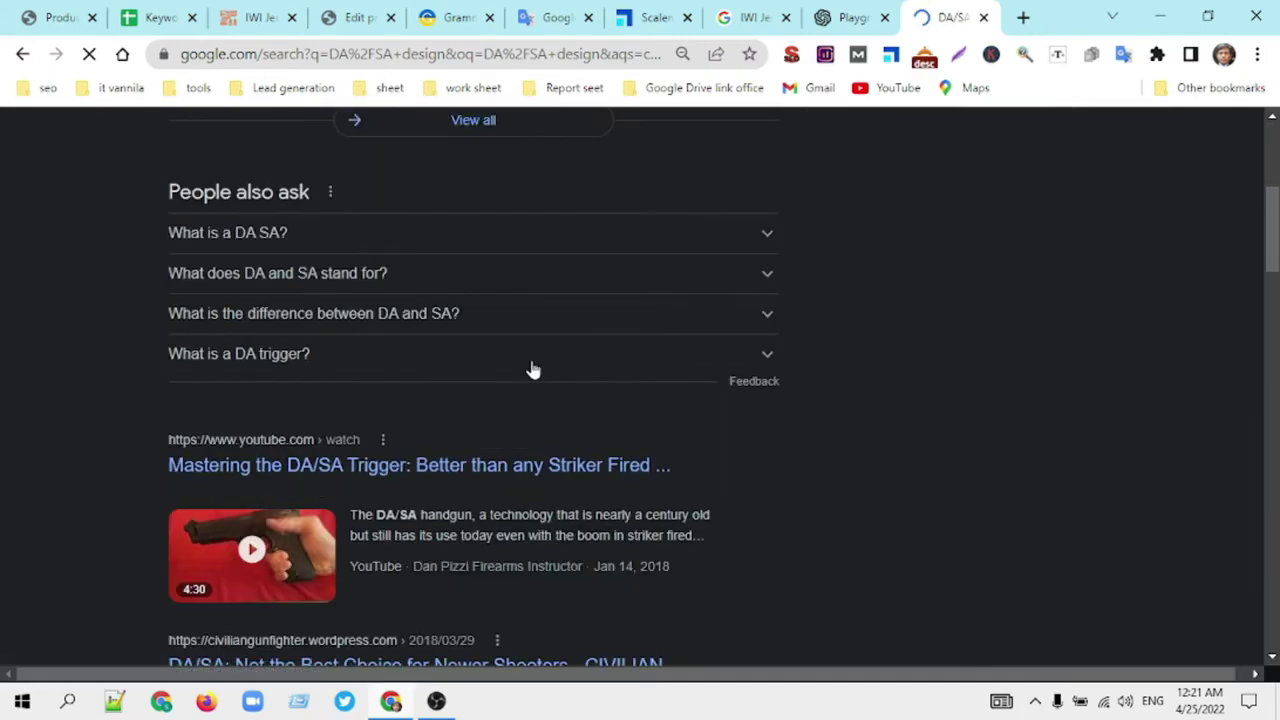
left_click(286, 237)
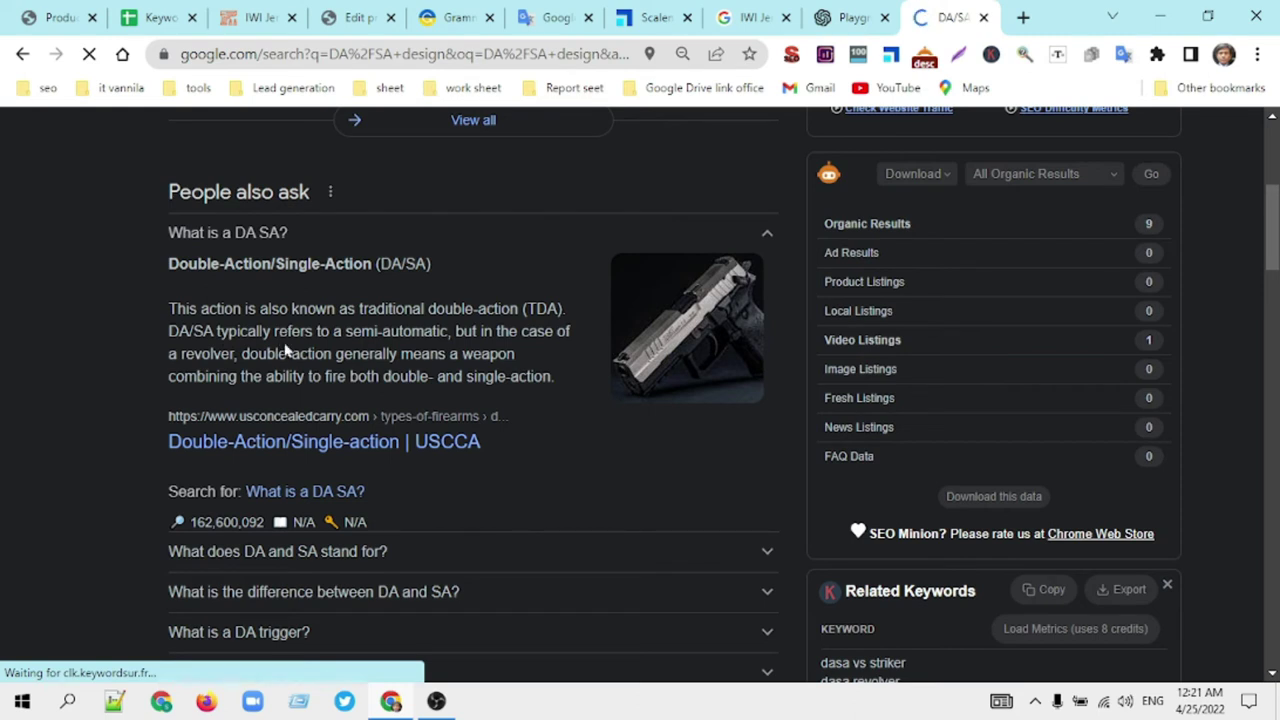
left_click_drag(316, 331, 181, 333)
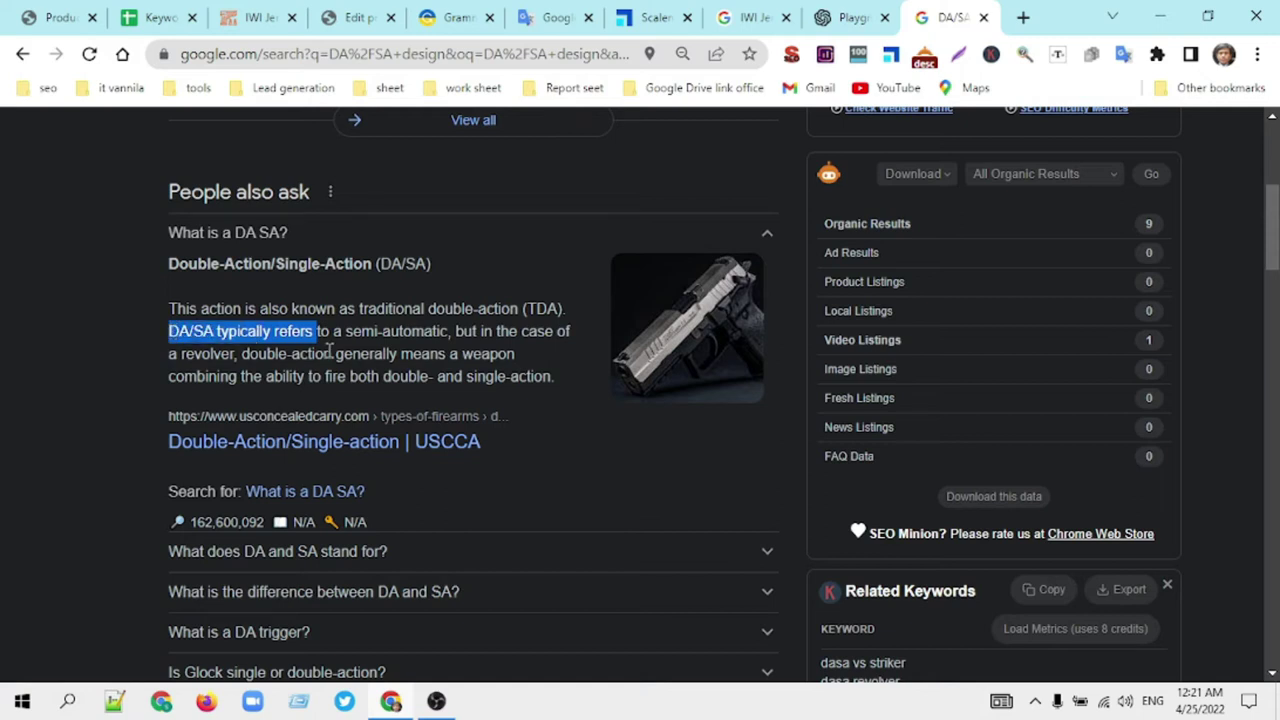
Step: Replace "design" after "DA/SA" with "typically refers" in the flagged Grammarly sentence, removing the duplicated "DA/SA"
left_click(449, 20)
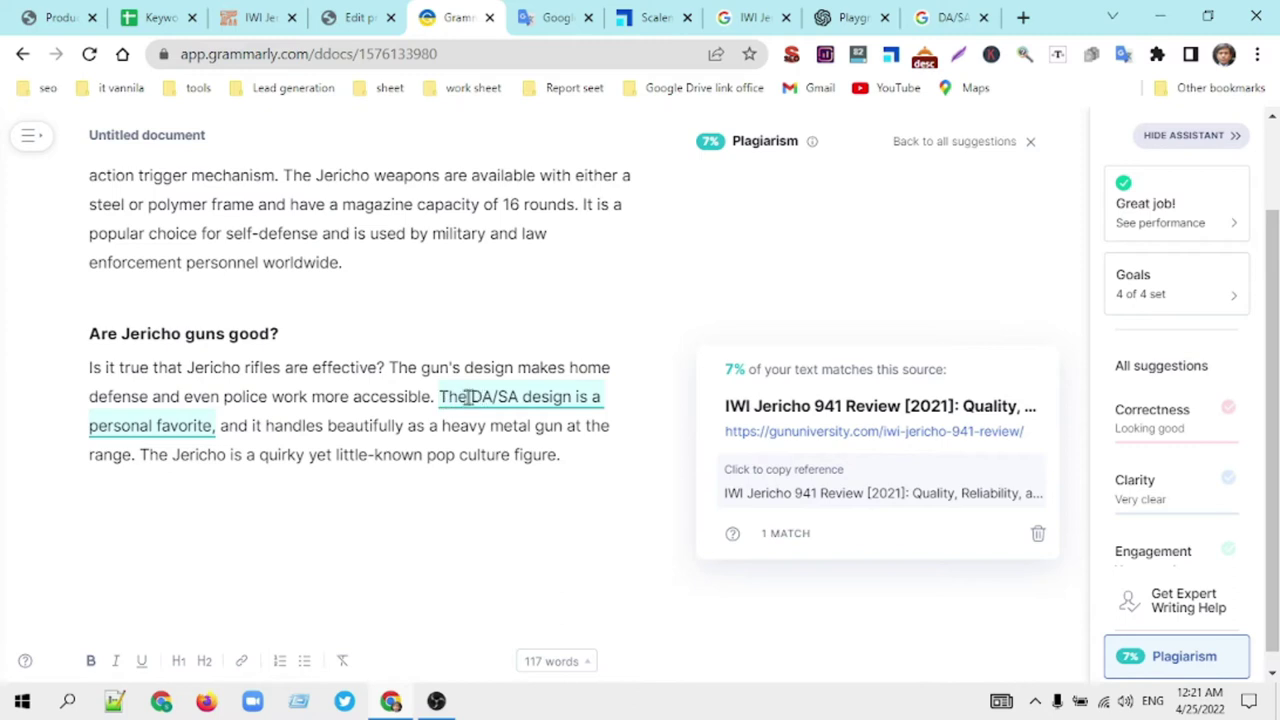
left_click_drag(520, 396, 572, 398)
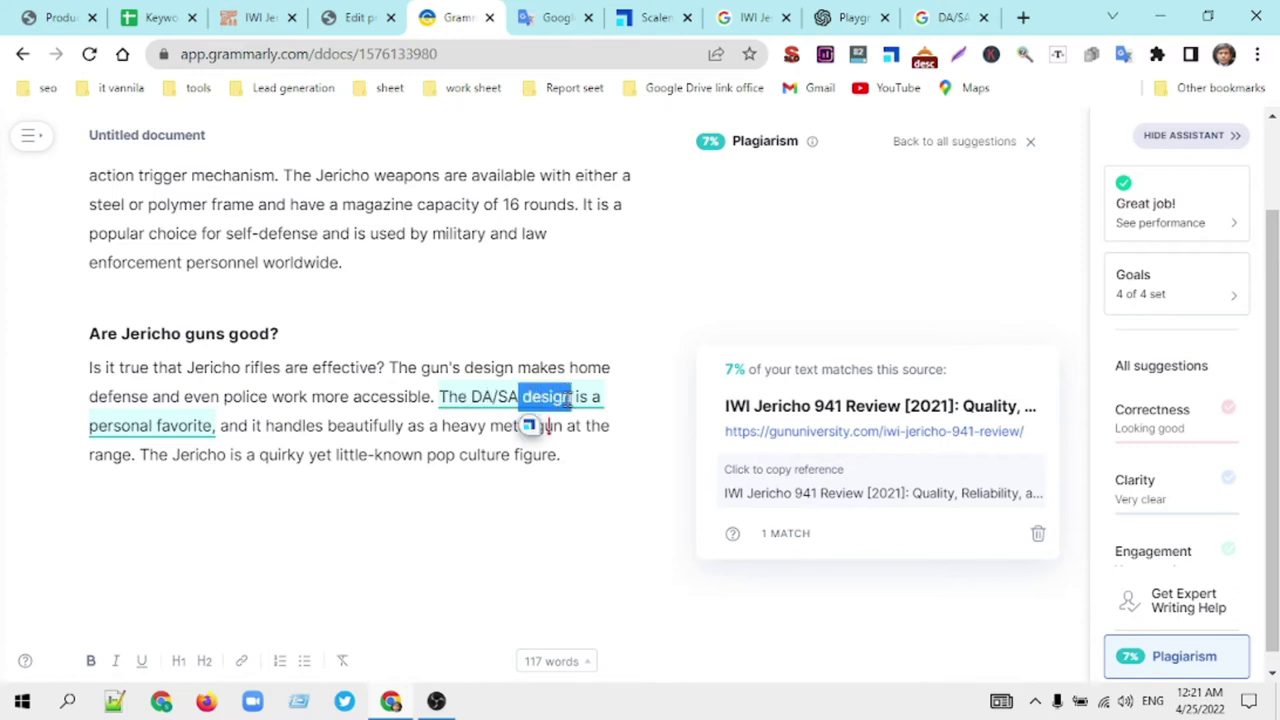
type("DA/SA typically refers")
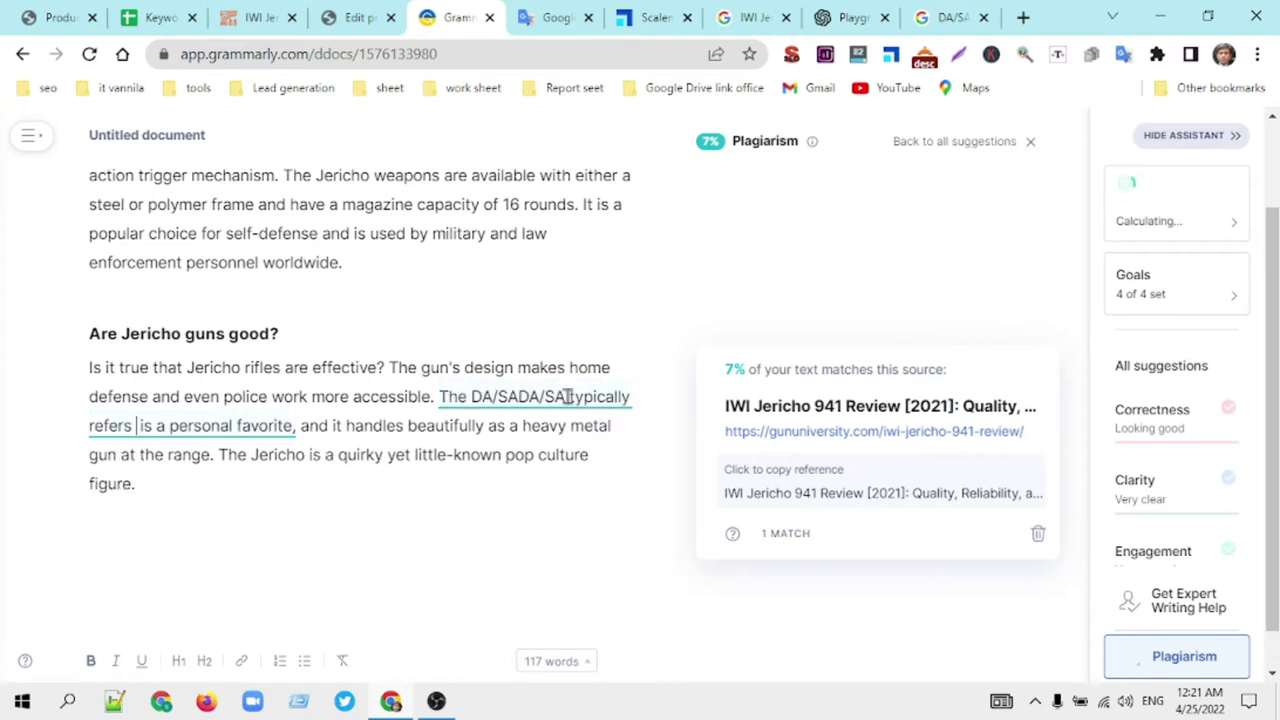
left_click(529, 397)
key("BackSpace")
key("BackSpace")
key("BackSpace")
key("BackSpace")
key("BackSpace")
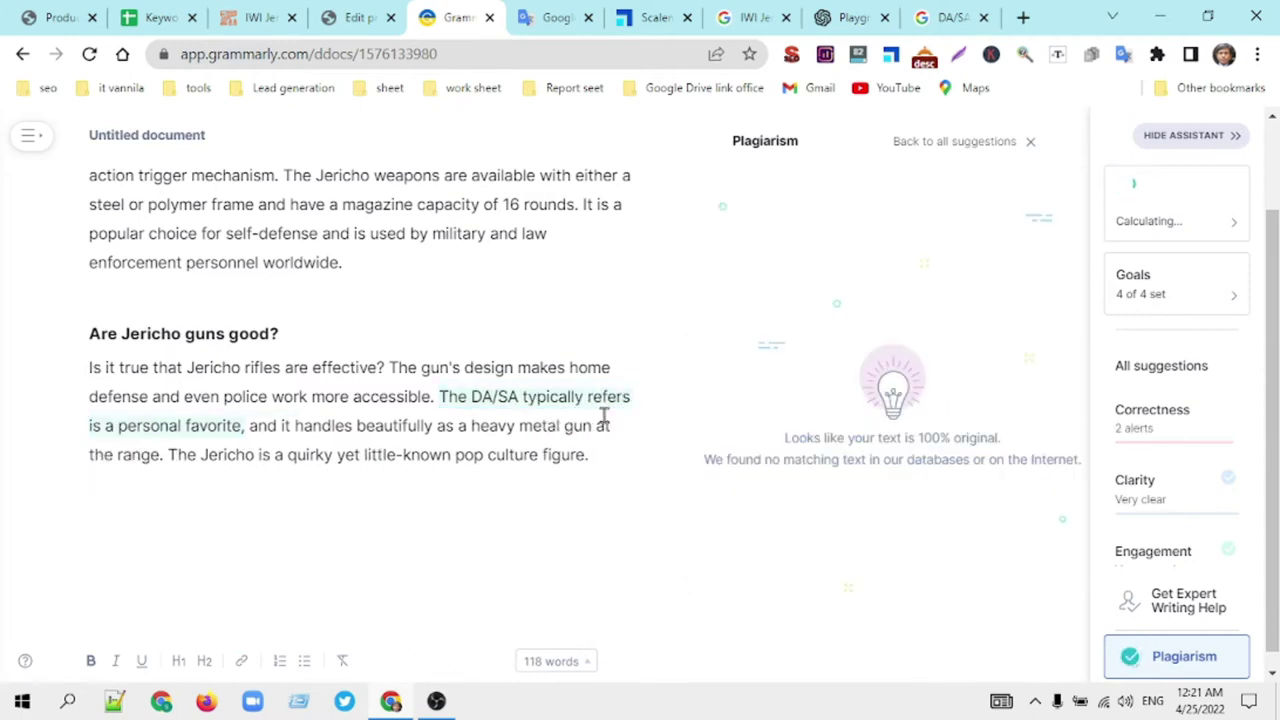
Step: Accept Grammarly's correctness fixes in the DA/SA sentence, removing "is" and changing "a" to "to a"
left_click(949, 28)
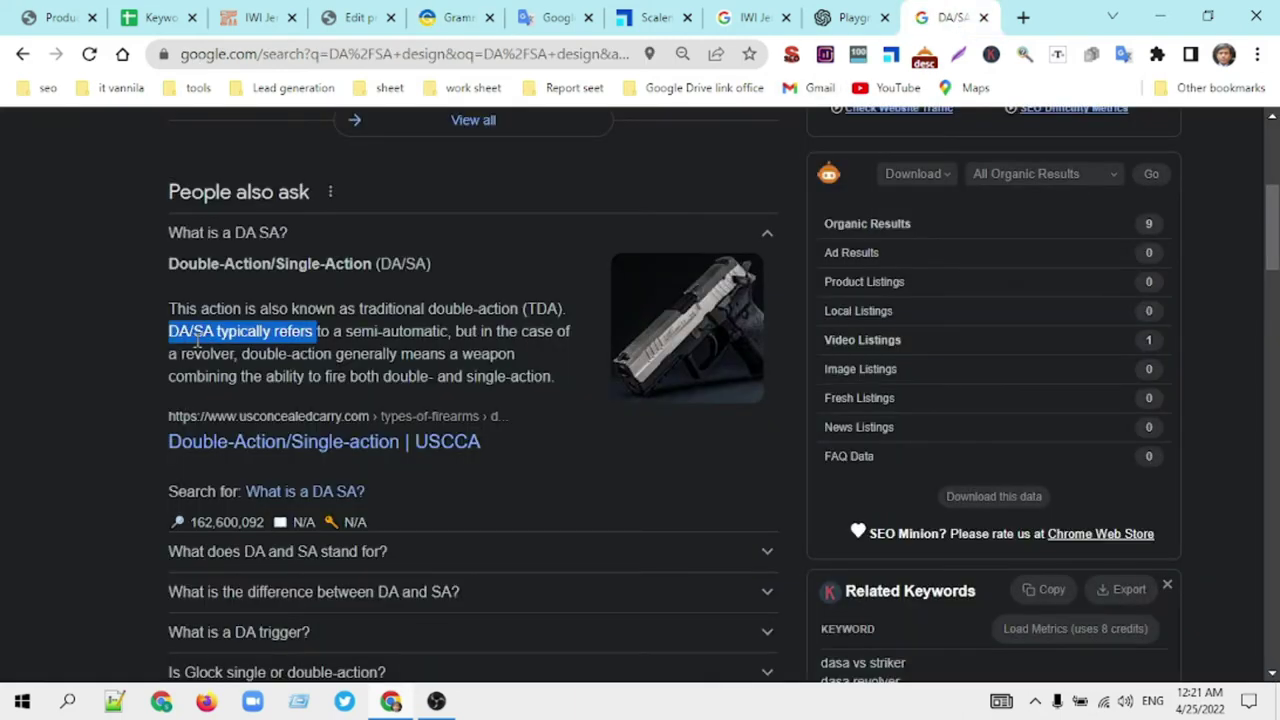
left_click(463, 18)
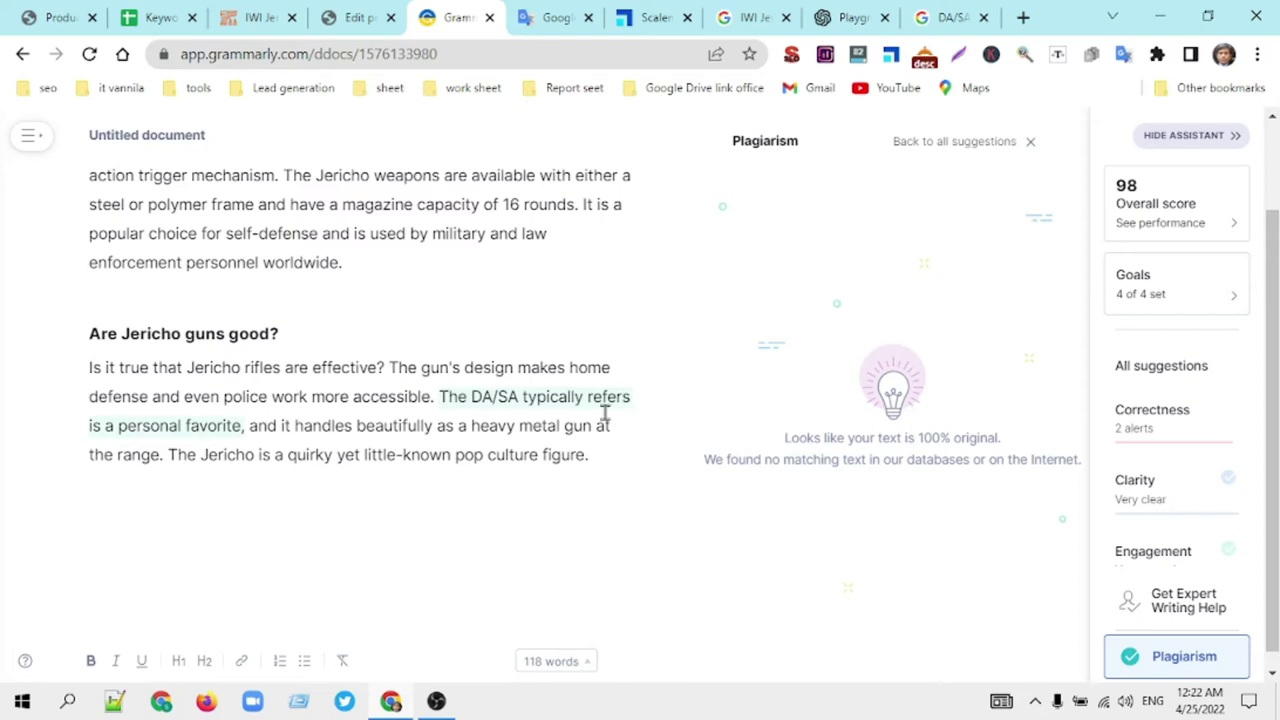
left_click(1117, 430)
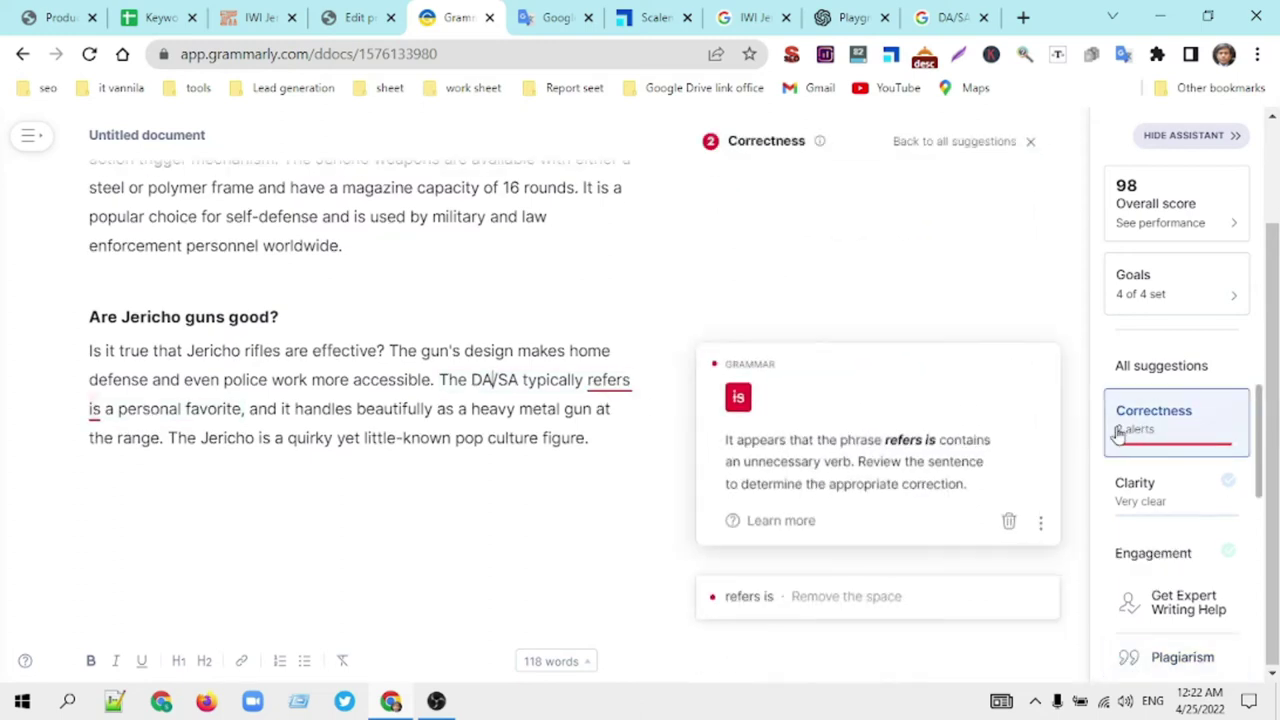
left_click(740, 397)
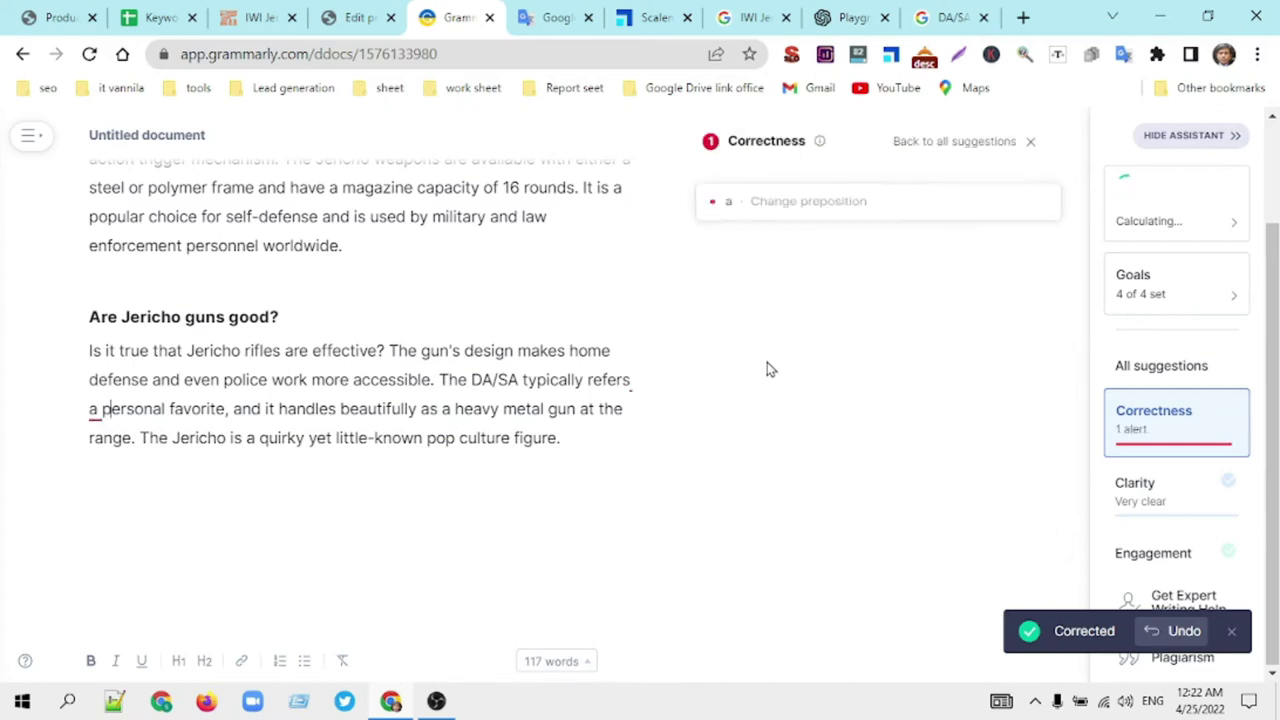
left_click(757, 206)
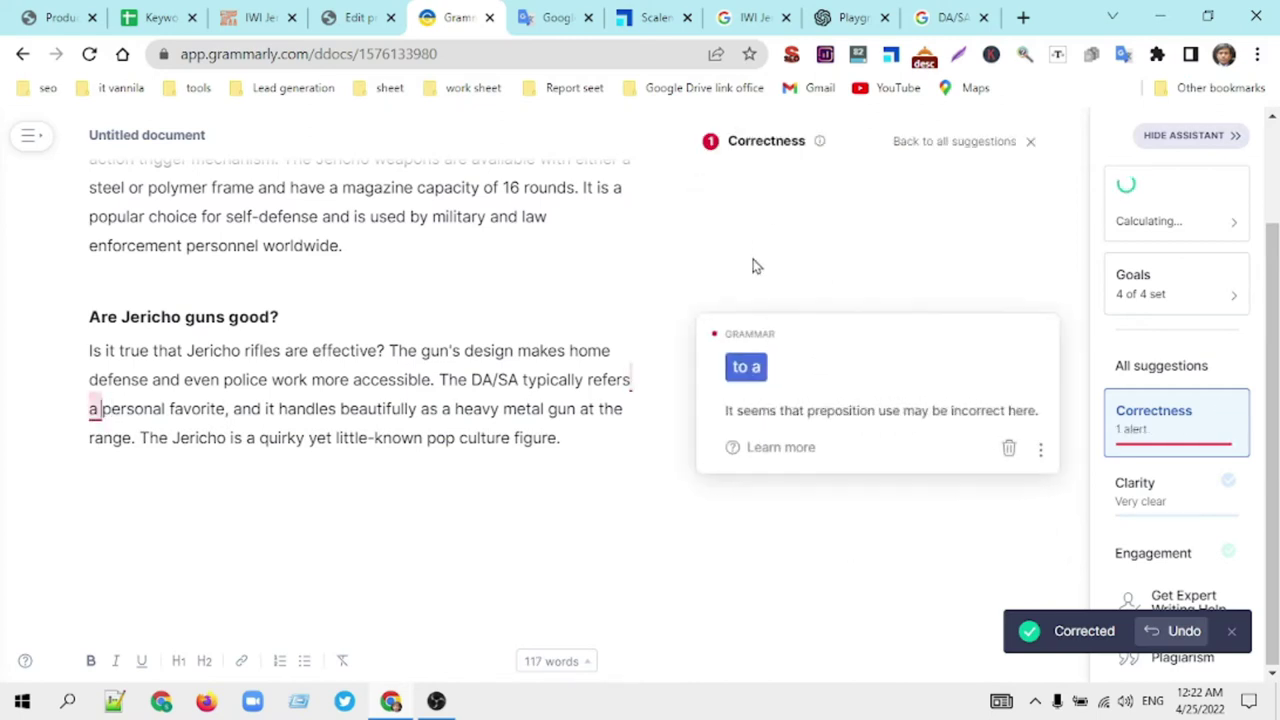
left_click(752, 370)
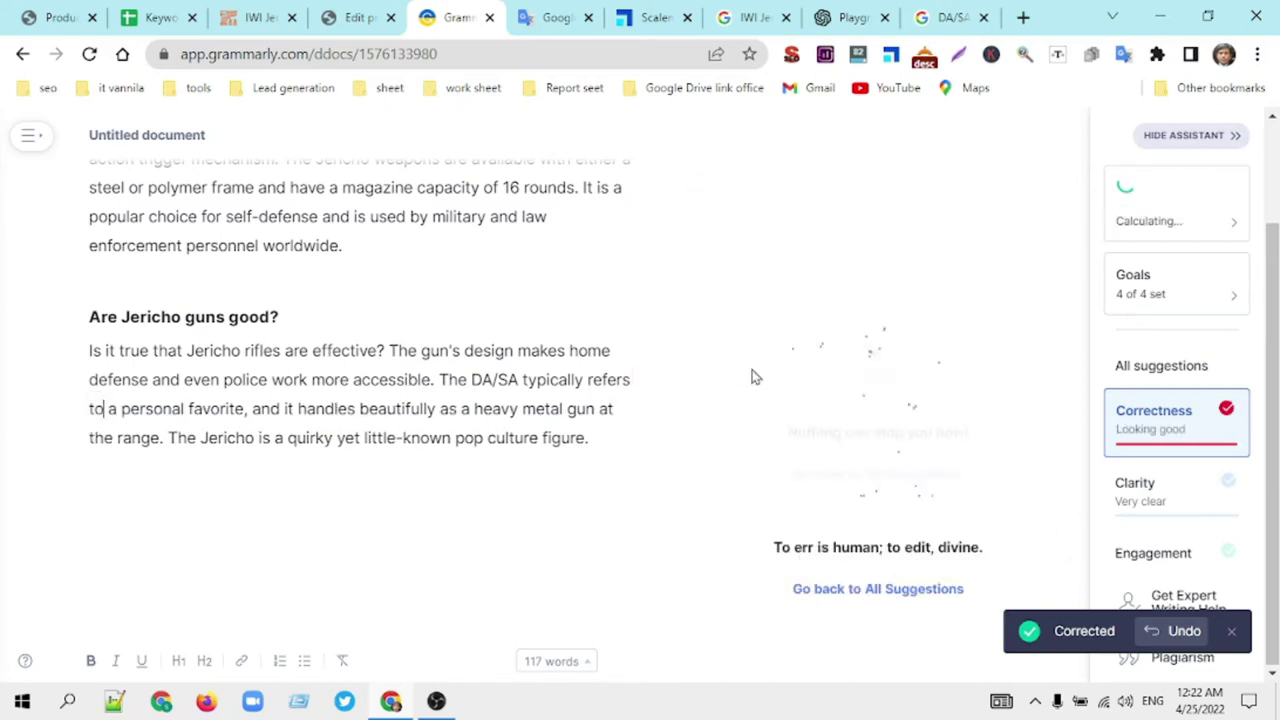
Step: Rerun the plagiarism check on the Grammarly document and review both text sections
left_click(1204, 660)
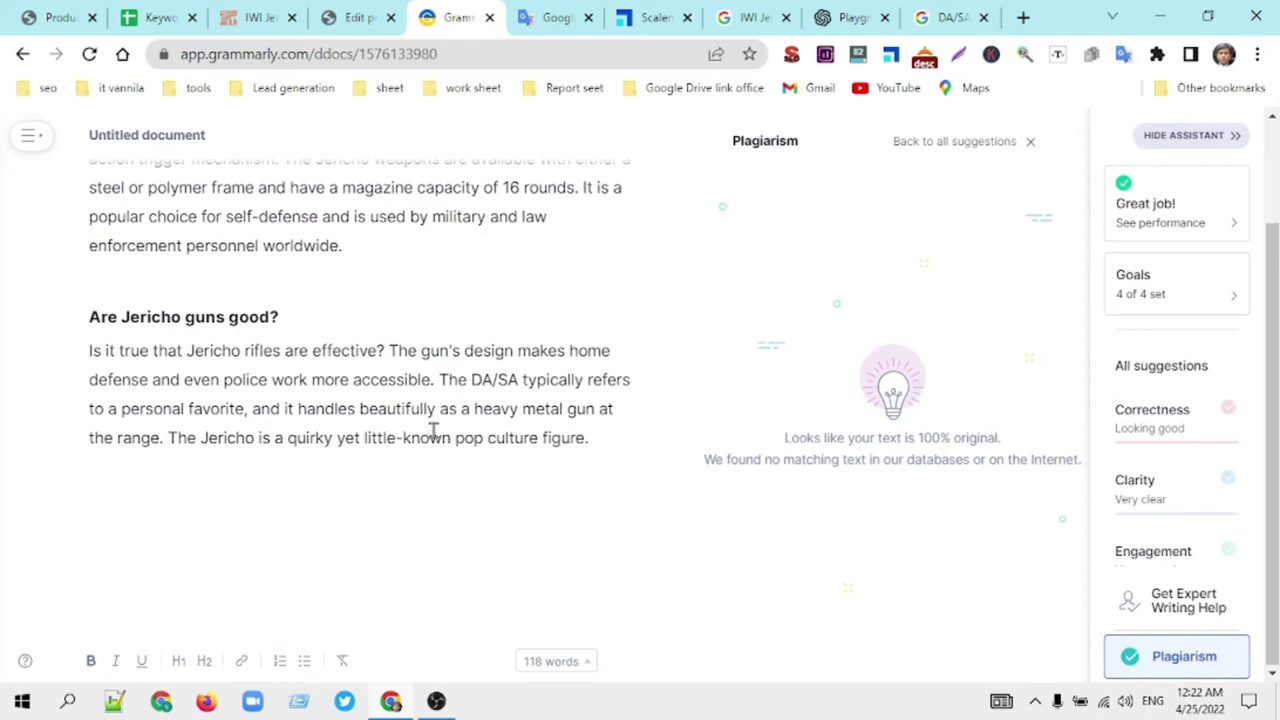
scroll(432, 422, "up", 1)
scroll(431, 428, "down", 1)
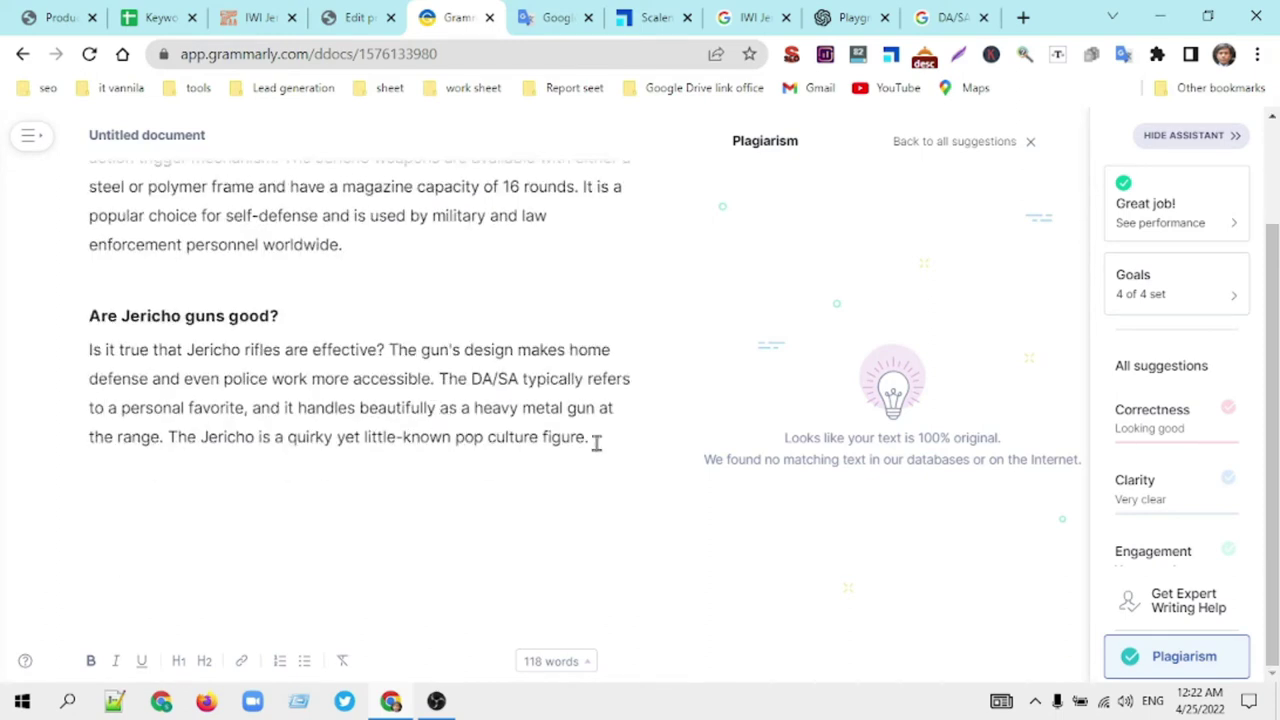
scroll(594, 441, "up", 1)
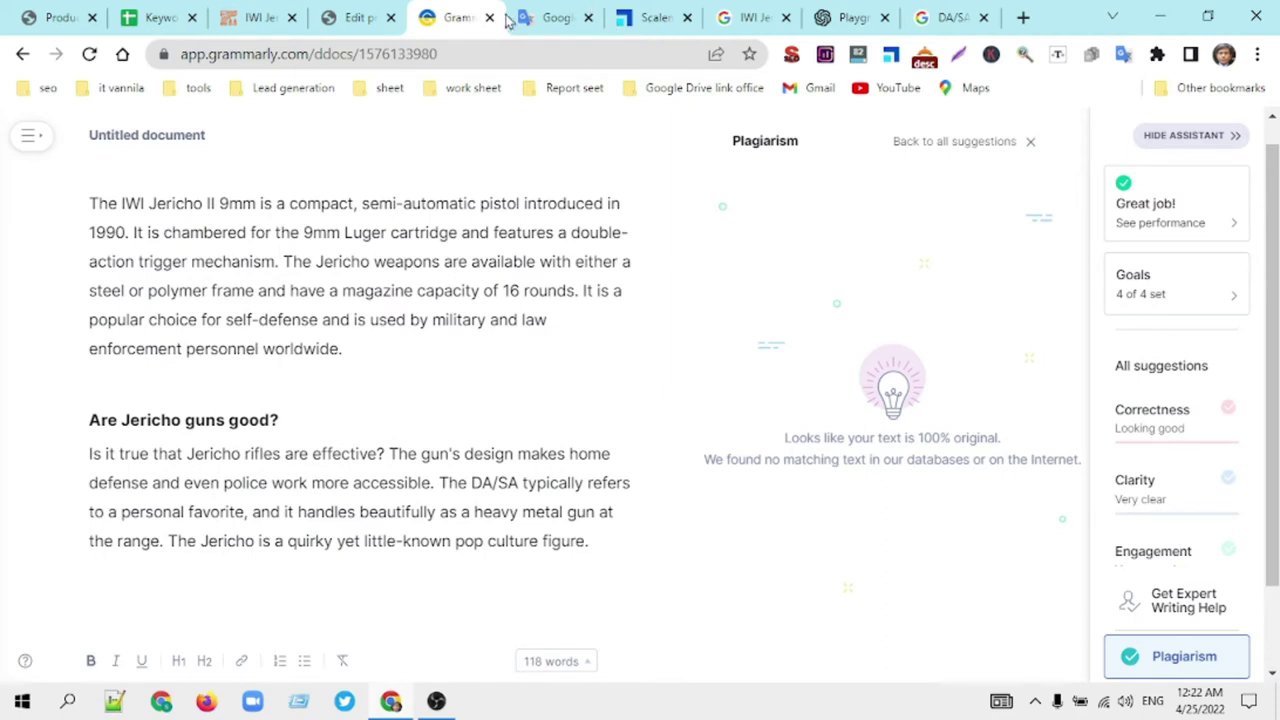
Step: Open the oeoutfitters and IWI US results for "IWI Jericho II 9mm" in new tabs and view the oeoutfitters product page
left_click(360, 18)
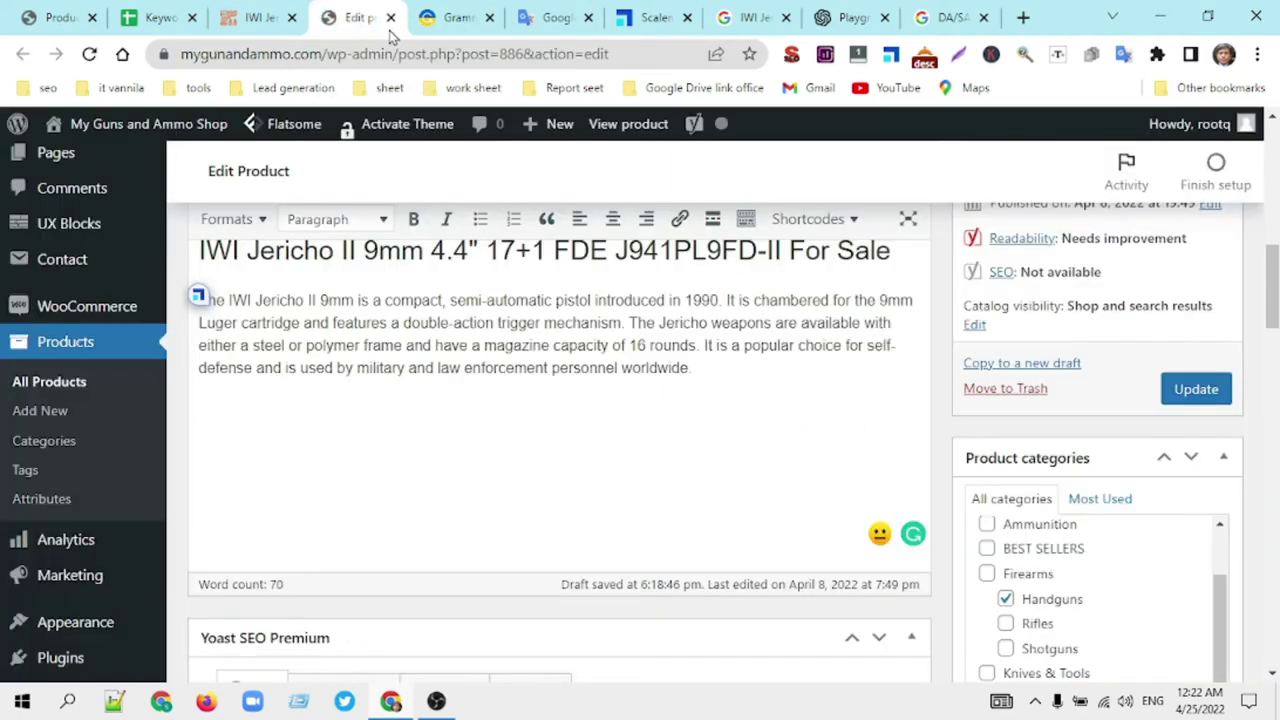
left_click(748, 18)
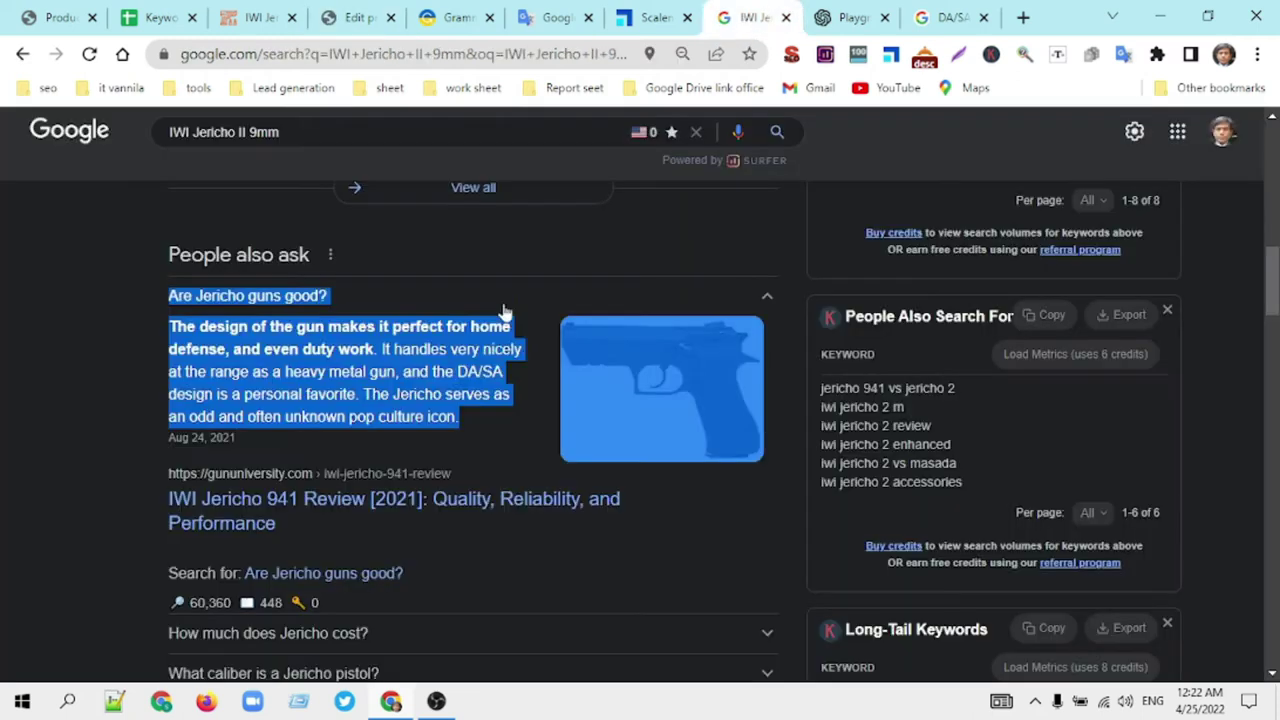
scroll(70, 383, "down", 4)
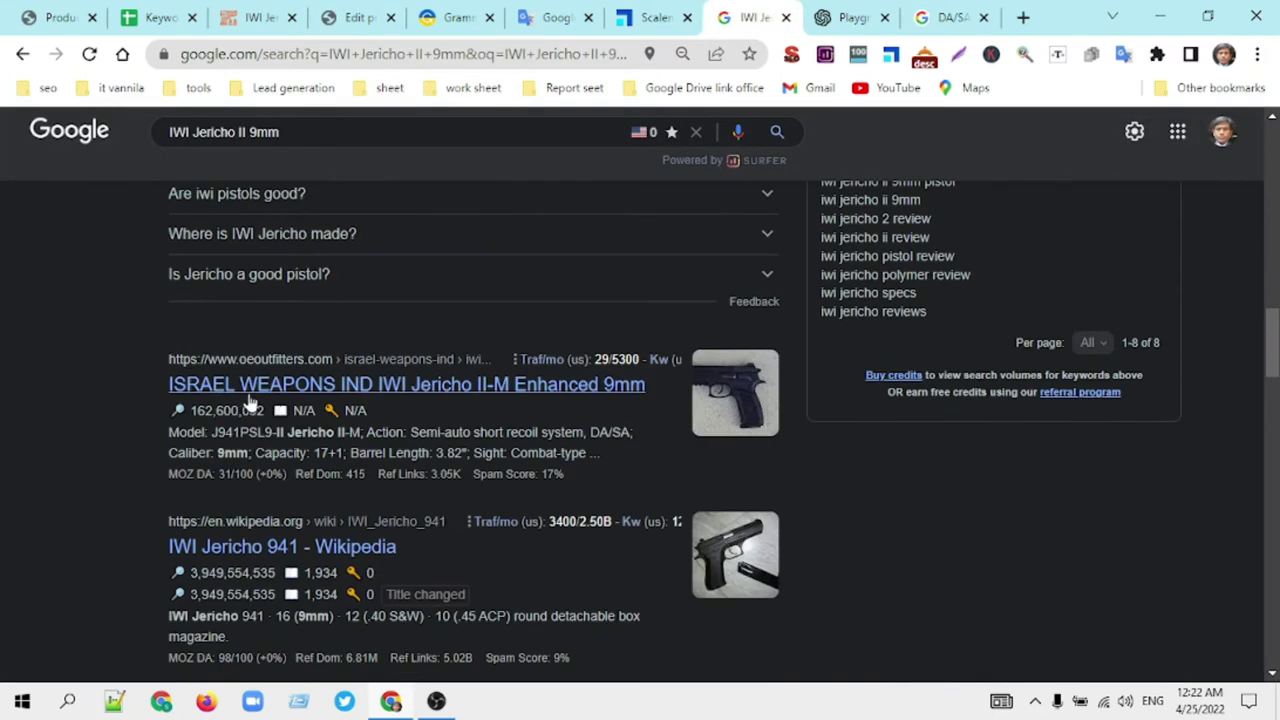
middle_click(298, 385)
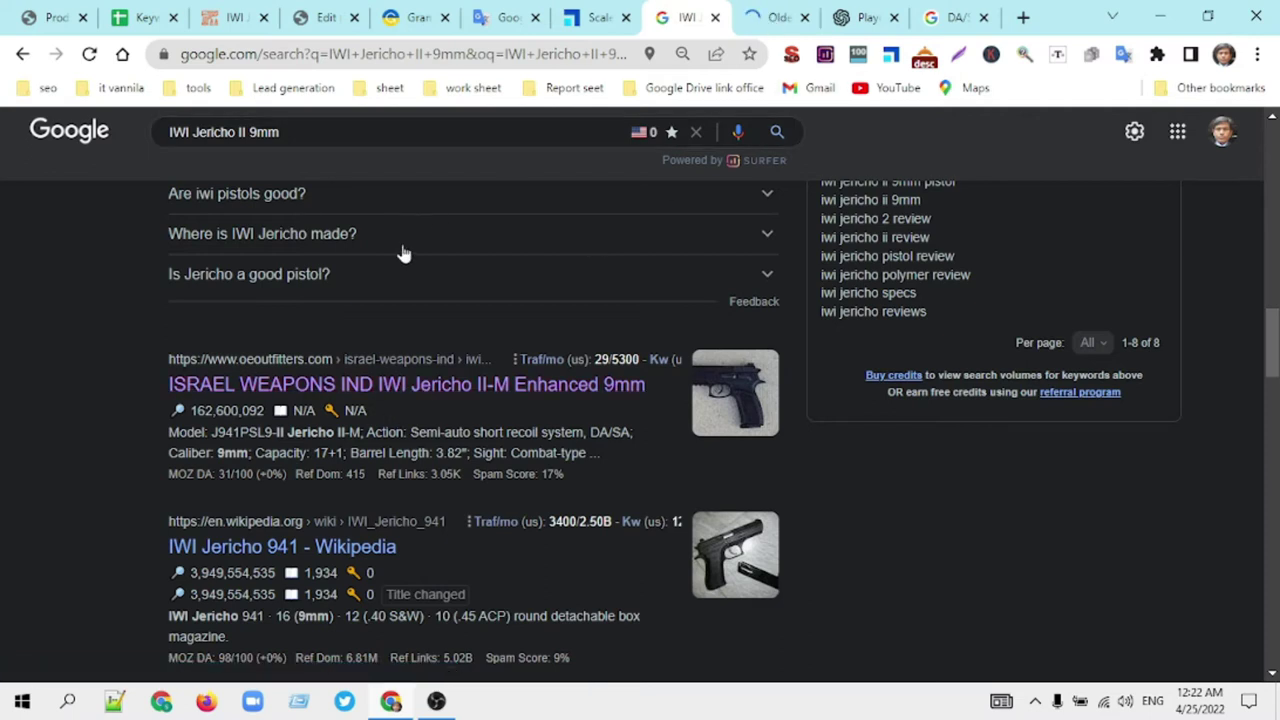
scroll(403, 253, "up", 15)
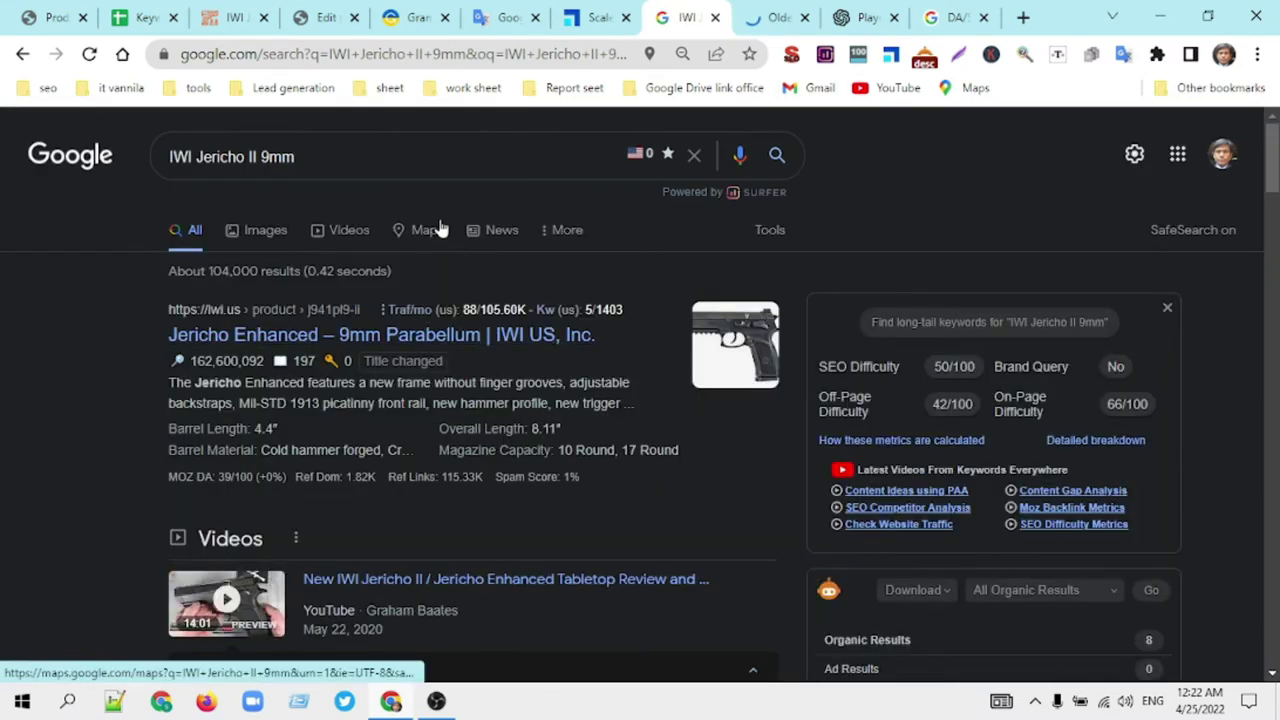
middle_click(261, 341)
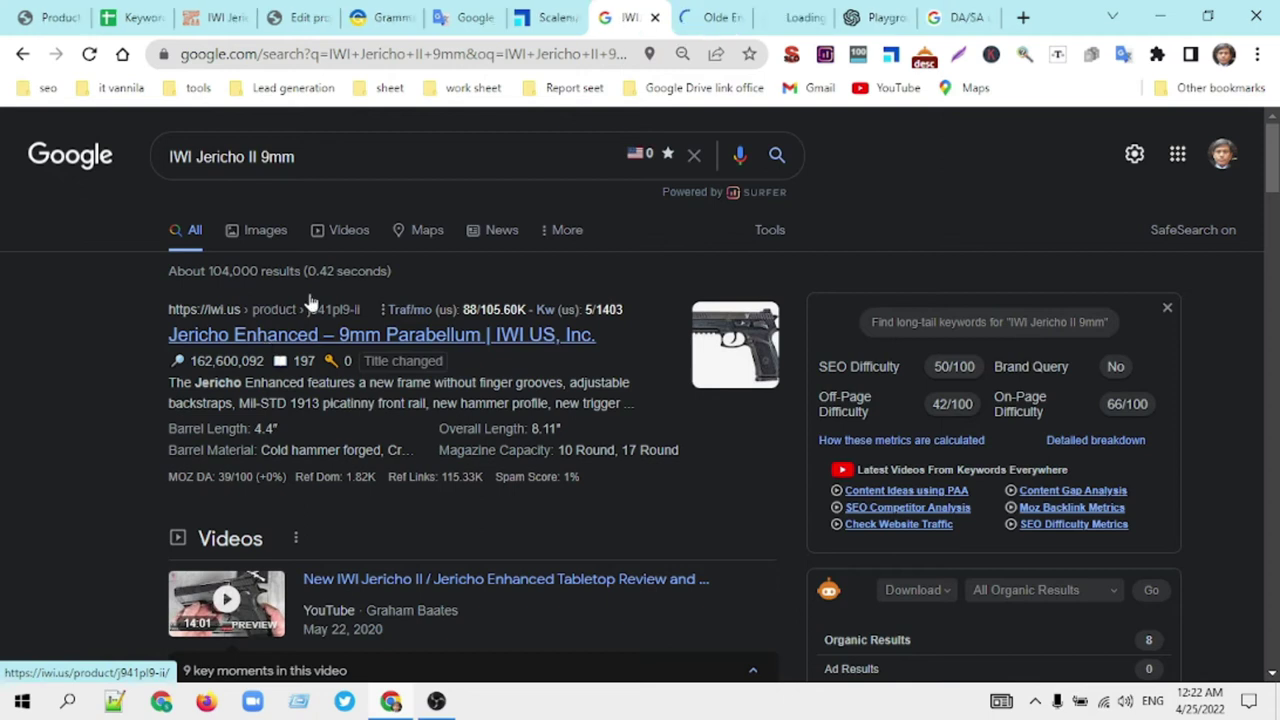
left_click(797, 20)
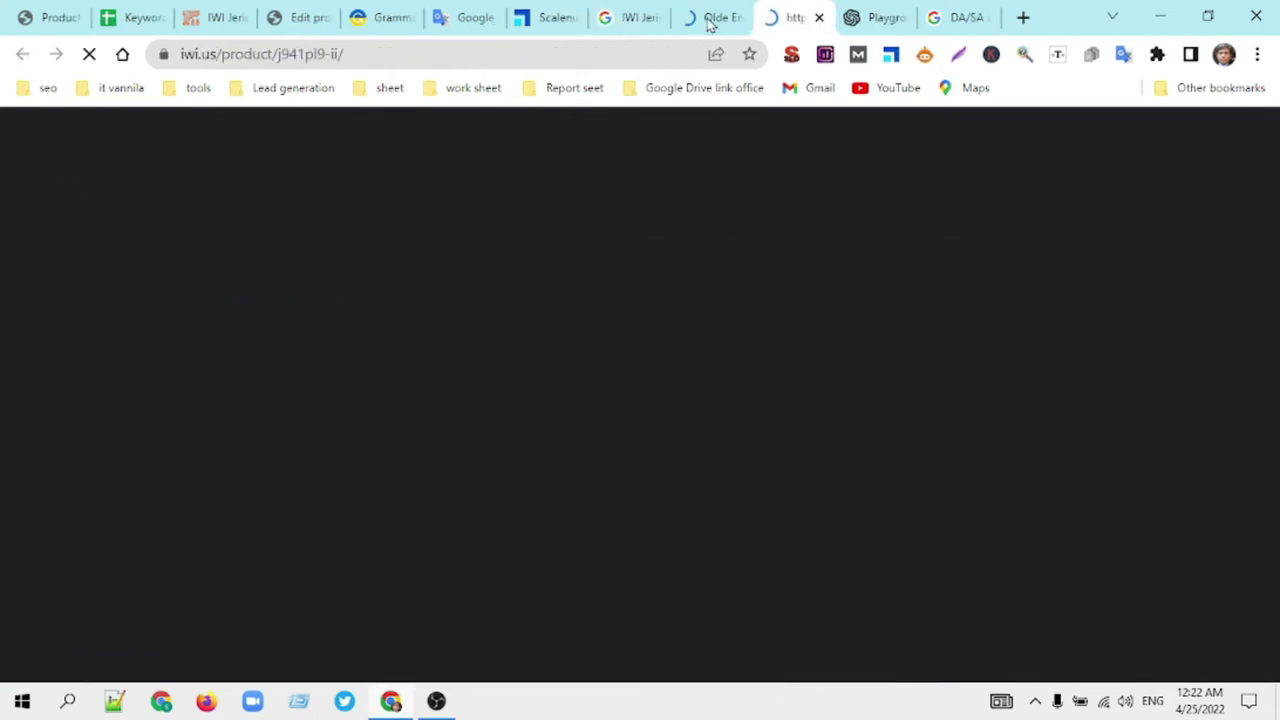
left_click(710, 20)
scroll(848, 355, "down", 3)
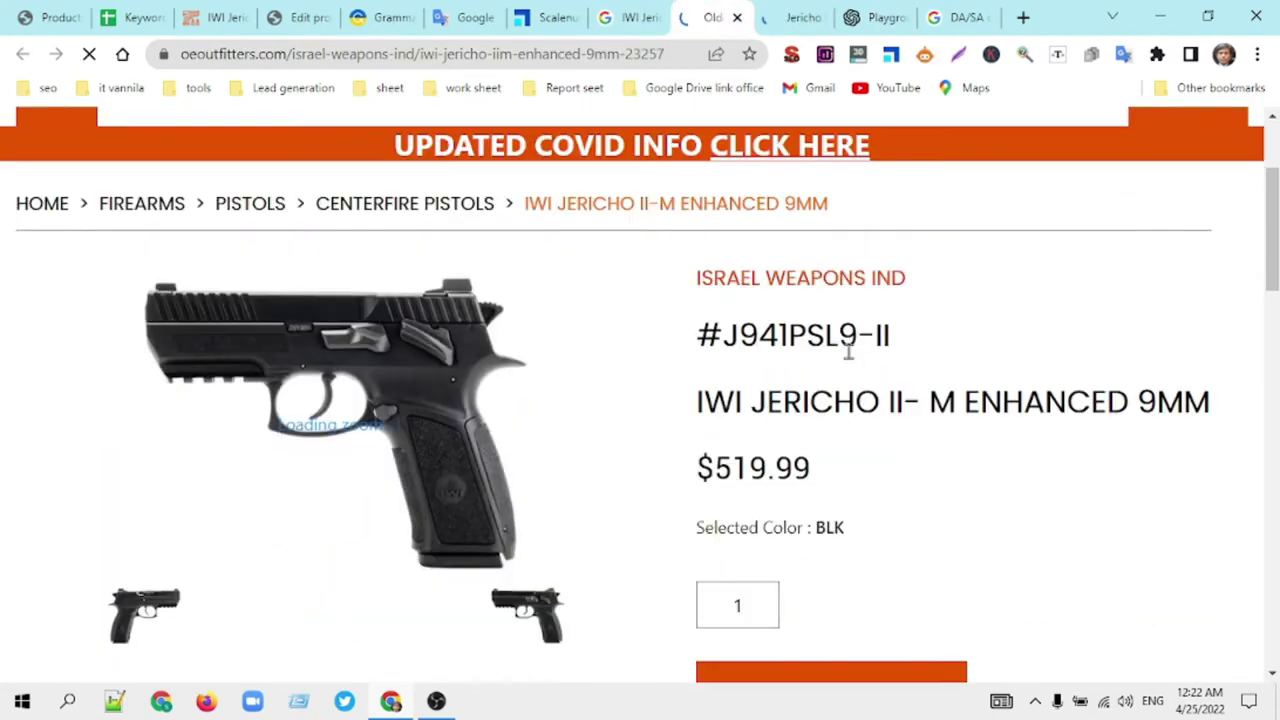
Step: Copy the "Technical Specs" and "Additional Features" sections from the oeoutfitters product page
scroll(848, 360, "down", 6)
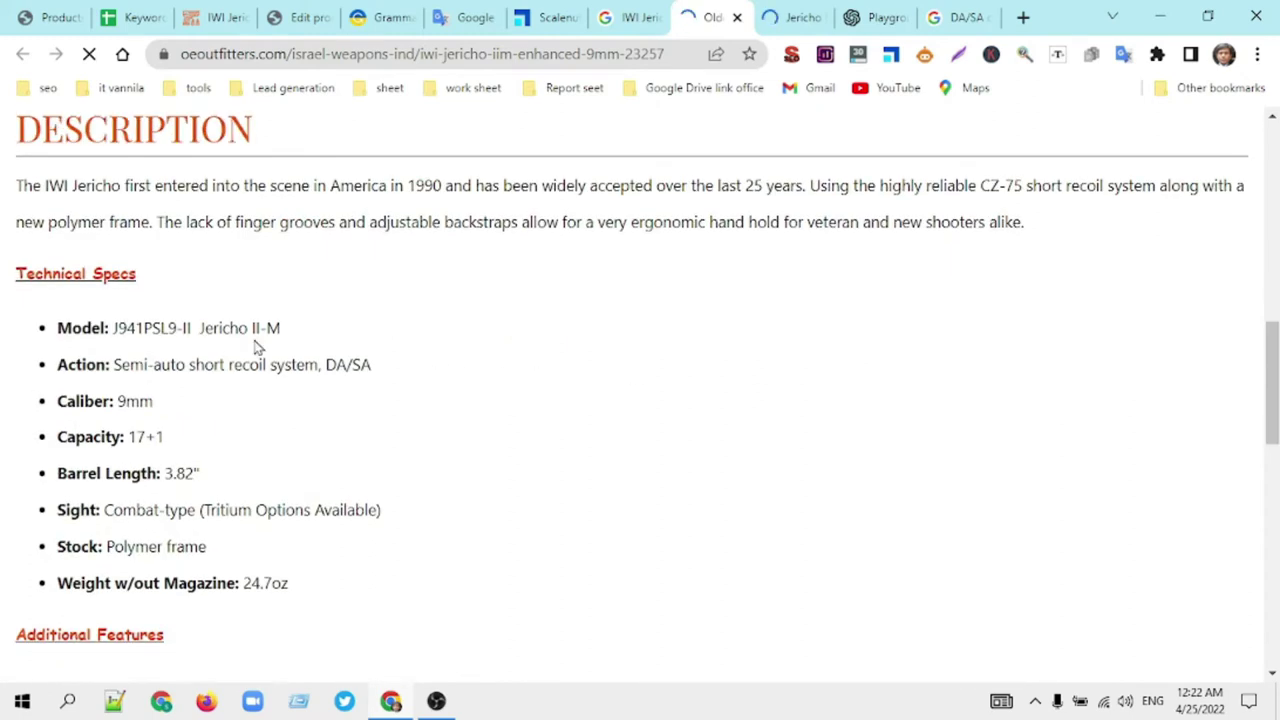
scroll(223, 290, "down", 1)
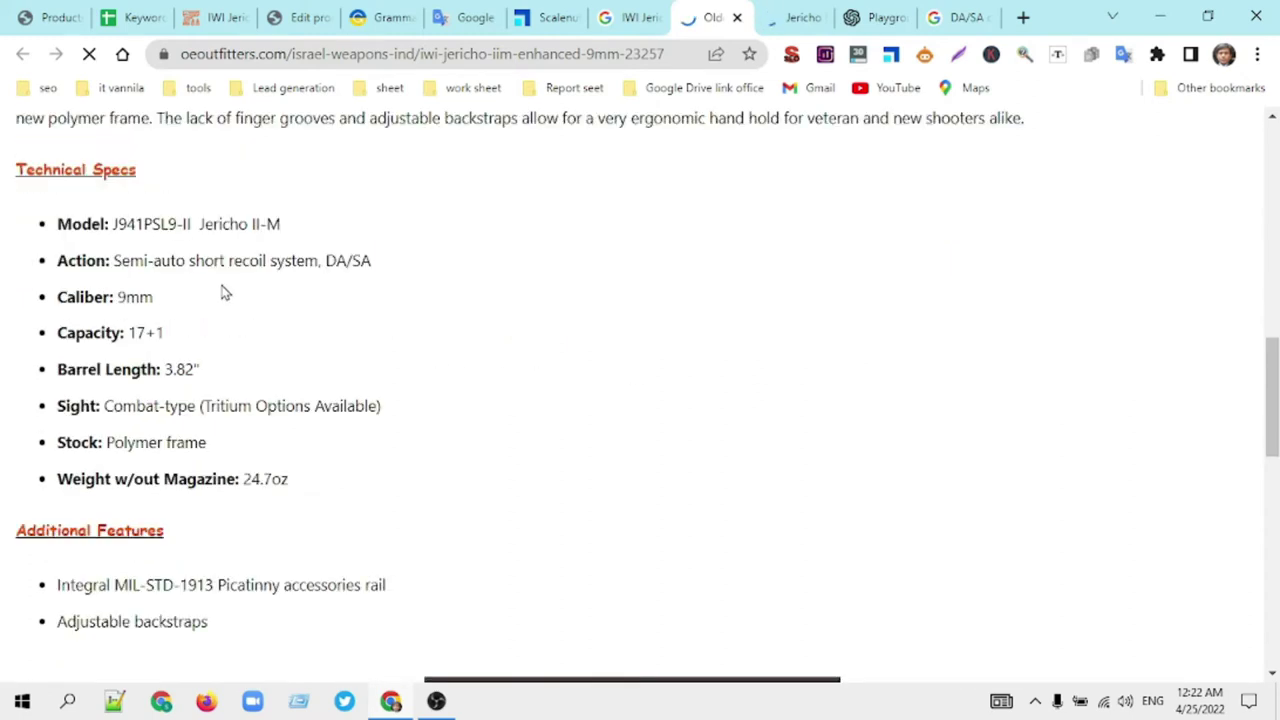
scroll(223, 290, "down", 2)
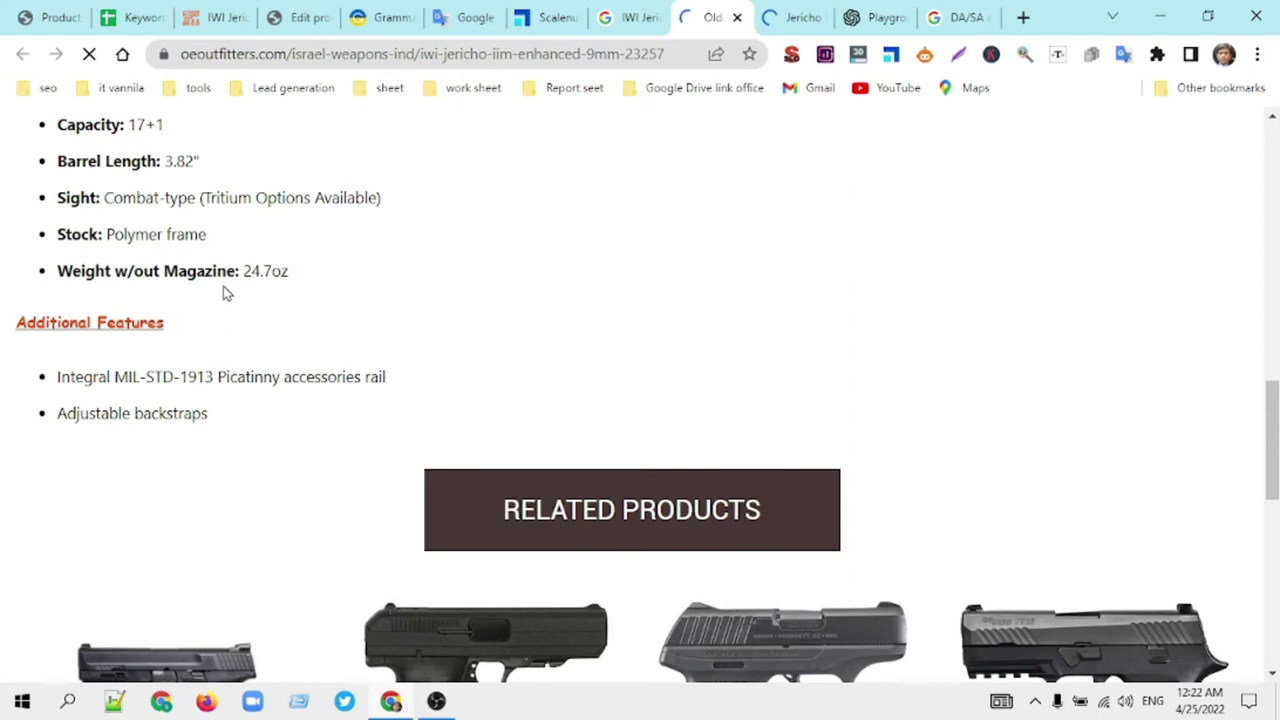
scroll(280, 298, "up", 3)
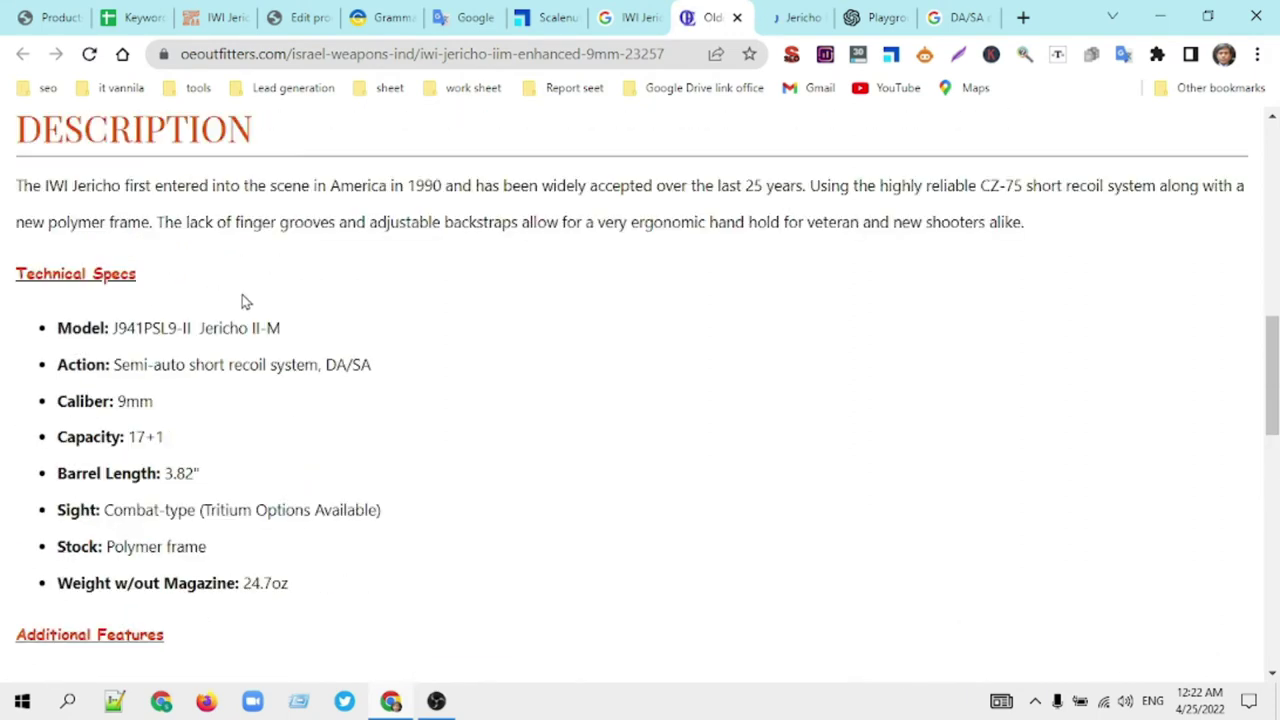
scroll(309, 274, "up", 1)
scroll(300, 270, "down", 2)
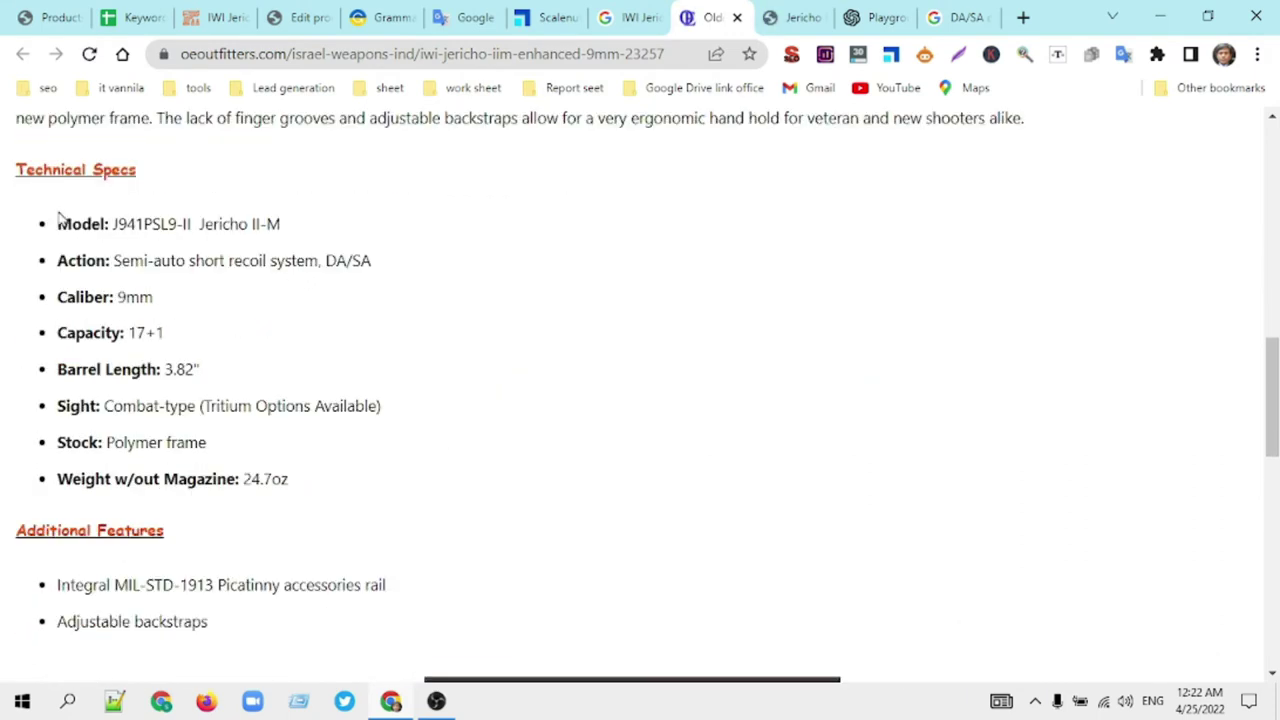
left_click_drag(14, 166, 238, 626)
key("ctrl+c")
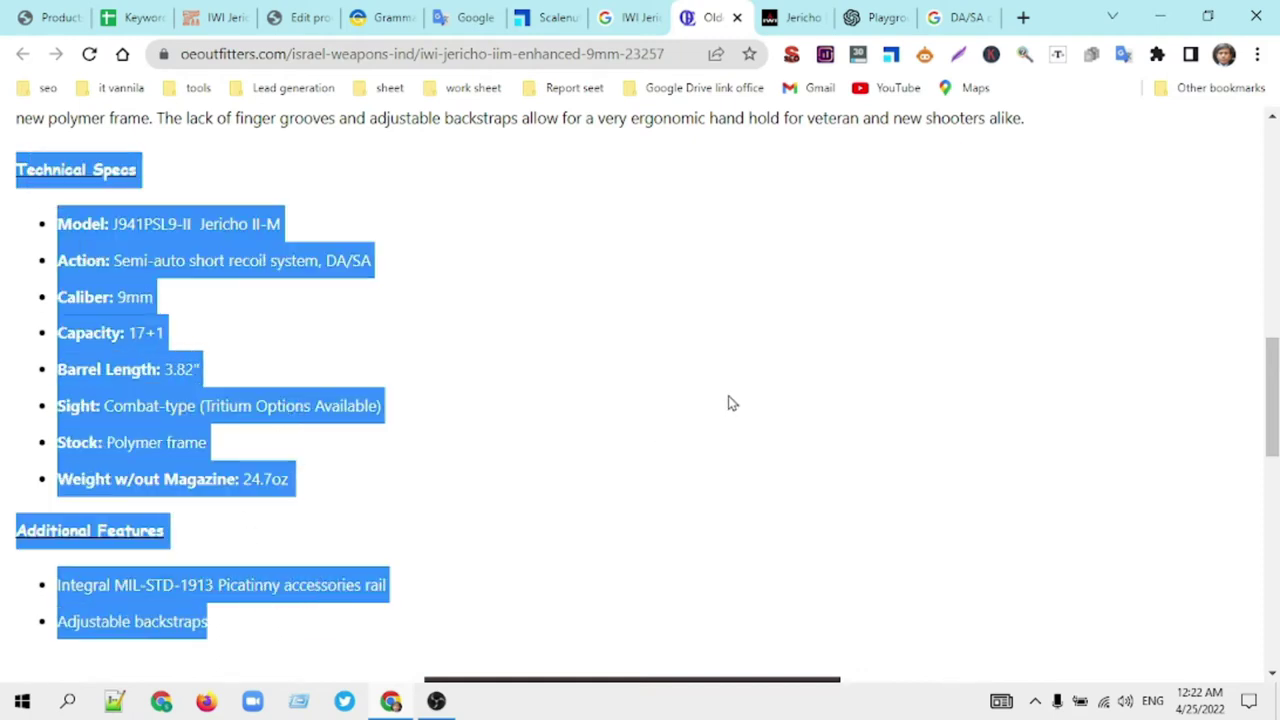
Step: Replace the Google Translate source text with the copied specs and features, and copy the resulting plain text
left_click(471, 22)
left_click(400, 22)
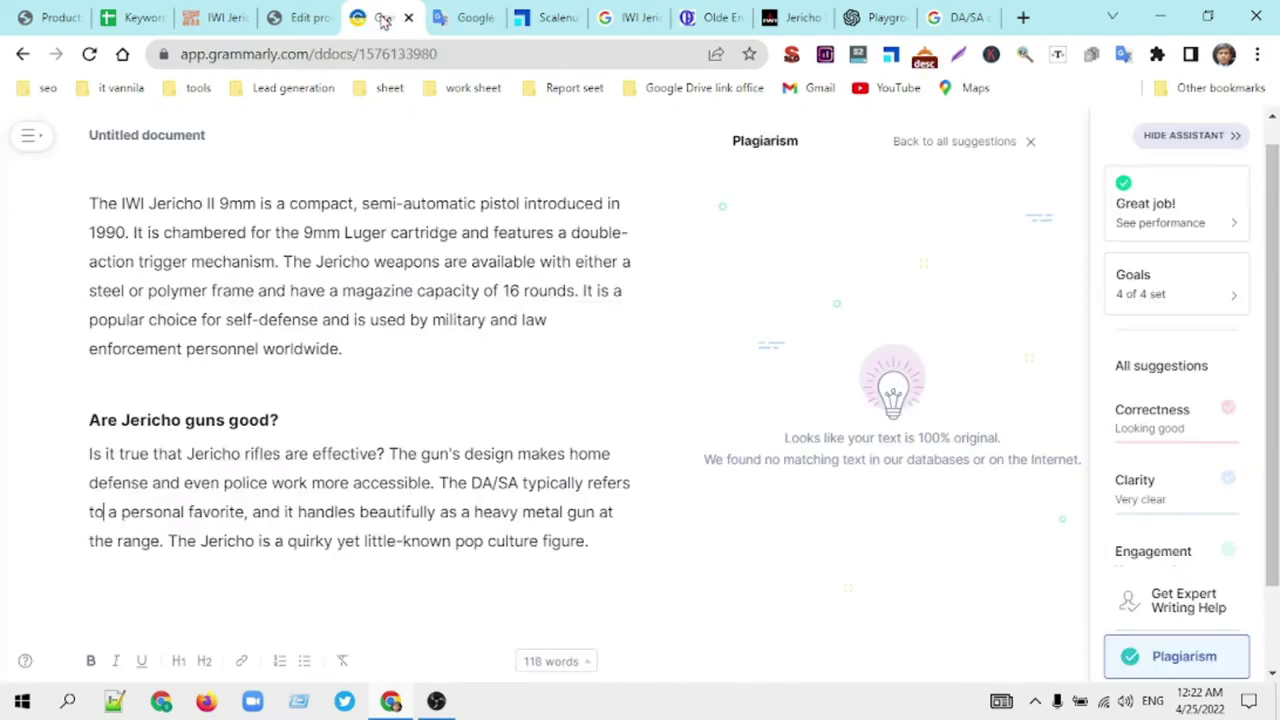
left_click(470, 18)
left_click(166, 349)
key("ctrl+a")
key("ctrl+v")
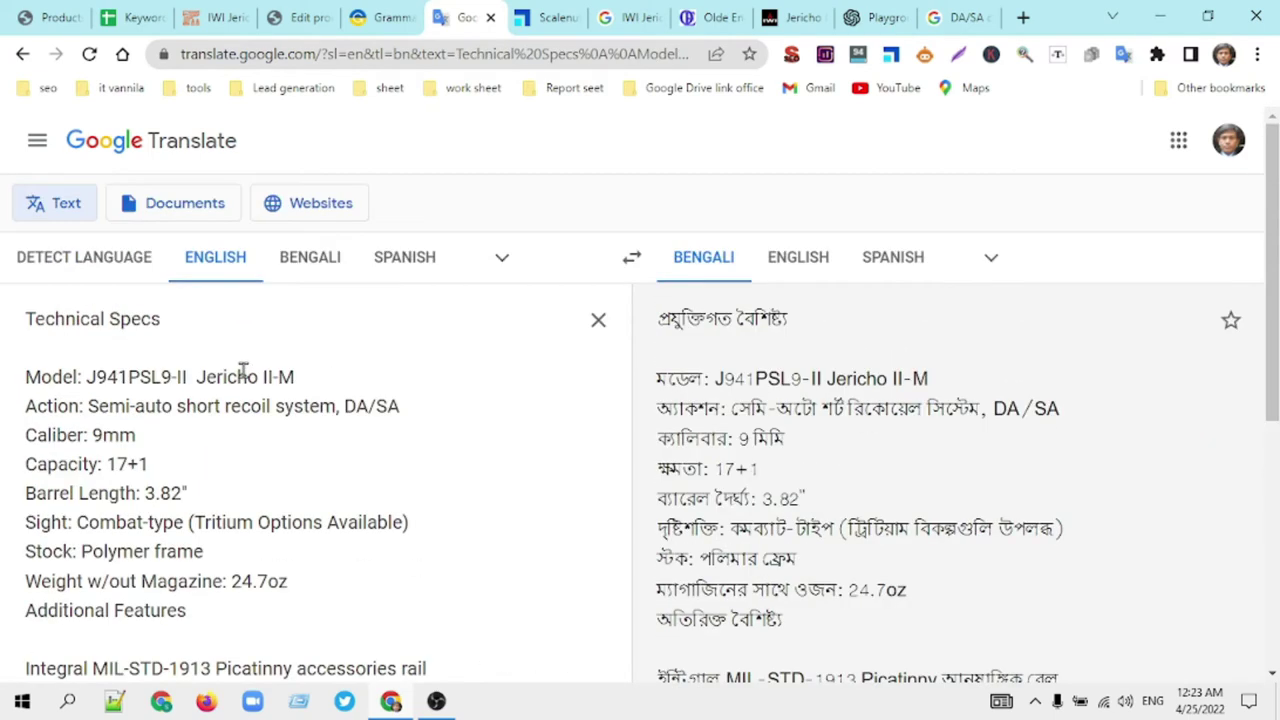
scroll(214, 365, "down", 1)
key("ctrl+a")
key("ctrl+c")
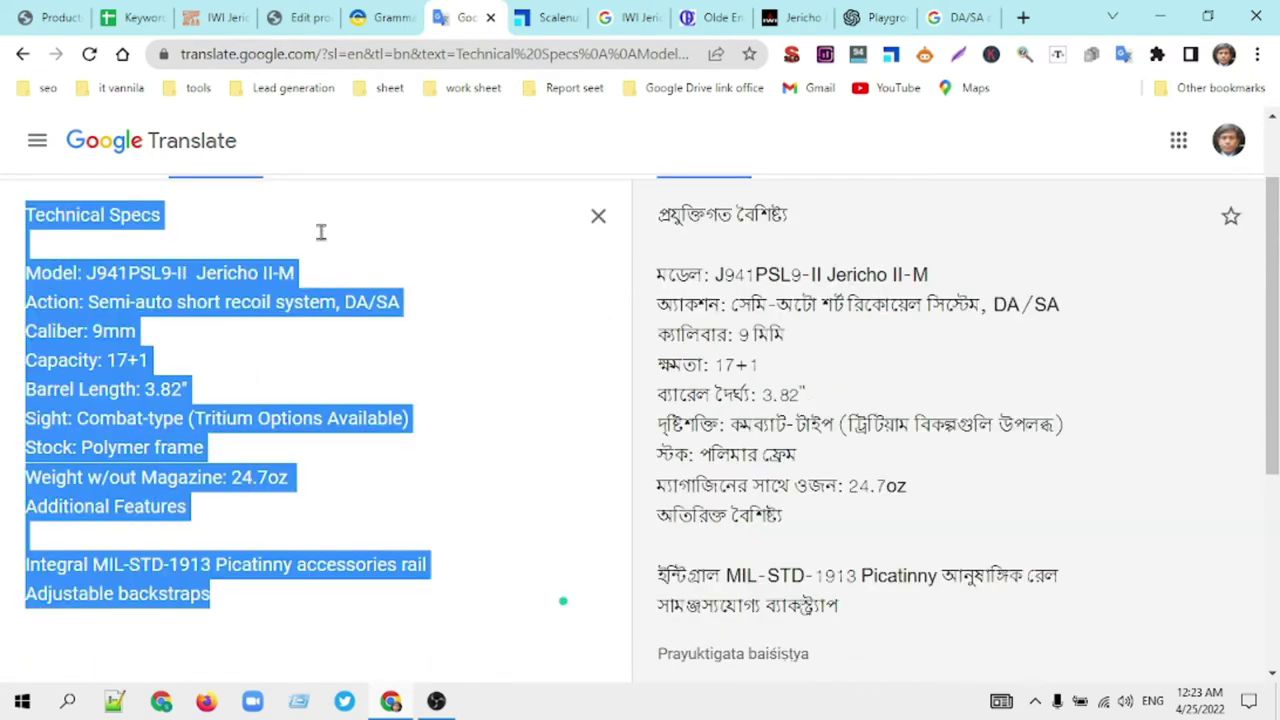
Step: Paste the specs and features below the last paragraph of the Grammarly document and remove the blank line under "Technical Specs"
left_click(380, 18)
scroll(409, 368, "down", 1)
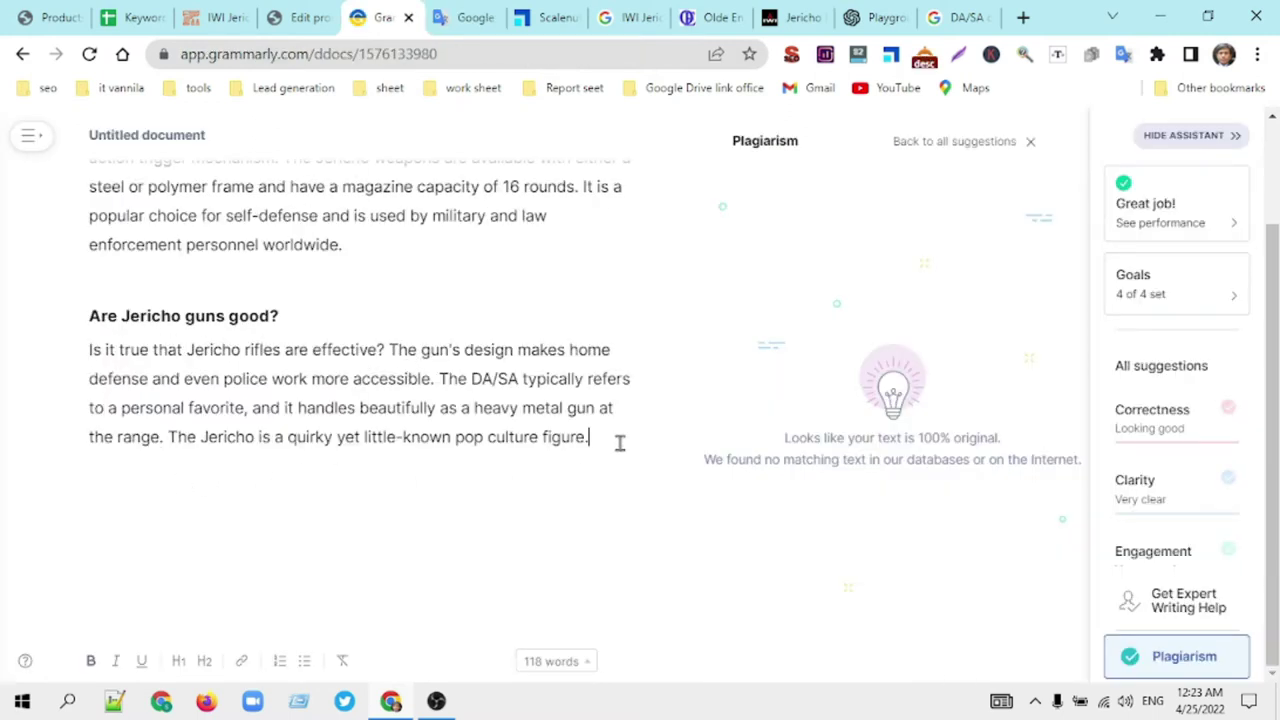
key("Return")
key("Return")
key("ctrl+v")
scroll(214, 423, "down", 1)
scroll(223, 423, "up", 2)
left_click(106, 331)
key("BackSpace")
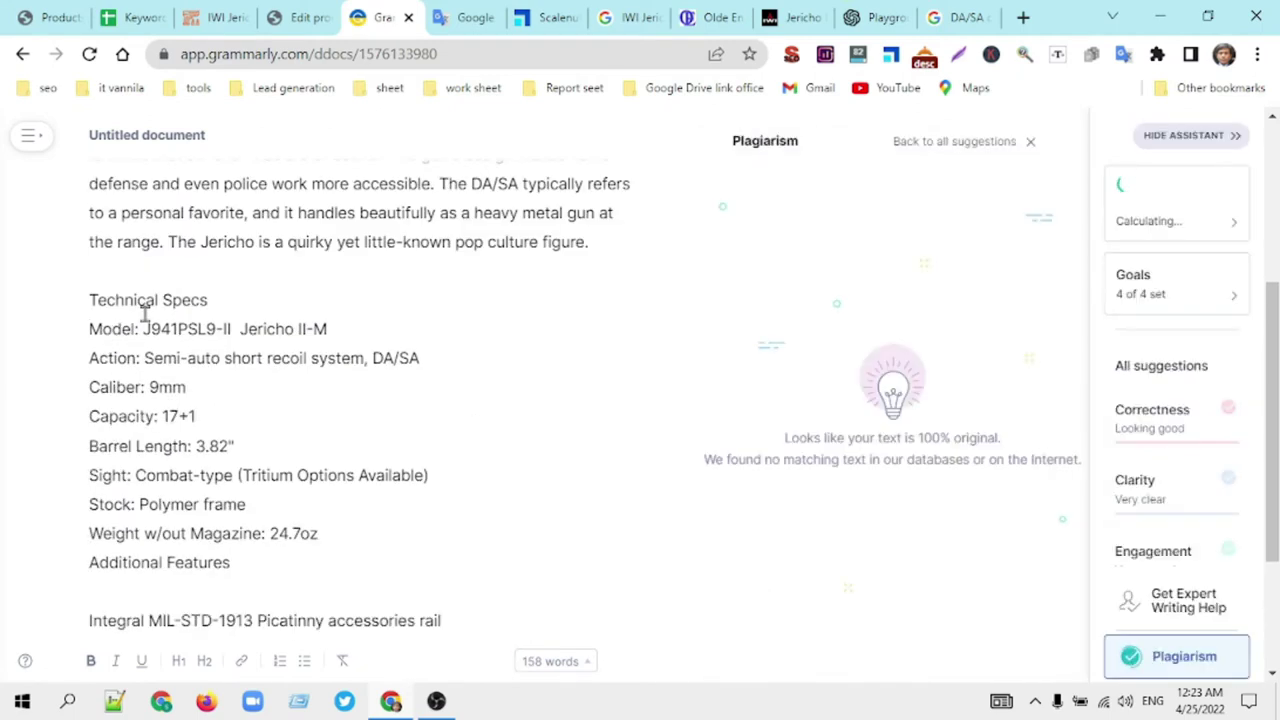
Step: Make the "Technical Specs" heading bold in the Grammarly document
triple_click(146, 300)
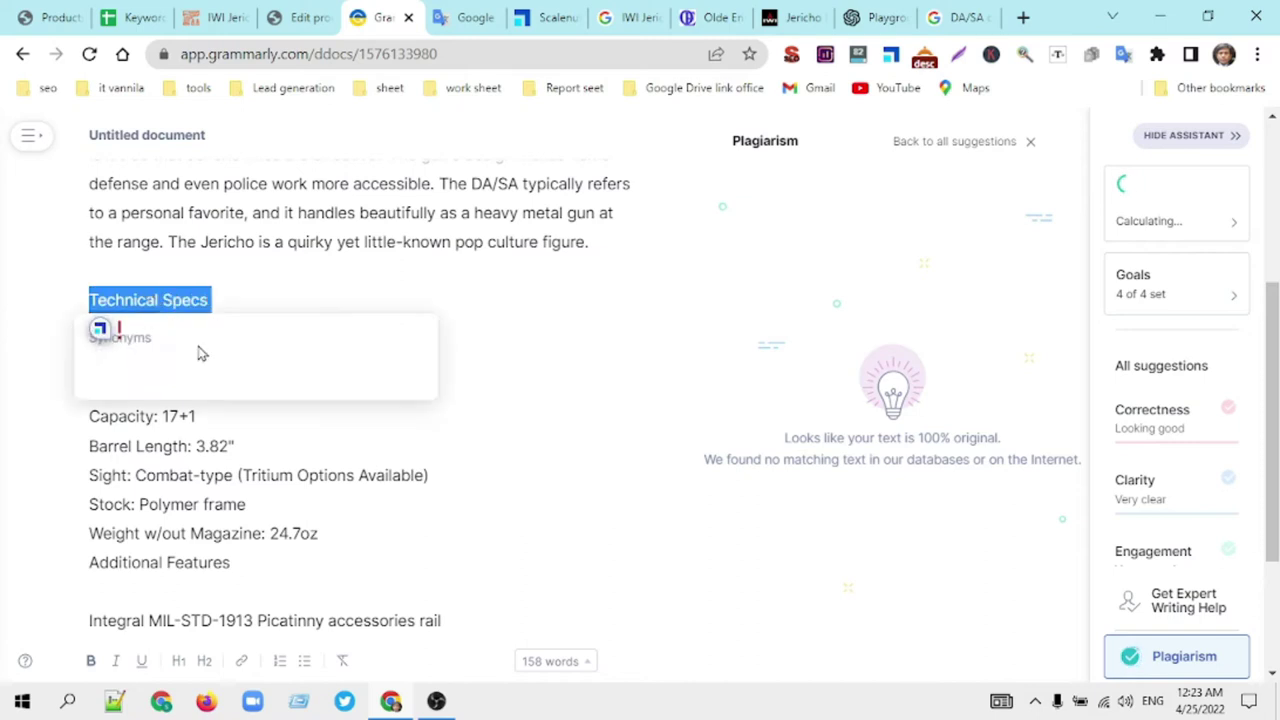
left_click(91, 661)
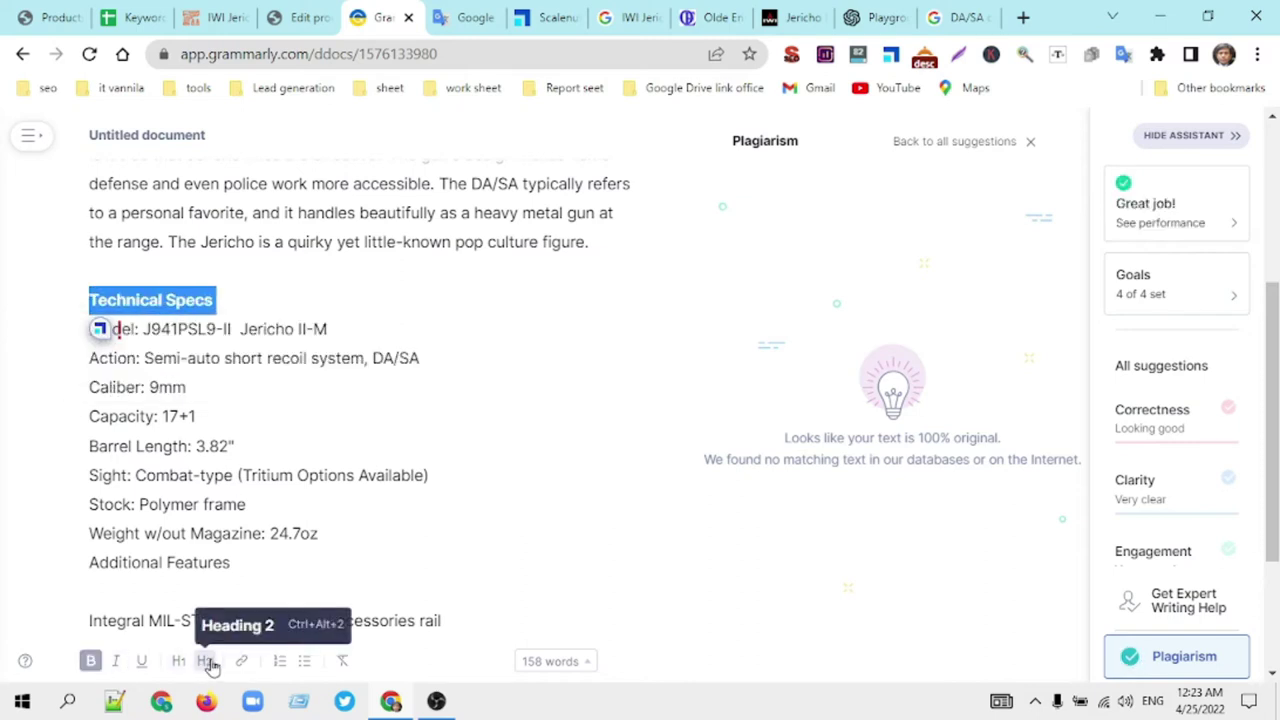
left_click(201, 477)
Step: Insert a blank line after the "Weight w/out Magazine" line and make the "Additional Features" heading bold
scroll(295, 471, "down", 2)
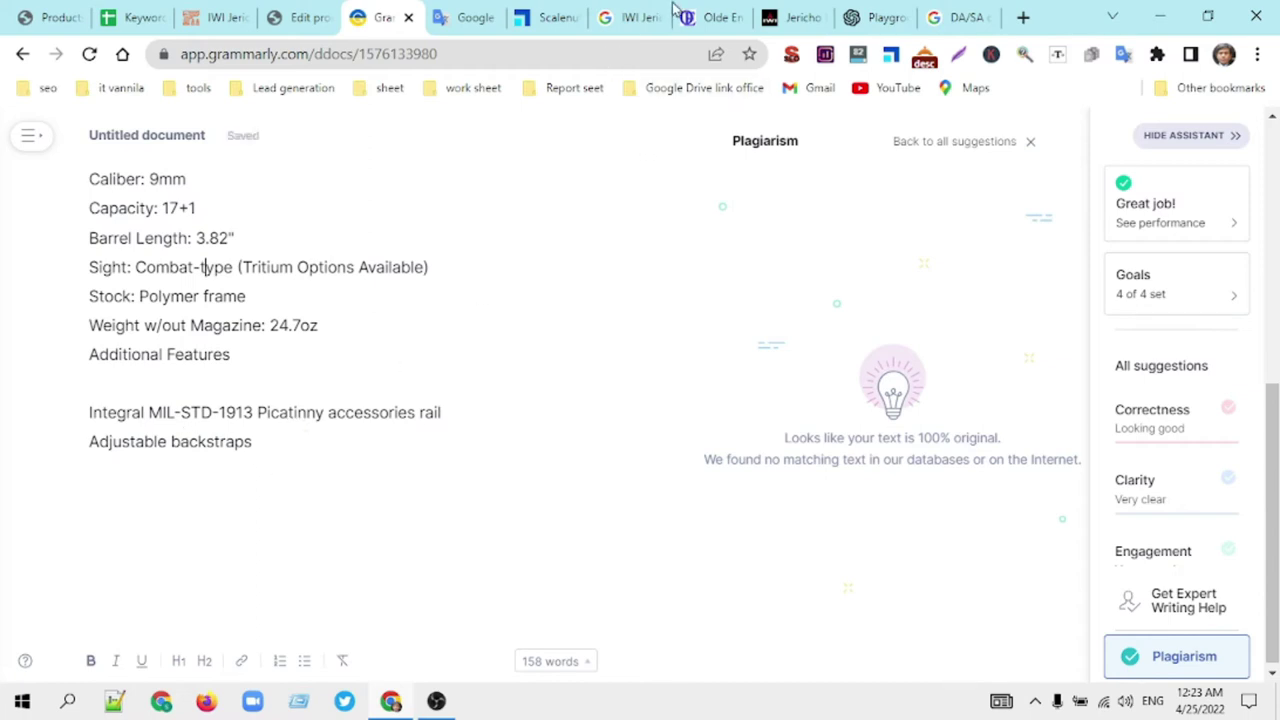
left_click(722, 20)
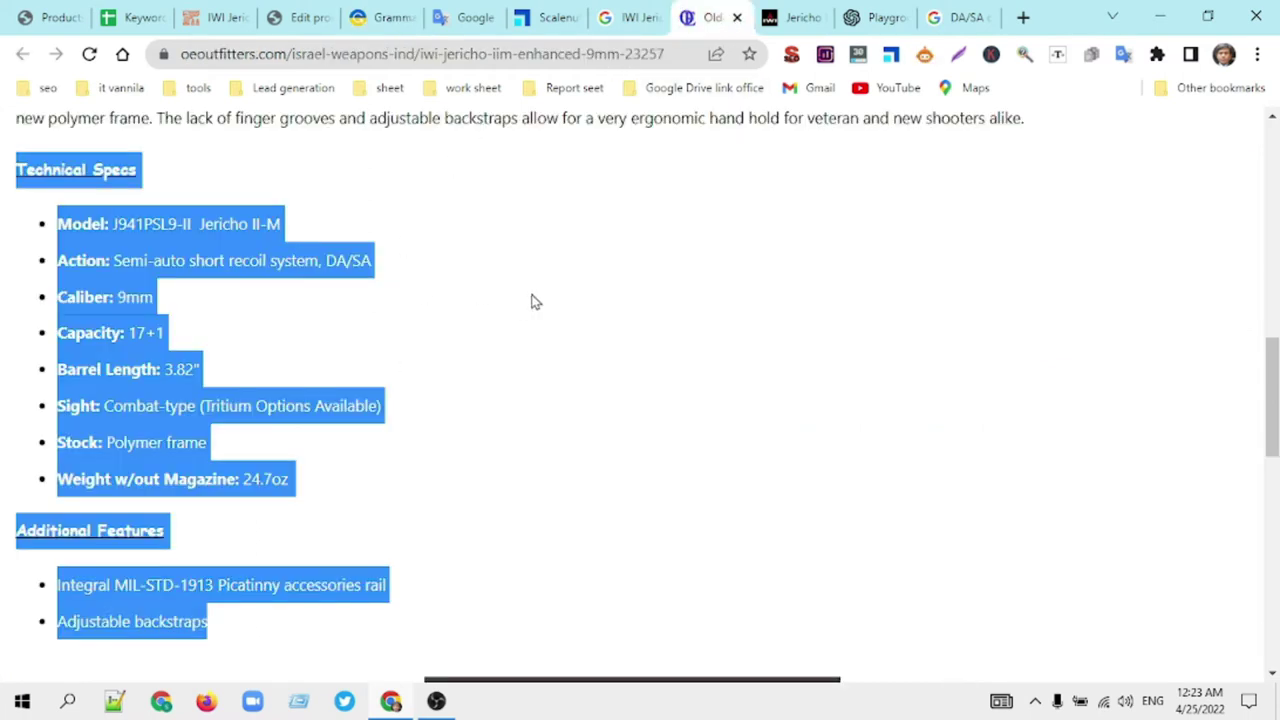
left_click(531, 301)
left_click(383, 17)
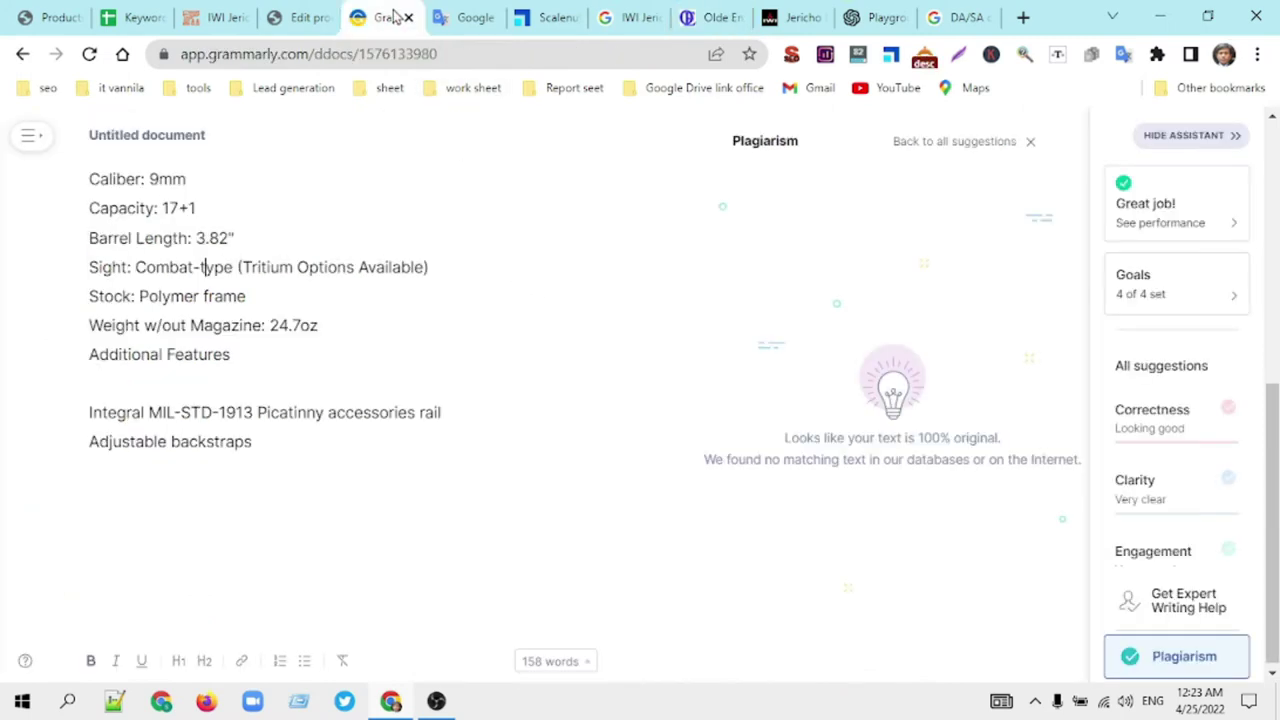
left_click(324, 325)
key("Return")
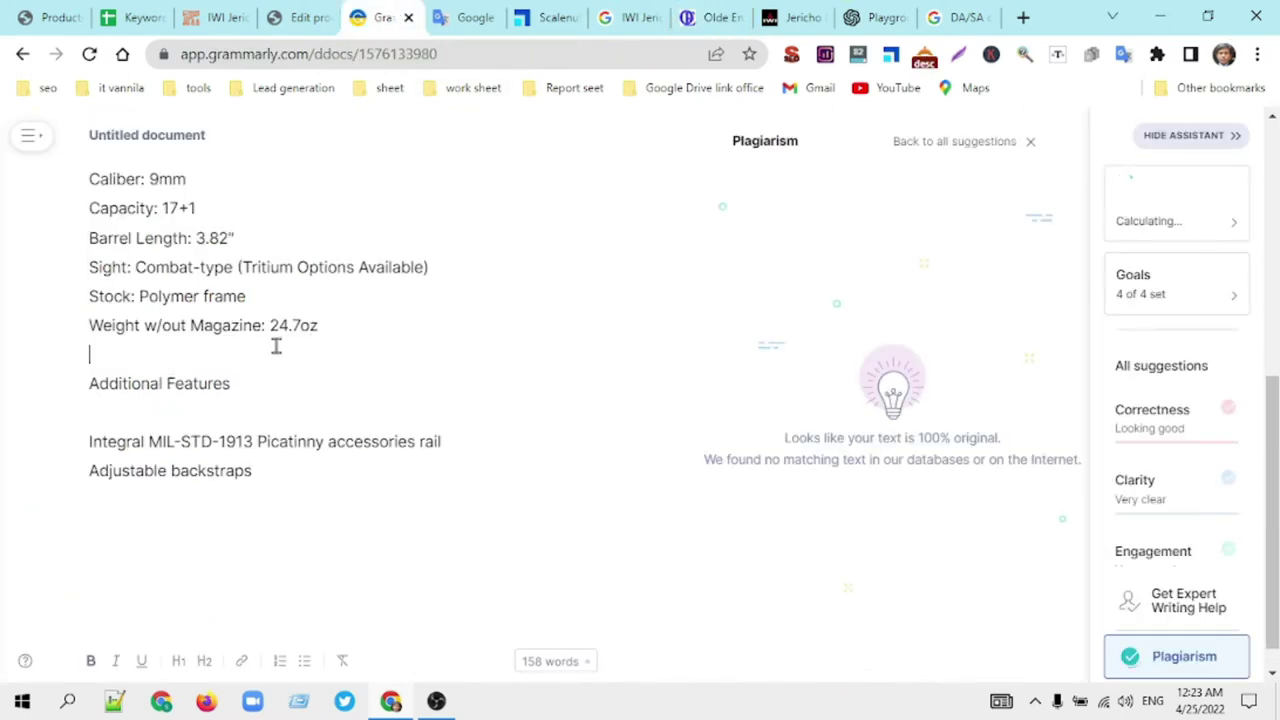
triple_click(129, 383)
scroll(460, 425, "down", 3)
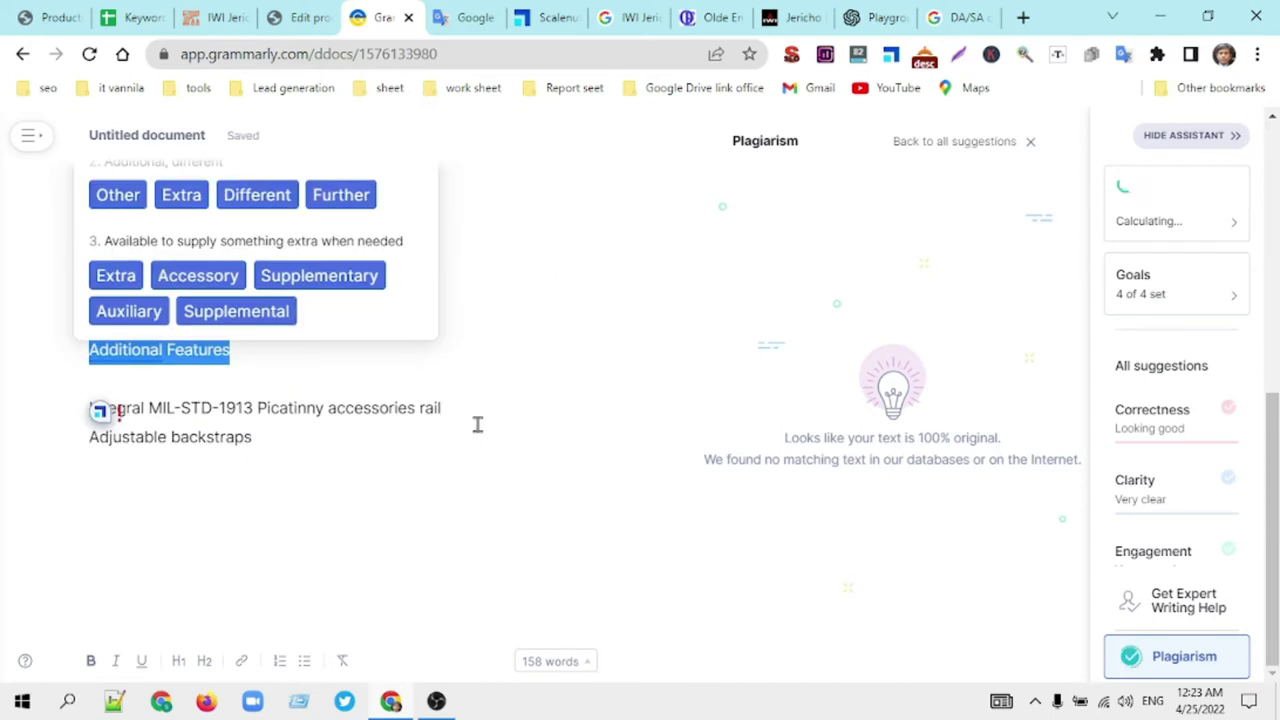
left_click(90, 661)
left_click(209, 434)
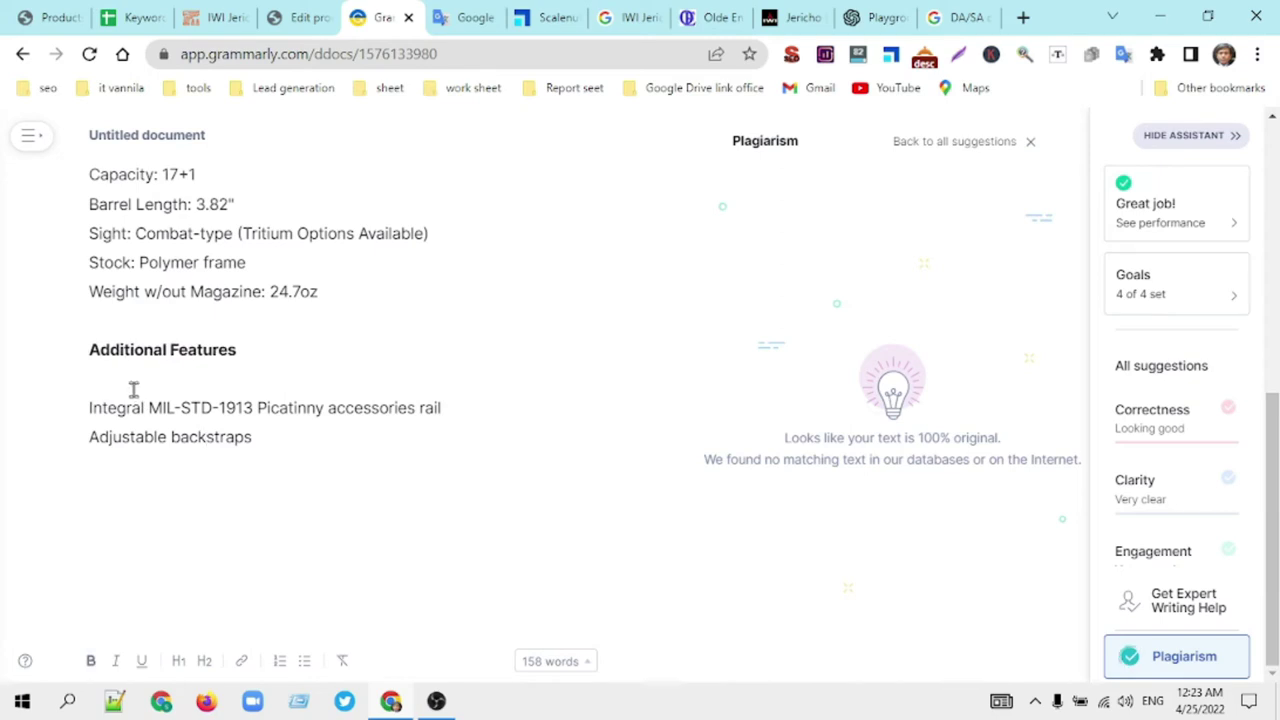
Step: Format the two additional feature lines and the technical spec lines from Model to Weight as bulleted lists
left_click_drag(265, 436, 72, 408)
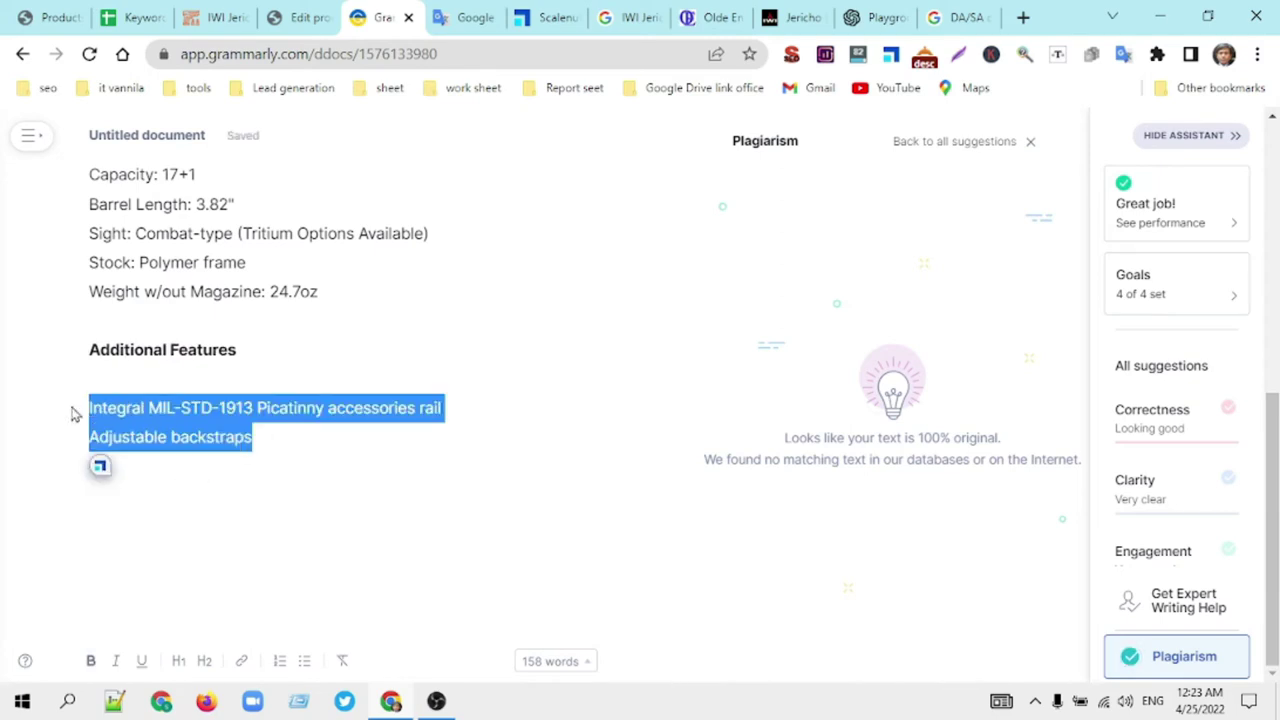
left_click(304, 661)
scroll(278, 492, "up", 2)
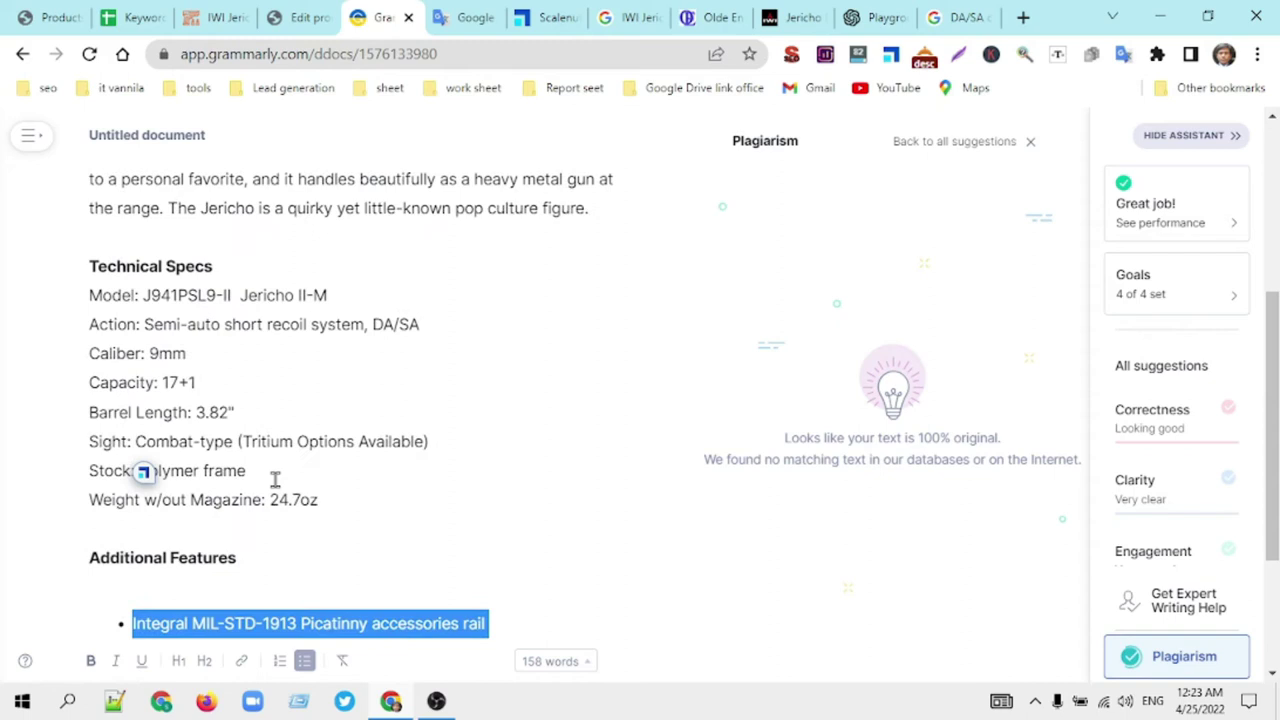
left_click(320, 497)
left_click_drag(257, 470, 95, 297)
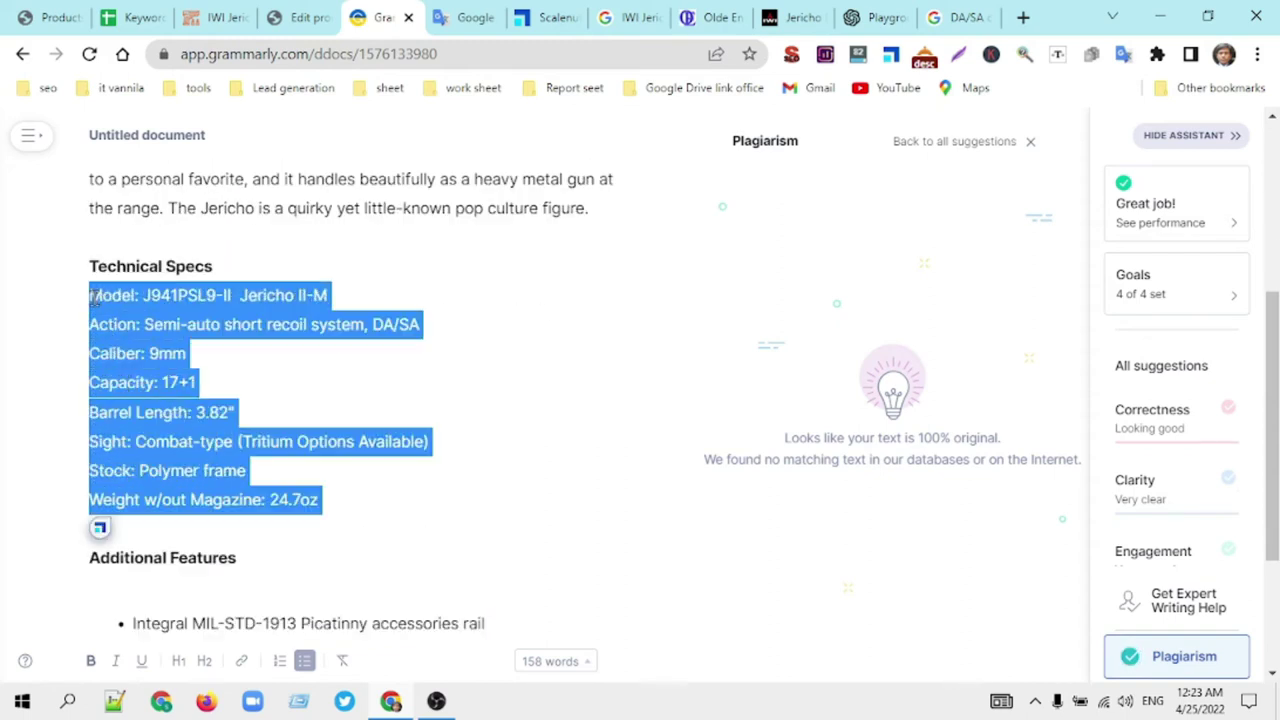
left_click(305, 662)
left_click(309, 441)
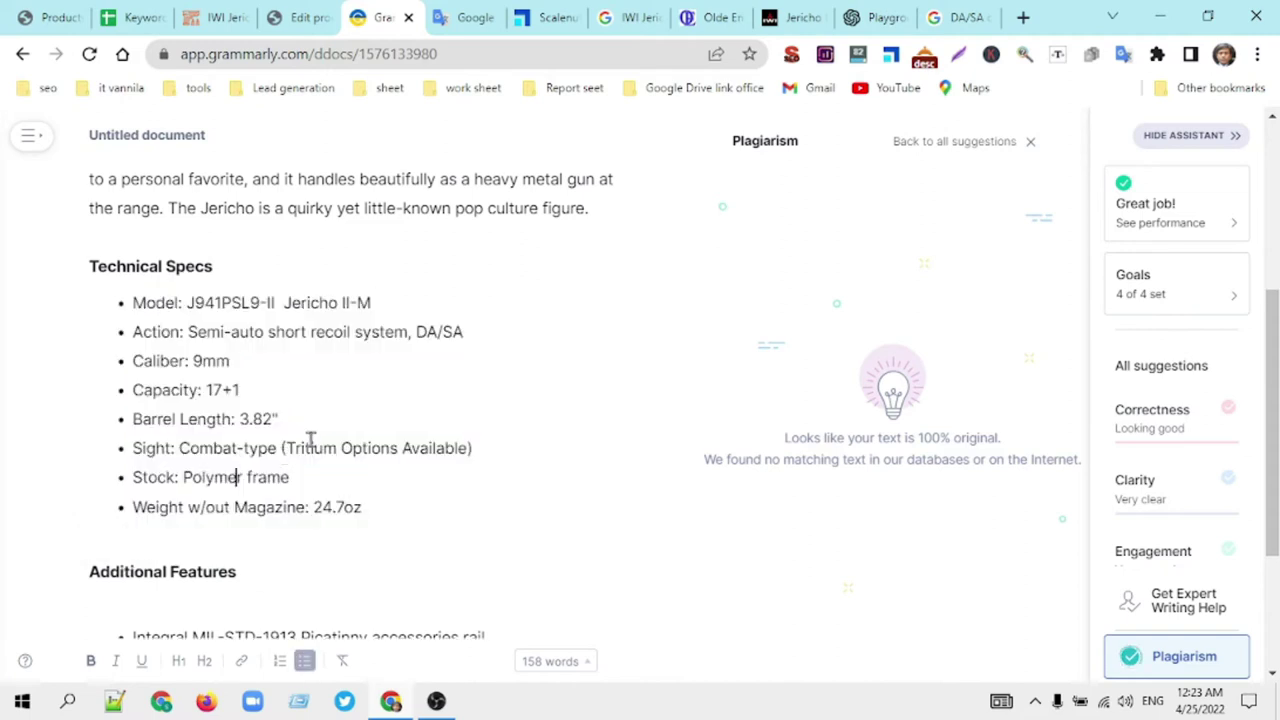
Step: Copy the whole Grammarly document and paste it over the description paragraph below the heading in the WordPress product editor
scroll(352, 383, "up", 4)
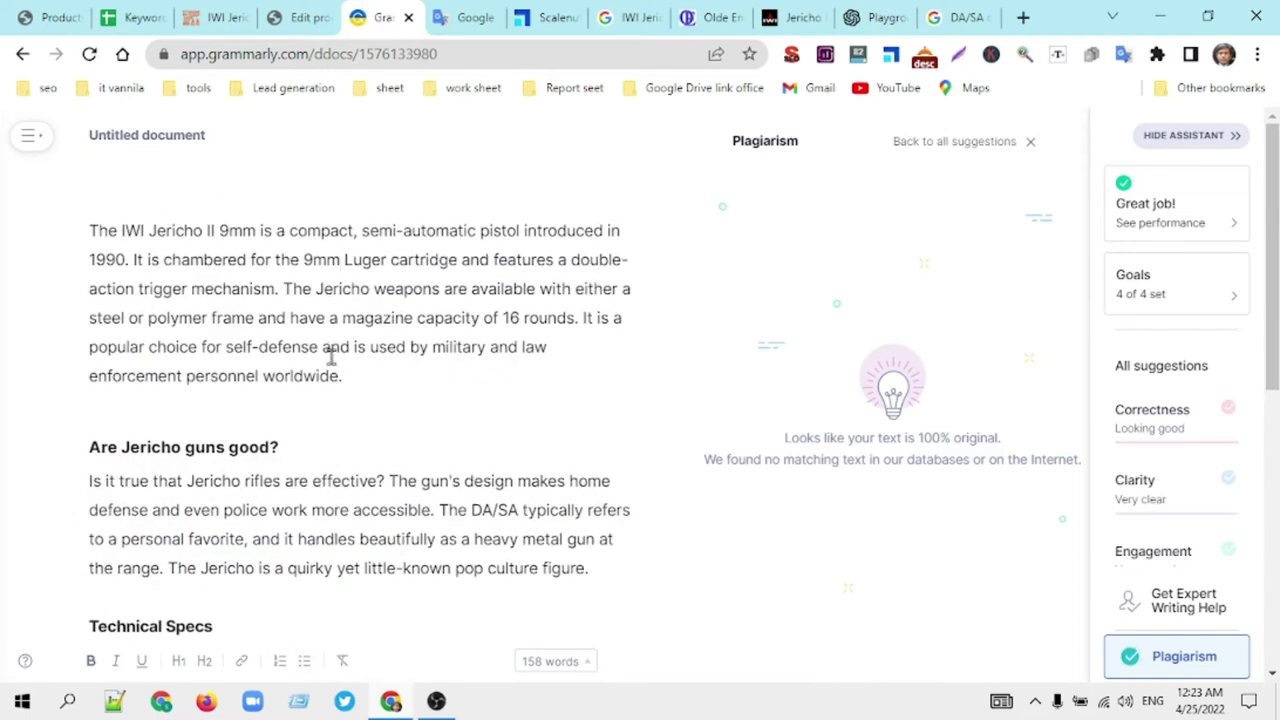
key("ctrl+a")
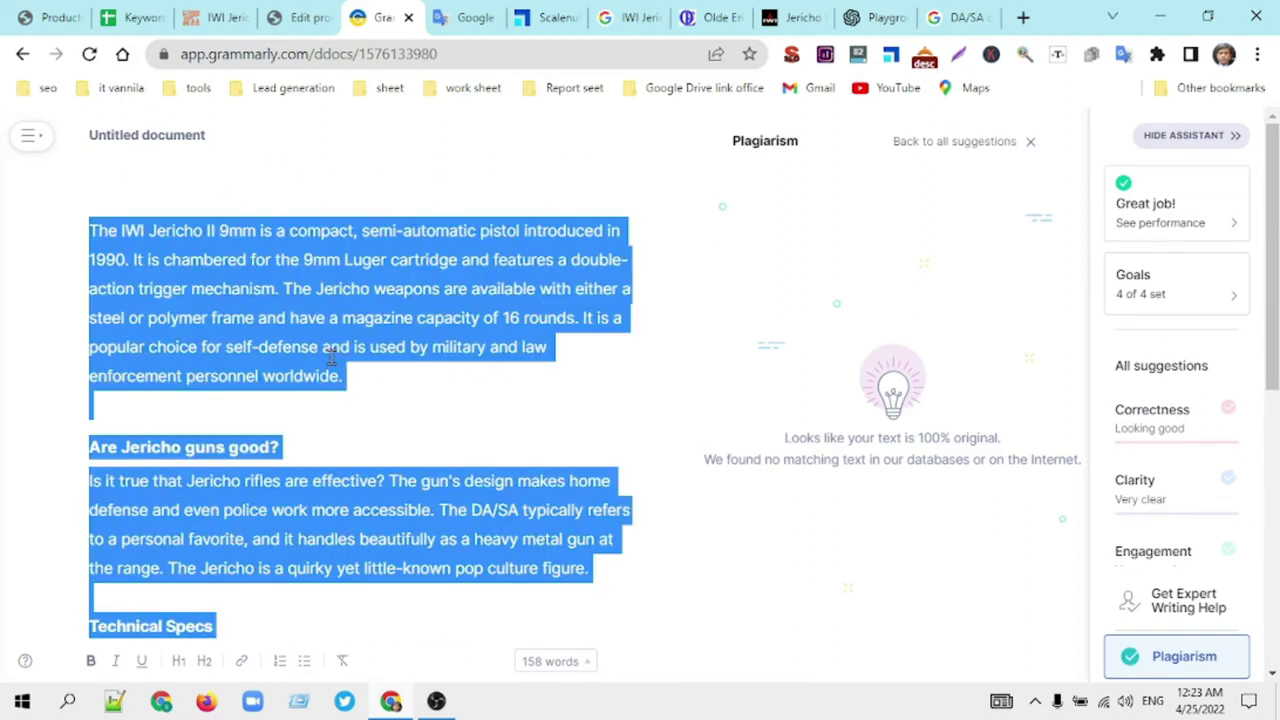
left_click(300, 18)
left_click_drag(700, 368, 200, 300)
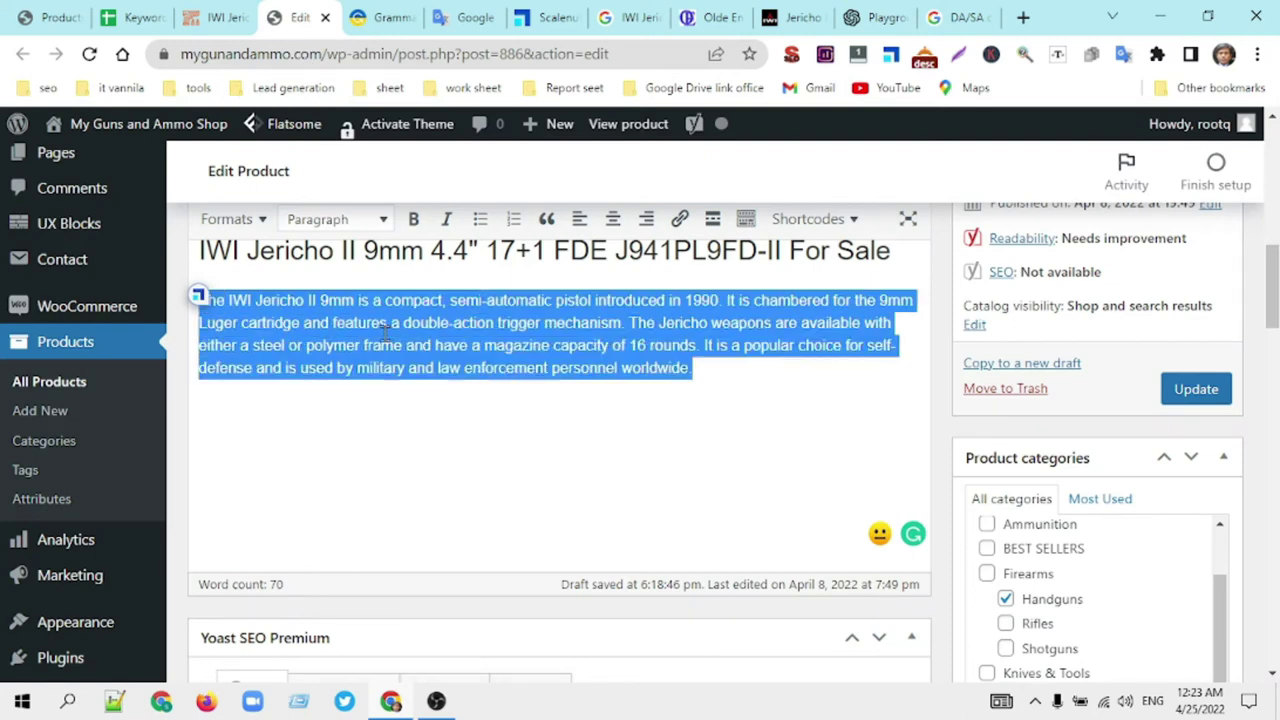
key("ctrl+v")
Step: Review the pasted WordPress description, checking its heading levels, technical specs and additional features lists
scroll(385, 333, "up", 3)
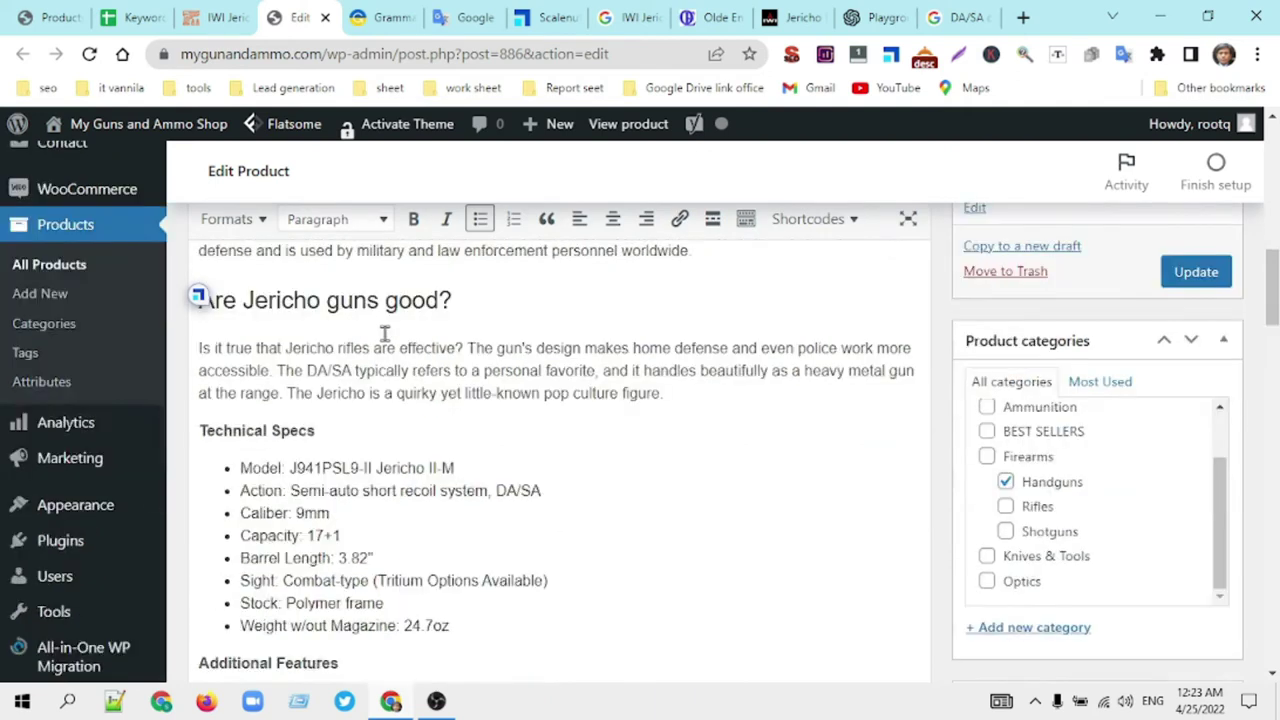
scroll(386, 337, "down", 5)
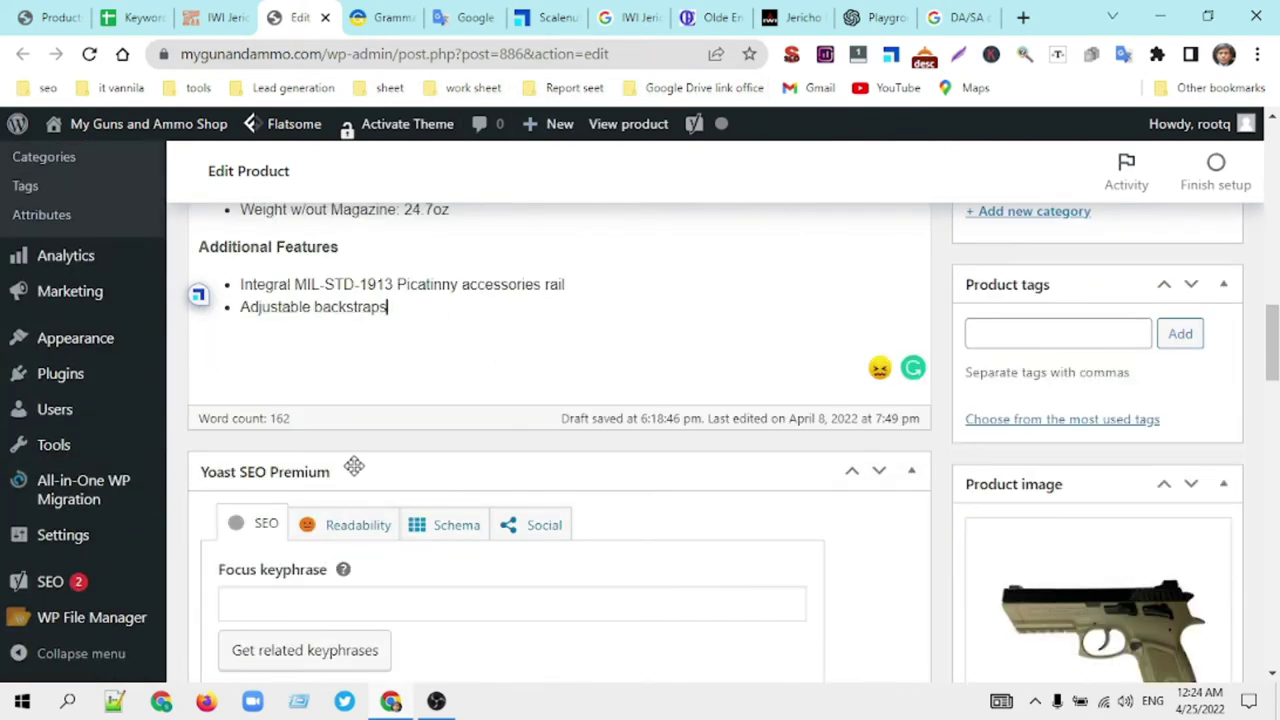
scroll(406, 380, "up", 3)
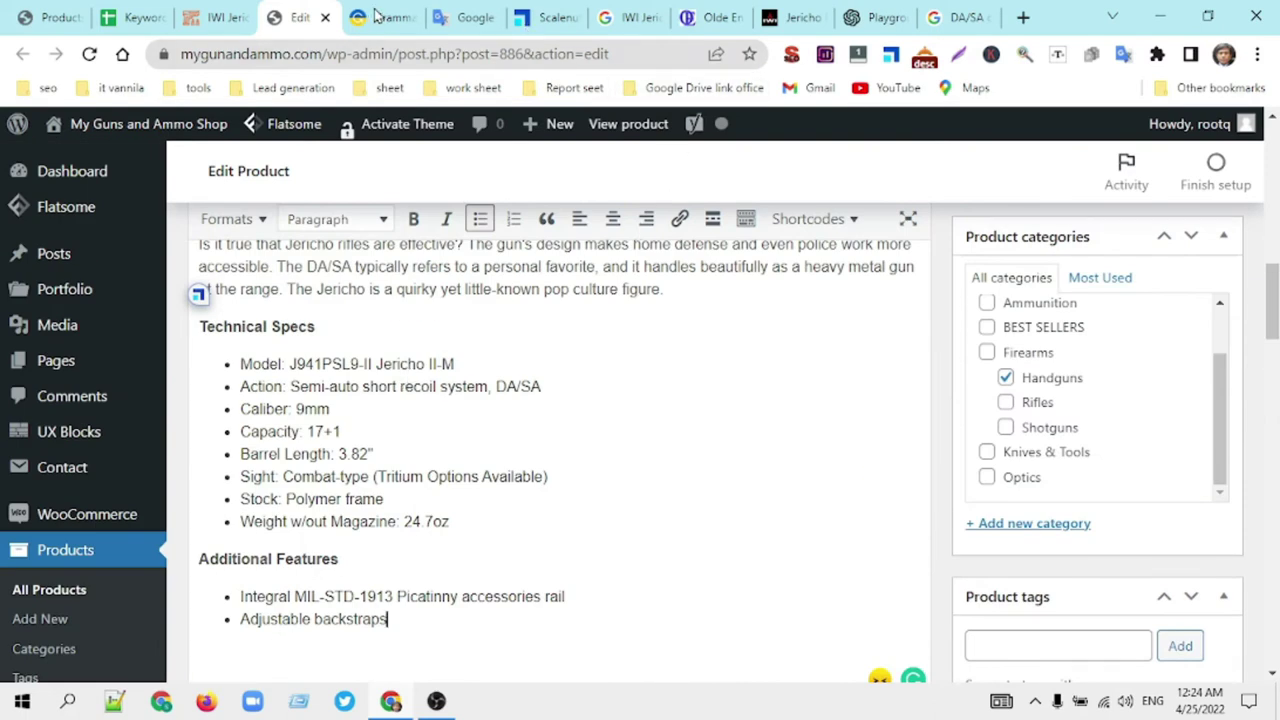
scroll(484, 360, "up", 1)
left_click(340, 302)
scroll(393, 322, "up", 1)
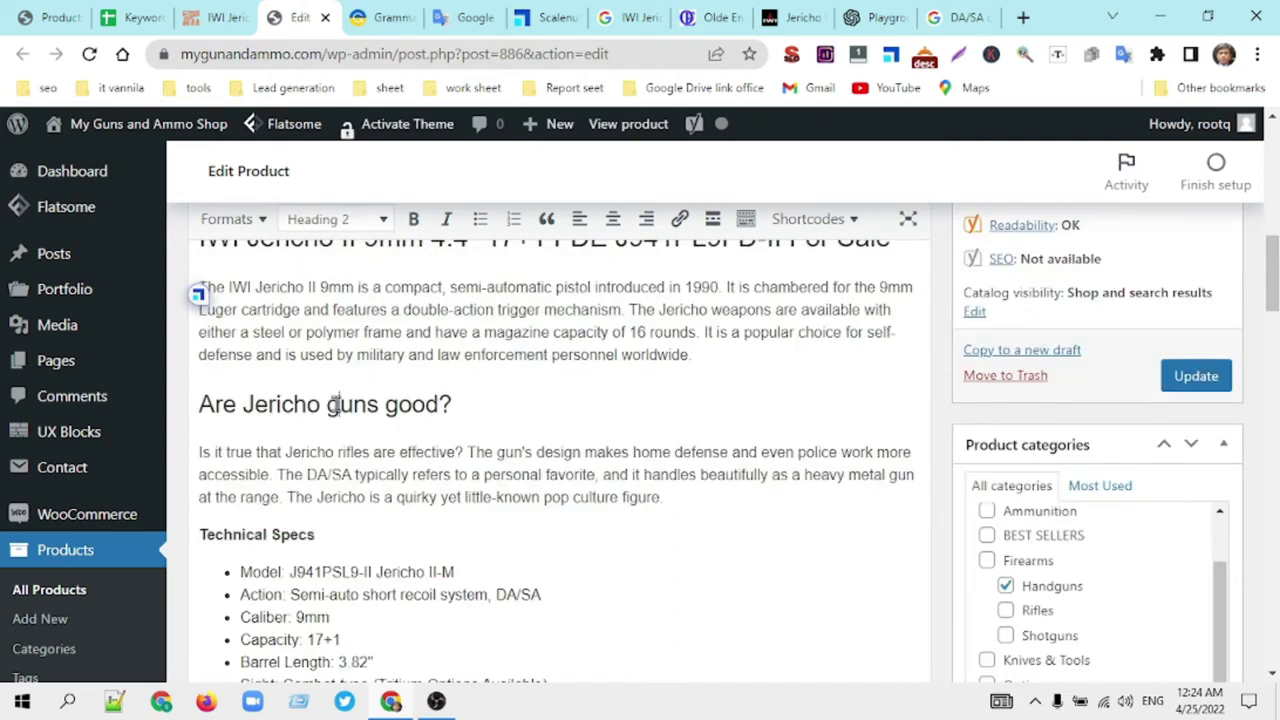
scroll(390, 360, "up", 2)
left_click(363, 445)
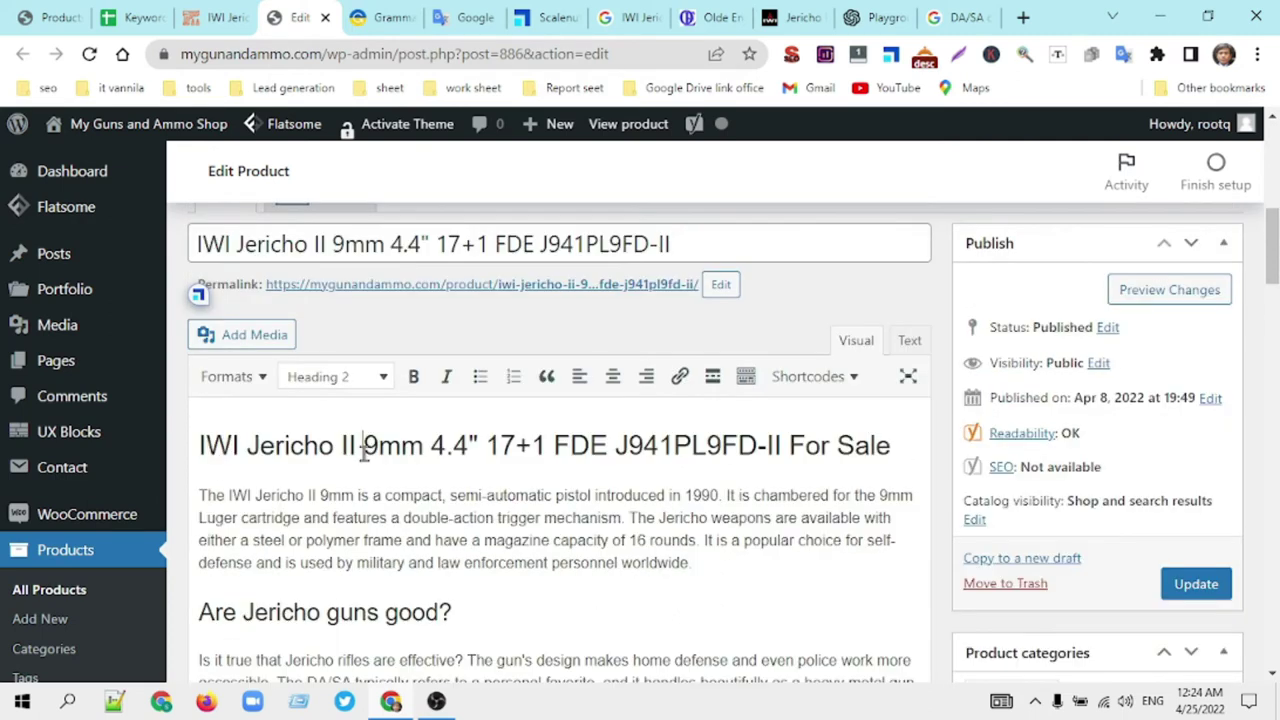
scroll(490, 440, "down", 2)
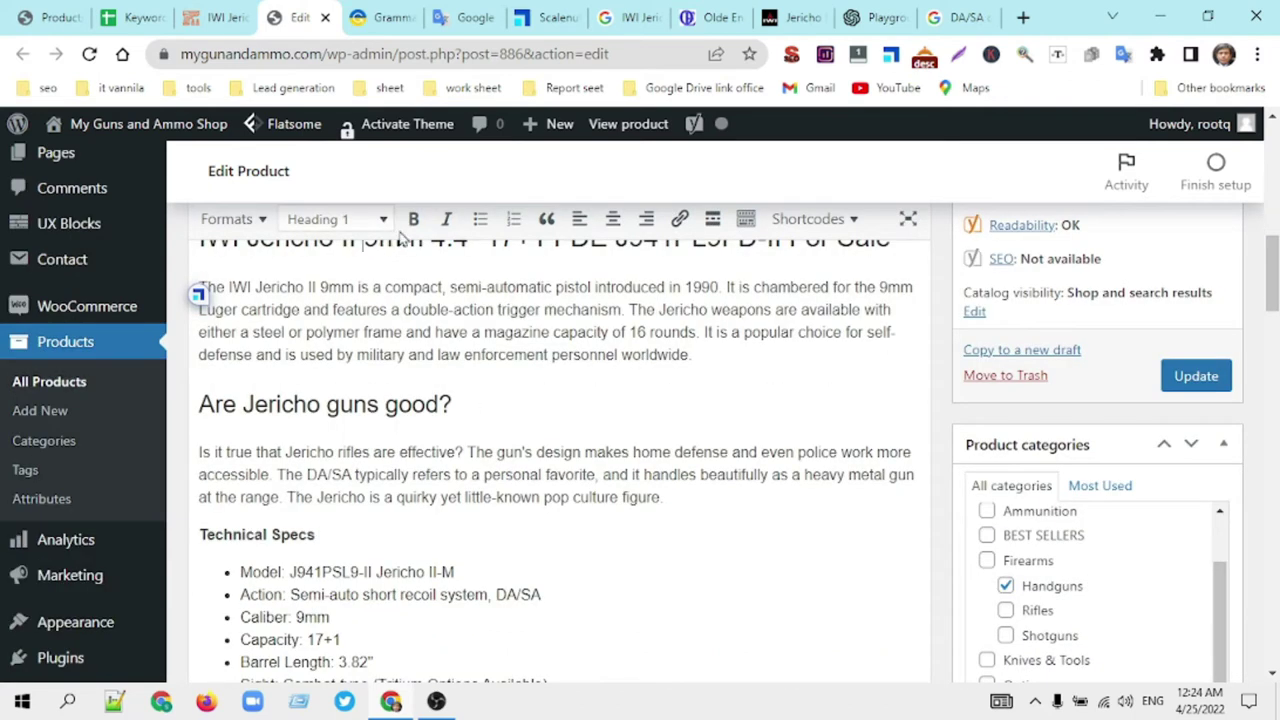
Step: Copy the keyword "IWI Jericho II 9mm" from the Keywords sheet and enter it as the product's Yoast focus keyphrase
left_click(146, 20)
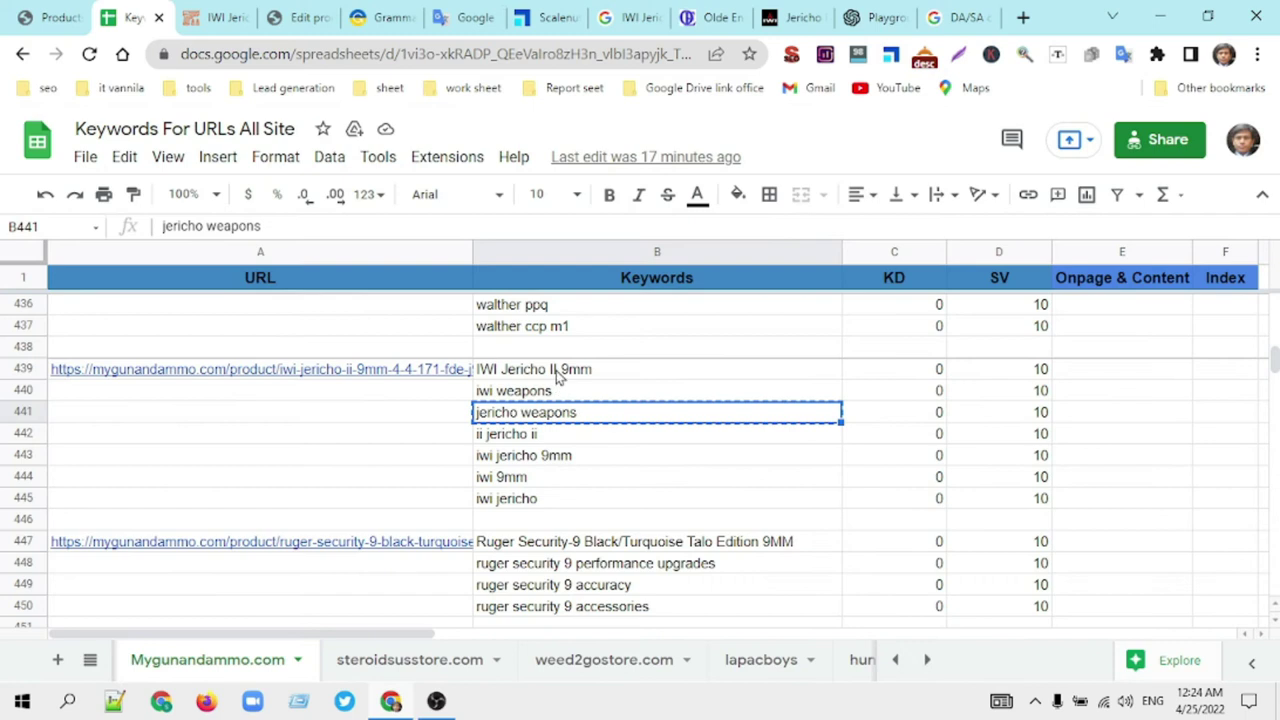
left_click(557, 372)
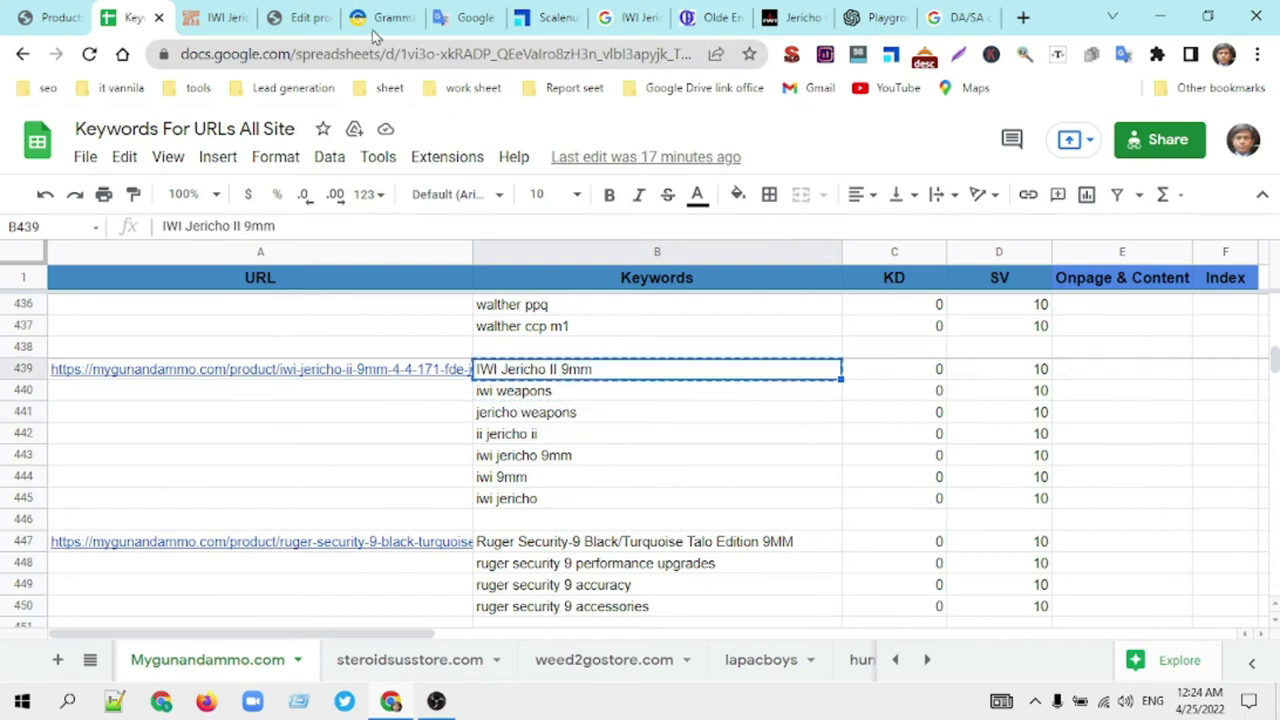
left_click(301, 20)
scroll(515, 460, "down", 10)
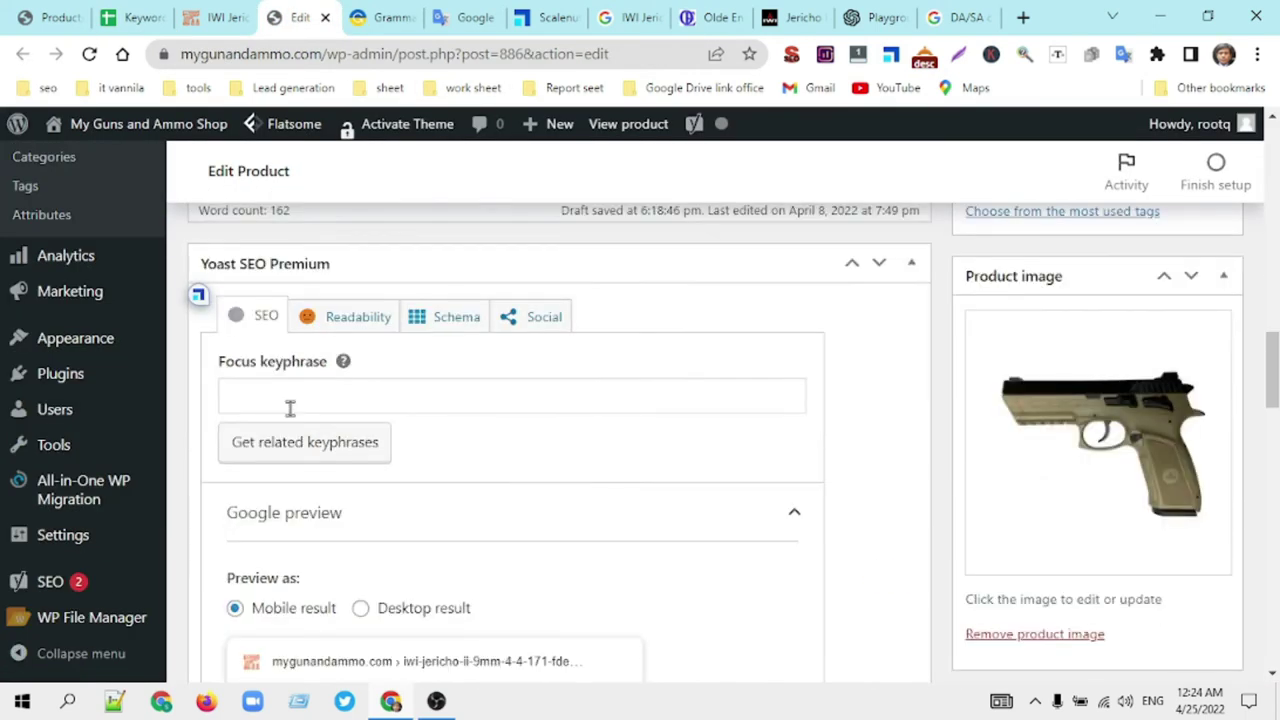
left_click(263, 400)
type("IWI Jericho II 9mm")
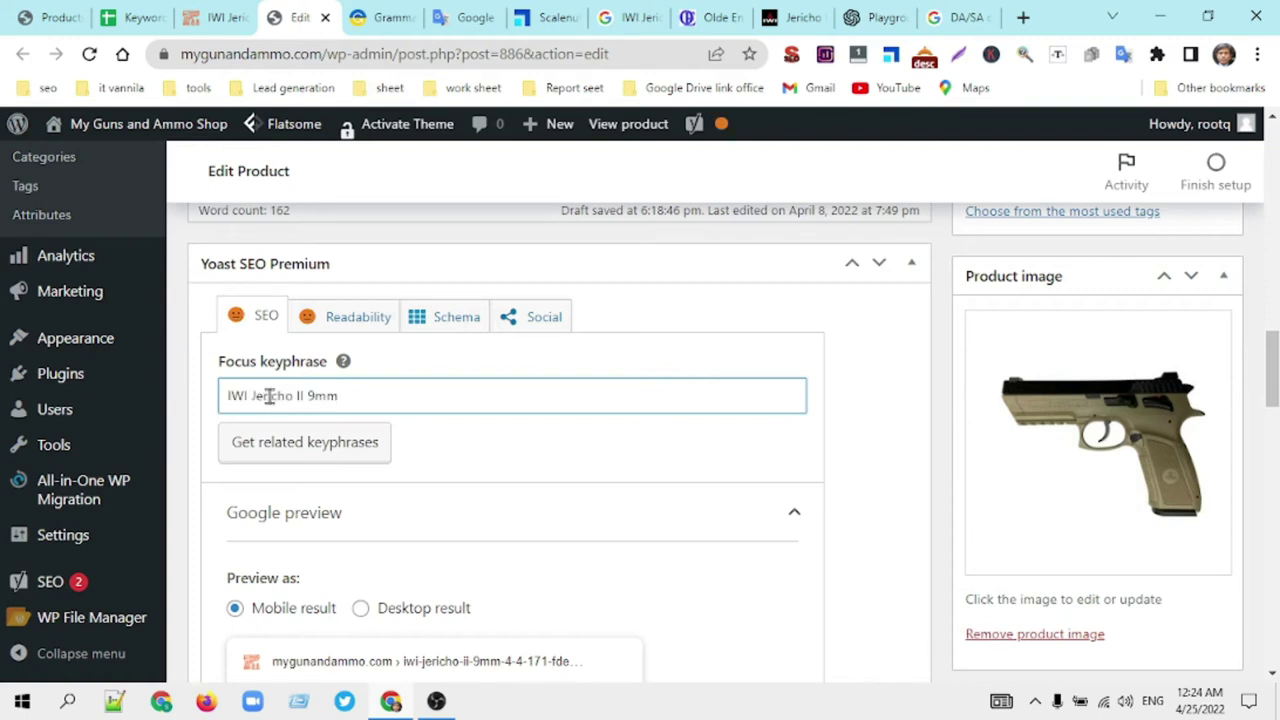
Step: Remove the Separator and Site title variables from the Yoast SEO title, keeping only Title and Page
scroll(391, 429, "down", 3)
scroll(436, 414, "down", 1)
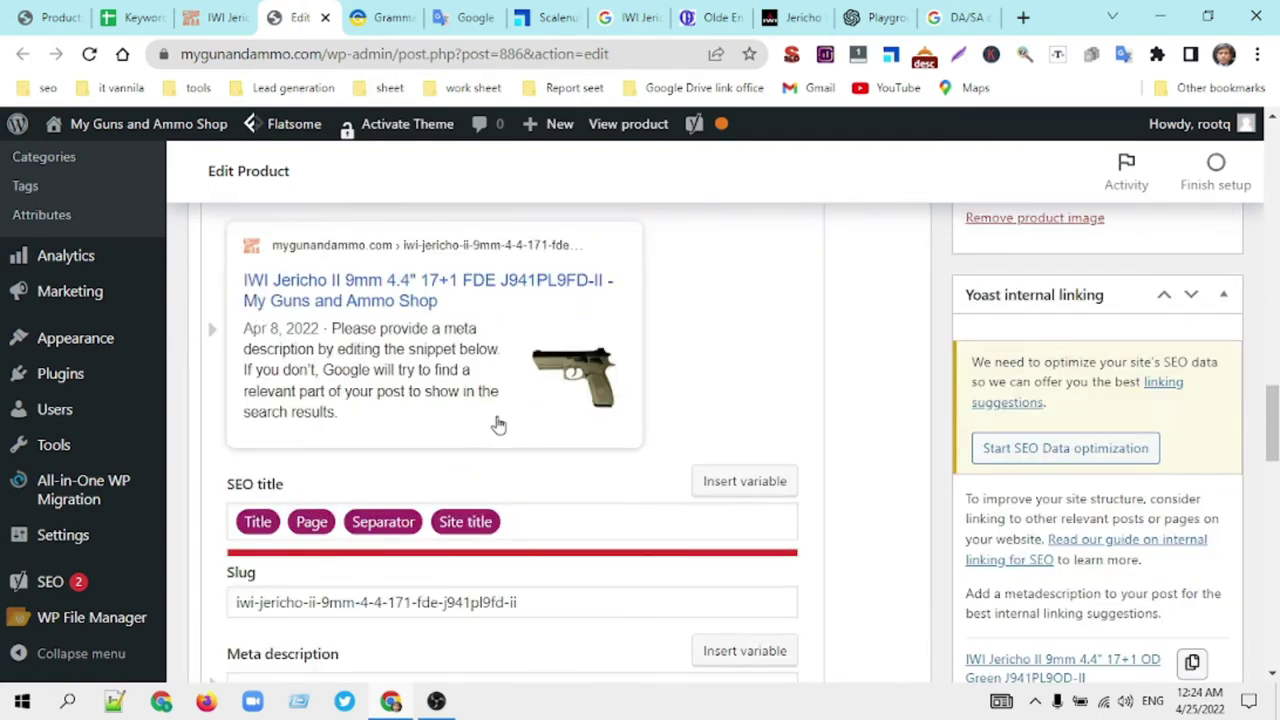
scroll(497, 423, "down", 2)
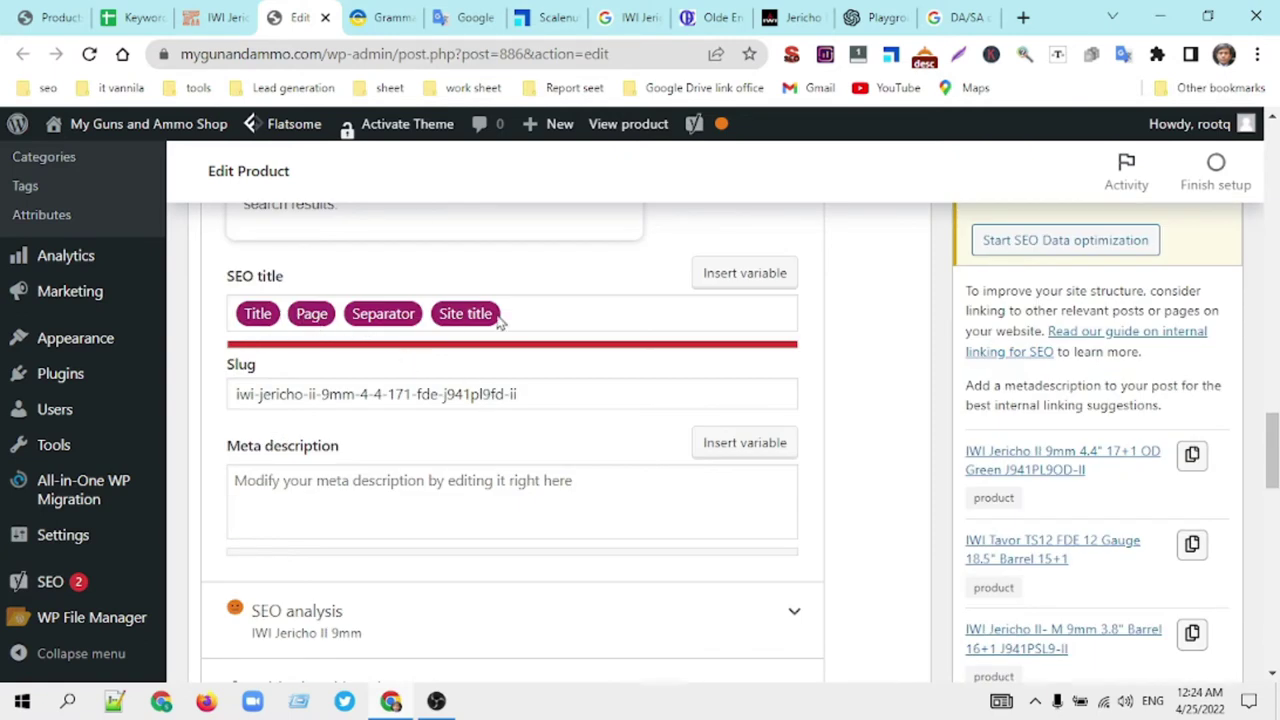
scroll(548, 354, "up", 2)
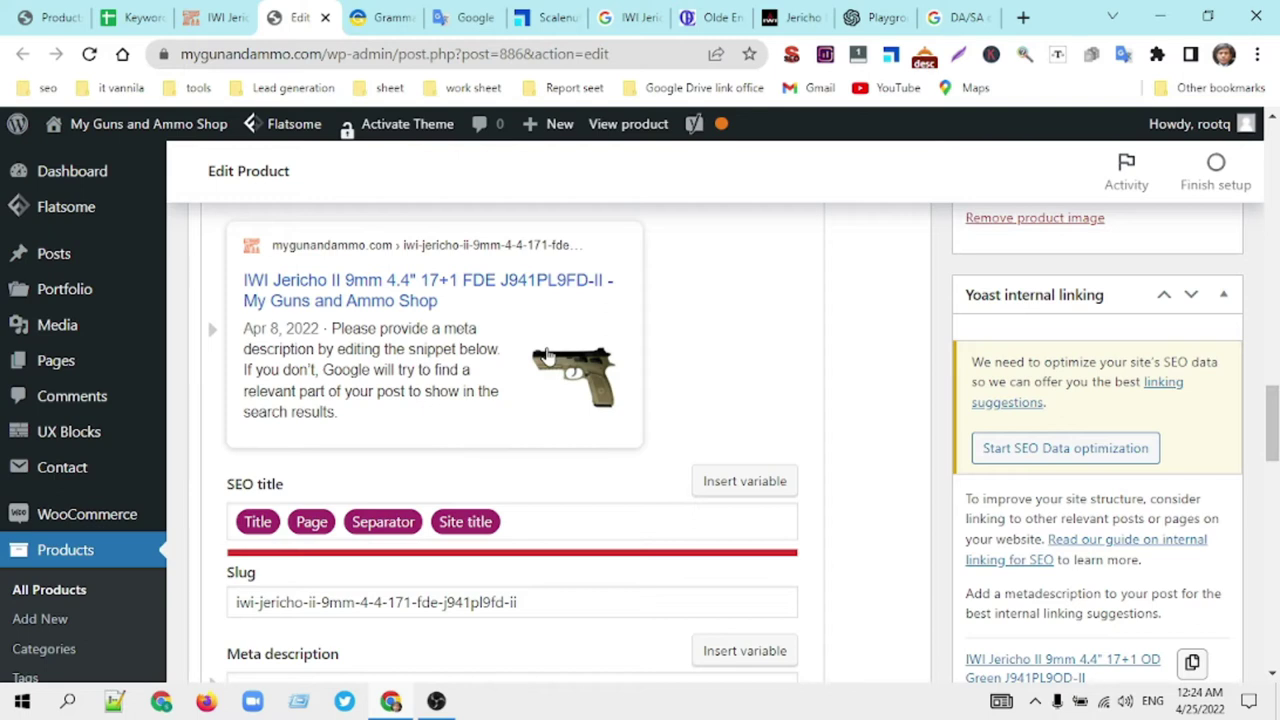
scroll(557, 354, "down", 1)
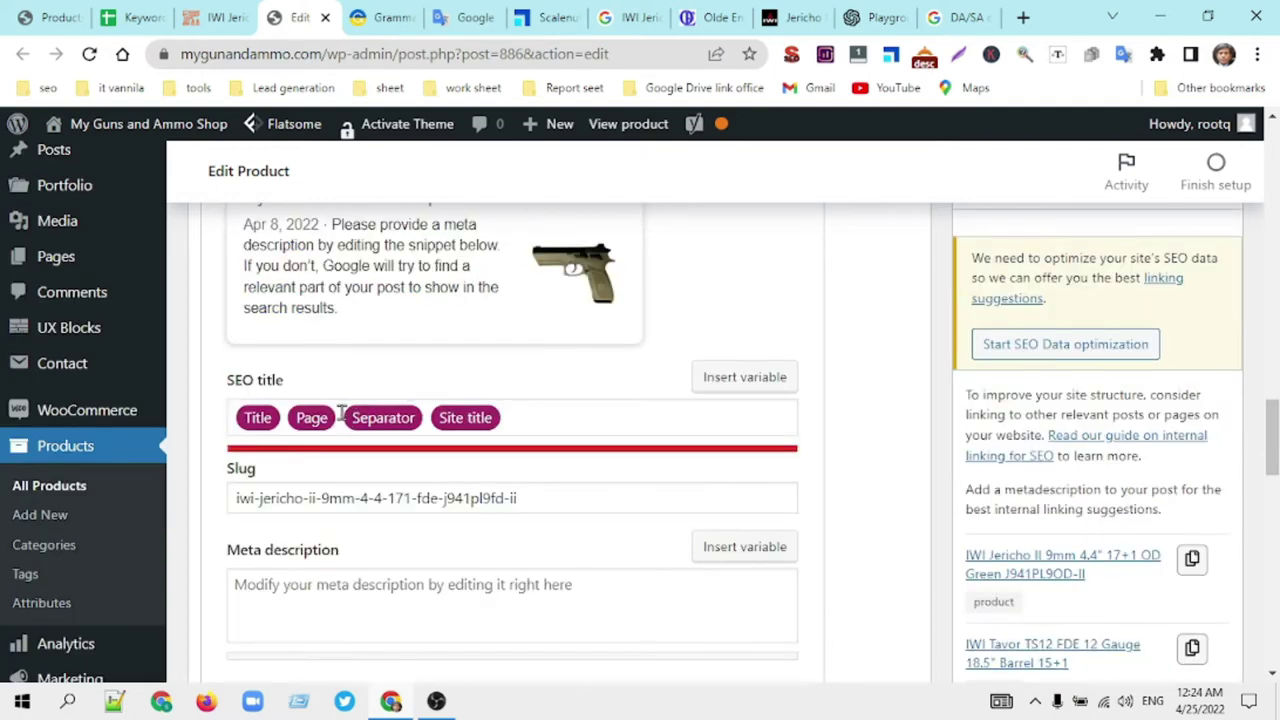
left_click_drag(341, 413, 510, 418)
key("BackSpace")
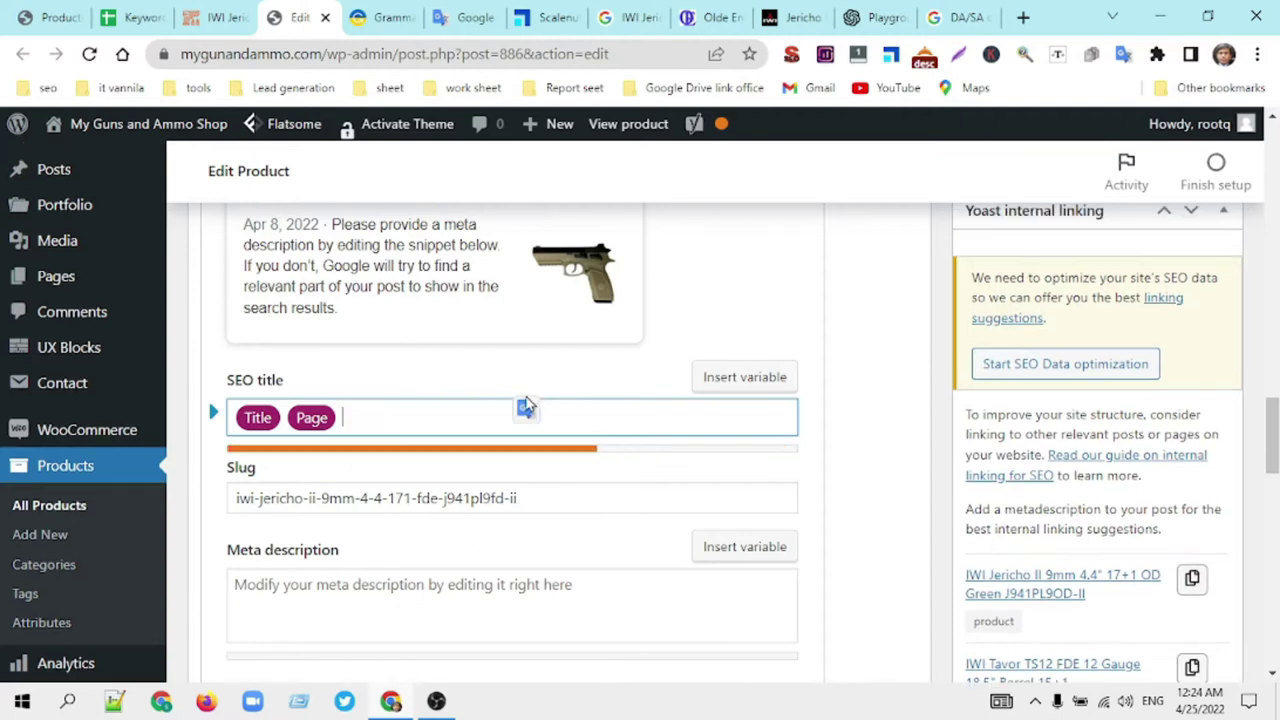
left_click(848, 390)
scroll(517, 454, "up", 1)
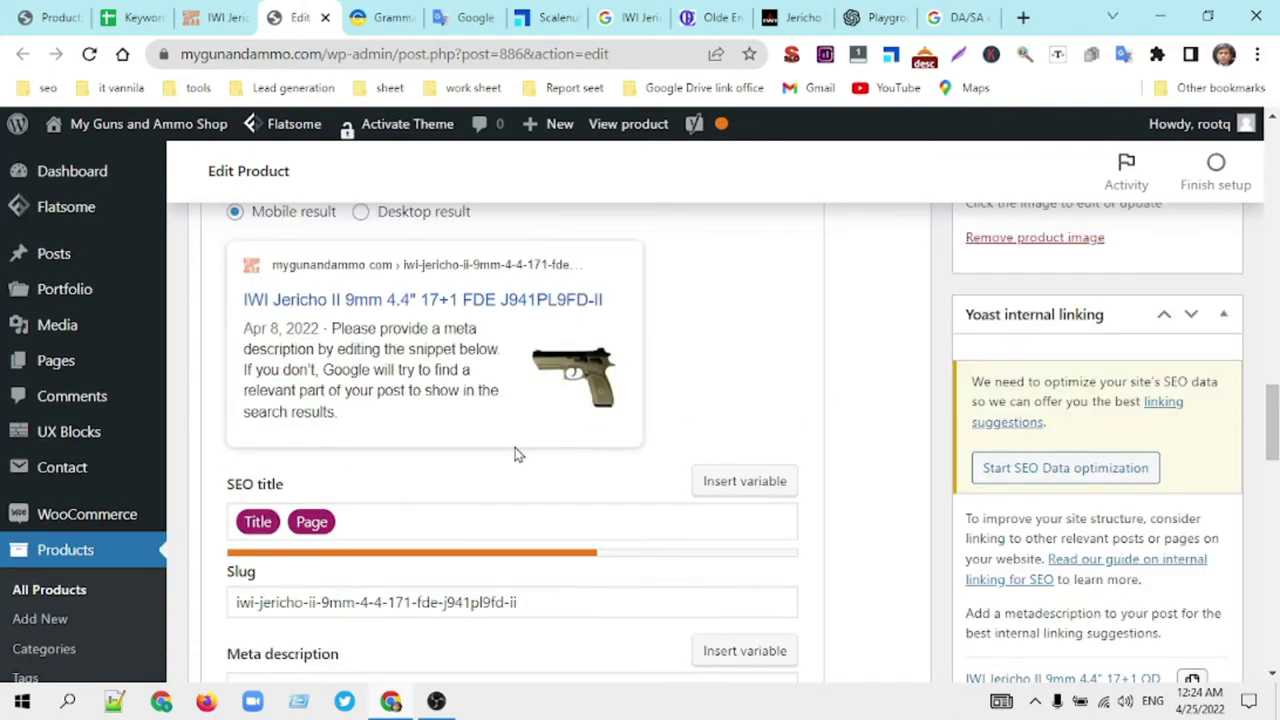
scroll(474, 420, "down", 2)
left_click(349, 311)
scroll(451, 364, "up", 1)
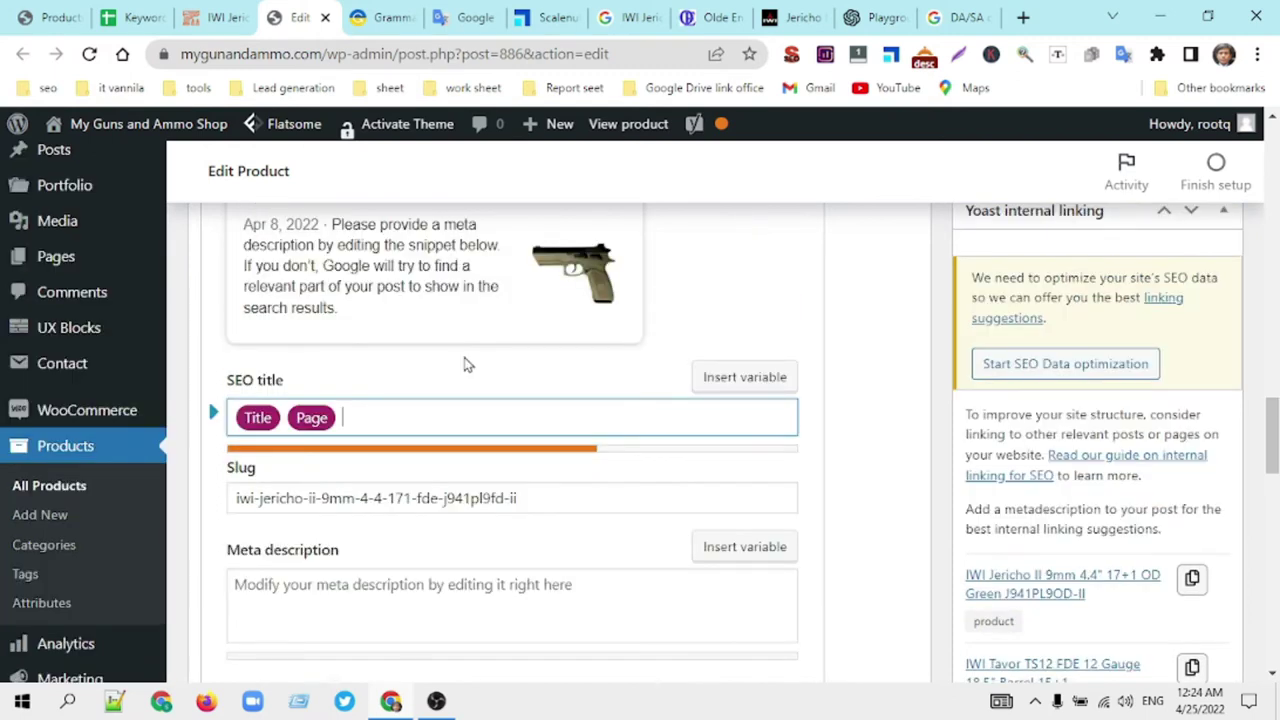
scroll(463, 364, "up", 1)
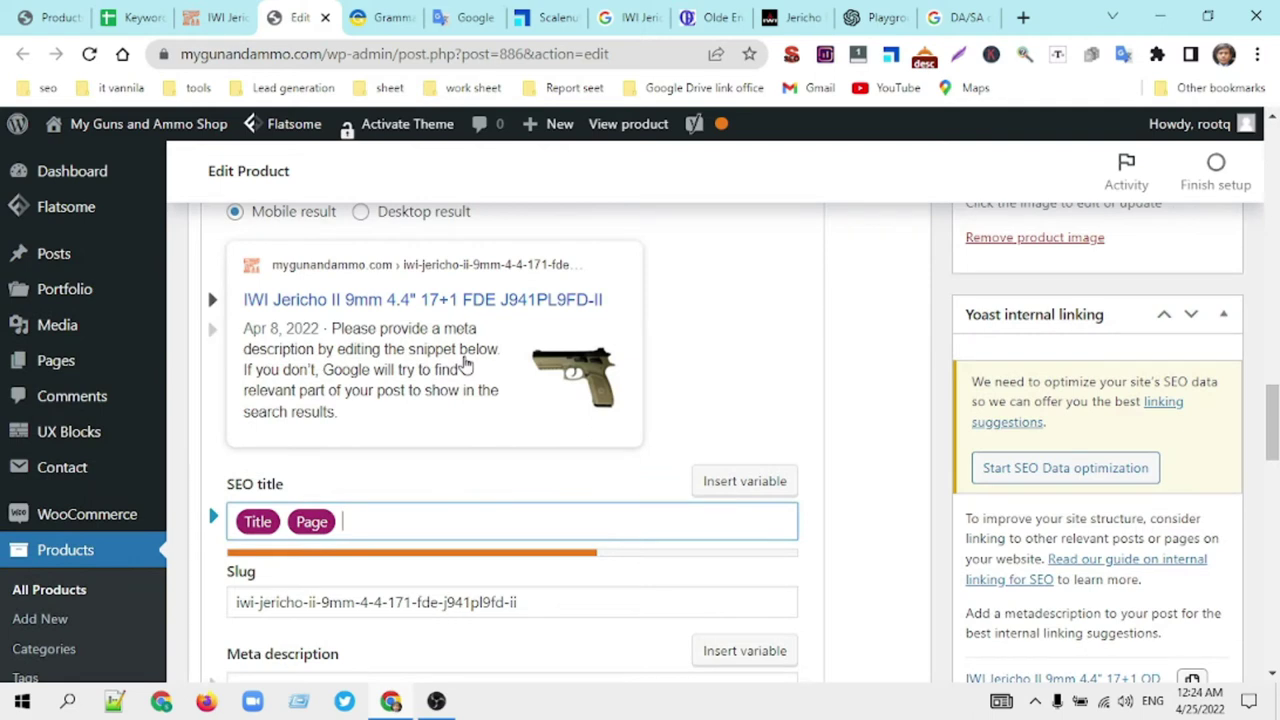
Step: Examine the Olde English Outfitters Jericho page's SEO summary, description and technical specs for wording to add to the SEO title
left_click(718, 15)
left_click(791, 55)
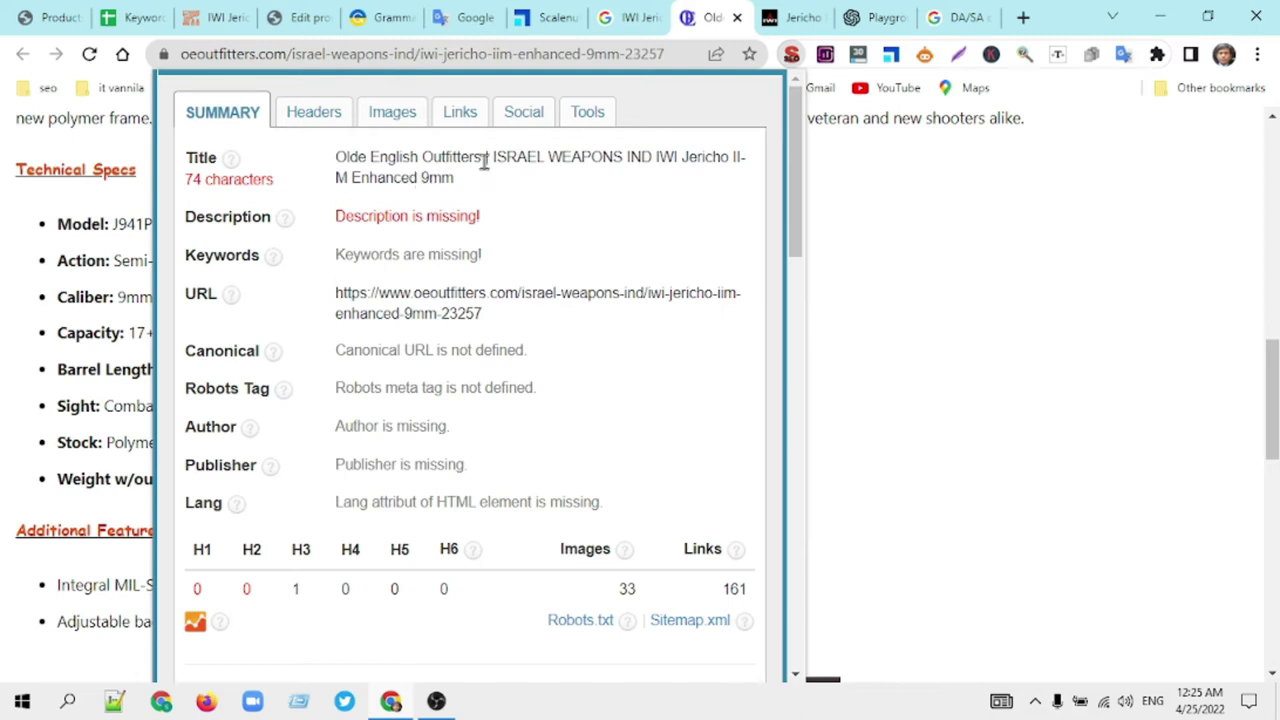
scroll(1025, 246, "up", 4)
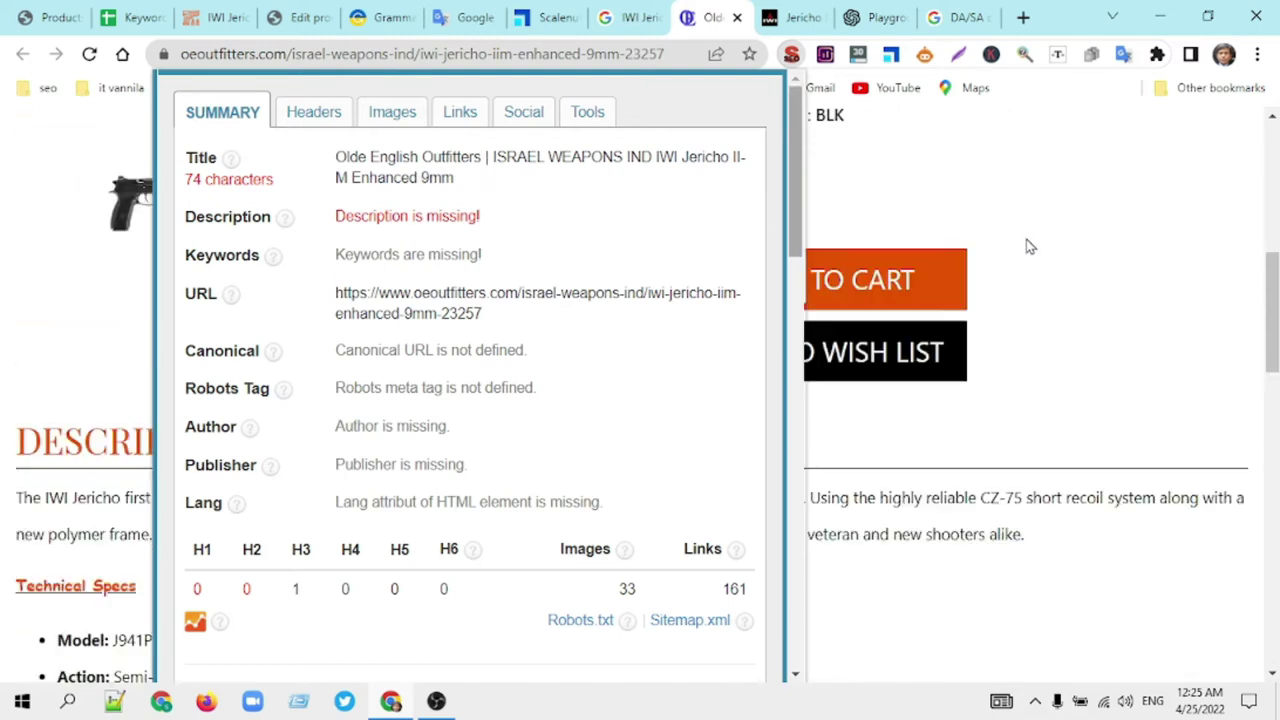
left_click(1095, 212)
scroll(650, 330, "up", 2)
scroll(650, 330, "down", 4)
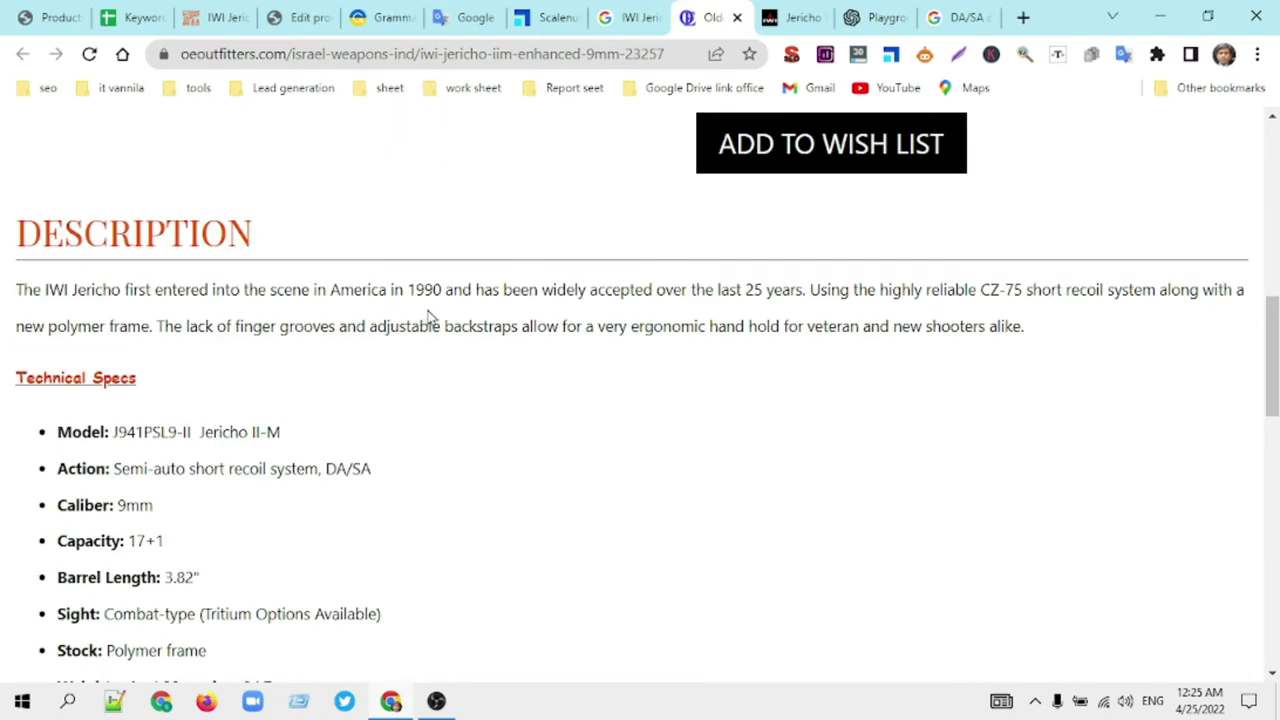
scroll(966, 327, "up", 1)
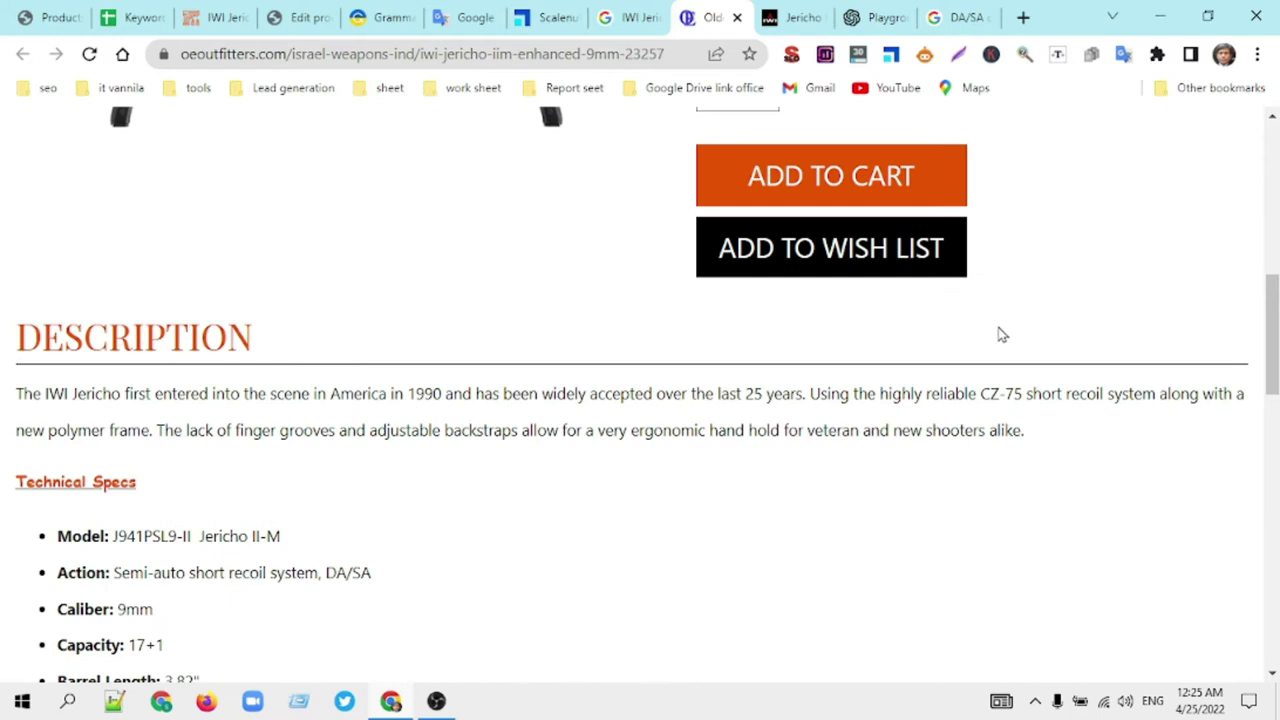
scroll(1000, 334, "up", 4)
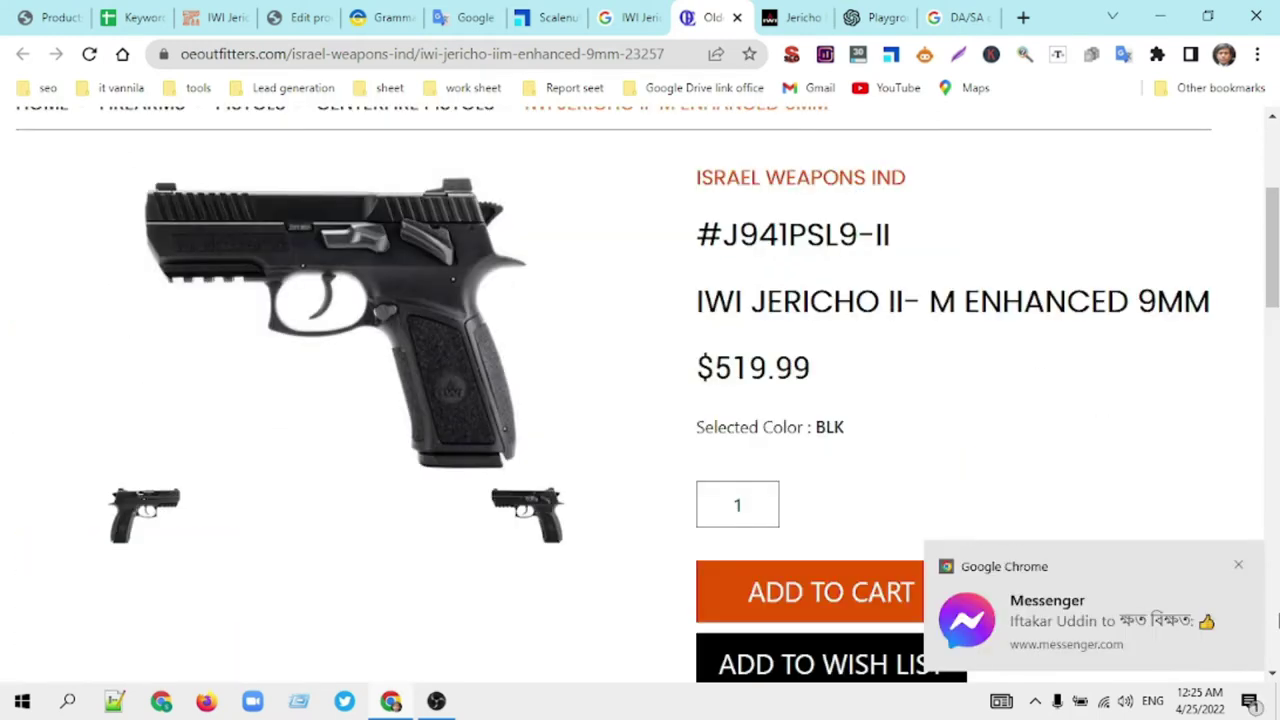
left_click(1240, 567)
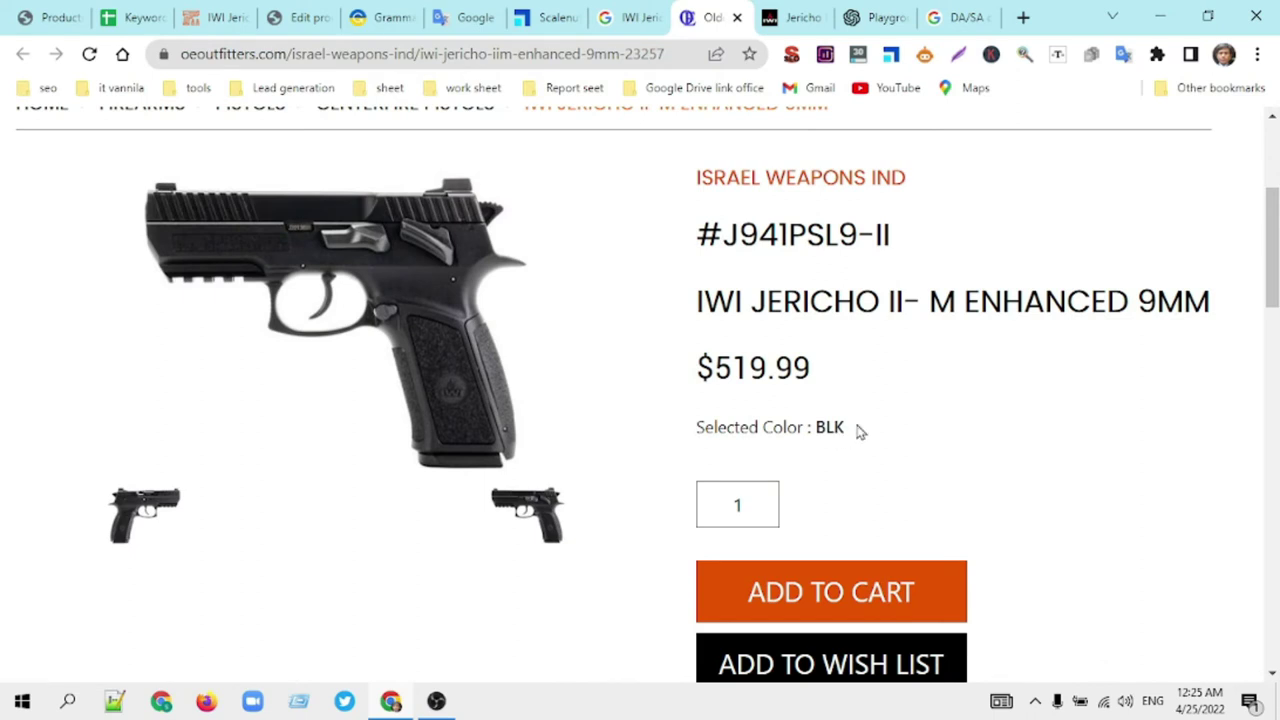
scroll(859, 431, "up", 1)
scroll(858, 420, "down", 2)
scroll(706, 391, "down", 7)
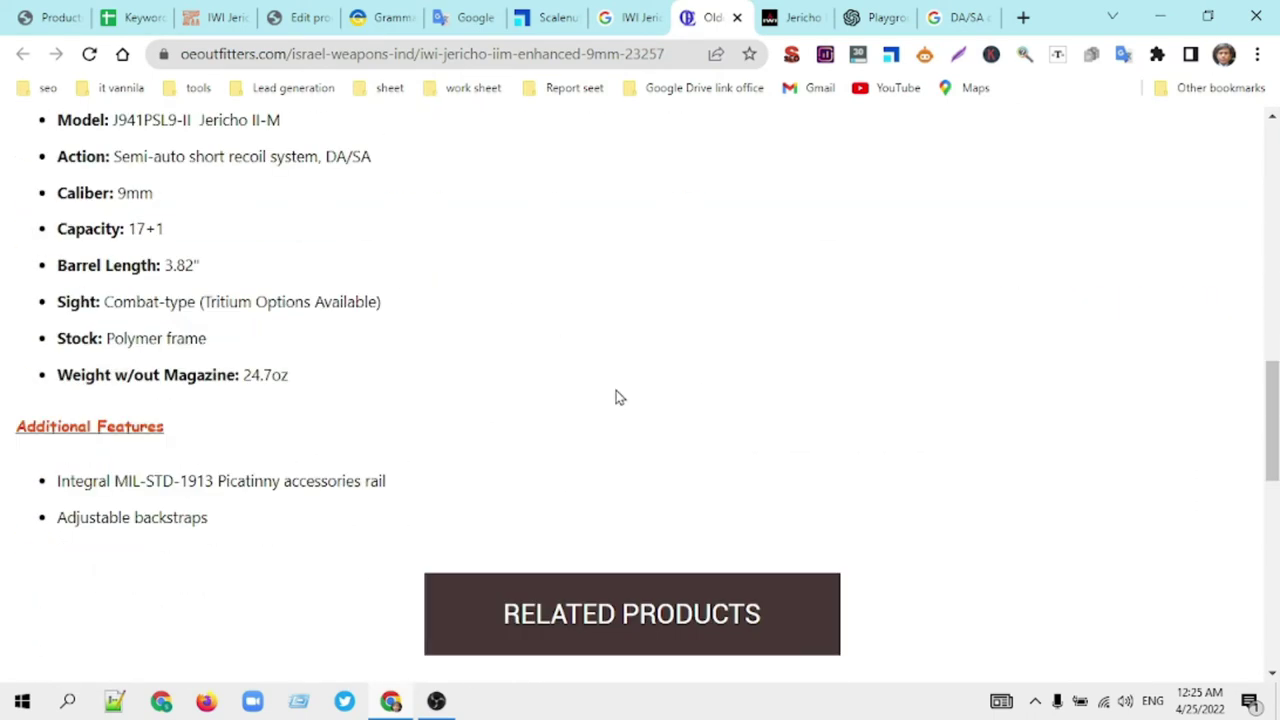
scroll(616, 397, "up", 1)
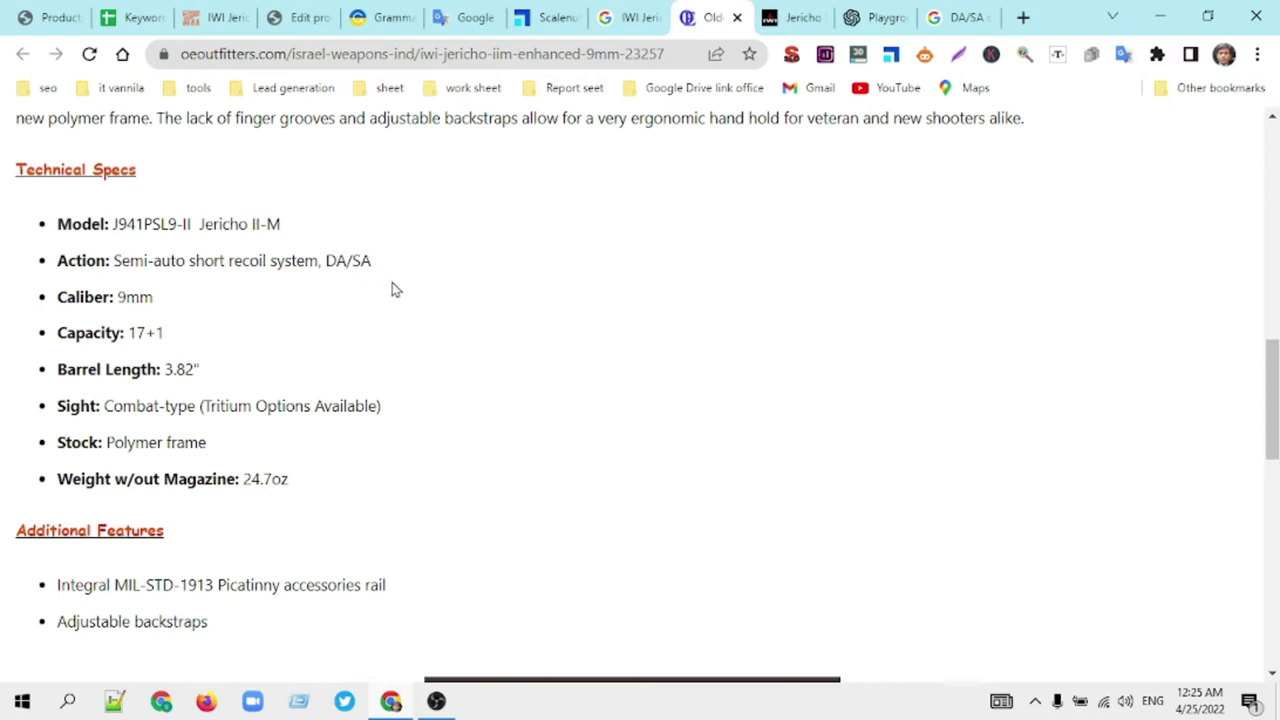
Step: Copy "Caliber: 9mm" from the competitor's specs and extend the product's Yoast SEO title with "Caliber: 9mm For Sale"
left_click_drag(163, 300, 57, 297)
key("ctrl+c")
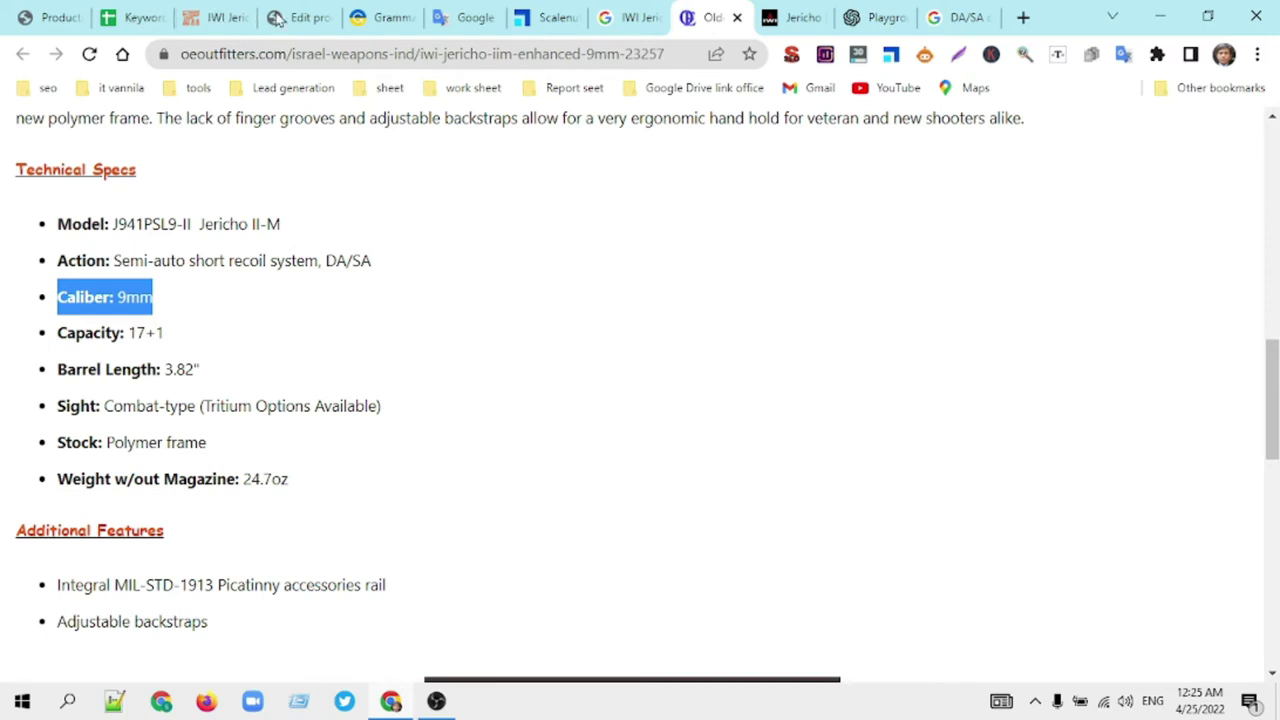
left_click(307, 17)
scroll(650, 429, "down", 3)
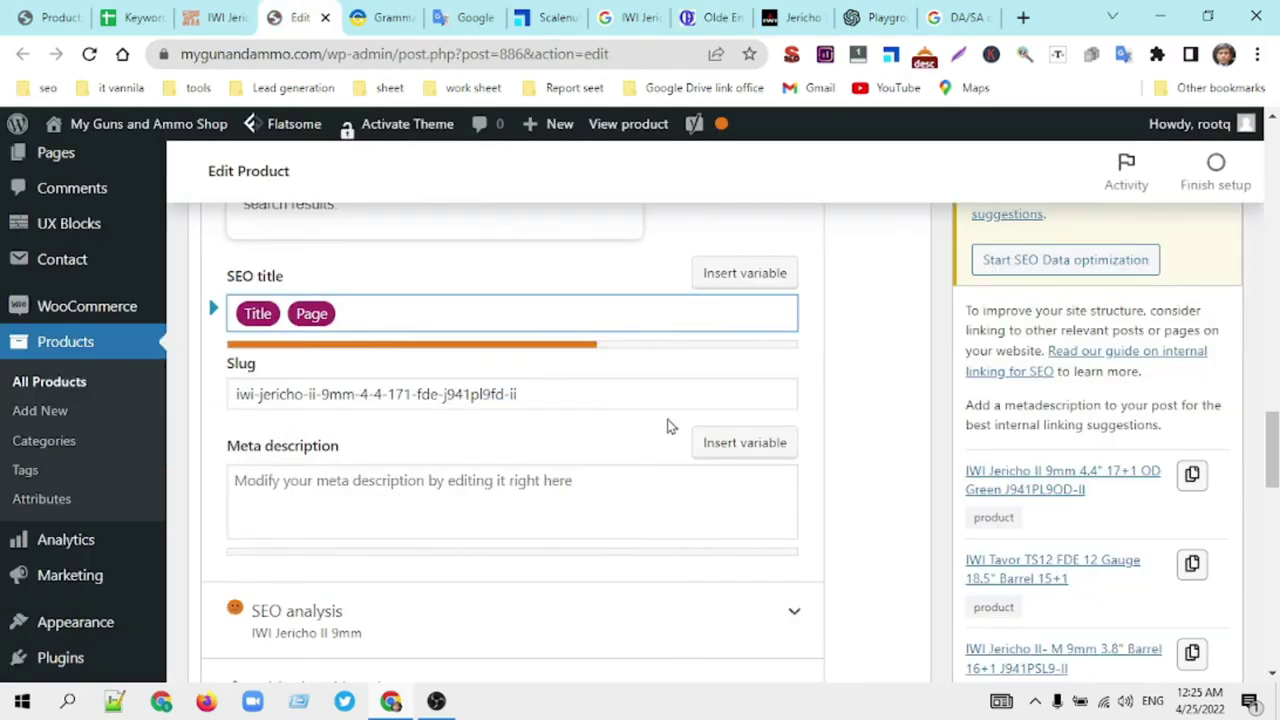
left_click(344, 313)
key("ctrl+v")
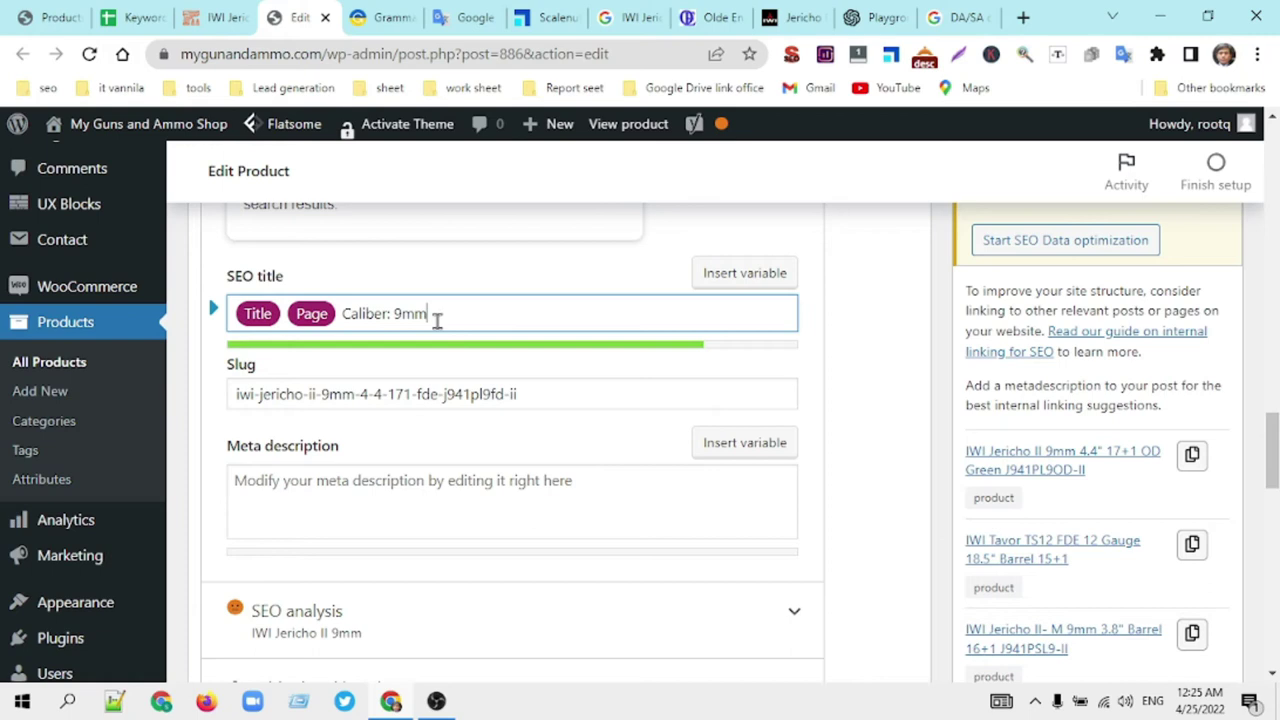
scroll(450, 325, "up", 2)
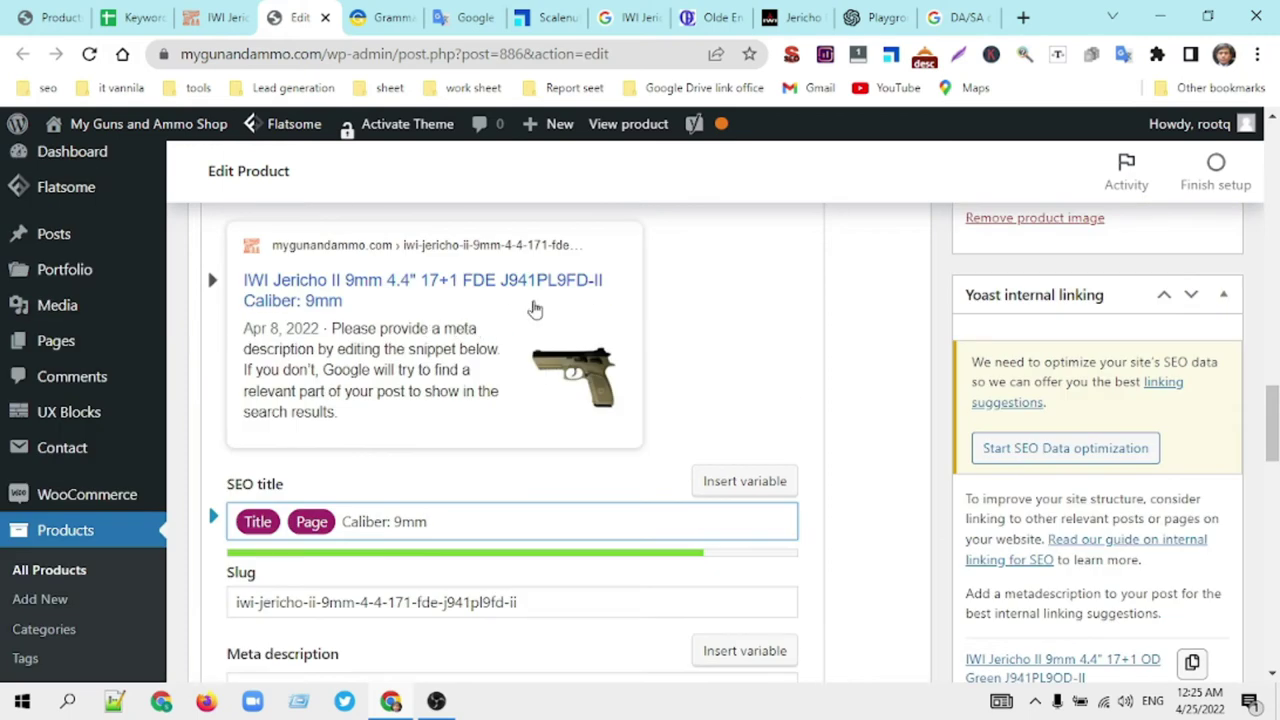
scroll(490, 405, "down", 1)
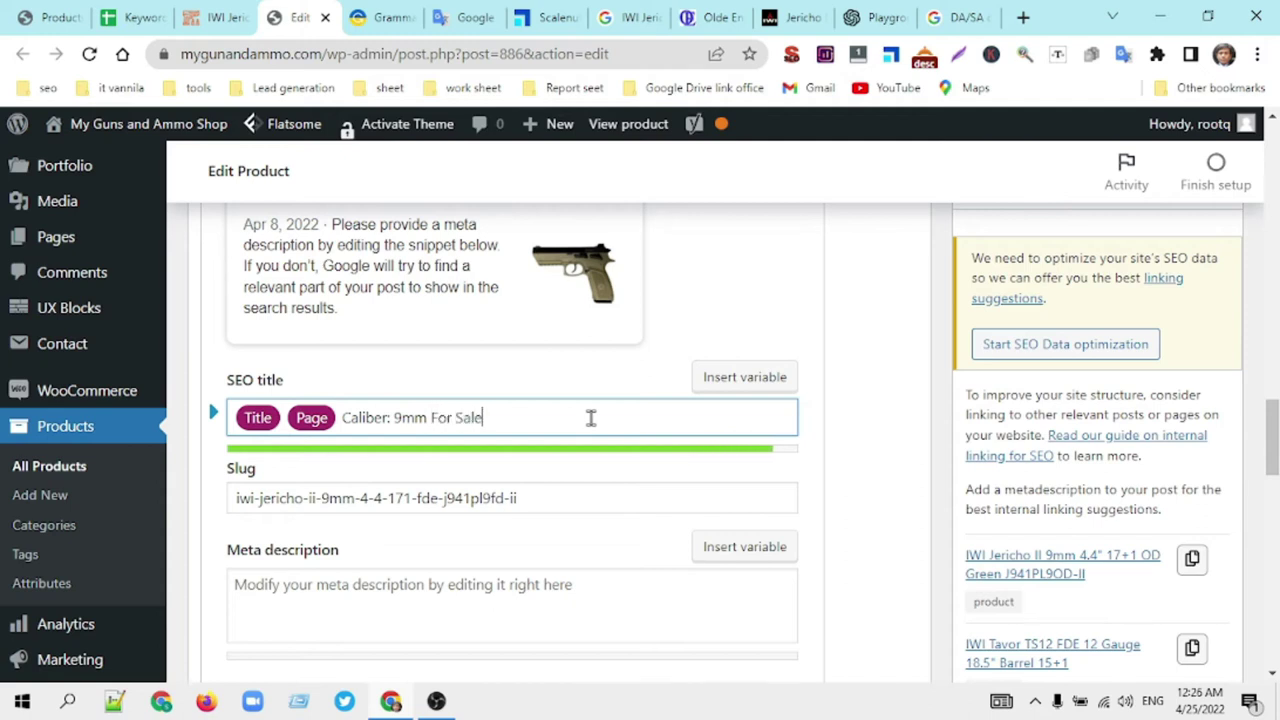
scroll(815, 460, "up", 2)
scroll(800, 466, "down", 3)
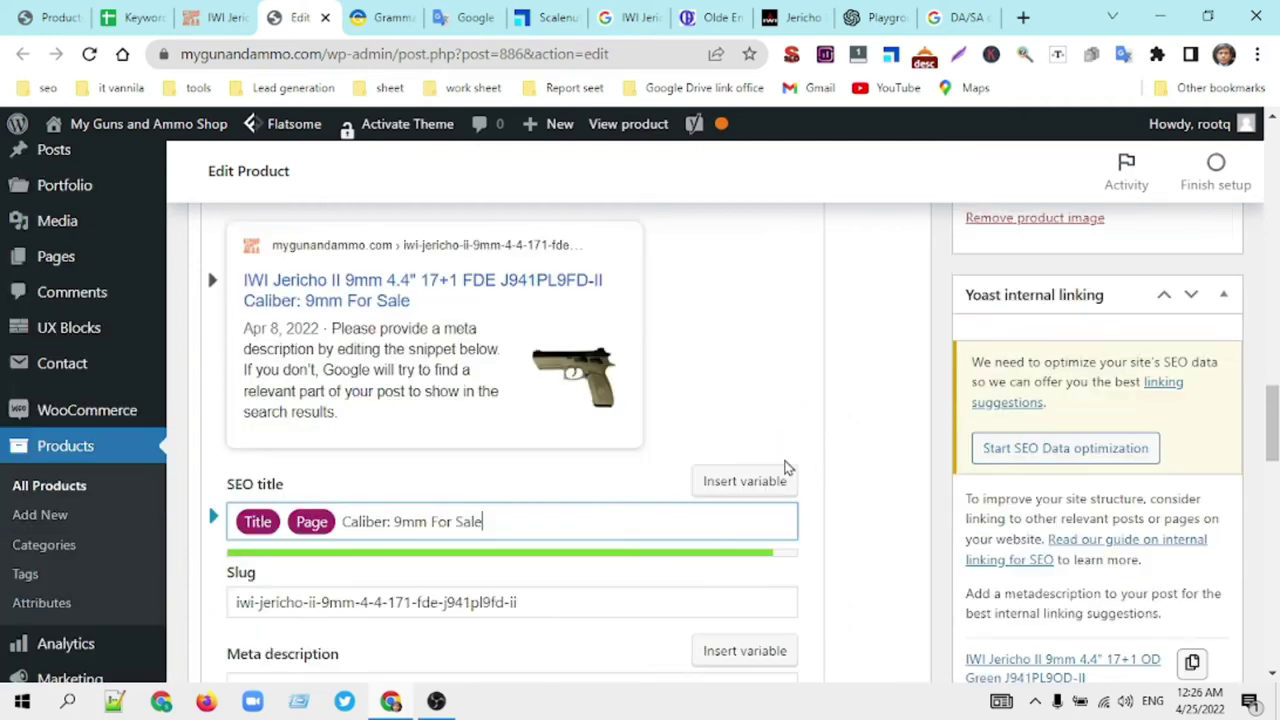
Step: Copy the focus keyphrase "IWI Jericho II 9mm" for use in the meta description
left_click(268, 487)
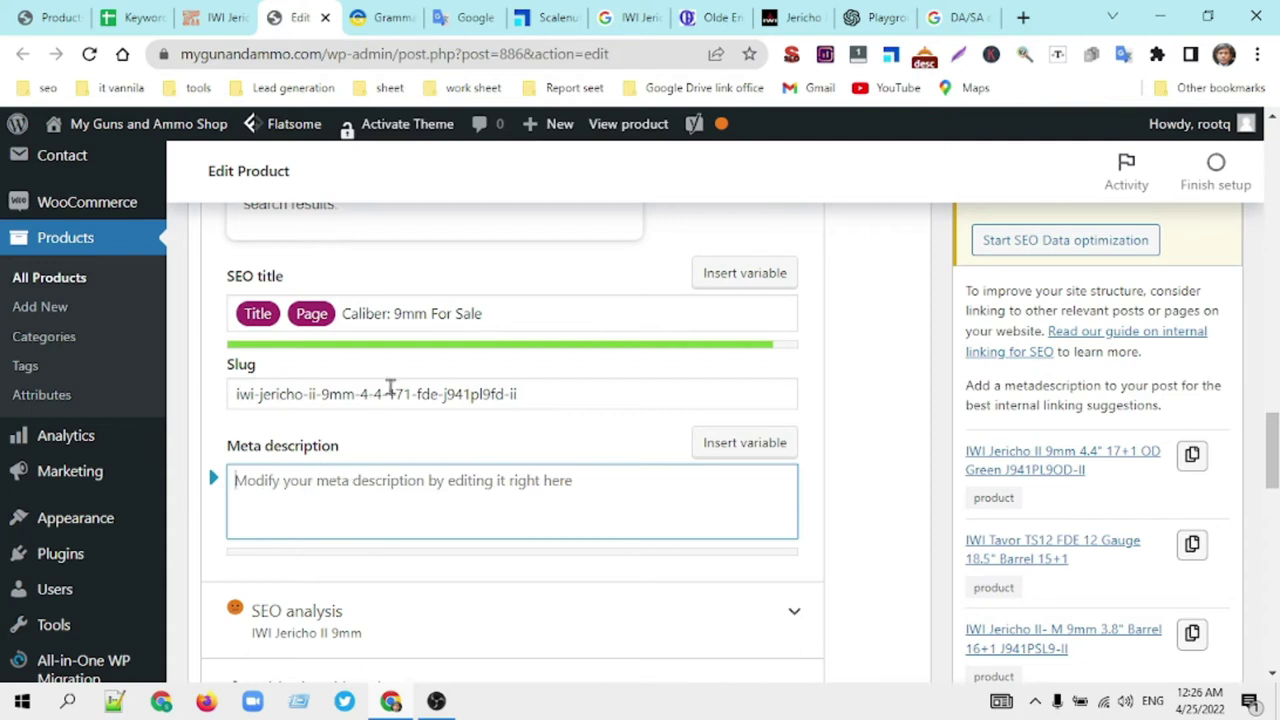
scroll(470, 382, "up", 3)
scroll(513, 400, "up", 2)
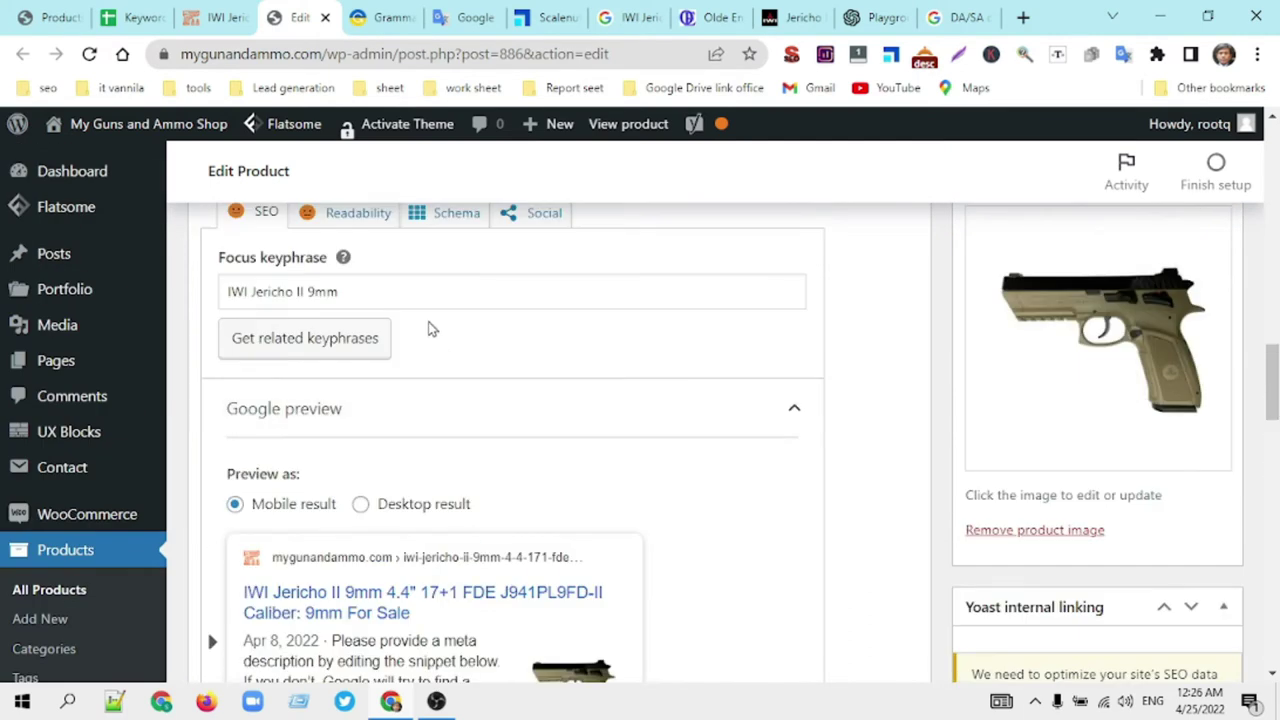
left_click_drag(351, 291, 188, 296)
key("ctrl+c")
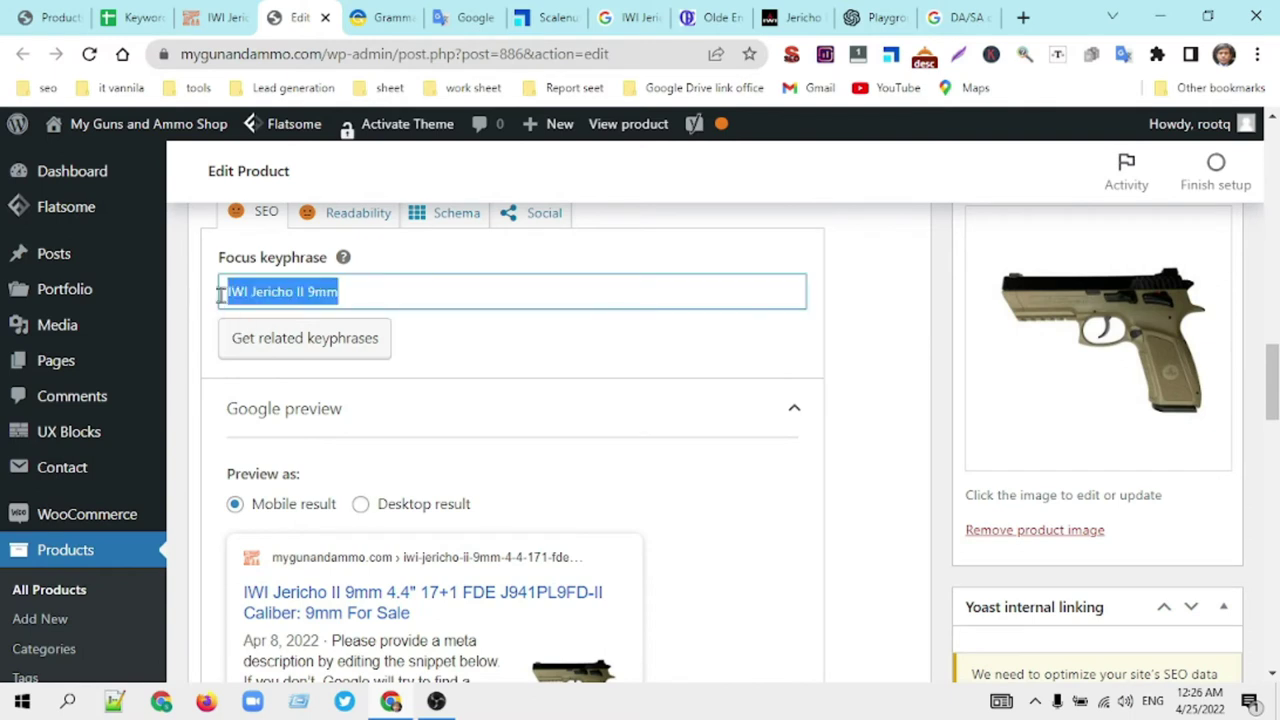
Step: Close the Google search results for "DA/SA design"
left_click(965, 16)
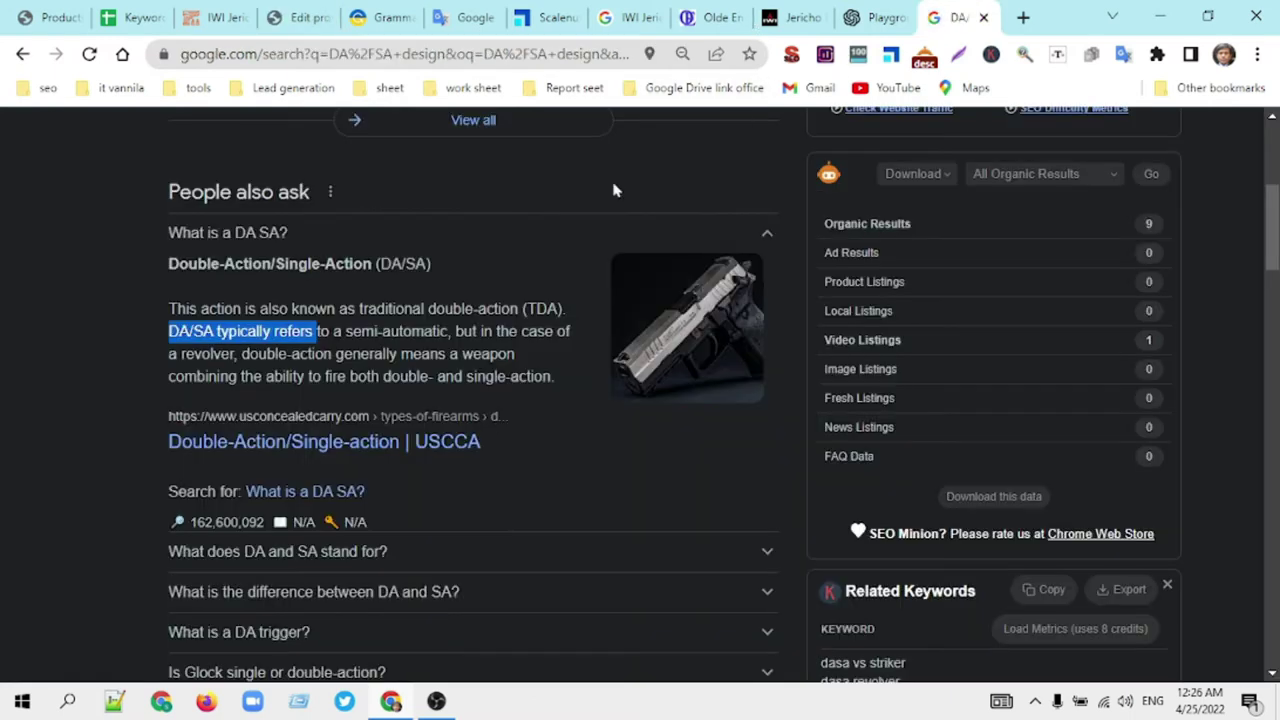
scroll(505, 331, "up", 3)
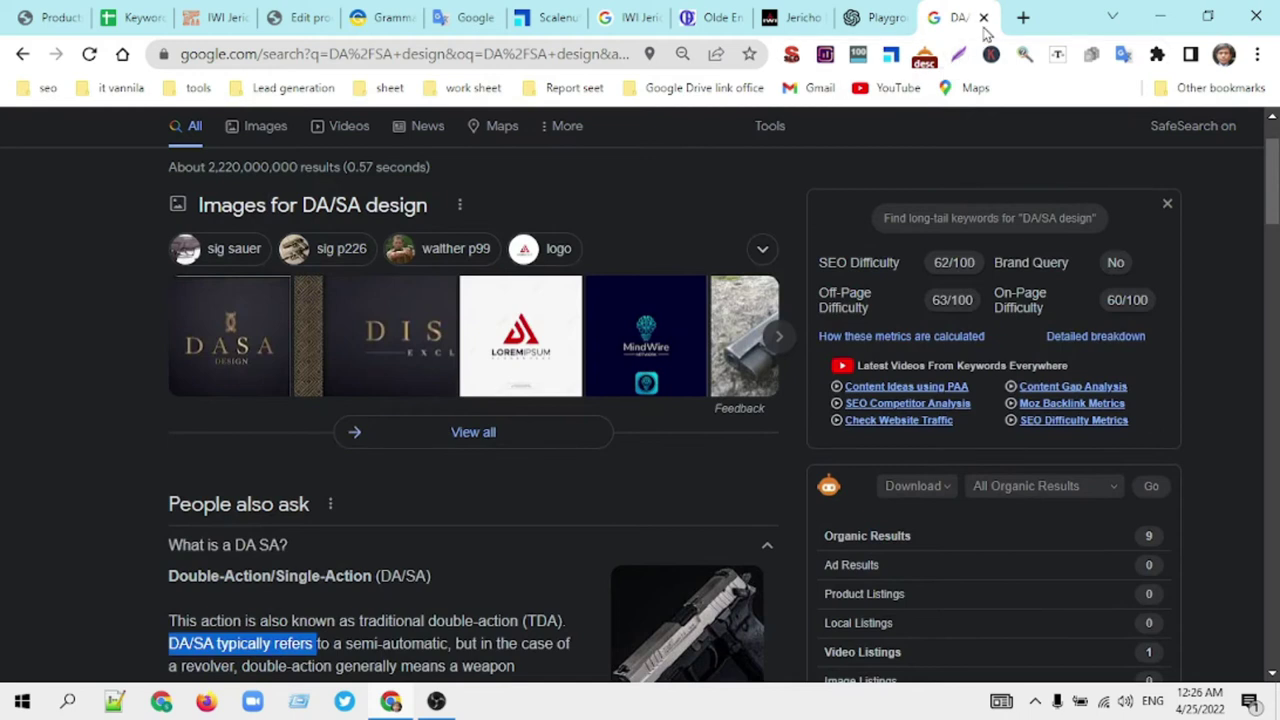
key("ctrl+w")
Step: Examine the Olde English Outfitters product page's name, model and description for meta description wording
left_click(760, 18)
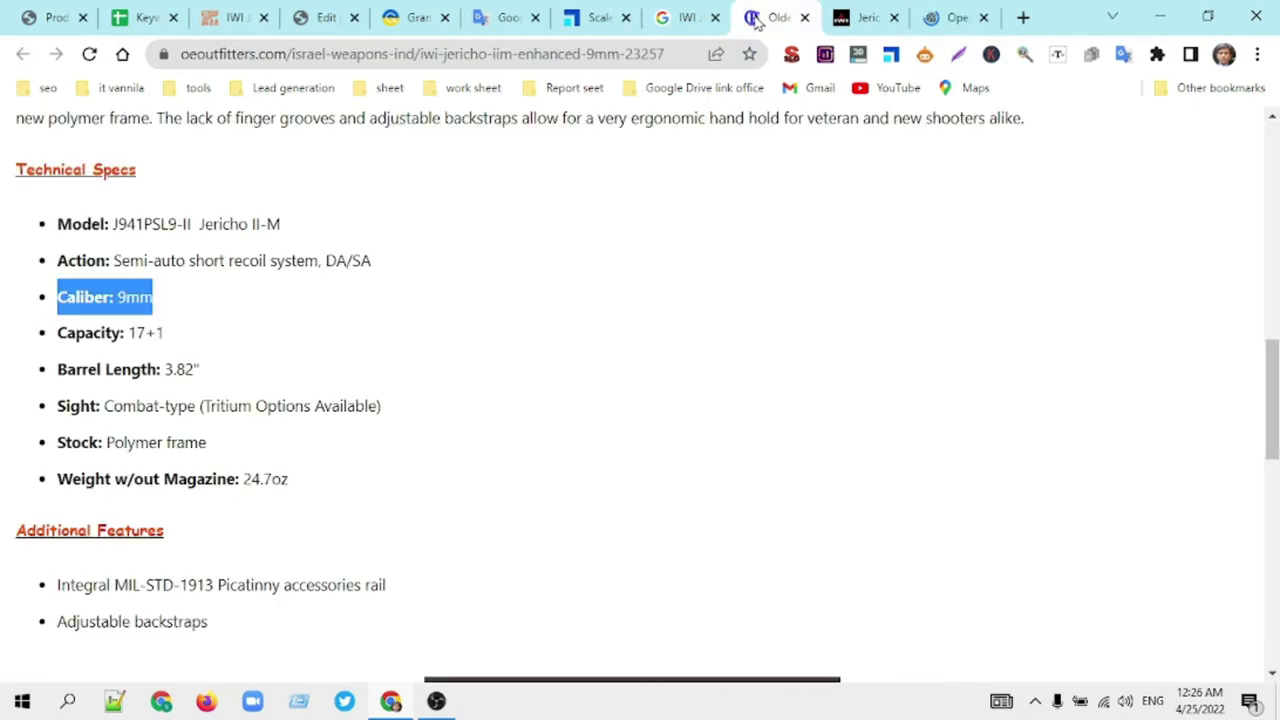
scroll(457, 343, "up", 4)
scroll(465, 338, "down", 2)
scroll(467, 337, "up", 3)
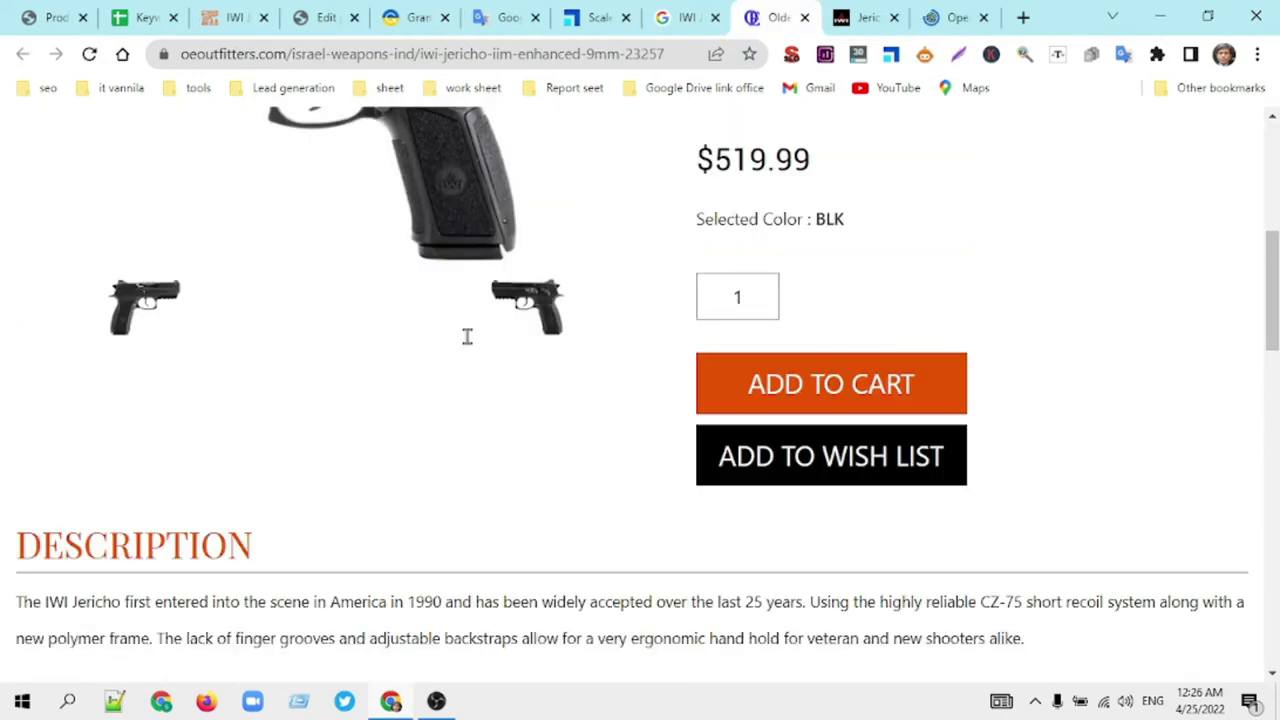
scroll(467, 337, "up", 4)
scroll(466, 334, "down", 2)
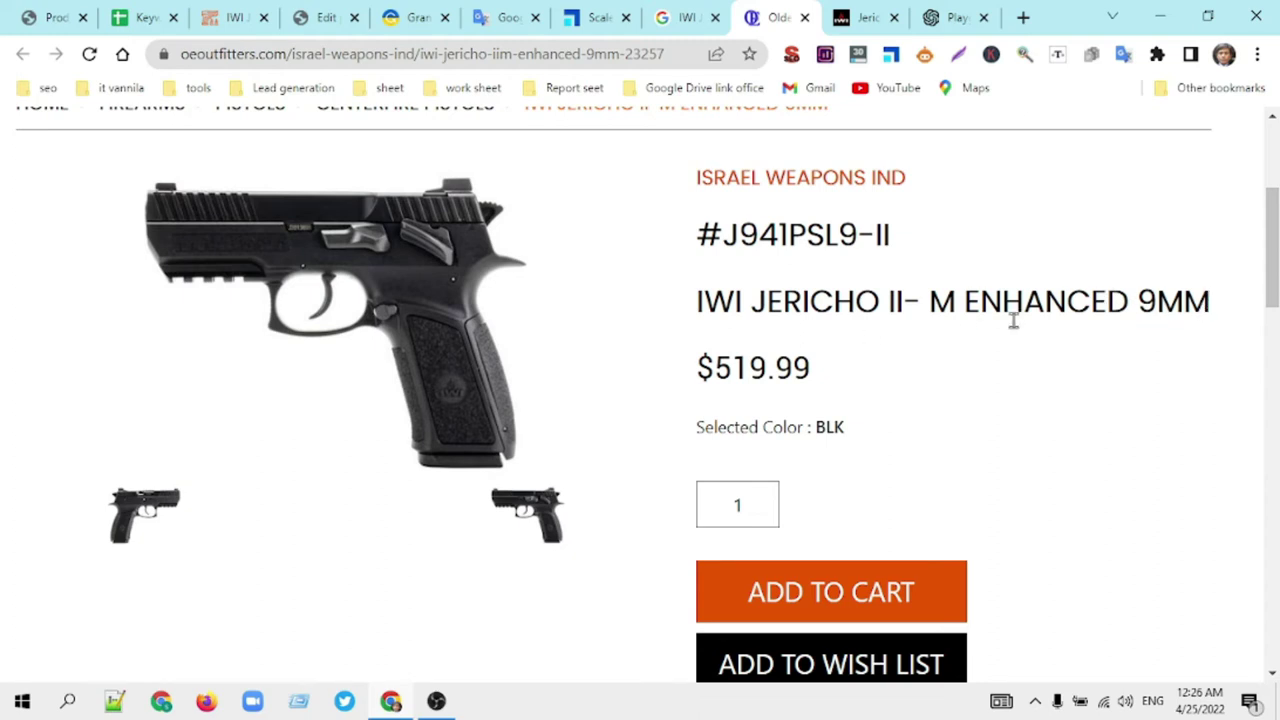
scroll(1013, 320, "up", 1)
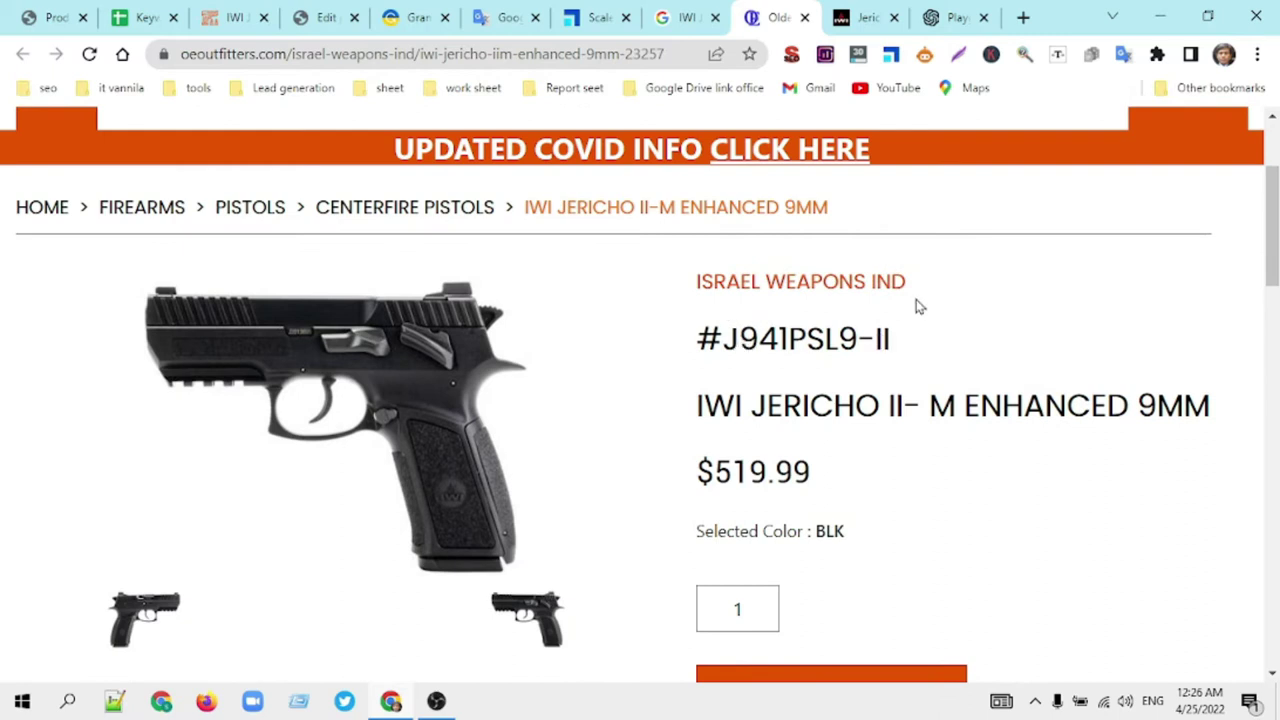
Step: Inspect the title and meta description of the Olde English Outfitters and IWI US product pages with the SEO extension
left_click(791, 54)
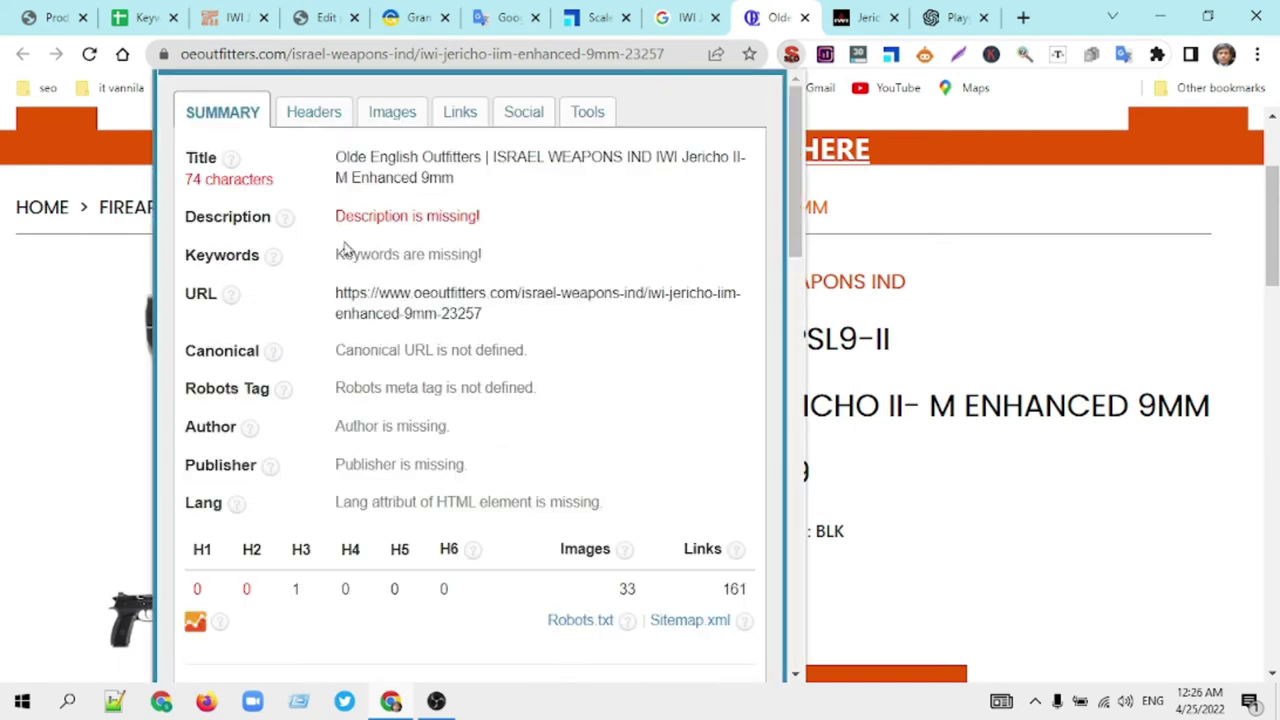
left_click(980, 163)
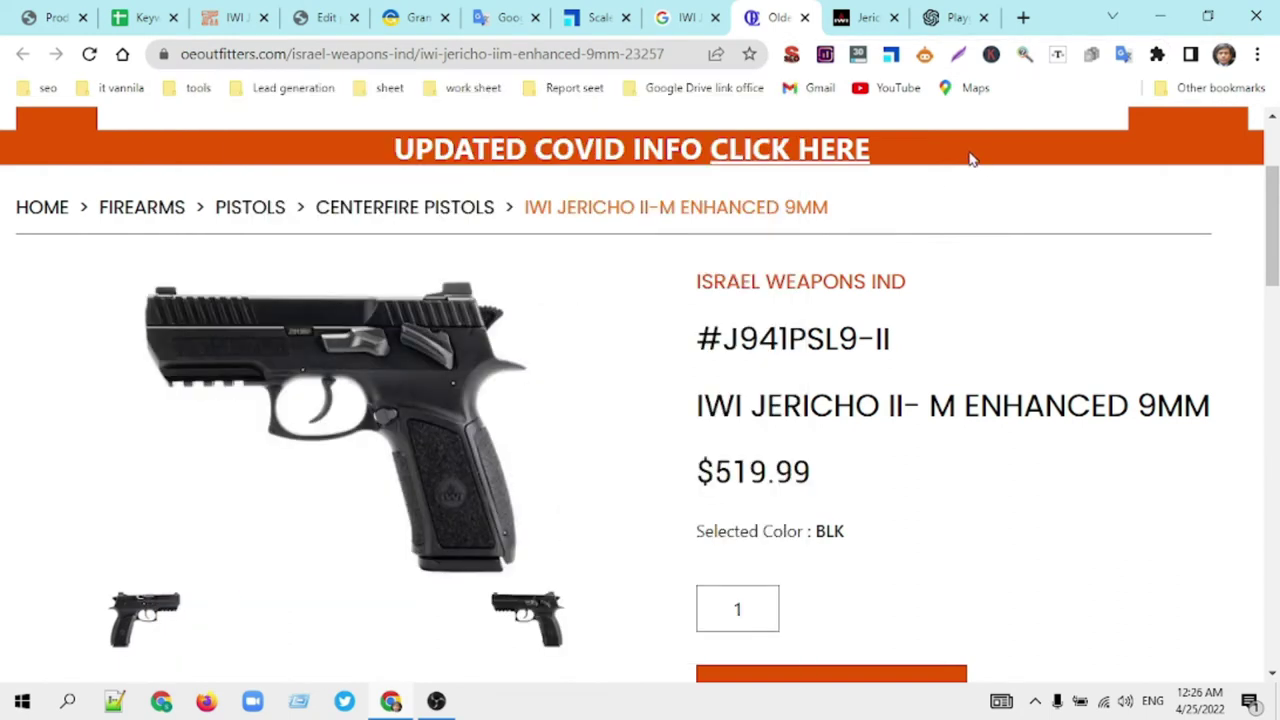
left_click(862, 17)
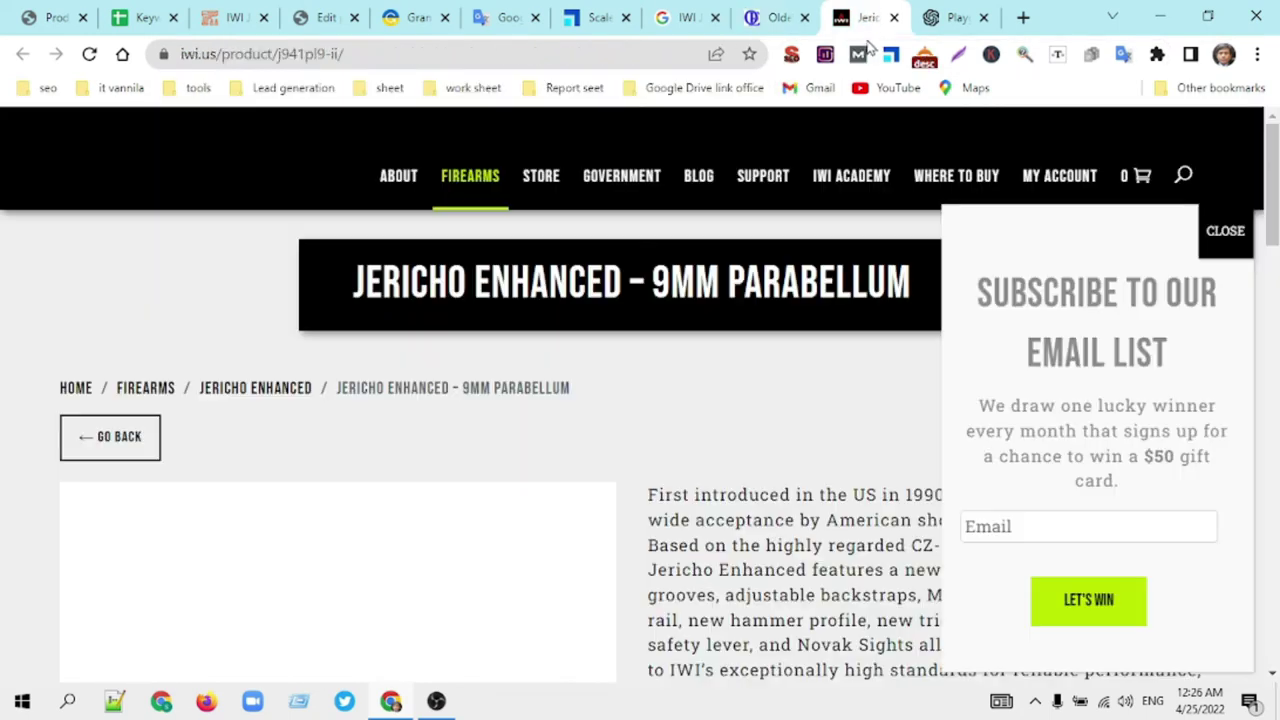
left_click(792, 54)
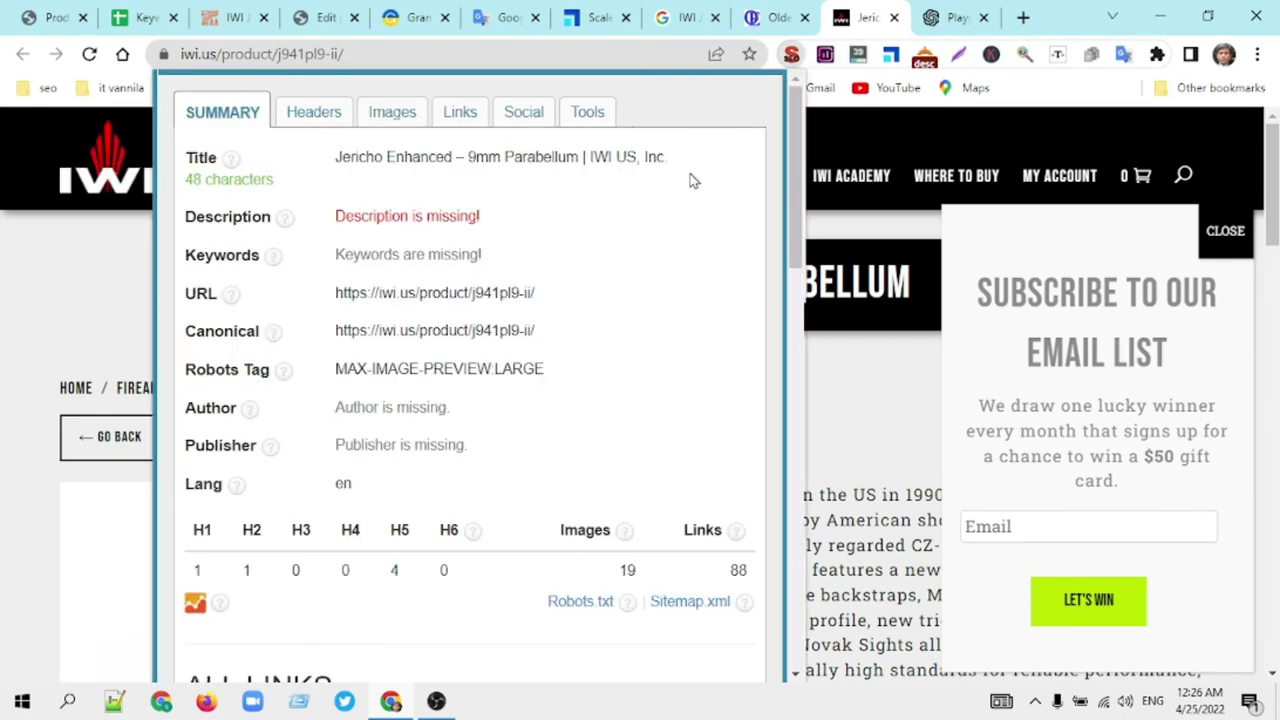
left_click(886, 134)
Step: Look through the Google result snippets for "IWI Jericho II 9mm" for meta description wording
left_click(684, 20)
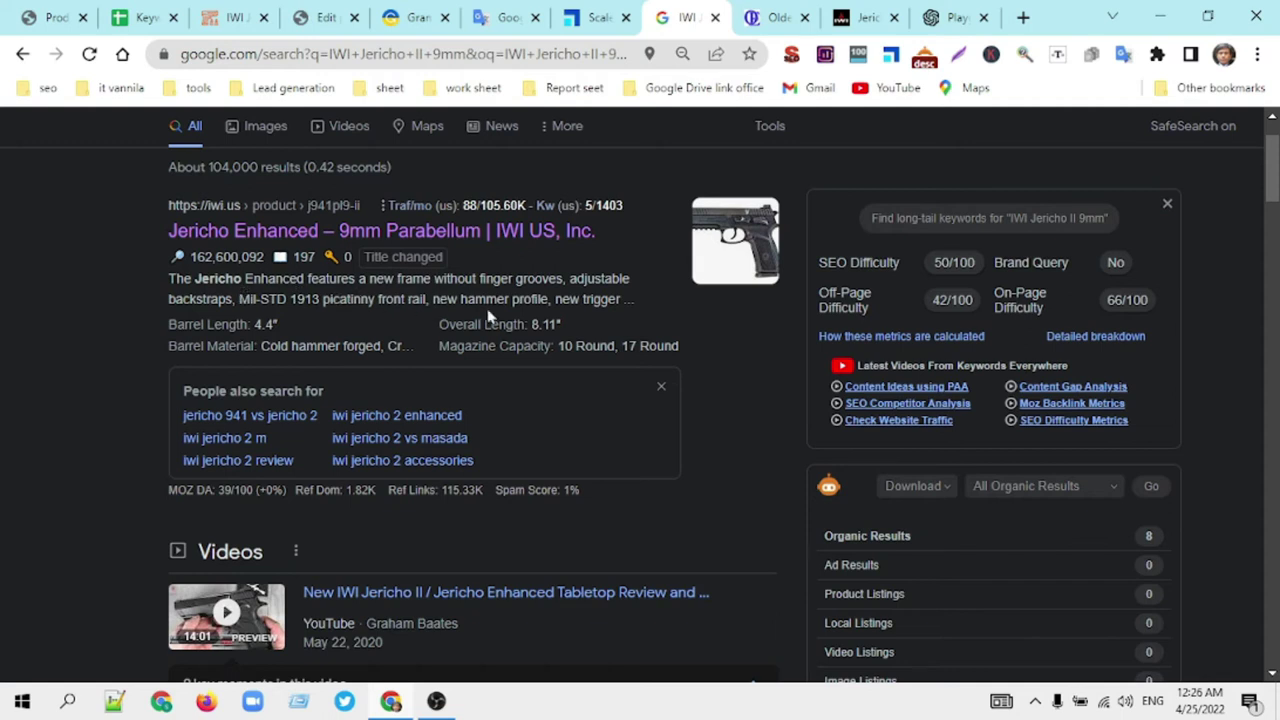
scroll(505, 350, "down", 15)
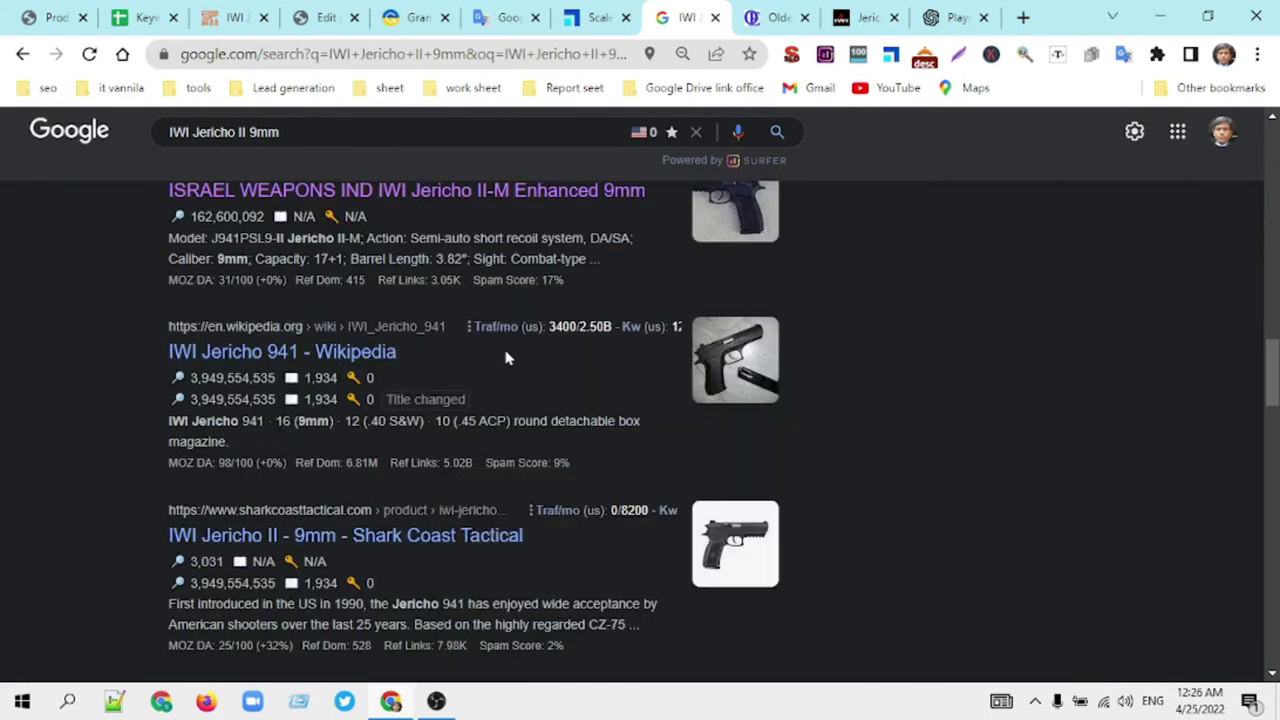
scroll(505, 357, "up", 1)
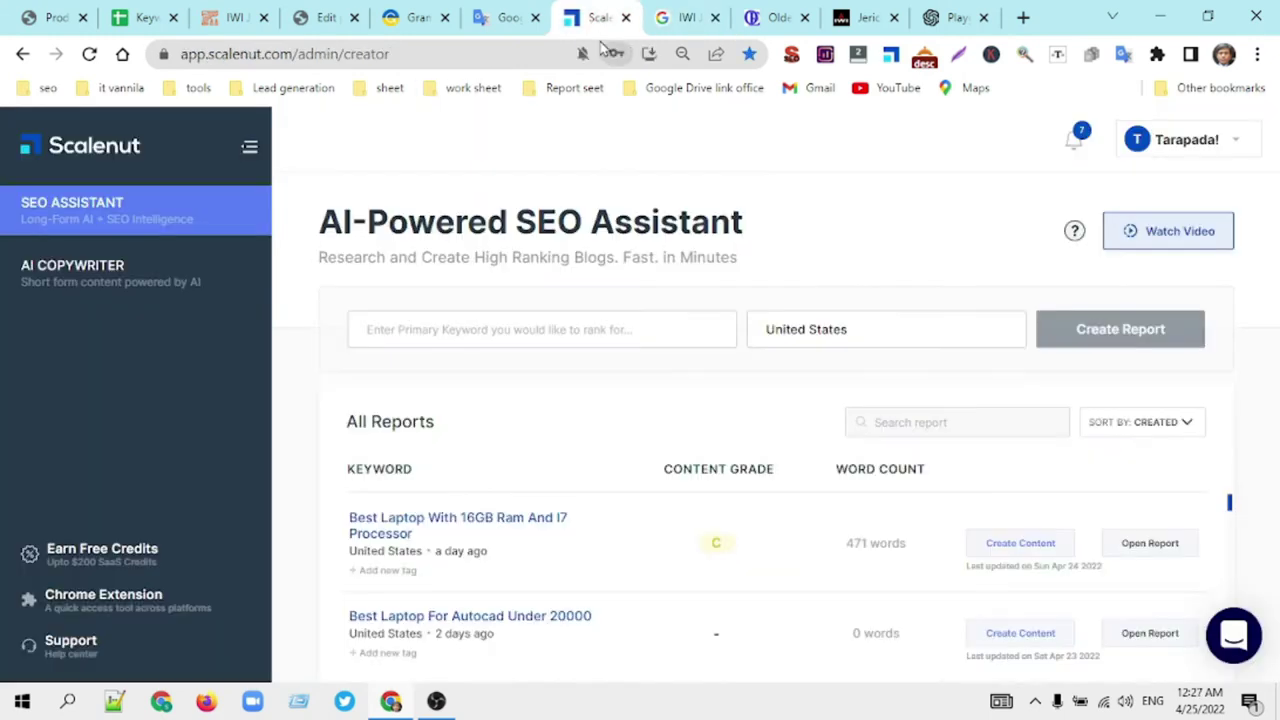
left_click(593, 22)
left_click(1150, 544)
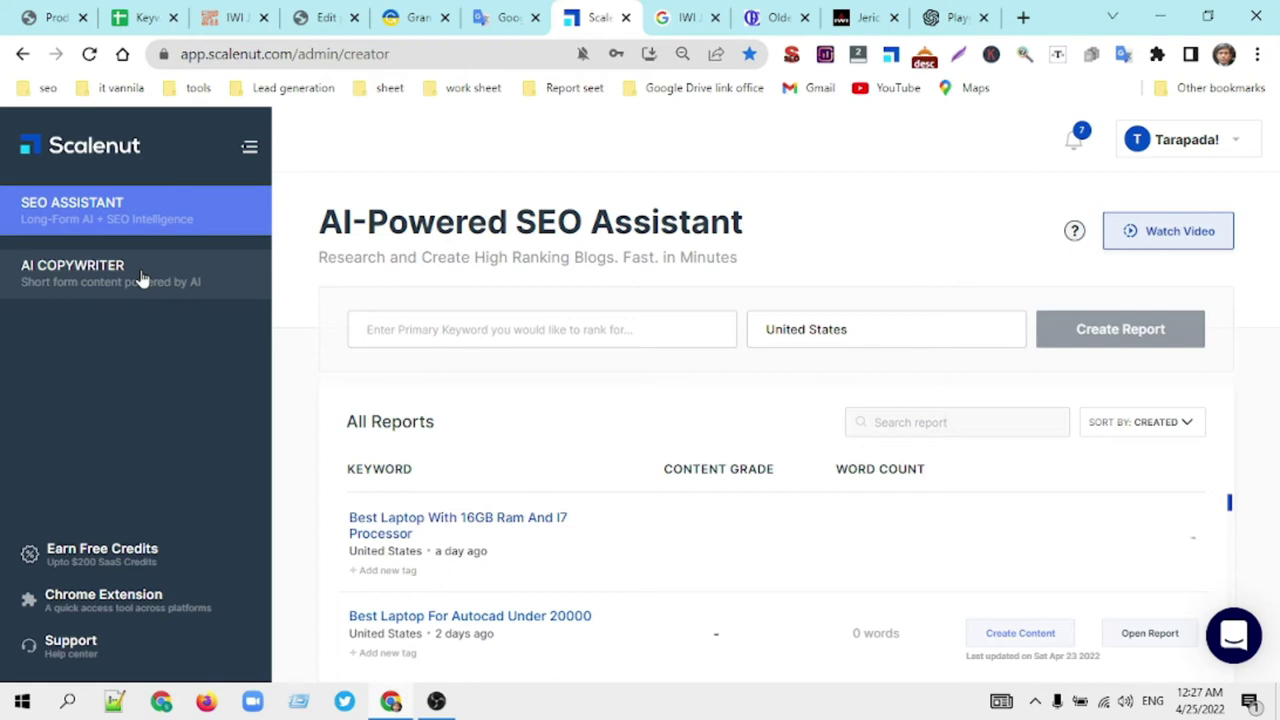
Step: Switch to the OpenAI Playground and enter the prompt "write a about IWI Jericho II 9mm"
left_click(957, 20)
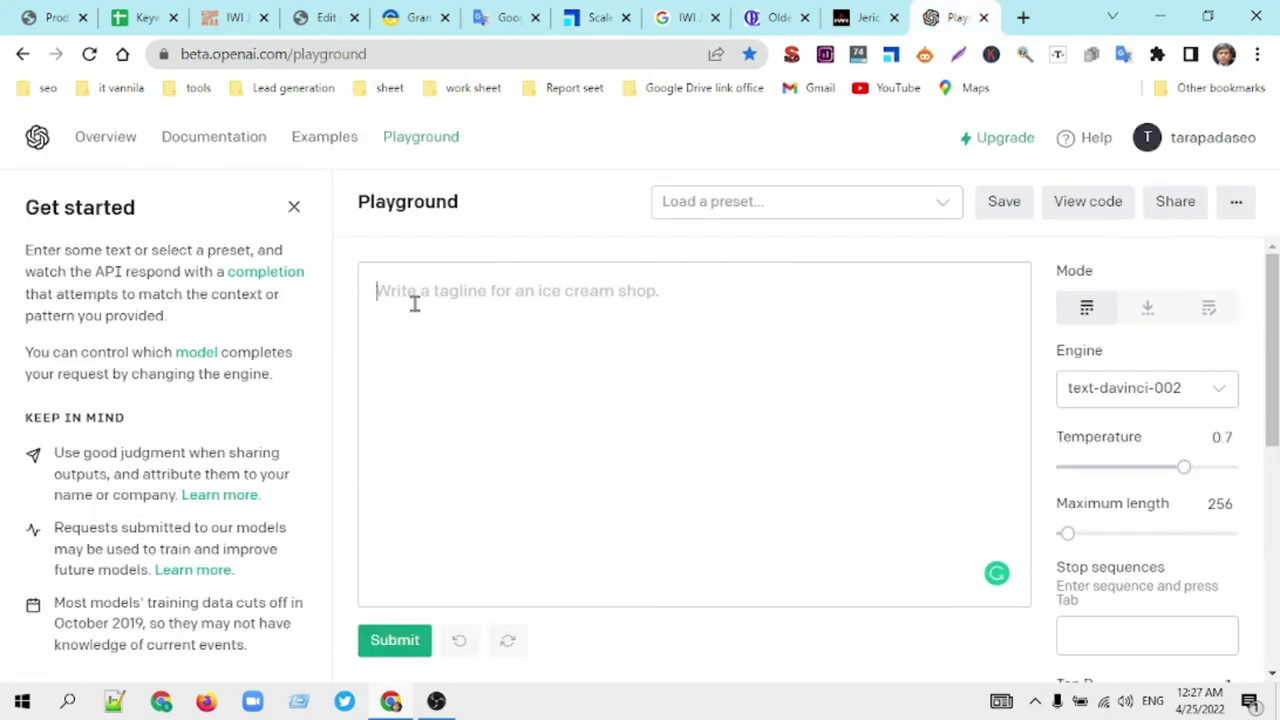
type("wri")
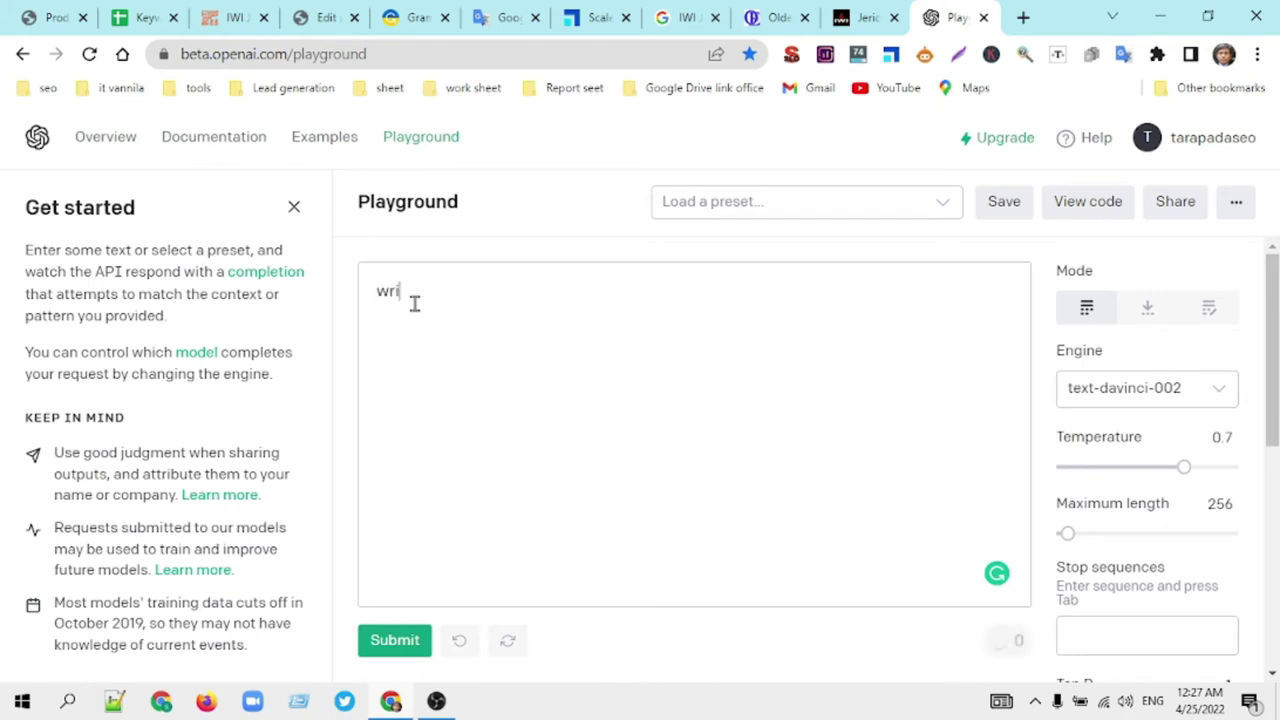
type("te a")
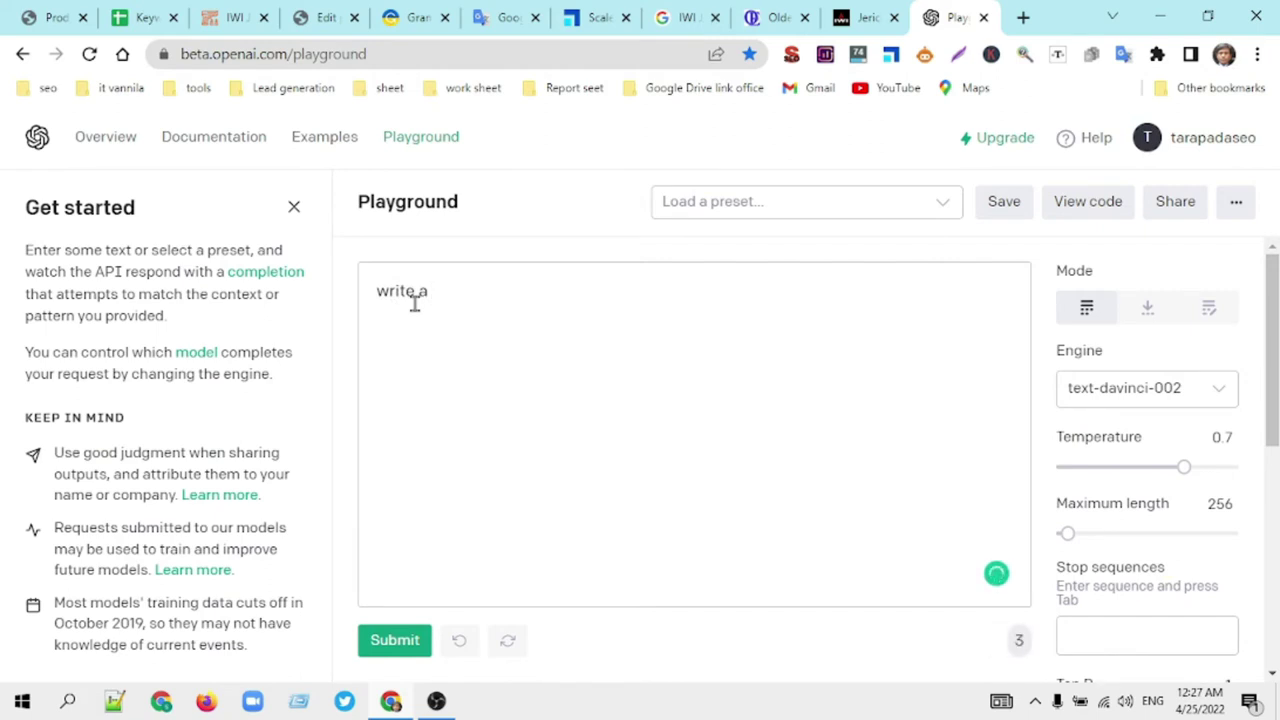
type(" a")
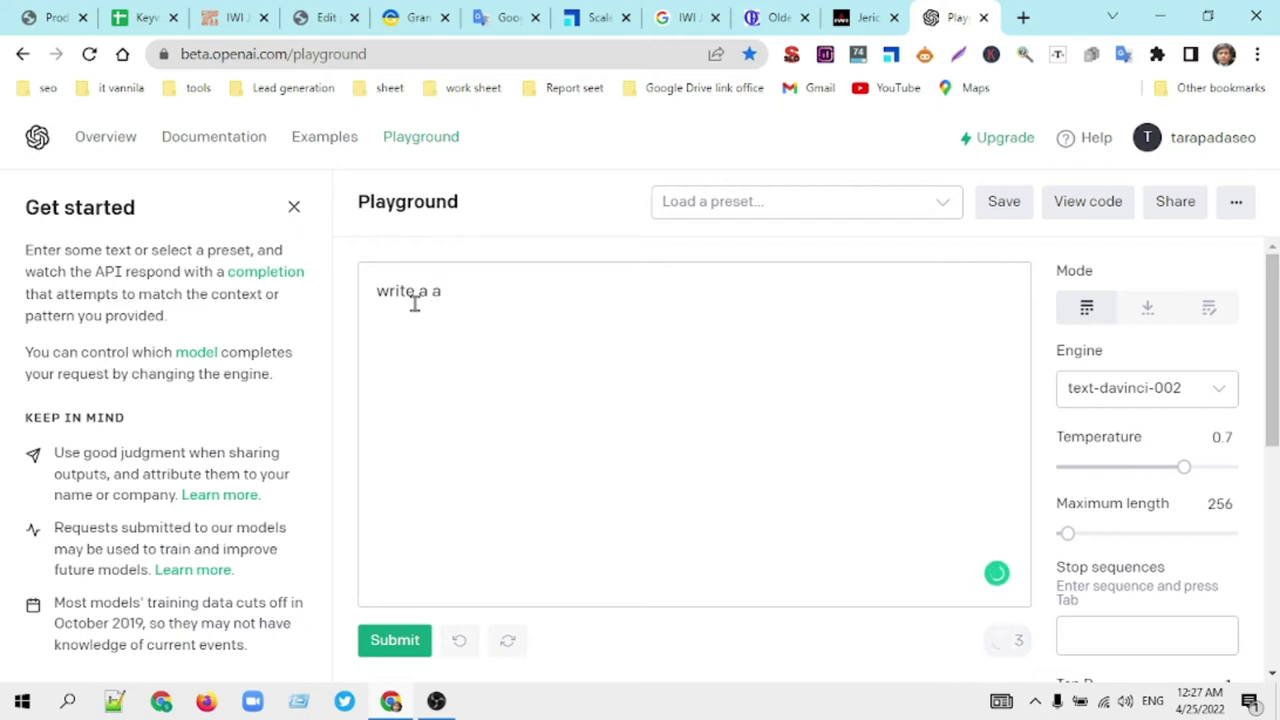
type("bout")
key("ctrl+v")
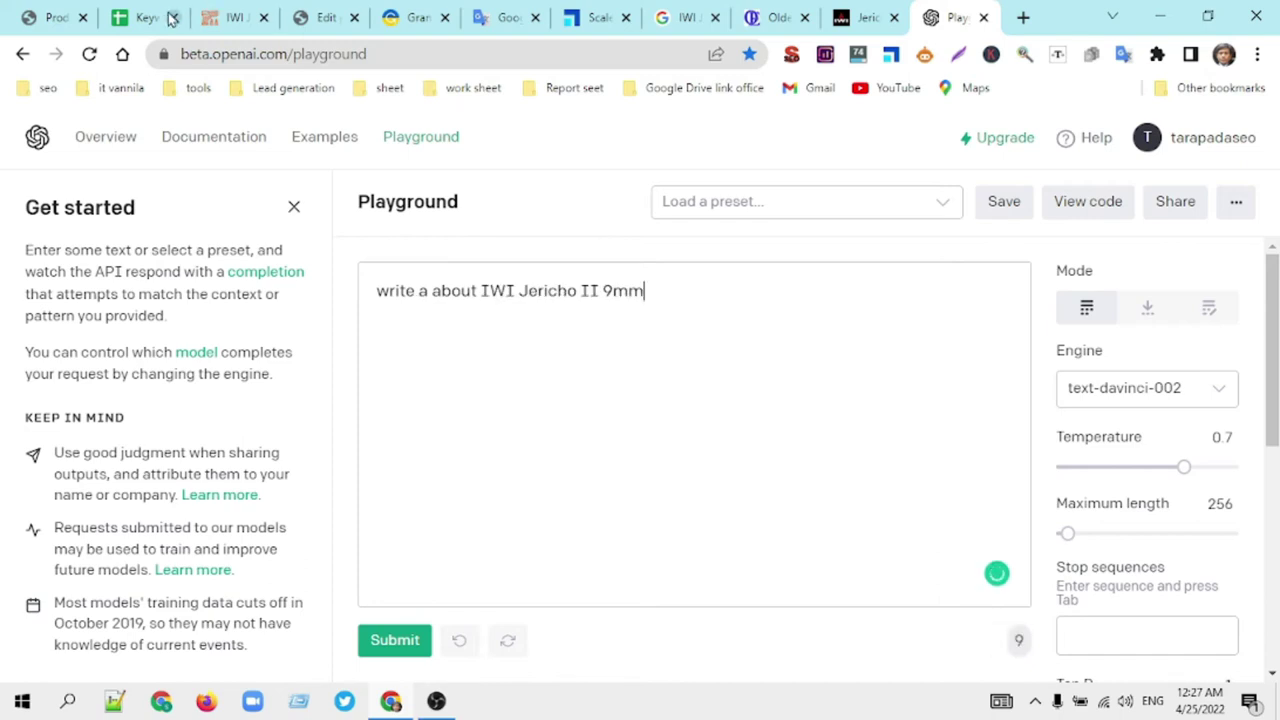
Step: Correct "a" to "an" in the Playground prompt and generate text from it
left_click(158, 18)
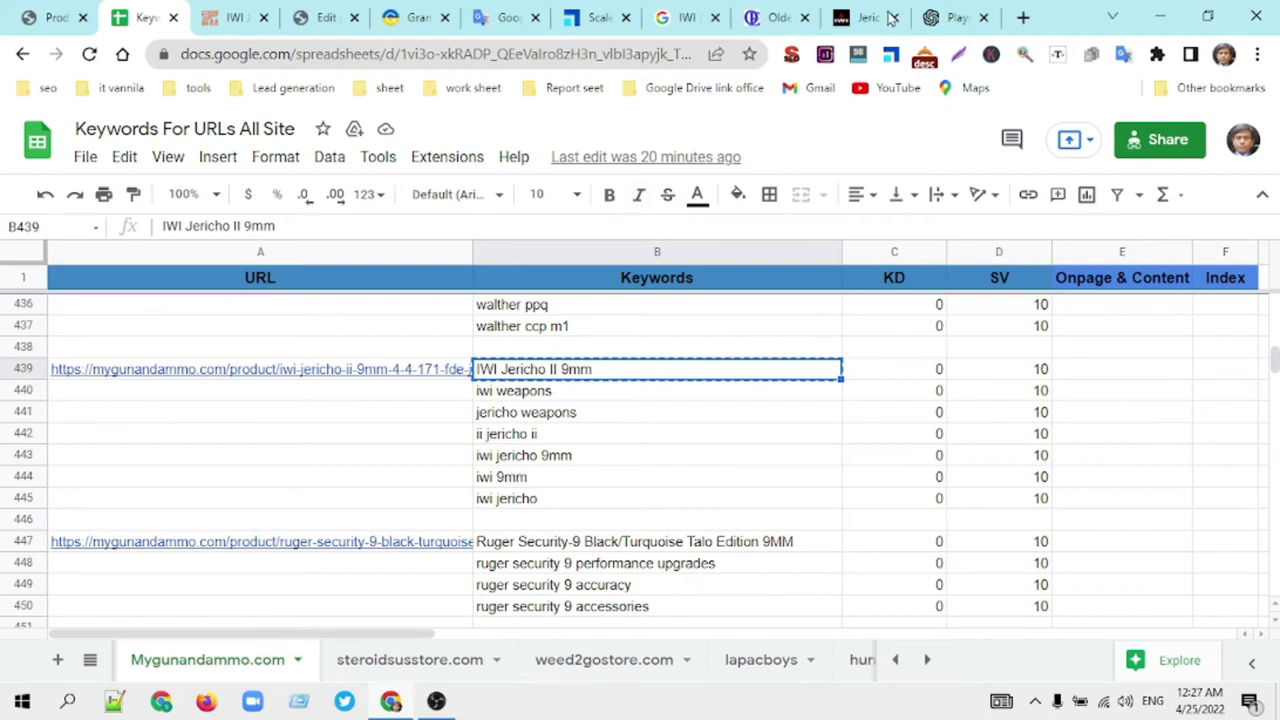
left_click(952, 24)
left_click_drag(480, 290, 694, 291)
left_click(694, 291)
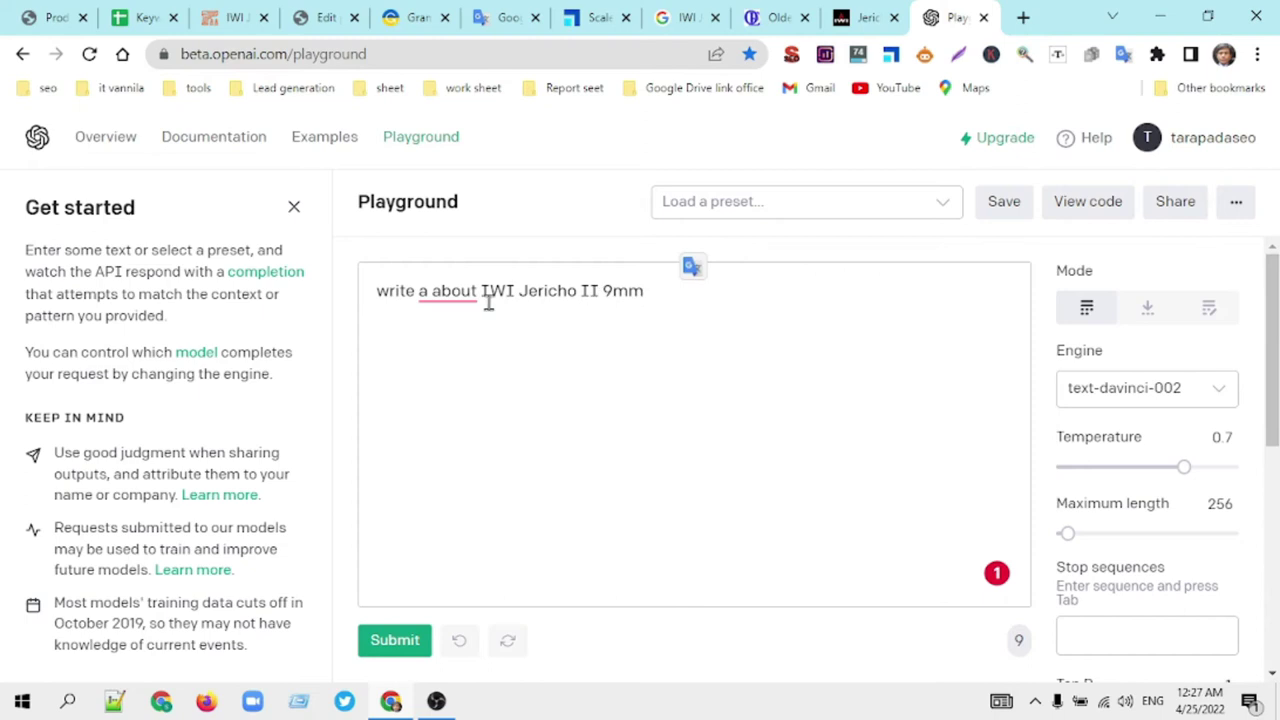
mouse_move(447, 293)
left_click(448, 348)
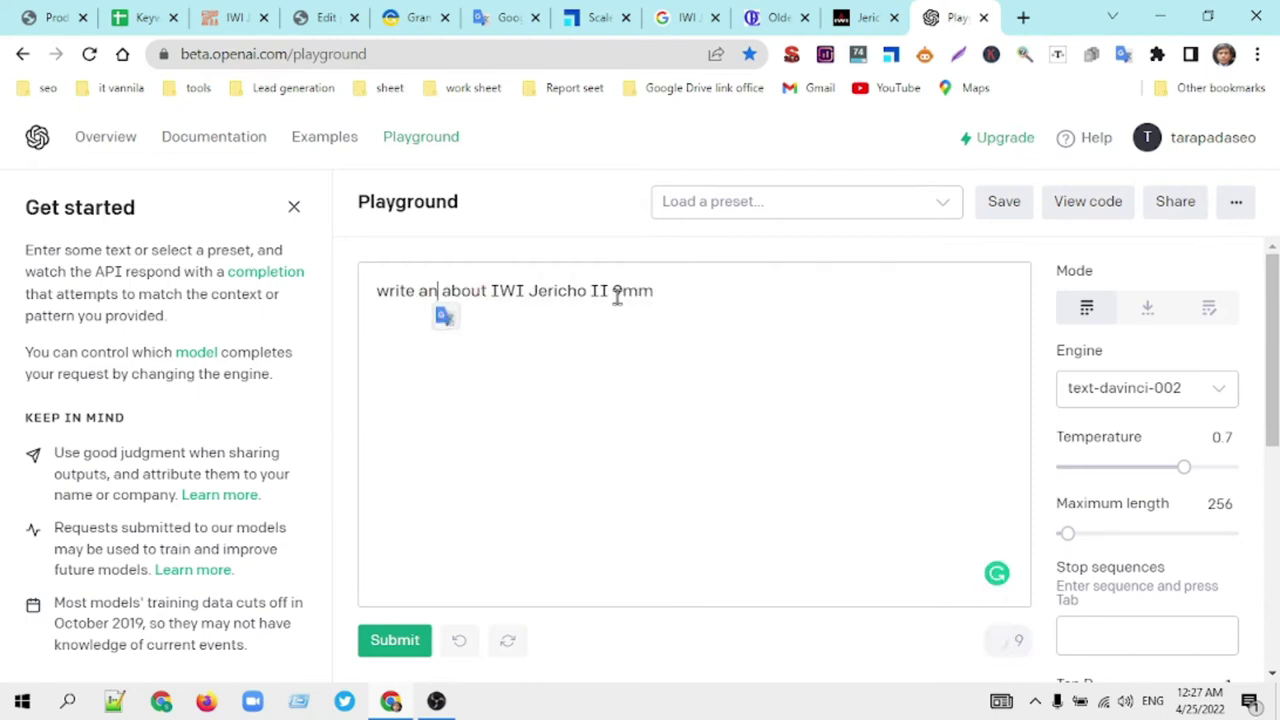
left_click(406, 642)
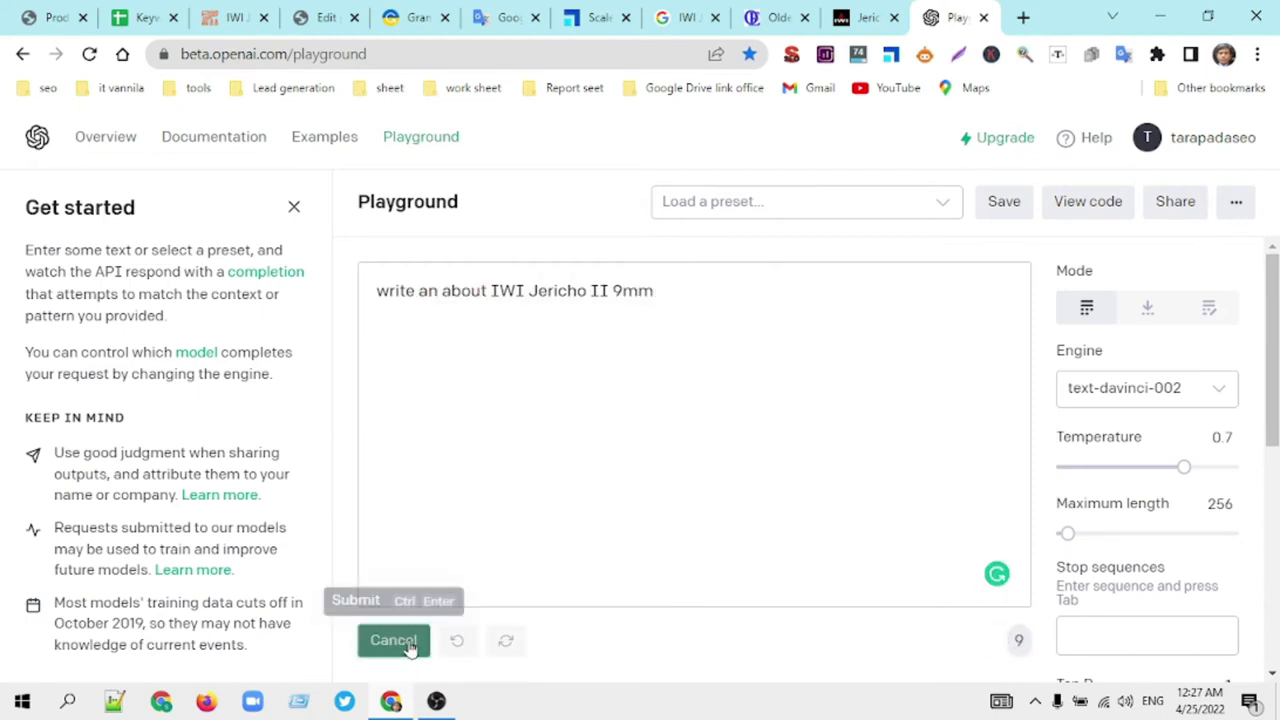
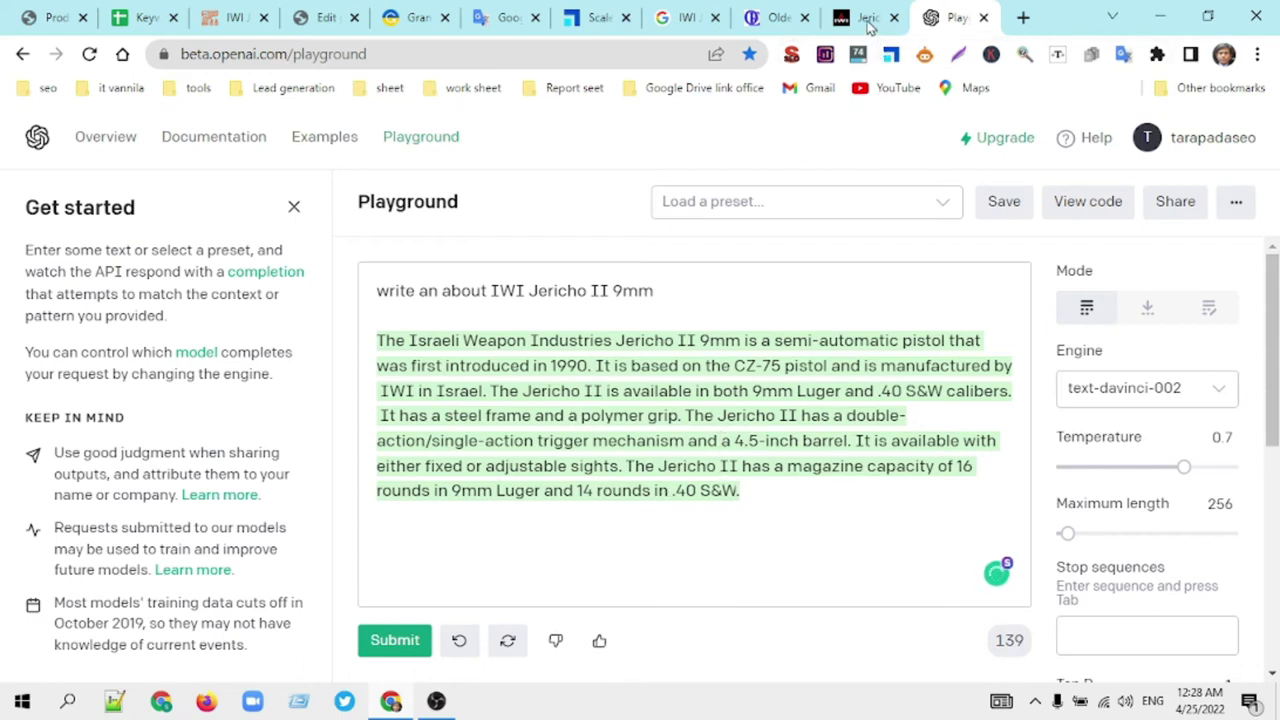
Step: Examine competitors' snippets in the Google results for "IWI Jericho II 9mm" to compare with the generated text
left_click(775, 18)
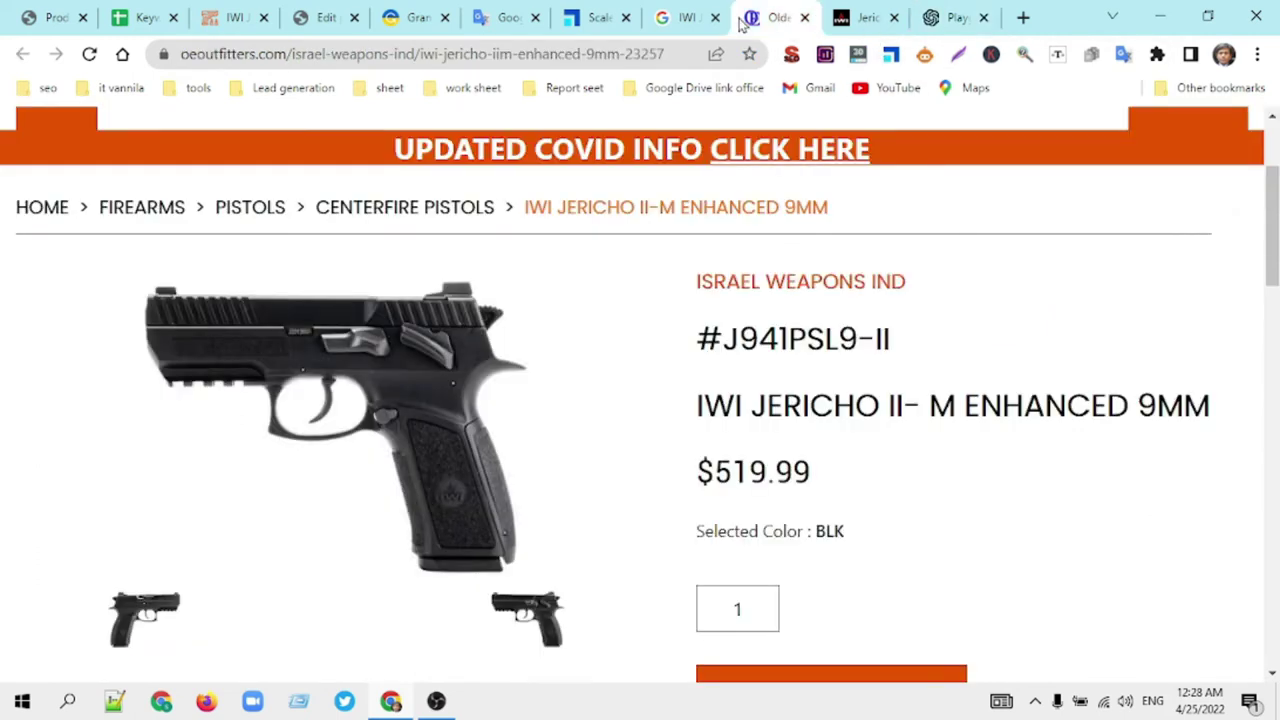
left_click(688, 18)
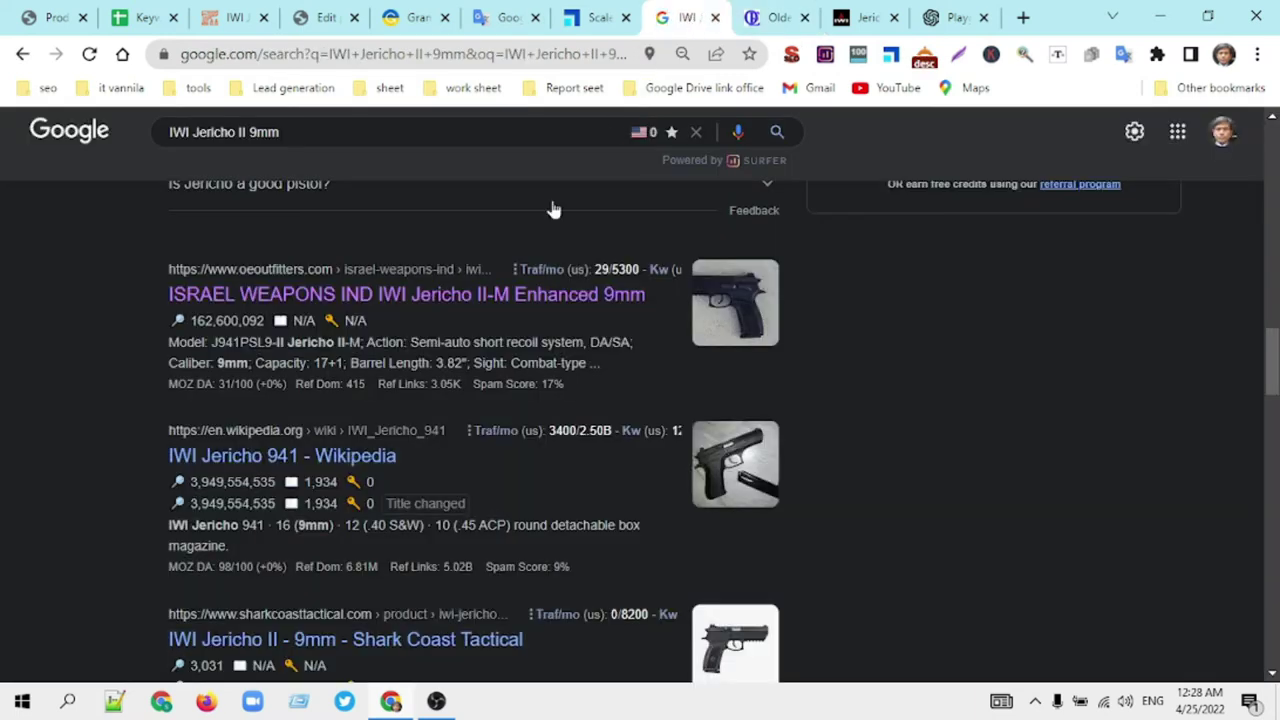
scroll(450, 328, "down", 1)
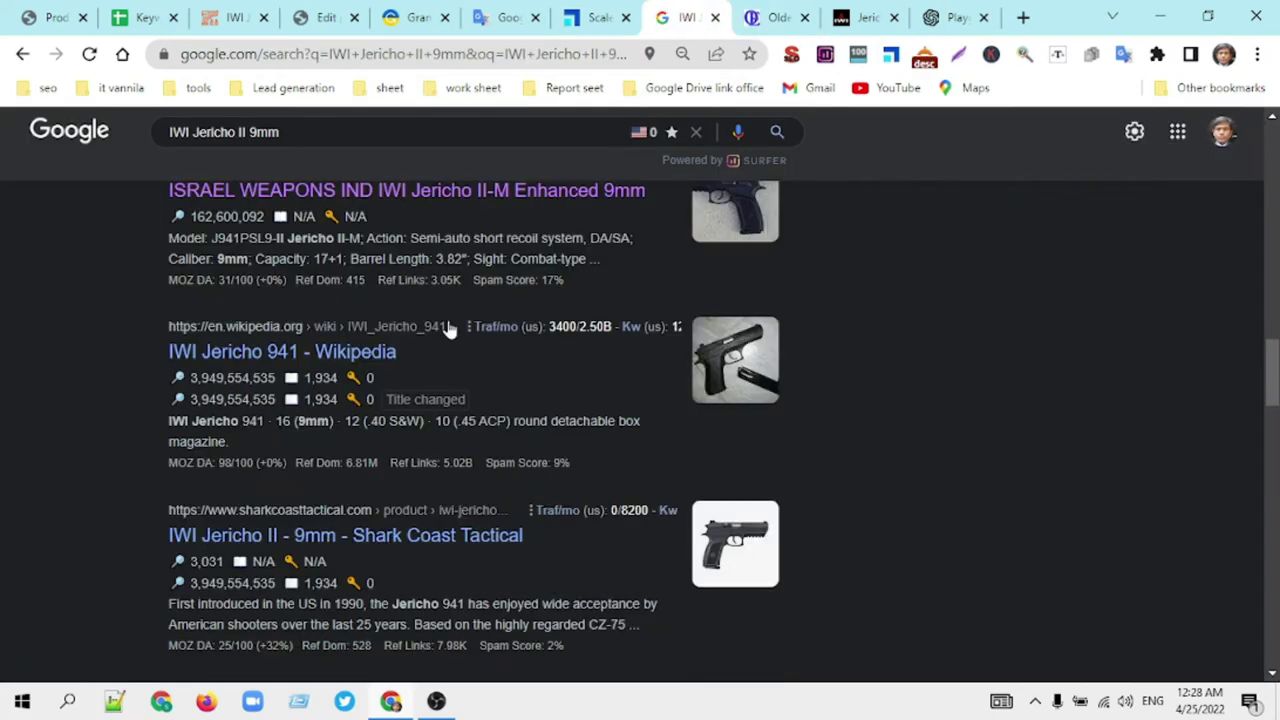
scroll(450, 328, "down", 5)
scroll(450, 330, "up", 1)
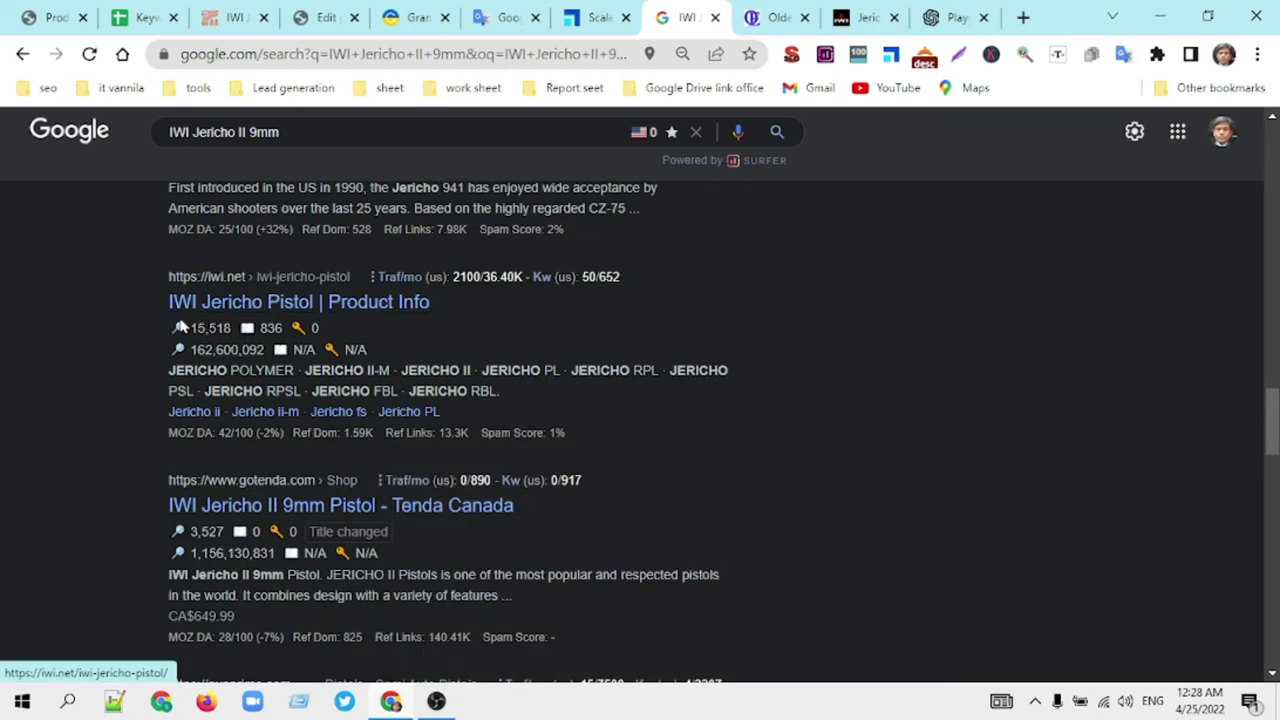
scroll(180, 327, "up", 1)
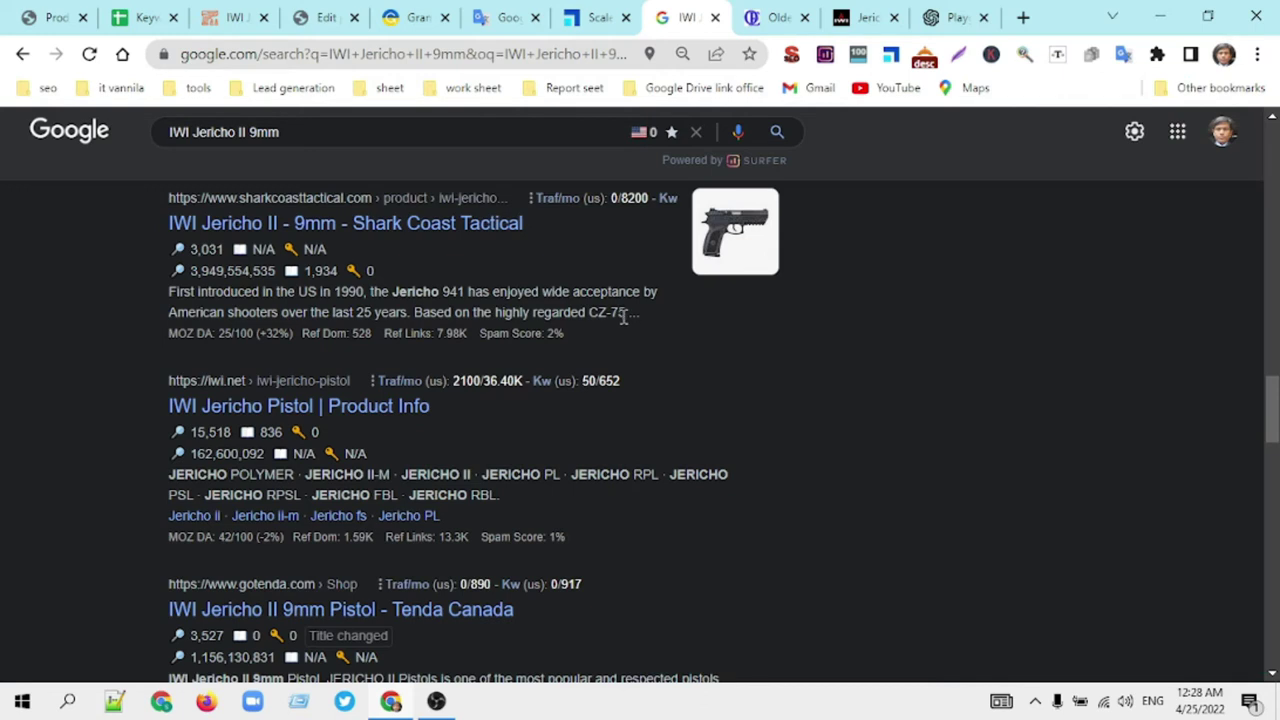
Step: Copy the generated Playground text from "The Israeli Weapon Industries" through "a polymer grip."
left_click(950, 20)
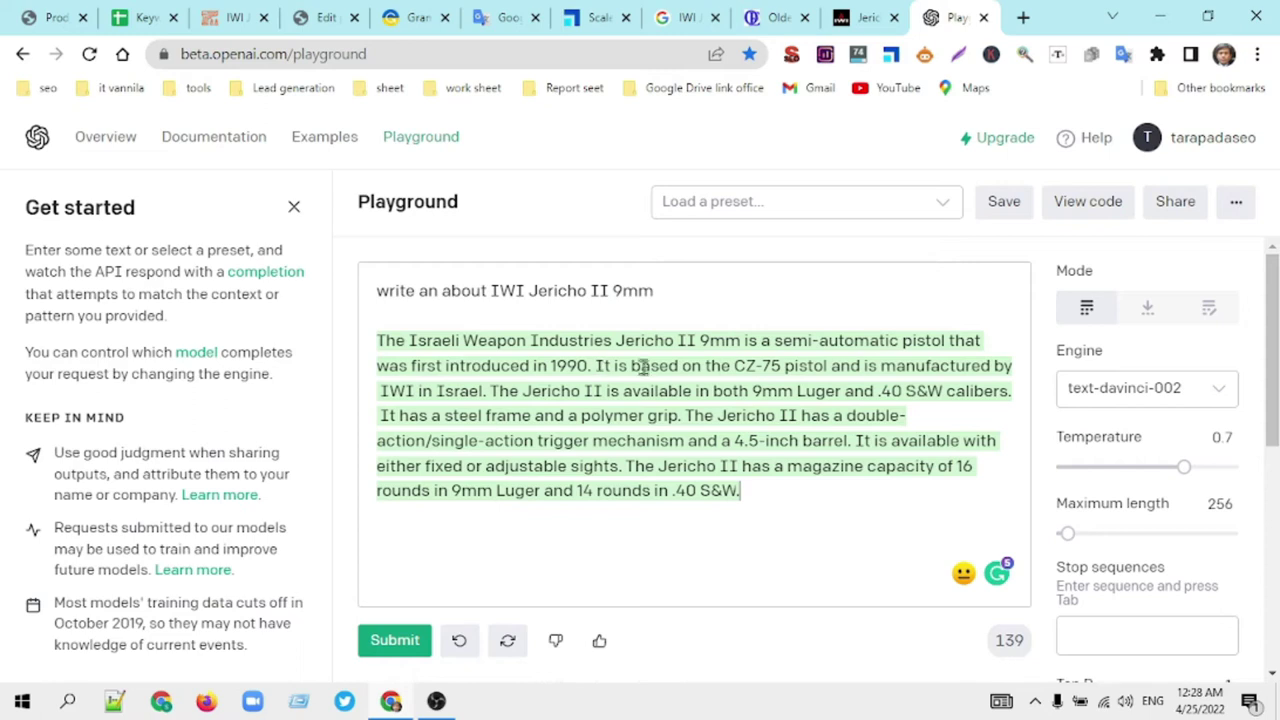
left_click_drag(597, 366, 383, 343)
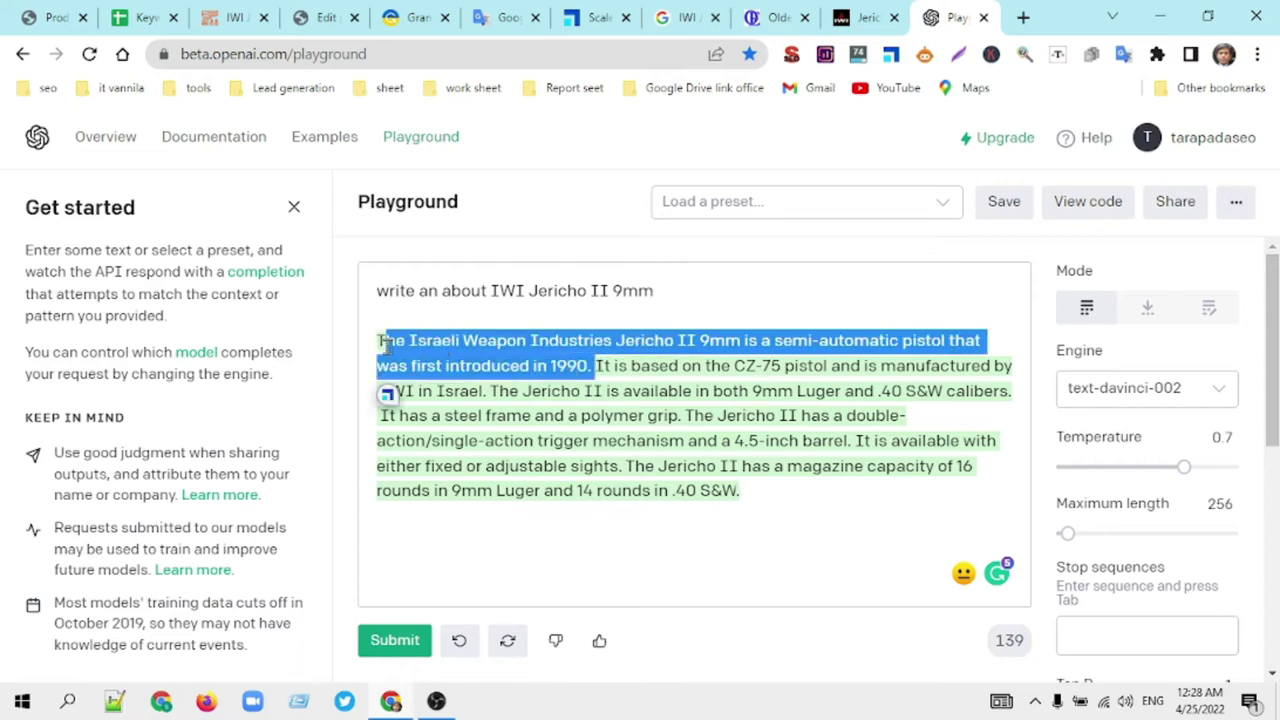
left_click_drag(686, 418, 370, 333)
key("ctrl+c")
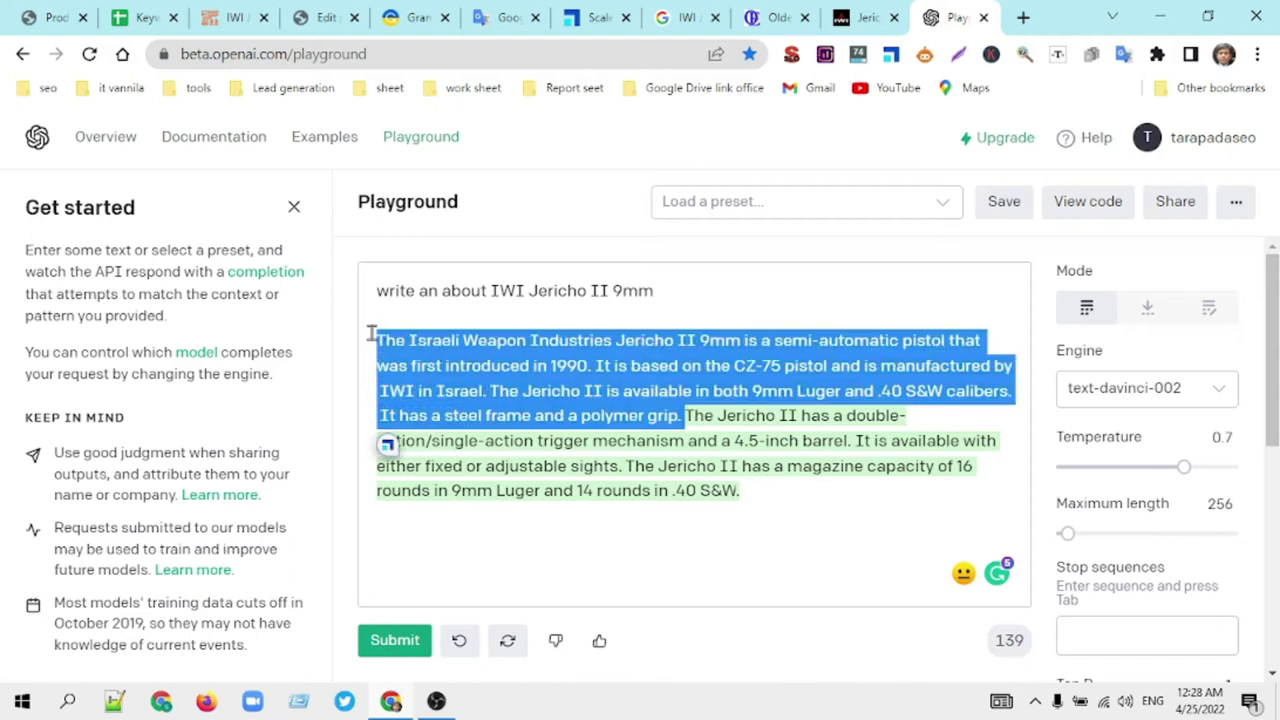
Step: Replace the Google Translate source text with the copied passage and trim it to end at "manufactured by IWI in Israel."
left_click(511, 20)
key("ctrl+a")
key("ctrl+v")
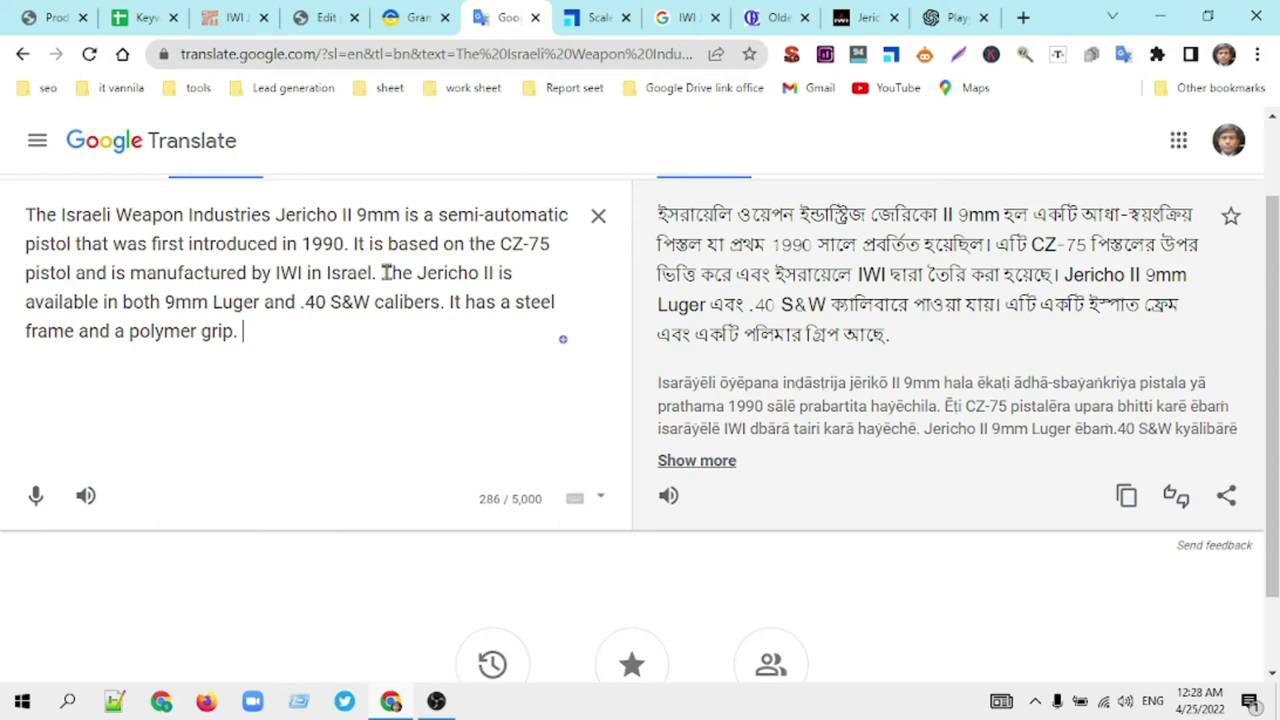
left_click_drag(381, 277, 414, 360)
key("BackSpace")
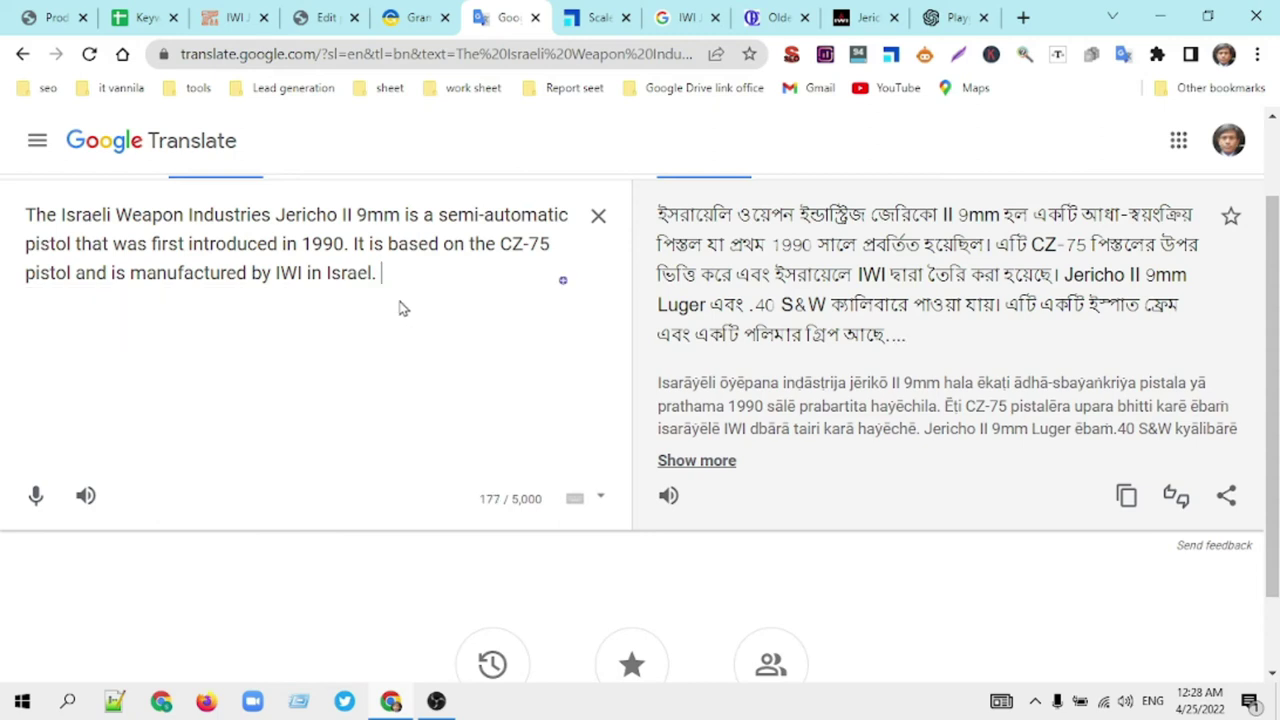
Step: Copy the two trimmed sentences from Google Translate and paste them as the product's Yoast meta description
left_click_drag(381, 277, 22, 216)
key("ctrl+c")
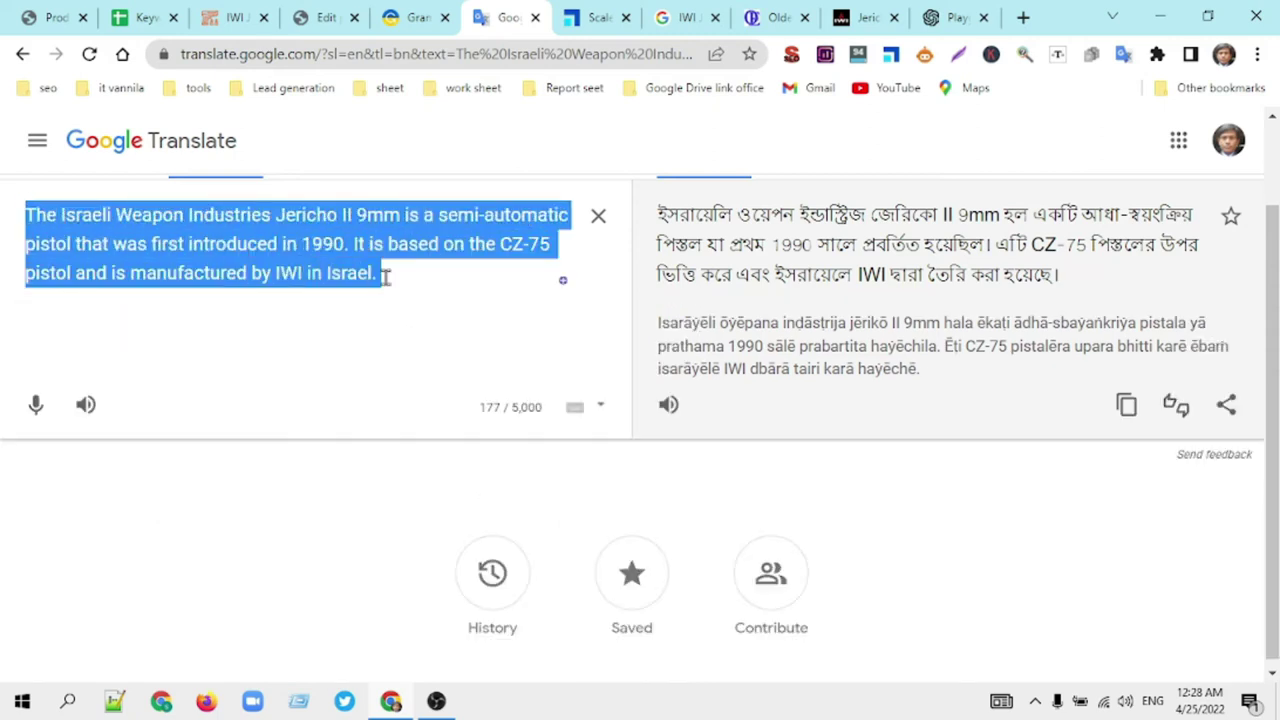
left_click(305, 17)
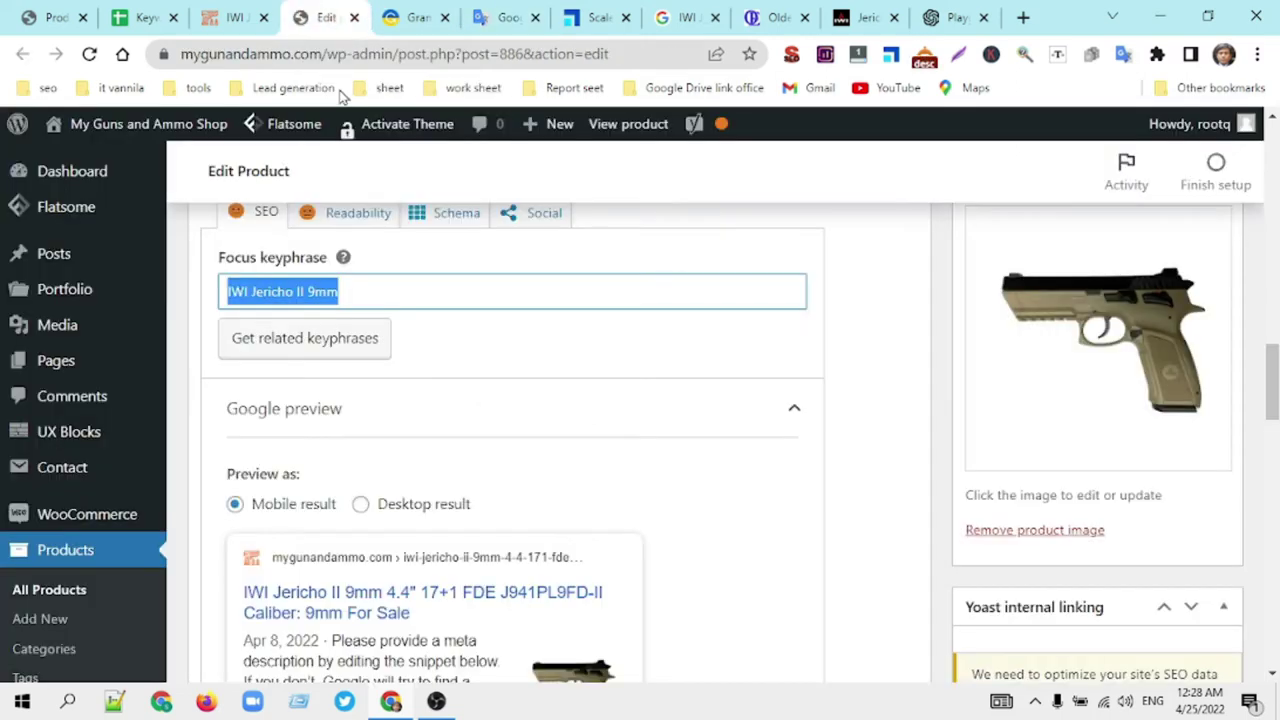
scroll(478, 357, "down", 7)
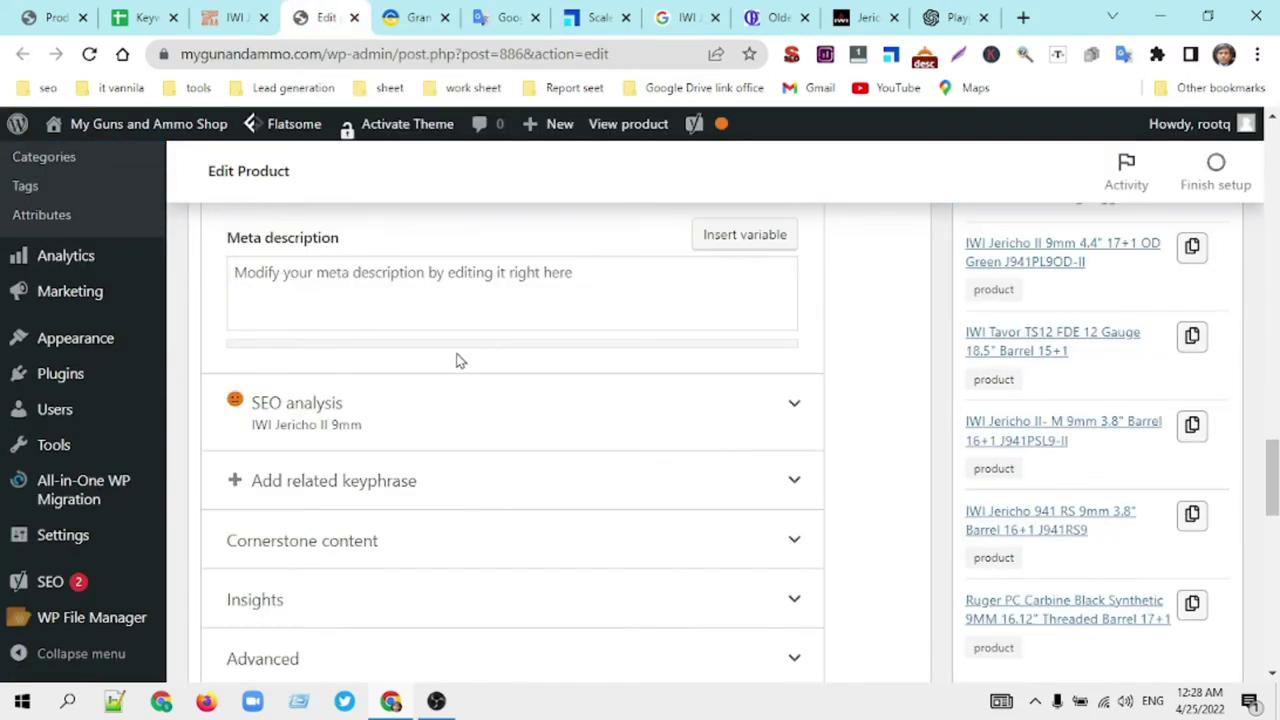
left_click(302, 290)
key("ctrl+v")
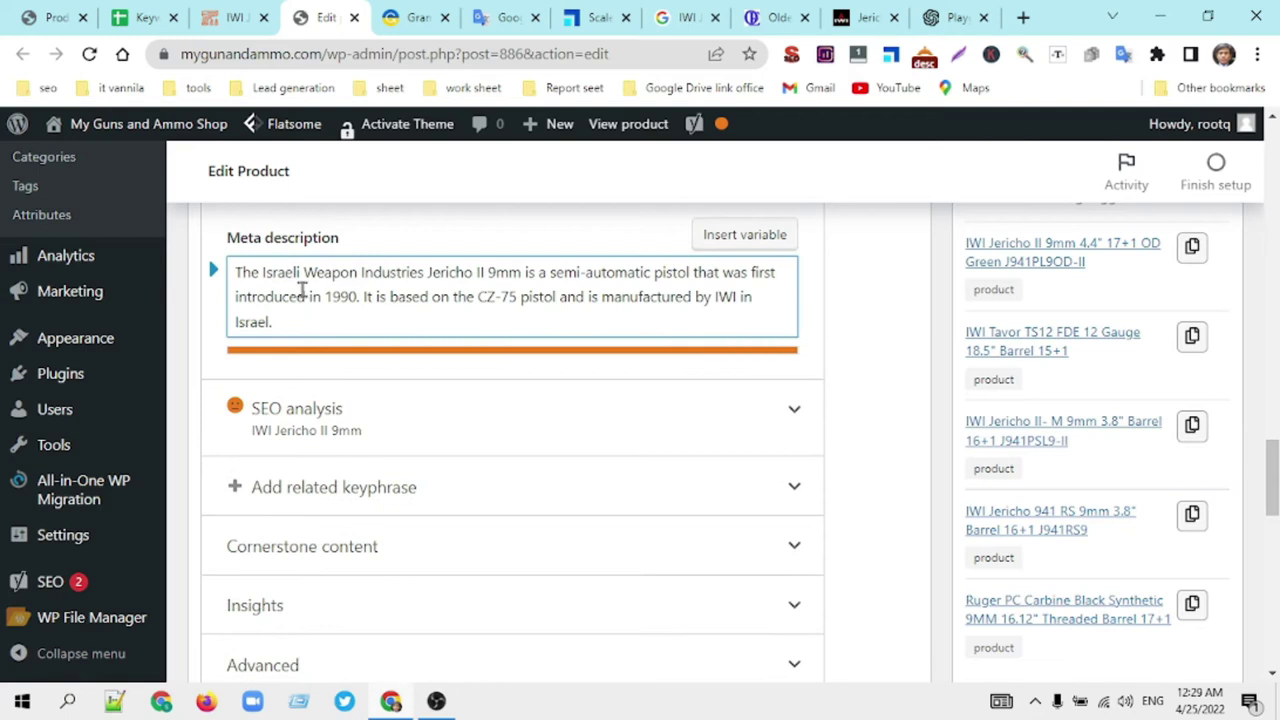
left_click(853, 325)
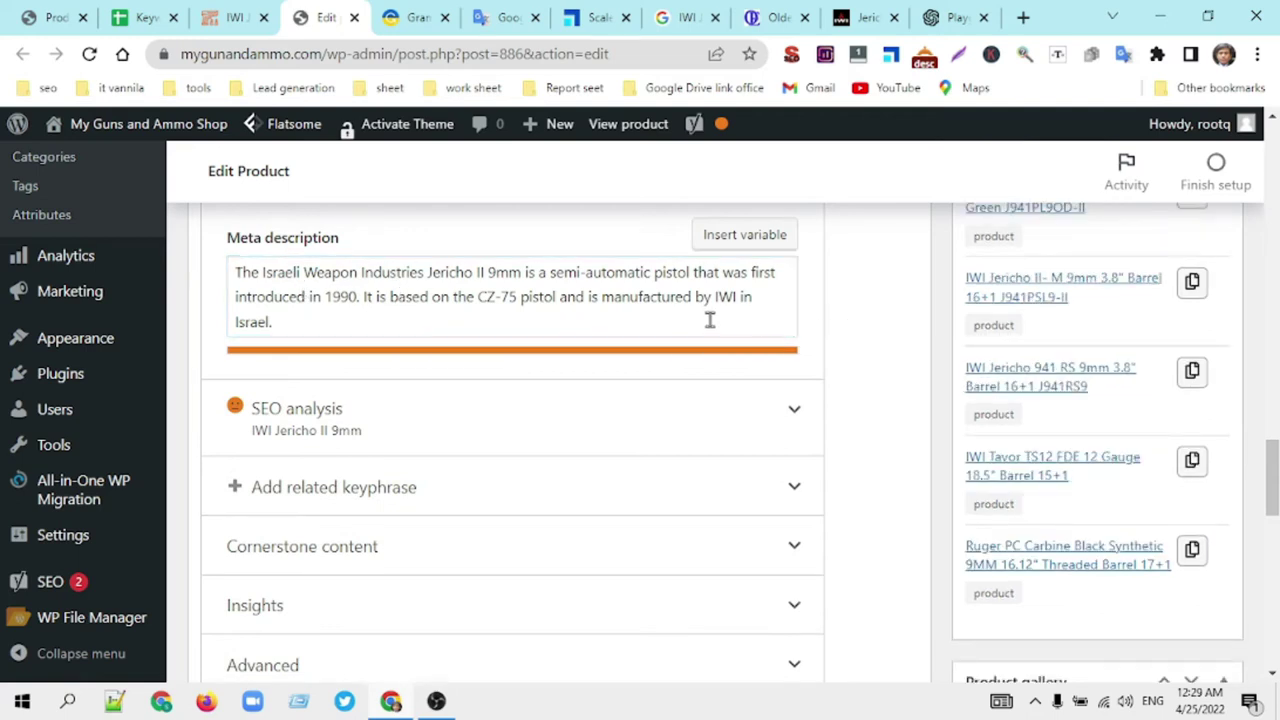
Step: Copy the focus keyphrase "IWI Jericho II 9mm" and enter it as the first Yoast keyphrase synonym in the SEO analysis
scroll(634, 346, "down", 2)
scroll(440, 274, "up", 10)
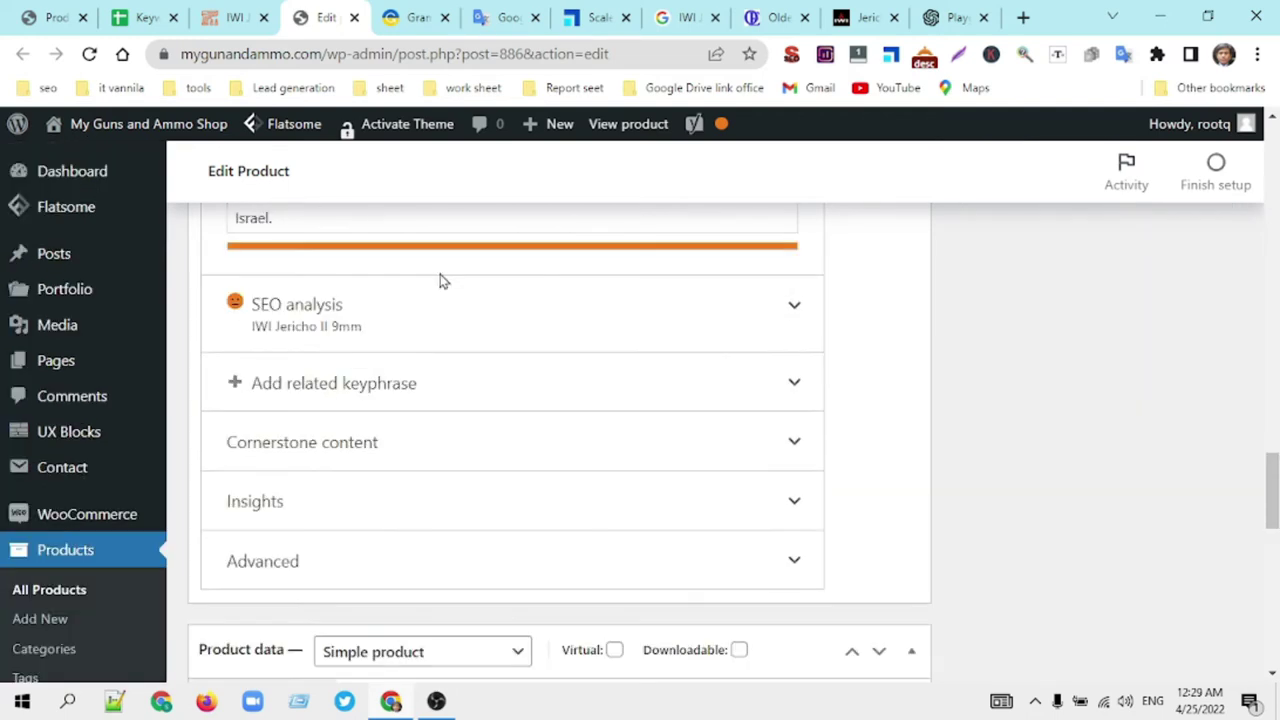
left_click_drag(388, 291, 222, 291)
key("ctrl+c")
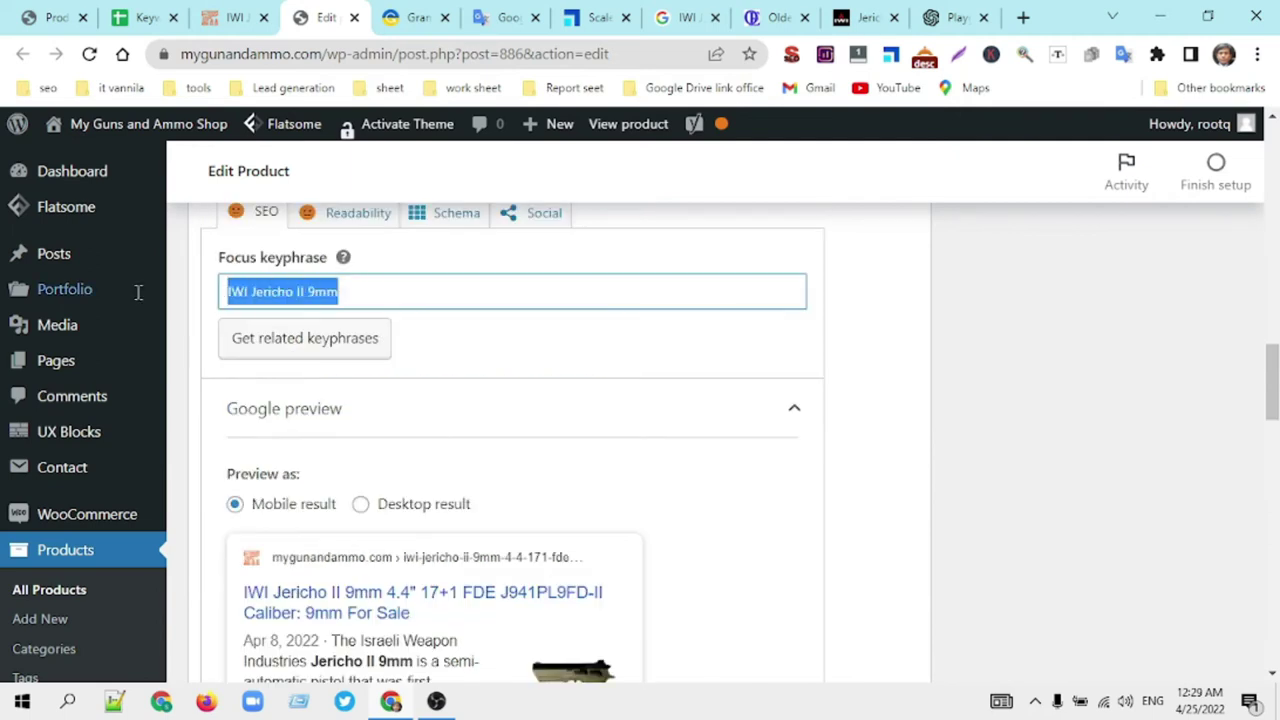
scroll(565, 463, "down", 10)
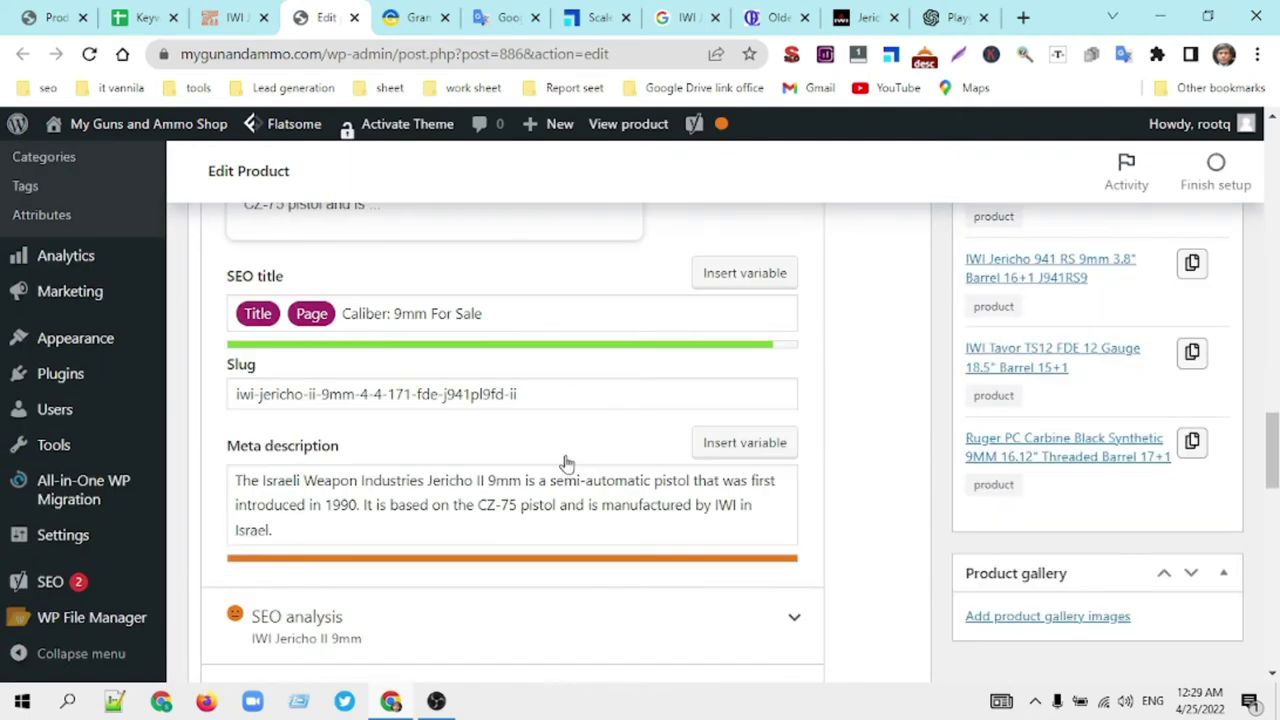
left_click(383, 323)
left_click(268, 434)
key("ctrl+v")
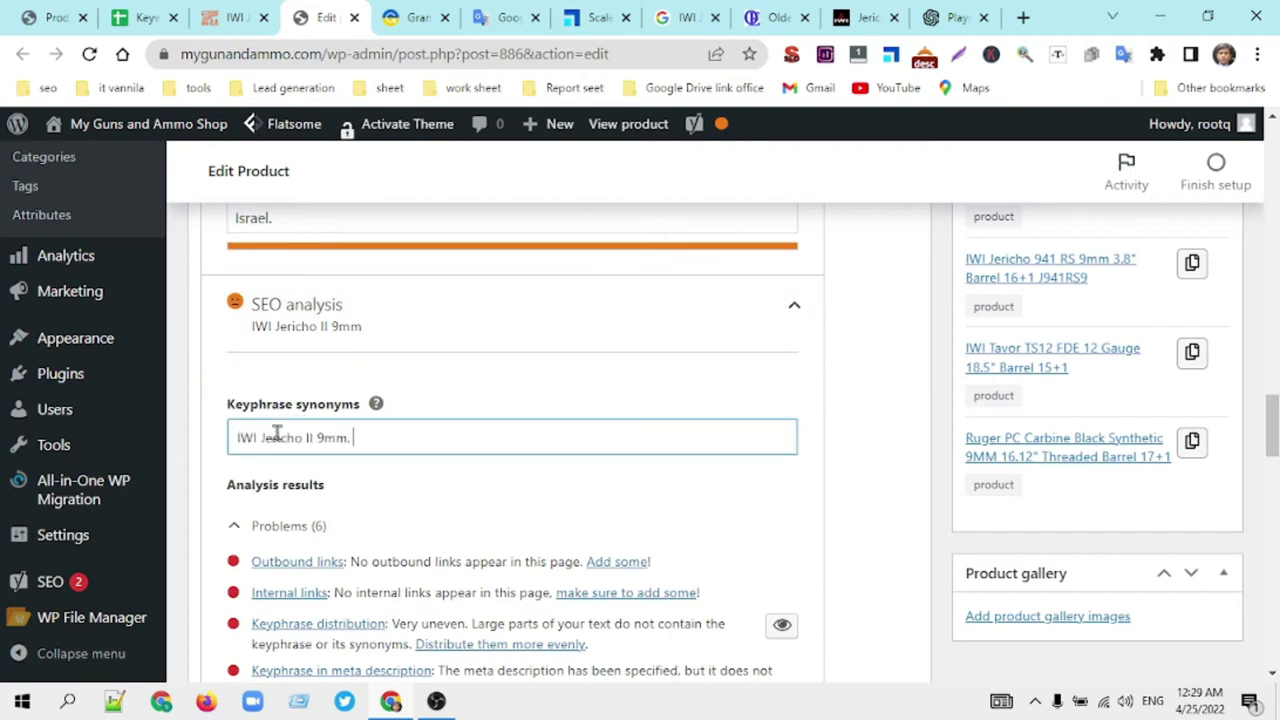
Step: Copy the keyword "iwi weapons" from the Google Sheets keyword list and append it to the product's keyphrase synonyms
left_click(146, 18)
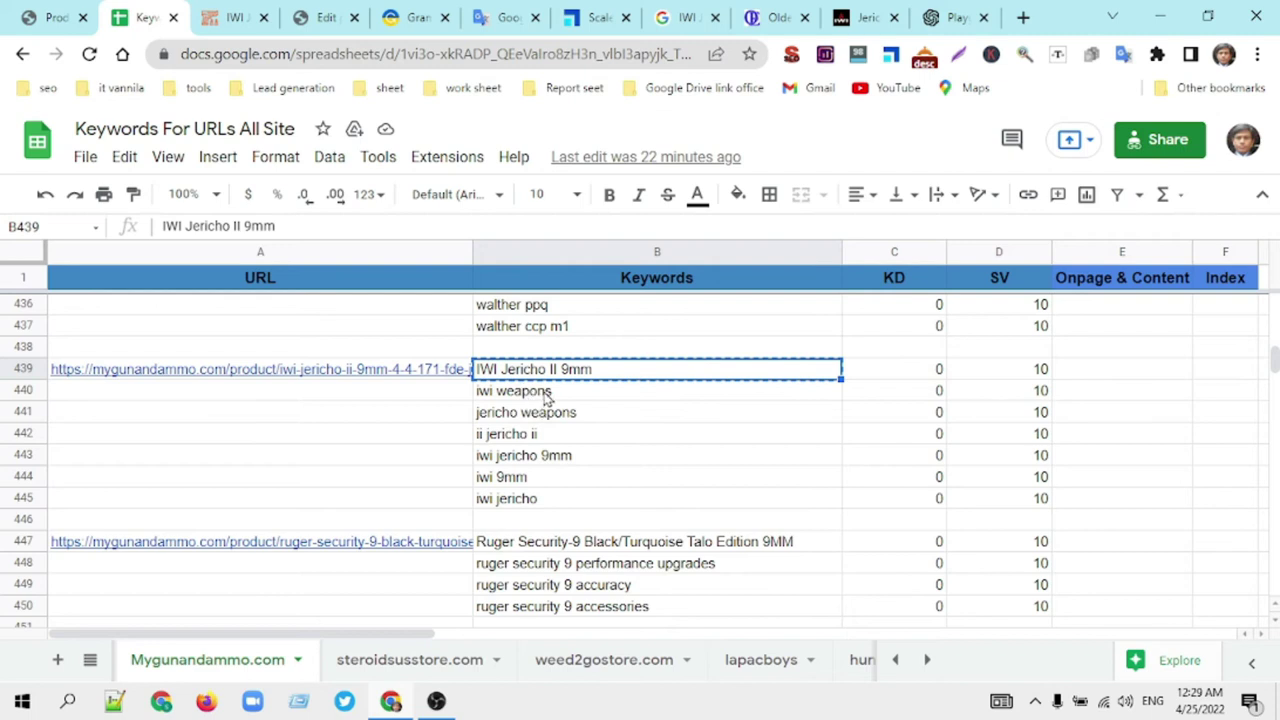
left_click(546, 395)
key("ctrl+c")
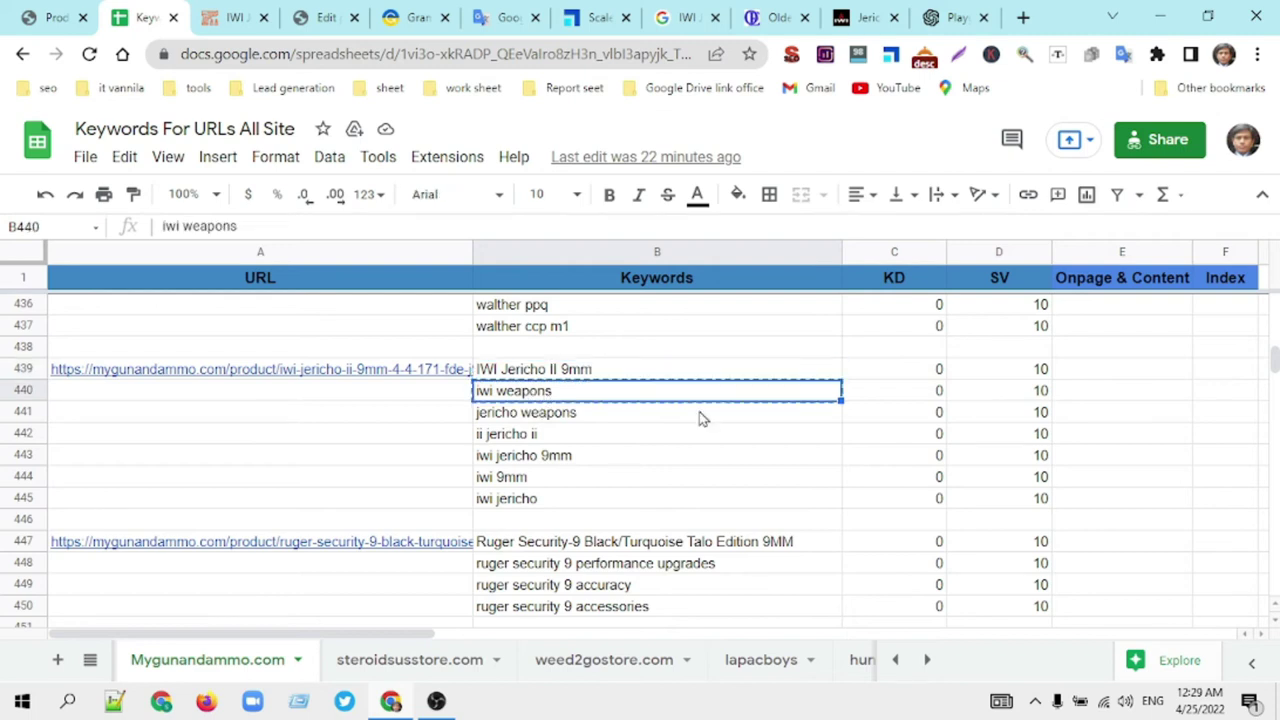
left_click(340, 30)
key("ctrl+v")
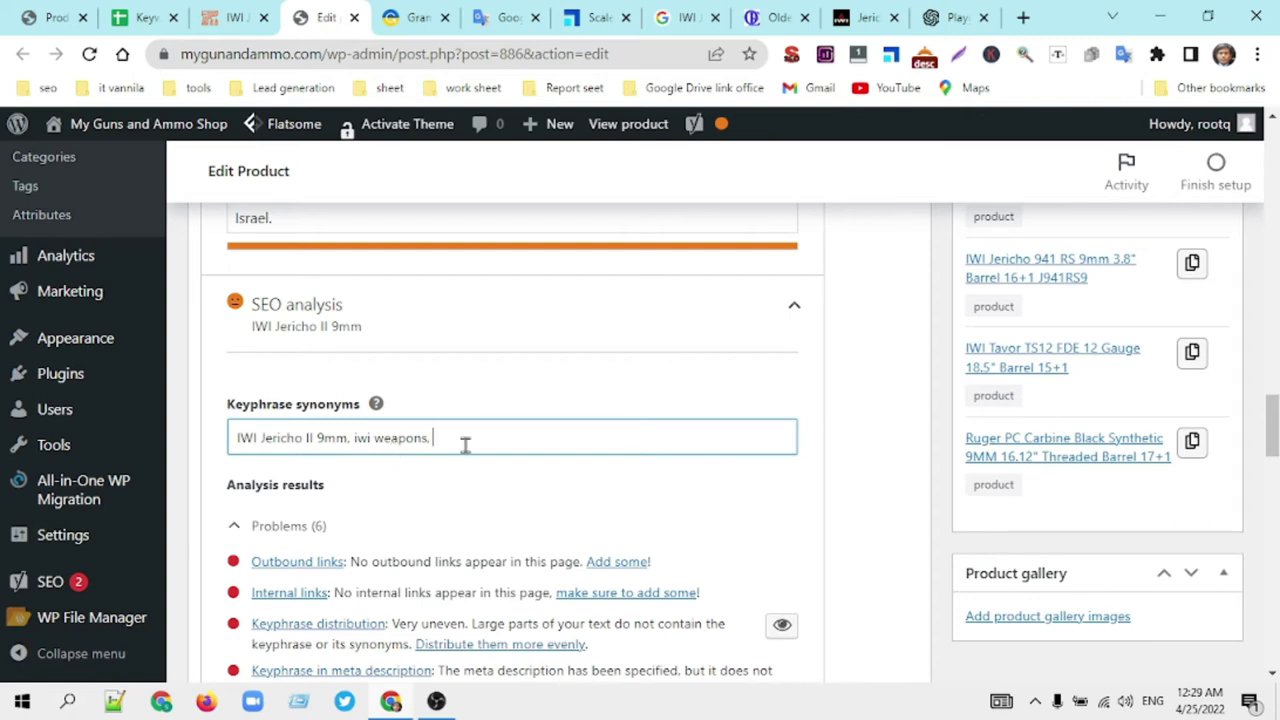
Step: Append the sheet's keyword "ii jericho ii" to the product's keyphrase synonyms and review the SEO analysis results
left_click(146, 19)
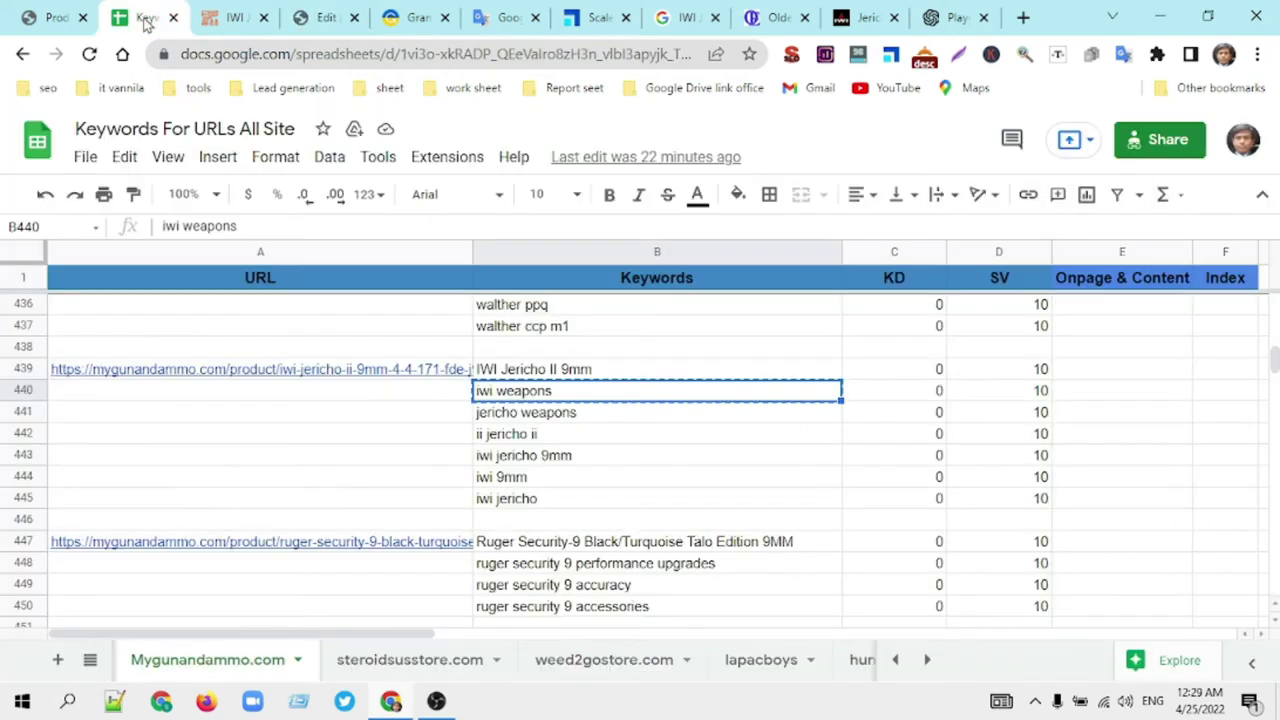
left_click(552, 439)
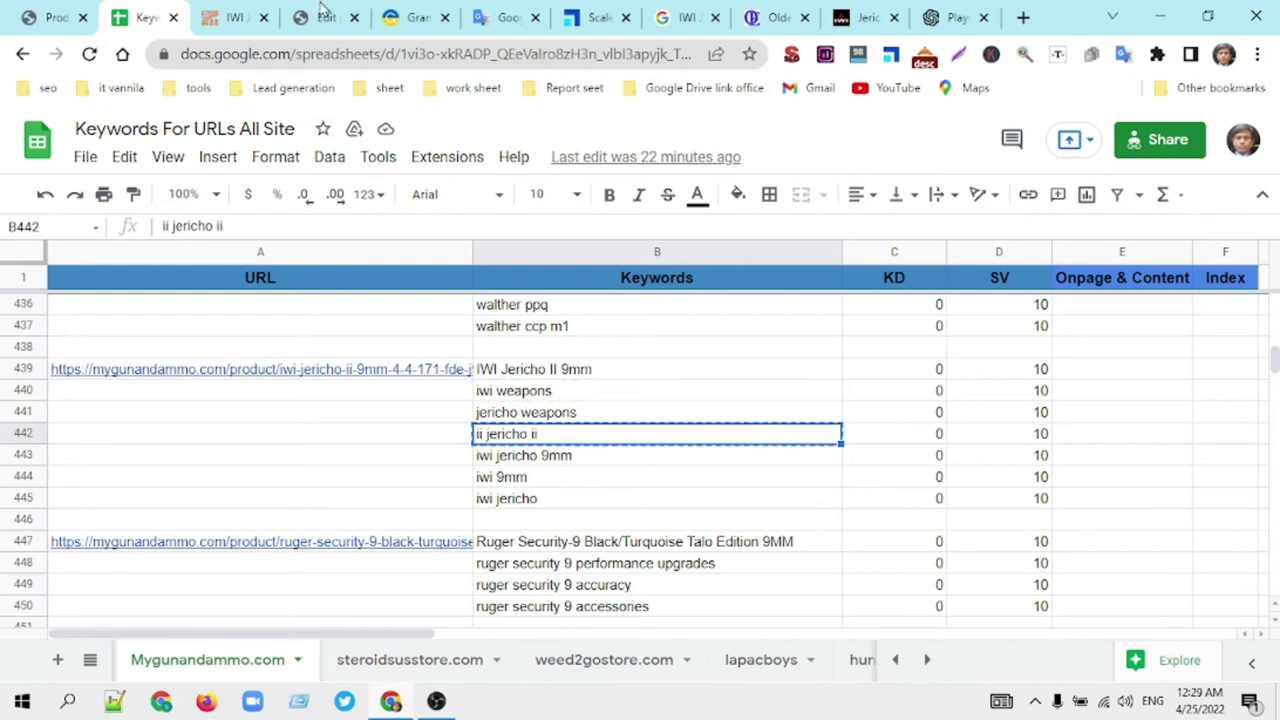
left_click(326, 12)
key("ctrl+v")
left_click_drag(485, 437, 477, 437)
scroll(605, 408, "down", 2)
scroll(612, 411, "down", 1)
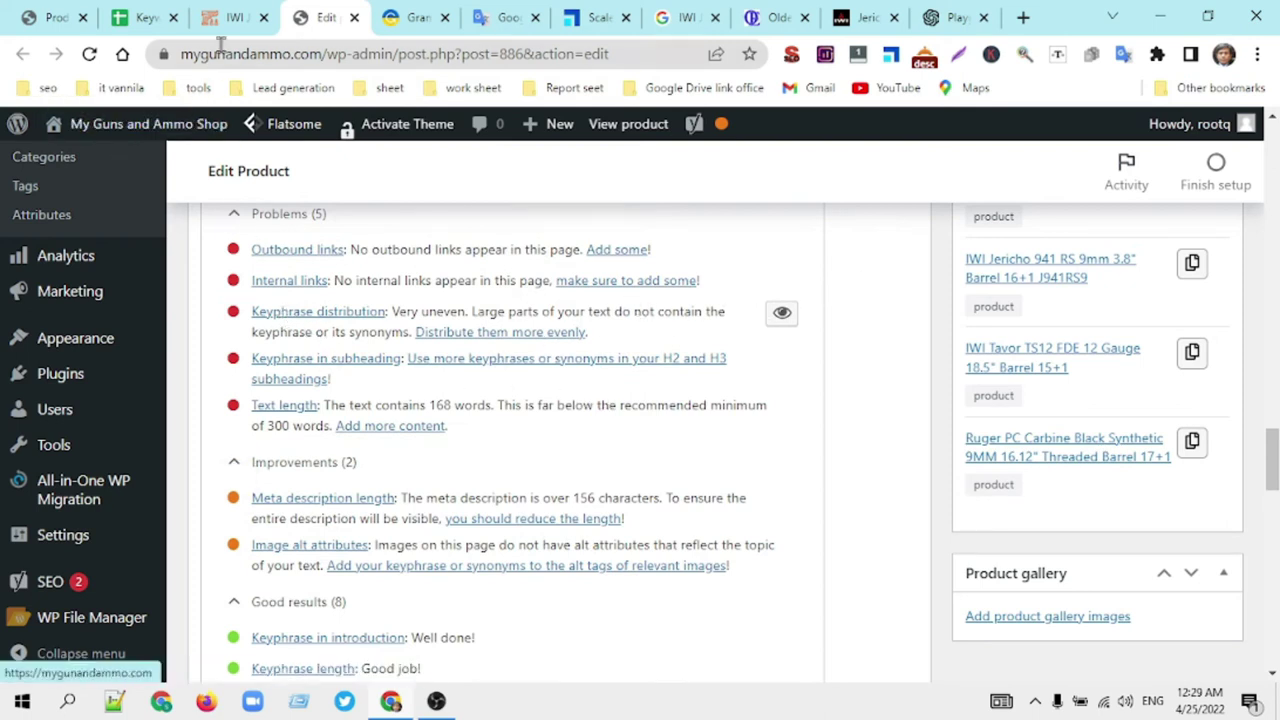
Step: Copy the keywords from "IWI Jericho II 9mm" through "iwi jericho" in the sheet and replace the Google Translate source text with them
left_click(147, 20)
left_click_drag(589, 371, 614, 507)
key("ctrl+c")
left_click(508, 17)
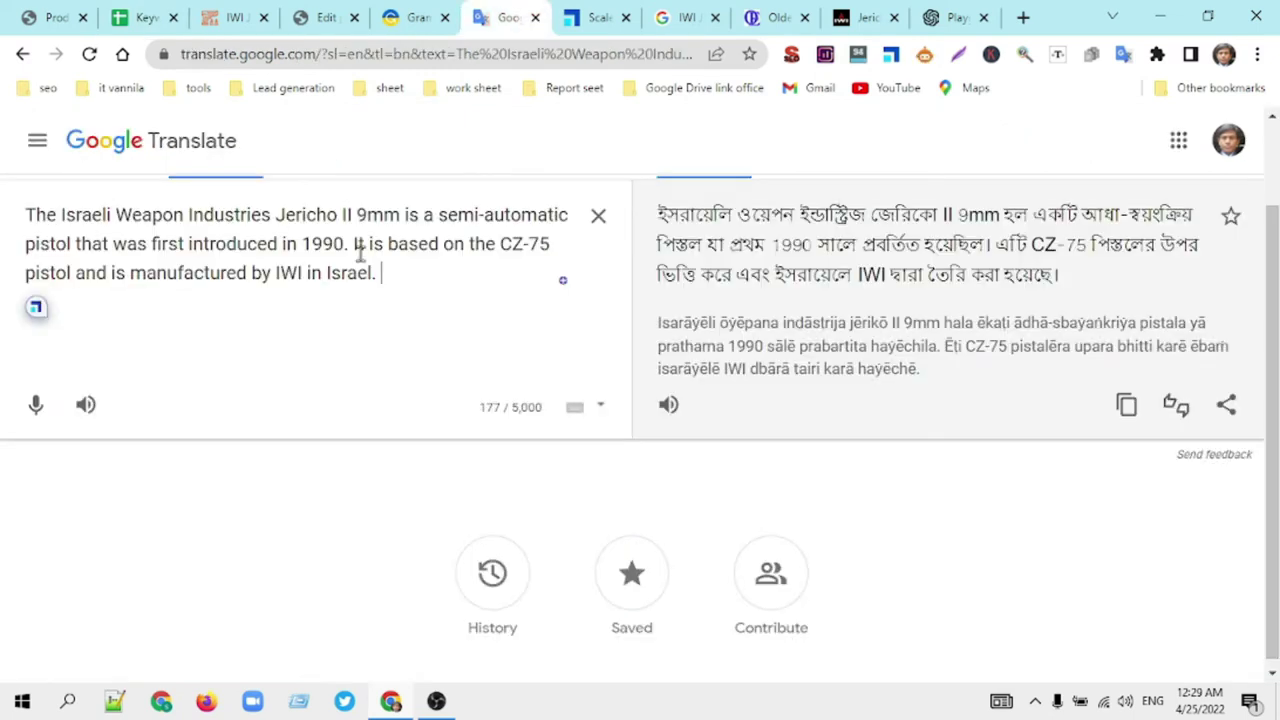
key("ctrl+a")
key("ctrl+v")
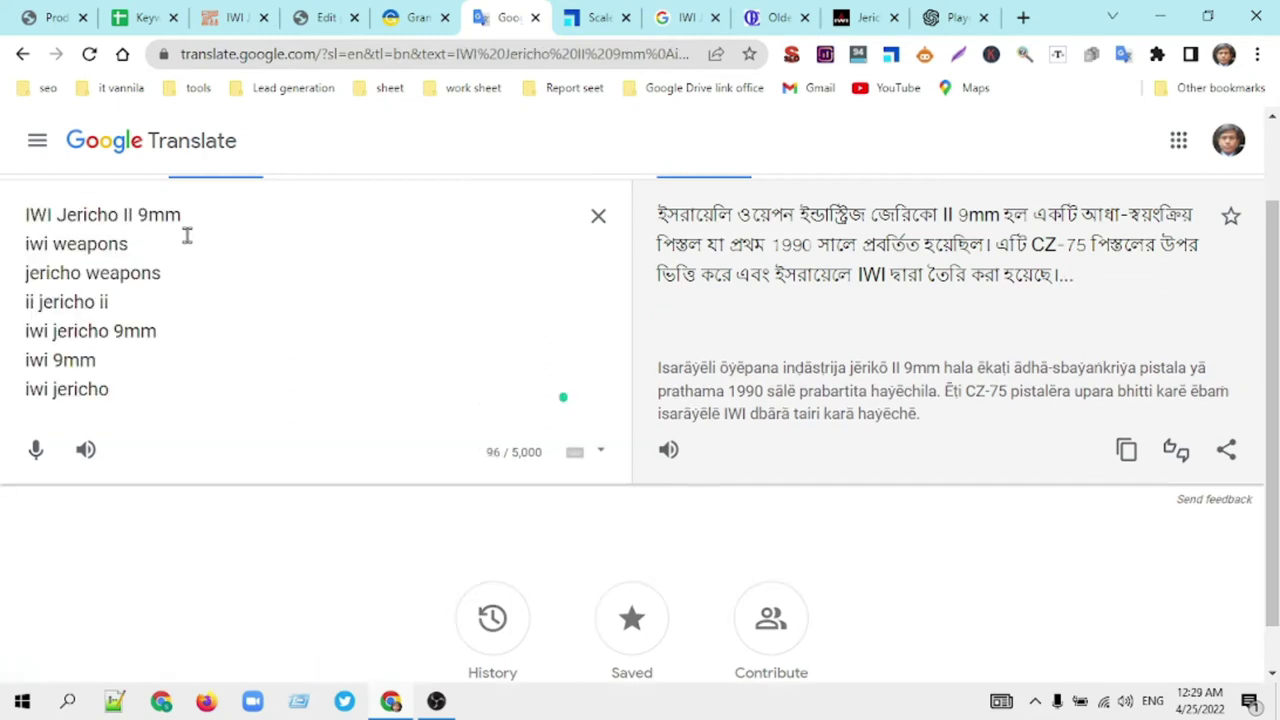
Step: Add a comma after each pasted keyword in Google Translate and select the whole comma-separated list for copying
type(",")
left_click(143, 243)
type(",")
left_click(169, 270)
type(",")
left_click(162, 303)
type(",")
left_click(164, 329)
type(",")
left_click(110, 360)
type(",")
left_click(120, 388)
type(",")
left_click_drag(137, 393, 16, 210)
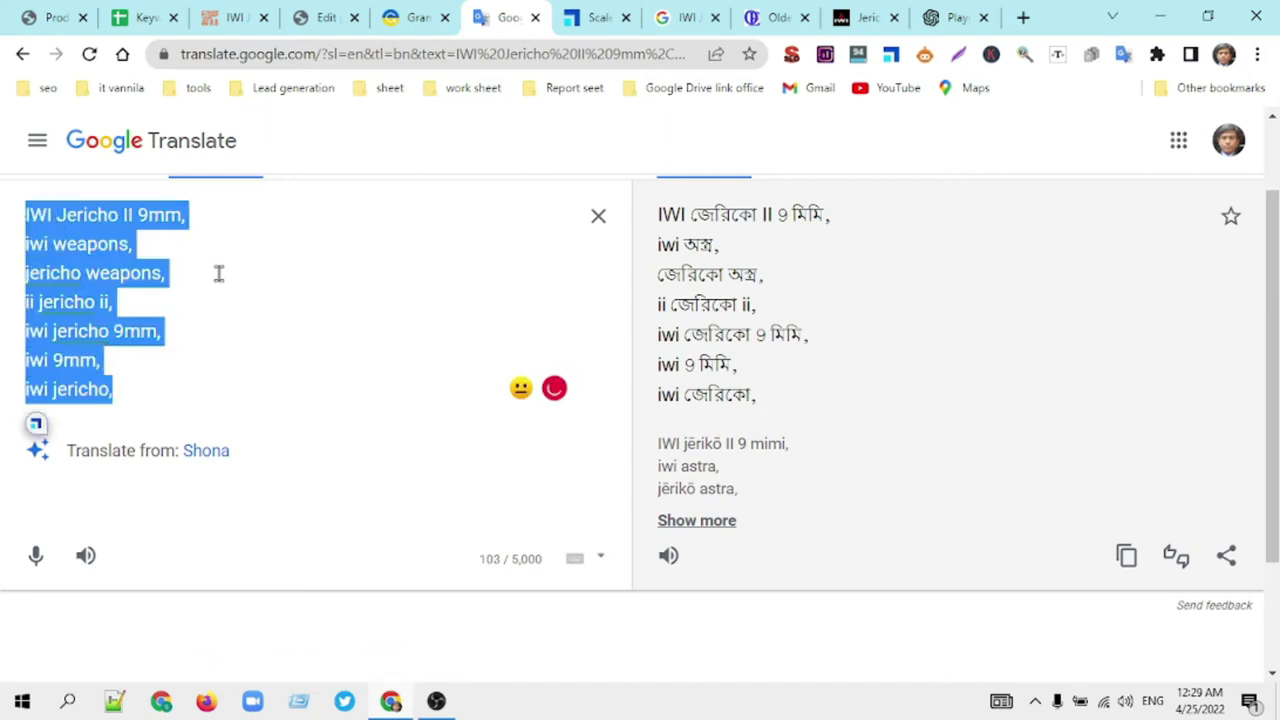
Step: Paste the comma-separated keyword list into the WordPress product's tags and add them
left_click(326, 18)
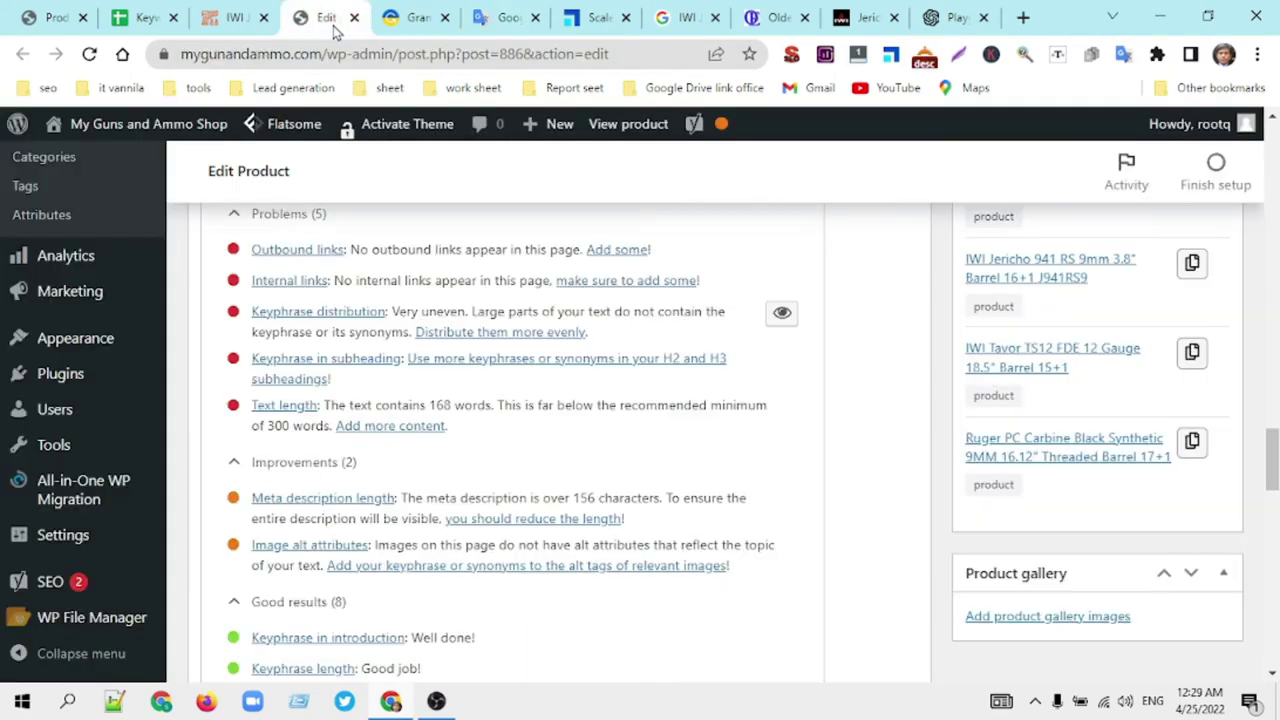
scroll(1055, 455, "up", 20)
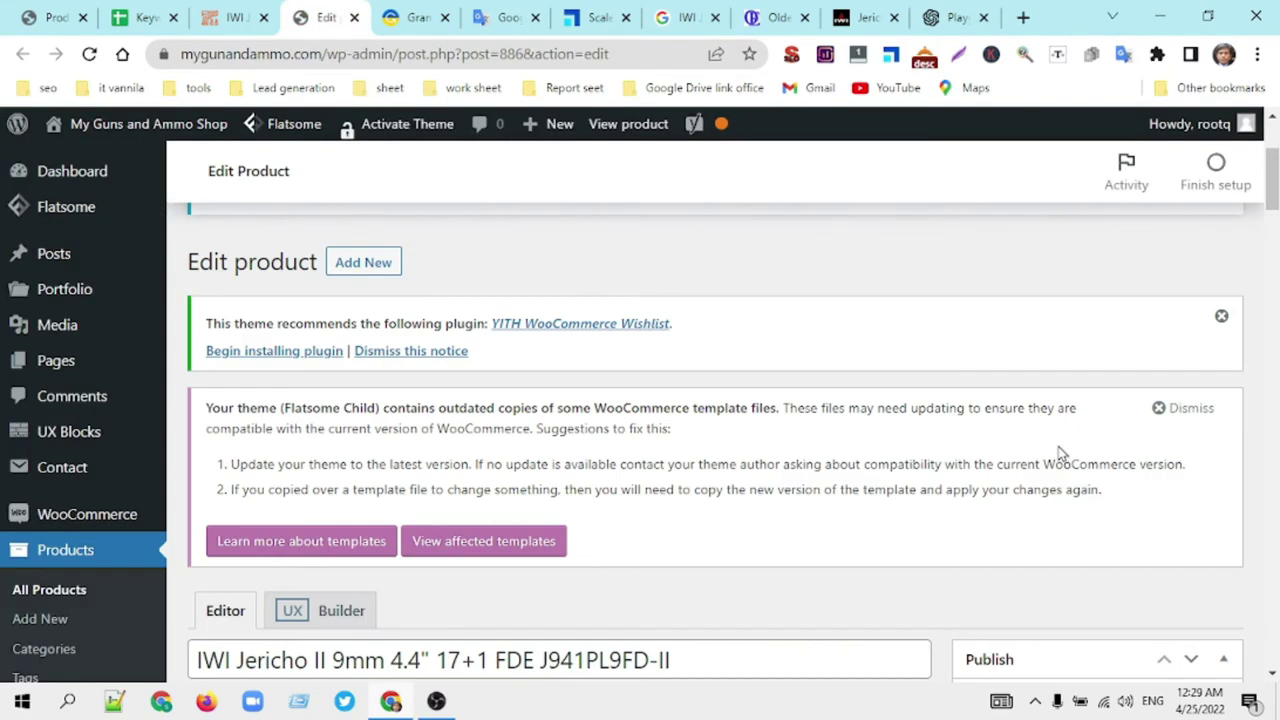
scroll(1068, 454, "down", 15)
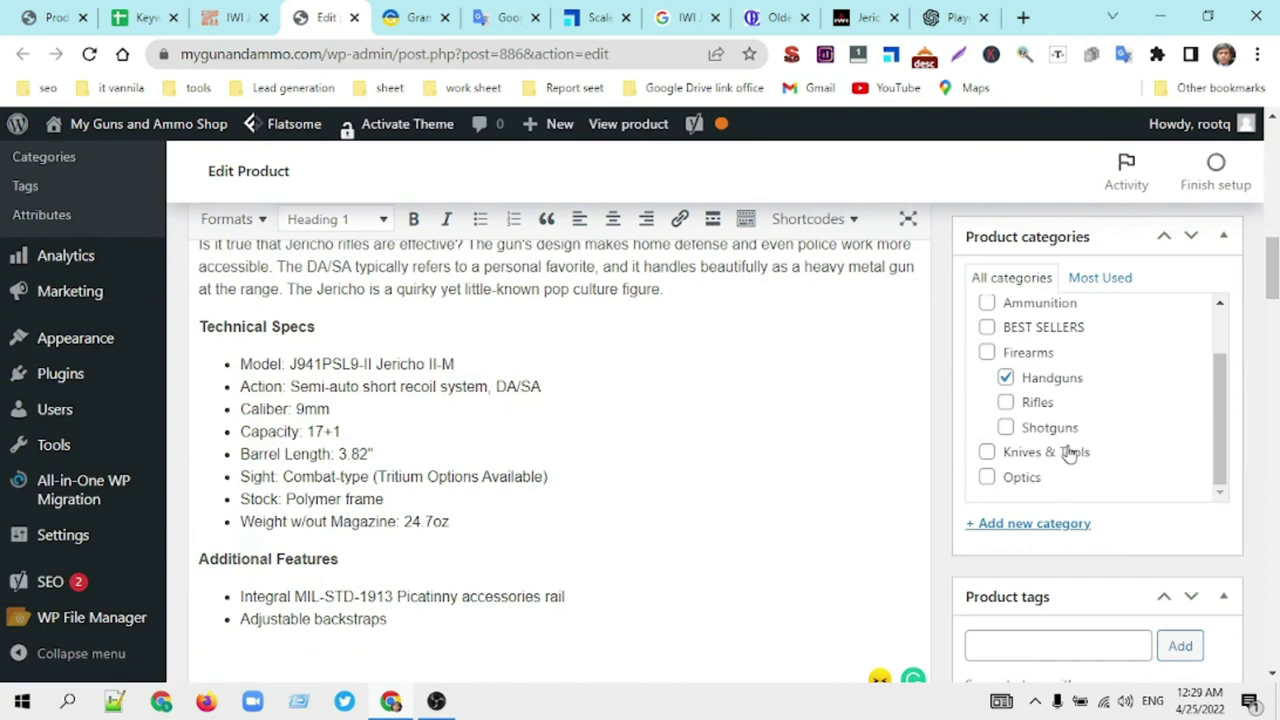
scroll(1070, 454, "down", 2)
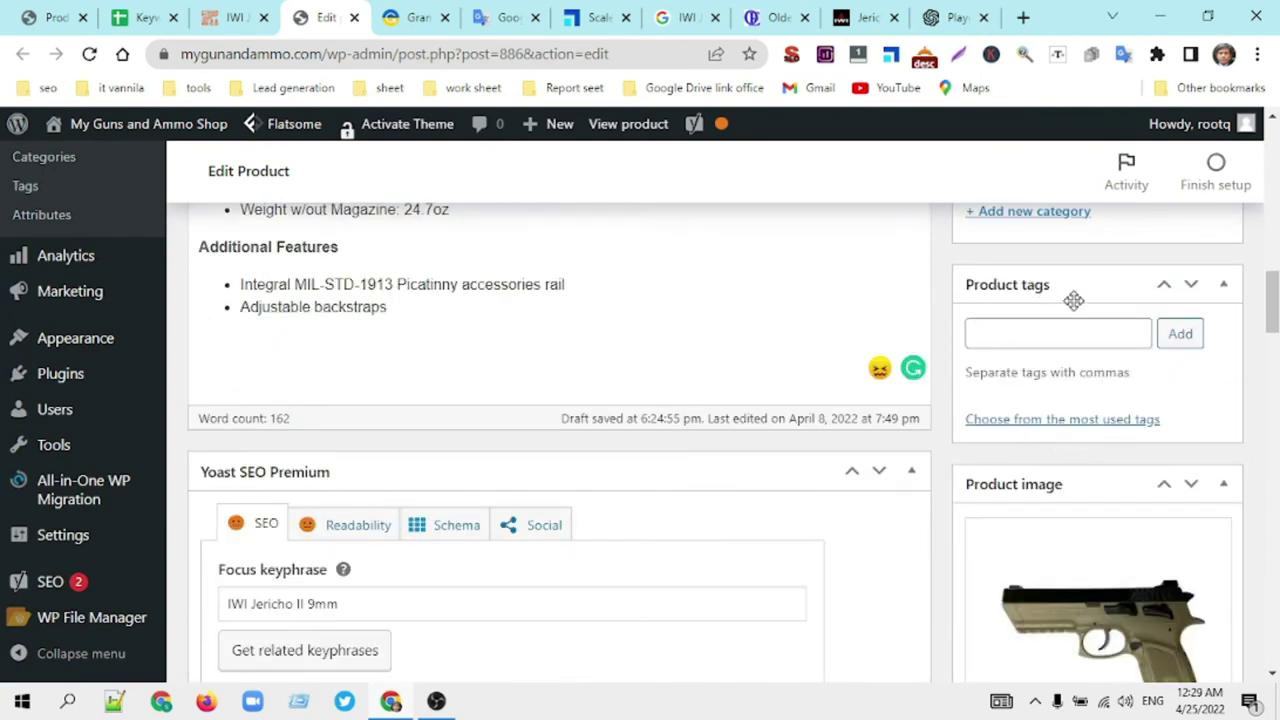
left_click(980, 334)
key("ctrl+v")
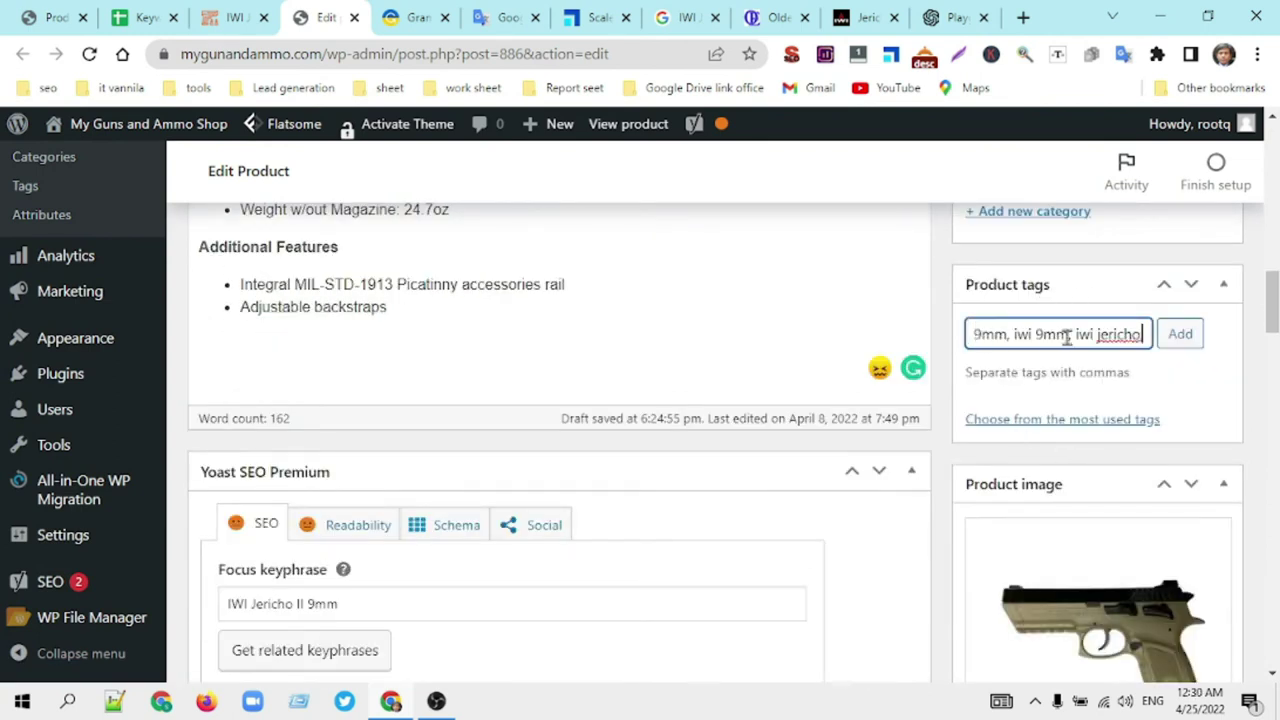
left_click(1180, 333)
Step: Add the category name "Handguns" as another product tag
scroll(1115, 522, "up", 3)
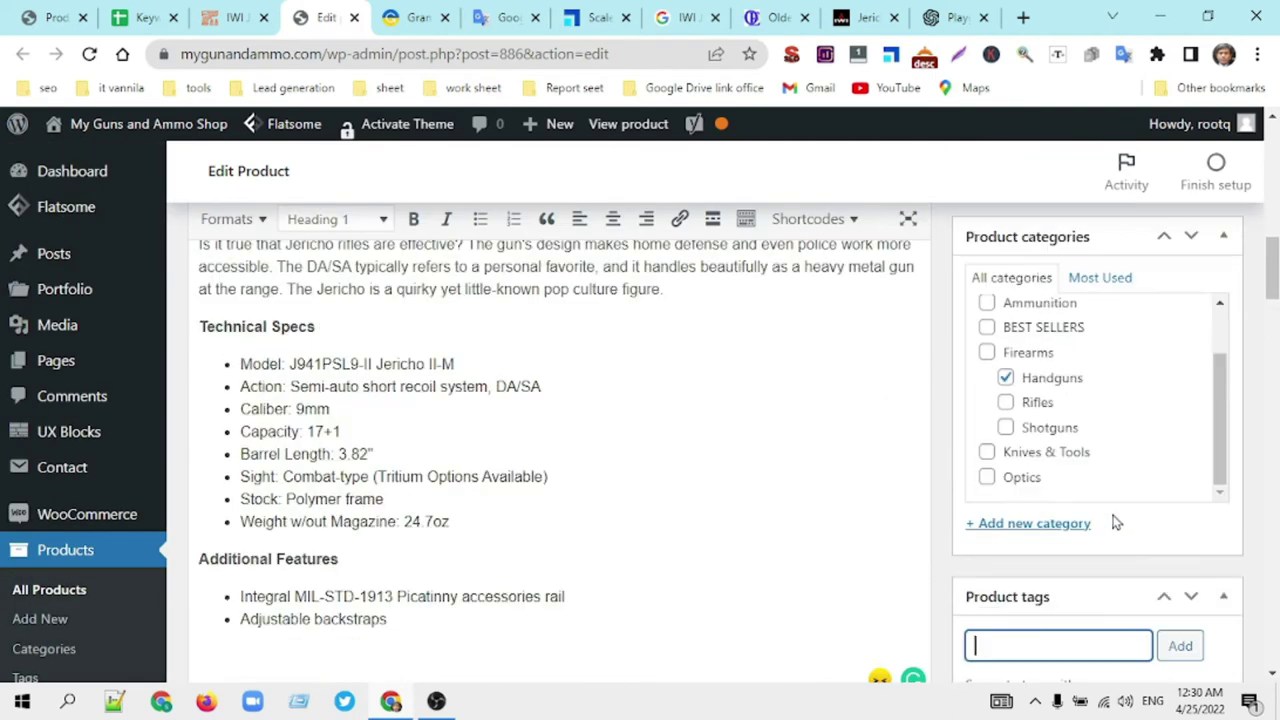
left_click_drag(1097, 380, 1020, 392)
left_click_drag(1135, 406, 982, 644)
left_click(1182, 647)
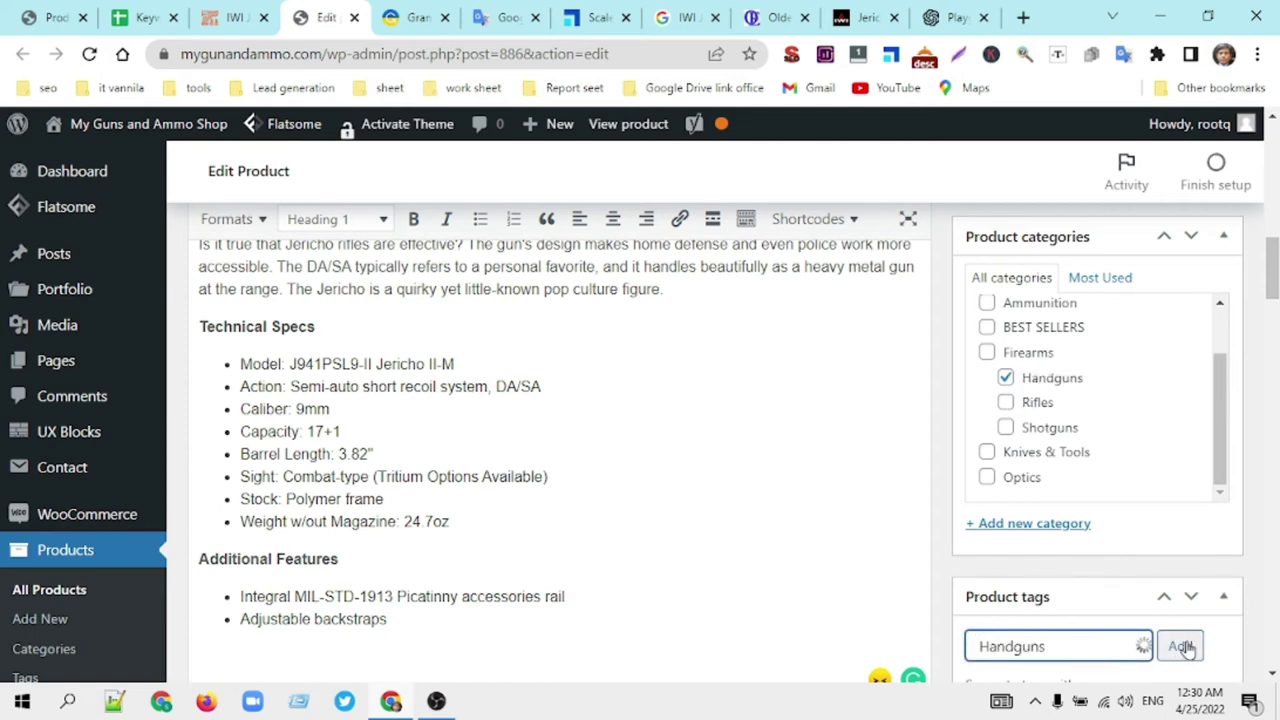
scroll(1110, 520, "down", 5)
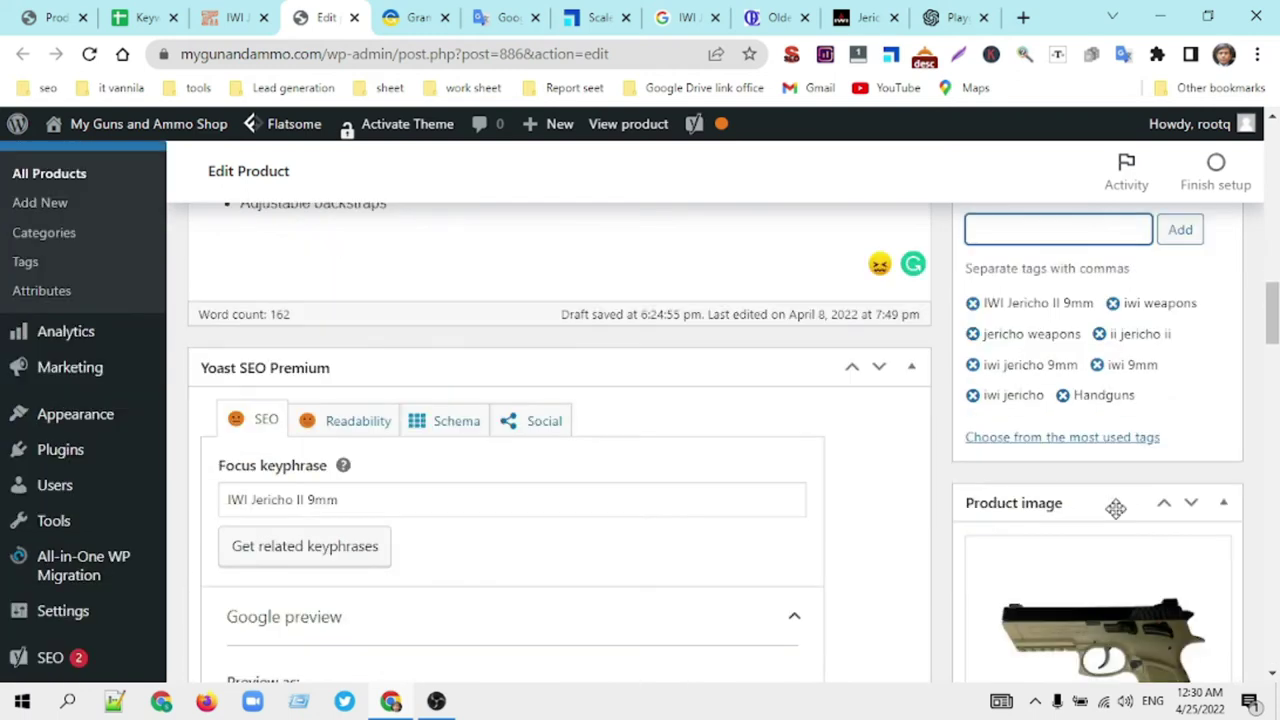
Step: Copy the focus keyphrase and set the product image's alt text to "IWI Jericho II 9mm"
scroll(1116, 509, "down", 2)
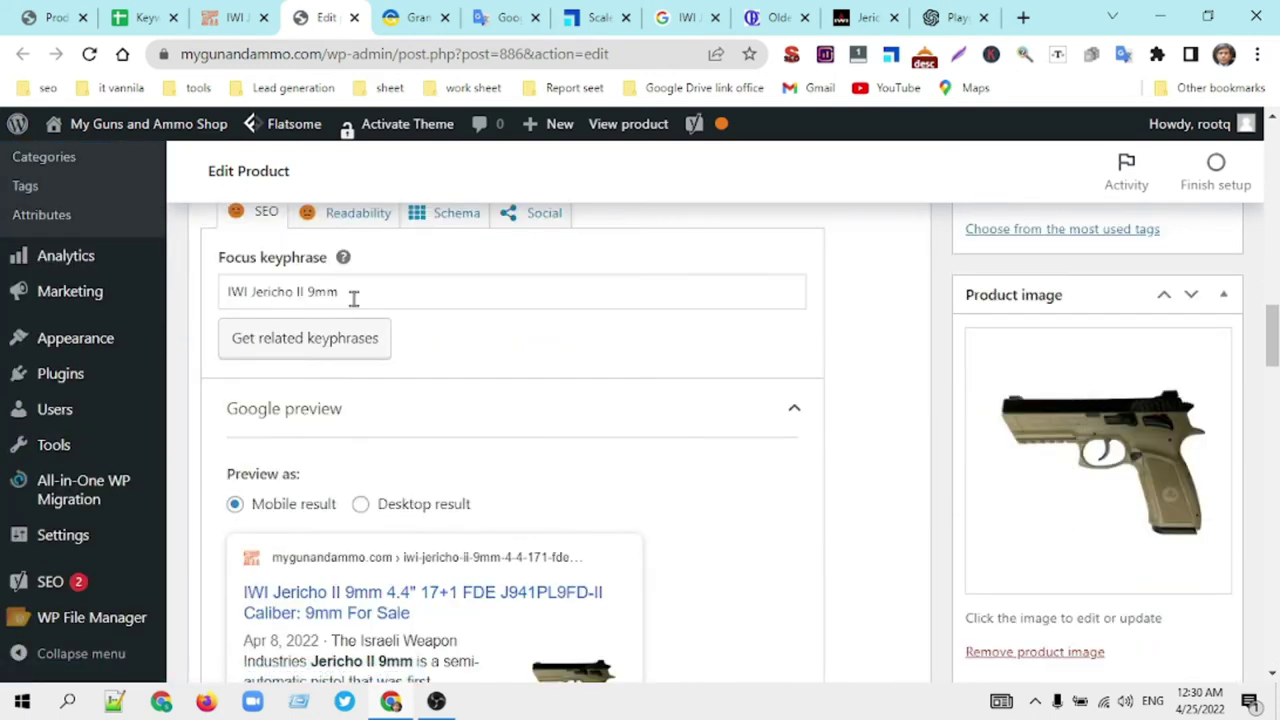
left_click_drag(353, 298, 223, 297)
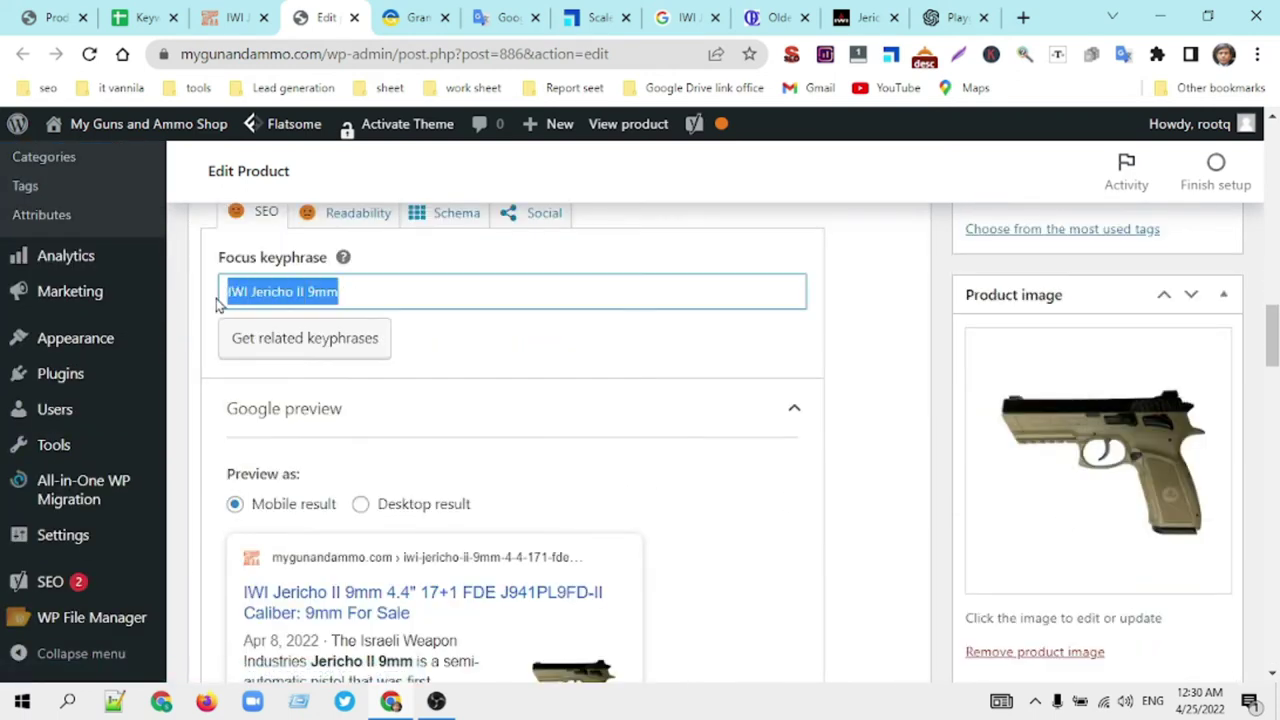
left_click(1112, 452)
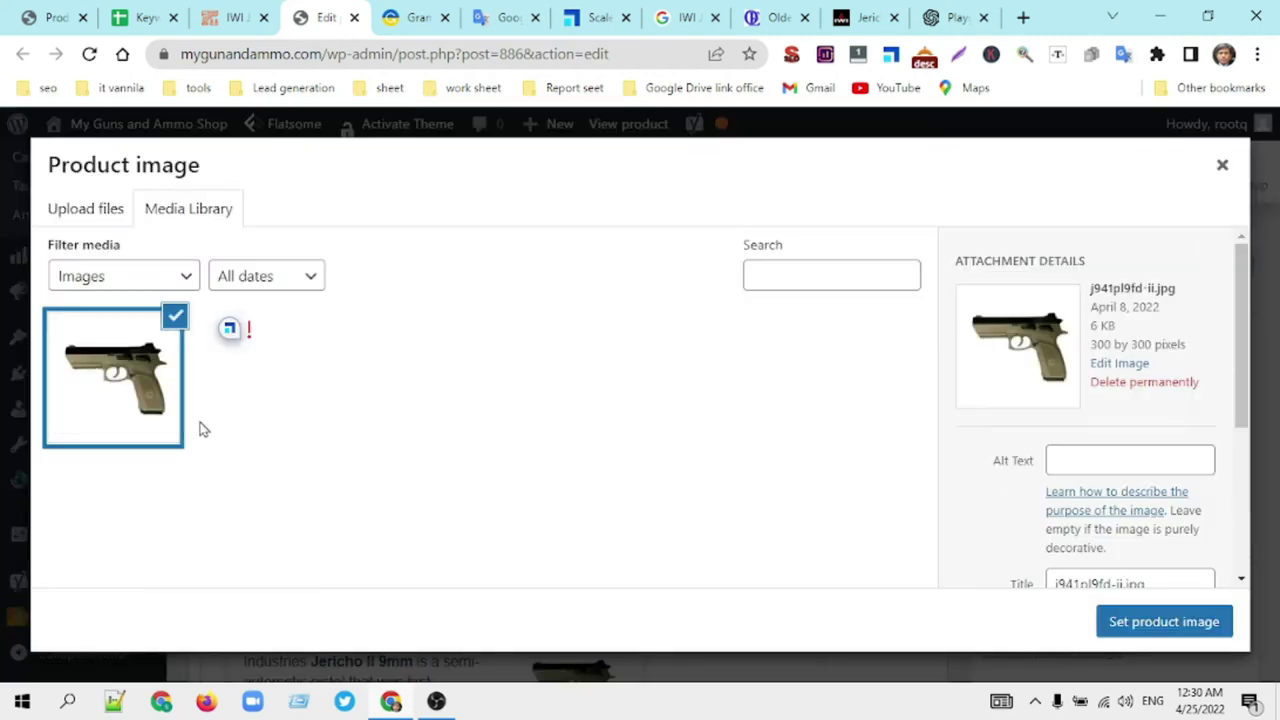
left_click(1076, 459)
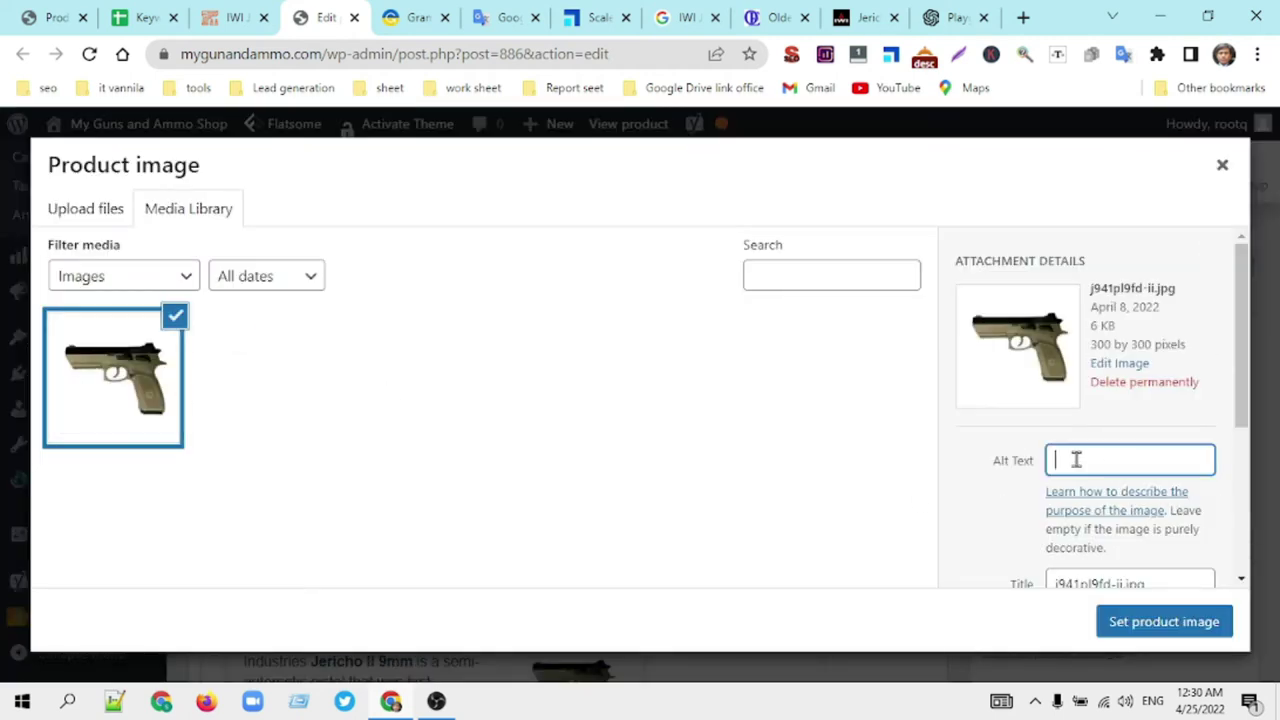
key("ctrl+v")
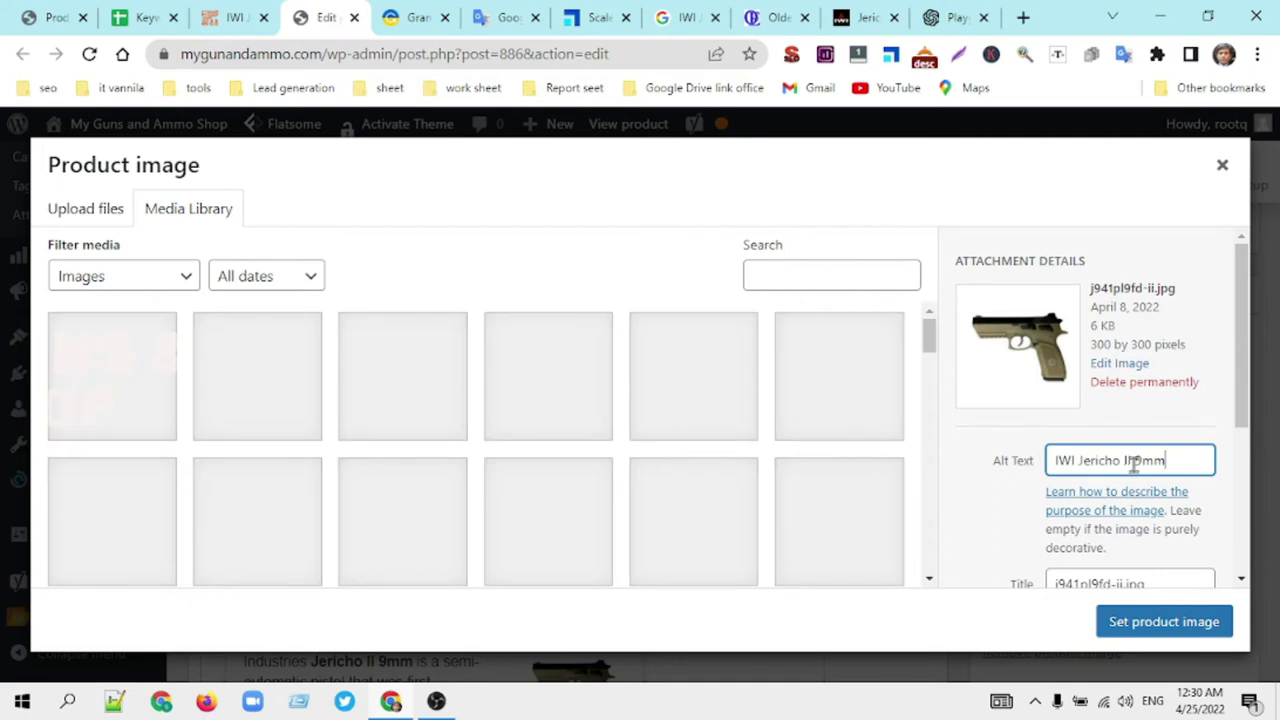
Step: Set the product image's title and caption to "IWI Jericho II 9mm" and apply it as the product image
scroll(1165, 463, "down", 2)
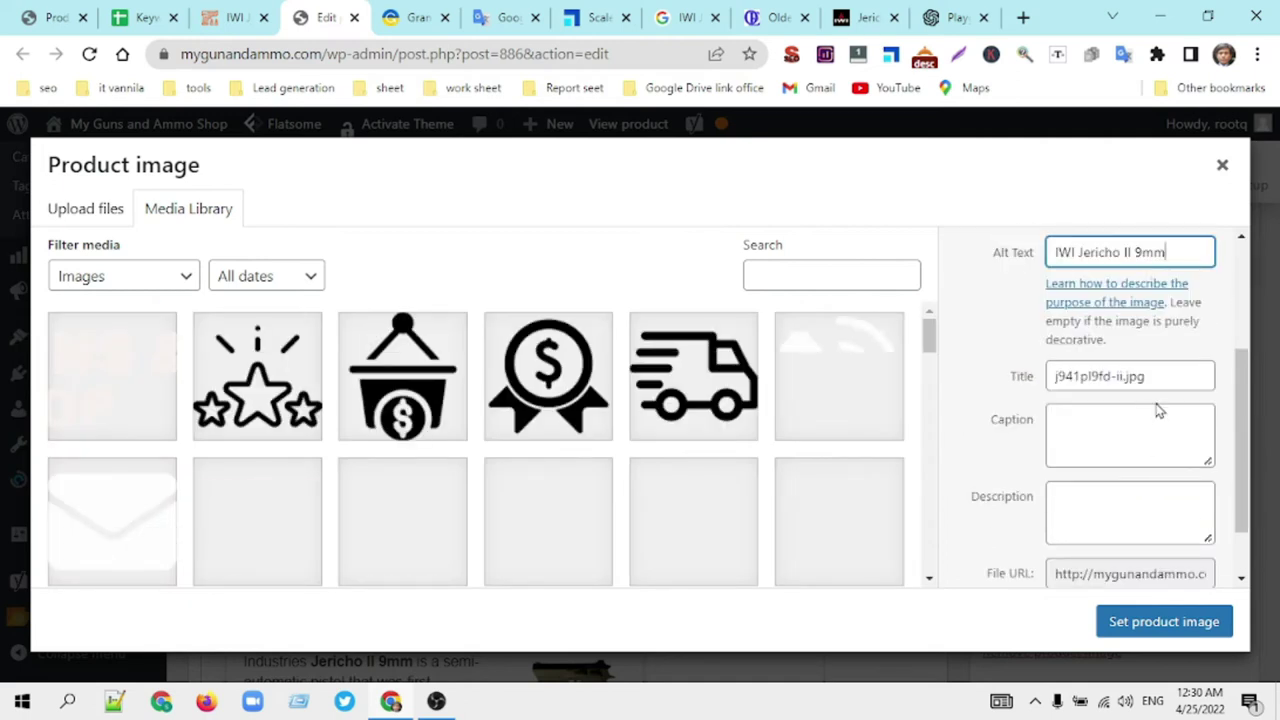
left_click_drag(1151, 376, 1003, 380)
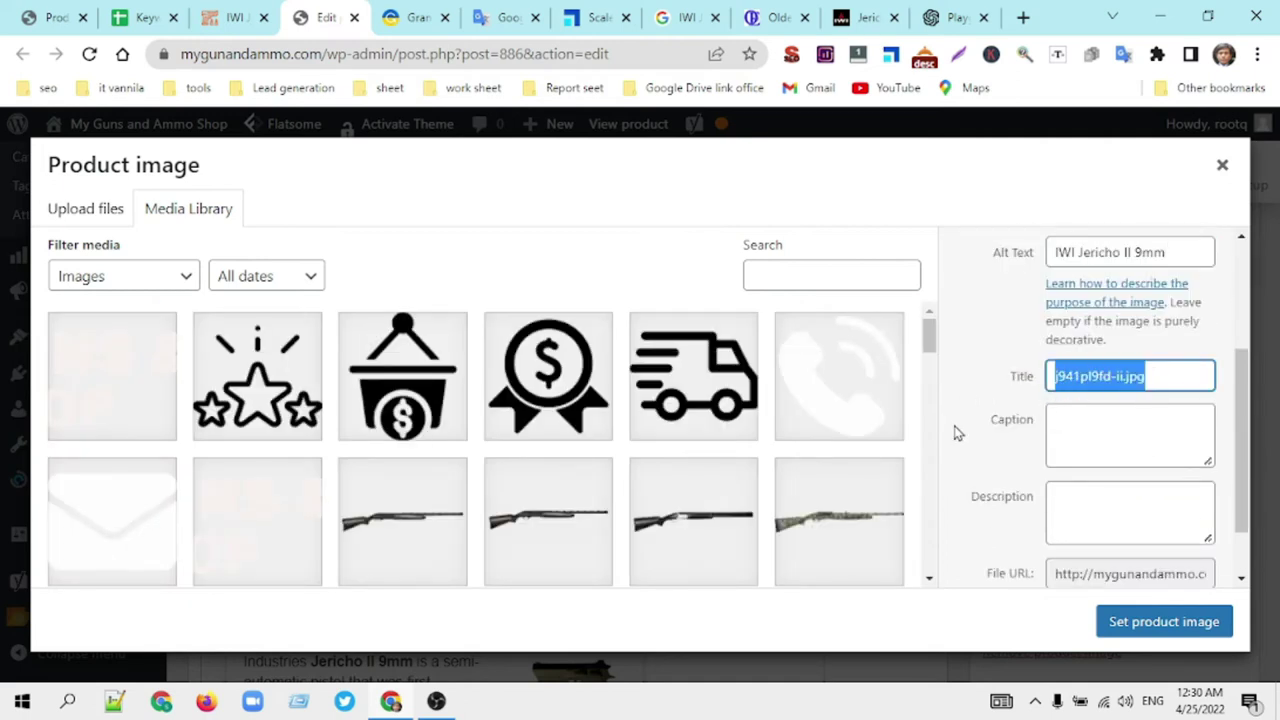
key("ctrl+v")
left_click(1088, 450)
key("ctrl+v")
left_click(1083, 507)
left_click(1165, 622)
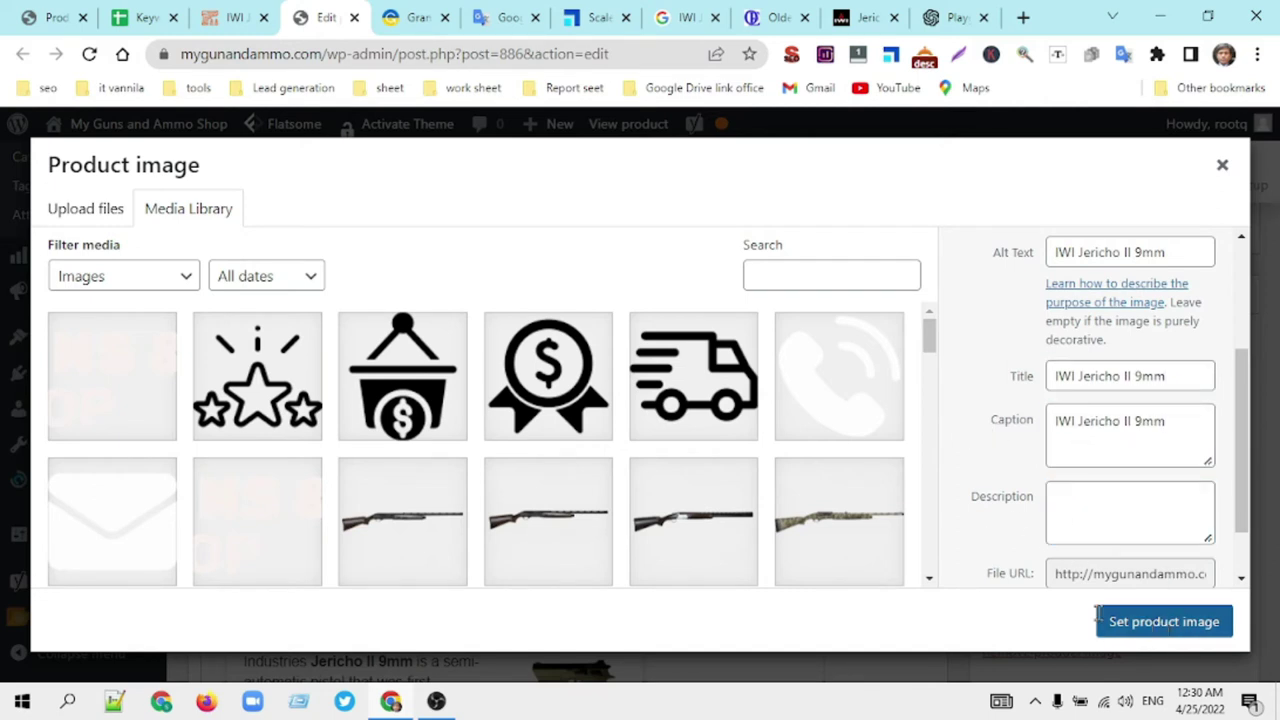
Step: Copy the full Yoast meta description text into the product image's Description field
scroll(617, 548, "down", 5)
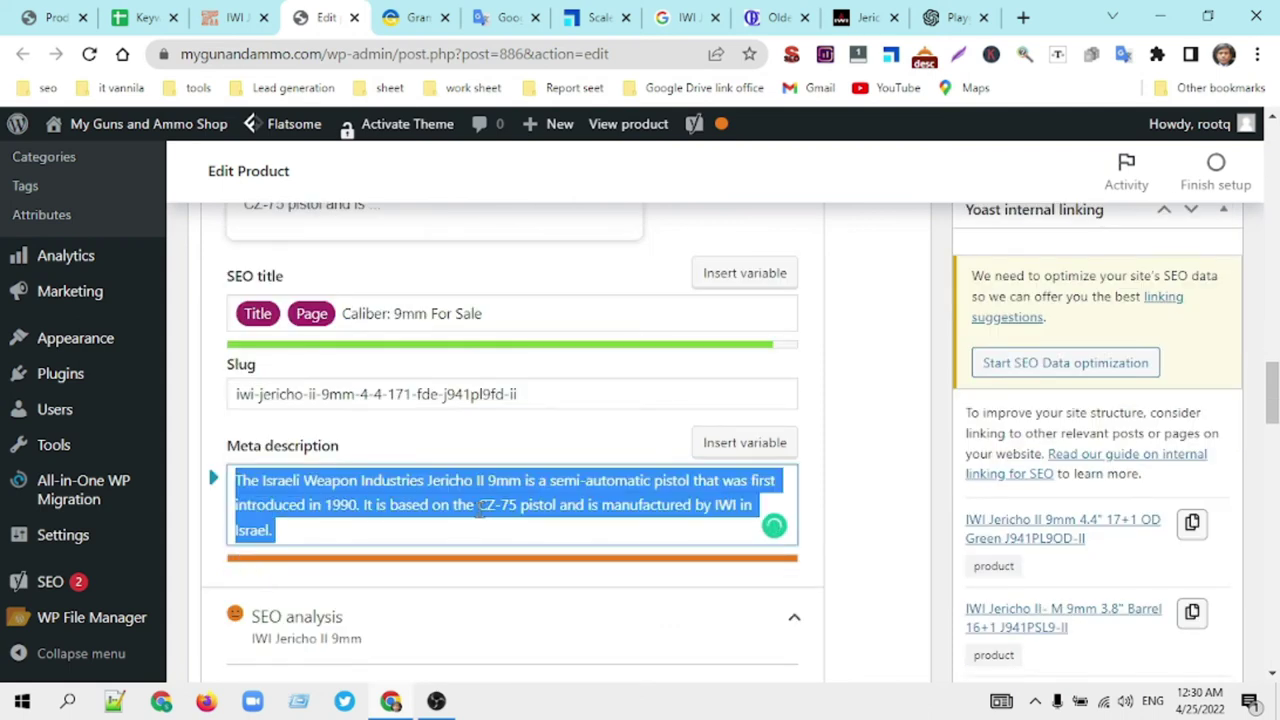
scroll(970, 445, "up", 6)
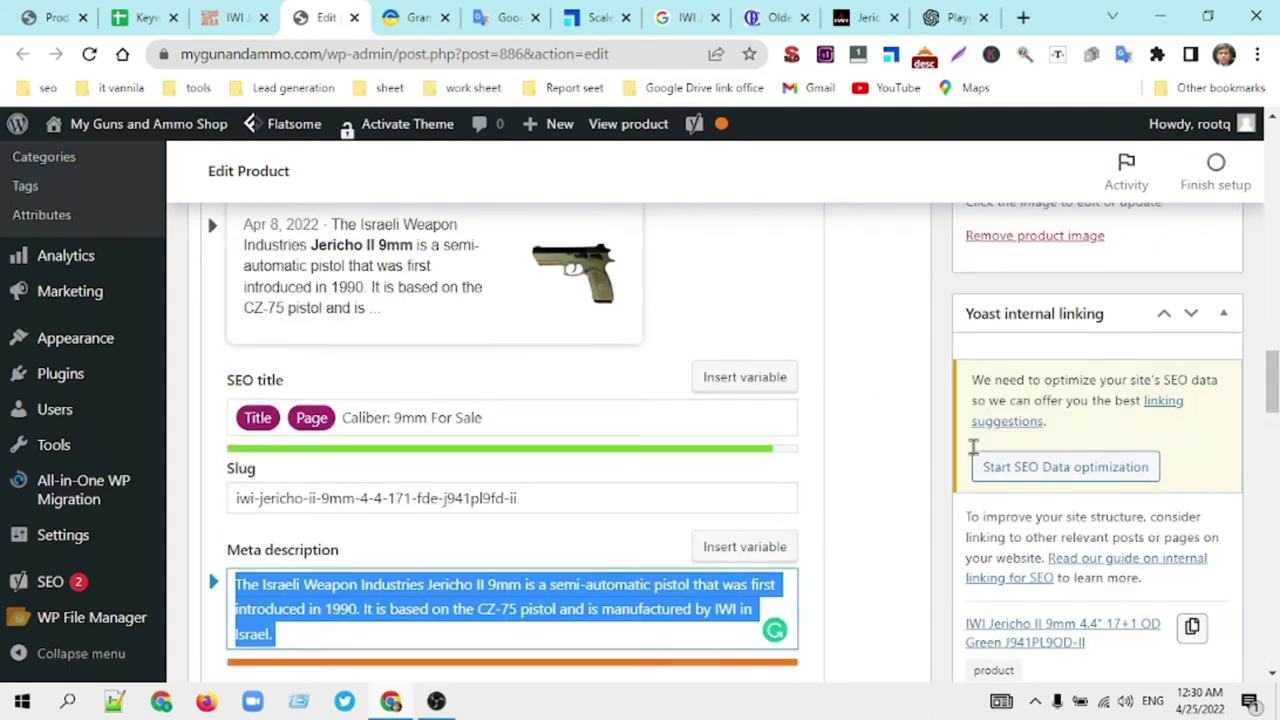
left_click(1092, 360)
scroll(1115, 387, "down", 3)
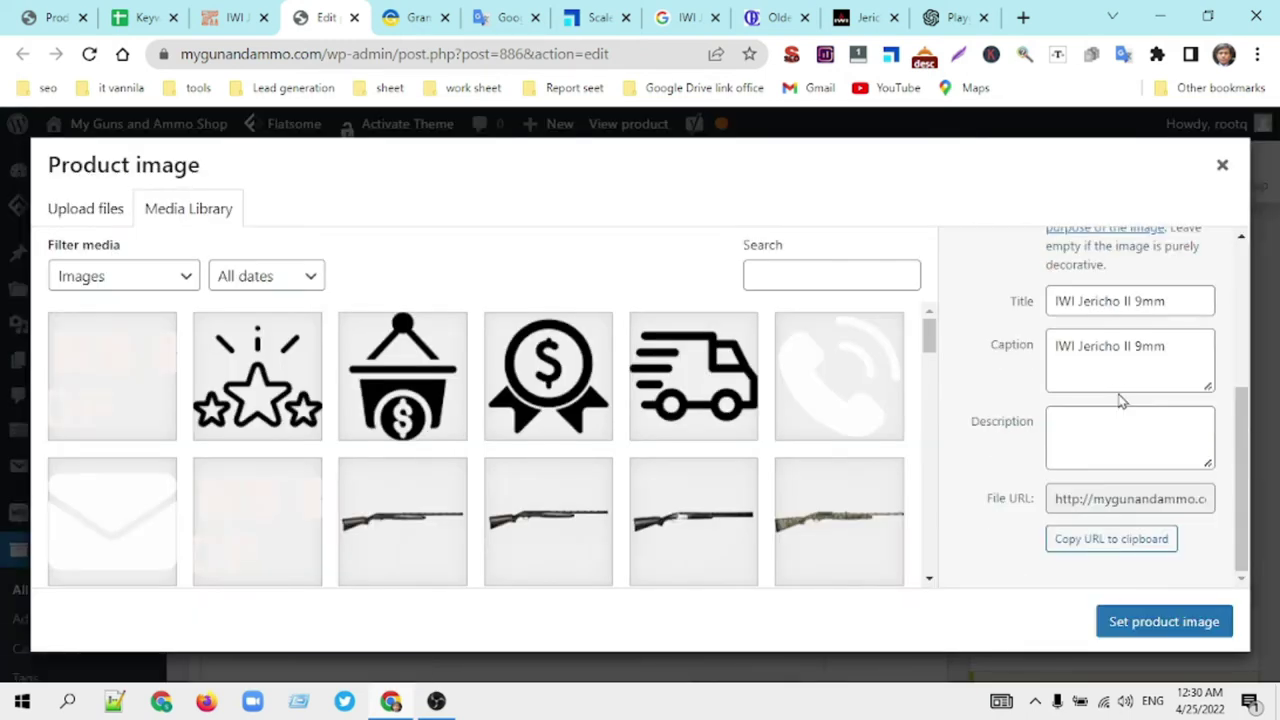
left_click(1097, 434)
key("ctrl+v")
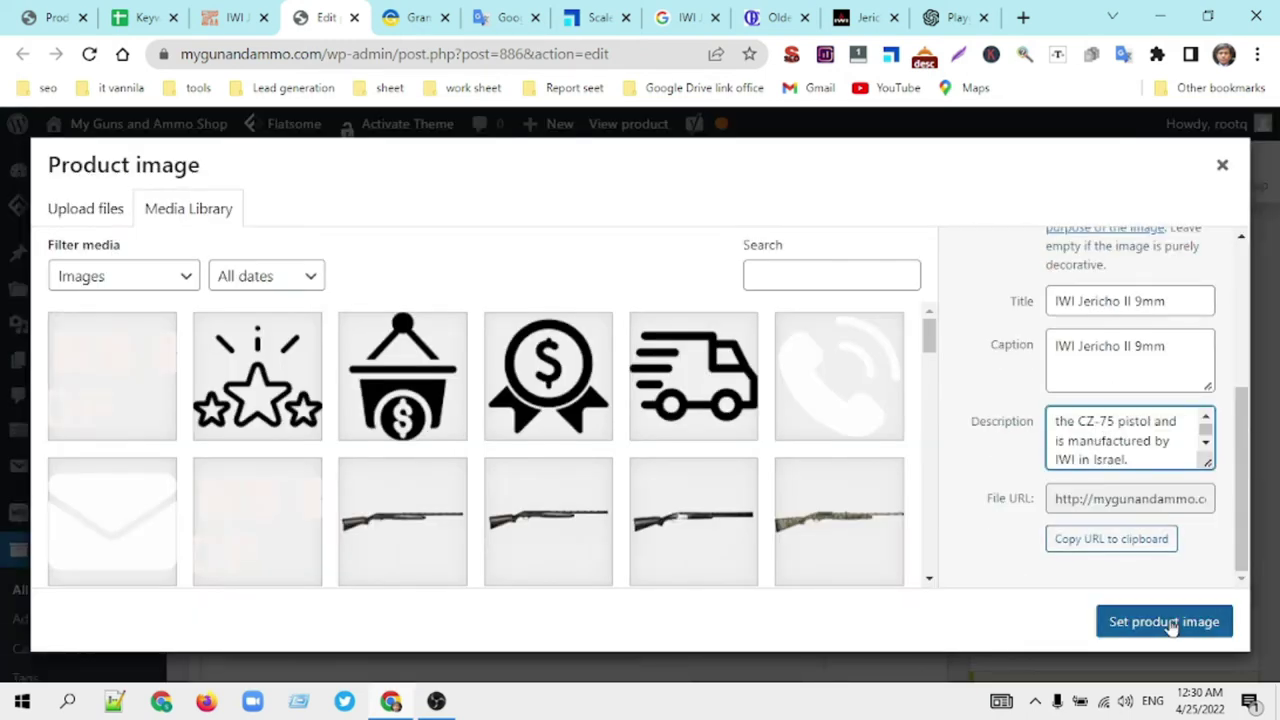
Step: Copy the product image's title, close the image details, and search the product page for "IWI Jericho II 9mm"
left_click_drag(1172, 305, 1008, 316)
key("ctrl+c")
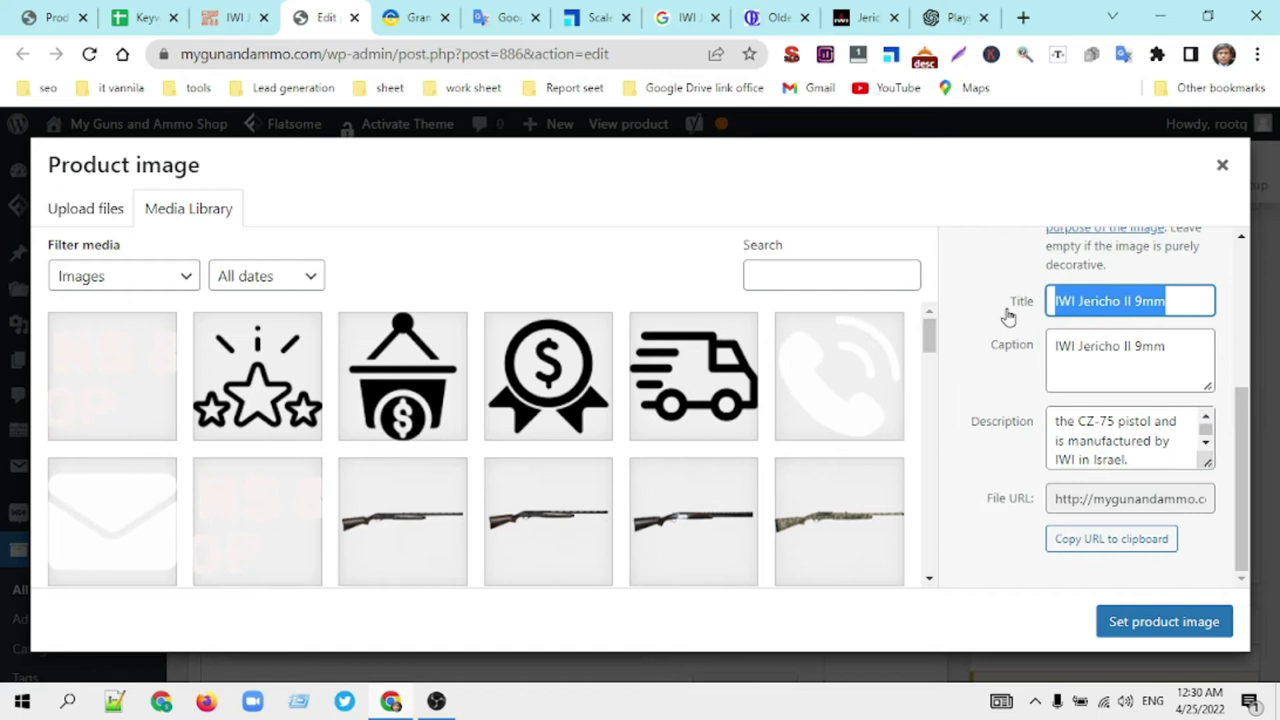
left_click(968, 416)
key("Escape")
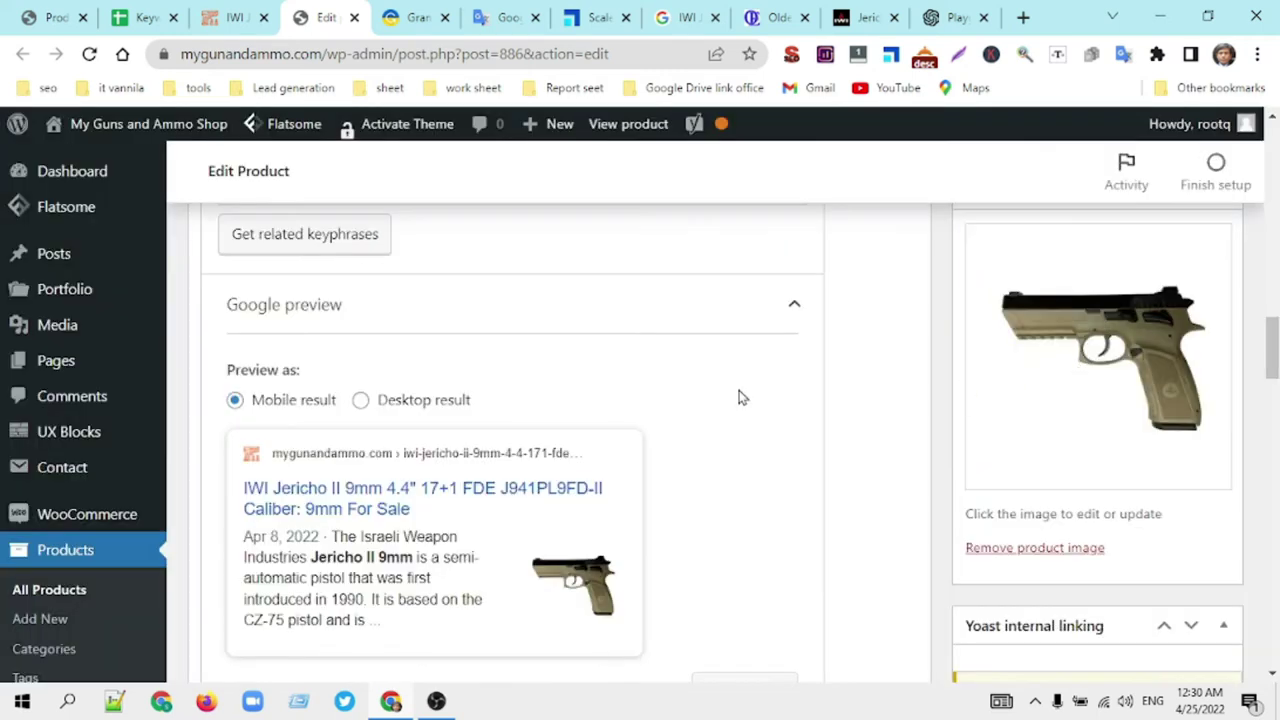
scroll(389, 428, "down", 4)
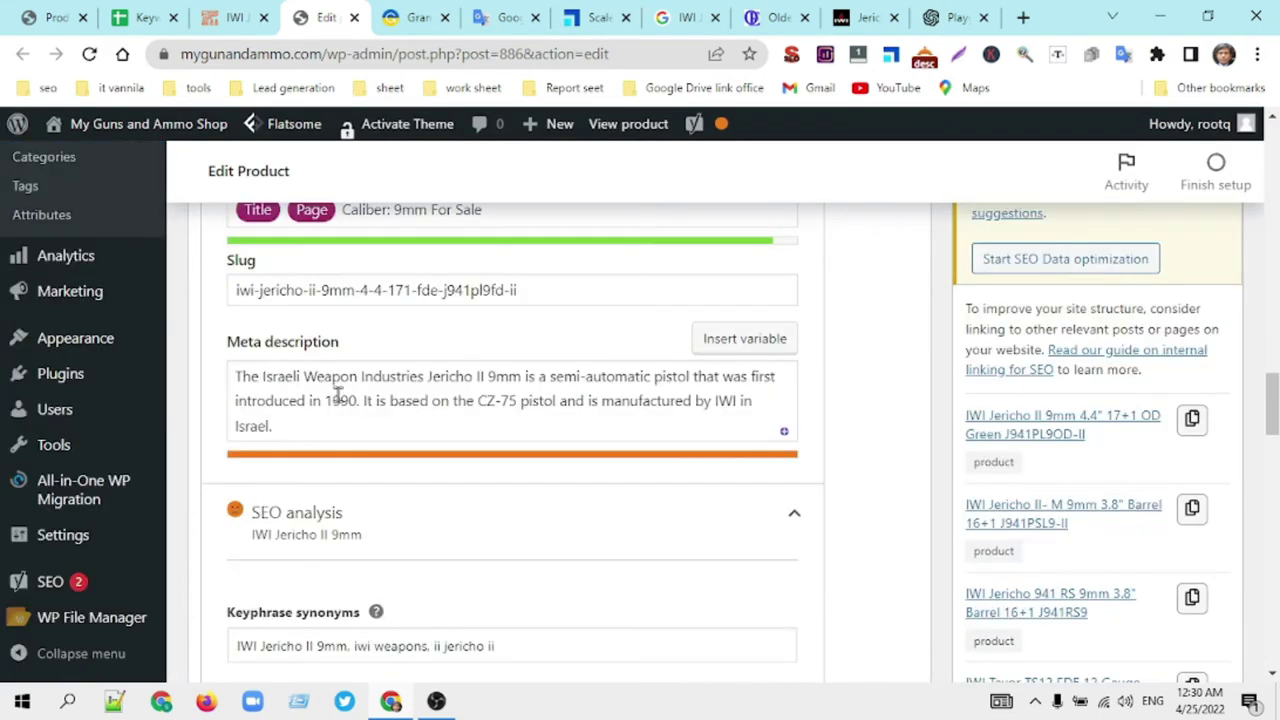
key("ctrl+f")
scroll(503, 406, "down", 10)
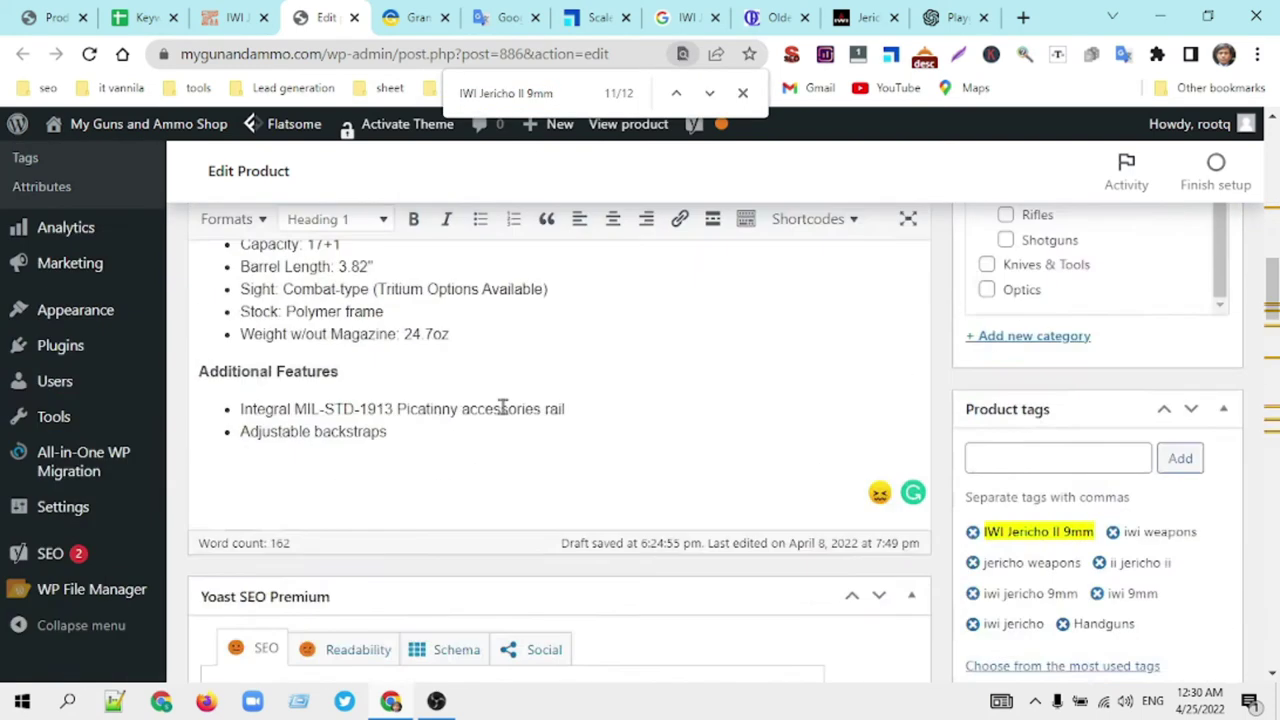
scroll(512, 420, "down", 4)
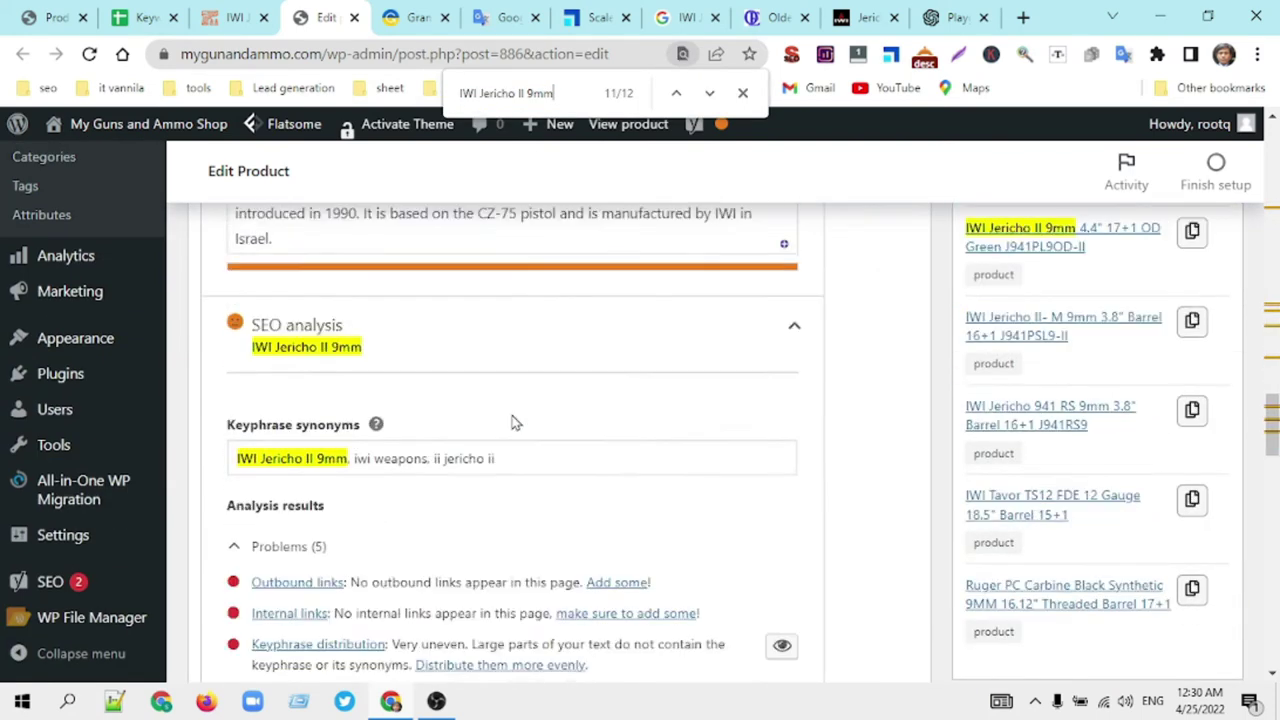
Step: Replace "Jericho II 9mm" in the meta description with the full keyphrase "IWI Jericho II 9mm"
scroll(514, 423, "up", 1)
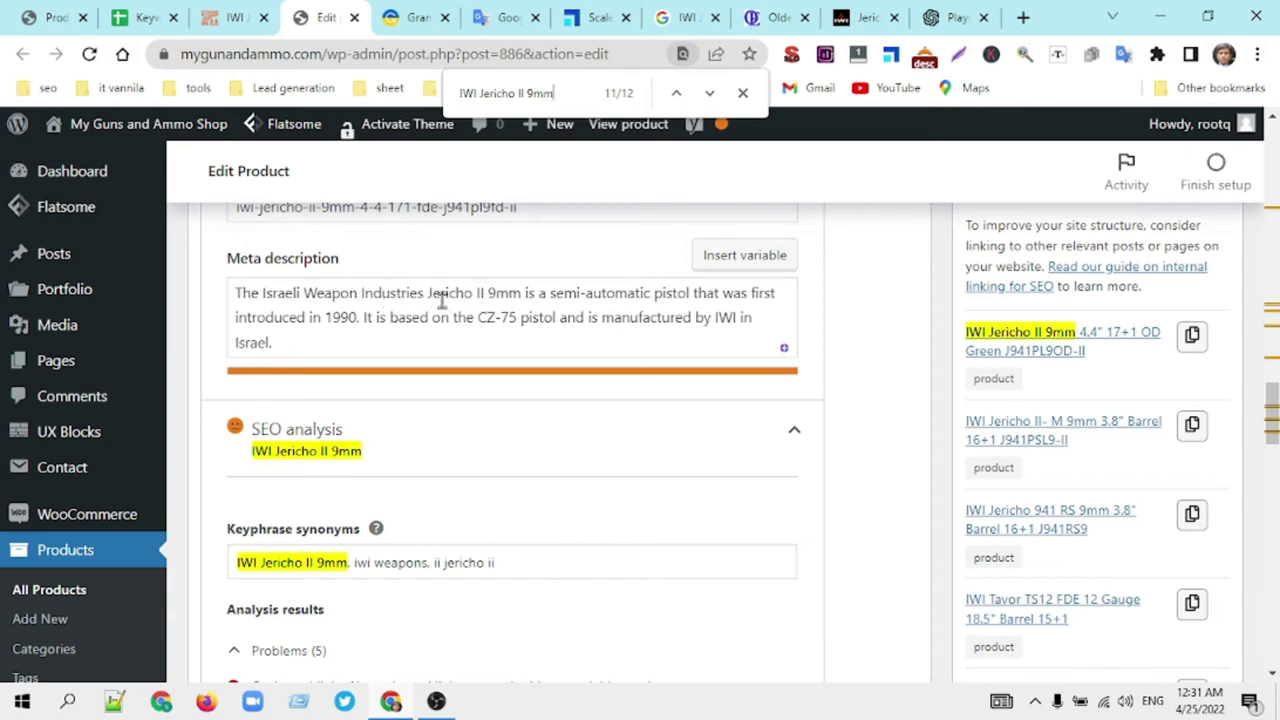
left_click_drag(428, 293, 523, 293)
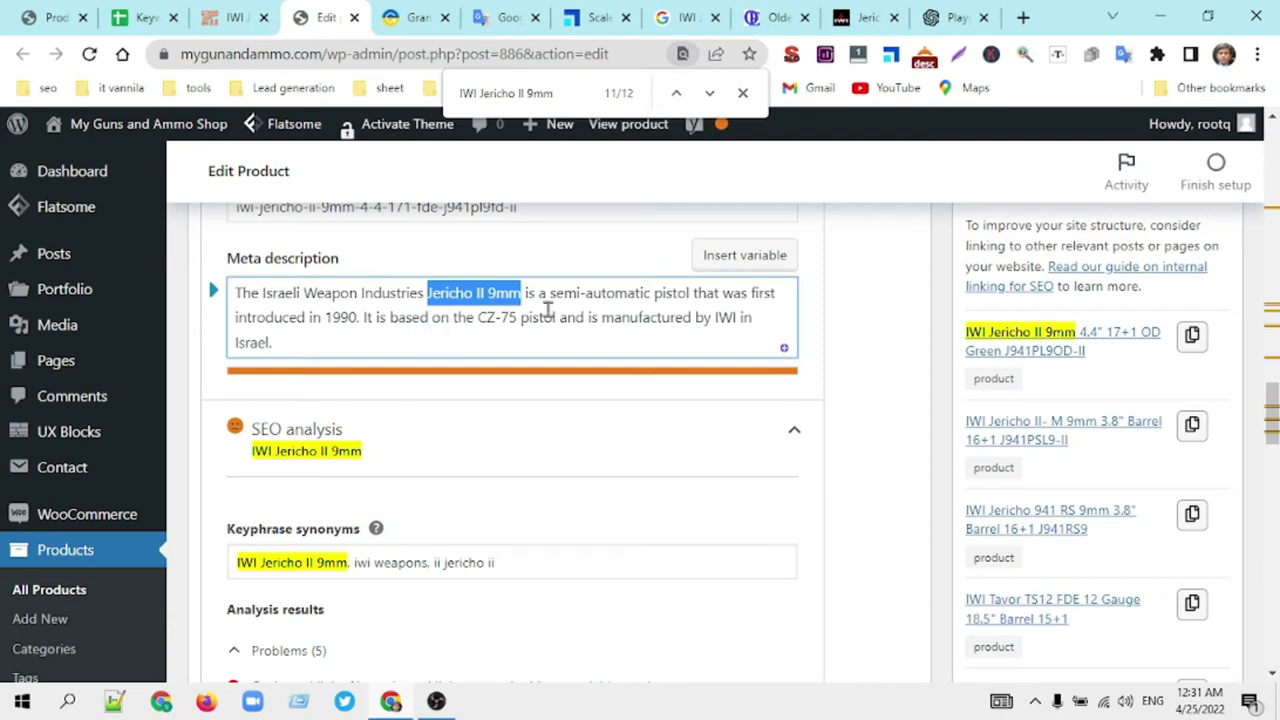
key("ctrl+v")
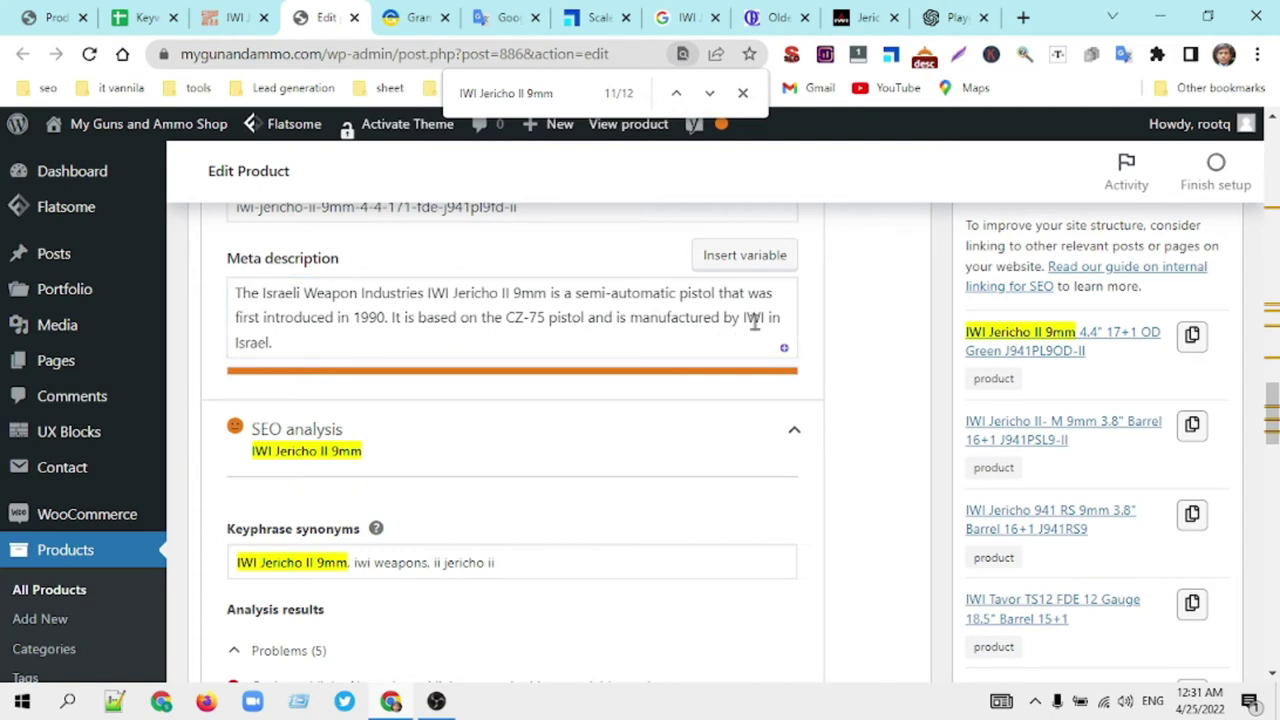
Step: Copy the full revised meta description into the product image's Description field and apply the product image
triple_click(312, 330)
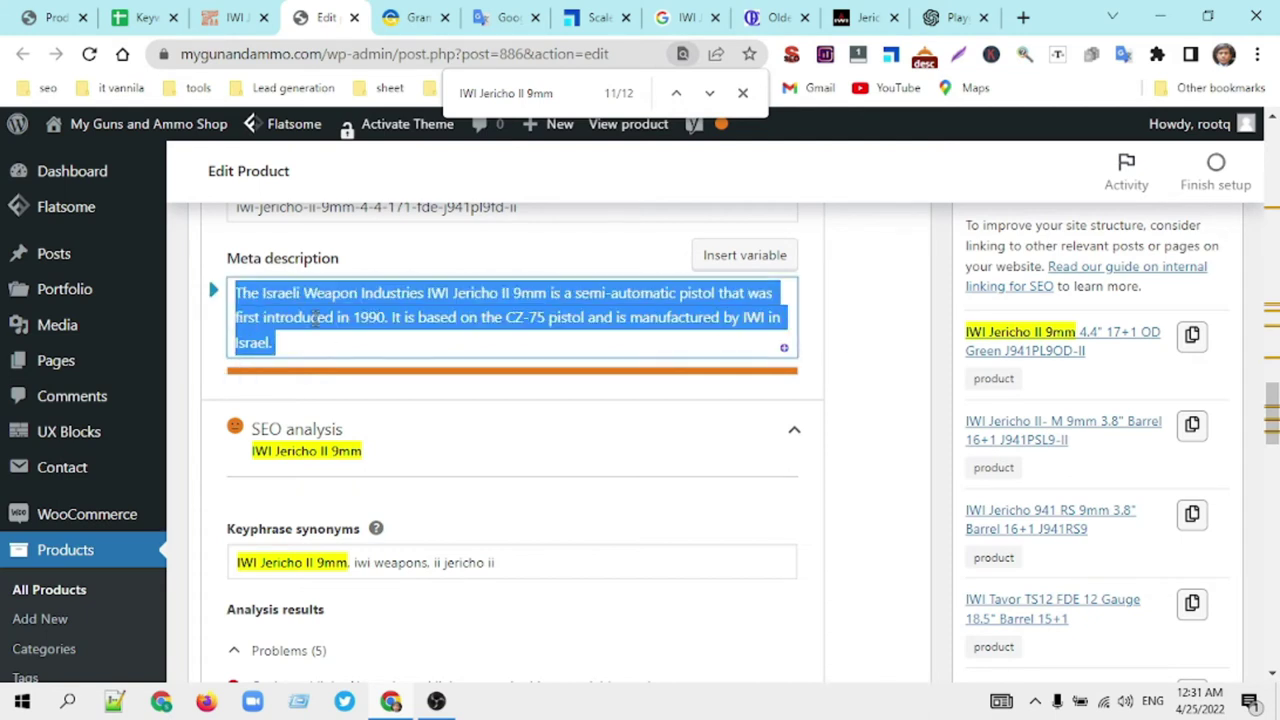
scroll(1050, 470, "up", 8)
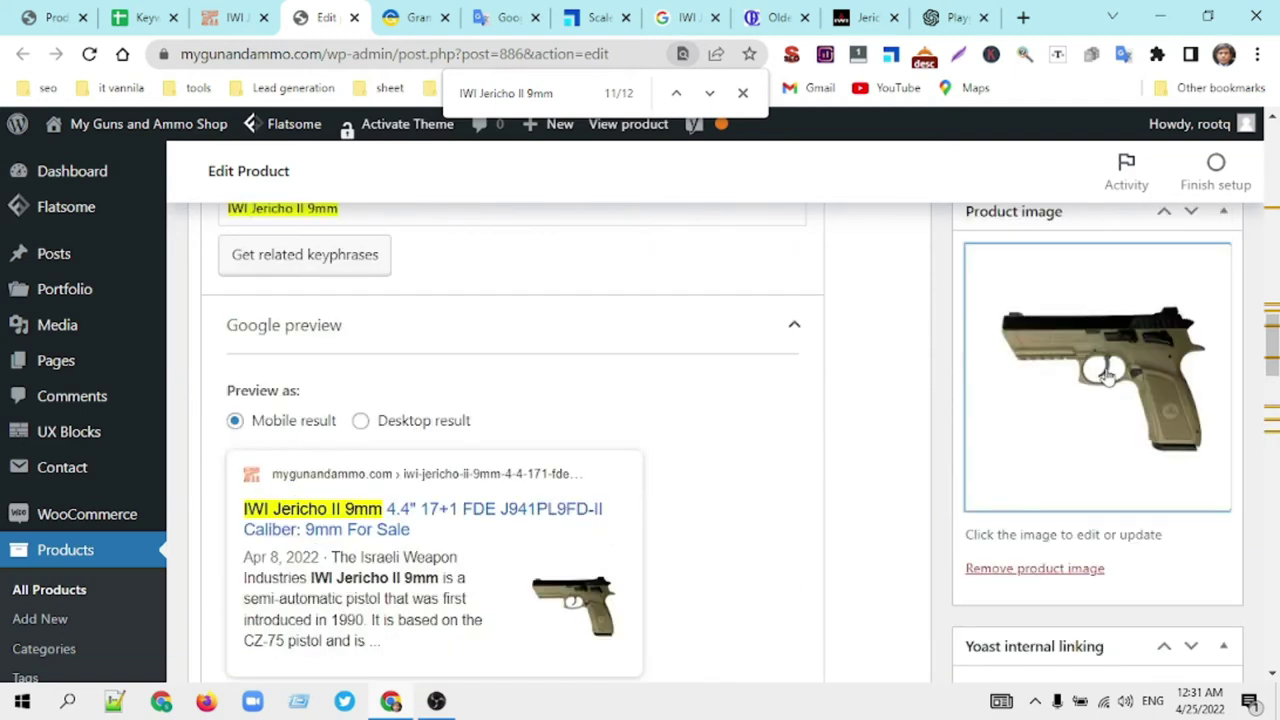
left_click(1107, 374)
scroll(1107, 374, "down", 3)
left_click(1108, 440)
type("The Israeli Weapon Industries Jericho II 9mm is a semi-automatic pistol based on the CZ-75 pistol and is manufactured by IWI in Israel.")
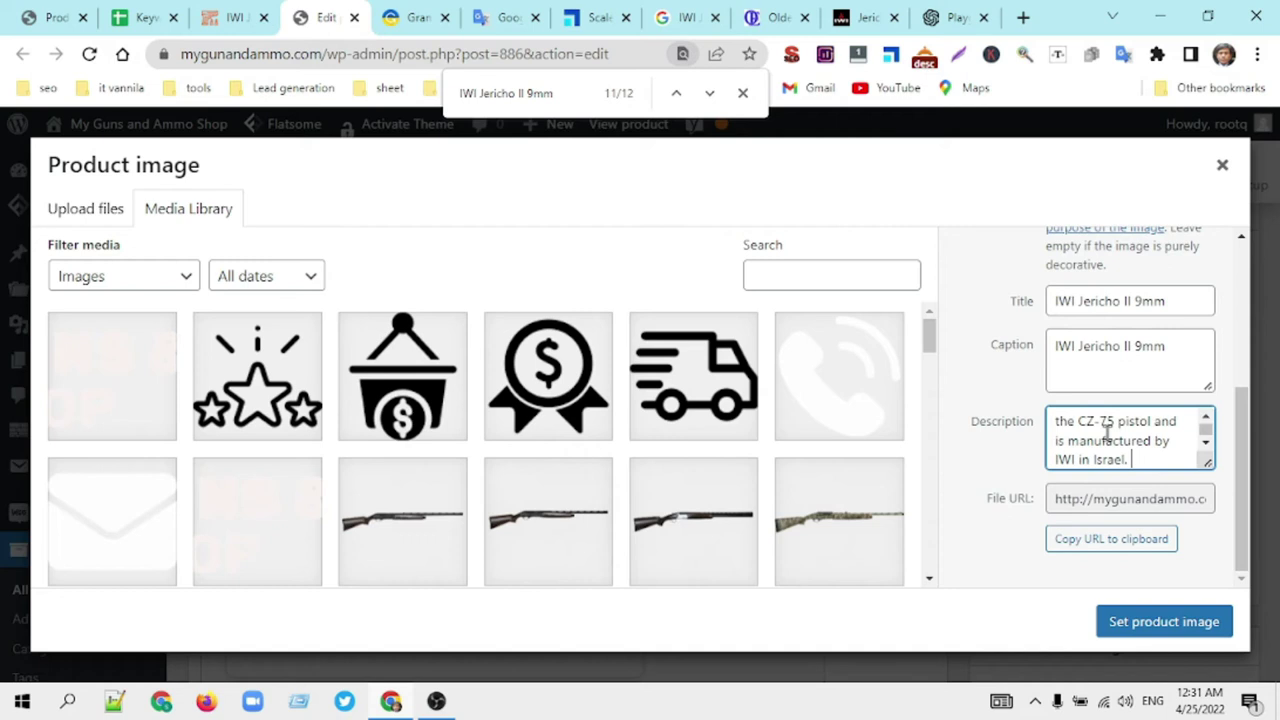
left_click(1163, 621)
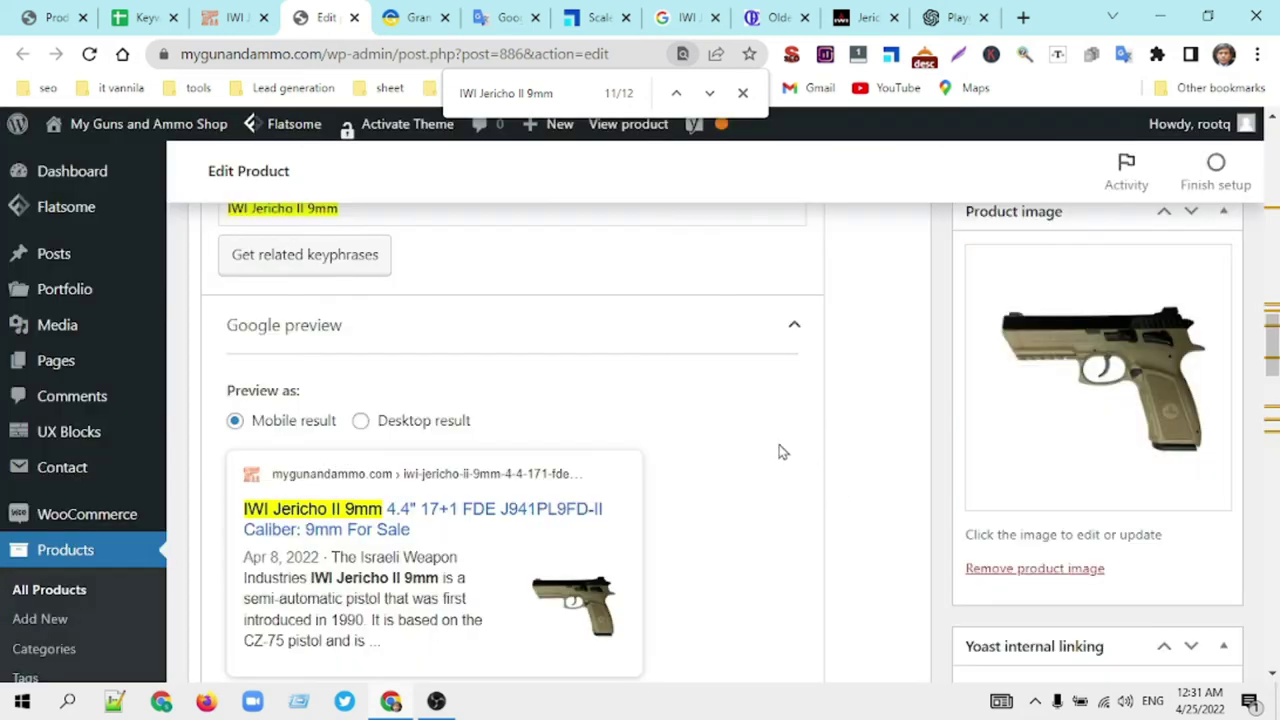
Step: Shorten the meta description by deleting its ending "and is manufactured by IWI in Israel."
scroll(500, 466, "down", 10)
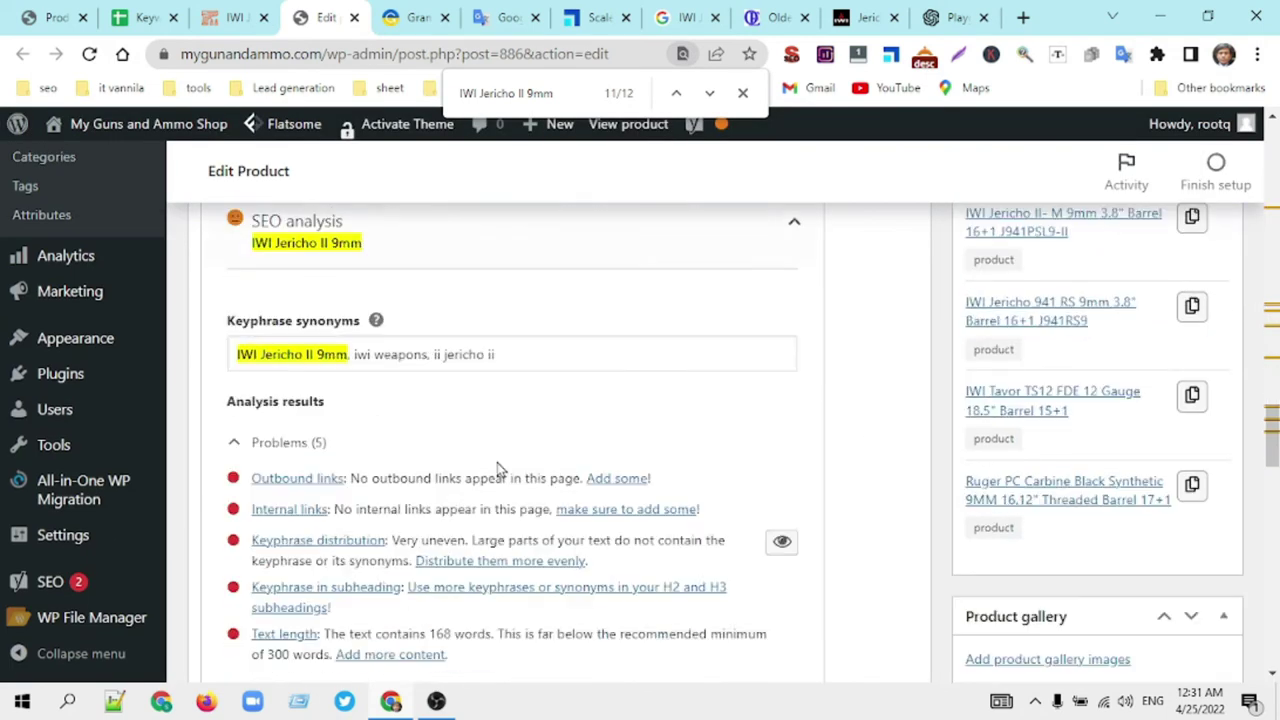
scroll(495, 465, "up", 3)
scroll(491, 457, "down", 3)
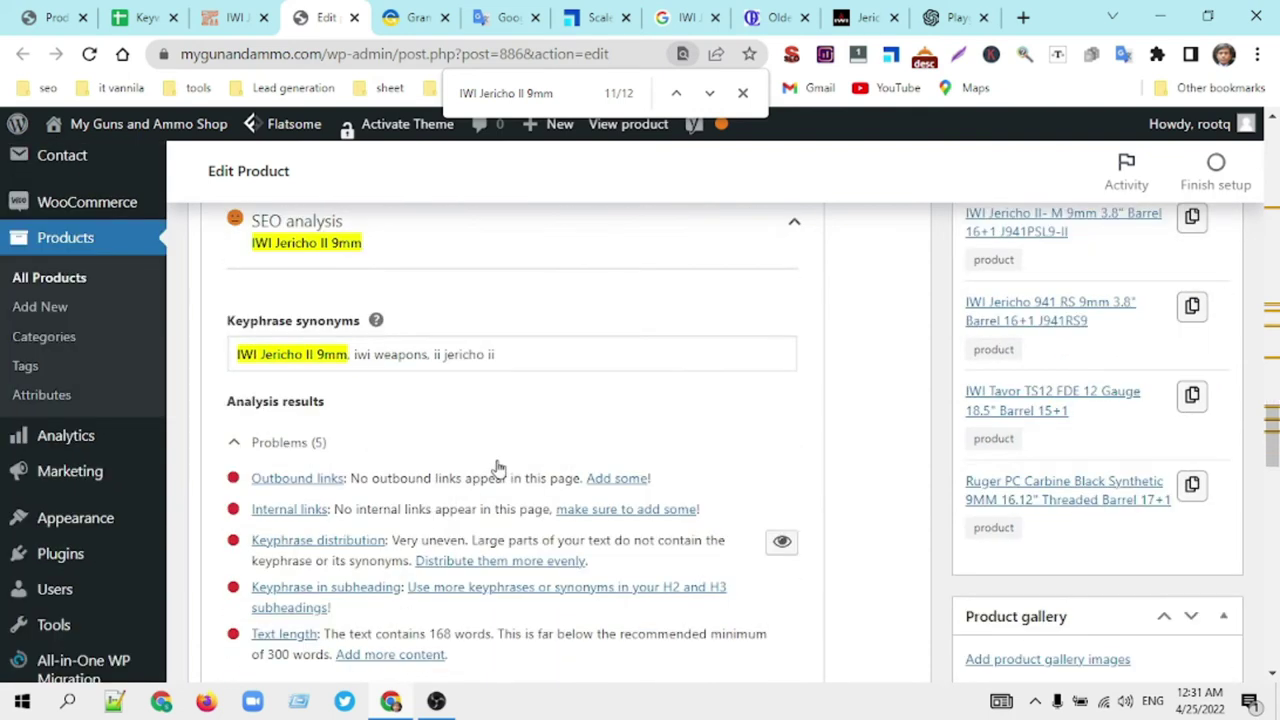
scroll(490, 465, "down", 2)
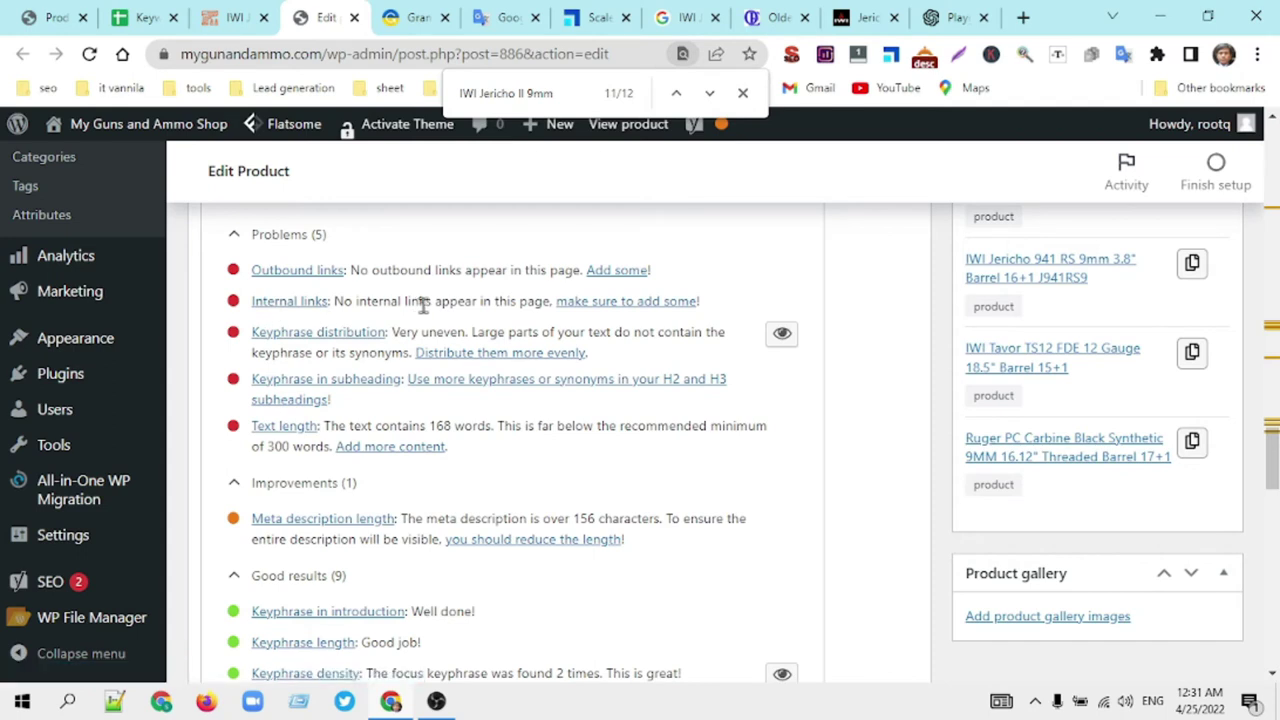
scroll(423, 305, "down", 2)
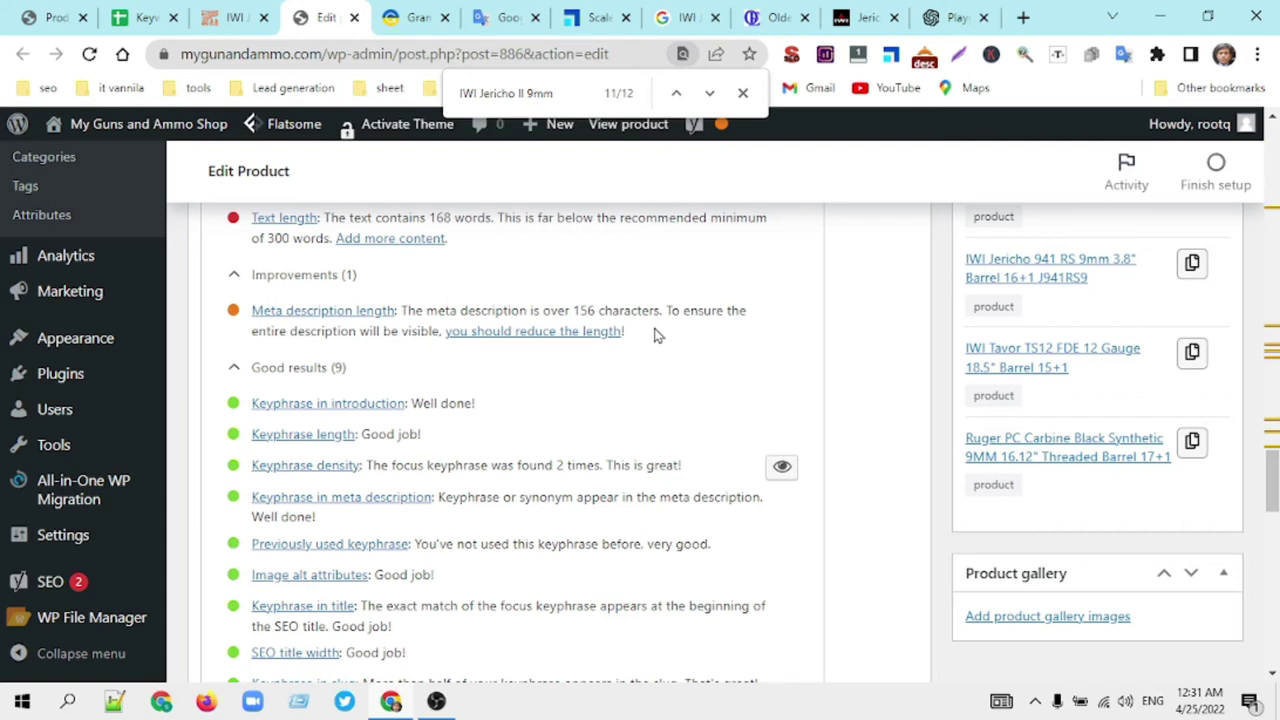
scroll(655, 335, "up", 6)
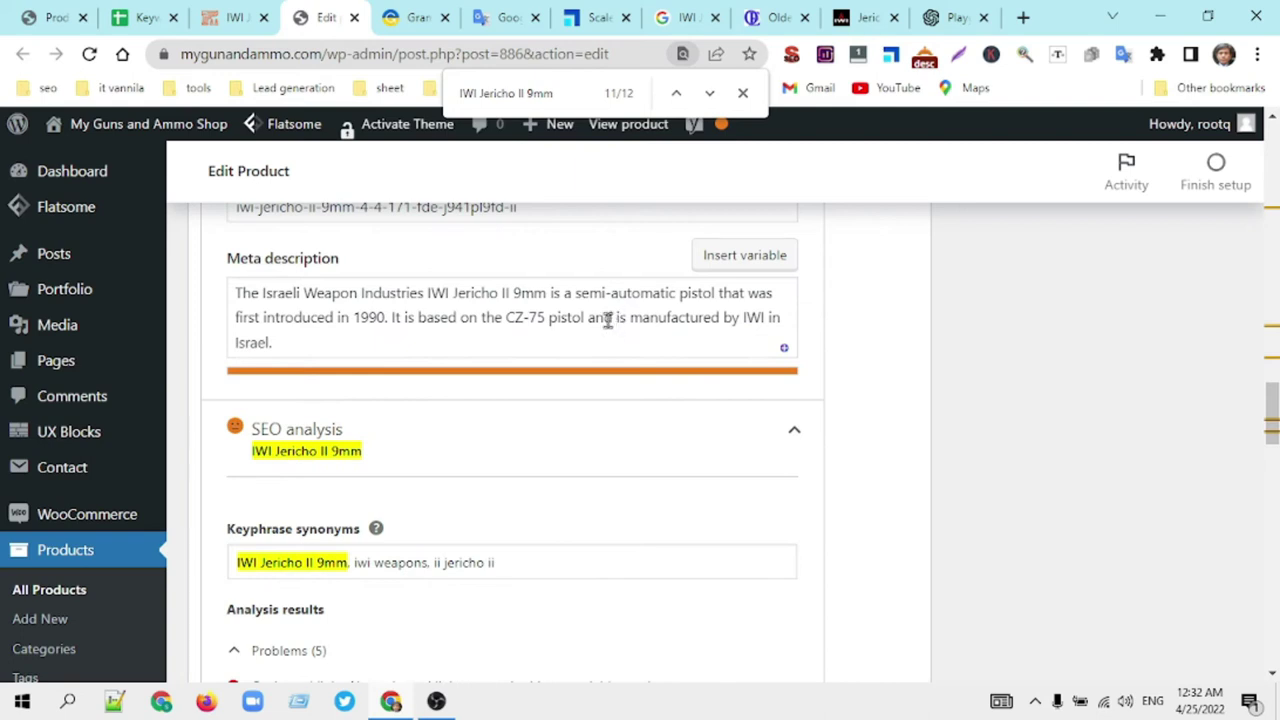
left_click_drag(590, 317, 630, 338)
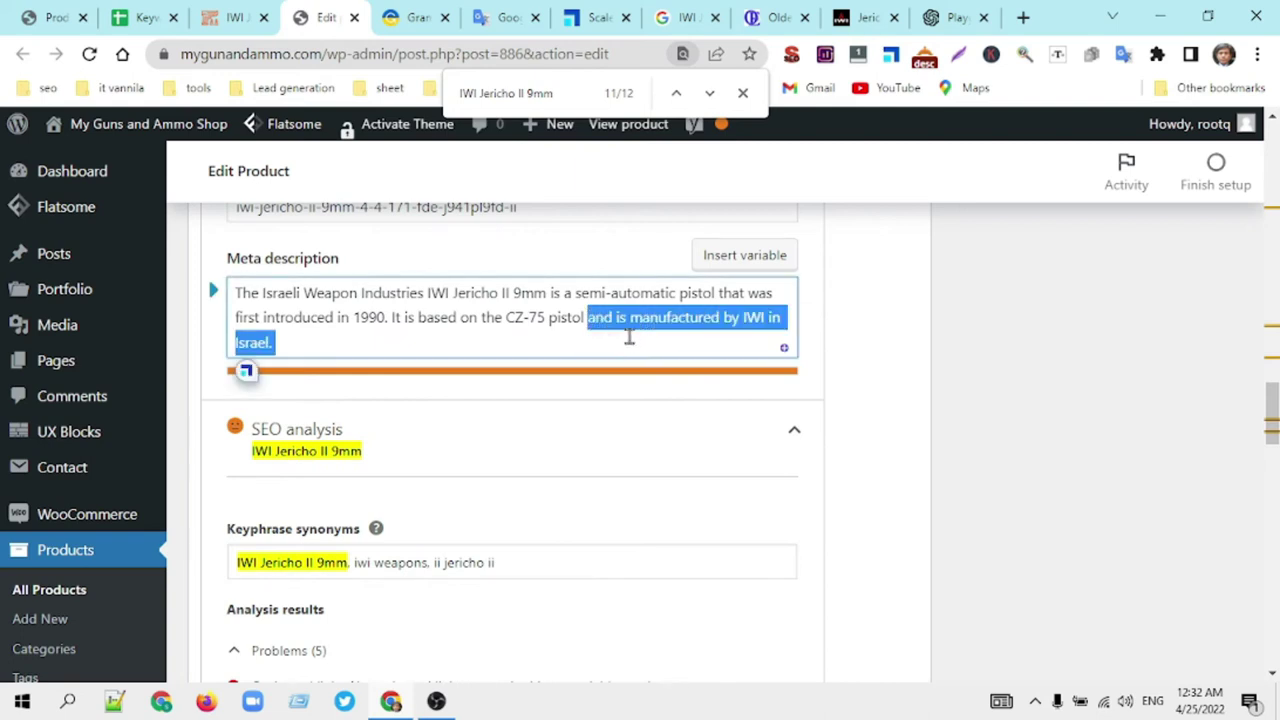
key("BackSpace")
left_click(818, 312)
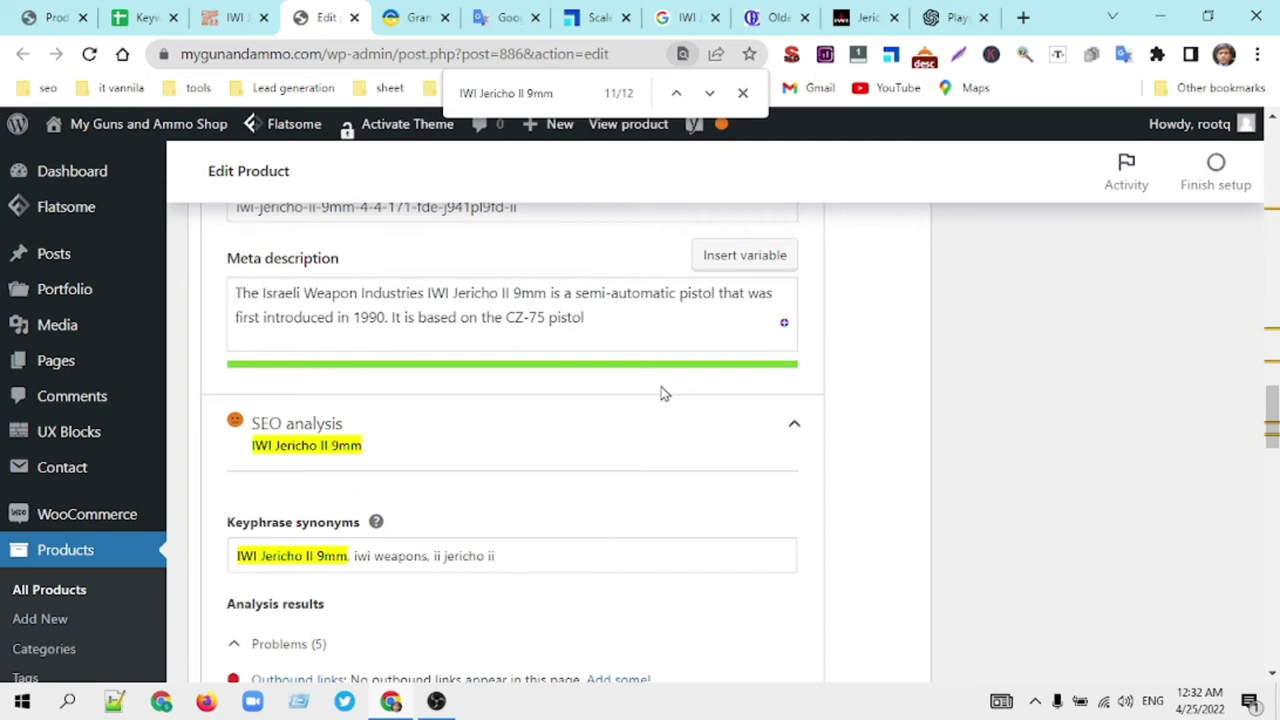
Step: Review the remaining SEO analysis problems, the product description, and the first suggested product under Yoast internal linking
scroll(660, 393, "down", 10)
scroll(660, 390, "up", 3)
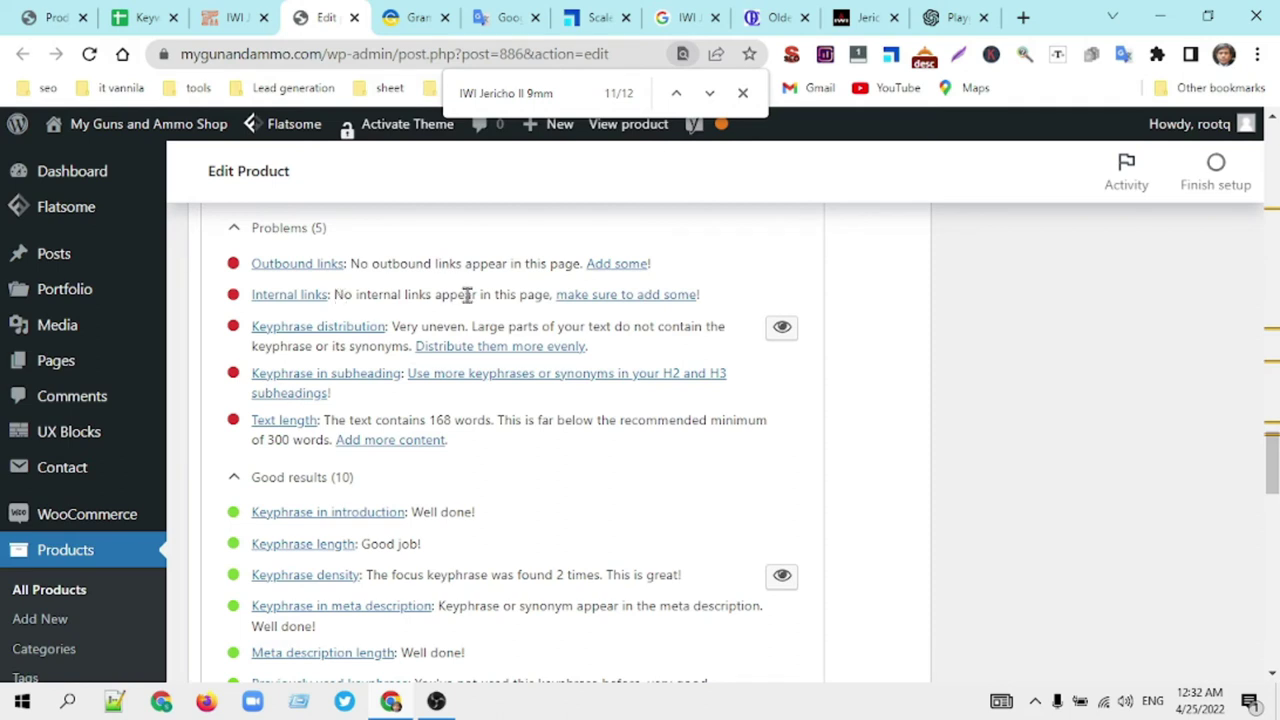
scroll(998, 428, "up", 8)
scroll(998, 421, "up", 15)
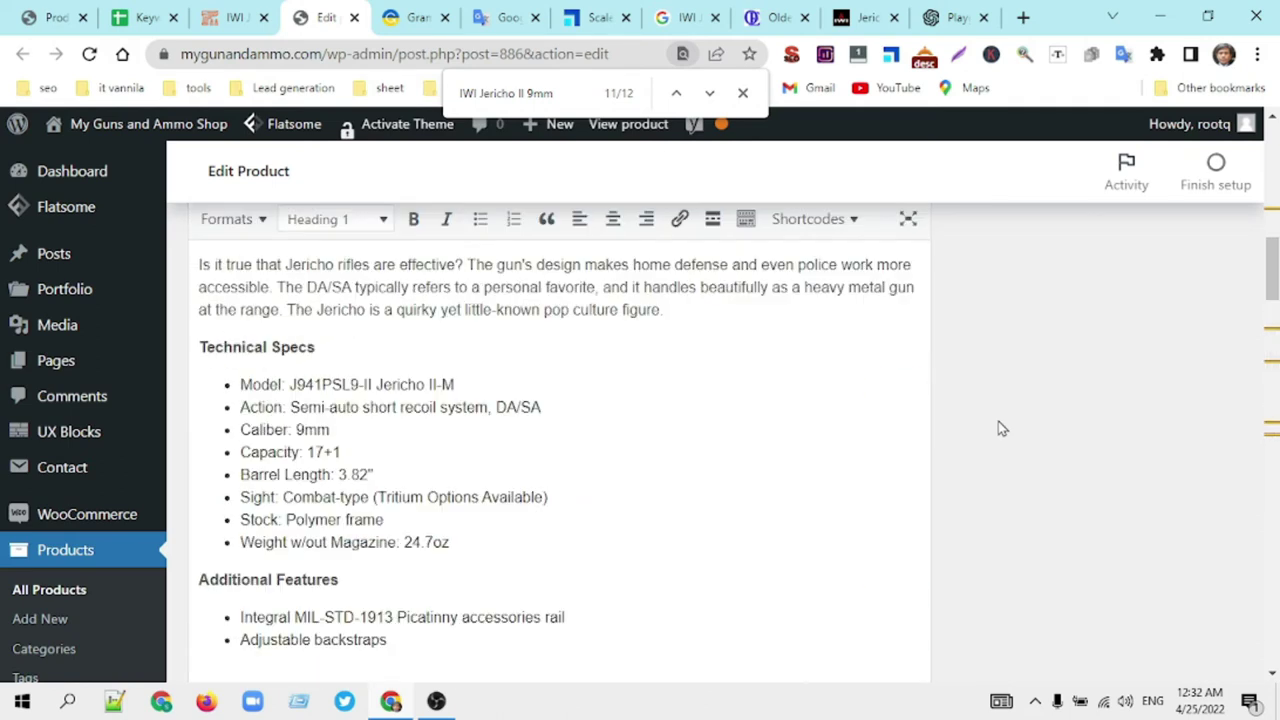
scroll(998, 421, "down", 5)
scroll(998, 425, "down", 15)
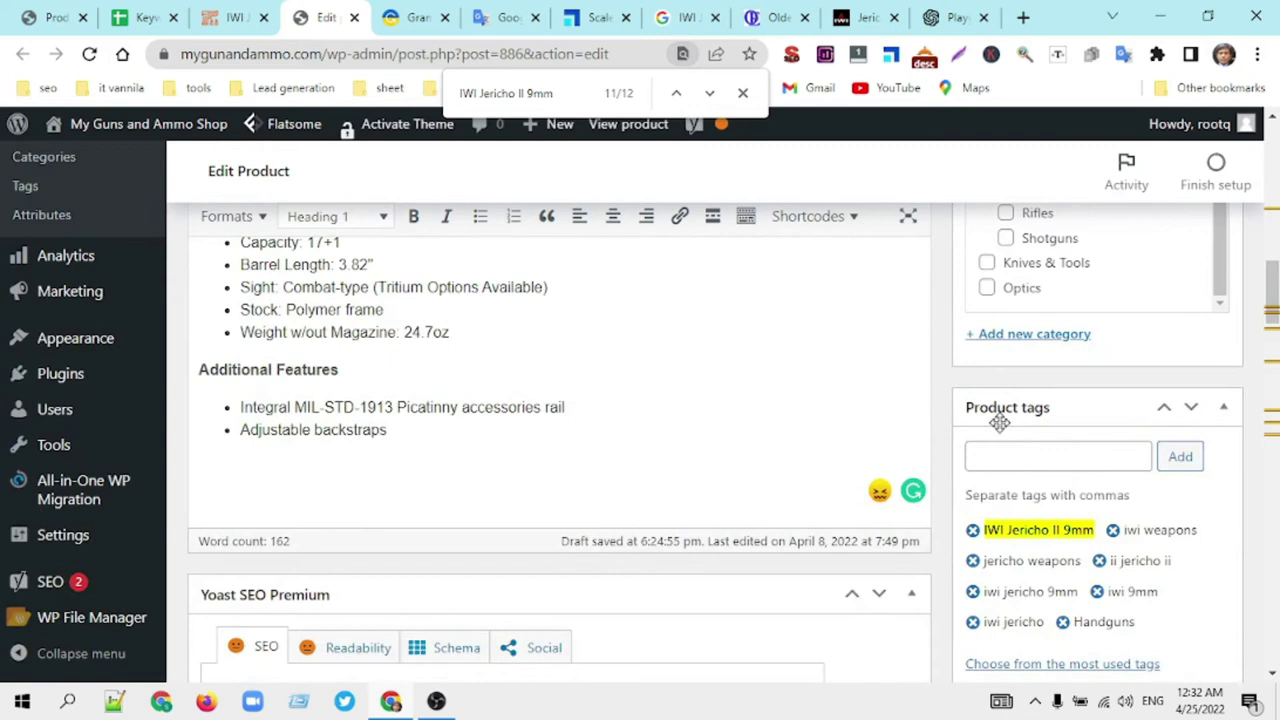
scroll(998, 428, "up", 10)
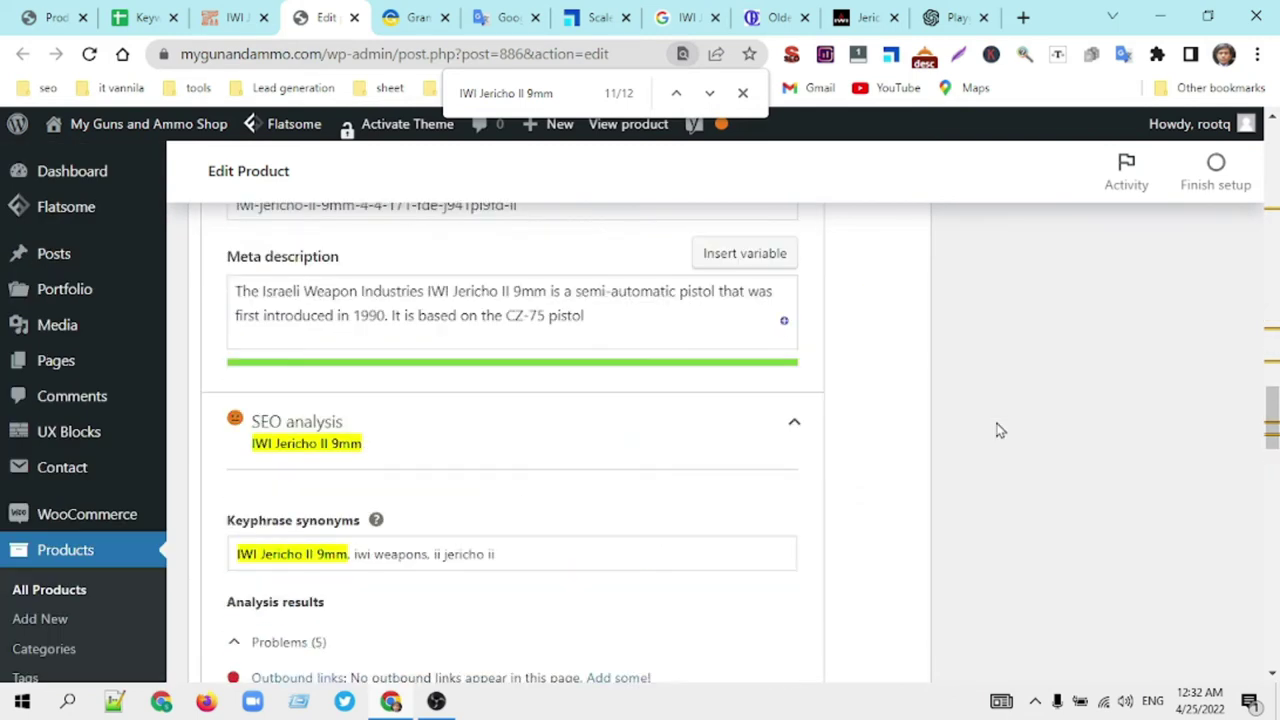
scroll(999, 417, "up", 12)
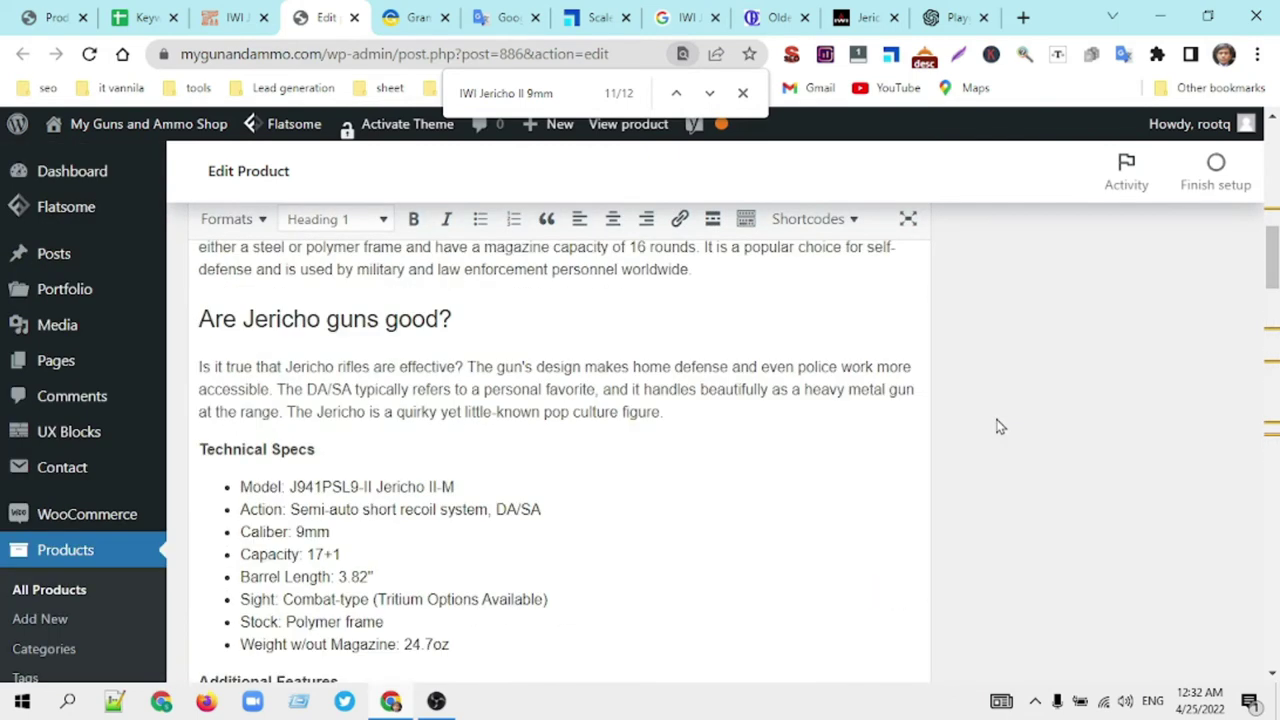
scroll(999, 417, "down", 5)
scroll(1003, 420, "down", 9)
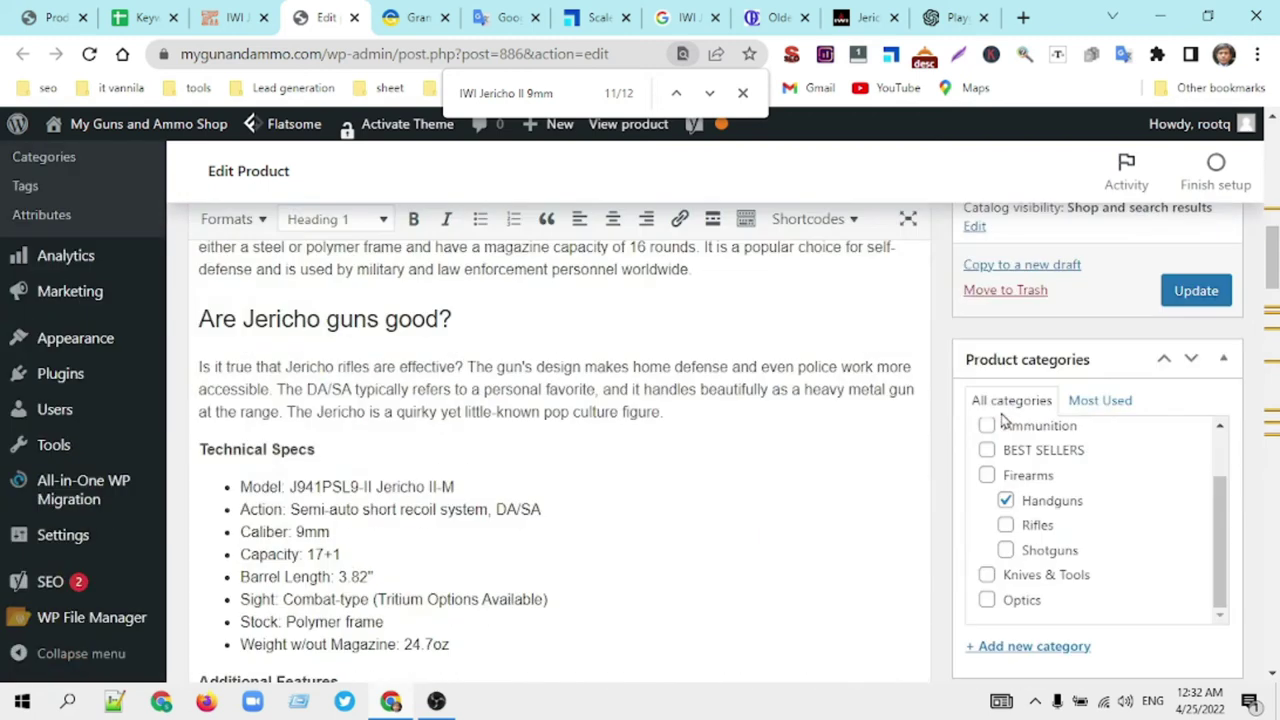
scroll(1003, 420, "down", 4)
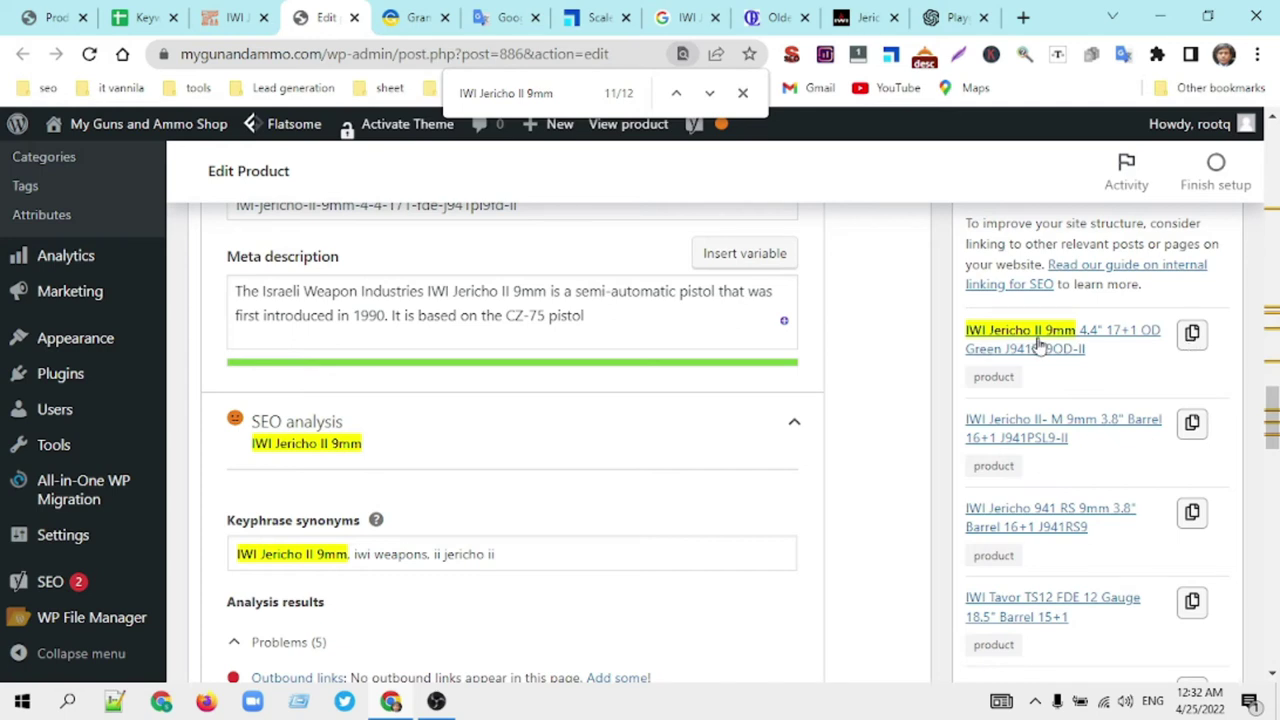
left_click_drag(966, 330, 1100, 349)
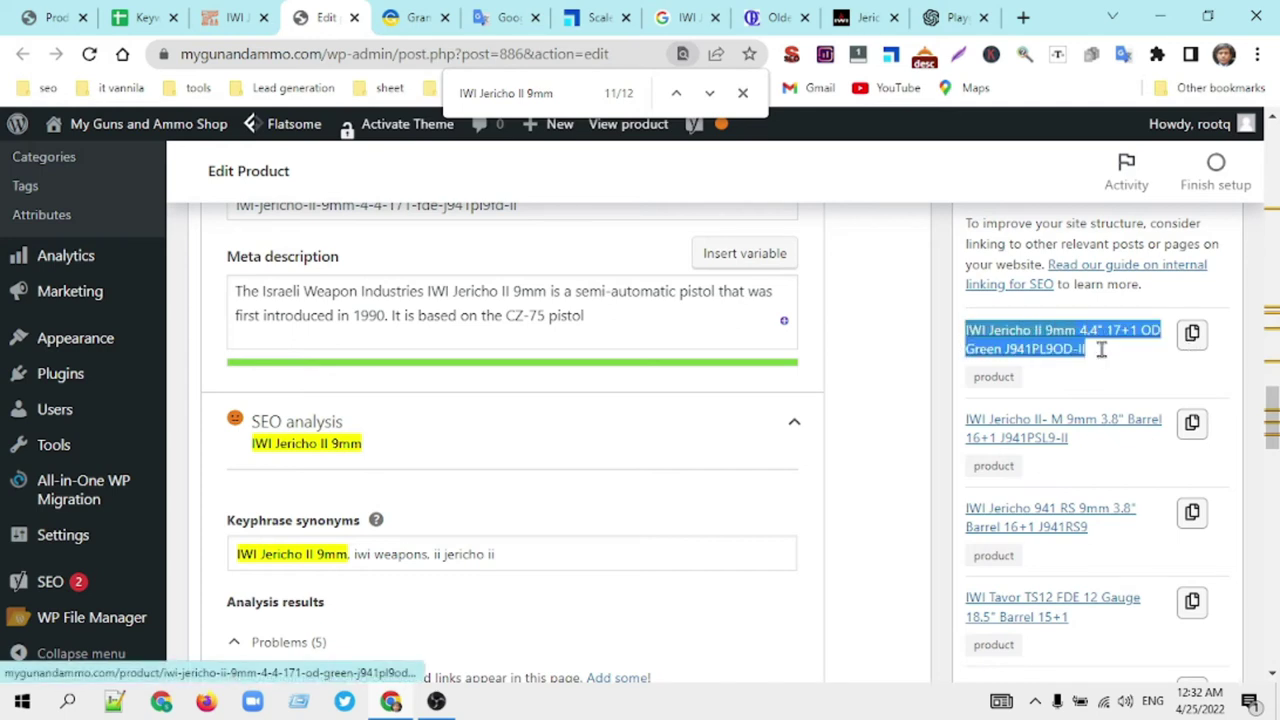
left_click(1058, 383)
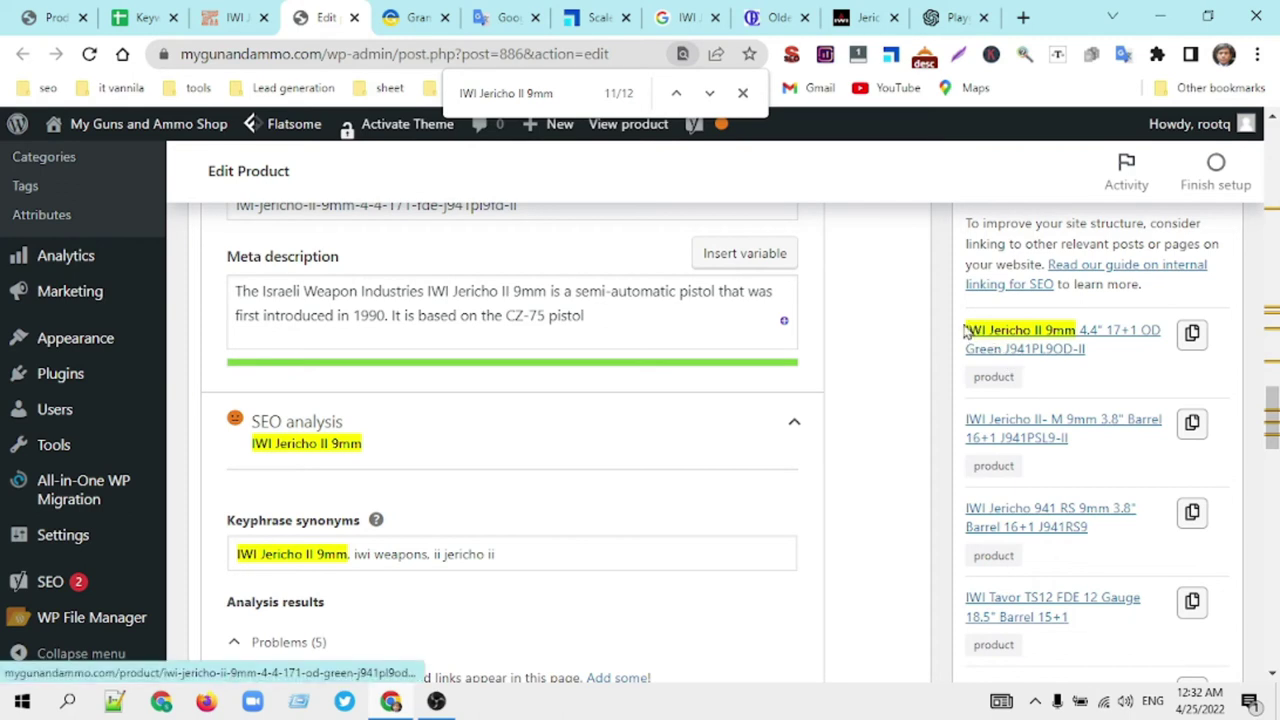
Step: Copy the linked title of suggested product "IWI Jericho II 9mm 4.4" 17+1 OD Green J941PL9OD-II" for use at the end of the description's introductory paragraph
left_click_drag(963, 330, 1100, 349)
key("ctrl+c")
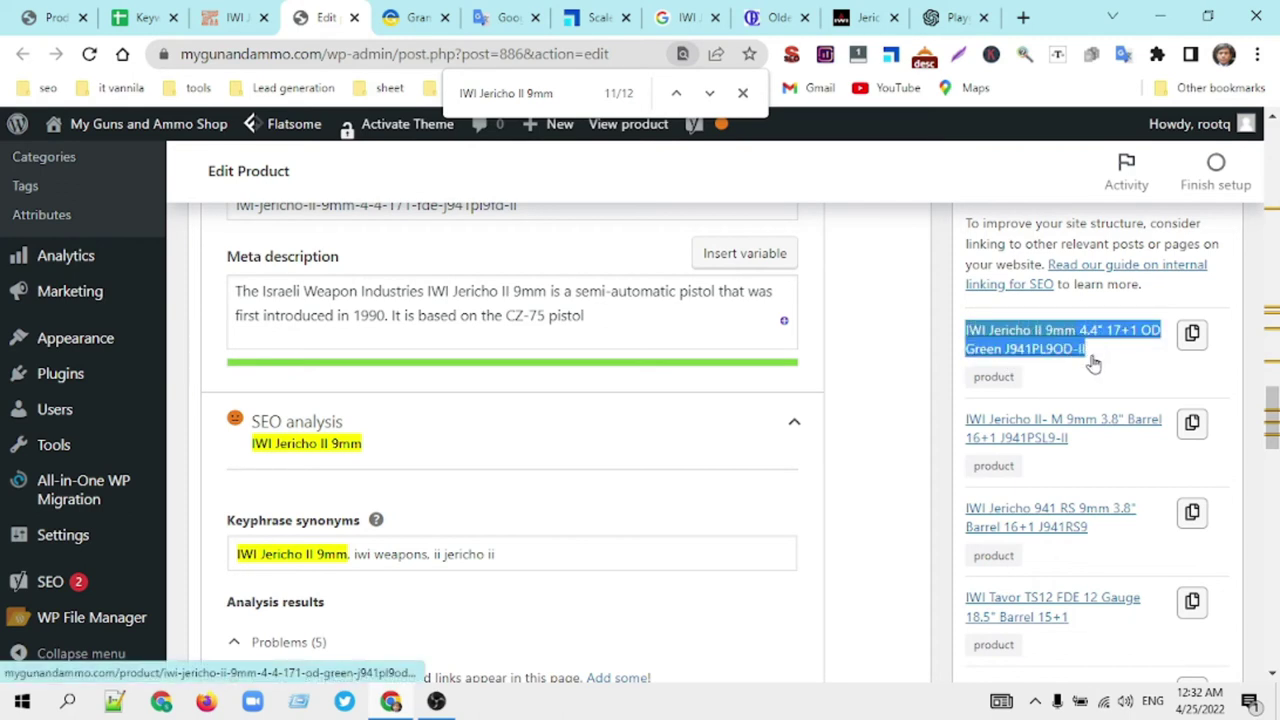
scroll(738, 340, "up", 10)
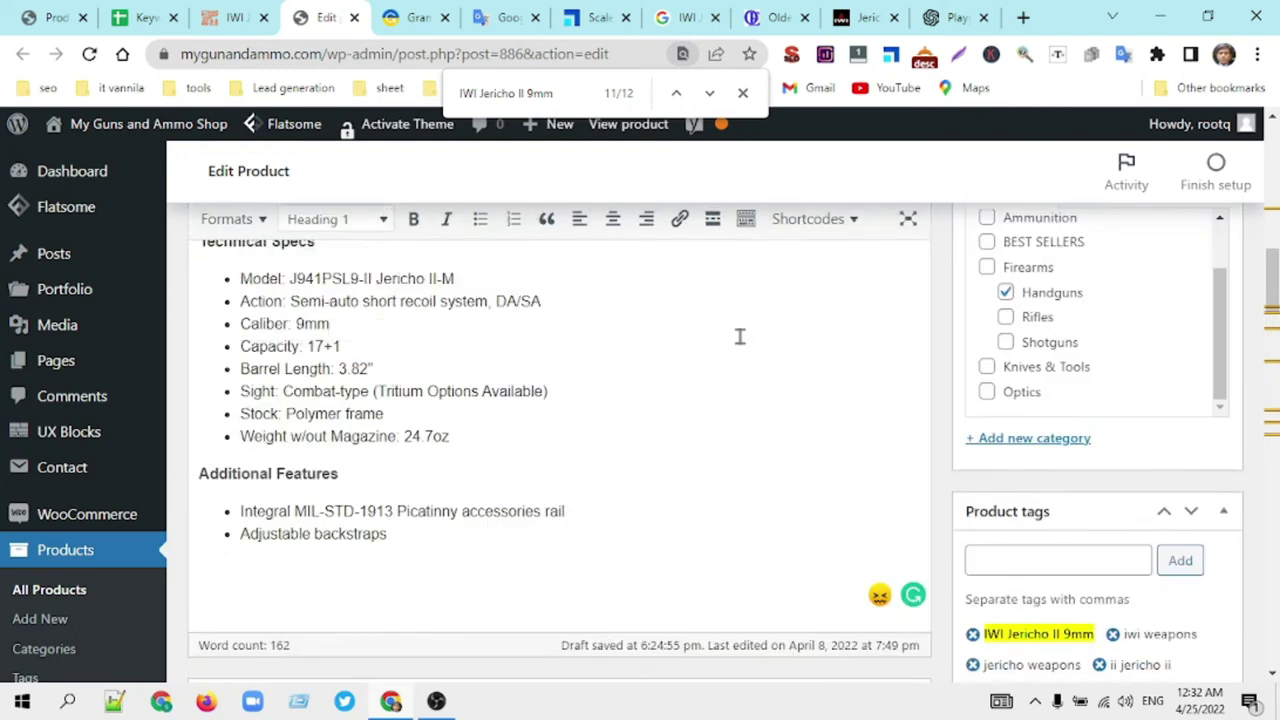
scroll(738, 340, "up", 7)
scroll(738, 340, "down", 4)
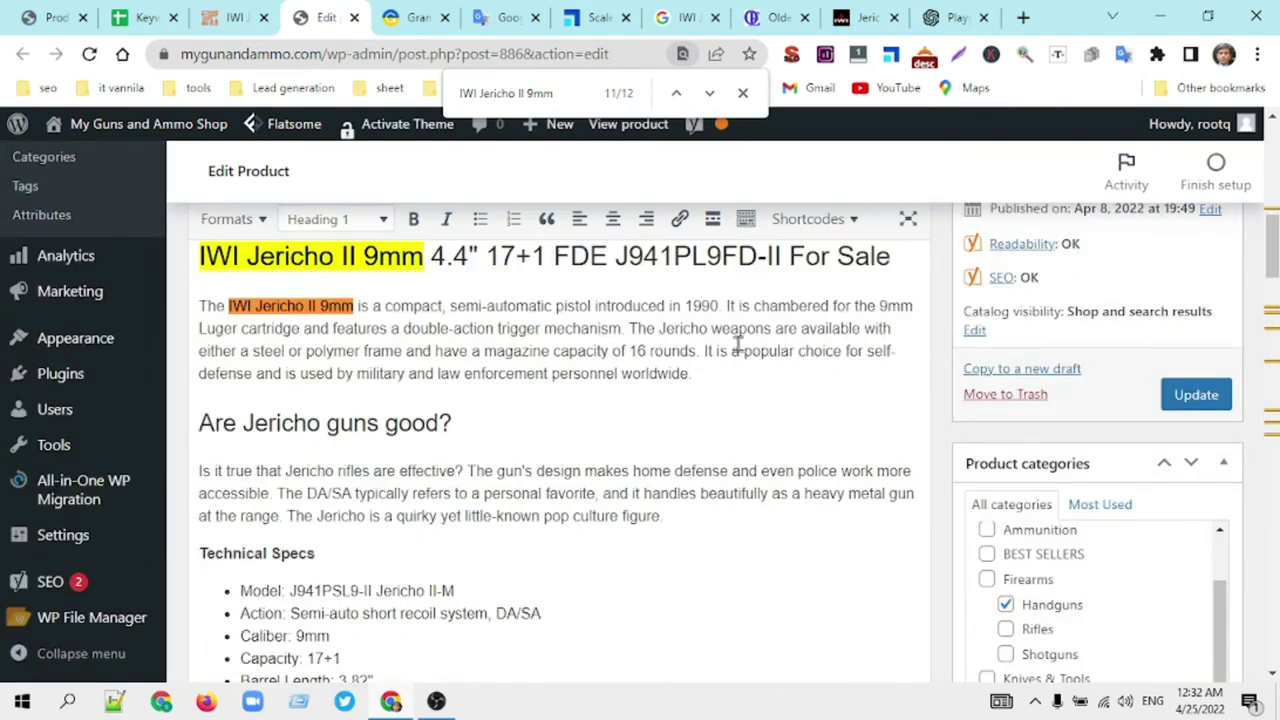
scroll(738, 345, "down", 1)
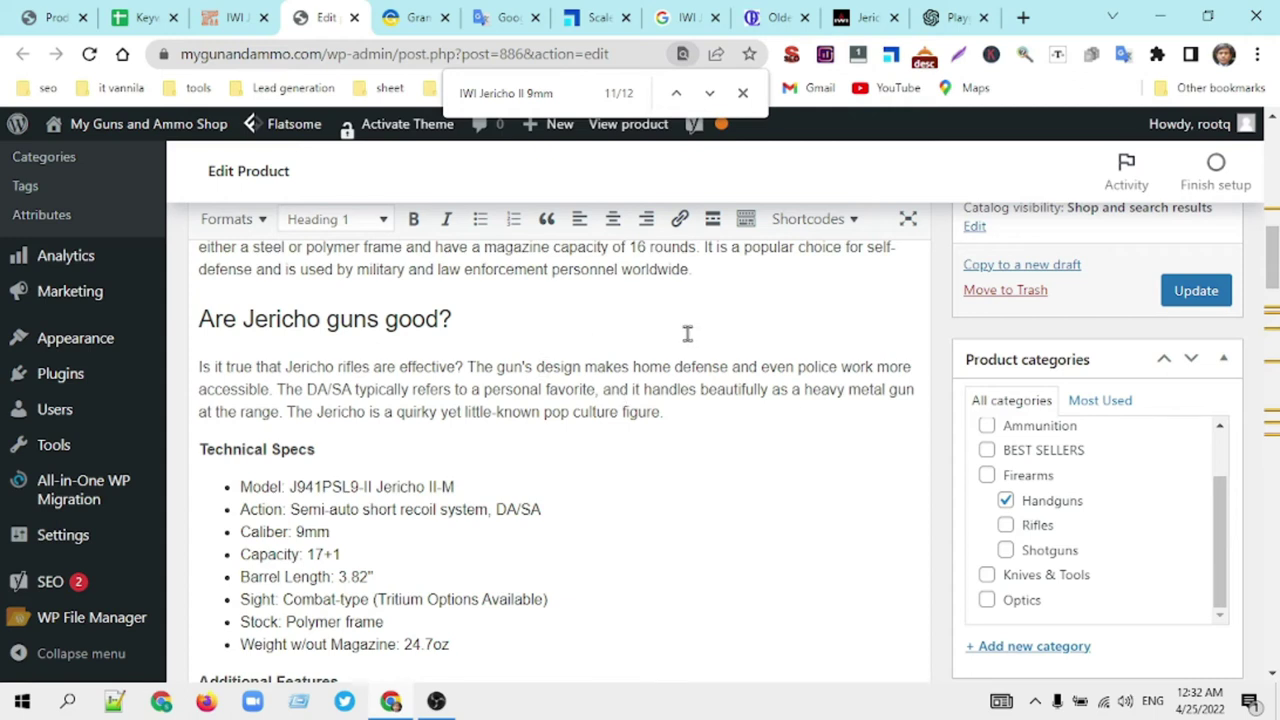
scroll(687, 334, "up", 1)
left_click(722, 378)
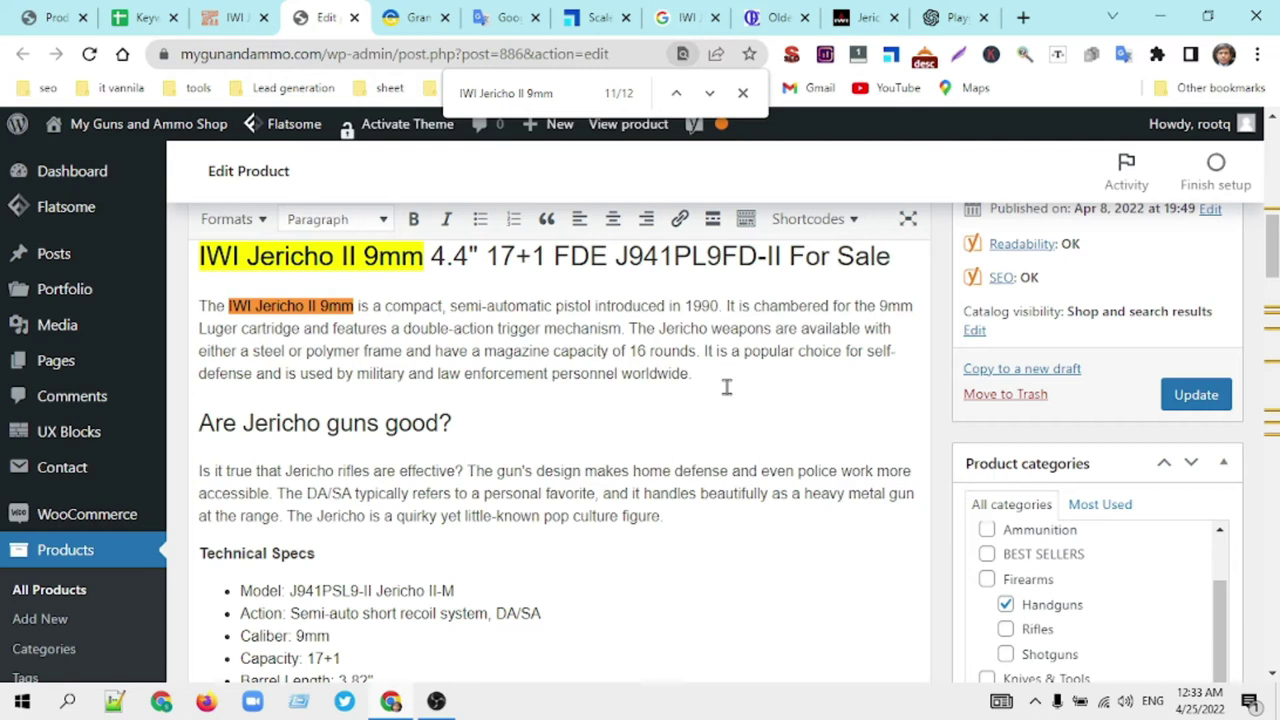
Step: Append "Our others products see here" and the copied product link to the introductory paragraph
type("O")
type("ur others products")
type("see he")
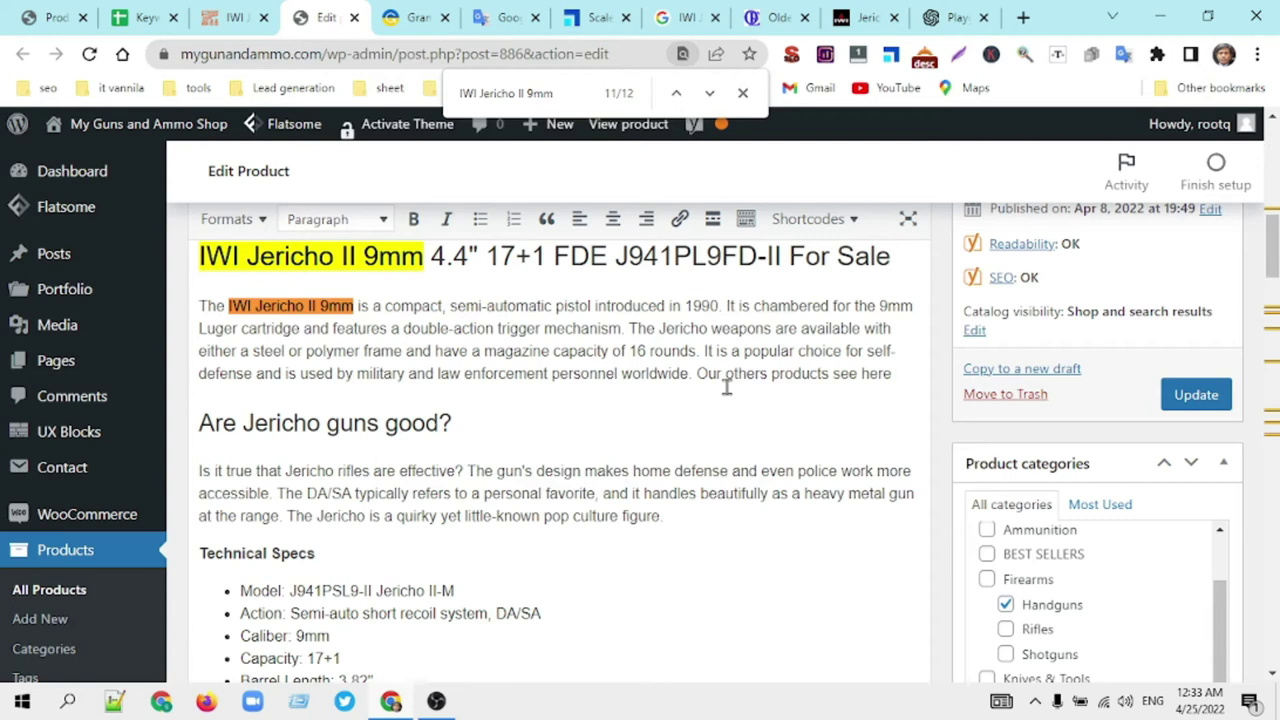
type("re")
key("ctrl+v")
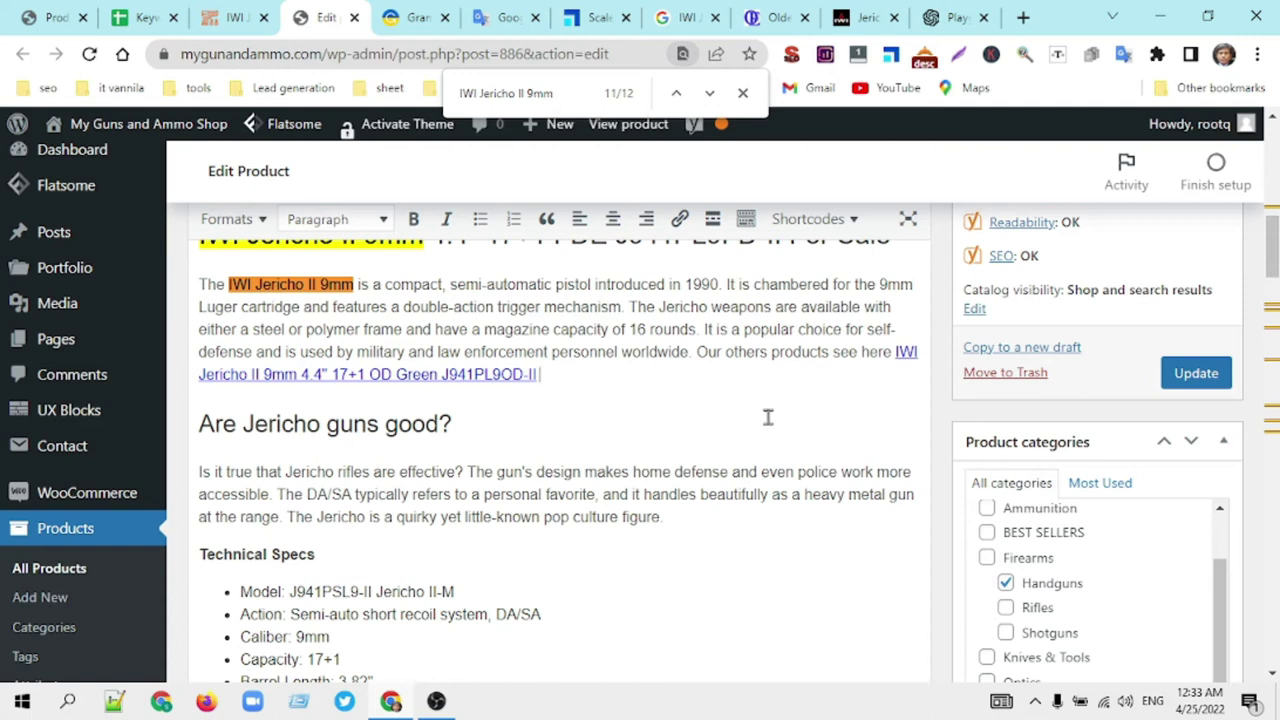
Step: Replace the "Our others products see here" sentence with "Buy", the copied OD Green product link and "online"
left_click_drag(697, 352, 714, 369)
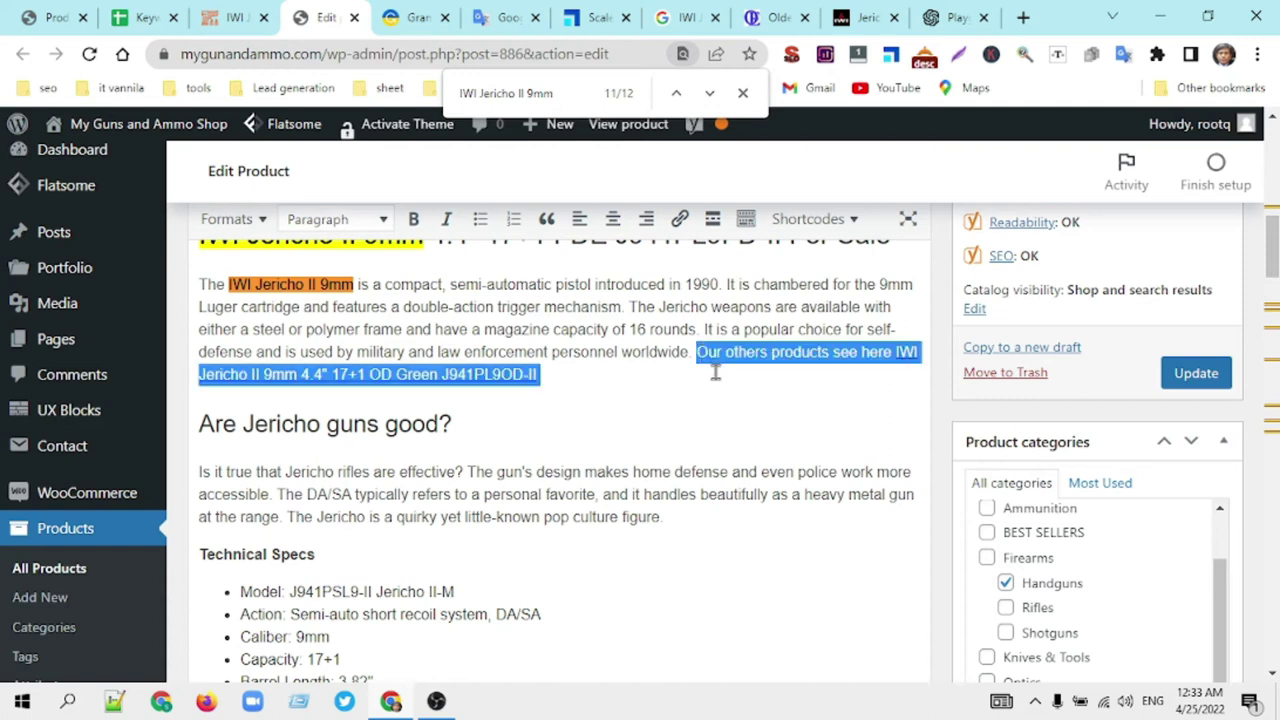
key("BackSpace")
type("Buy")
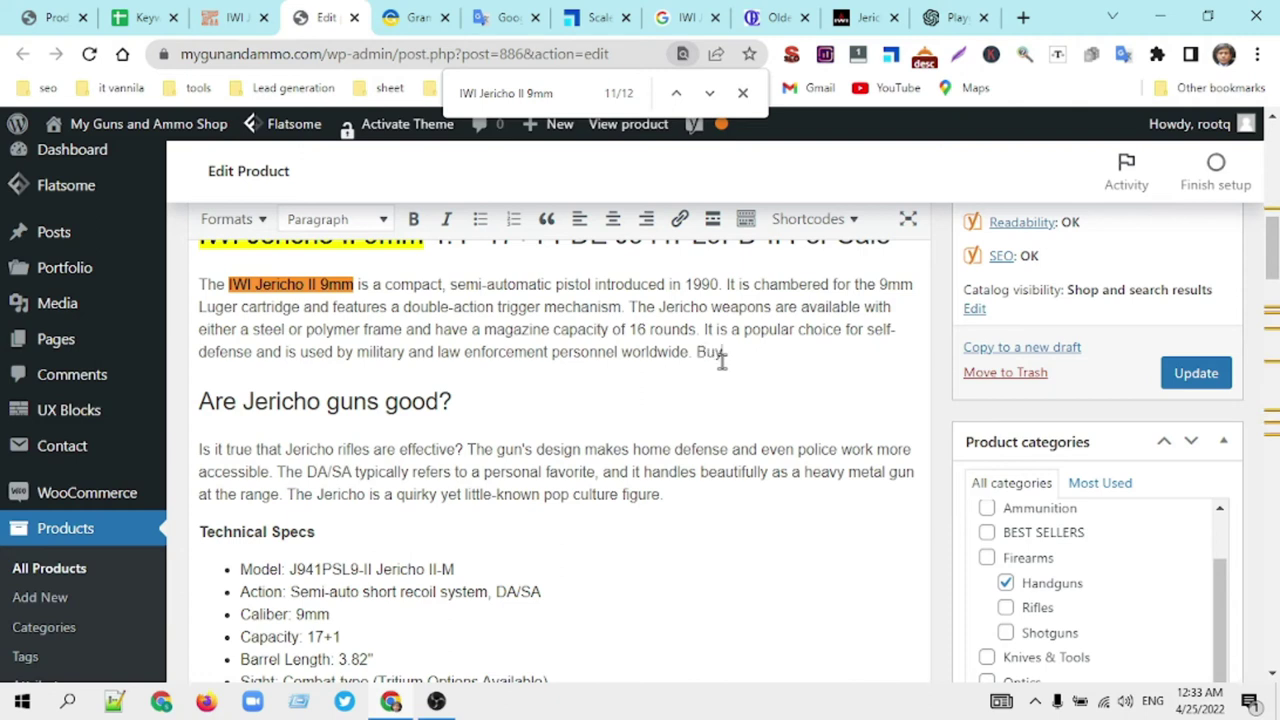
key("ctrl+v")
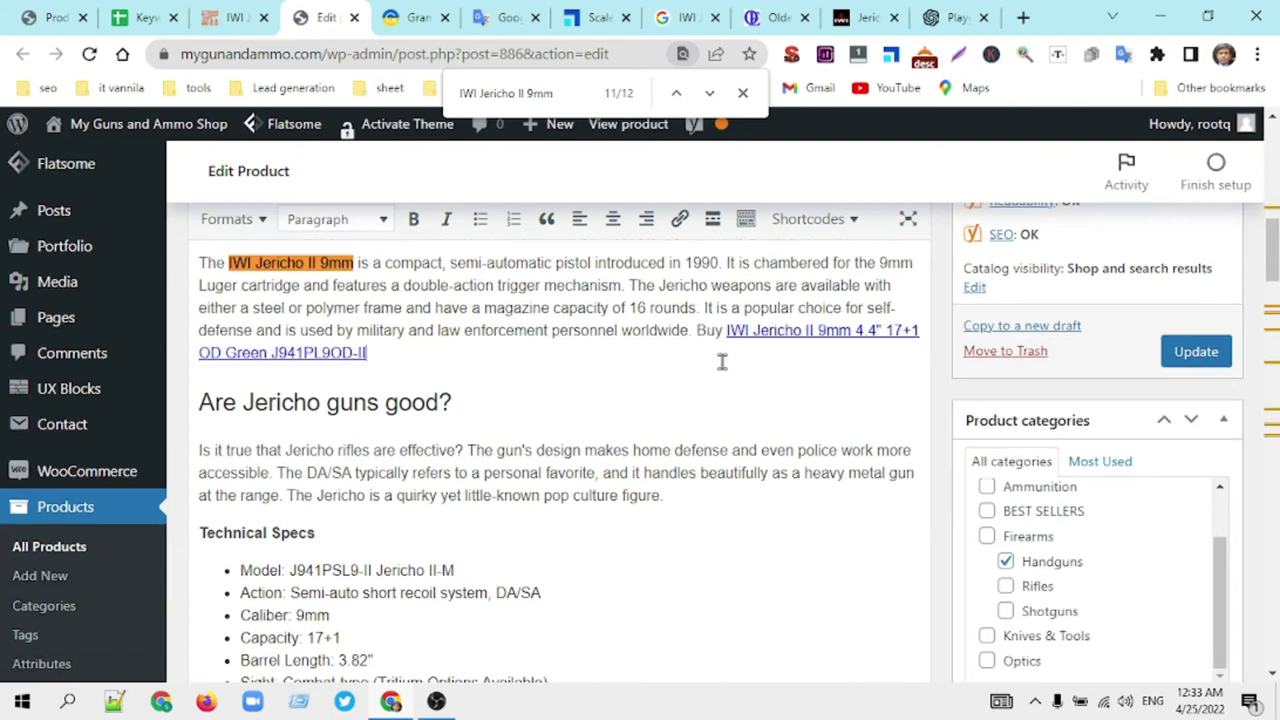
type("online")
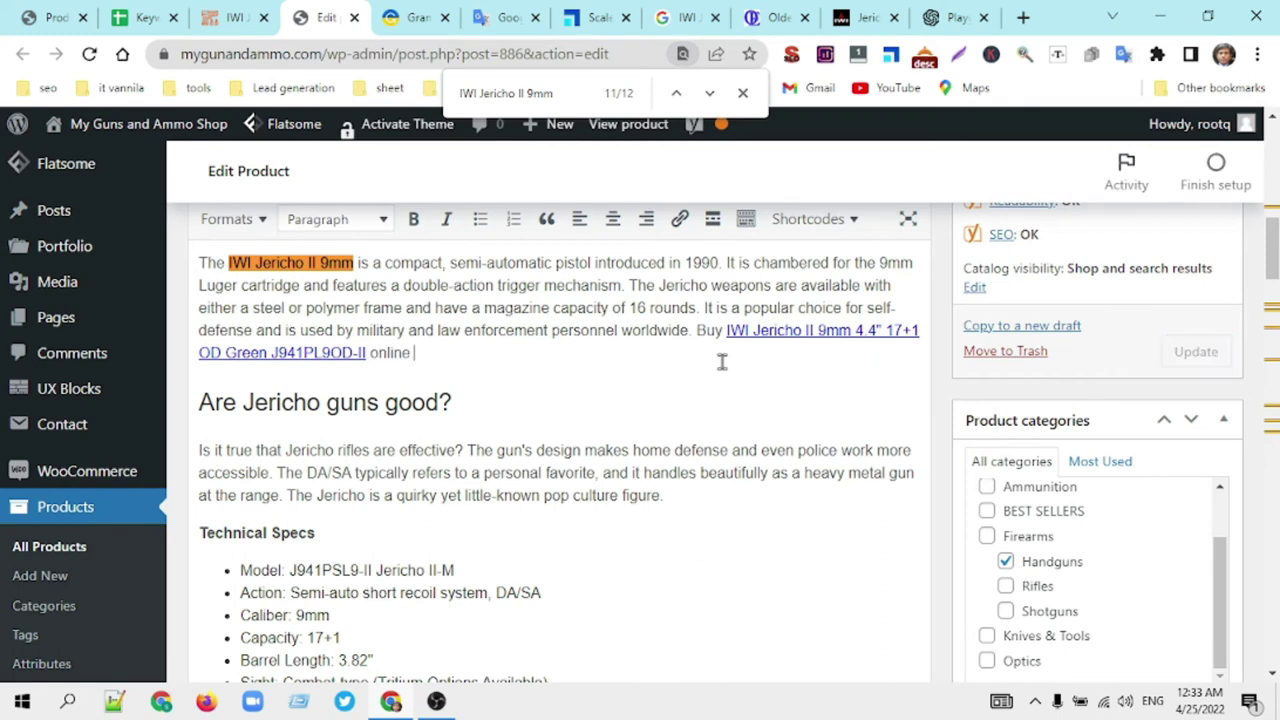
Step: Turn off opening in a new tab for the inserted product link and apply the link settings
left_click(760, 330)
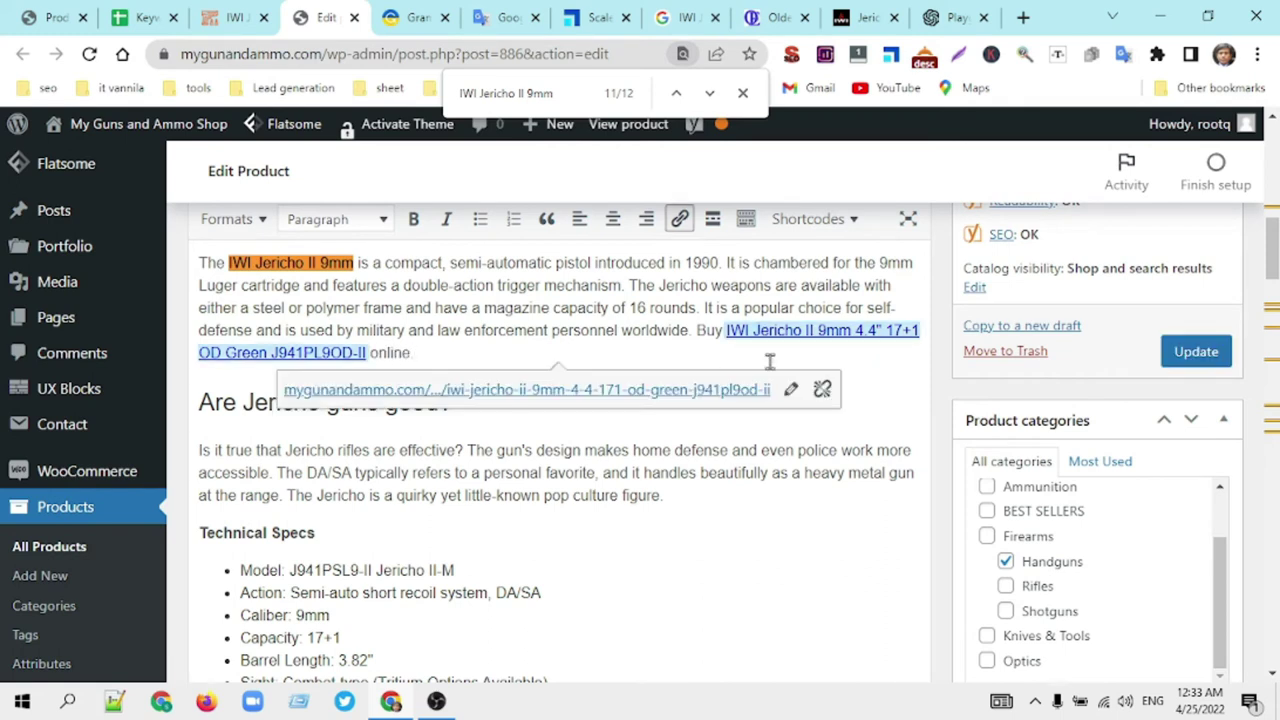
left_click(790, 389)
left_click(731, 389)
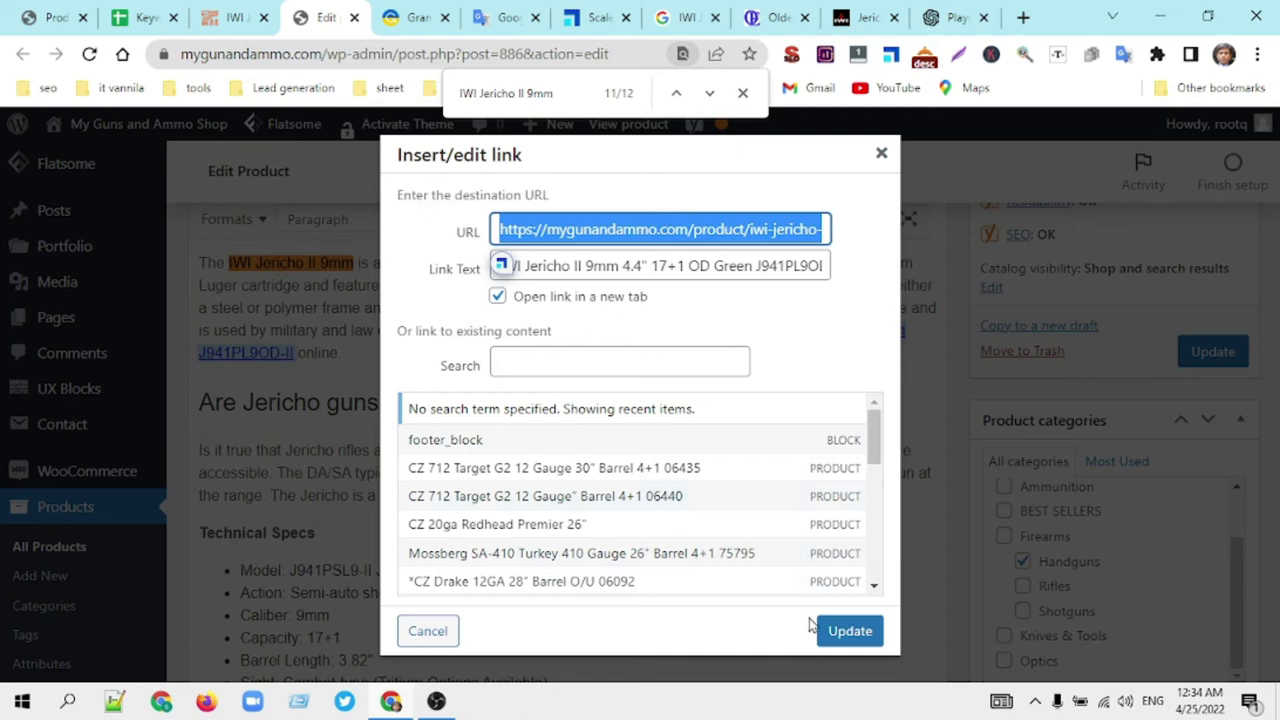
left_click(497, 296)
left_click(497, 296)
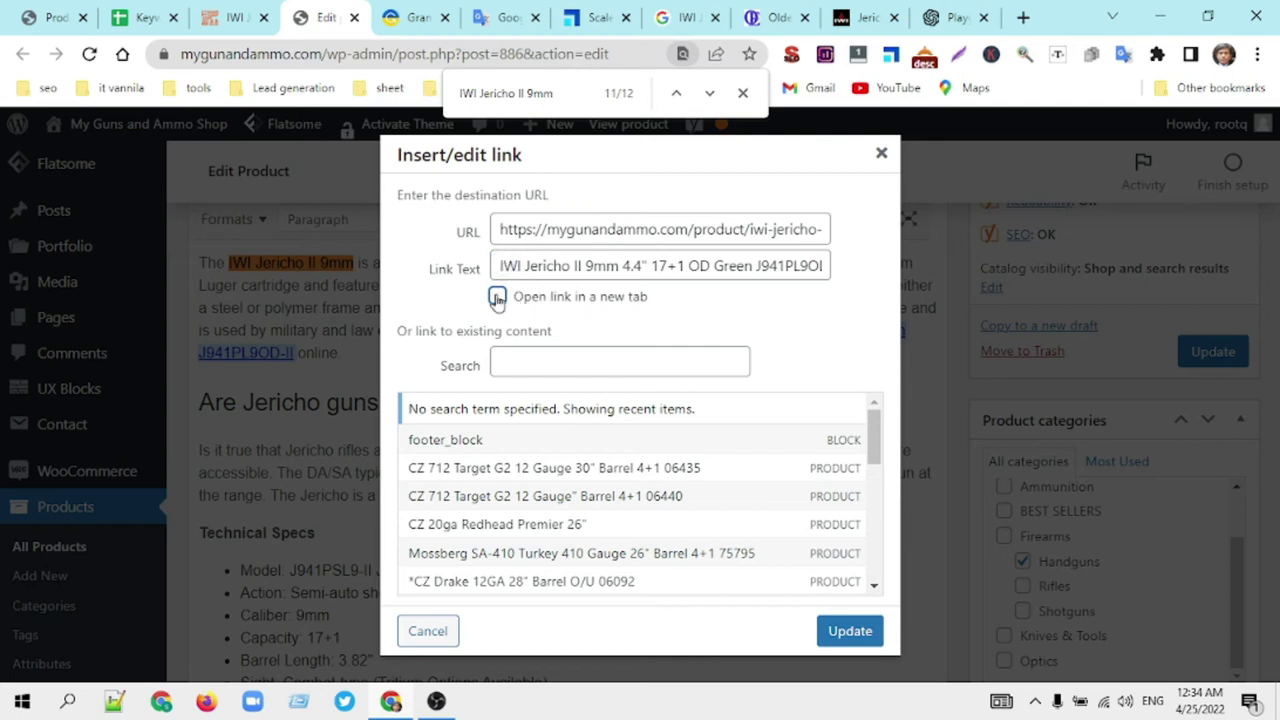
left_click(850, 632)
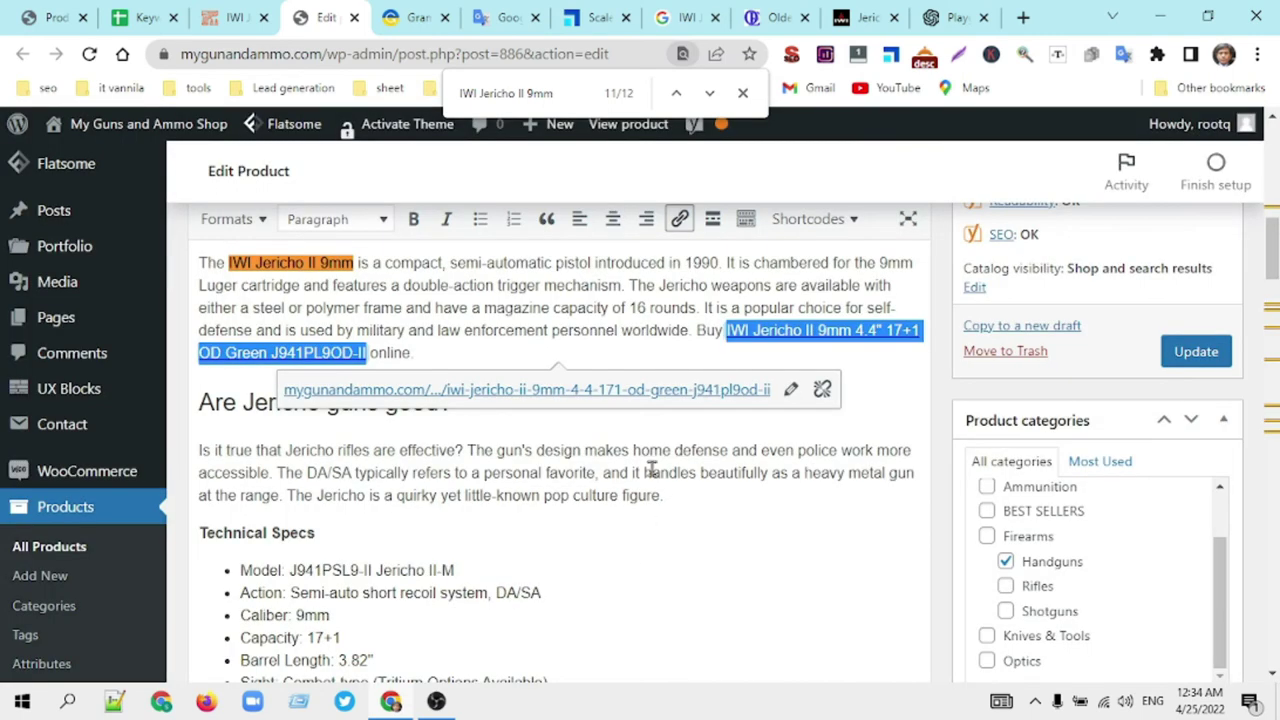
left_click(646, 310)
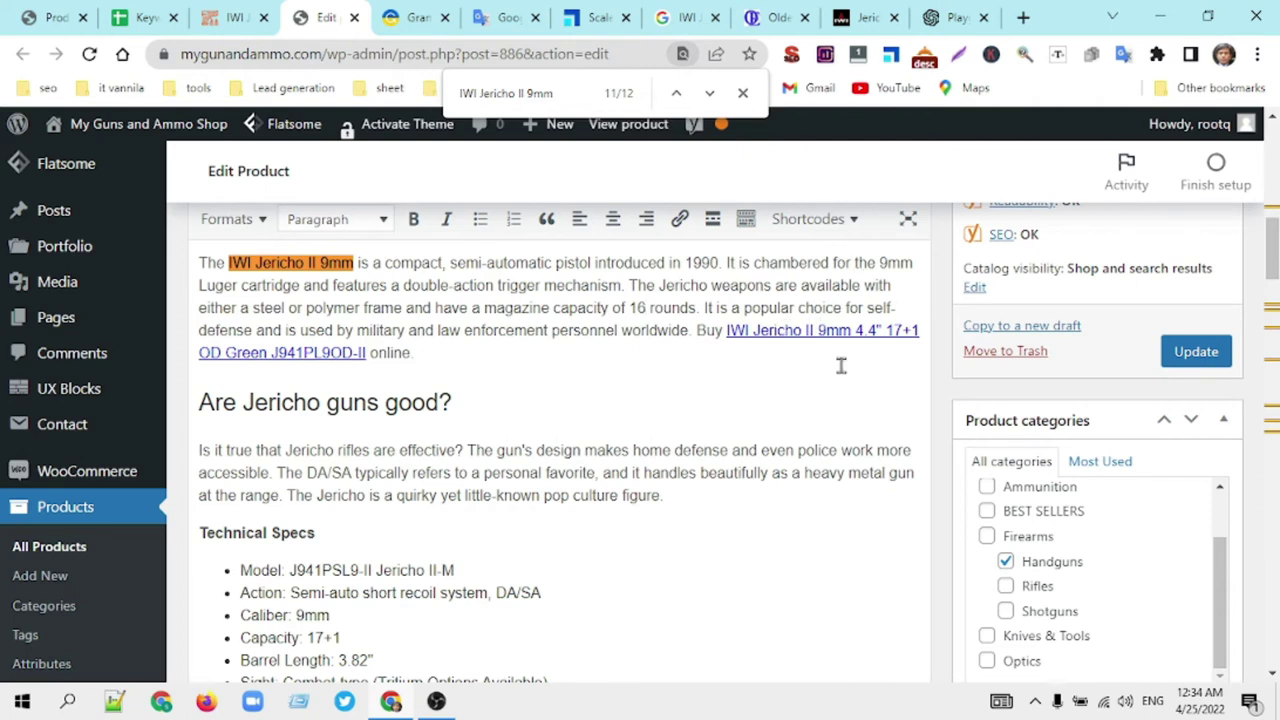
Step: Review the SEO analysis problems, highlight the keyphrase density matches in the text and close the page search
scroll(585, 415, "down", 20)
scroll(585, 415, "down", 6)
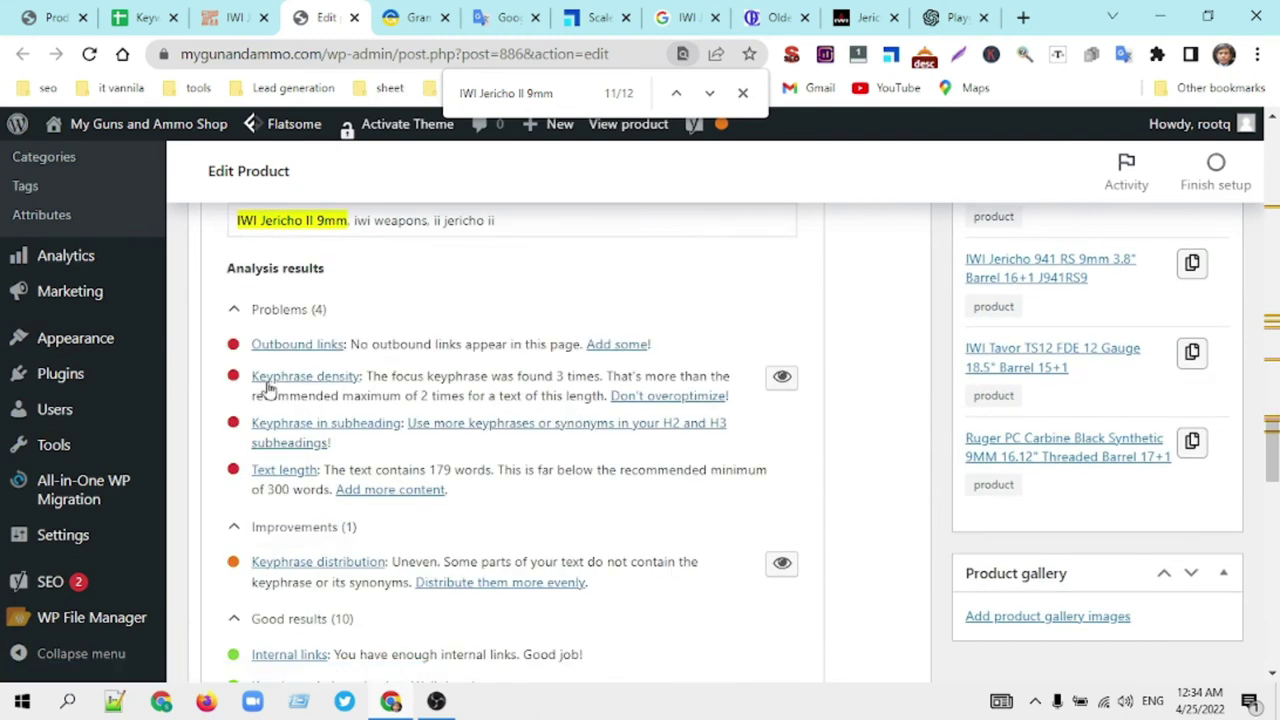
scroll(266, 385, "down", 1)
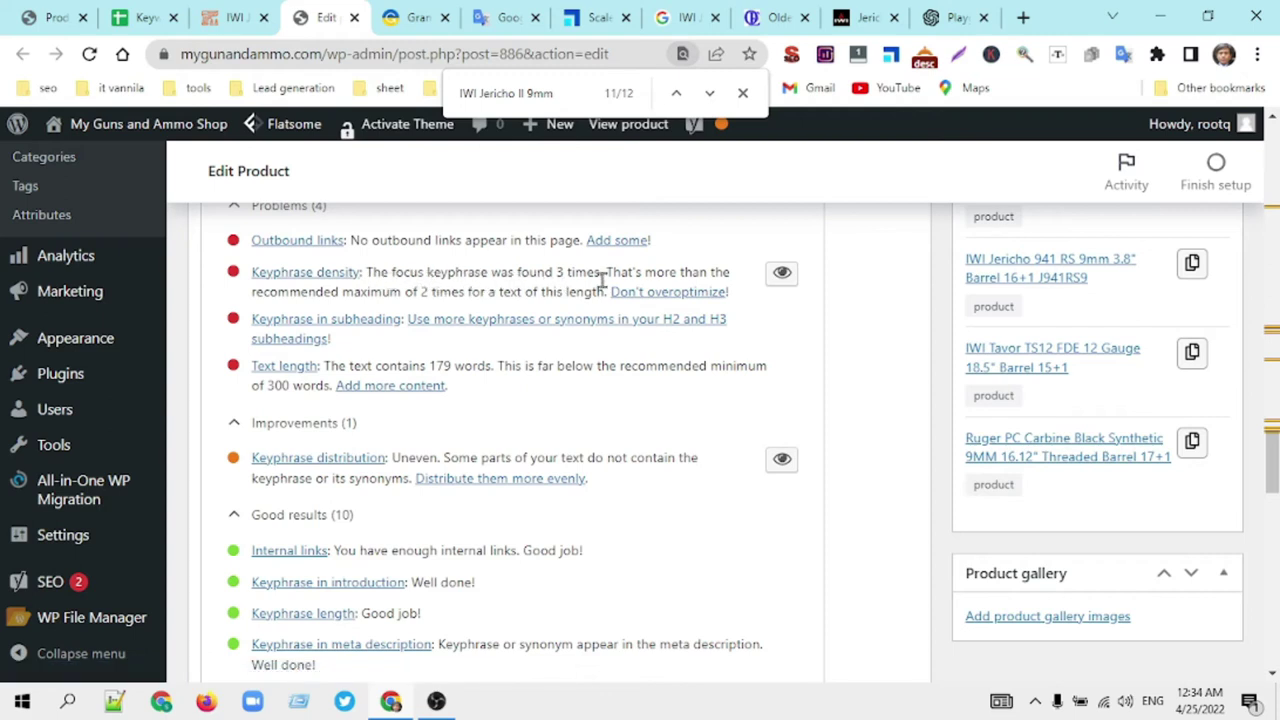
left_click(781, 273)
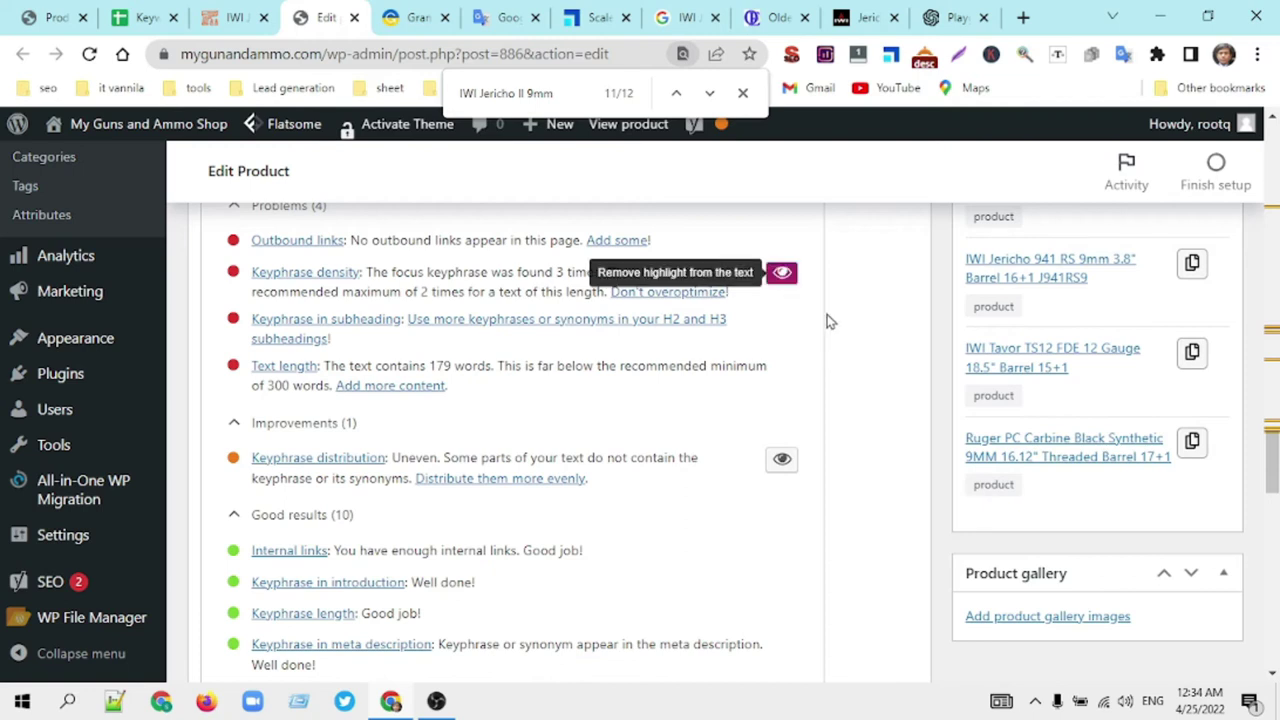
left_click(743, 93)
Step: Examine the highlighted keyphrase matches in the description's heading, introductory paragraph and product specifications
scroll(886, 320, "up", 15)
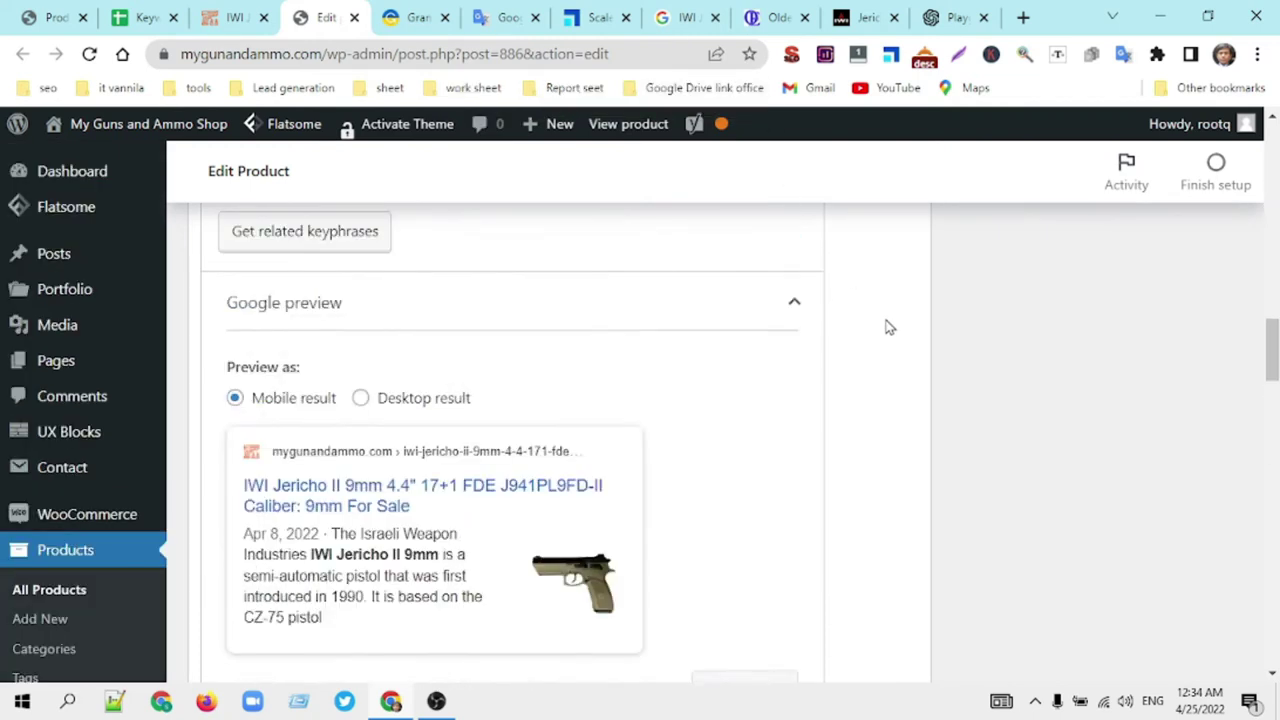
scroll(886, 320, "up", 1)
scroll(886, 320, "down", 3)
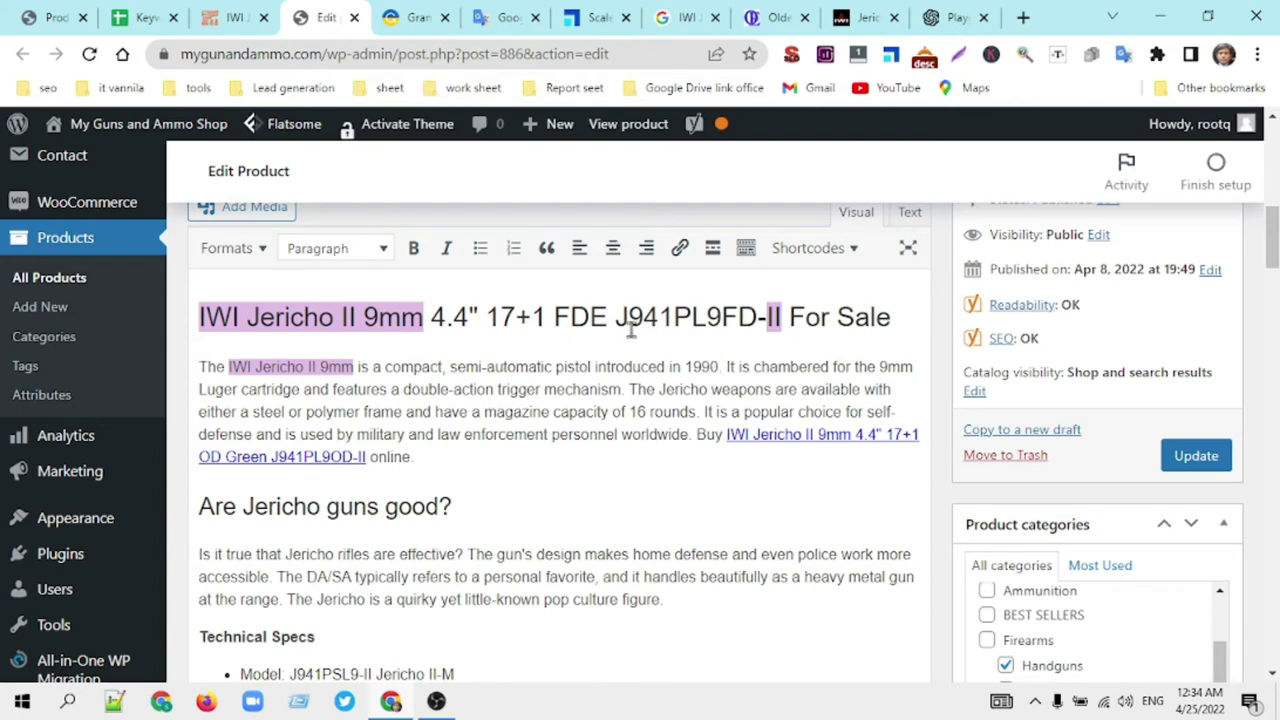
scroll(632, 330, "up", 2)
scroll(650, 325, "down", 3)
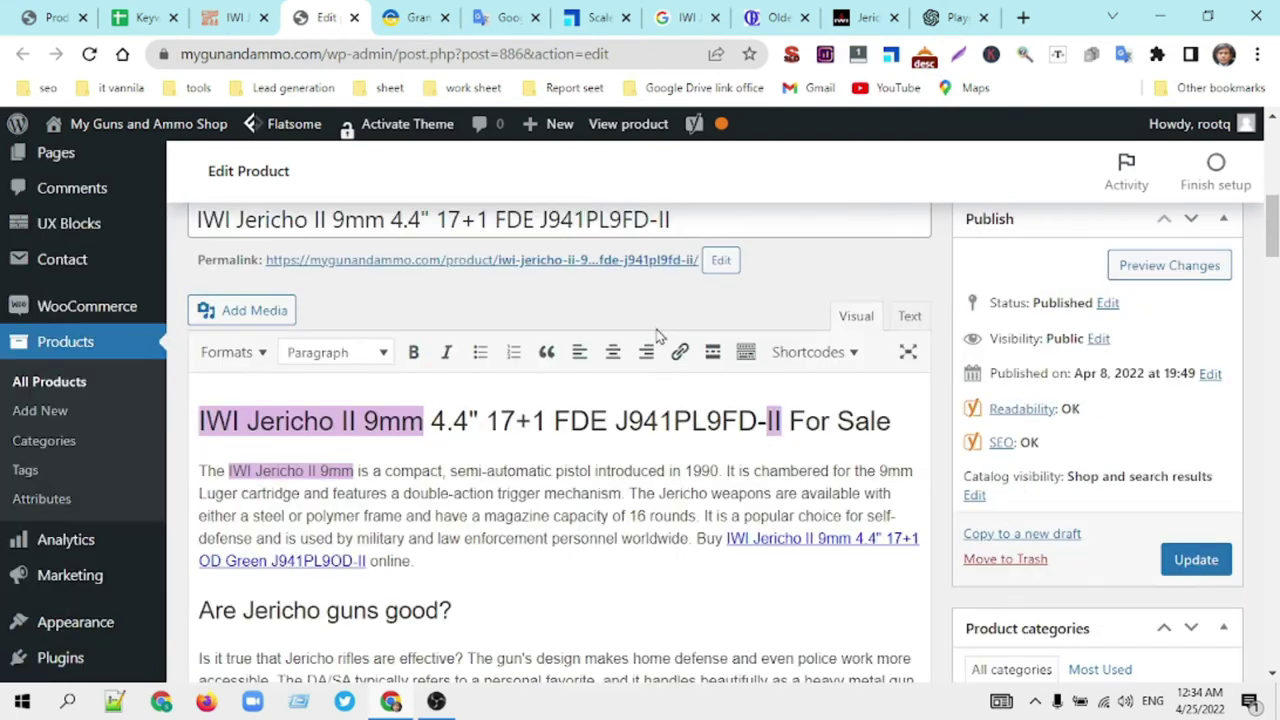
scroll(655, 328, "up", 1)
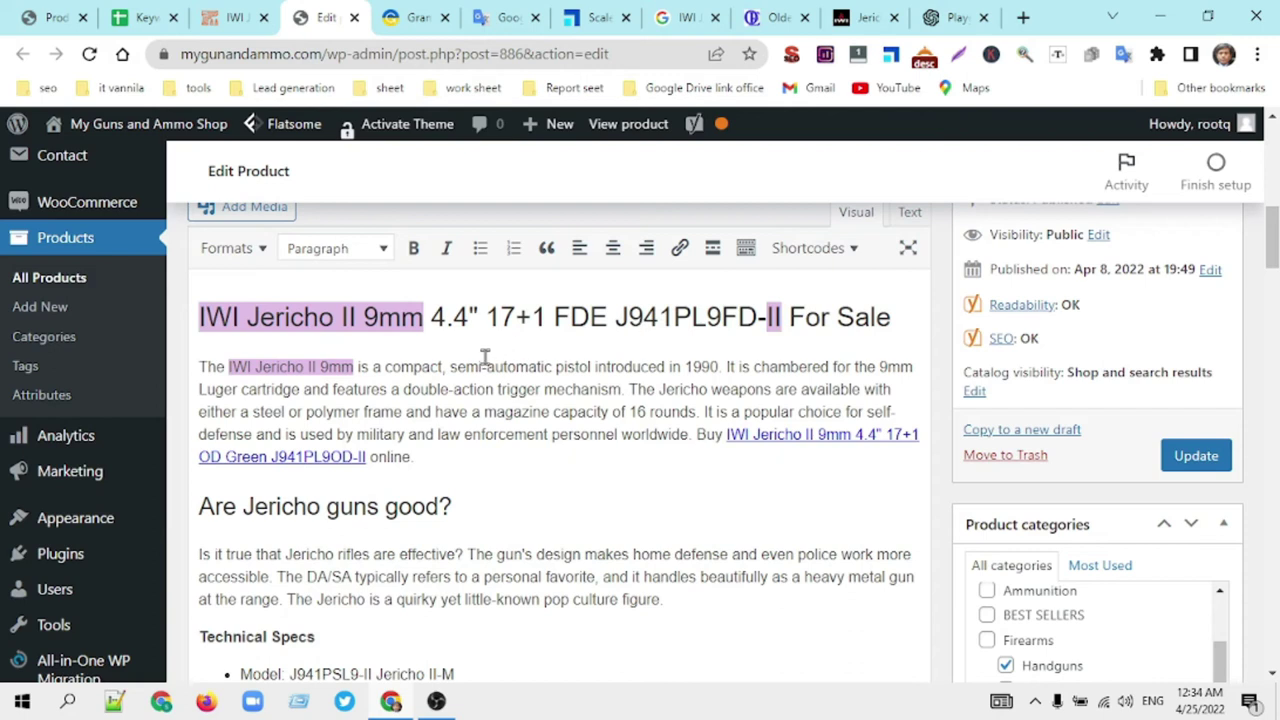
scroll(657, 350, "down", 2)
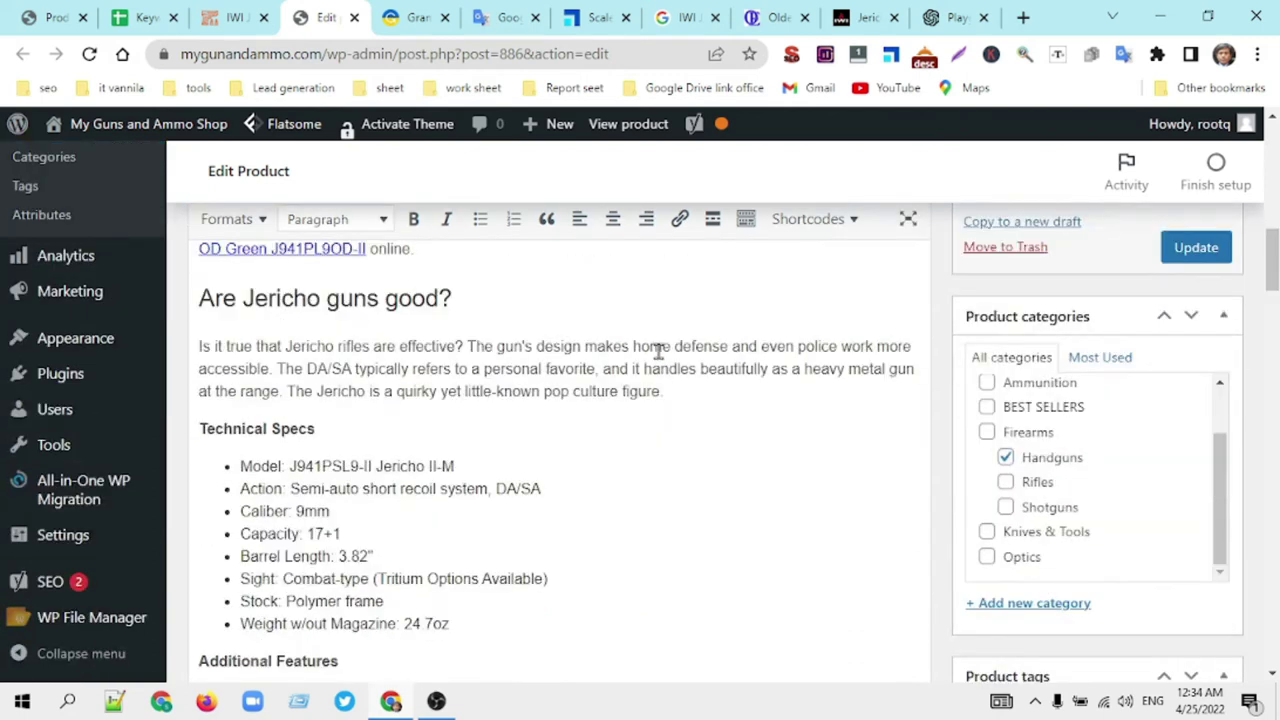
scroll(658, 350, "up", 2)
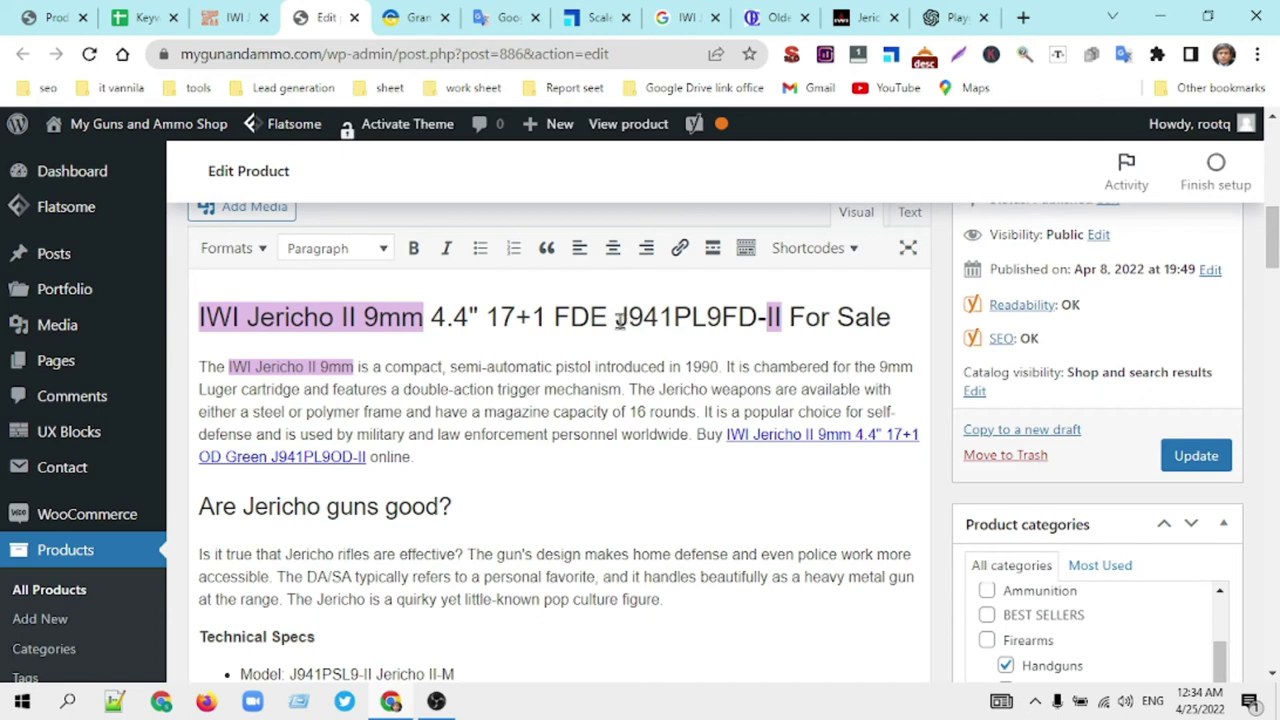
scroll(620, 318, "up", 2)
scroll(620, 320, "down", 1)
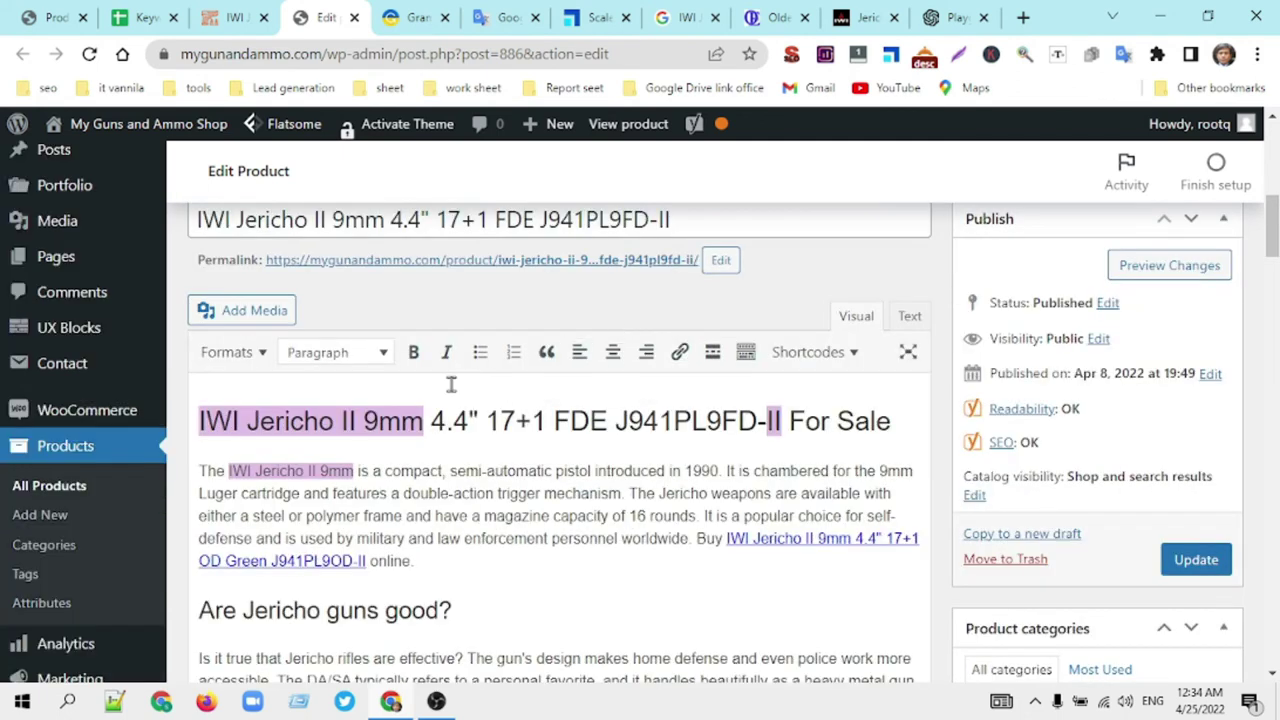
Step: Delete the model number "J941PL9FD-II" from the description heading so that it reads "IWI Jericho II 9mm 4.4" 17+1 FDE For Sale"
left_click_drag(627, 422, 785, 421)
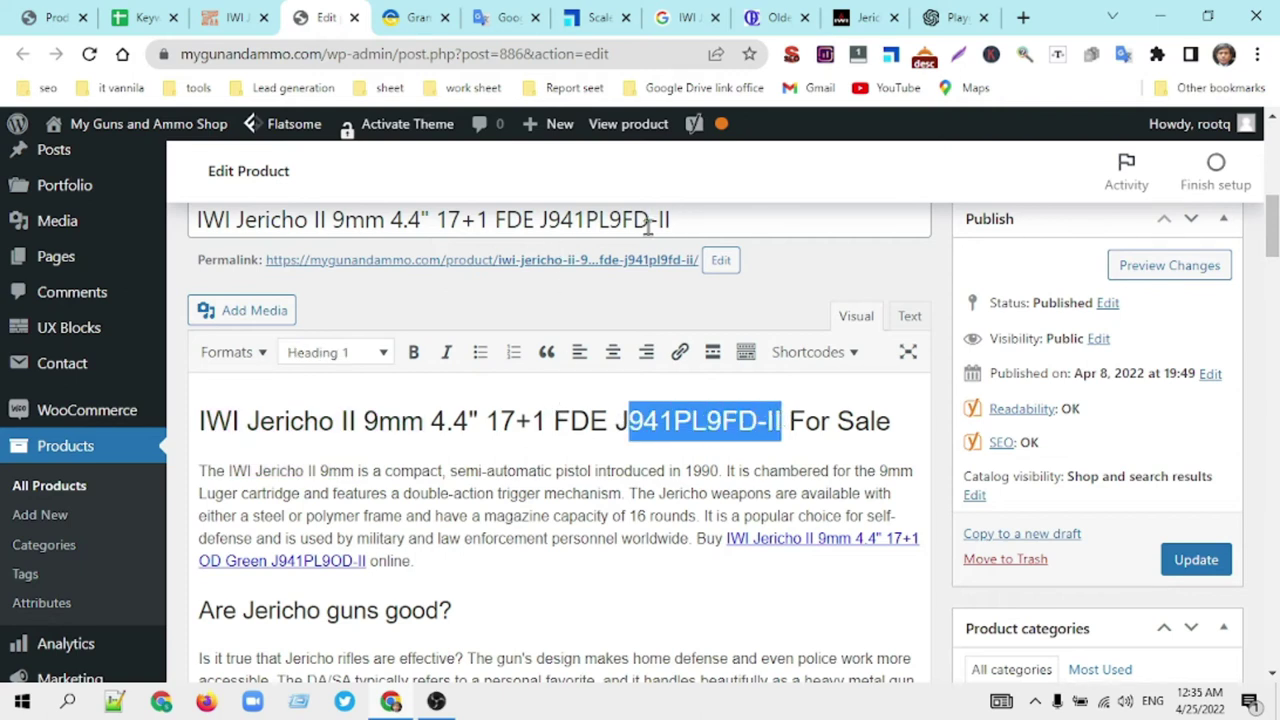
scroll(514, 449, "down", 10)
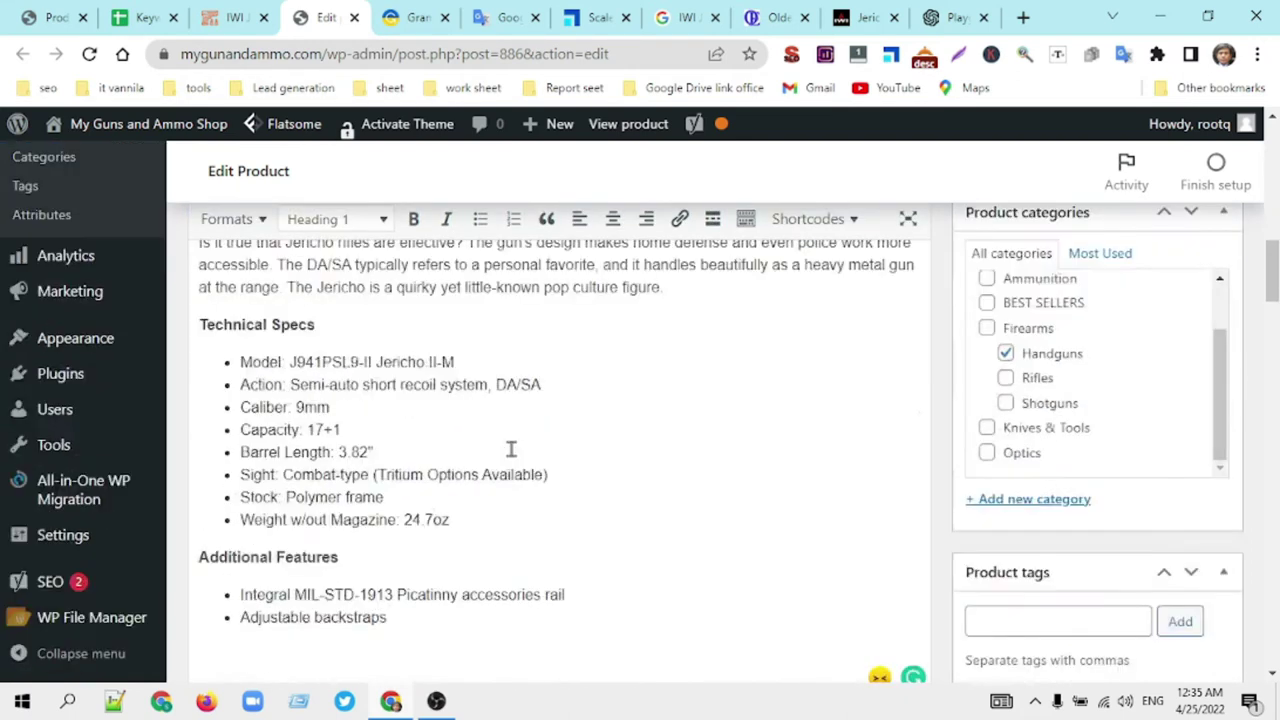
scroll(517, 457, "down", 3)
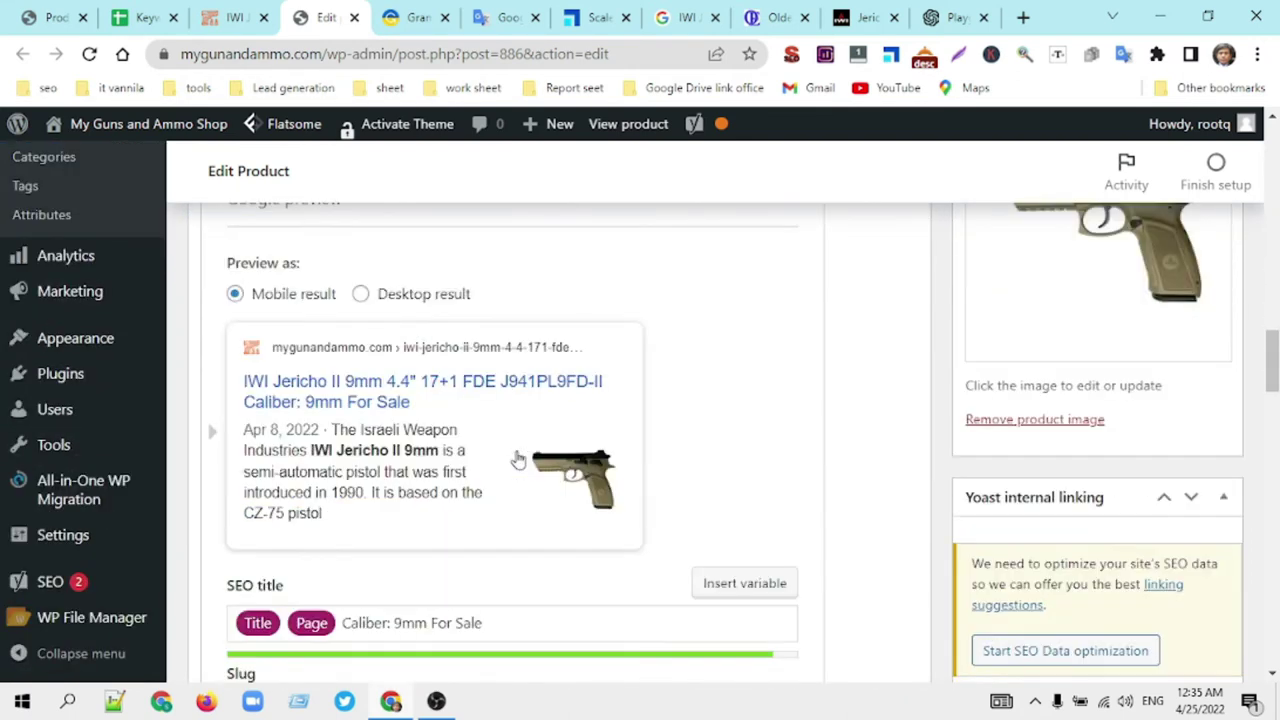
scroll(520, 452, "up", 7)
scroll(520, 451, "up", 1)
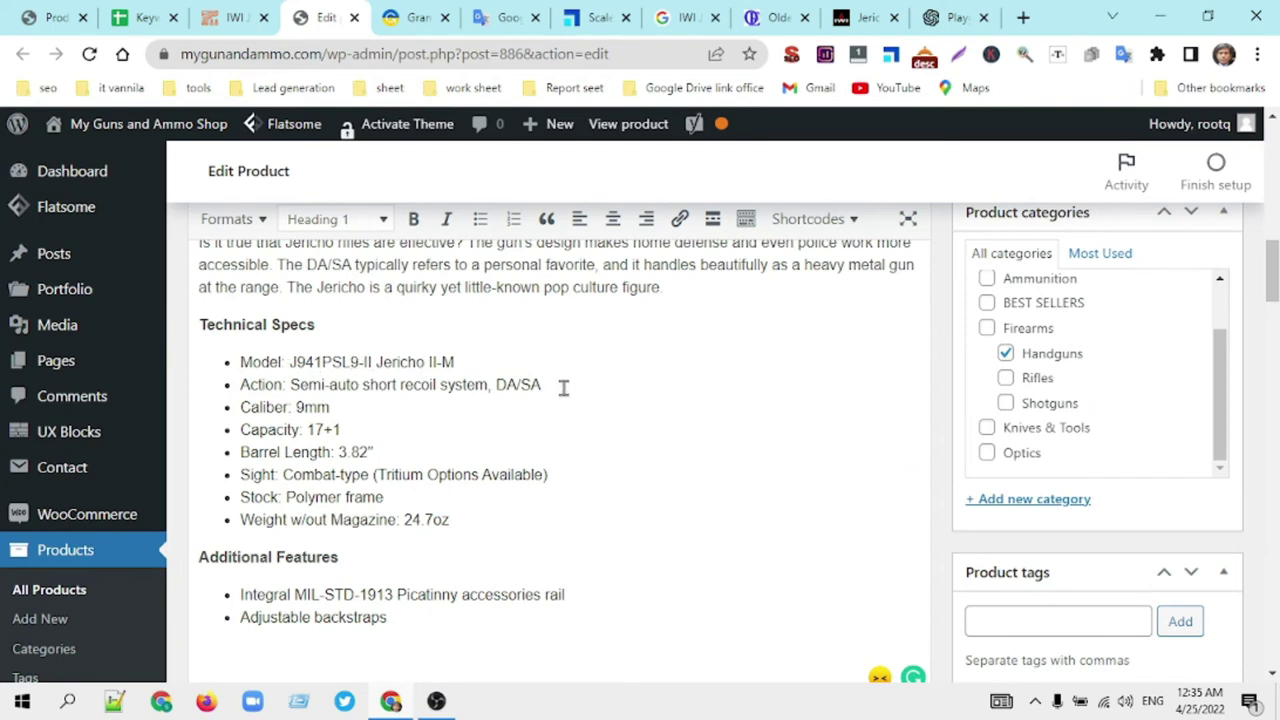
scroll(563, 390, "up", 8)
scroll(566, 405, "down", 2)
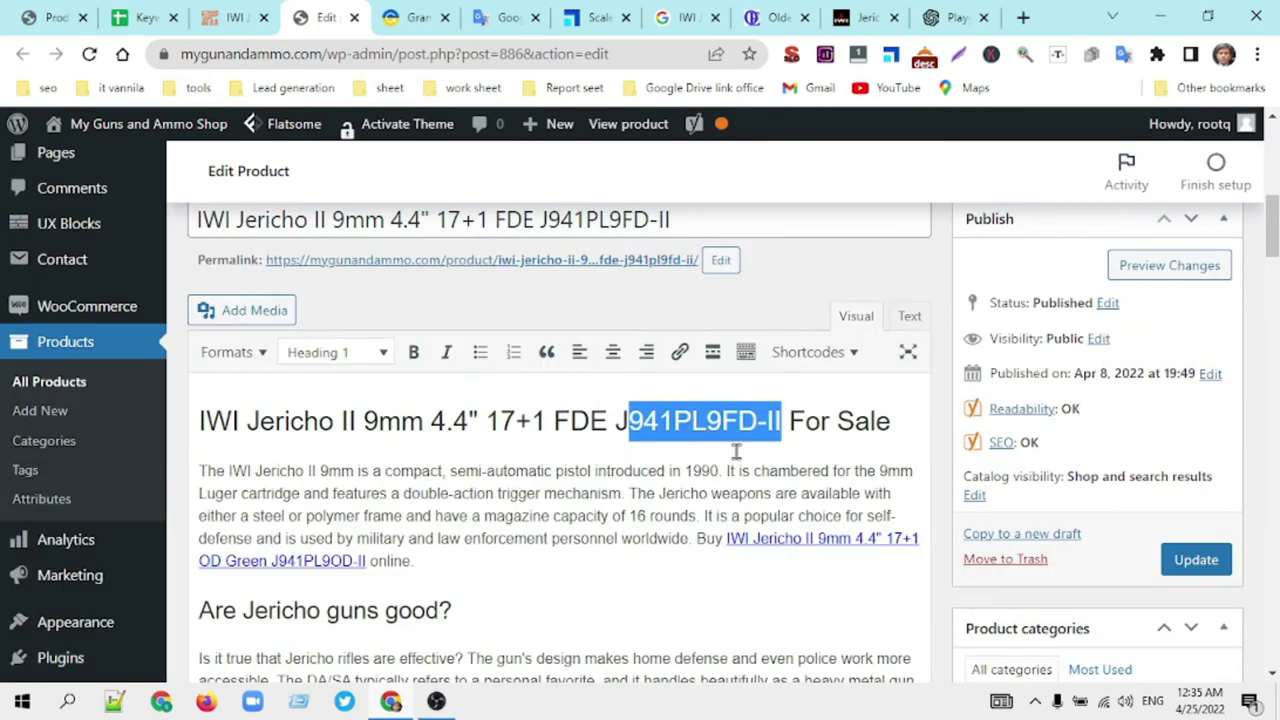
key("BackSpace")
key("BackSpace")
key("BackSpace")
left_click(595, 471)
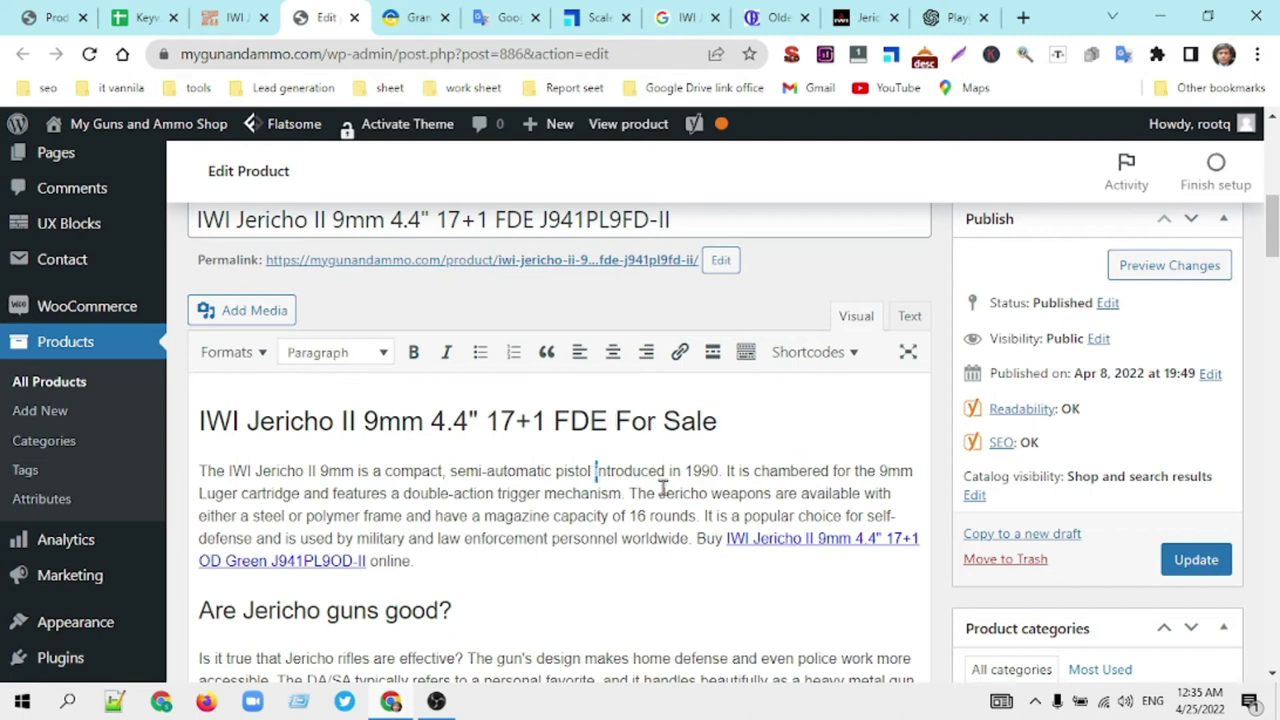
Step: Recheck the keyphrase density result in the SEO analysis and the highlighted matches in the description
scroll(651, 488, "down", 15)
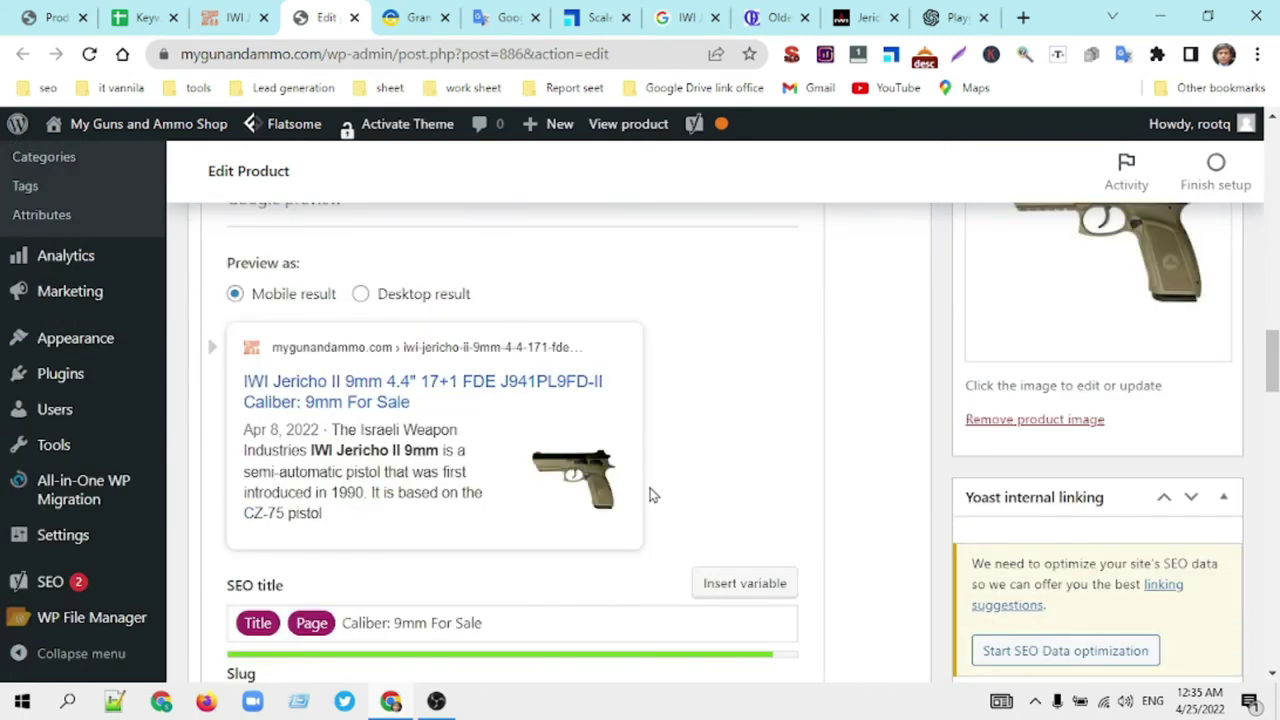
scroll(651, 494, "down", 10)
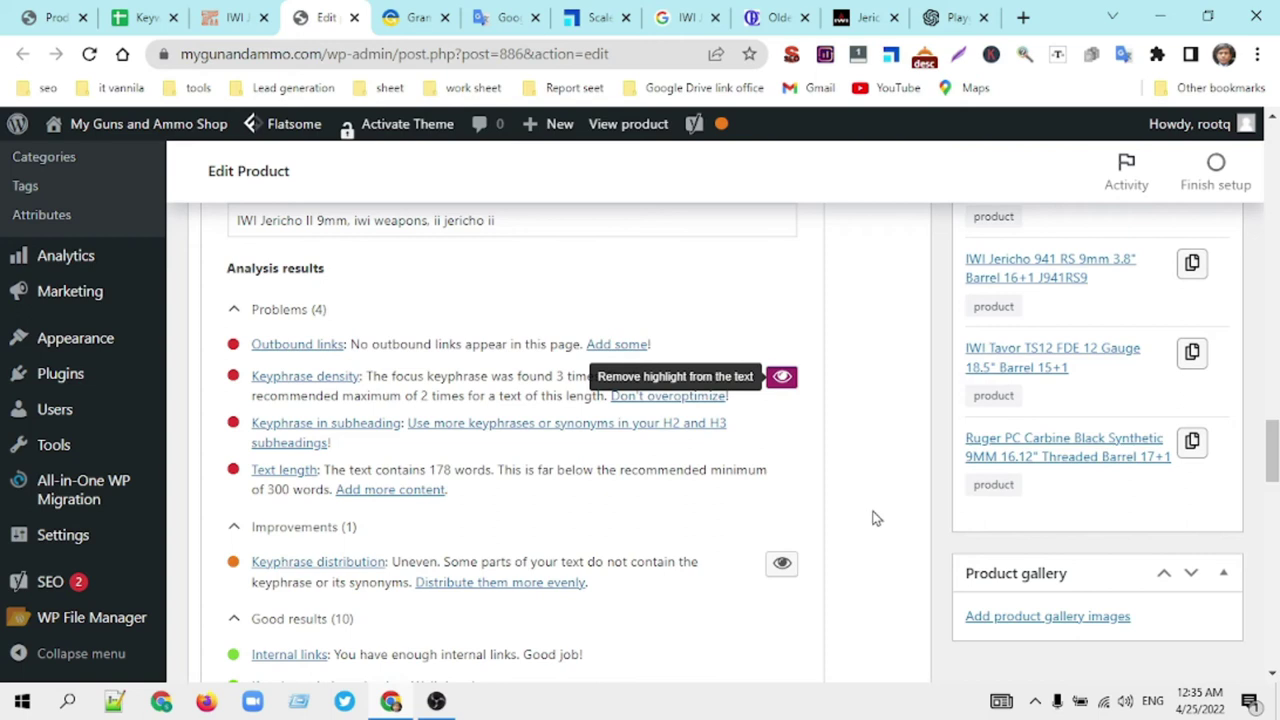
scroll(872, 514, "up", 20)
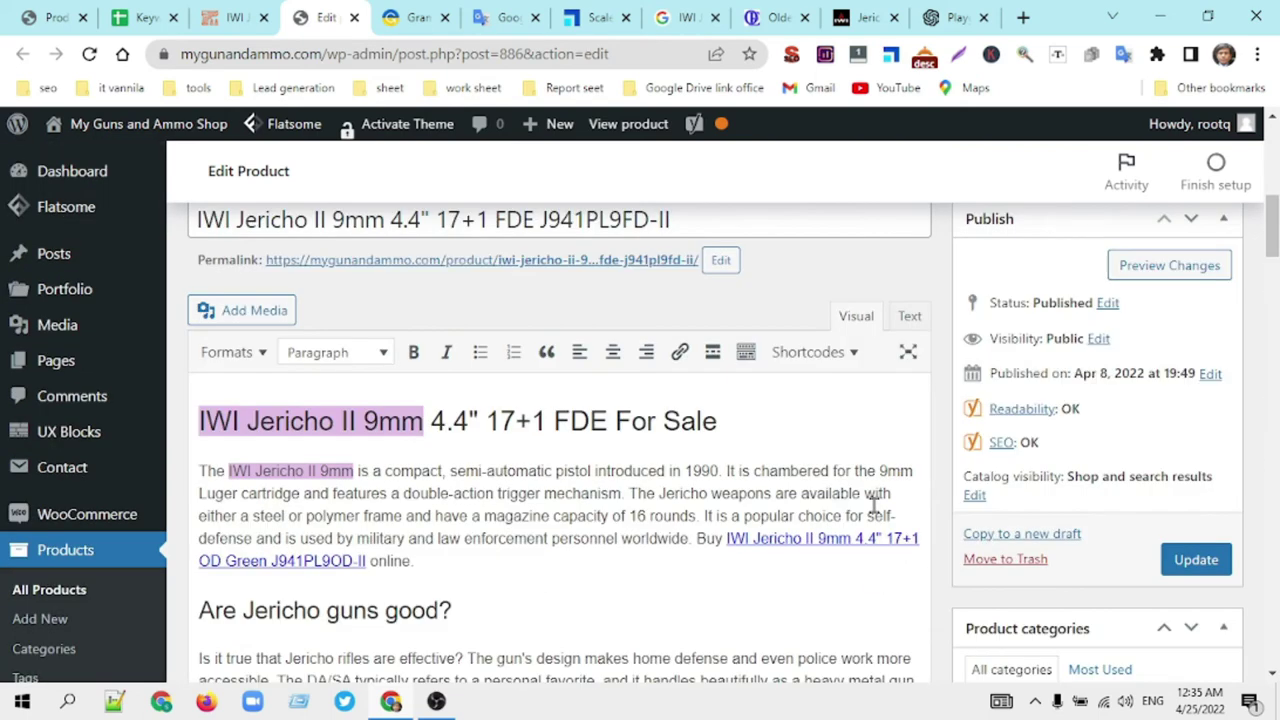
Step: Check the description's keyphrase matches, switch to the Keywords For URLs All Site spreadsheet and copy the keyword "iwi 9mm"
scroll(873, 505, "down", 1)
scroll(440, 320, "down", 4)
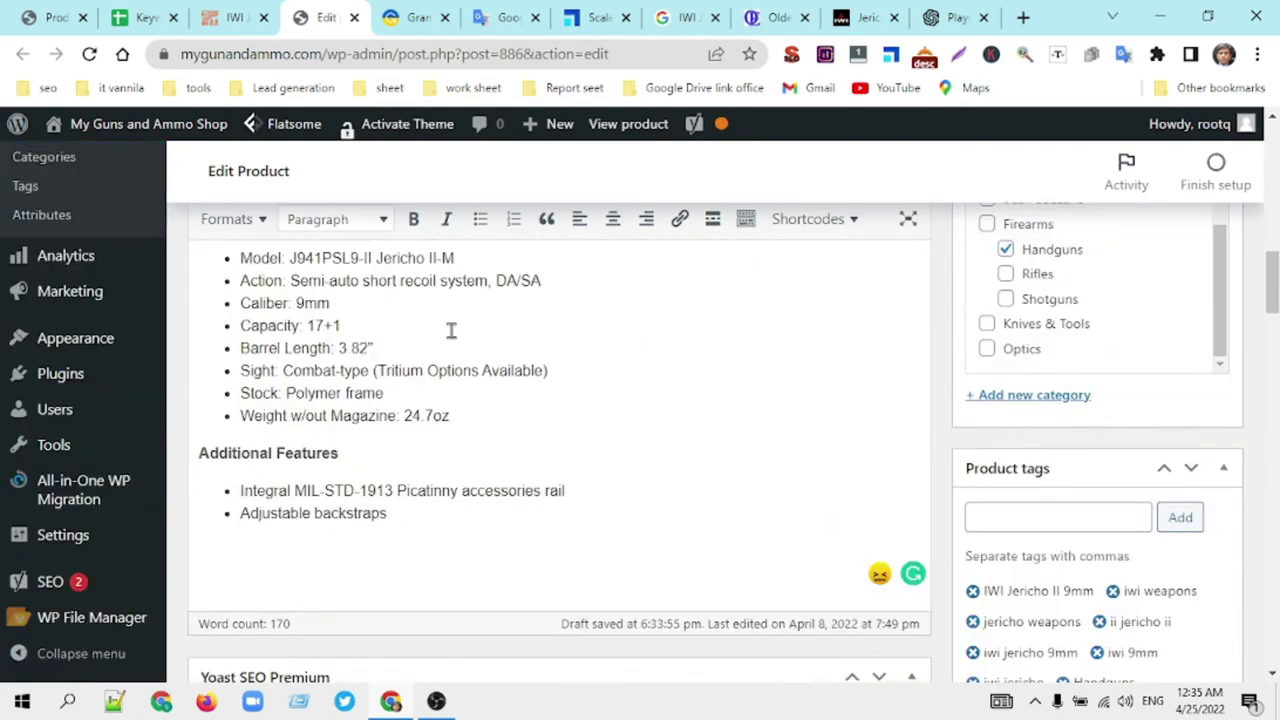
scroll(471, 309, "up", 4)
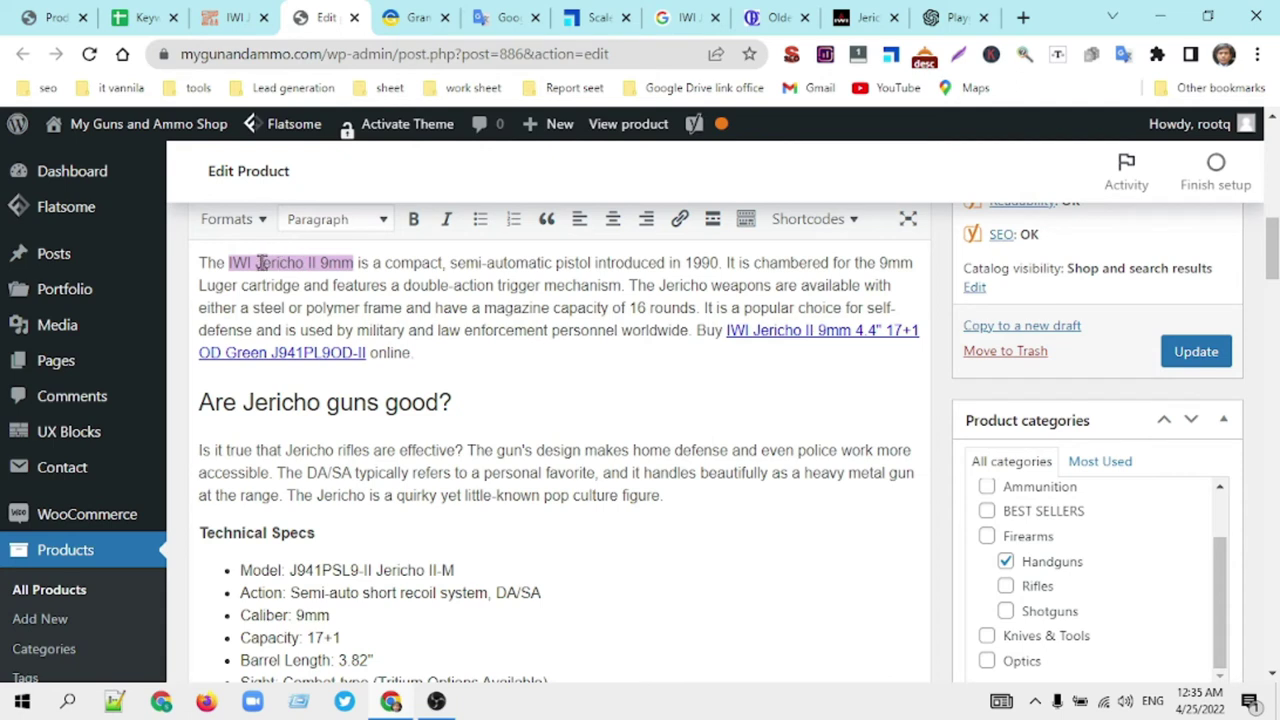
scroll(336, 280, "up", 2)
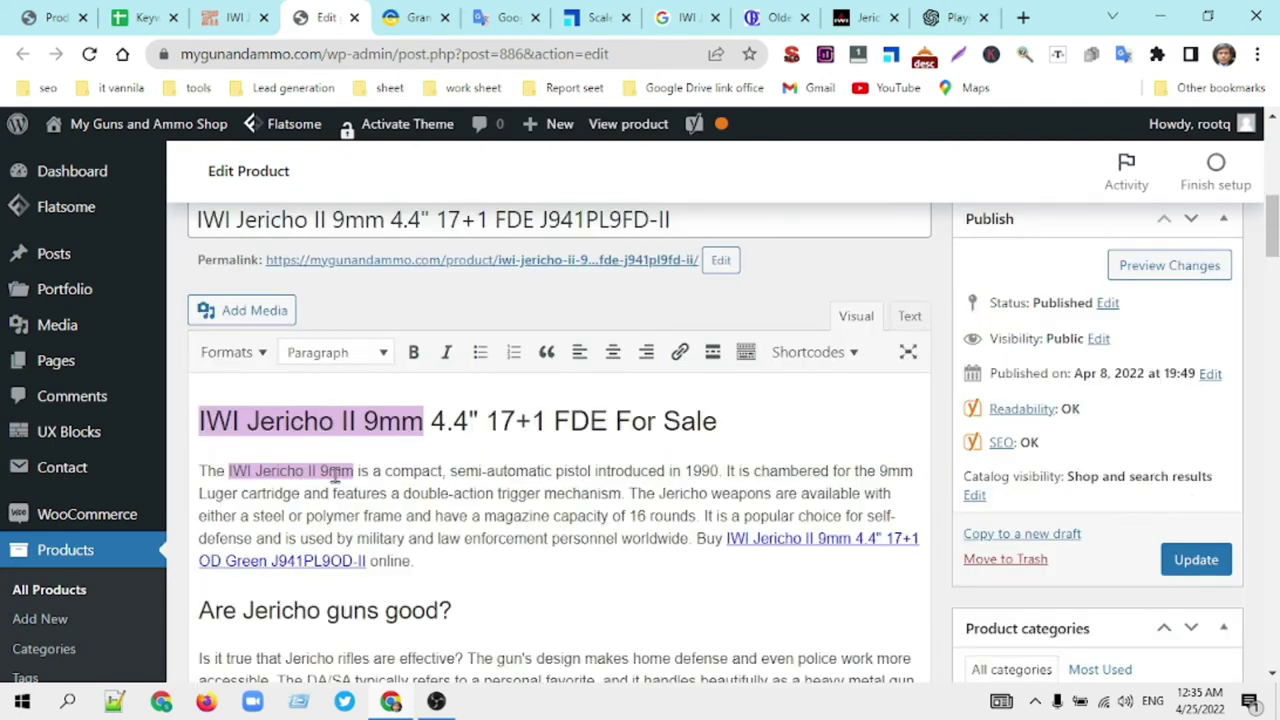
left_click(145, 18)
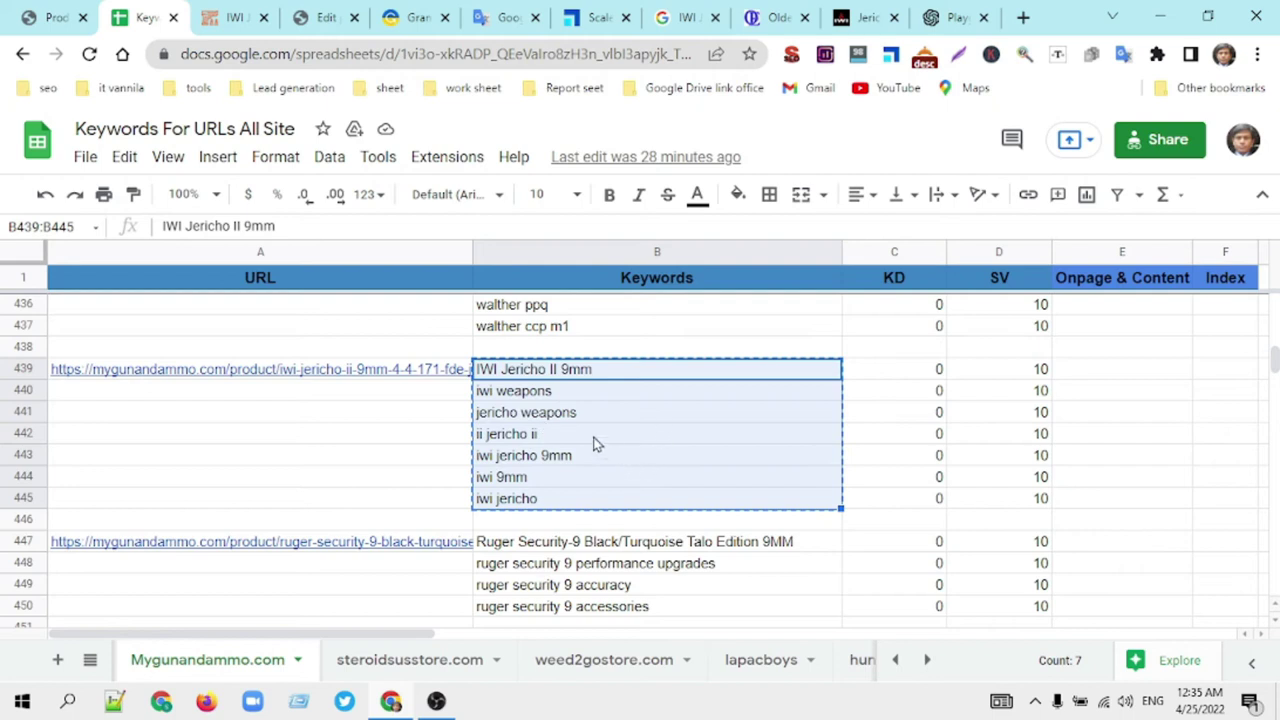
left_click(594, 440)
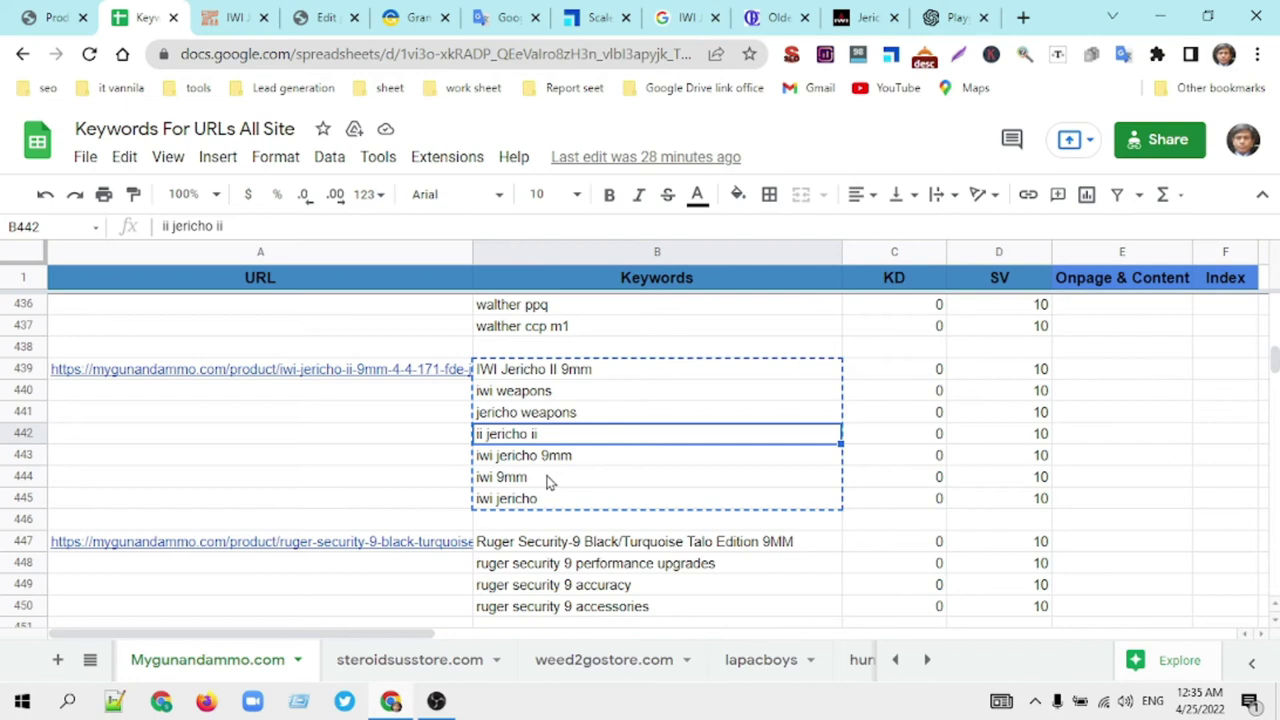
left_click(665, 480)
key("ctrl+c")
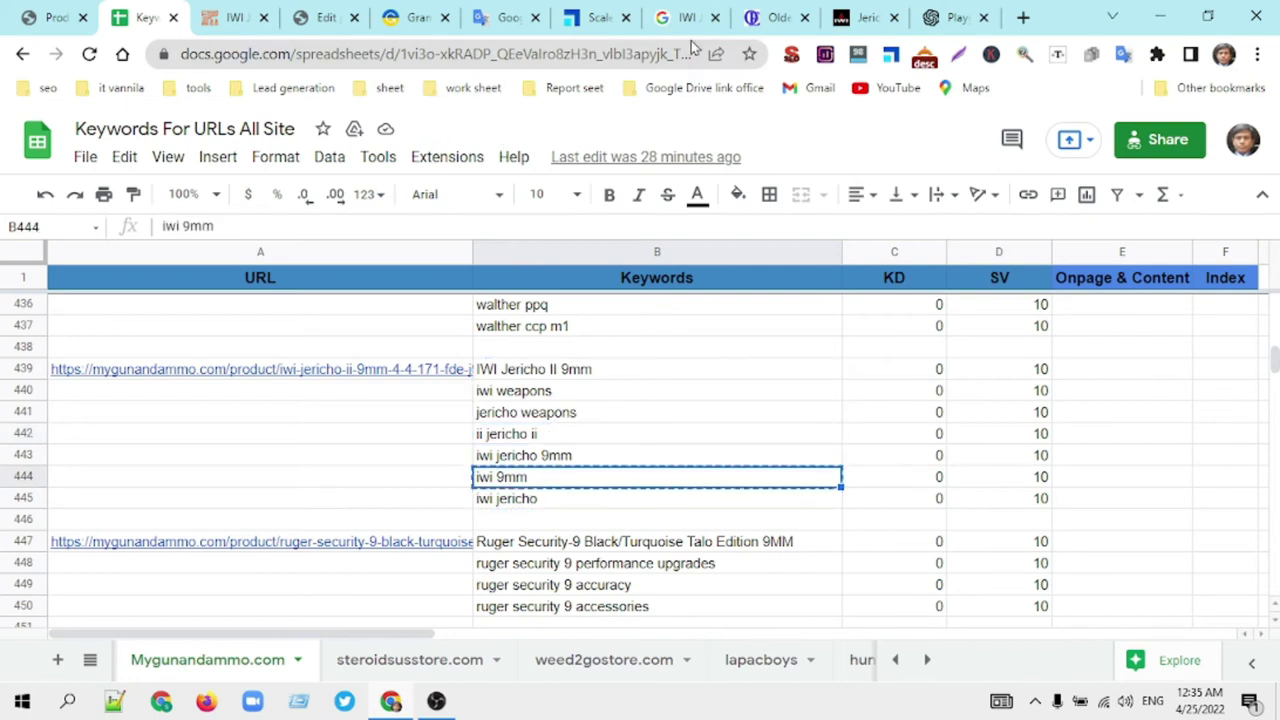
Step: Back in the product editor, replace "IWI Jericho II 9mm" in the introductory paragraph with the copied keyword "iwi 9mm"
left_click(326, 19)
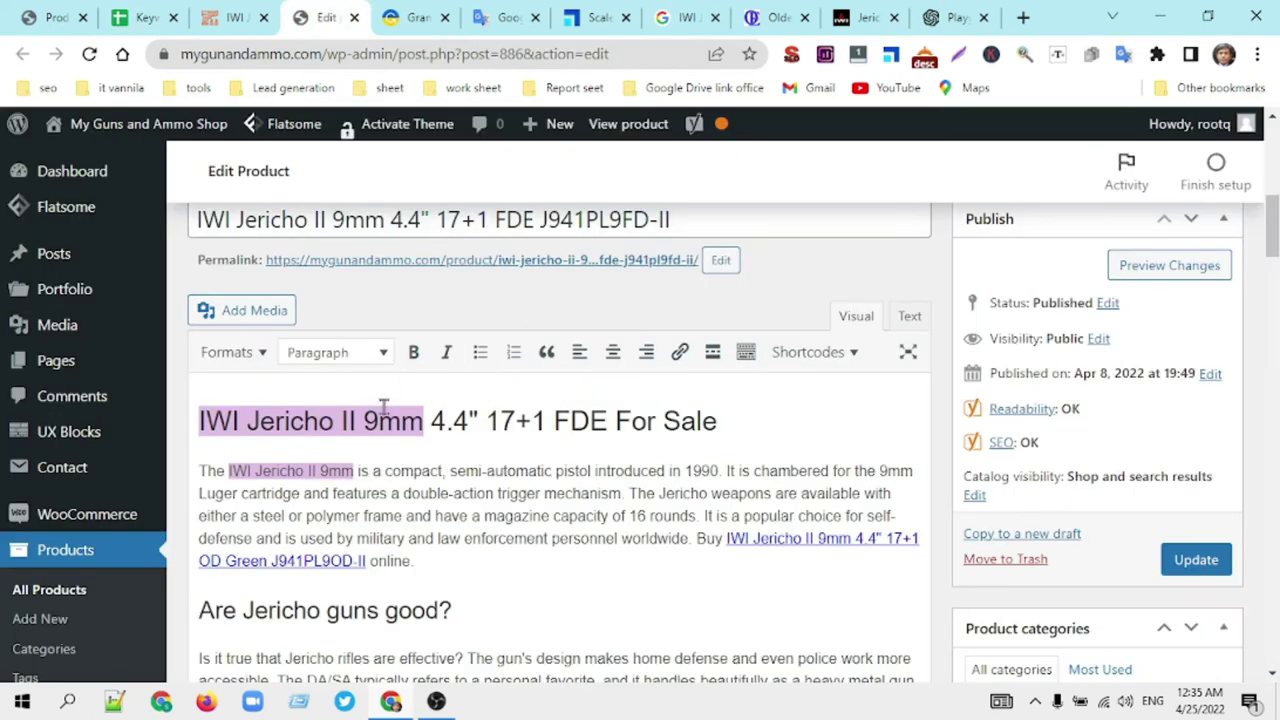
scroll(370, 467, "down", 2)
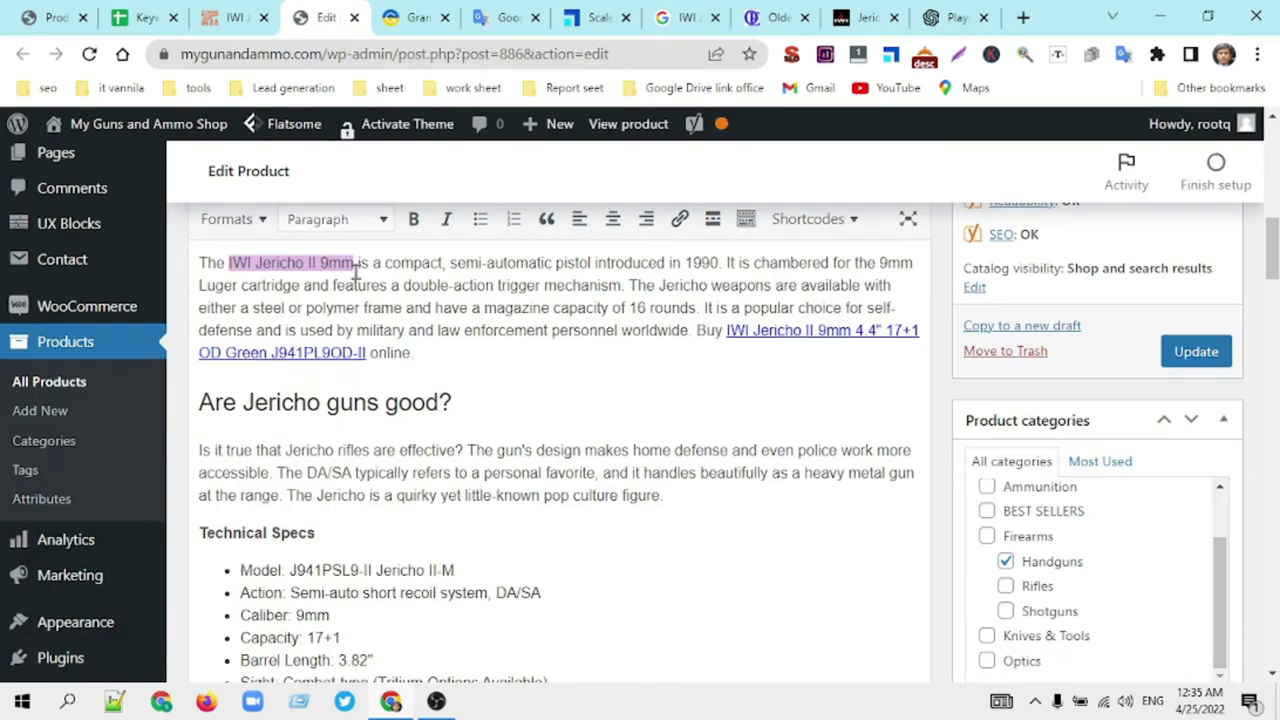
left_click_drag(355, 262, 229, 265)
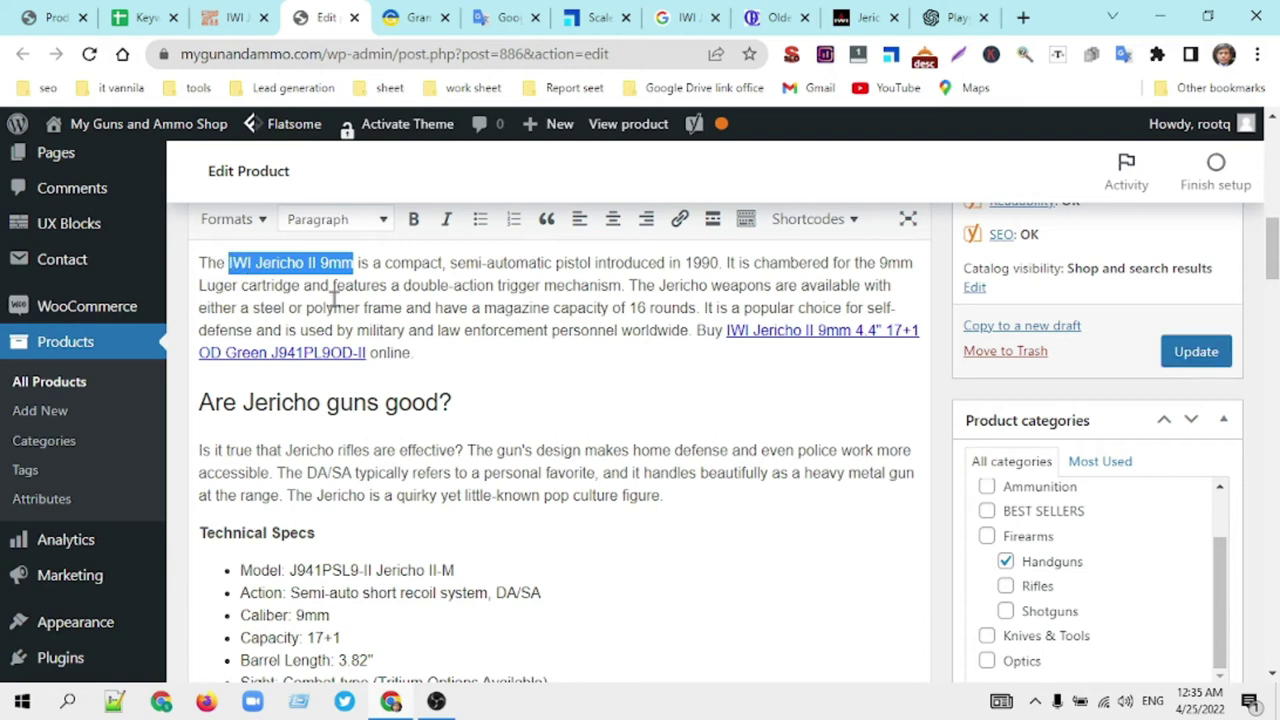
key("ctrl+v")
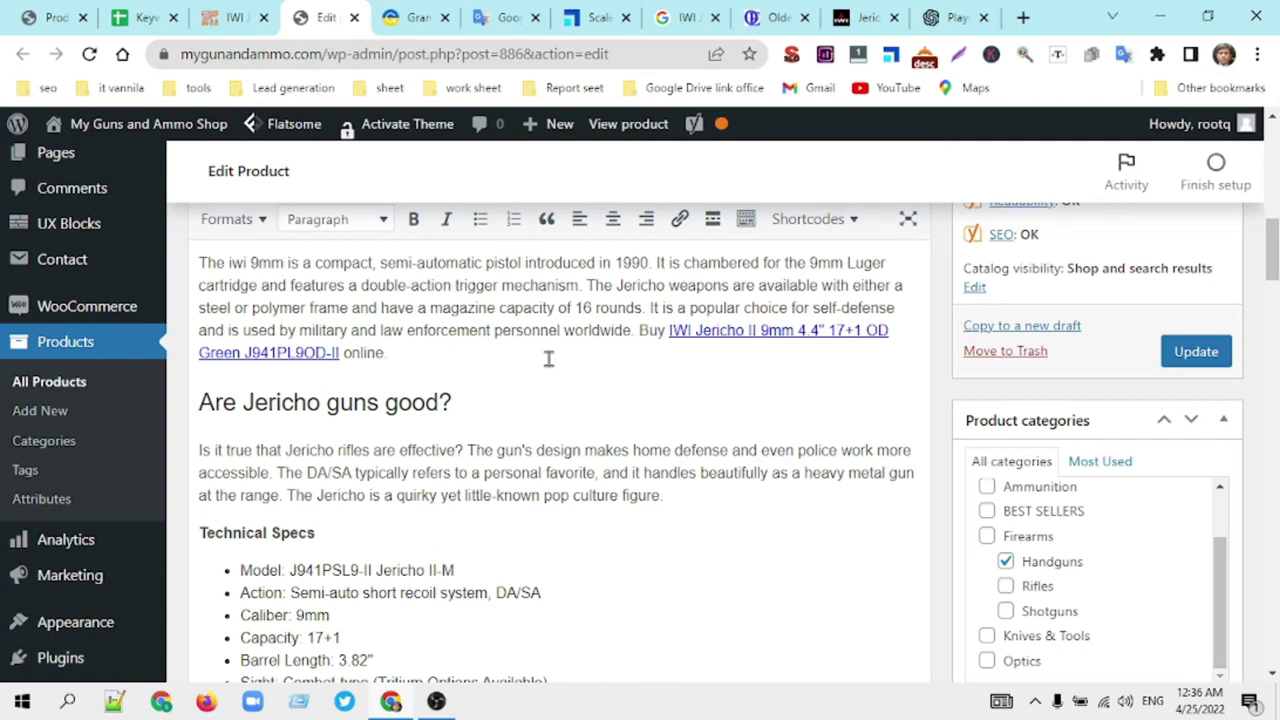
Step: Recheck the keyphrase density and keyphrase in subheading results in the SEO analysis
scroll(549, 360, "down", 20)
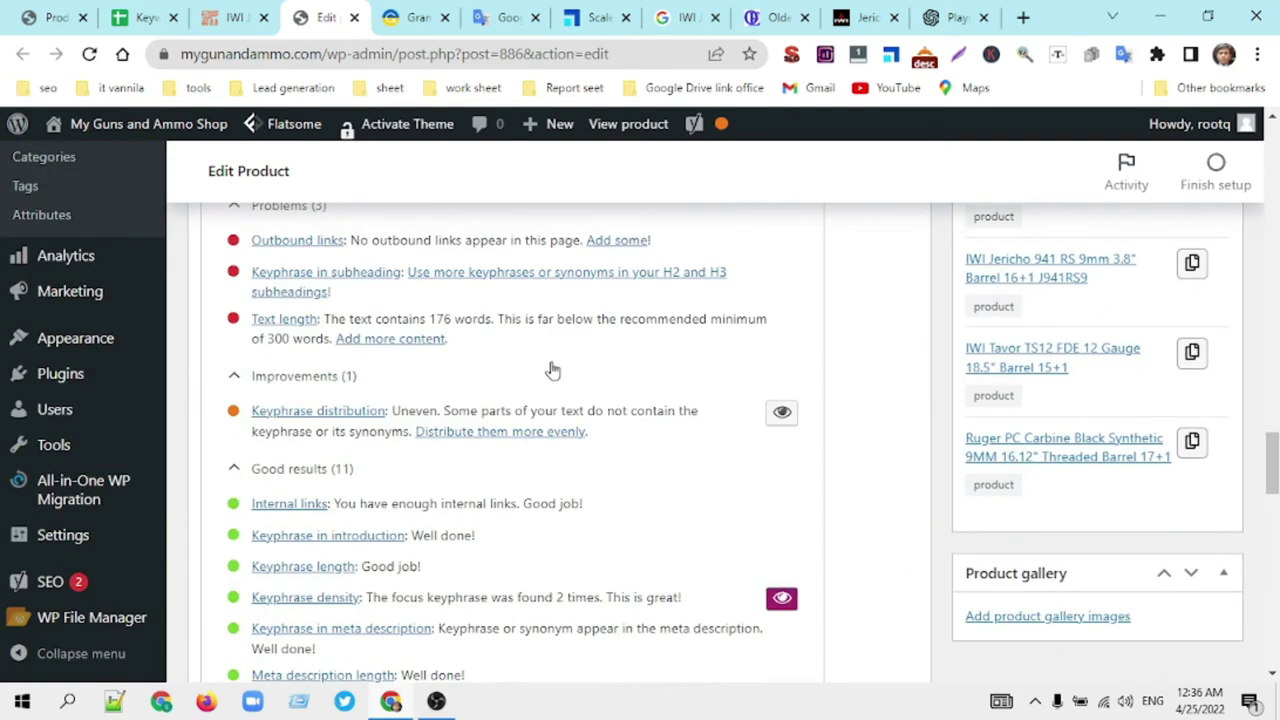
scroll(552, 365, "up", 2)
scroll(551, 361, "down", 2)
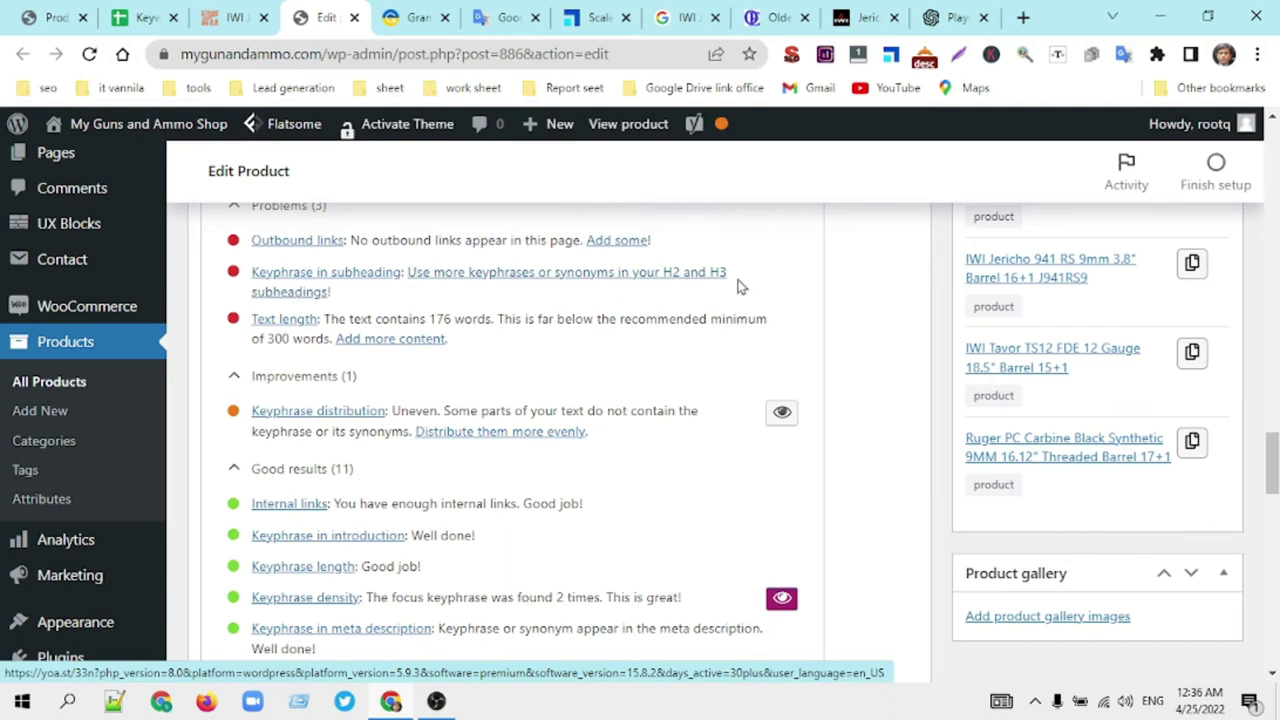
Step: Insert "iwi 9mm" after "Jericho" in the description's "Are Jericho guns good?" subheading
scroll(423, 368, "up", 12)
scroll(427, 366, "up", 6)
scroll(428, 358, "down", 2)
scroll(428, 358, "up", 2)
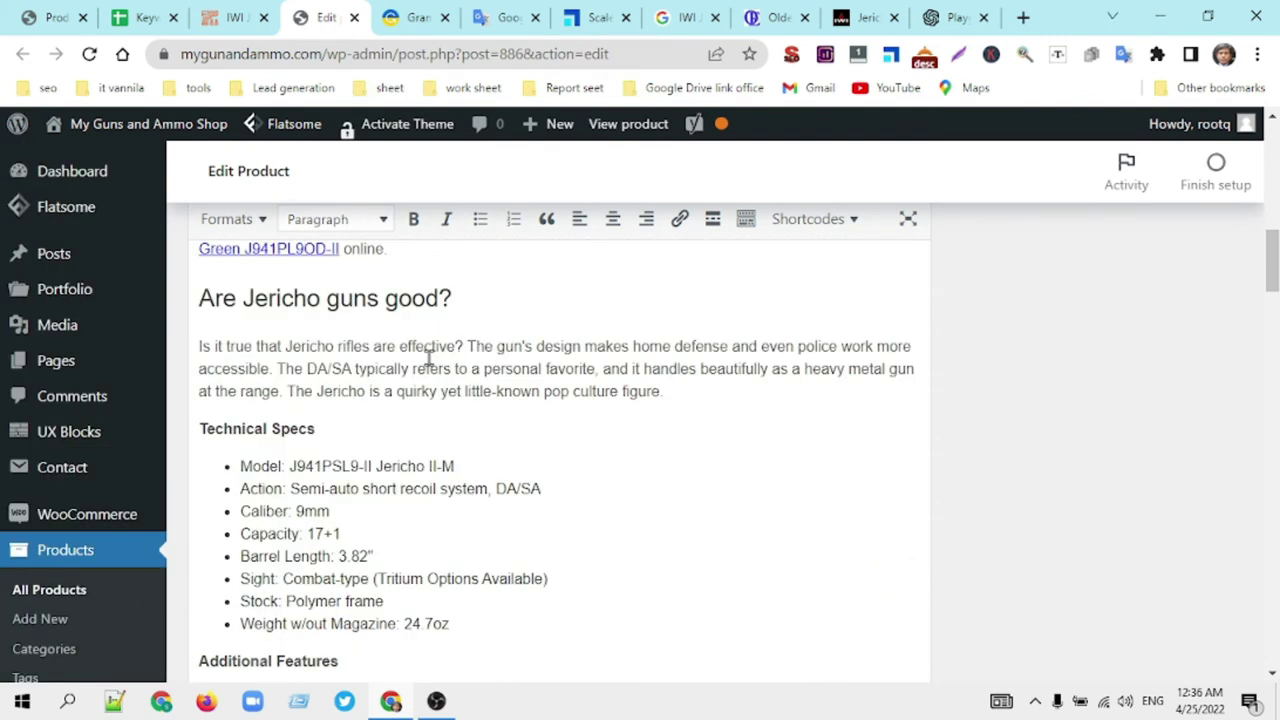
scroll(430, 355, "up", 1)
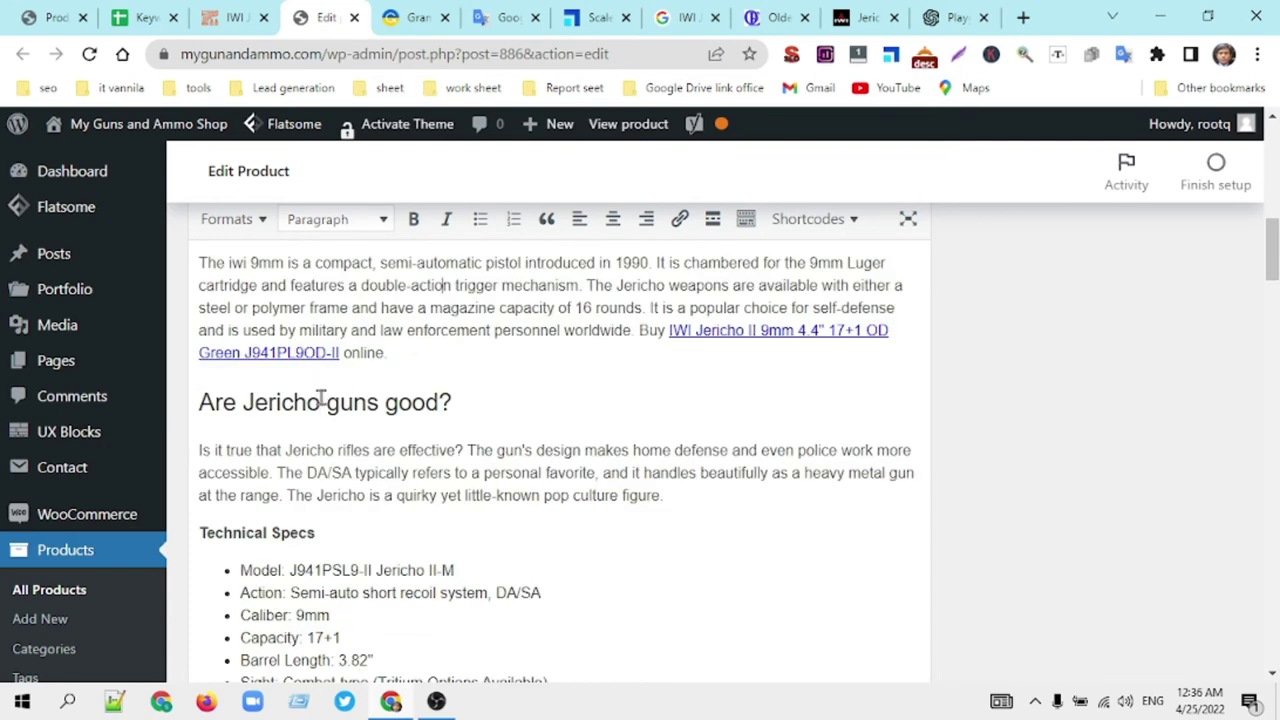
left_click_drag(321, 402, 245, 405)
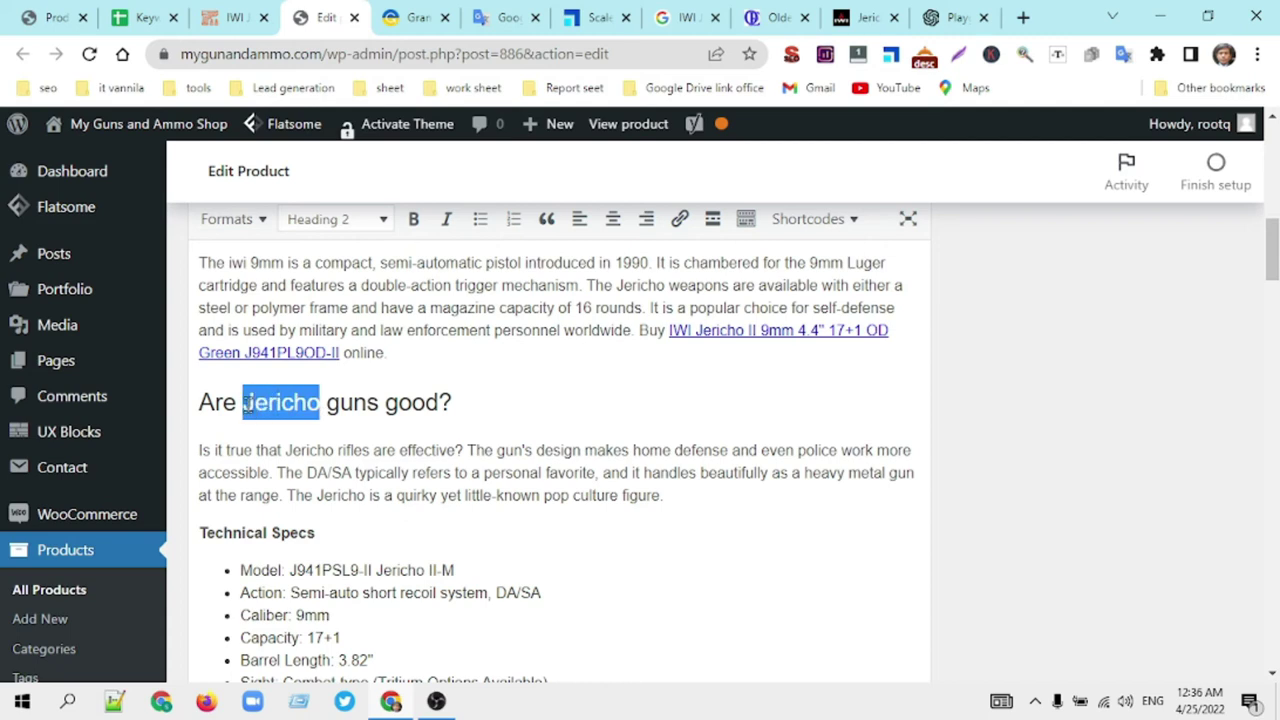
left_click(322, 402)
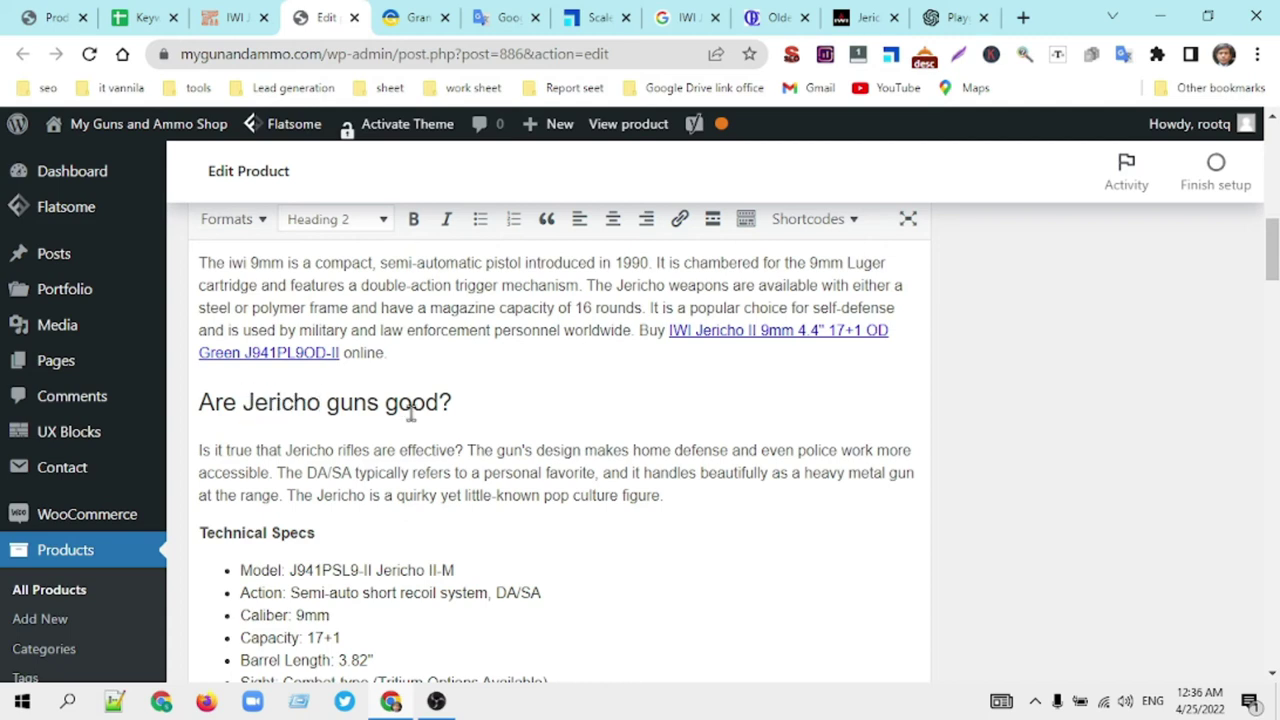
scroll(405, 410, "up", 2)
scroll(345, 465, "down", 1)
type("iwi 9mm")
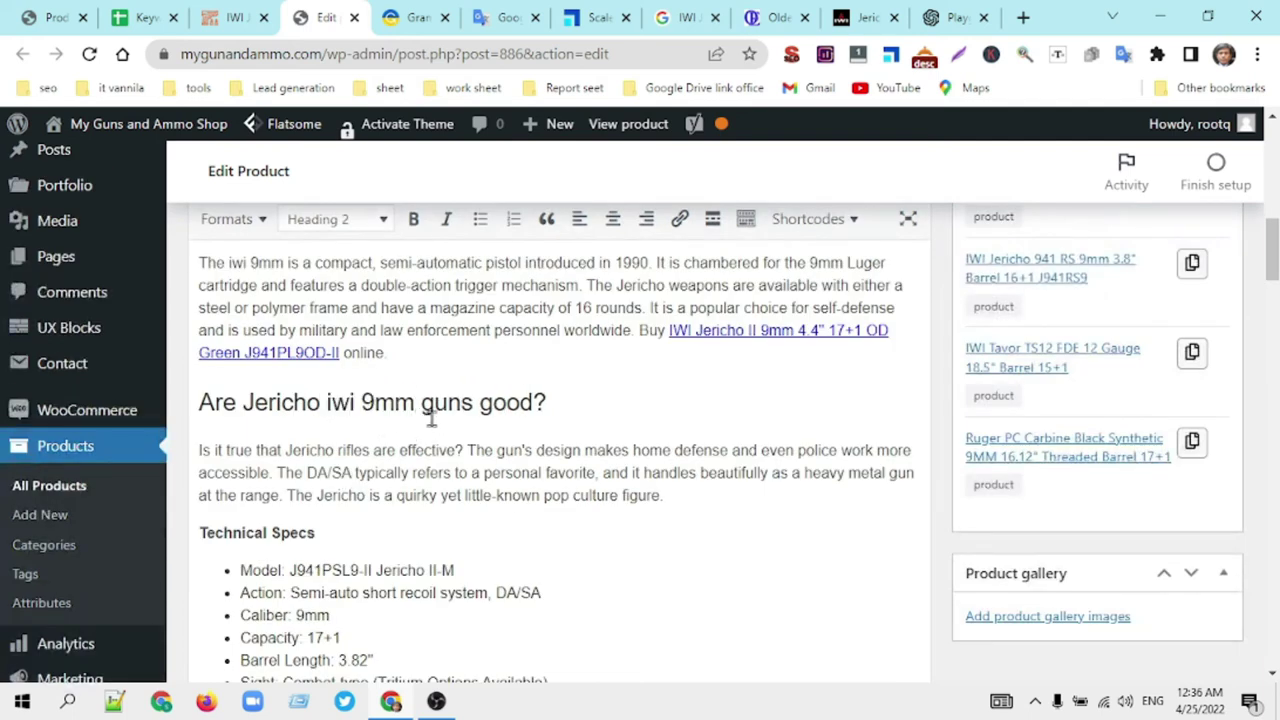
Step: Capitalize the first letters of "guns" and "good" in the subheading so that it ends with "Guns Good?"
left_click(432, 414)
key("BackSpace")
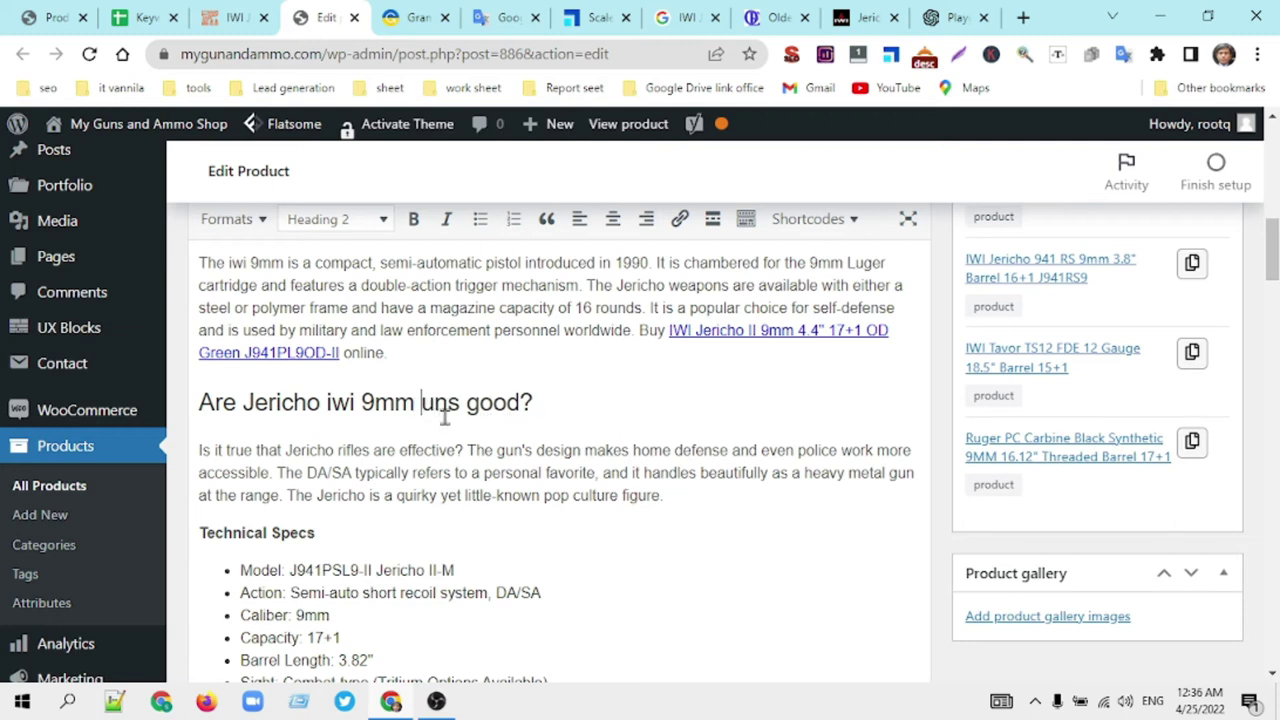
type("G")
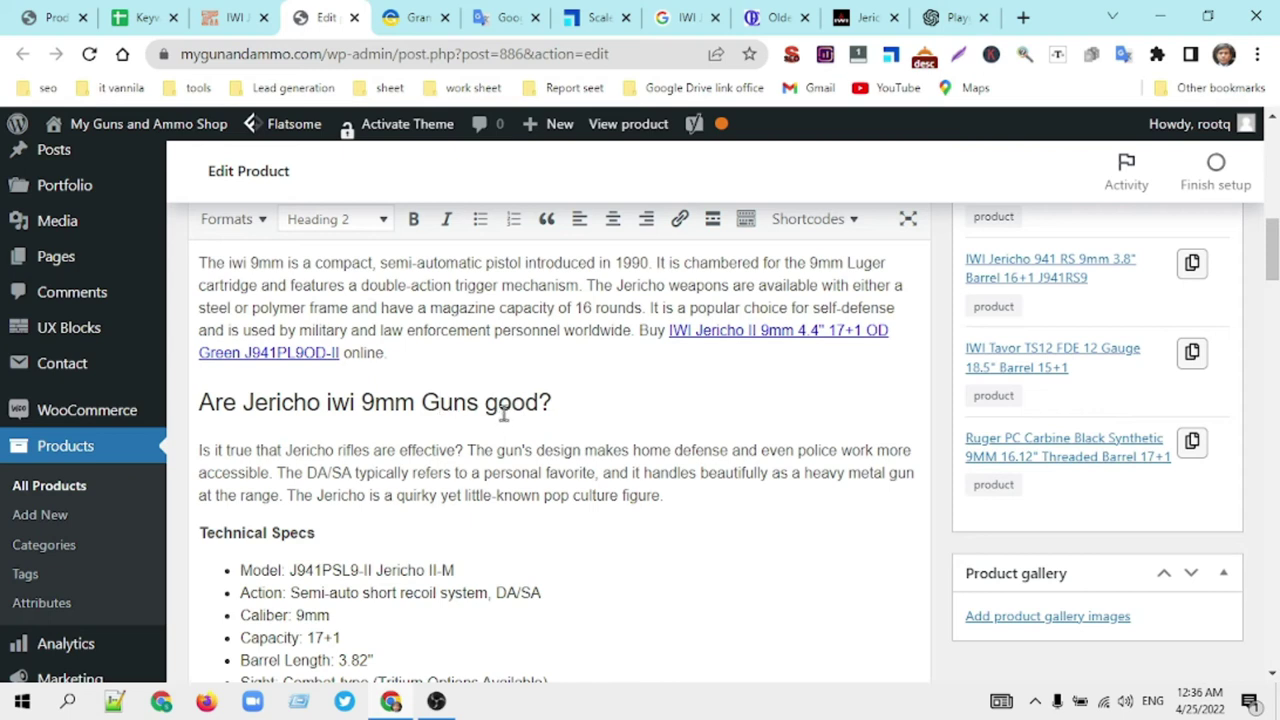
left_click(497, 401)
key("BackSpace")
type("G")
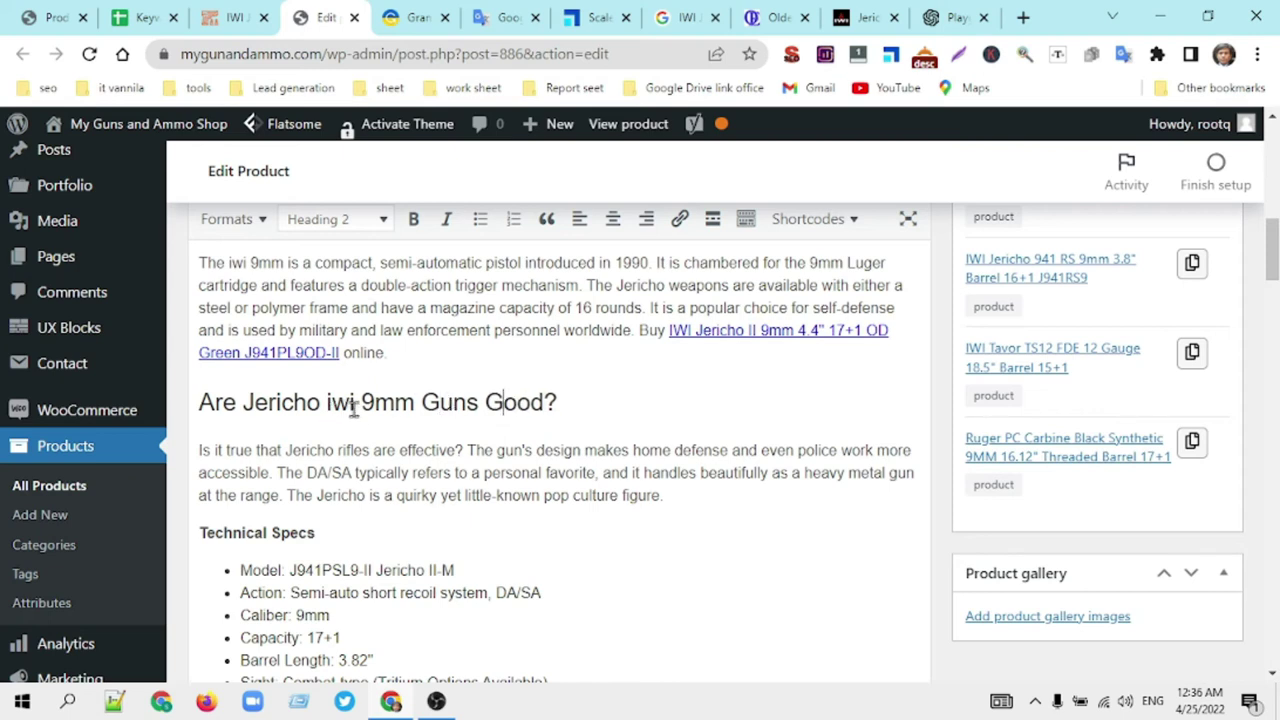
Step: Capitalize both letters "i" of "iwi" in the subheading so that it reads "Are Jericho IwI 9mm Guns Good?"
scroll(353, 413, "up", 1)
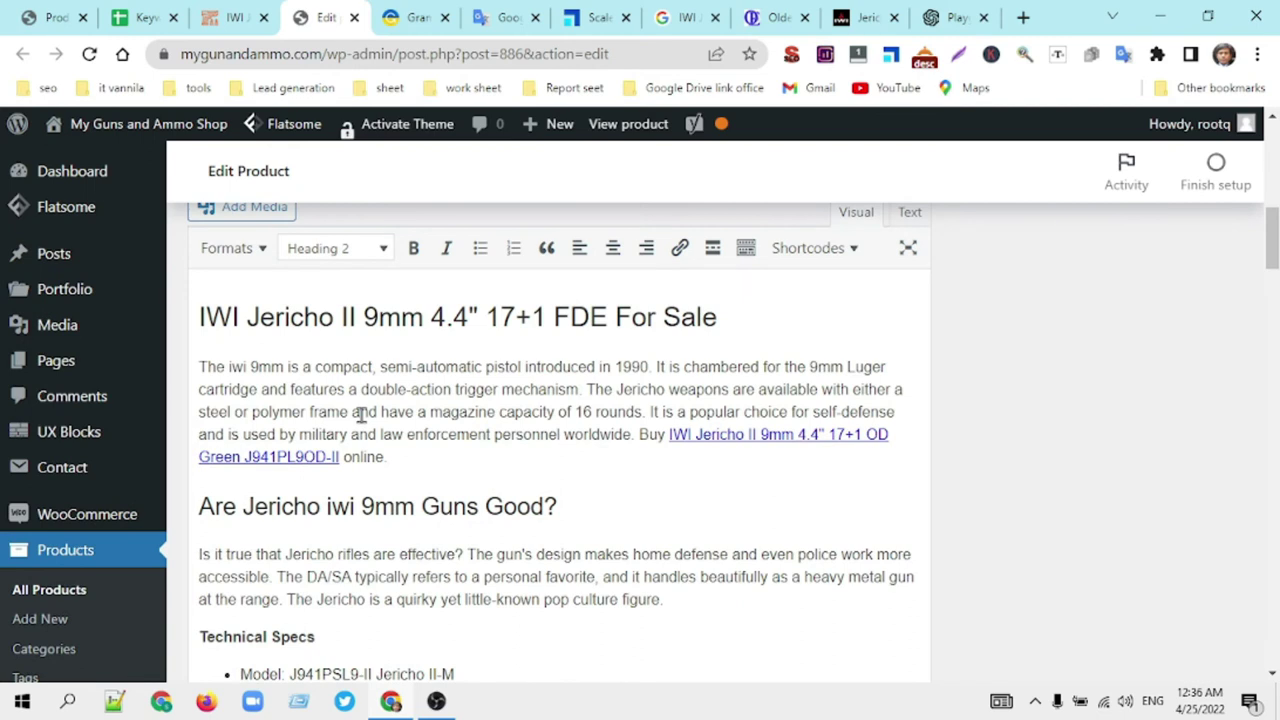
left_click(334, 508)
key("BackSpace")
type("I")
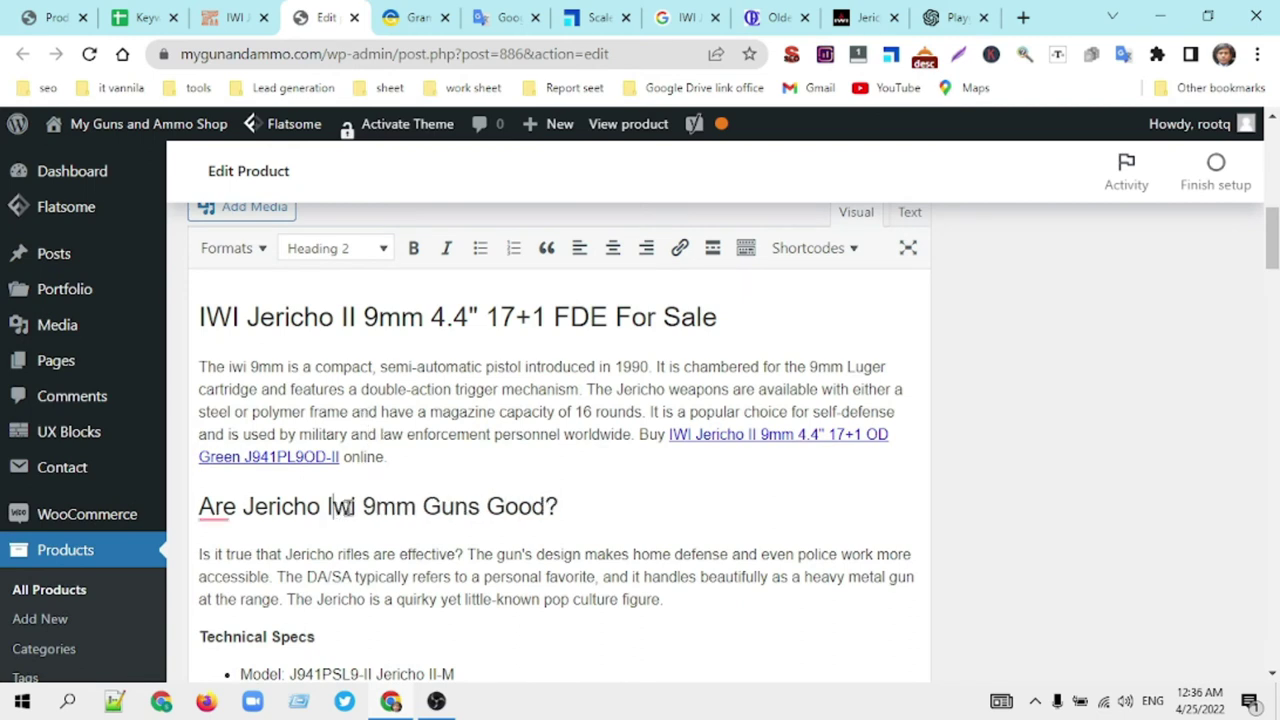
key("BackSpace")
type("I")
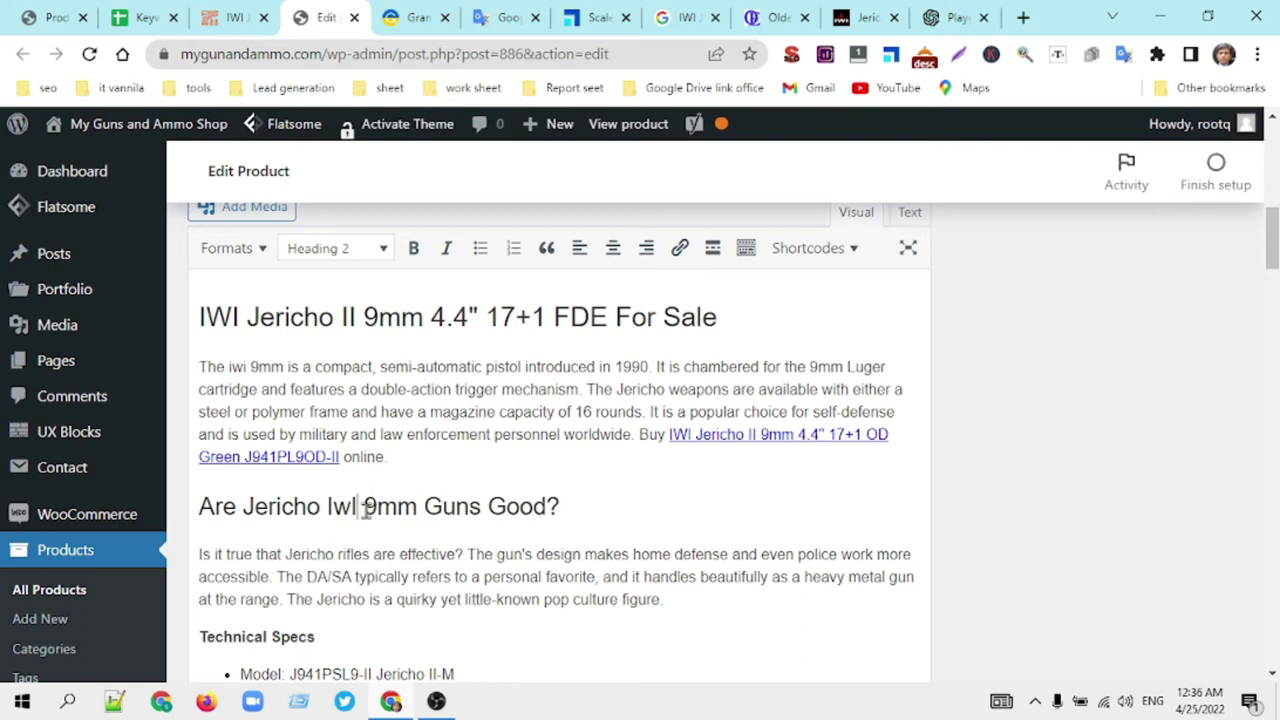
left_click(331, 576)
Step: Review the updated SEO analysis, including the keyphrase in subheading result, the remaining problems and the keyphrase distribution improvement
scroll(434, 523, "down", 3)
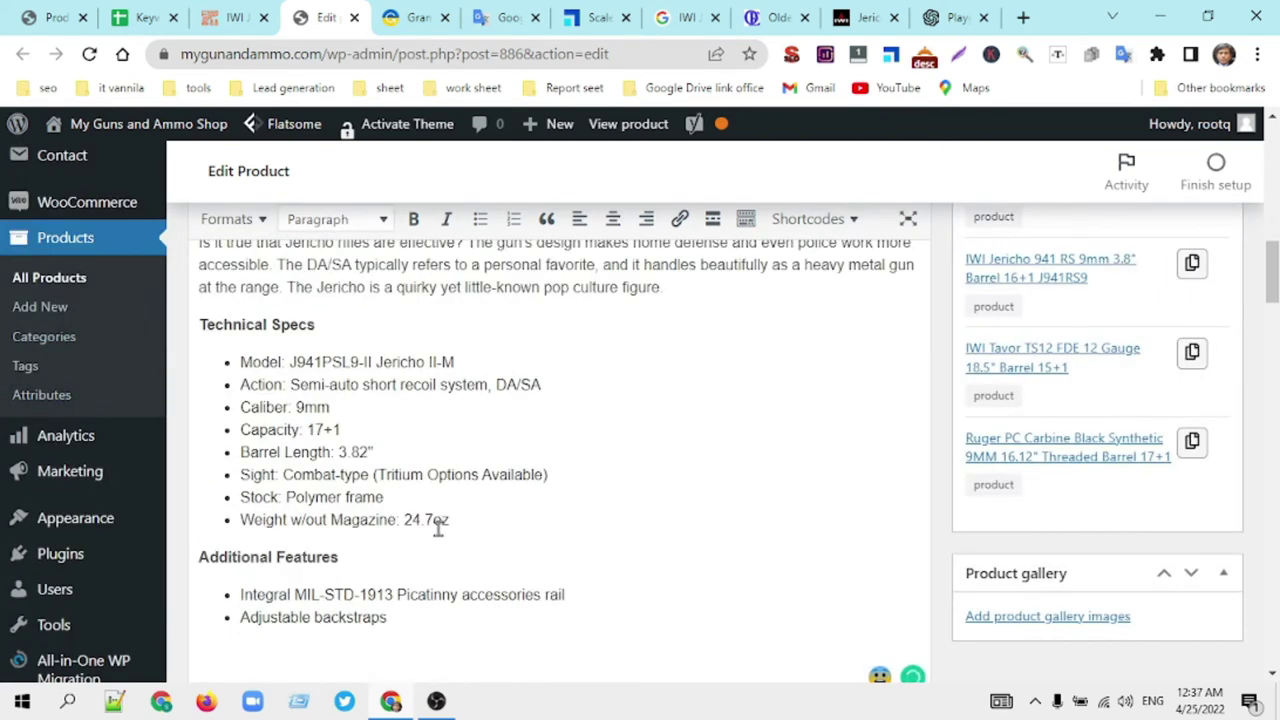
scroll(440, 540, "down", 15)
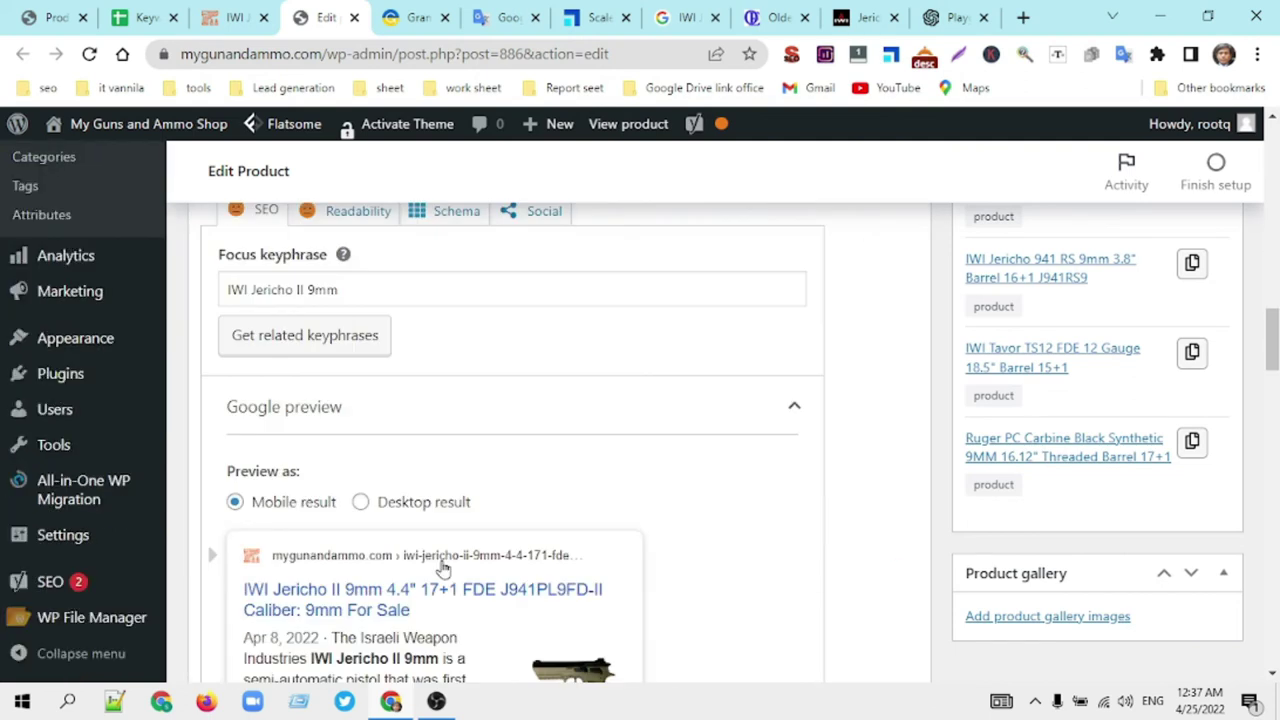
scroll(486, 534, "down", 4)
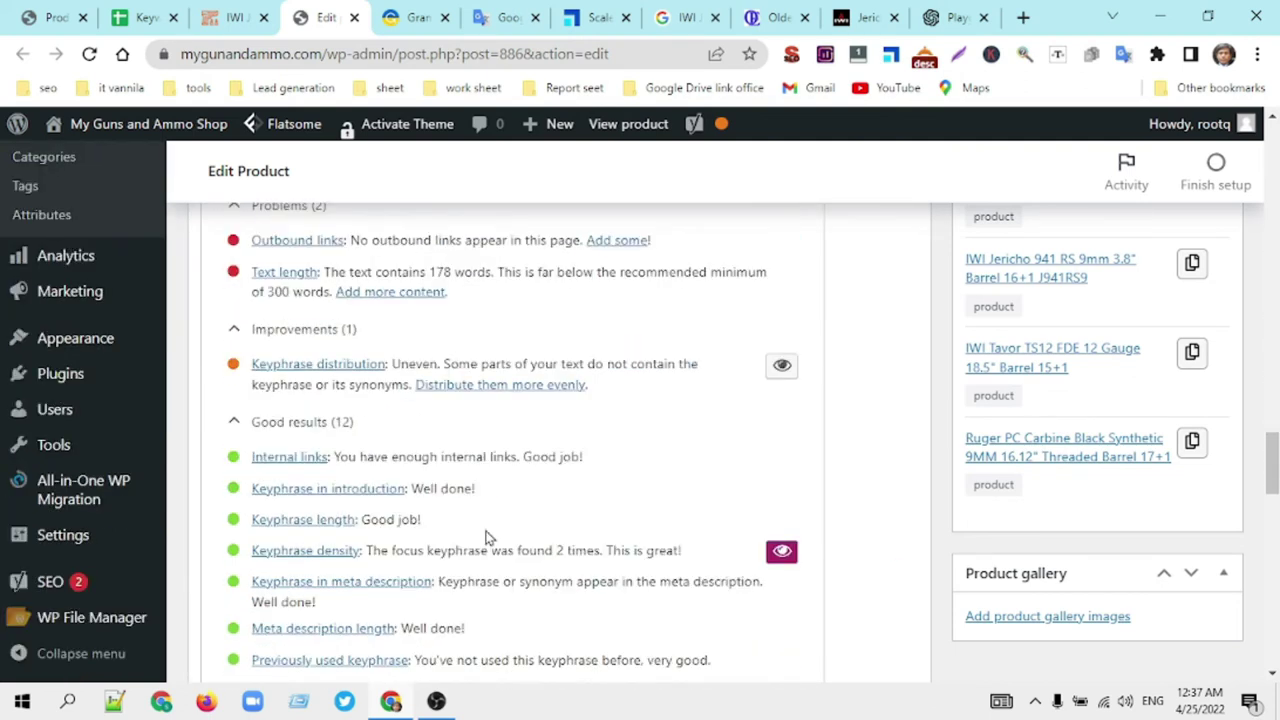
scroll(486, 534, "up", 1)
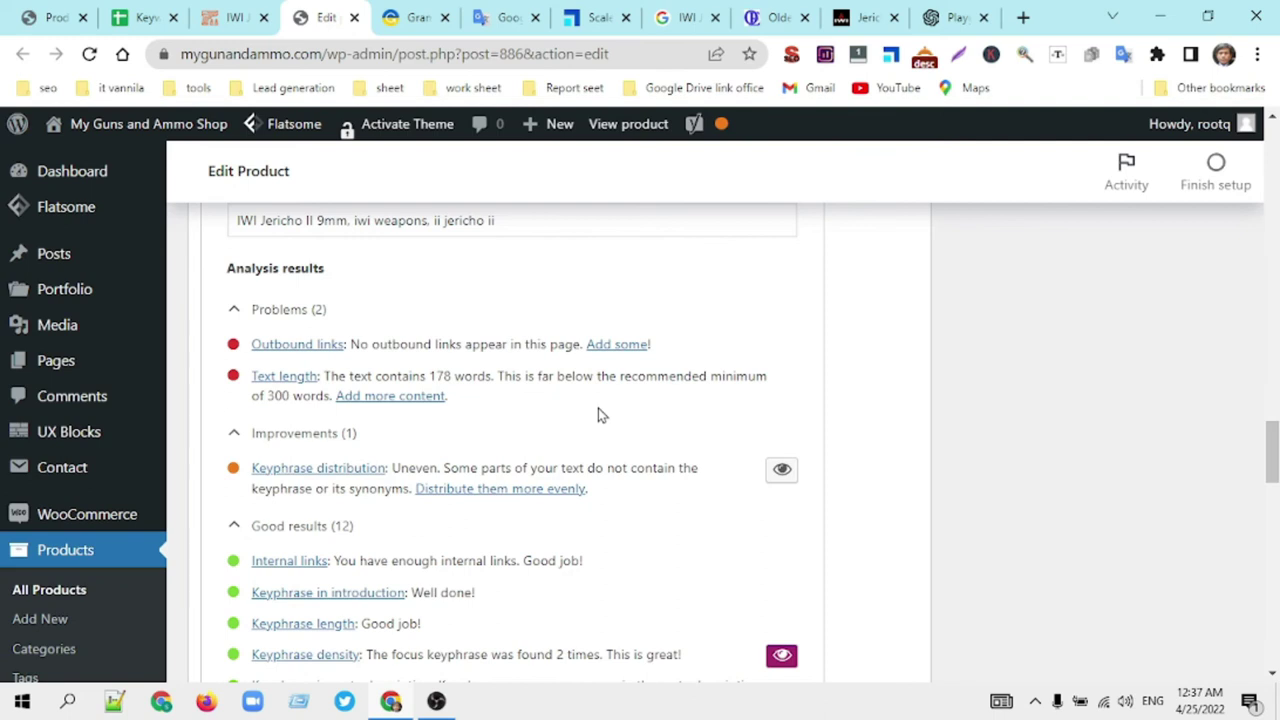
scroll(598, 408, "down", 5)
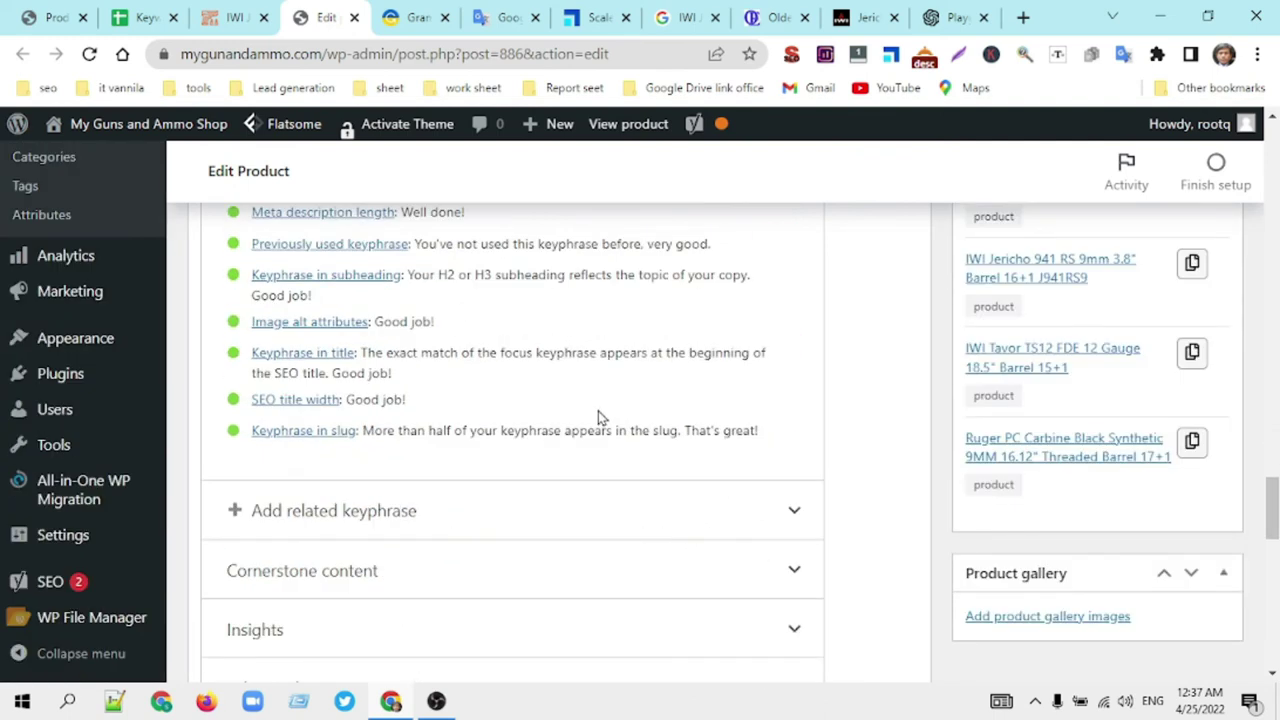
left_click_drag(473, 275, 601, 275)
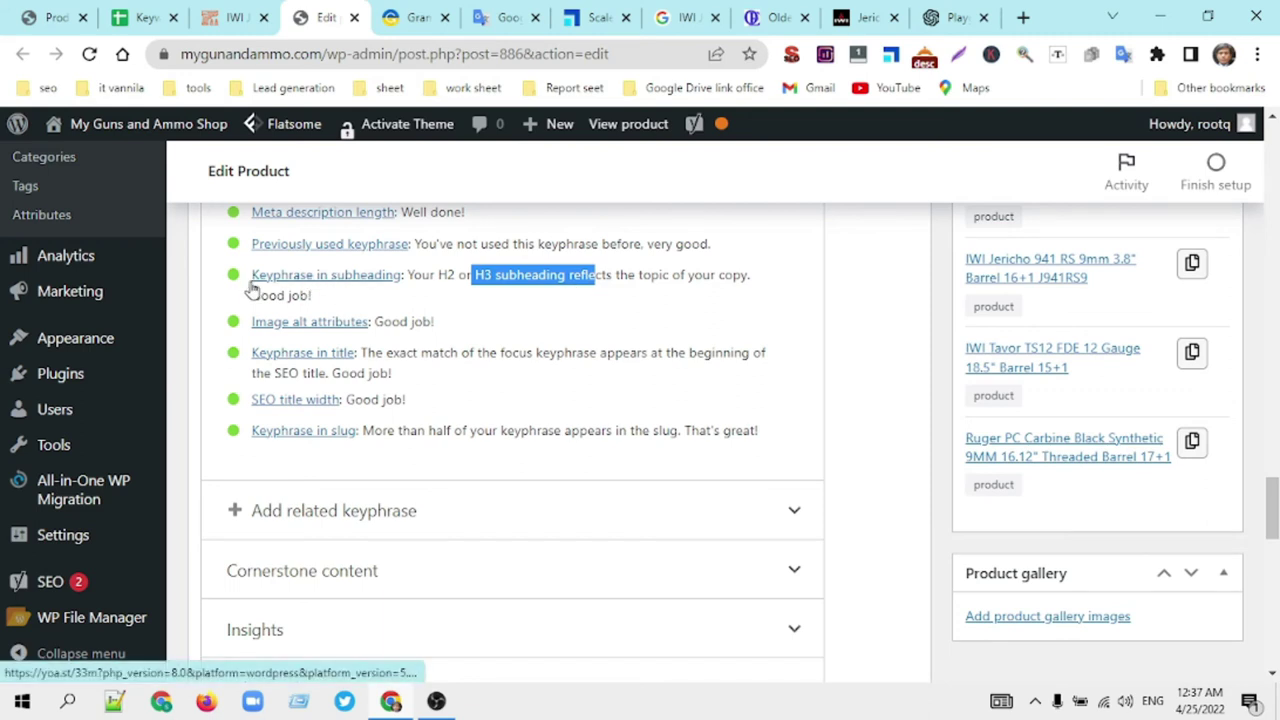
scroll(249, 286, "up", 1)
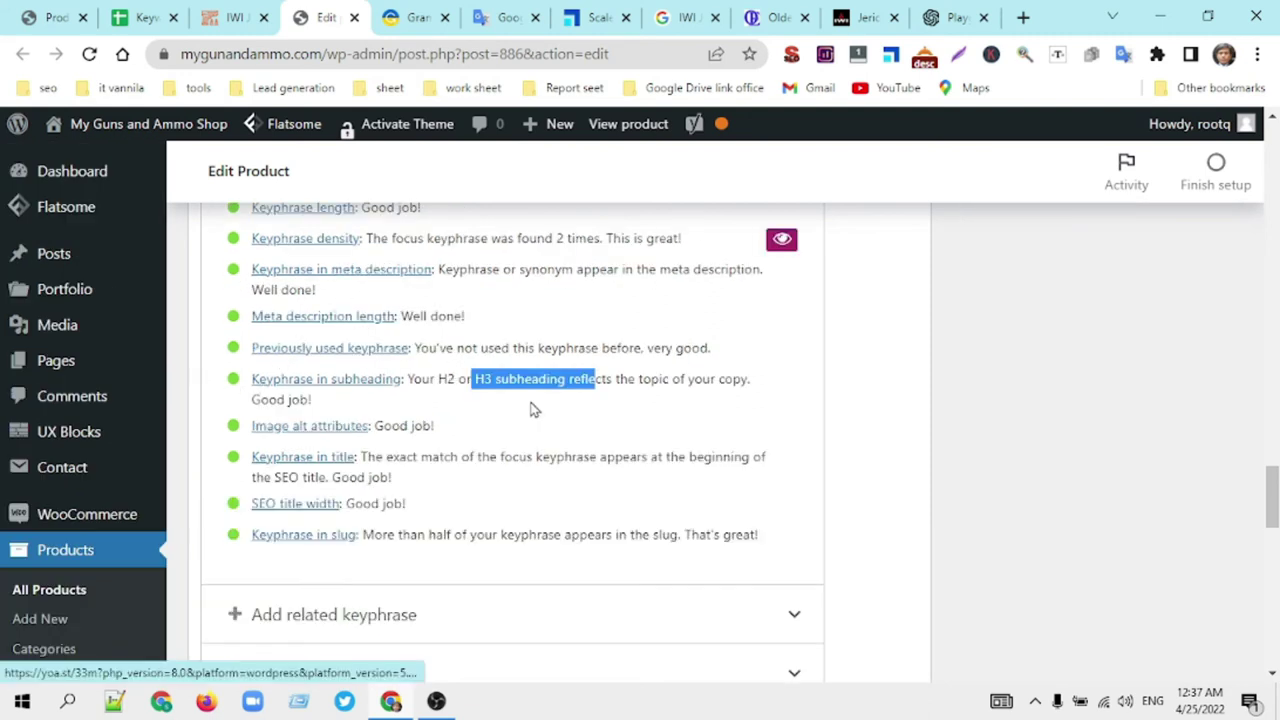
scroll(531, 408, "up", 6)
scroll(533, 405, "down", 2)
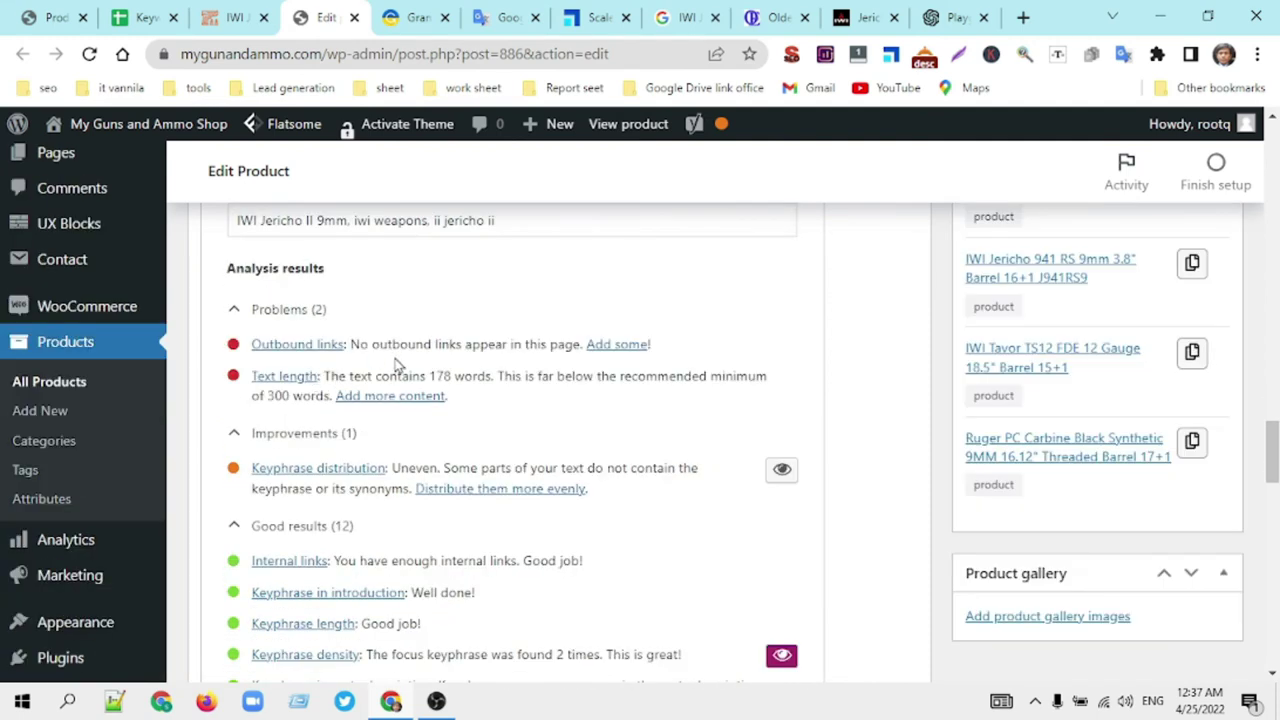
scroll(397, 368, "down", 1)
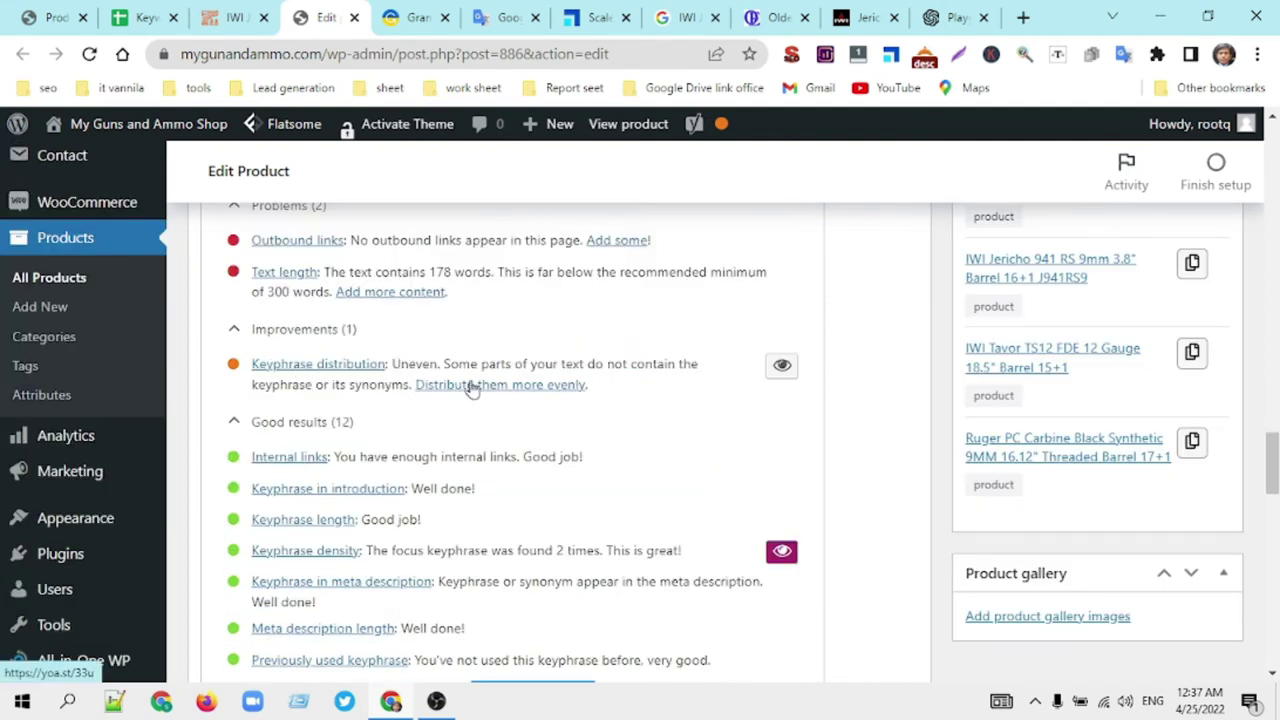
scroll(490, 384, "up", 1)
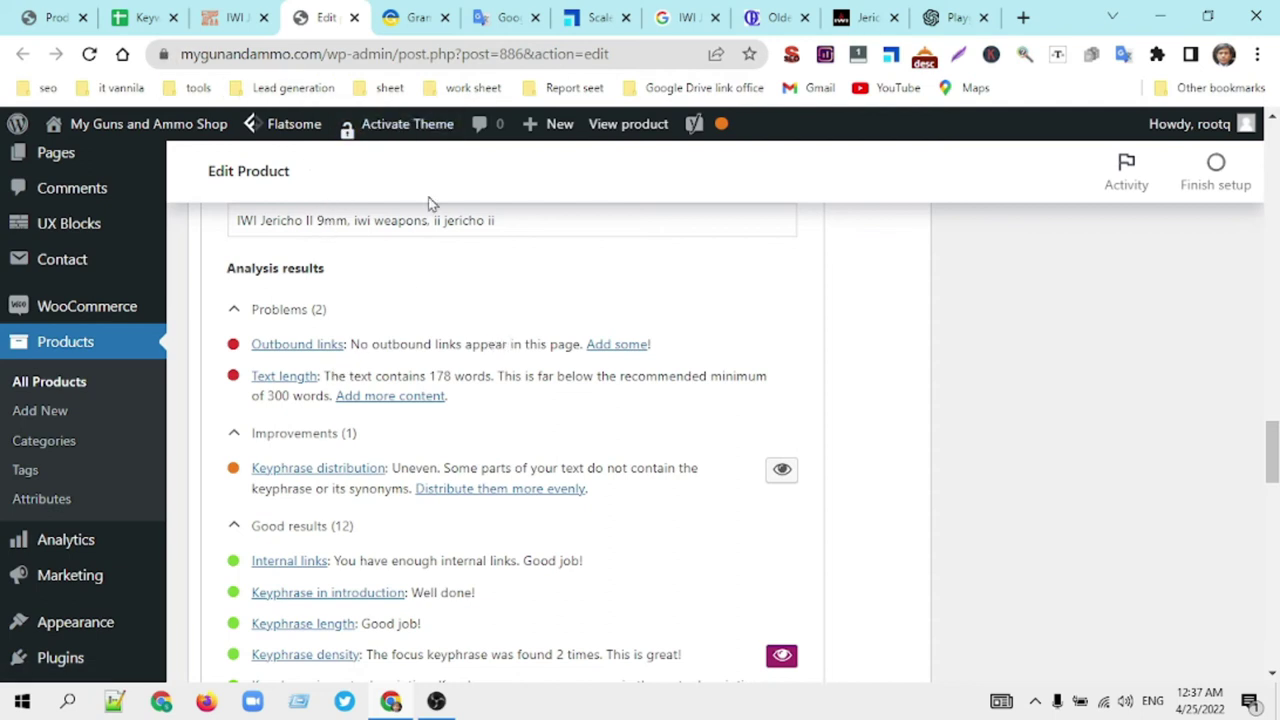
scroll(432, 210, "up", 1)
scroll(432, 210, "up", 2)
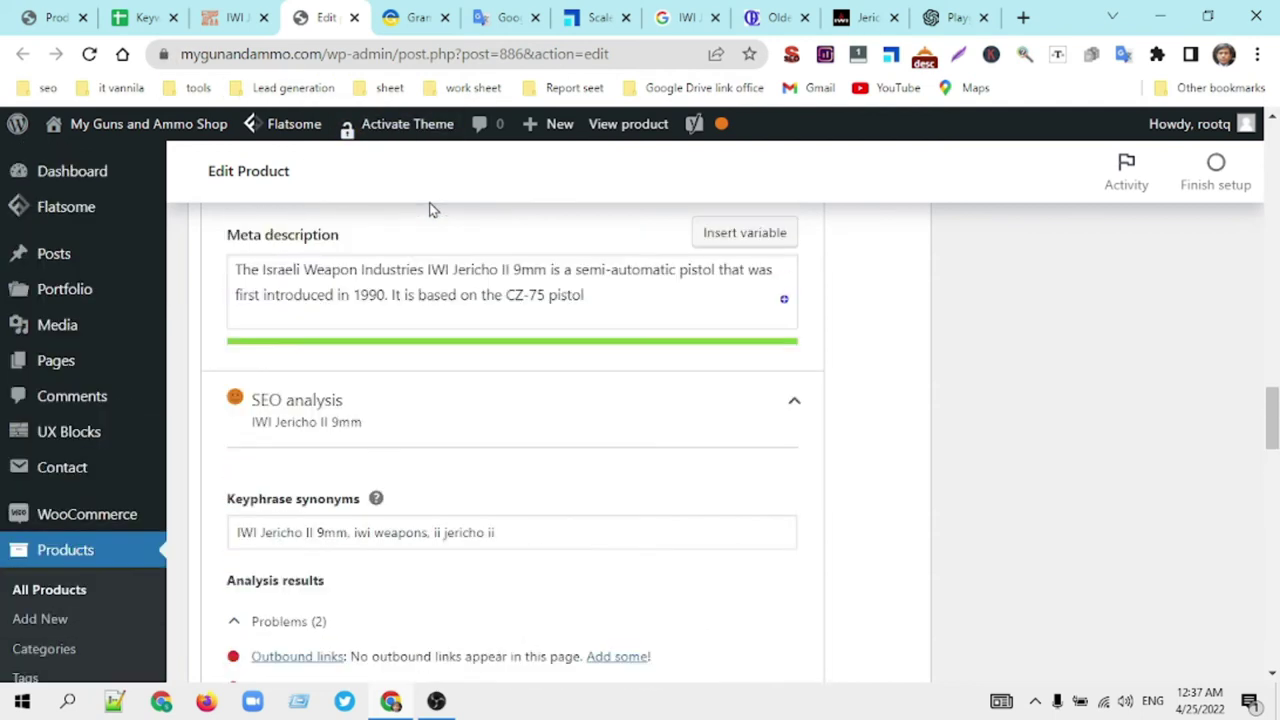
scroll(432, 210, "up", 3)
scroll(432, 210, "up", 5)
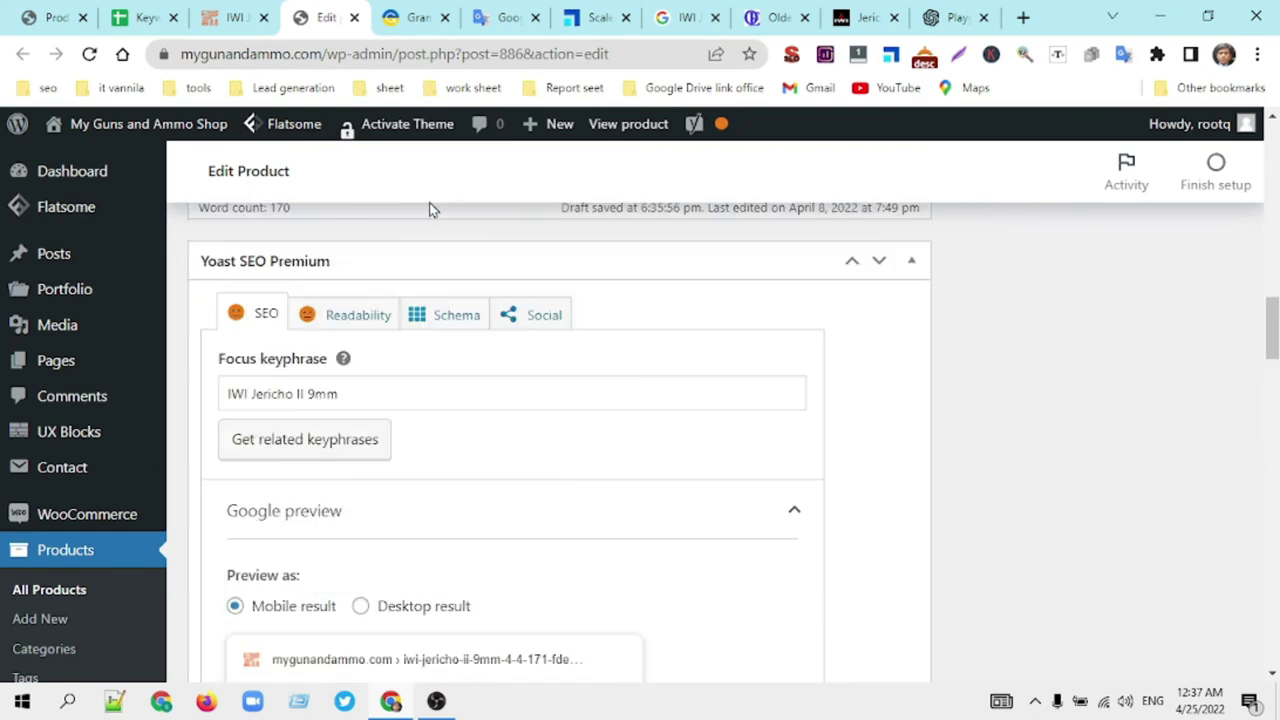
Step: Examine the Jericho Enhanced 9mm Parabellum page on iwi.us as a possible outbound link source and select its address
left_click_drag(365, 391, 226, 395)
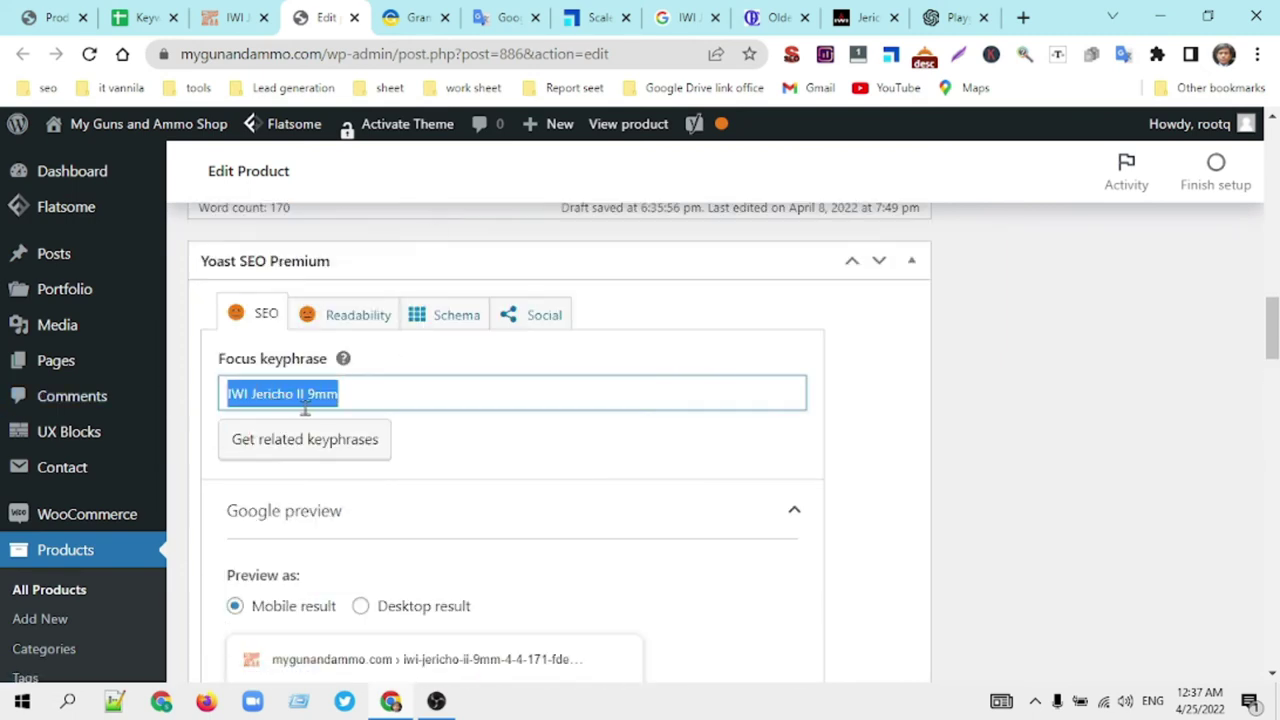
left_click(702, 17)
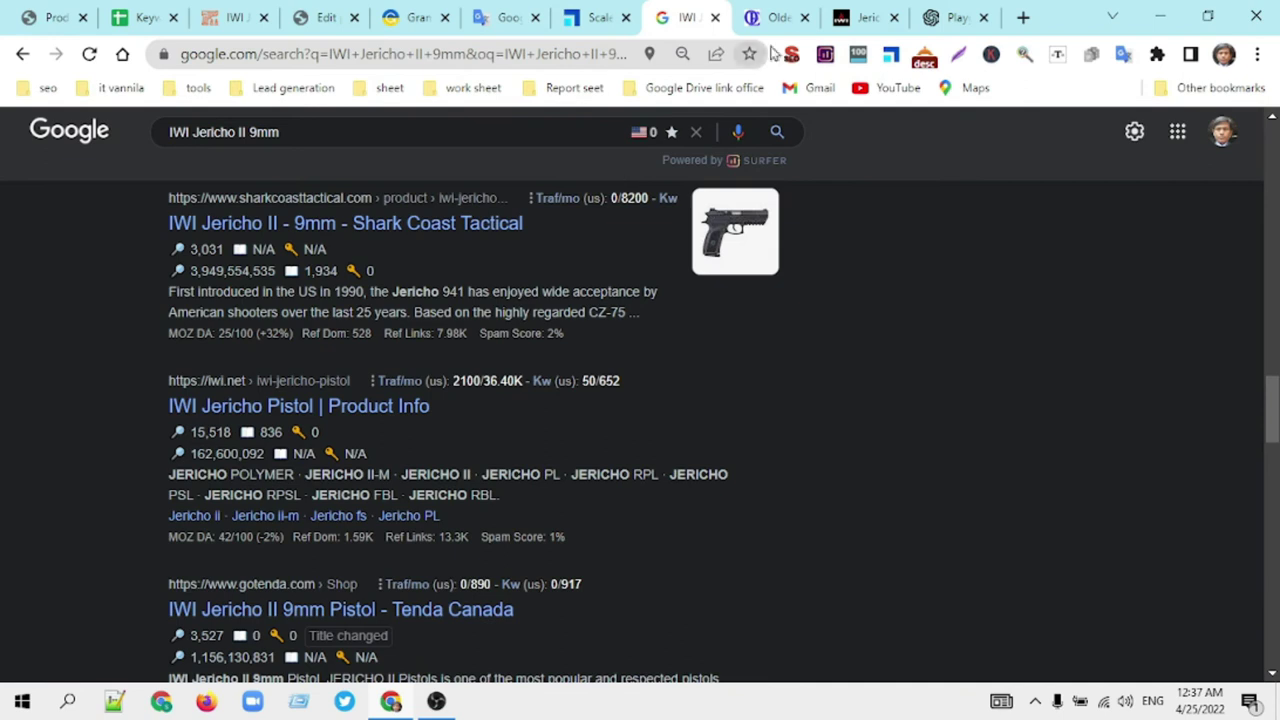
left_click(805, 17)
left_click(775, 20)
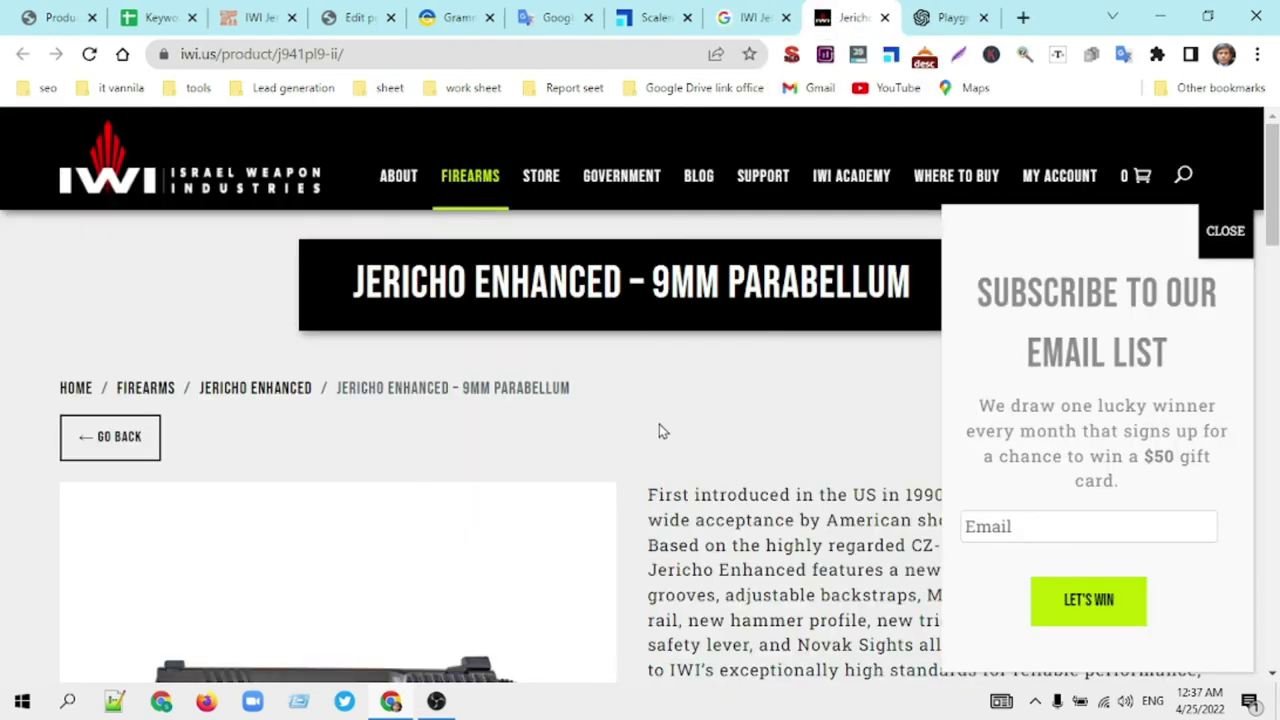
scroll(669, 425, "down", 5)
scroll(666, 414, "up", 5)
left_click(432, 54)
scroll(409, 374, "down", 4)
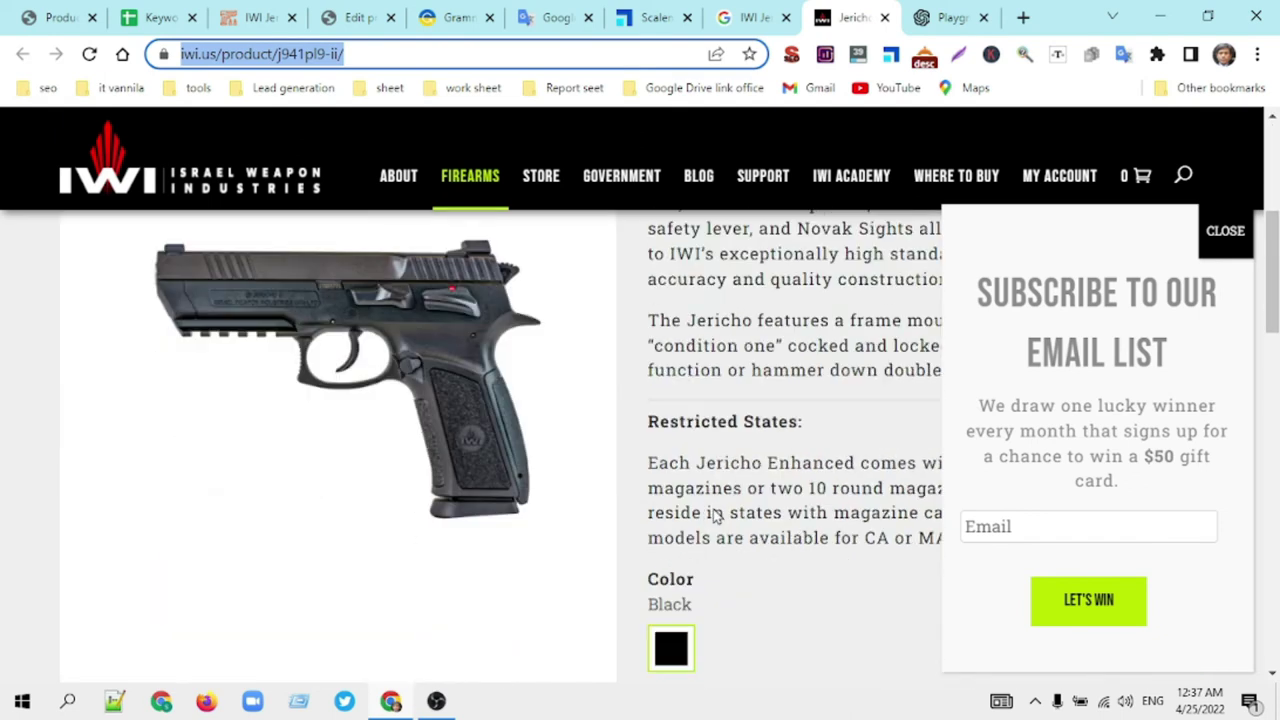
scroll(698, 464, "up", 1)
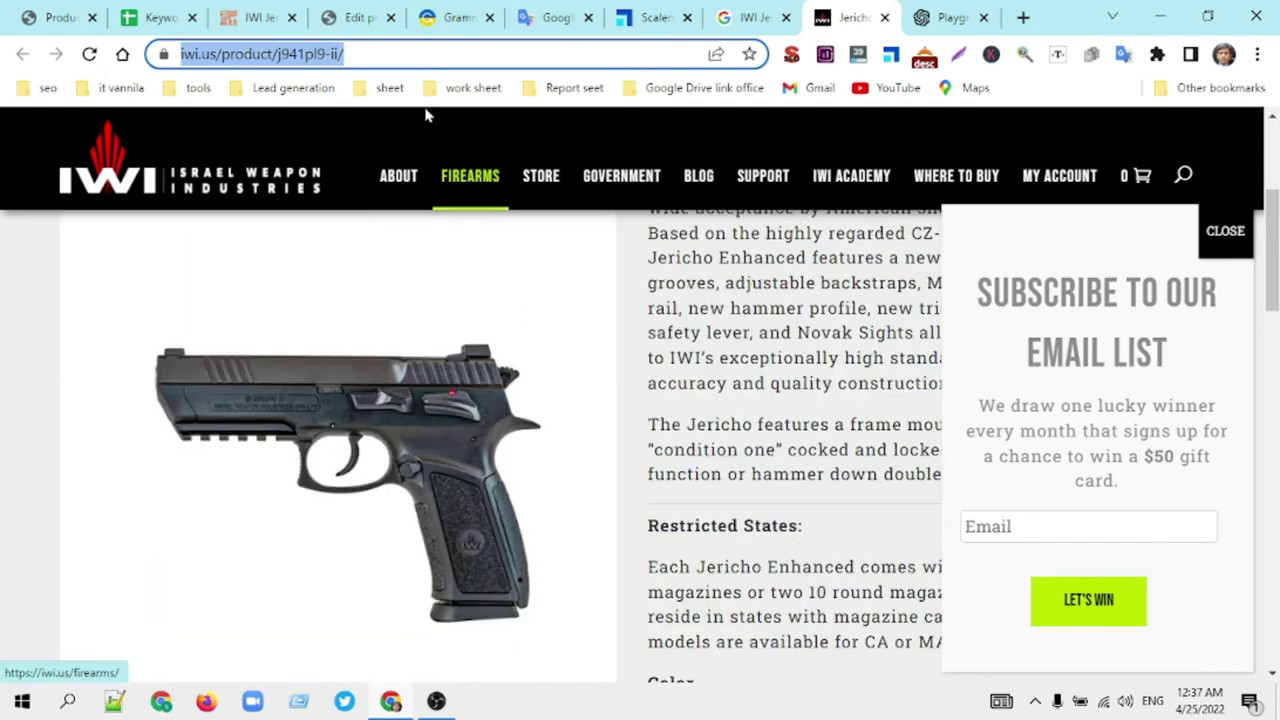
Step: Look through the product description, Technical Specs and Additional Features for text suited to an outbound link
left_click(362, 17)
scroll(829, 400, "up", 10)
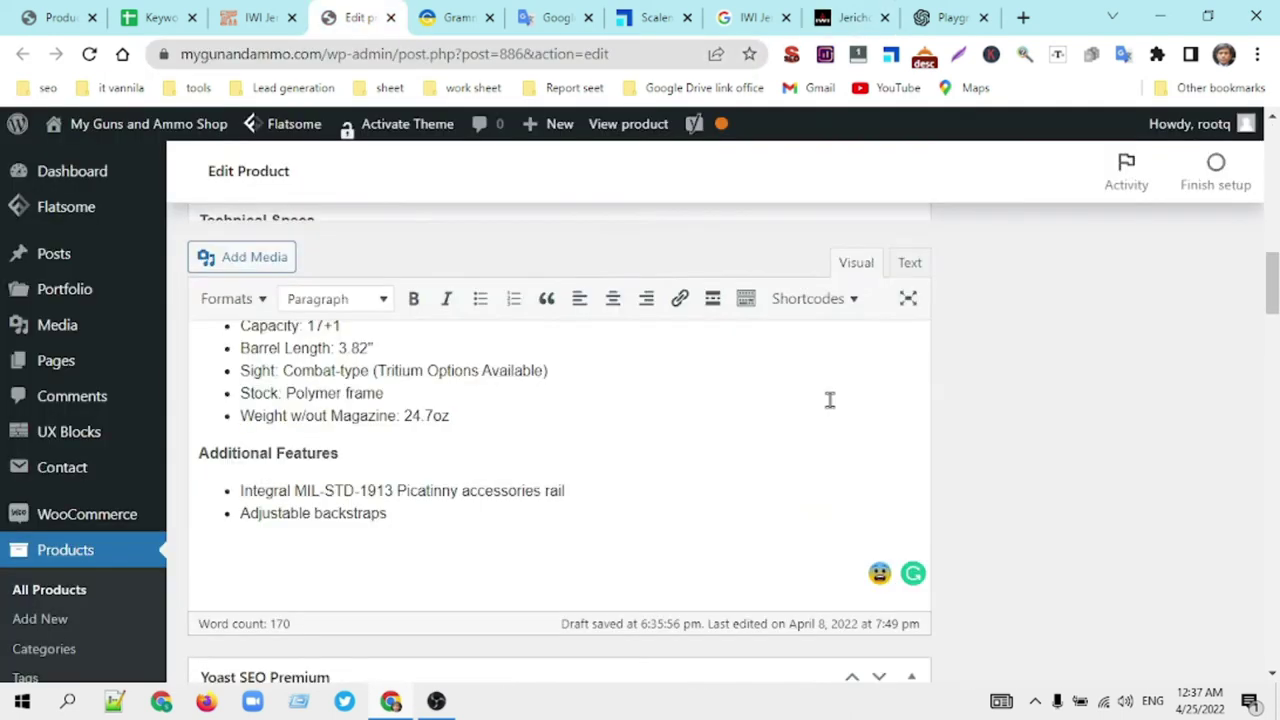
scroll(829, 400, "down", 1)
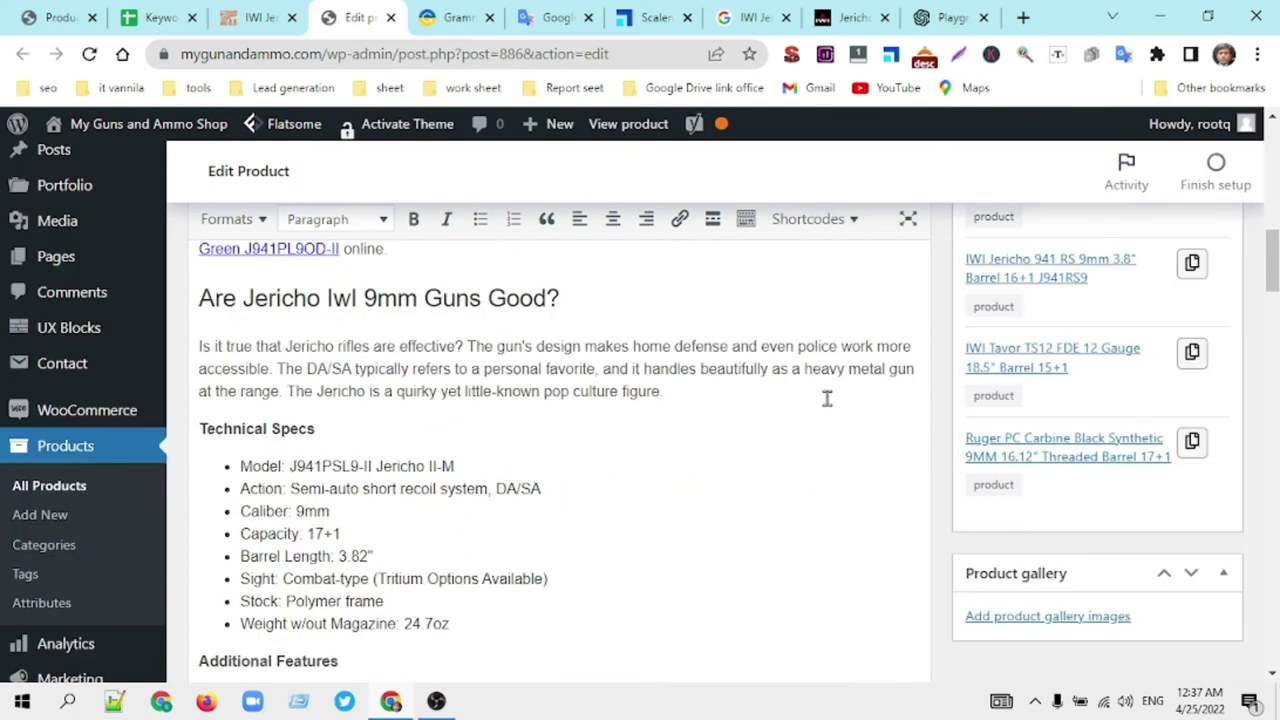
scroll(508, 401, "up", 1)
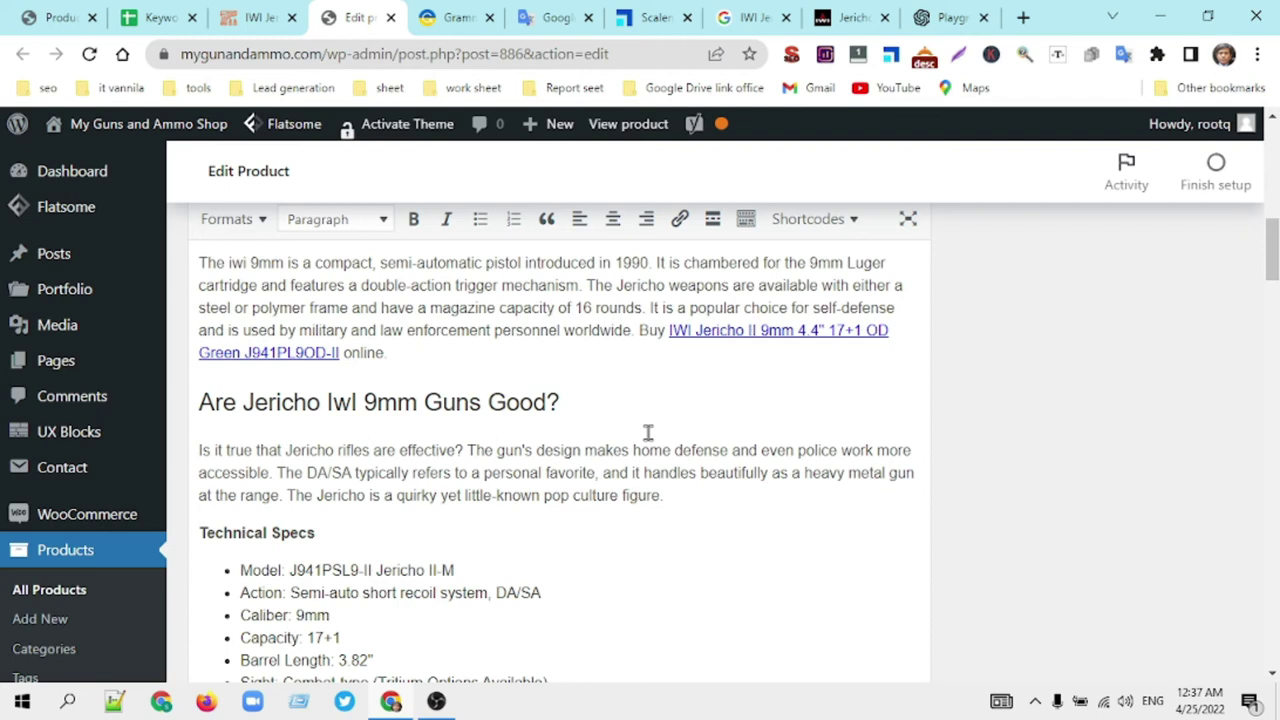
scroll(648, 471, "down", 1)
scroll(651, 467, "up", 2)
scroll(640, 466, "down", 2)
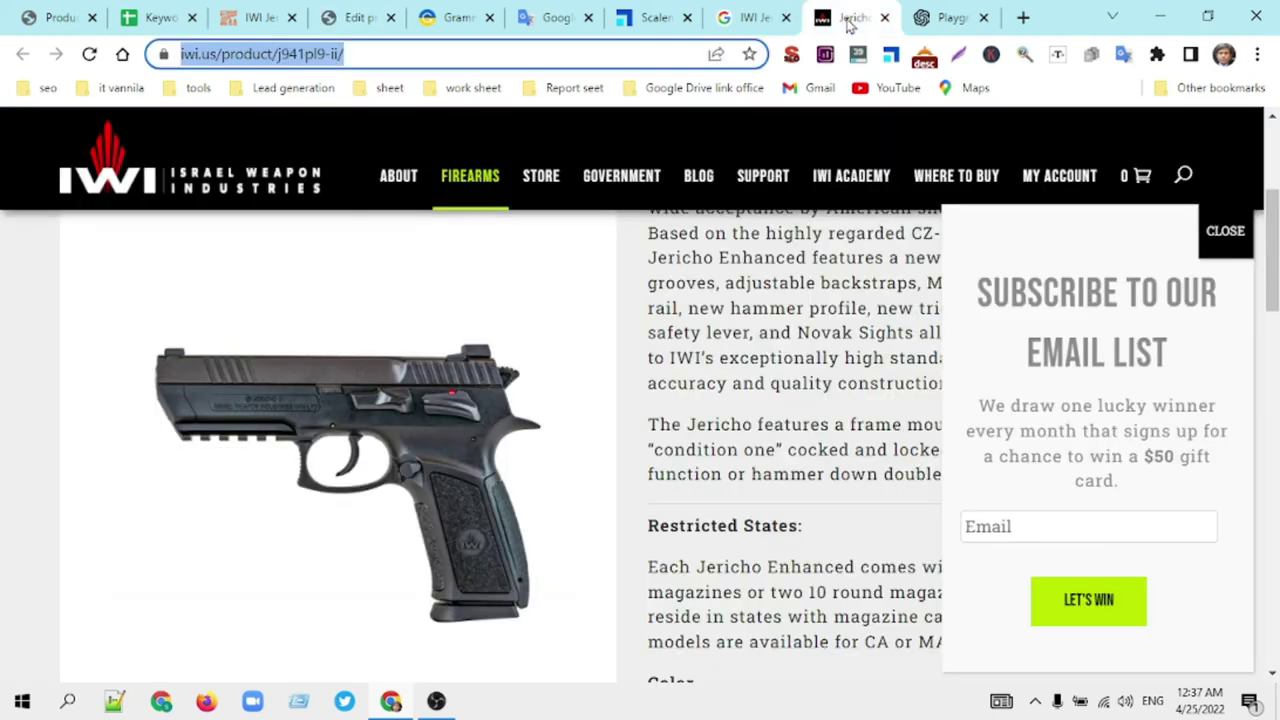
left_click(850, 20)
left_click(358, 20)
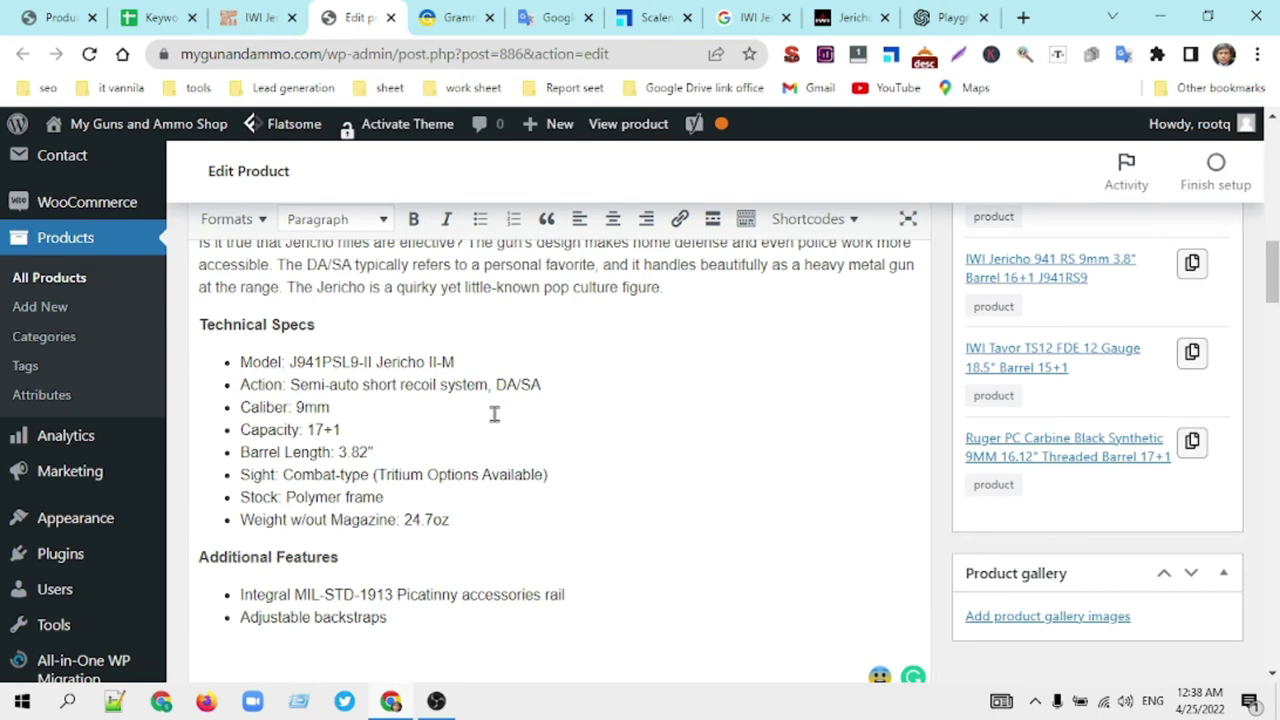
scroll(498, 418, "up", 1)
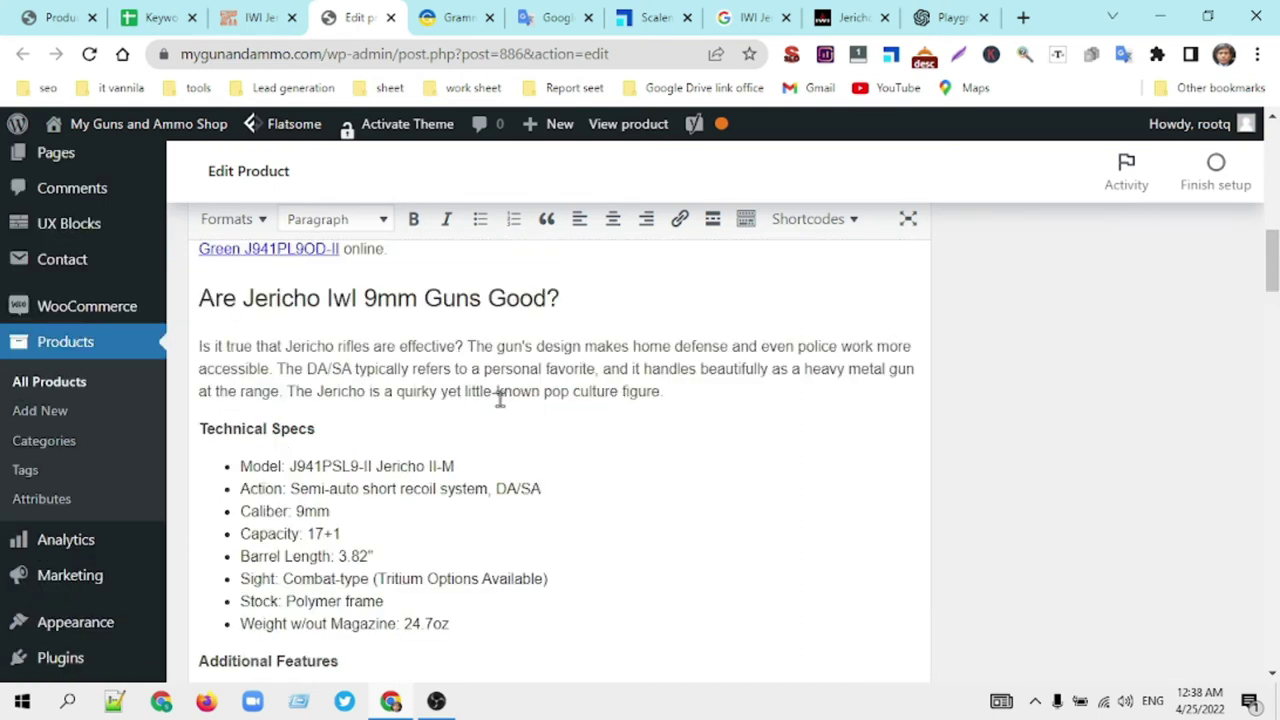
scroll(511, 396, "down", 2)
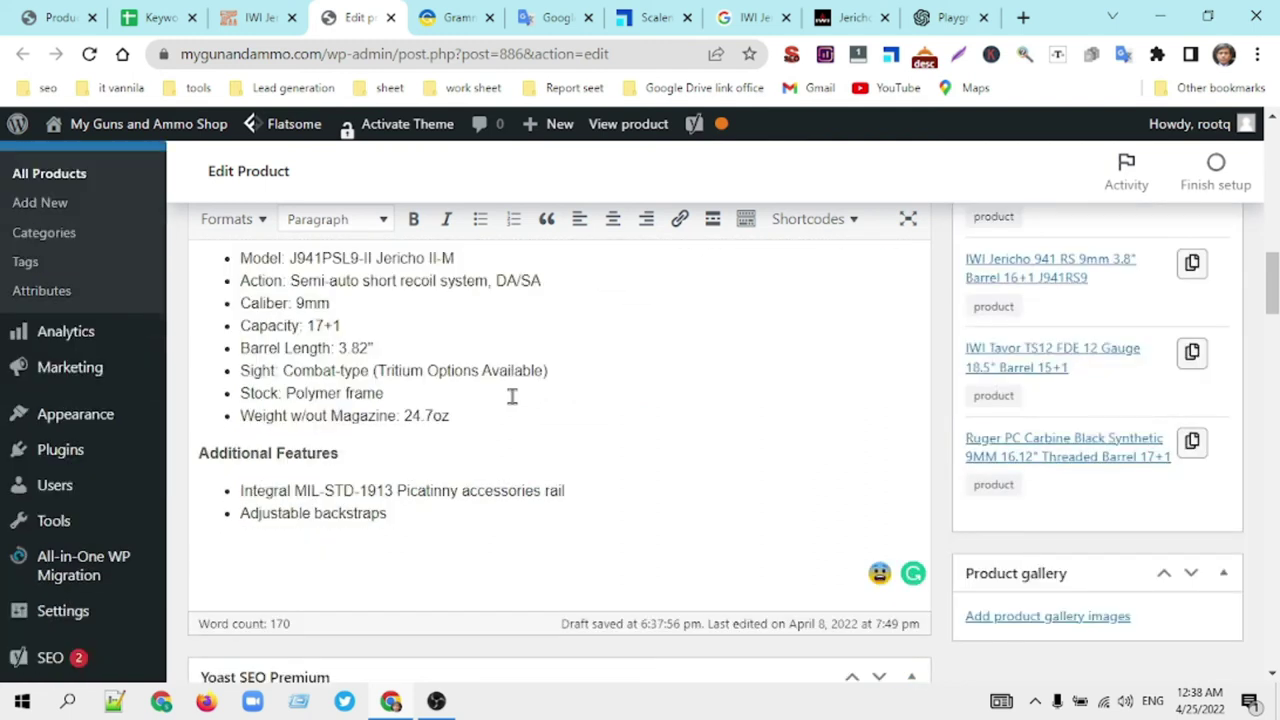
scroll(512, 396, "down", 1)
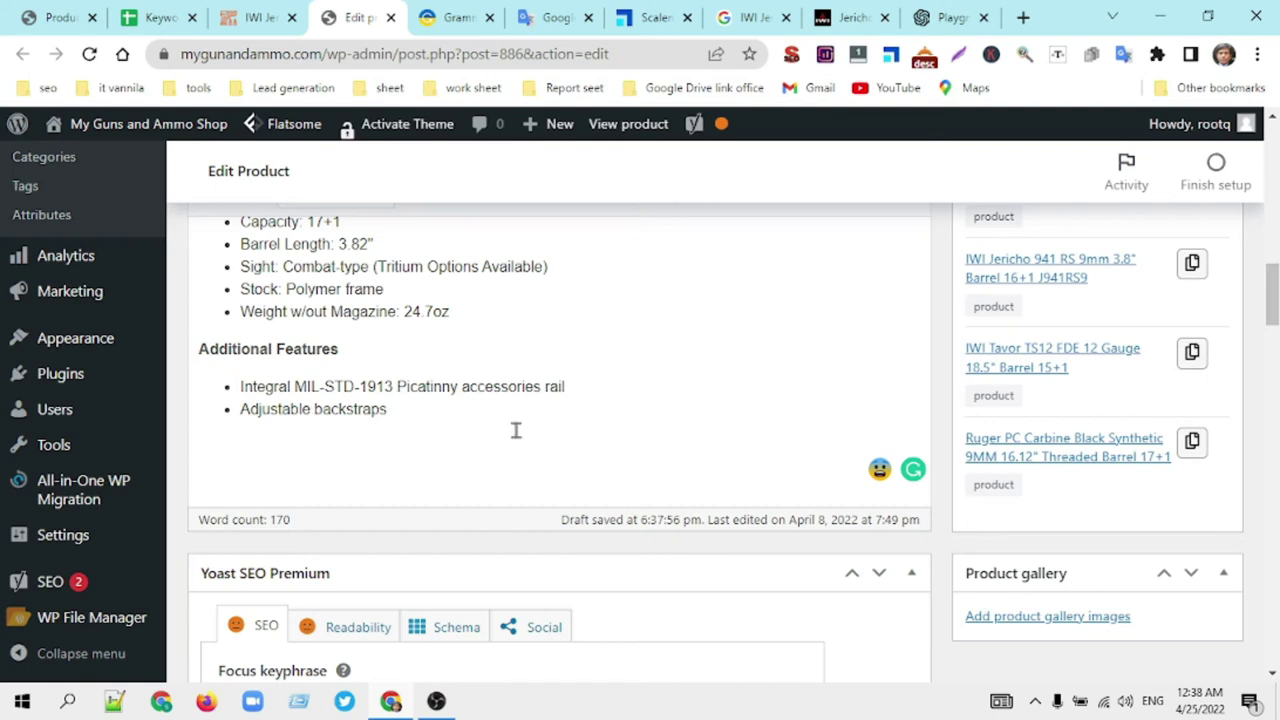
scroll(595, 452, "up", 3)
scroll(599, 454, "up", 1)
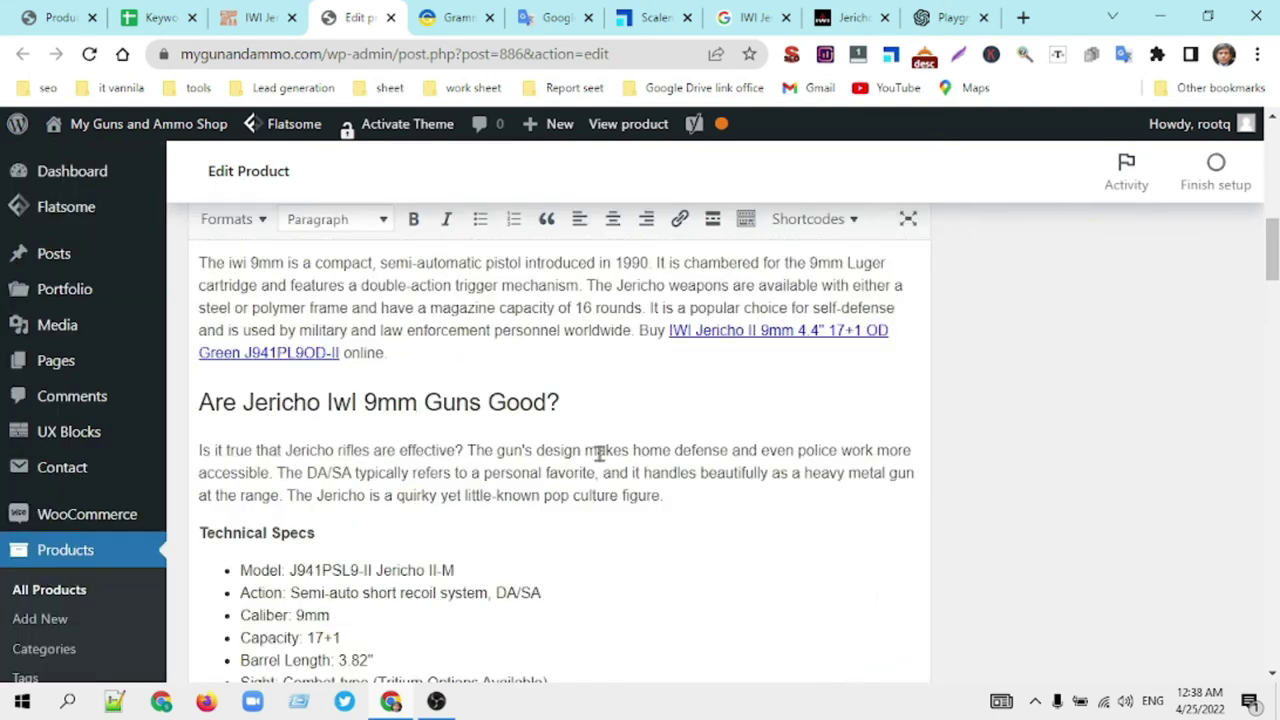
scroll(599, 453, "up", 1)
scroll(599, 454, "down", 2)
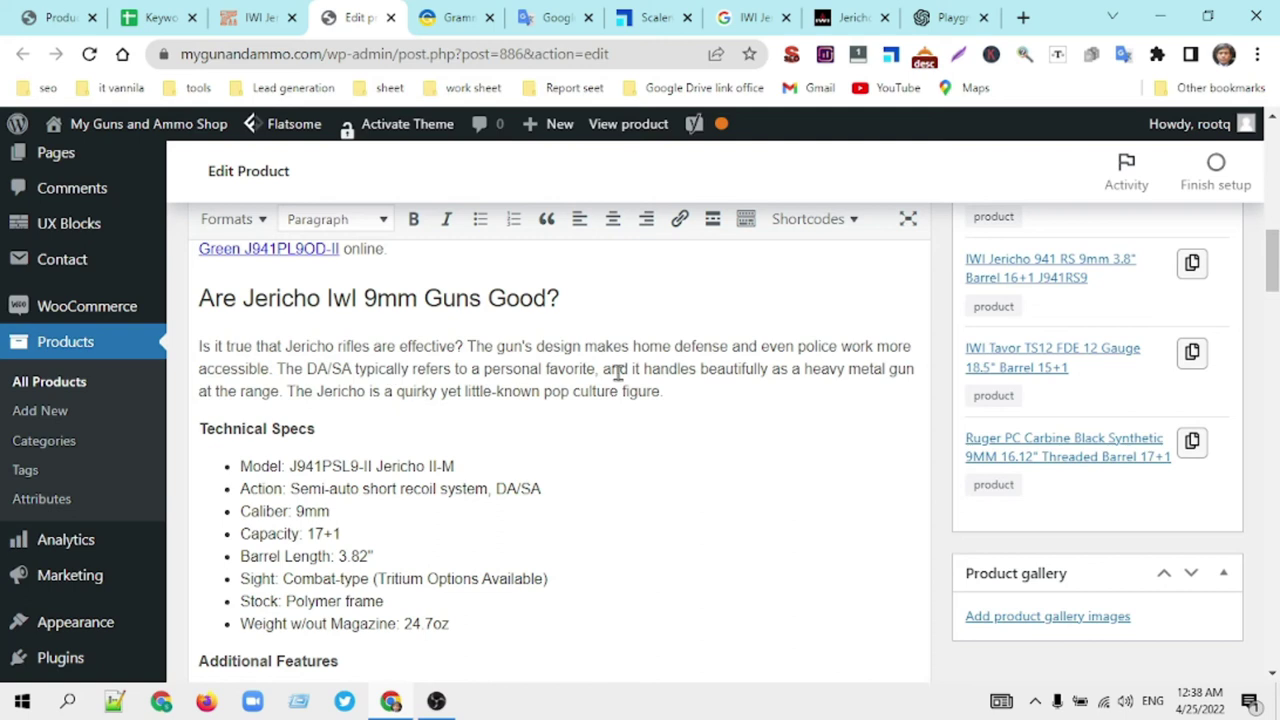
scroll(705, 387, "down", 2)
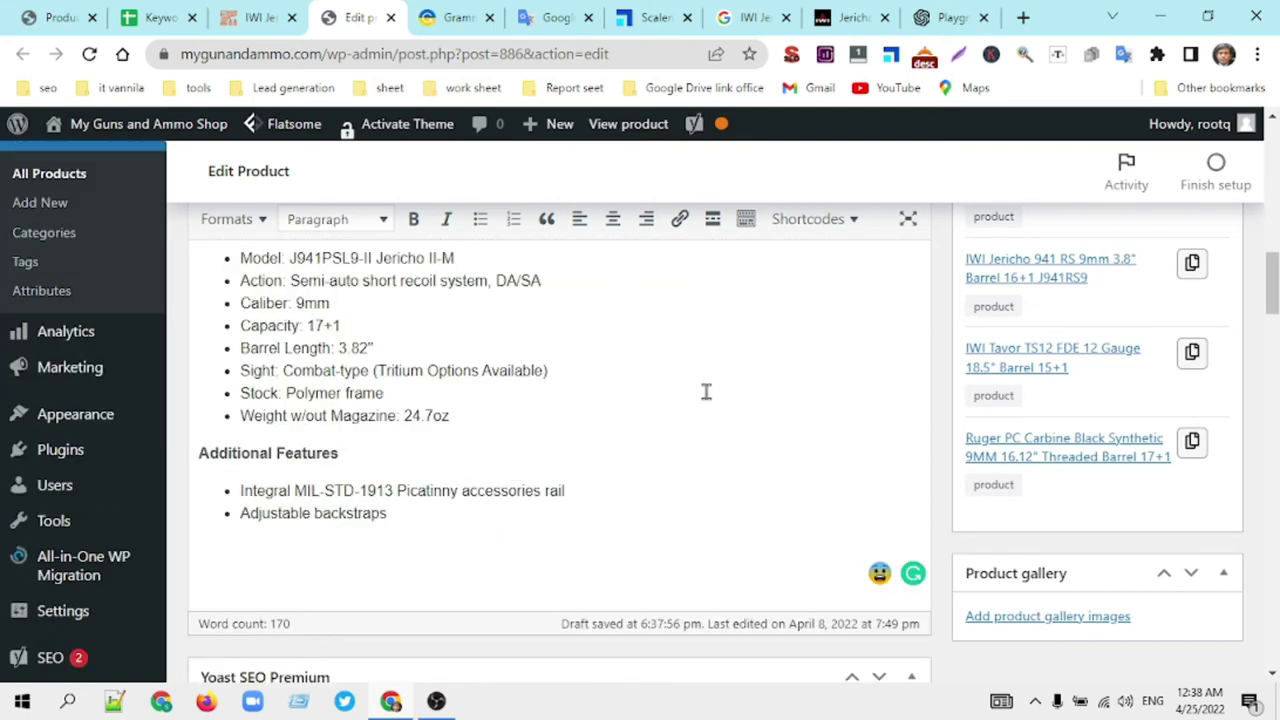
scroll(705, 391, "up", 1)
Step: Compare the description and restricted states text on the iwi.us Jericho Enhanced page with the product being edited
left_click(849, 16)
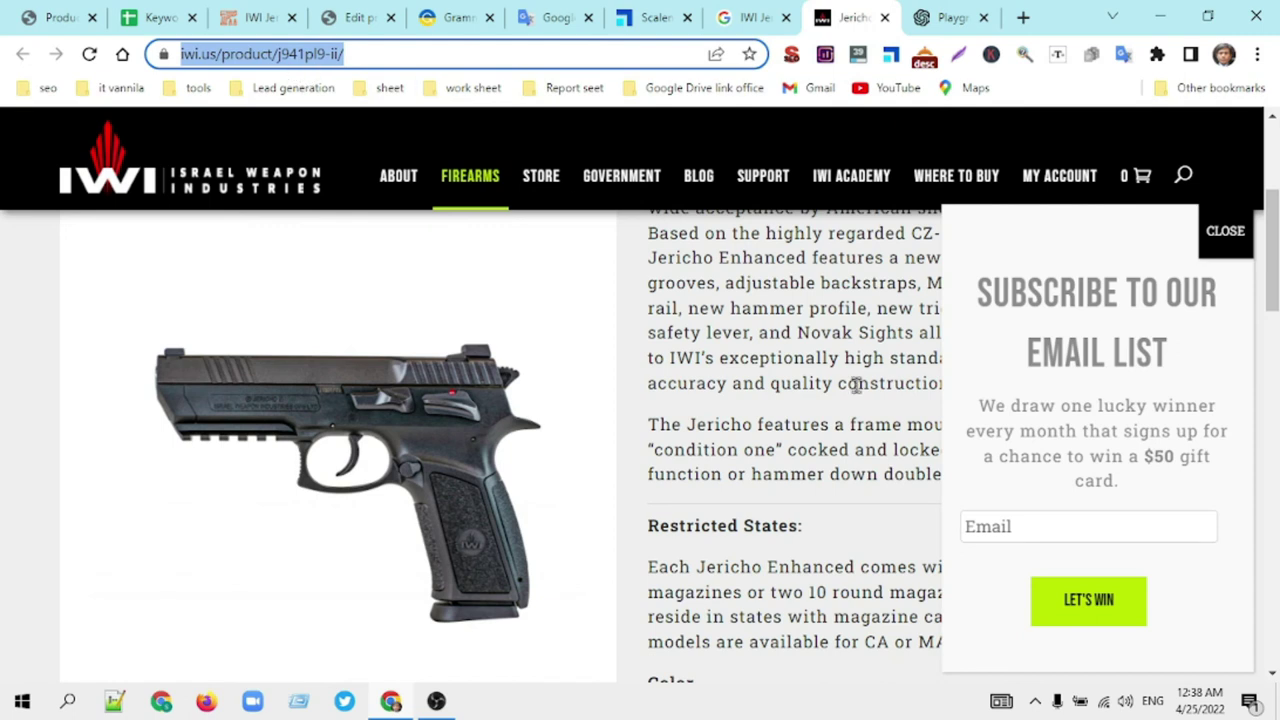
scroll(856, 385, "up", 3)
scroll(858, 393, "down", 3)
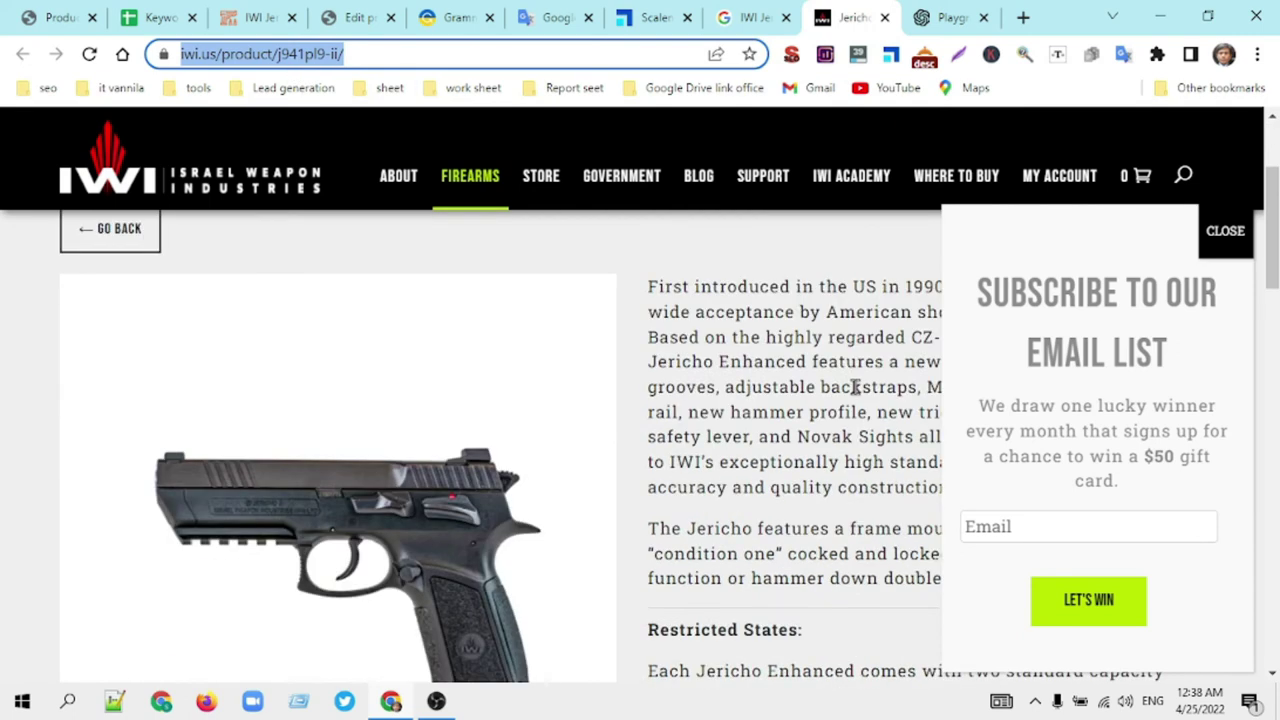
left_click(656, 412)
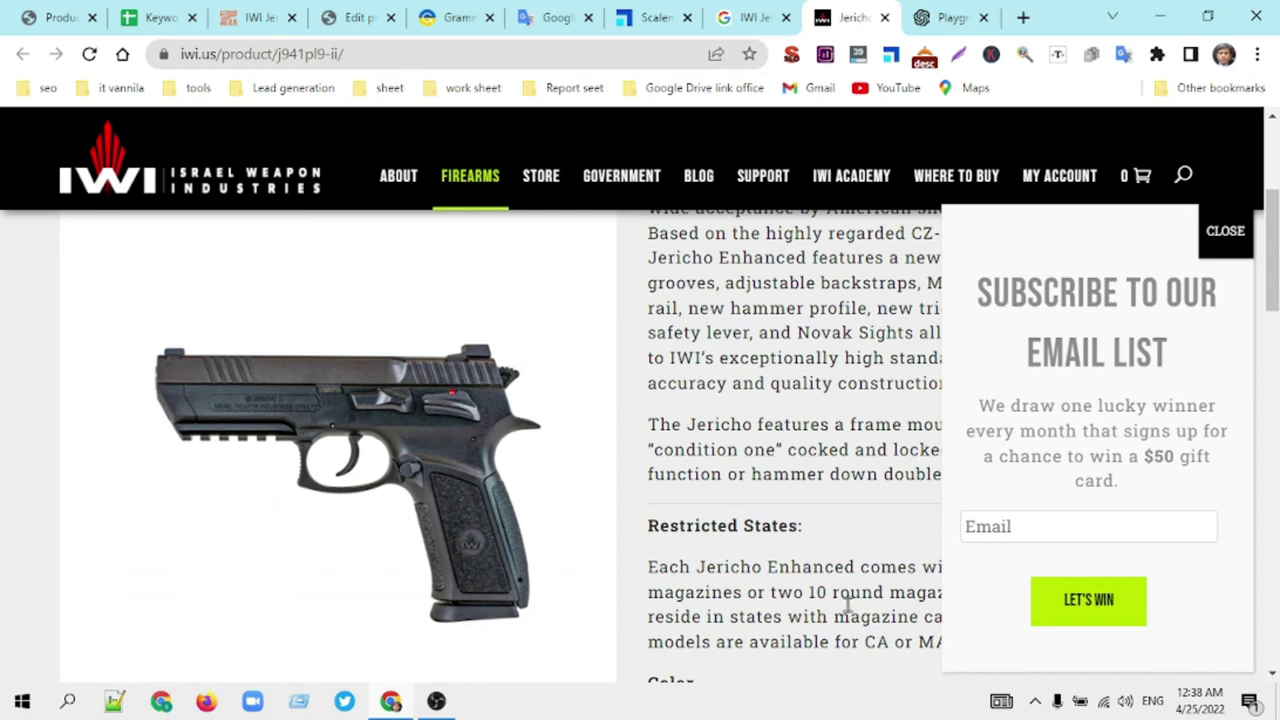
scroll(786, 585, "down", 3)
scroll(786, 543, "up", 6)
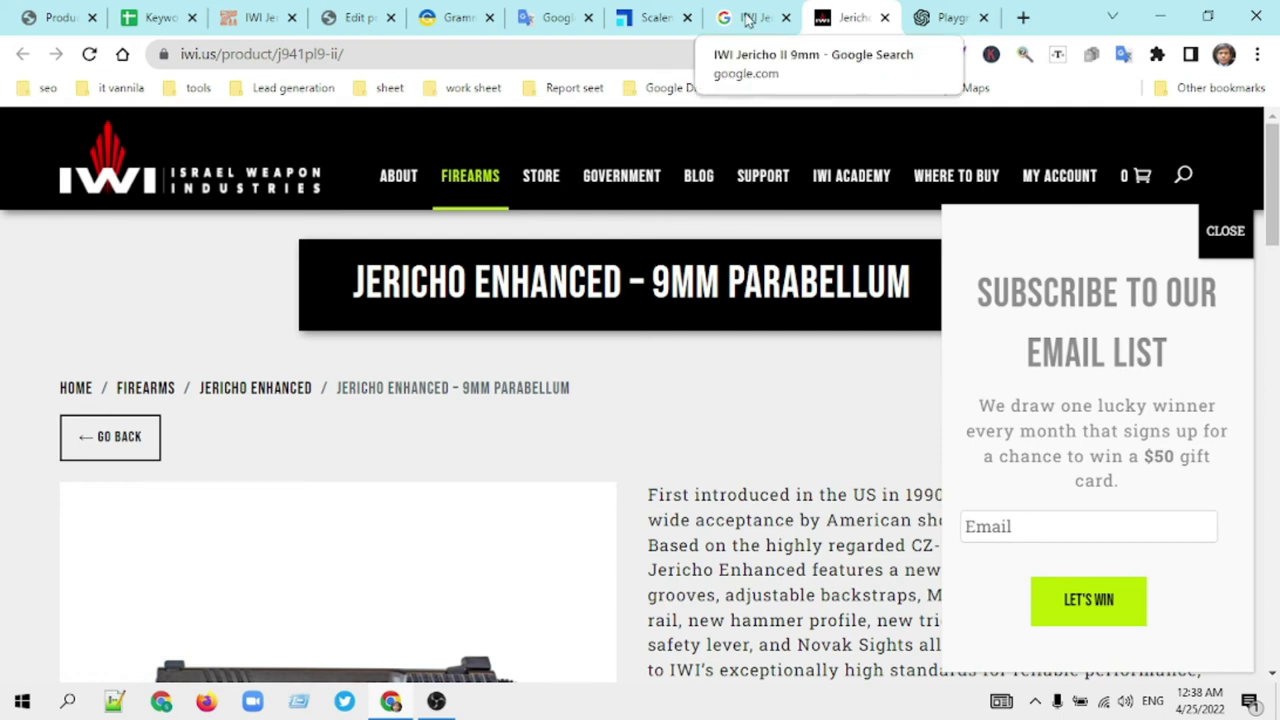
Step: Check the J941PSL9-II model number on the oeoutfitters.com IWI Jericho II-M Enhanced 9mm page and copy the page's address
left_click(748, 20)
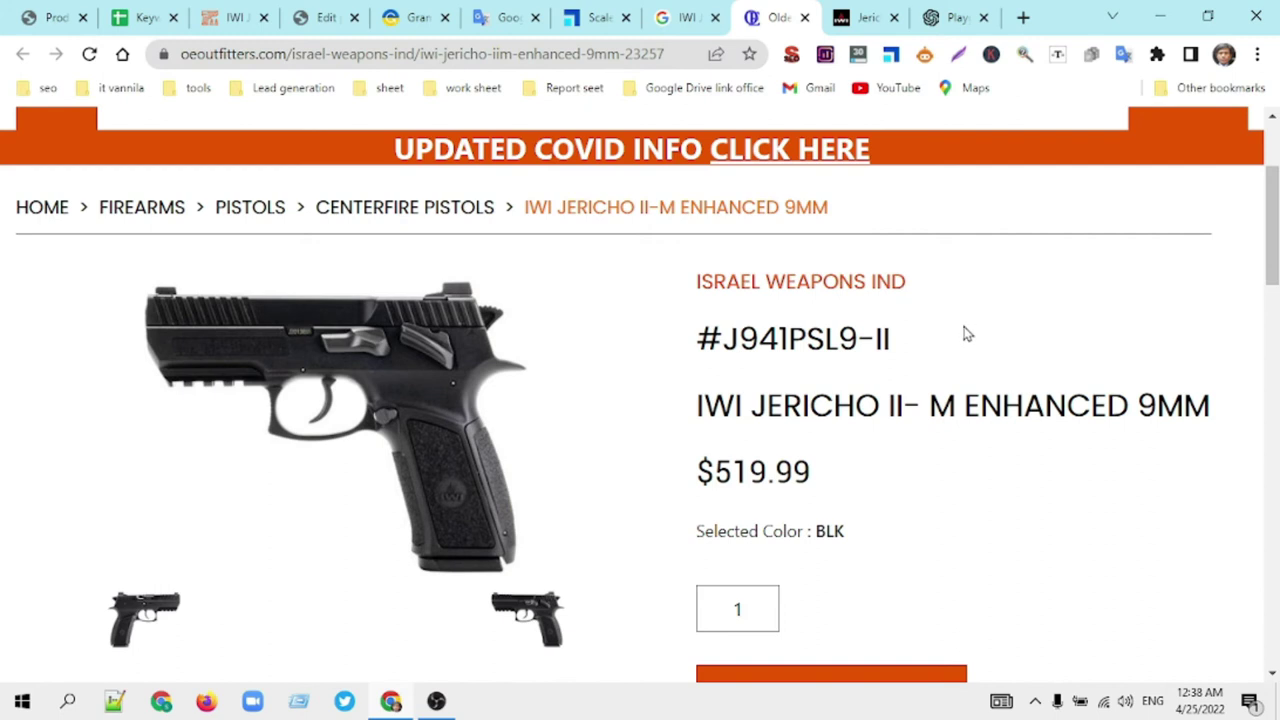
left_click_drag(887, 338, 728, 342)
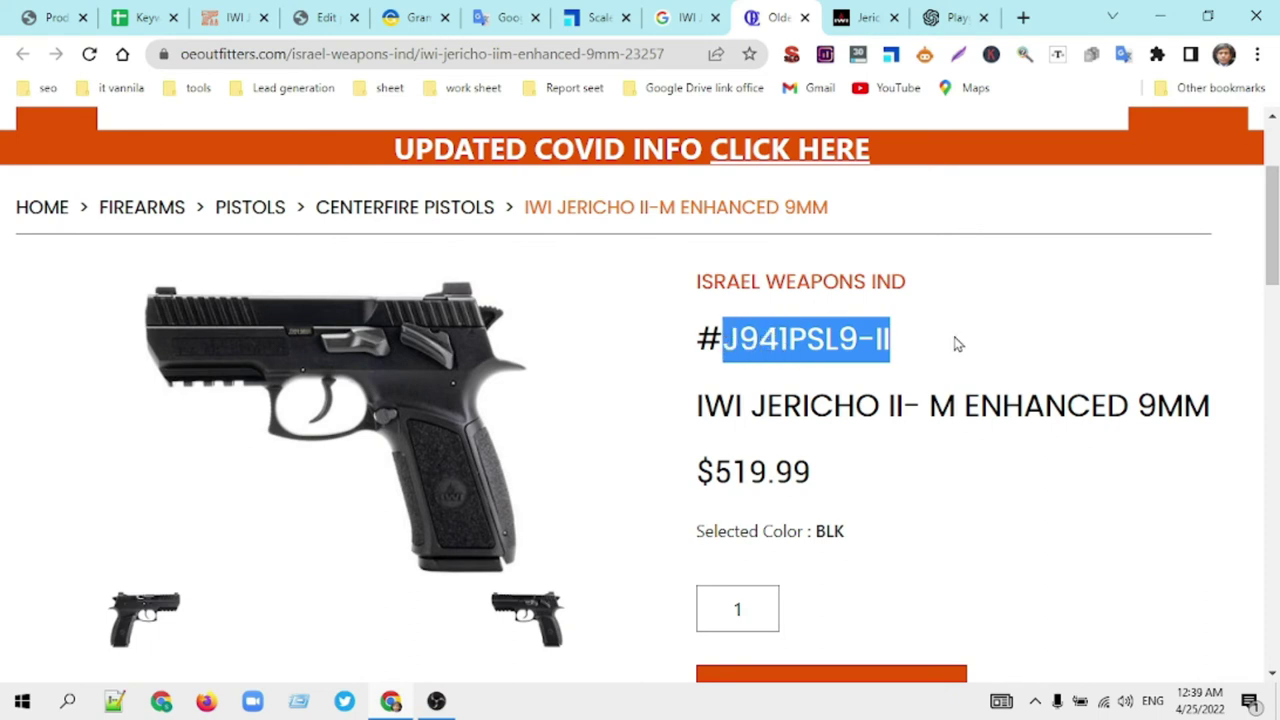
scroll(958, 344, "down", 3)
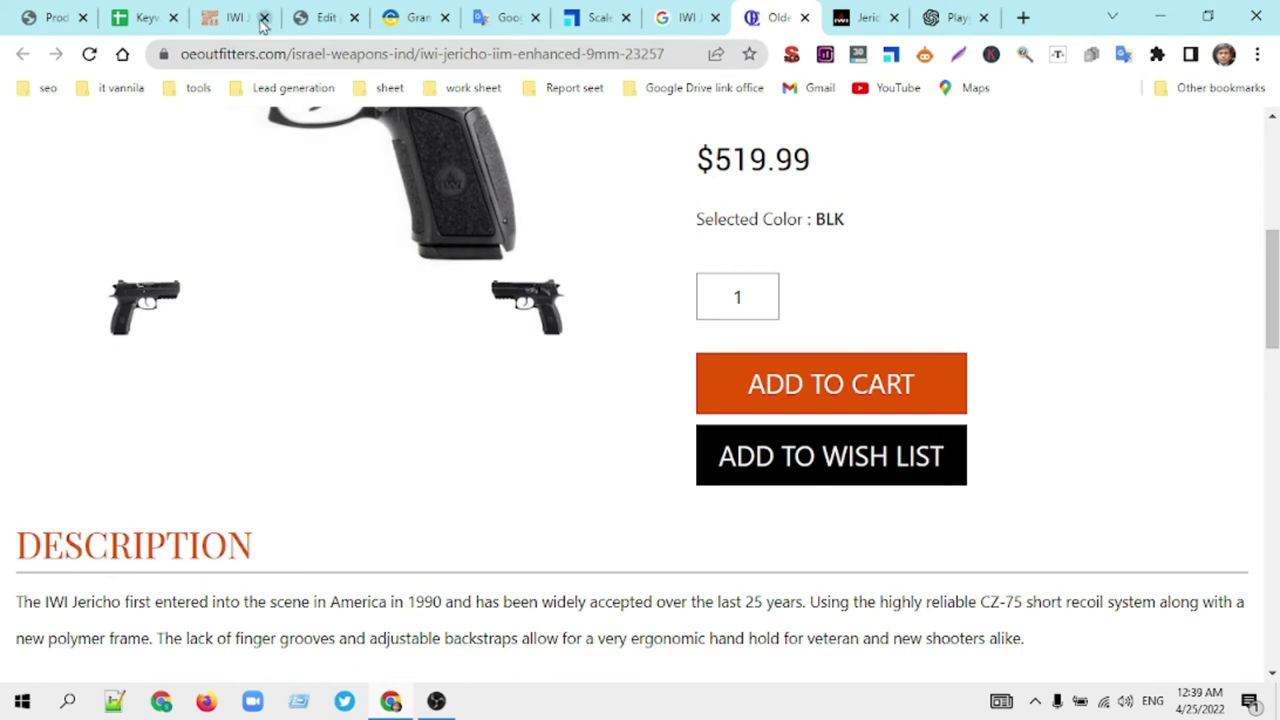
left_click(532, 54)
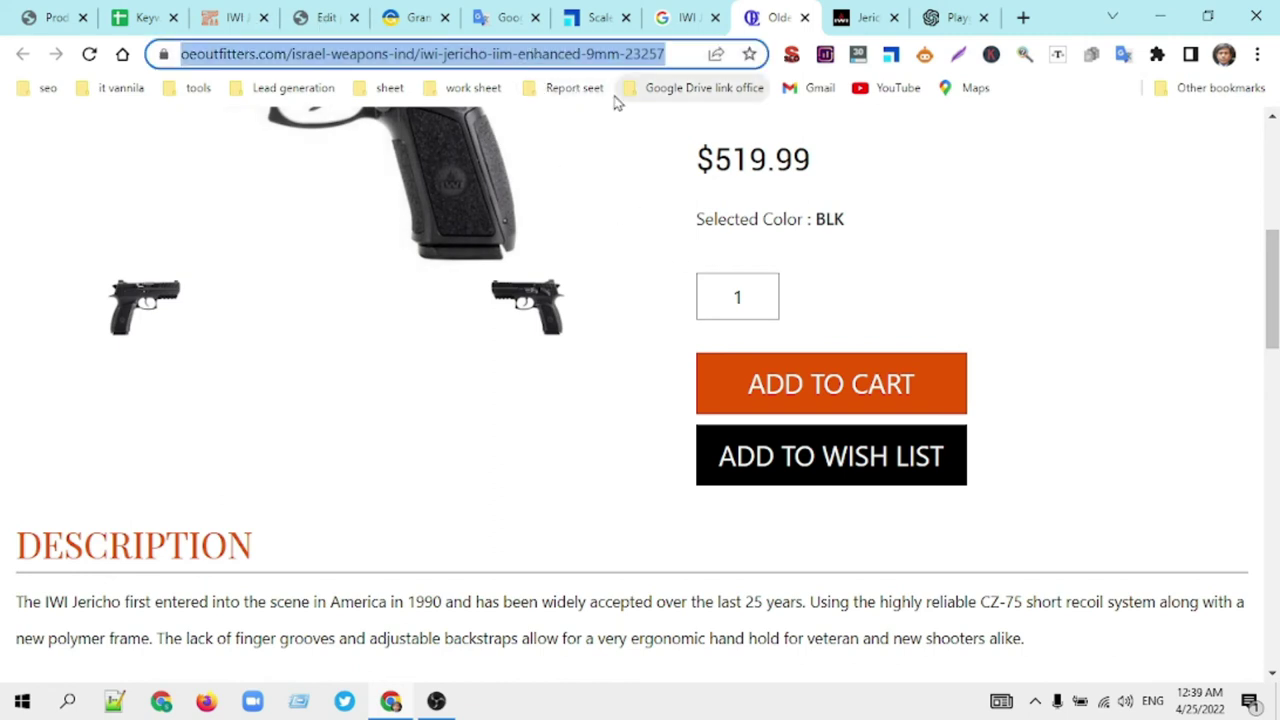
Step: Link the model text "J941PSL9-II Jericho II-M" under Technical Specs to the copied oeoutfitters.com page, set to open in a new tab
left_click(334, 15)
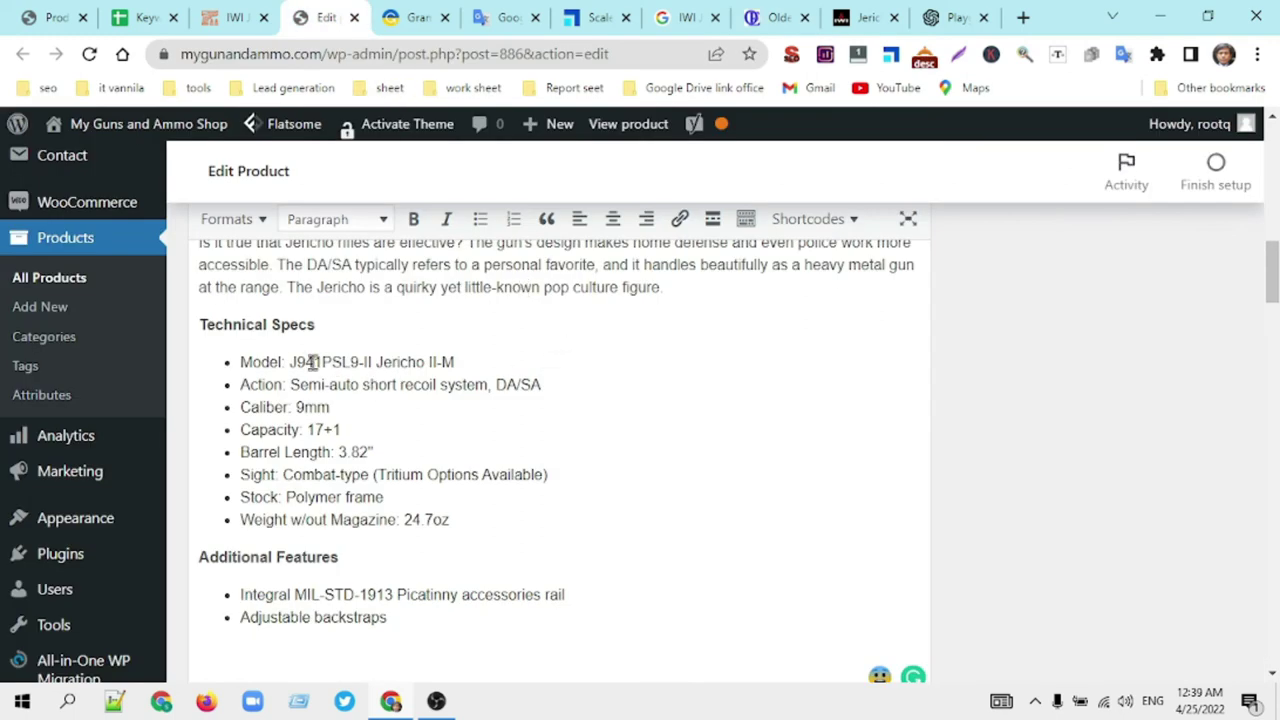
left_click_drag(290, 362, 460, 366)
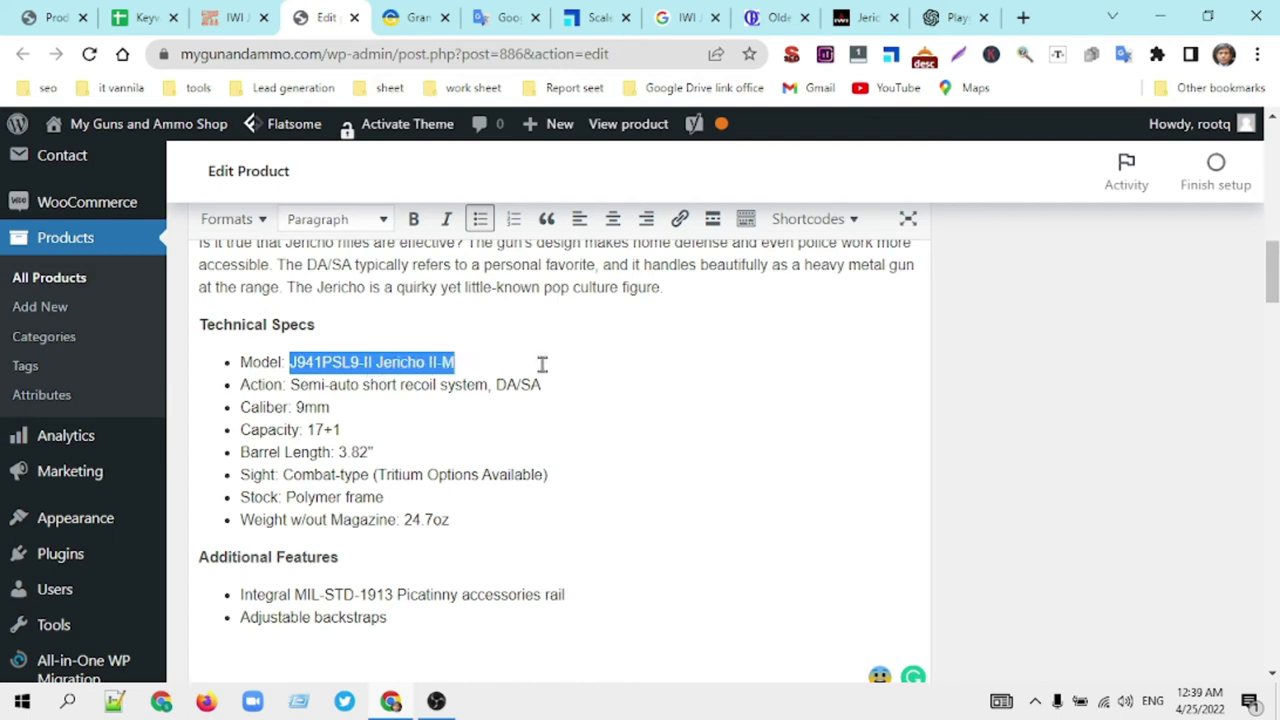
left_click(680, 218)
key("ctrl+v")
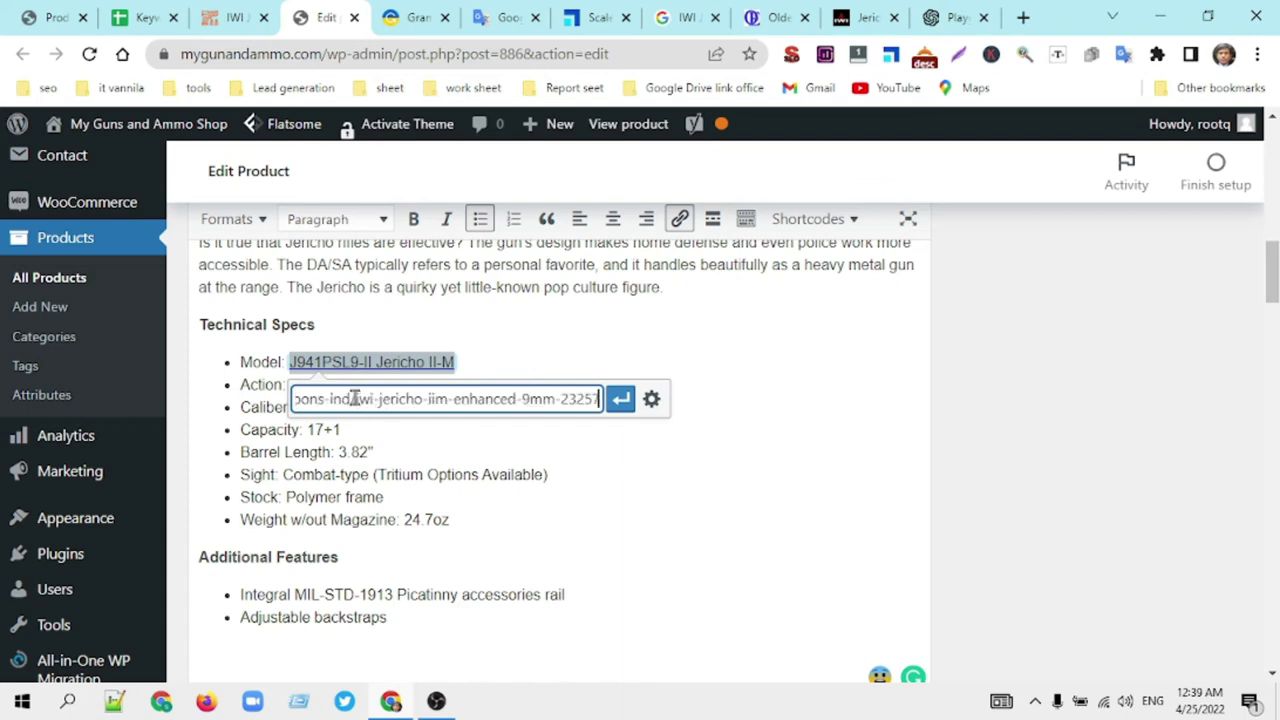
left_click(651, 398)
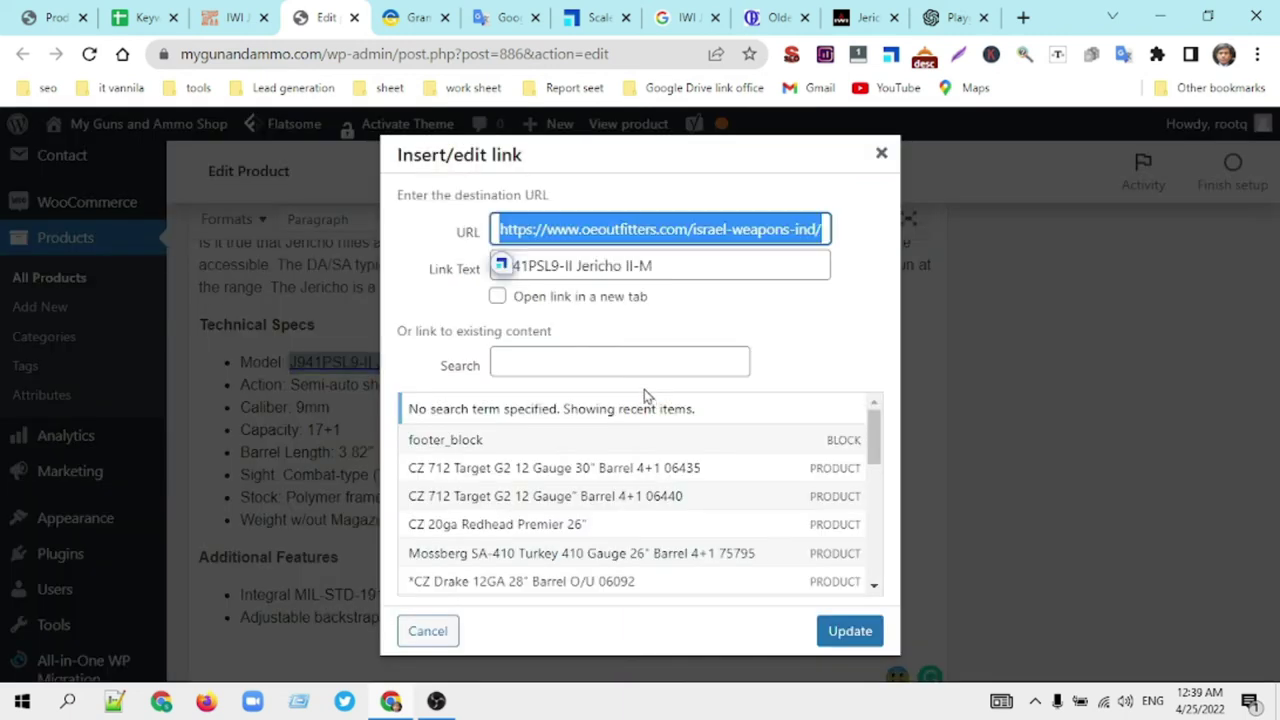
left_click(497, 296)
left_click(848, 631)
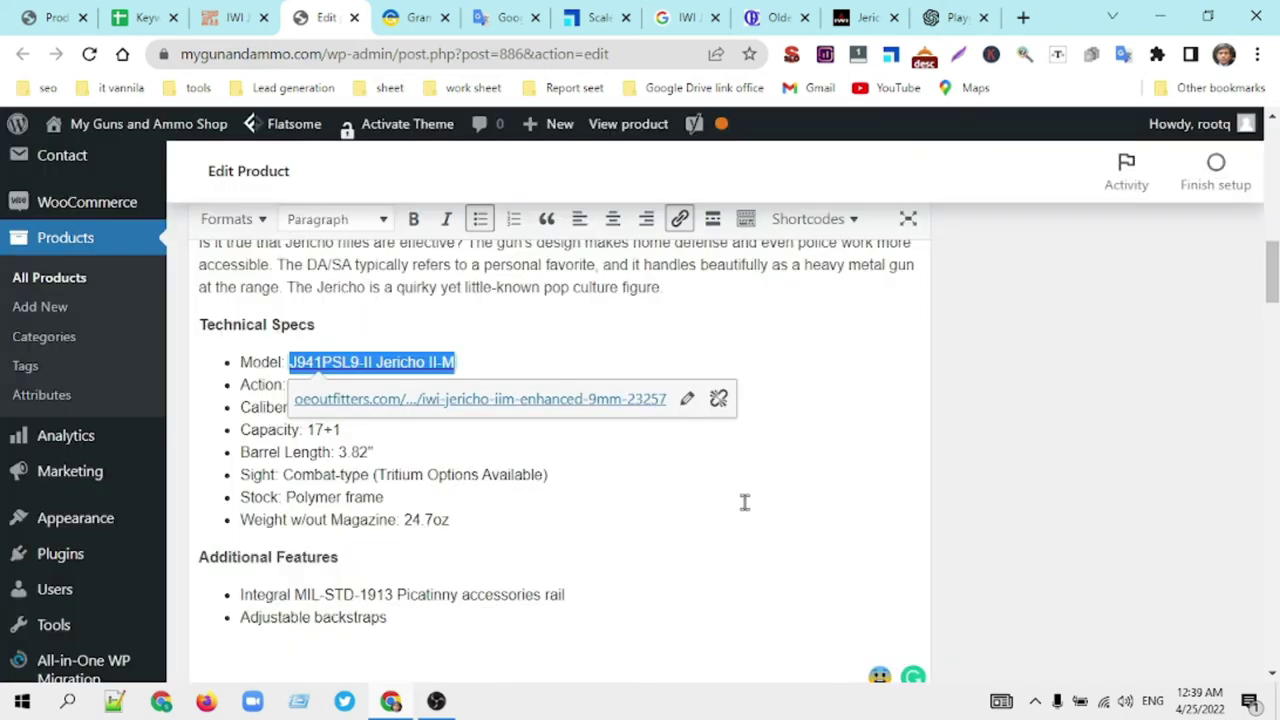
left_click(610, 310)
Step: Review the Yoast SEO analysis for the outbound links result, the remaining problems, and the keyphrase distribution improvement
scroll(551, 491, "down", 8)
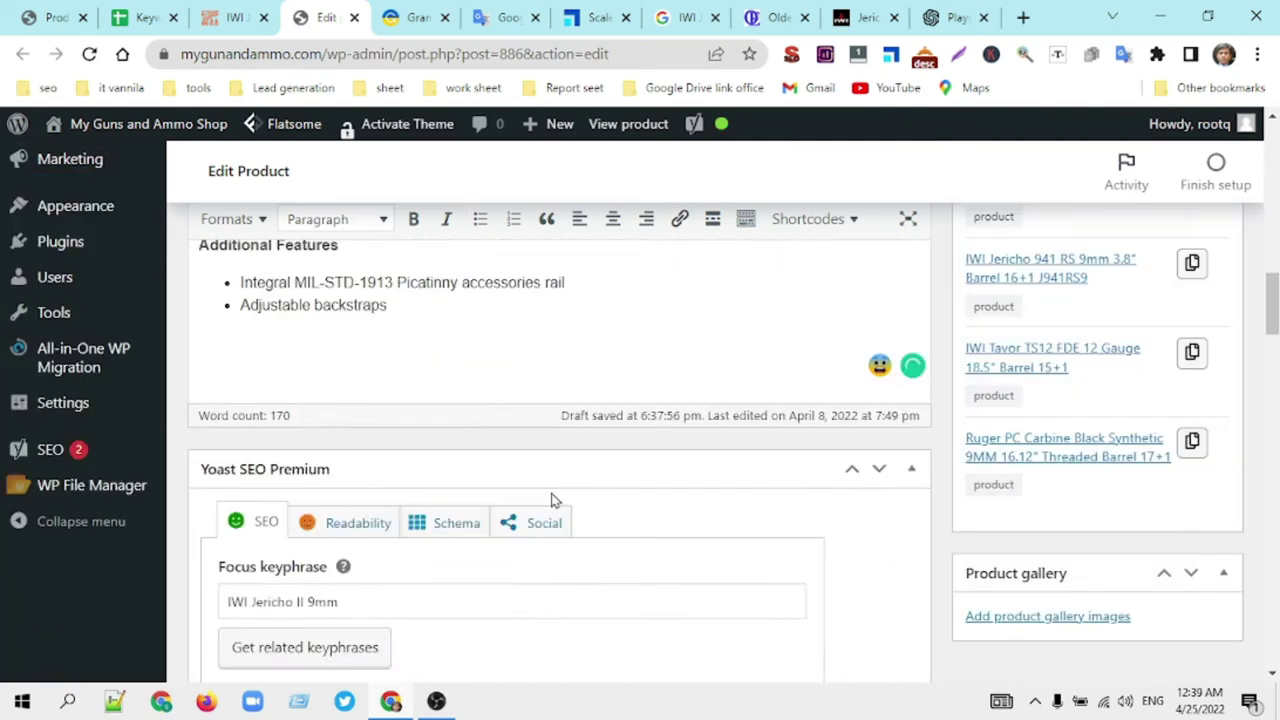
scroll(551, 491, "up", 2)
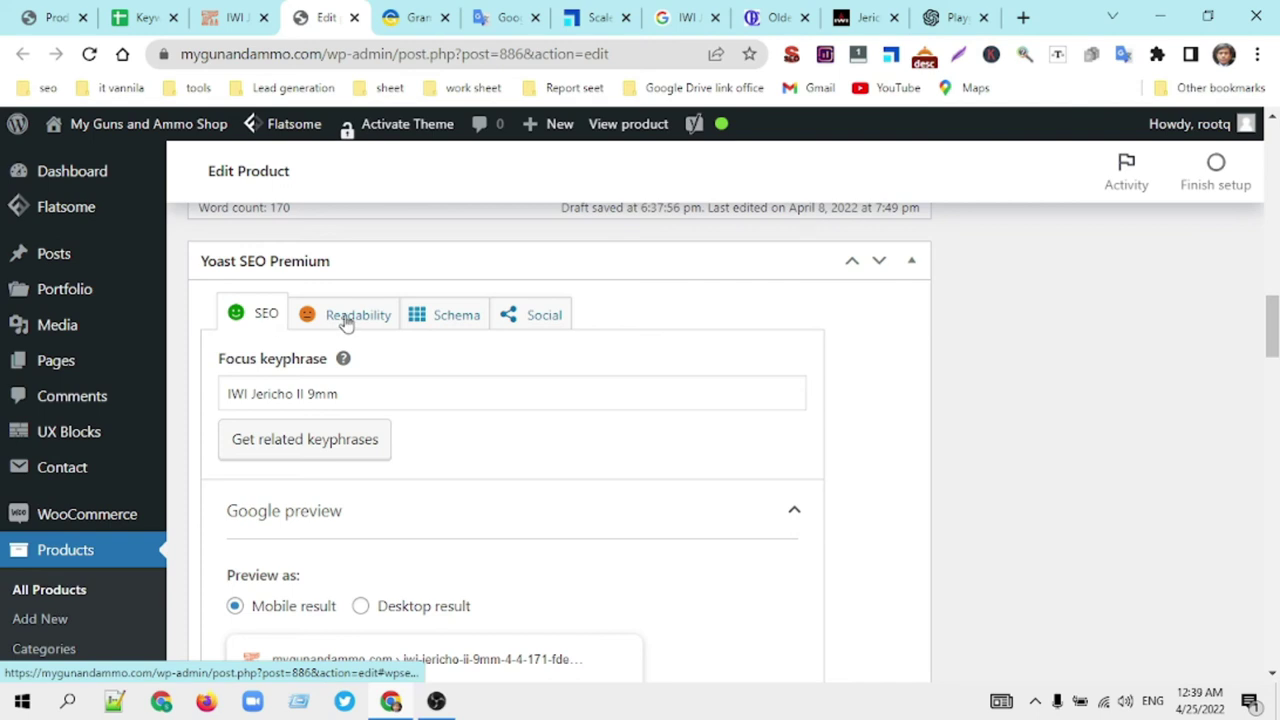
scroll(418, 392, "down", 10)
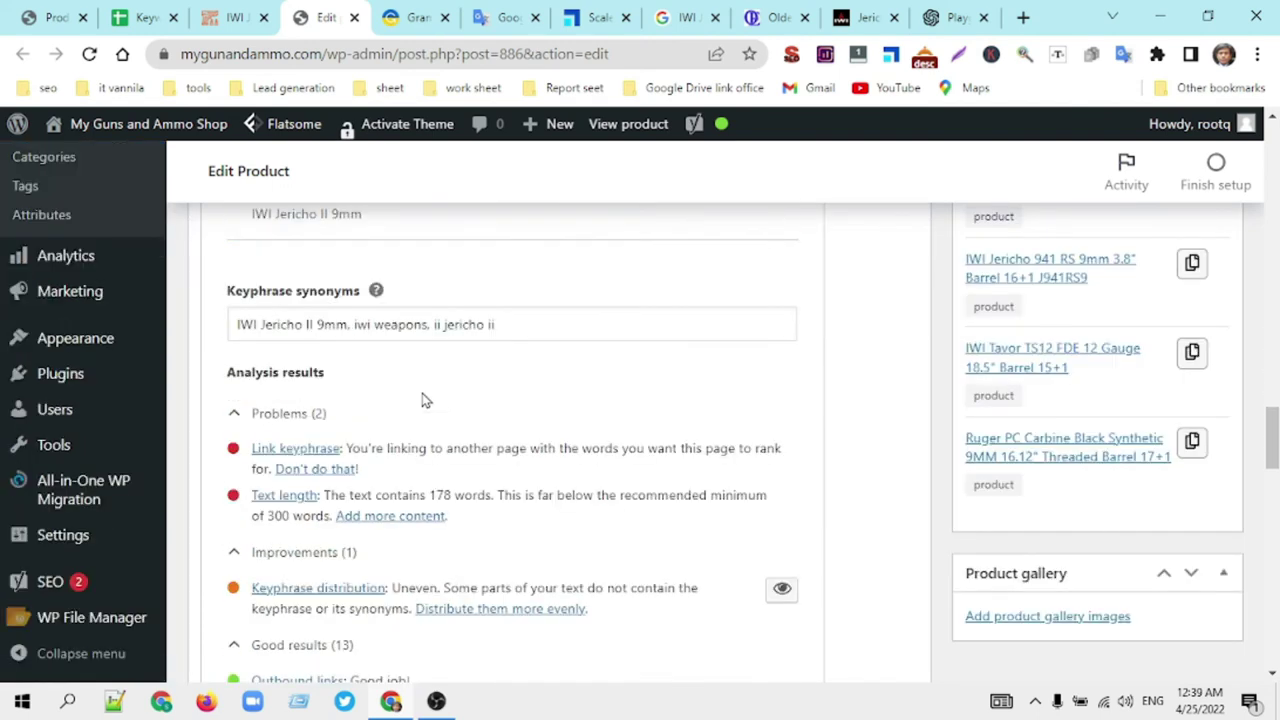
scroll(422, 400, "down", 1)
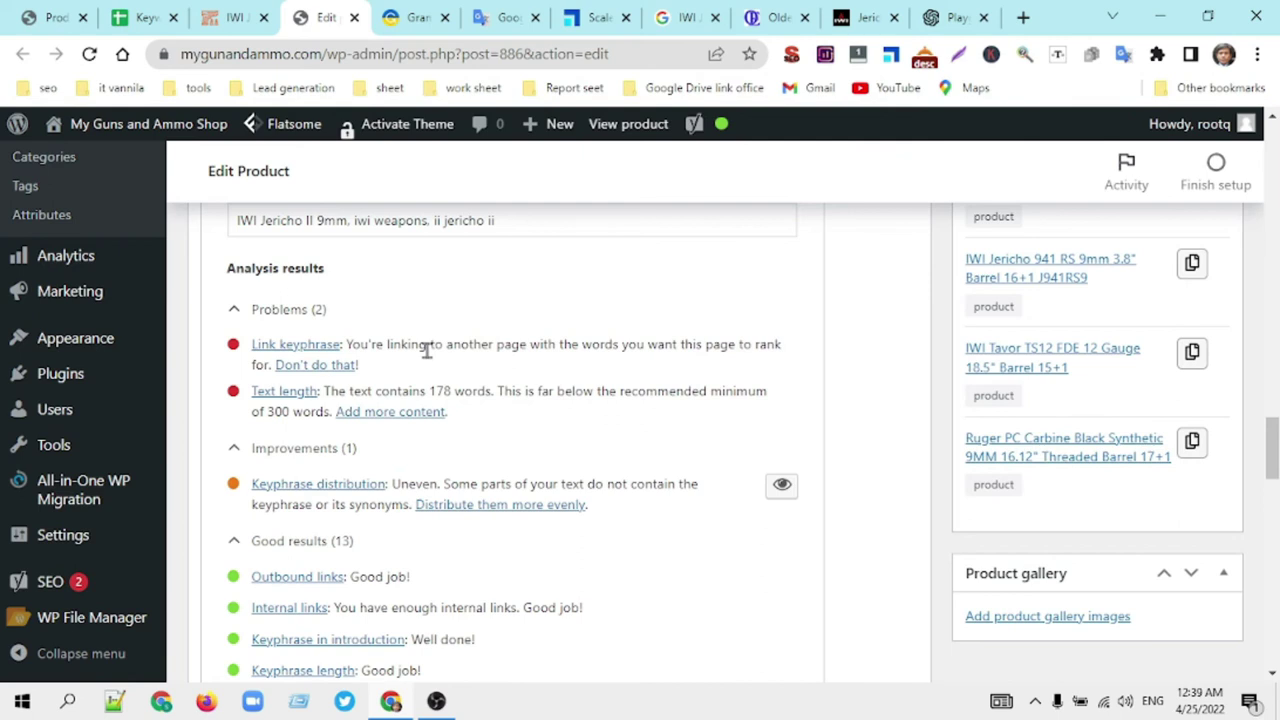
scroll(428, 352, "up", 1)
scroll(430, 355, "down", 2)
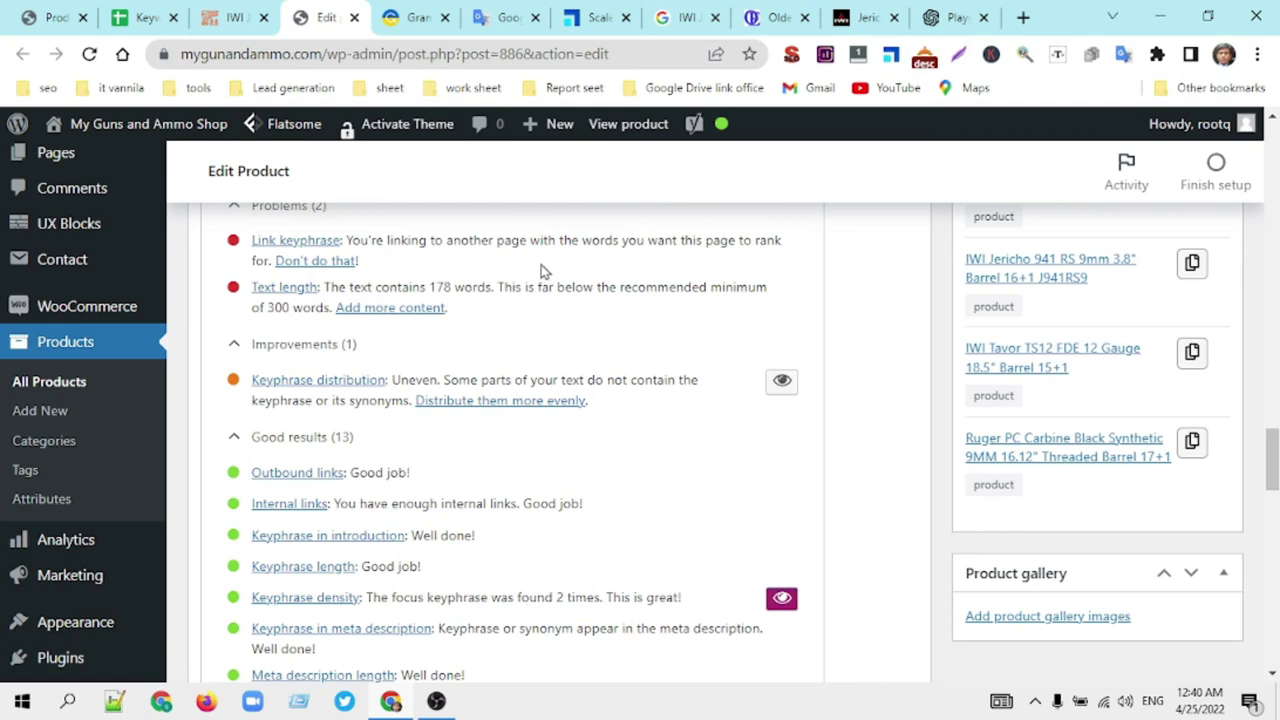
scroll(543, 272, "up", 8)
scroll(548, 278, "up", 10)
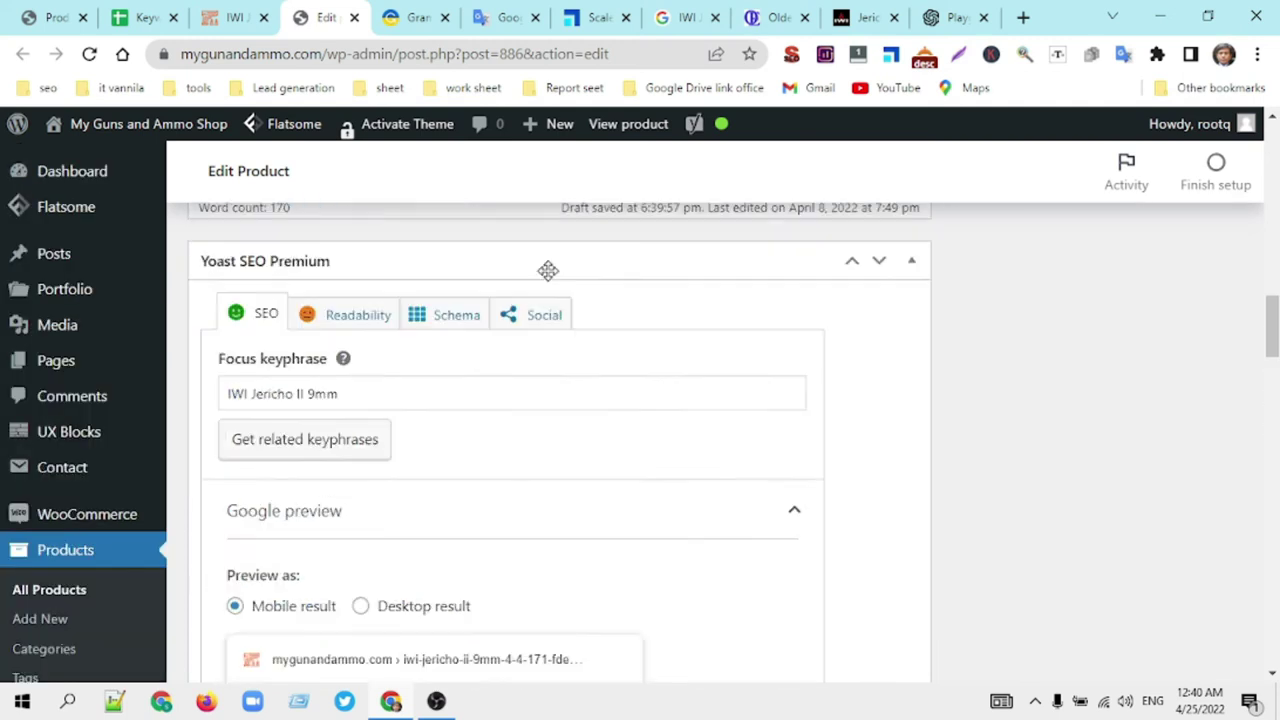
Step: Remove the link from the model text "J941PSL9-II Jericho II-M" under Technical Specs
scroll(497, 317, "up", 1)
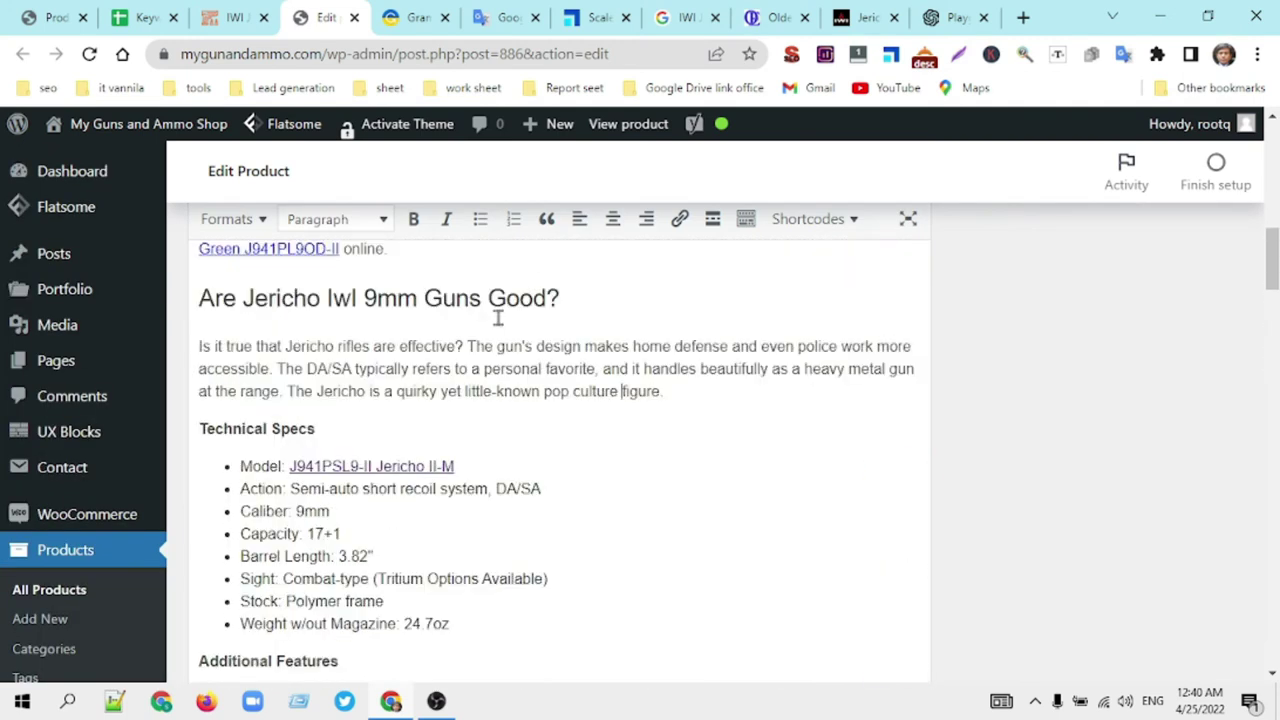
scroll(420, 430, "down", 2)
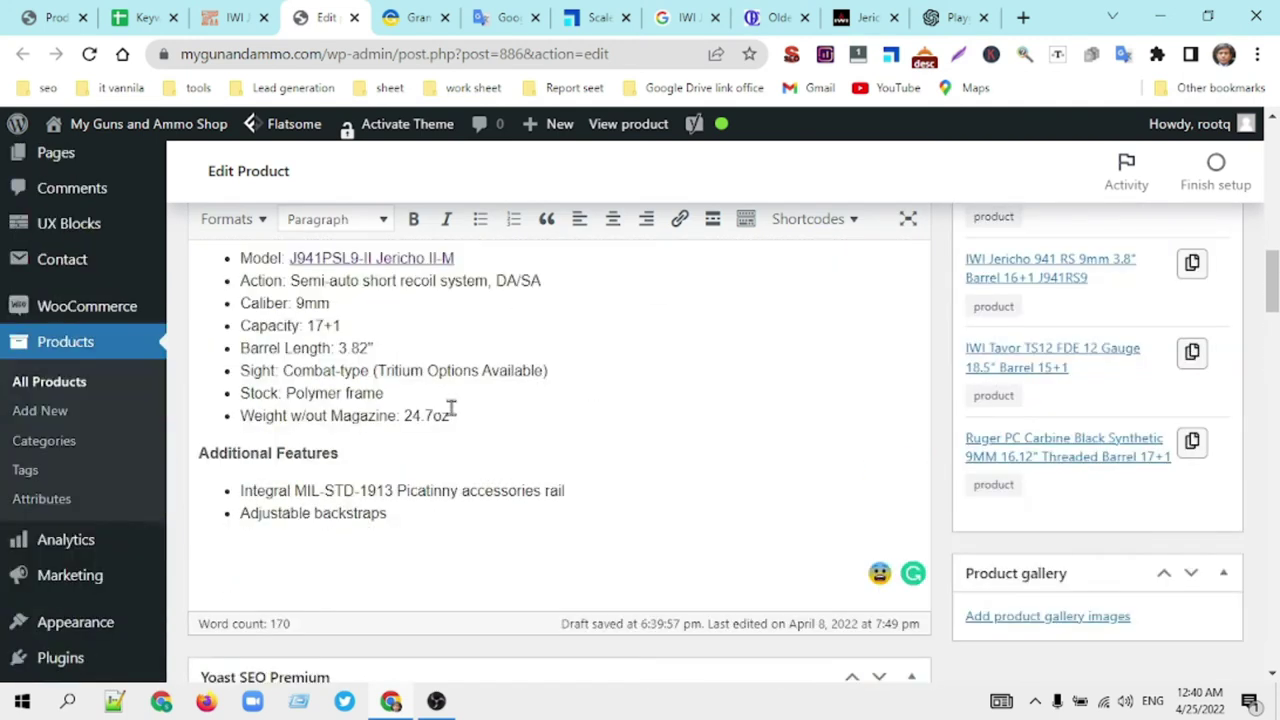
left_click(390, 258)
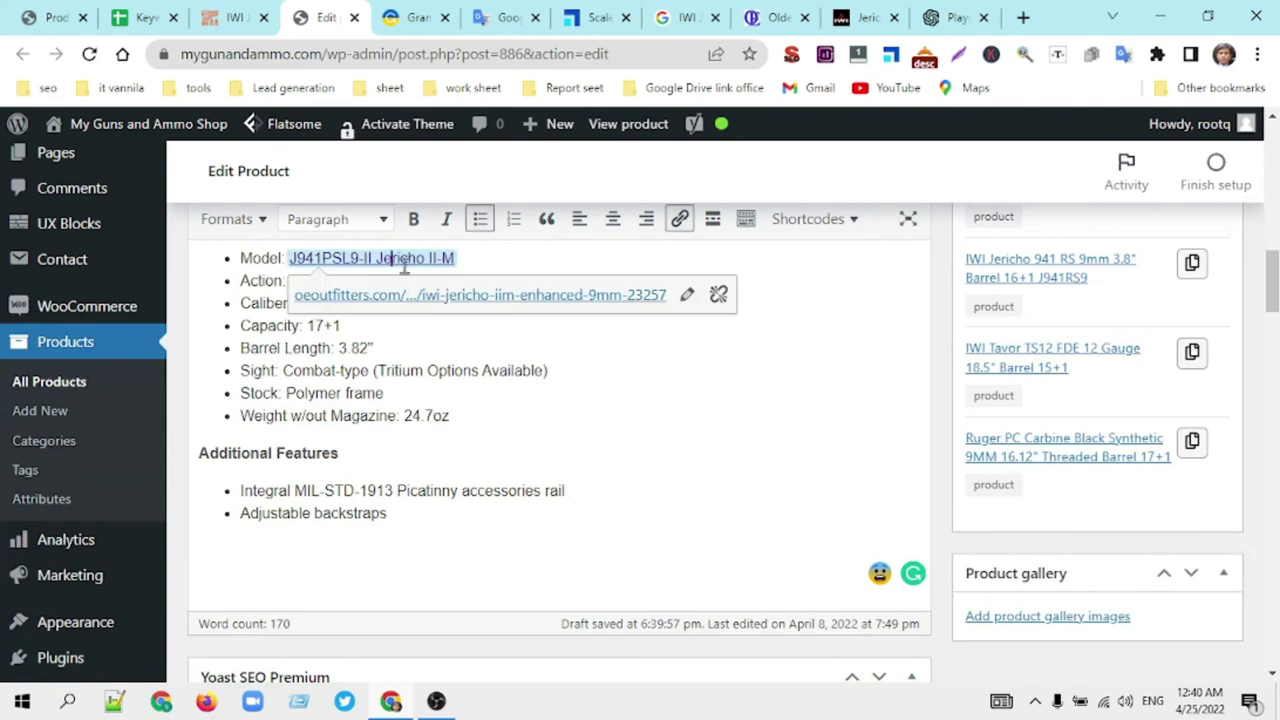
left_click(719, 295)
scroll(580, 326, "up", 3)
scroll(584, 320, "down", 1)
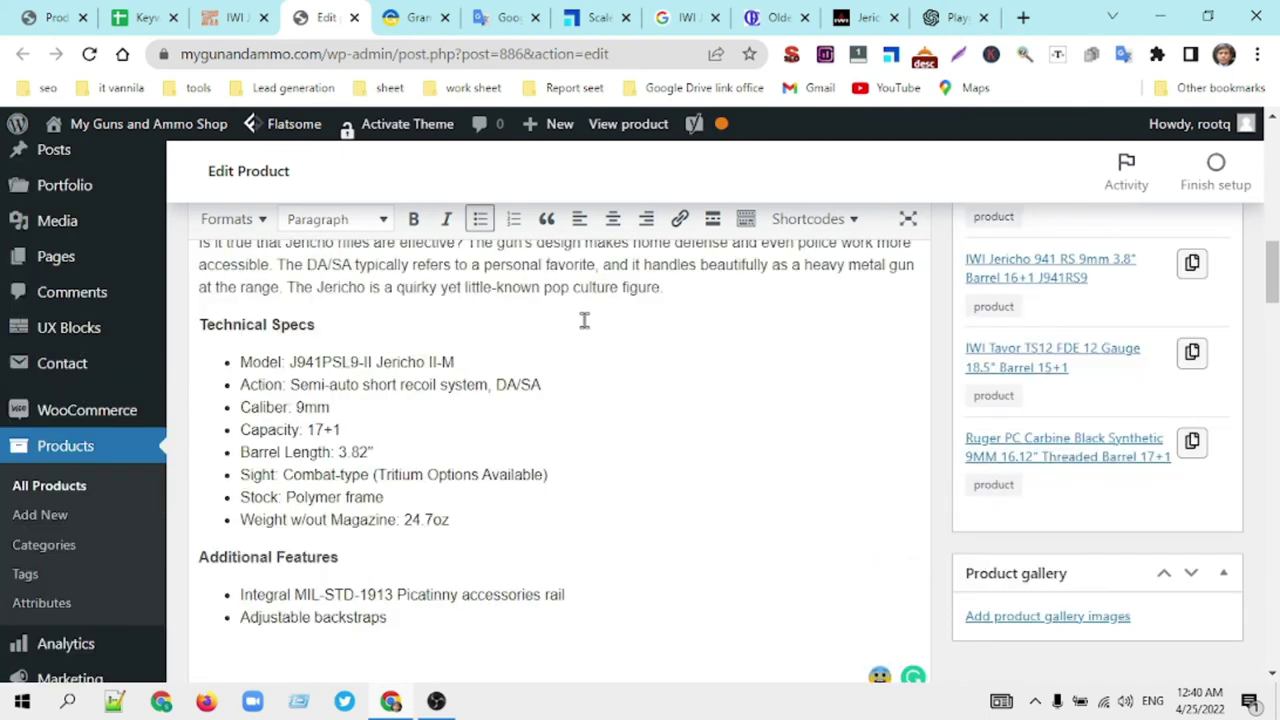
scroll(438, 340, "down", 1)
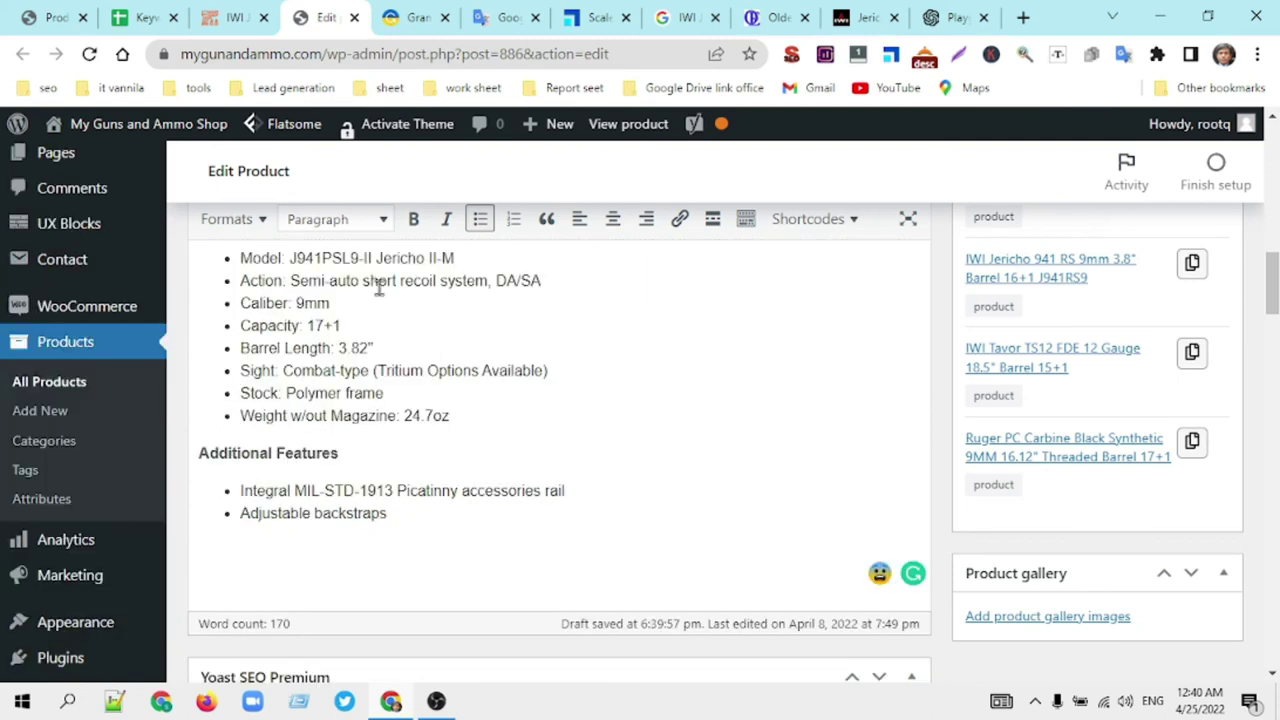
Step: Link only "Jericho II-M" in the Model line to the copied oeoutfitters.com page, set to open in a new tab
left_click_drag(375, 260, 279, 262)
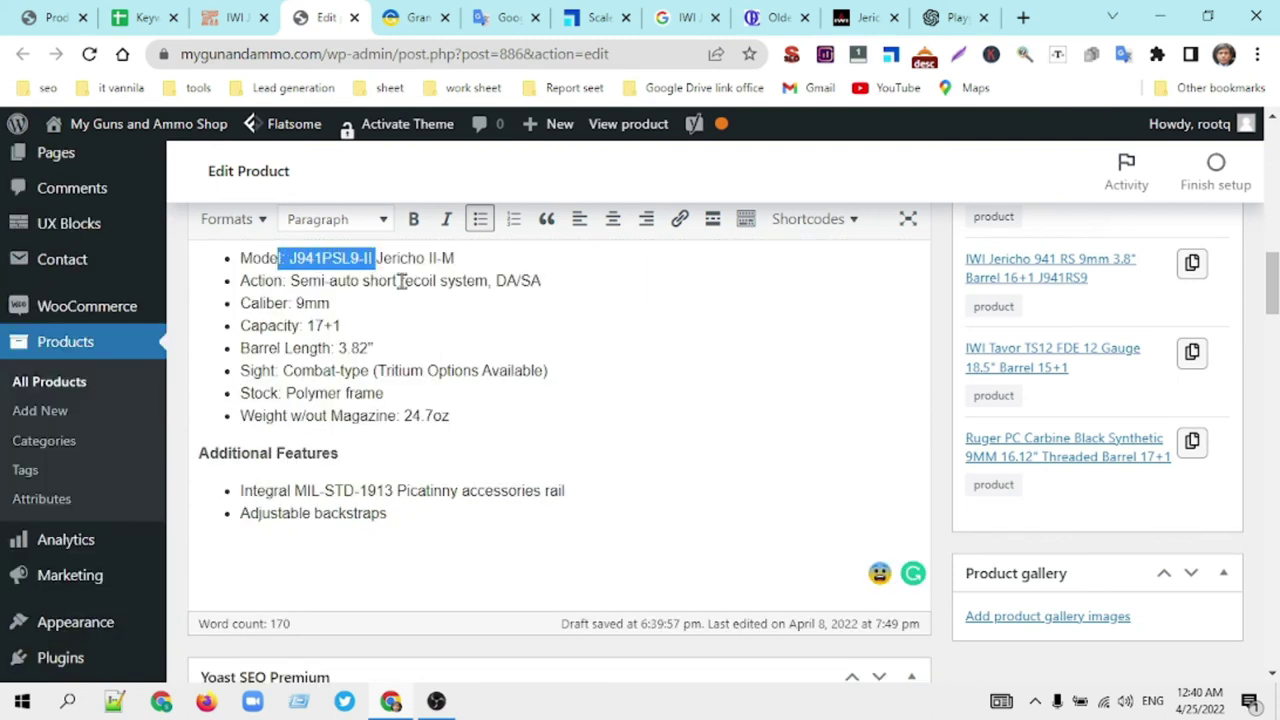
left_click(379, 260)
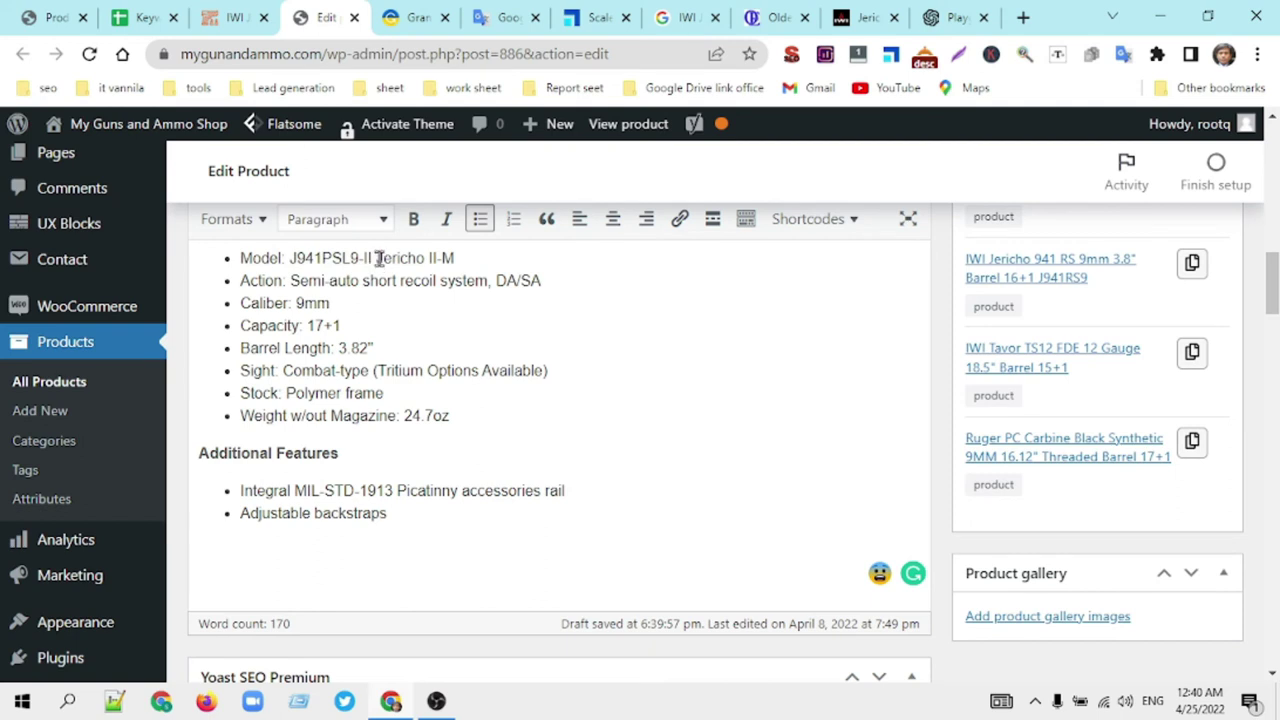
left_click_drag(379, 260, 472, 258)
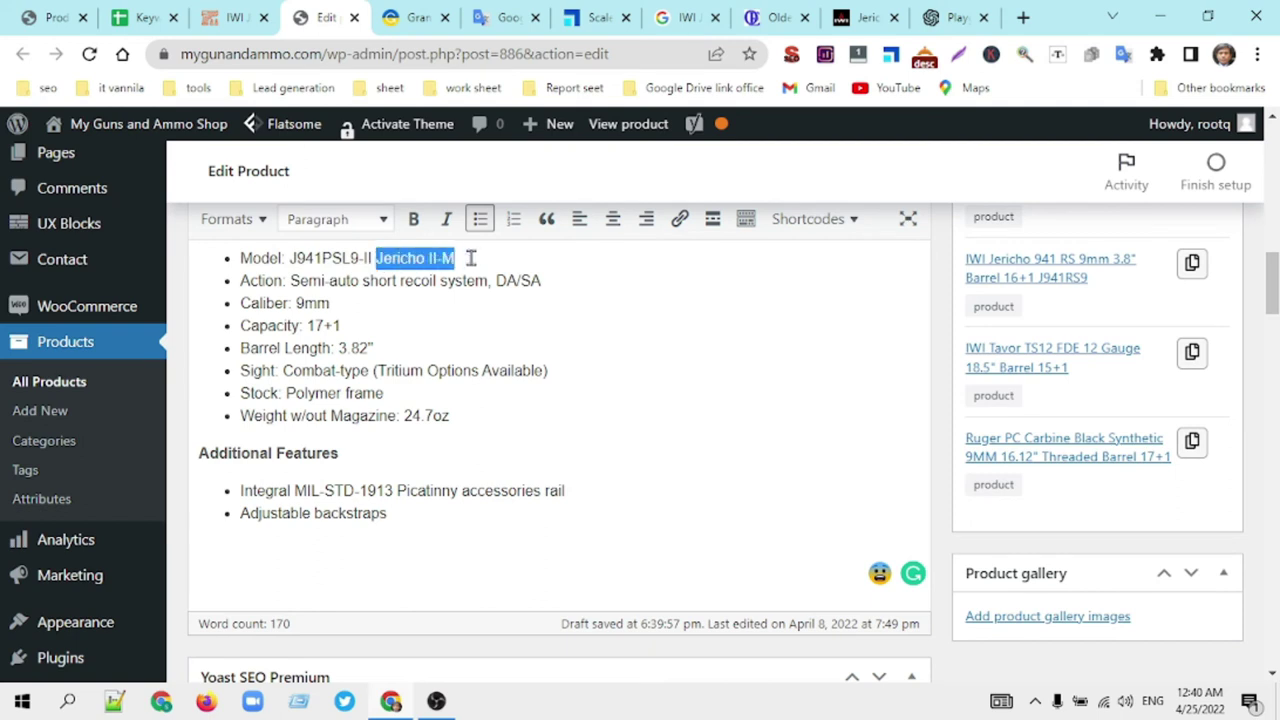
left_click(679, 222)
key("ctrl+v")
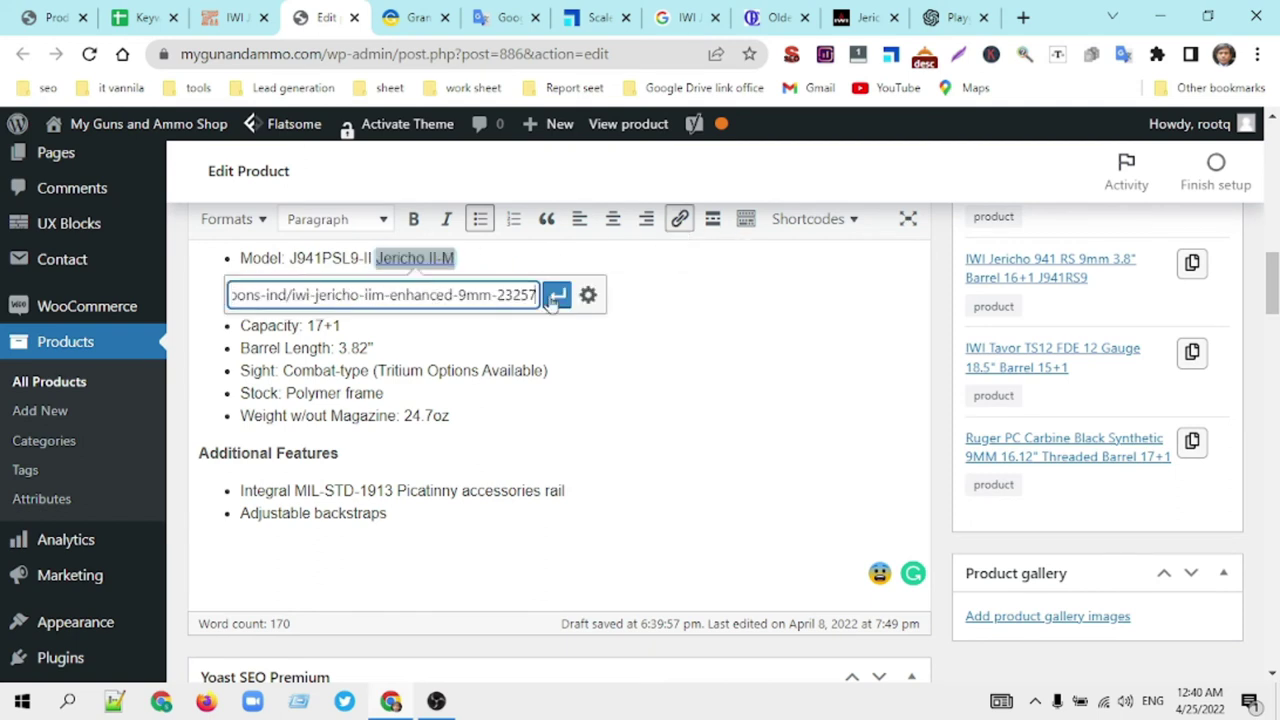
left_click(588, 295)
left_click(497, 296)
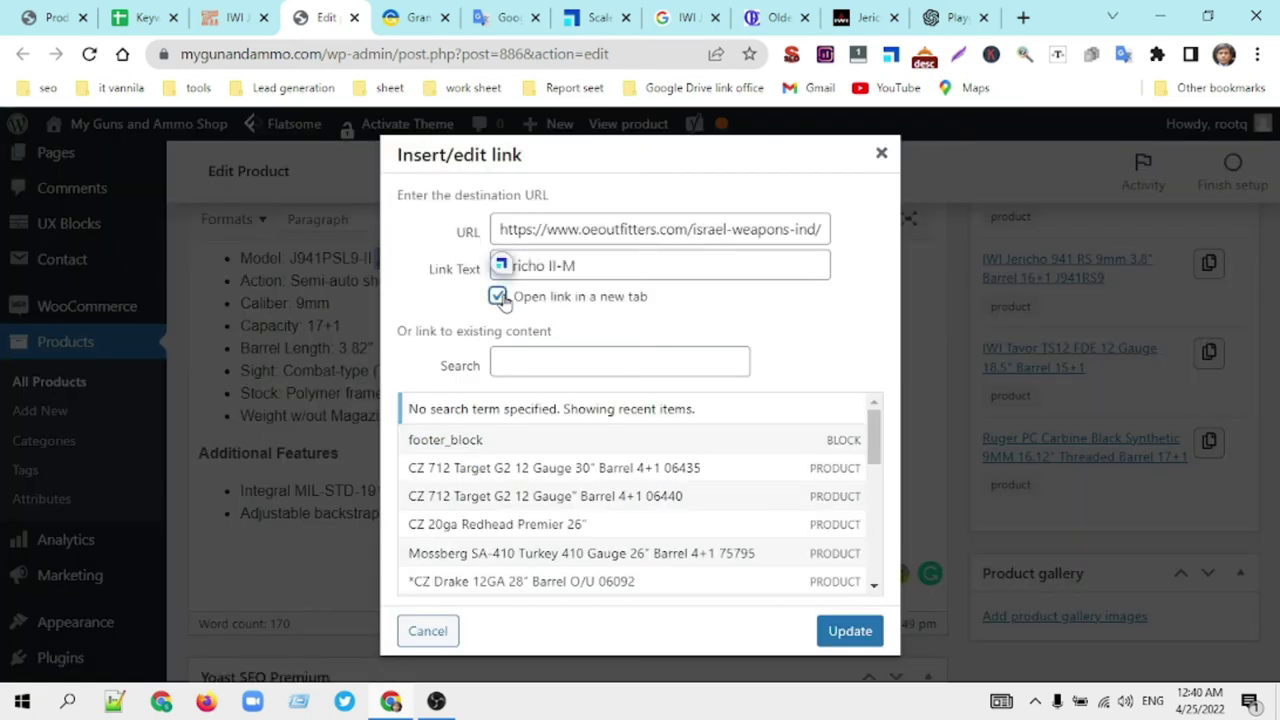
left_click(849, 630)
Step: Check the Yoast SEO problems and remove the link from "Jericho II-M" in the Model line
scroll(518, 348, "down", 2)
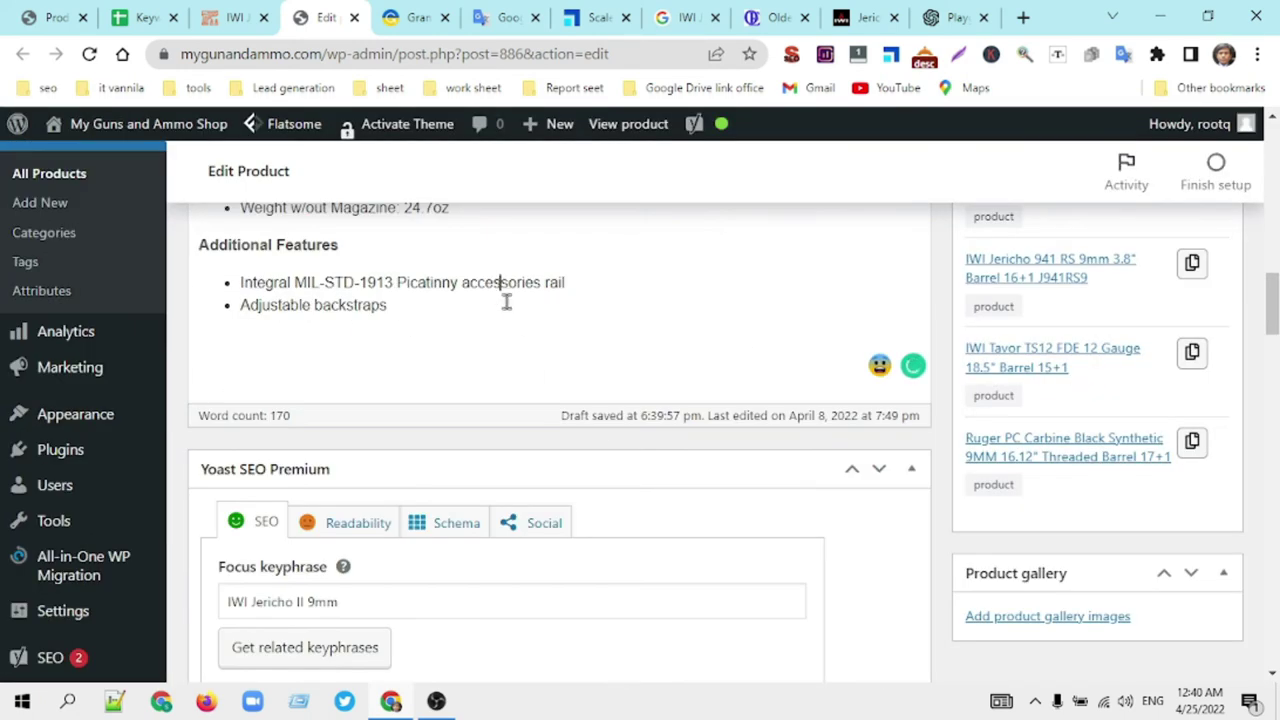
scroll(534, 318, "down", 10)
scroll(534, 318, "down", 3)
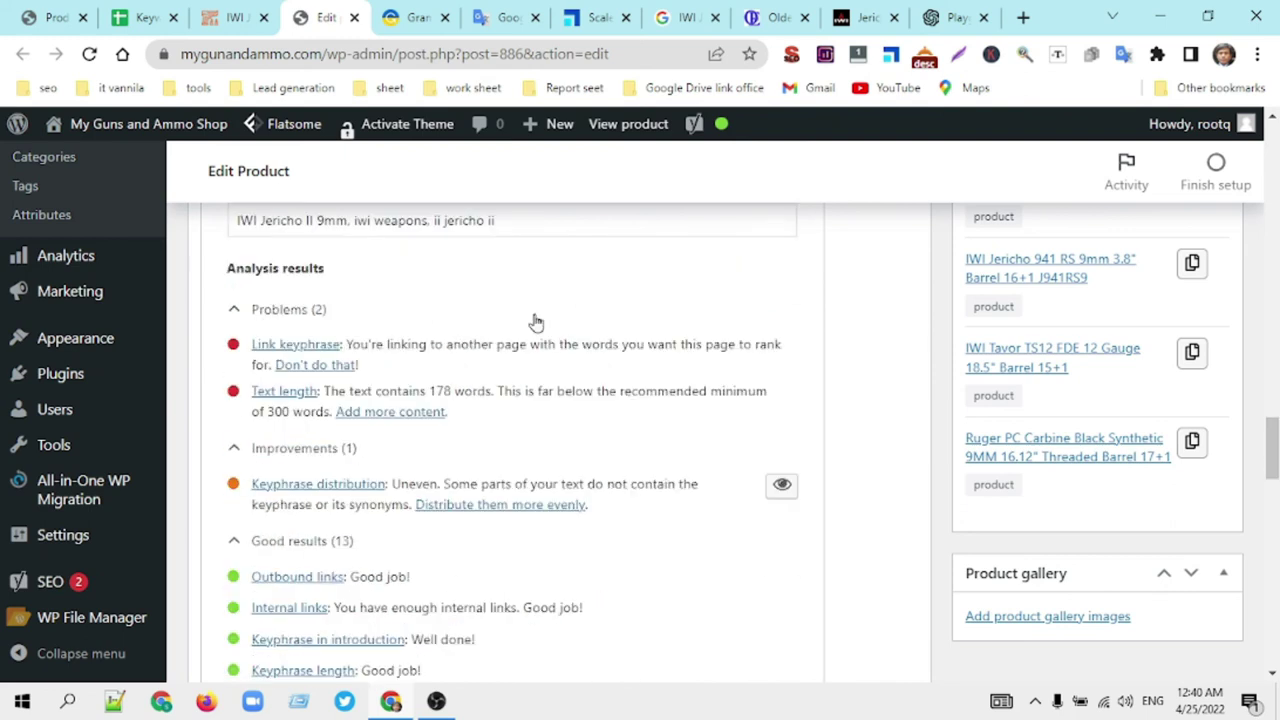
scroll(346, 337, "up", 4)
scroll(512, 341, "up", 3)
scroll(512, 341, "down", 3)
scroll(512, 341, "up", 15)
scroll(512, 334, "up", 1)
scroll(512, 334, "down", 2)
scroll(514, 334, "up", 2)
left_click(407, 362)
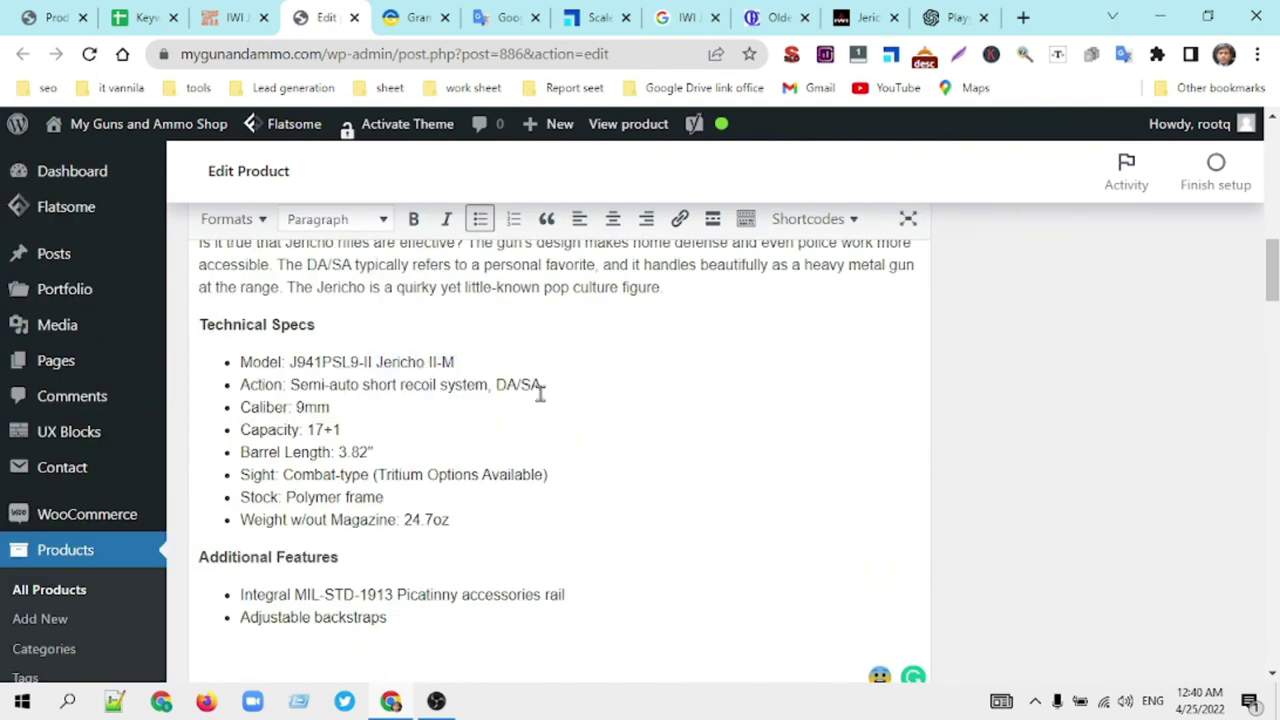
Step: Link "Jericho" in the last sentence of the "Are Jericho Iwl 9mm Guns Good?" paragraph to the copied oeoutfitters.com page, opening in a new tab
scroll(566, 392, "down", 1)
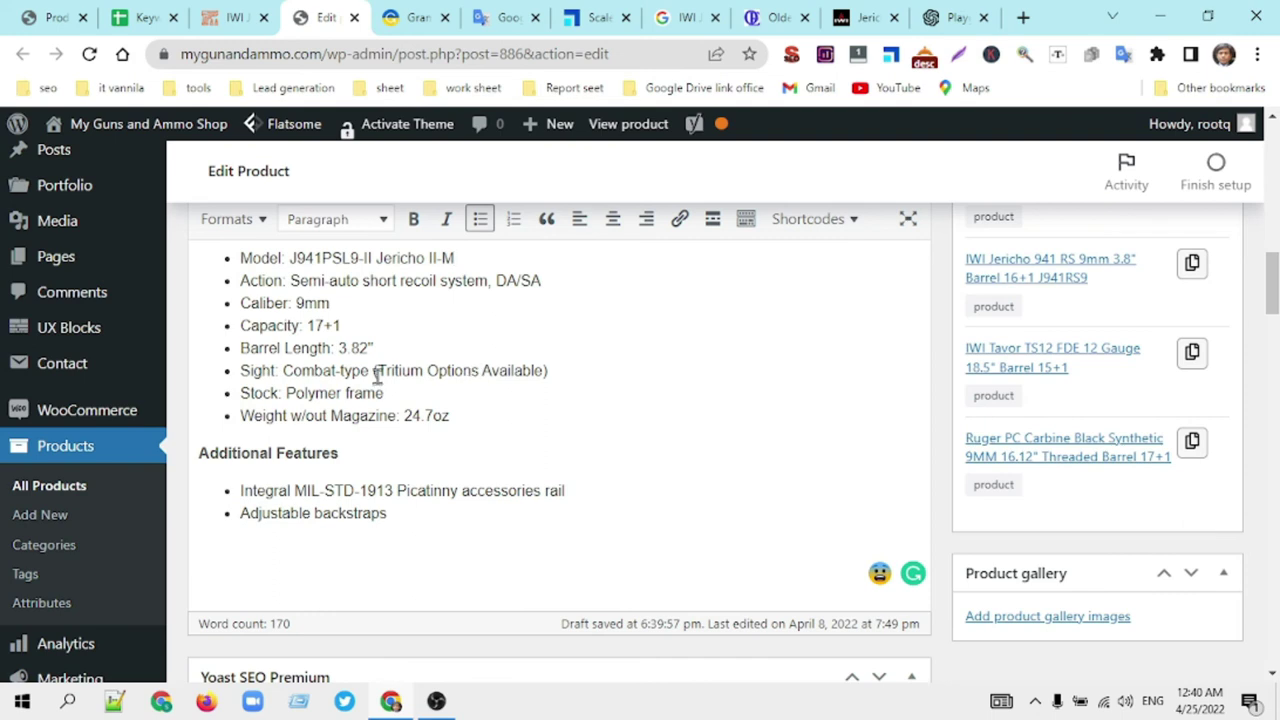
scroll(466, 400, "up", 2)
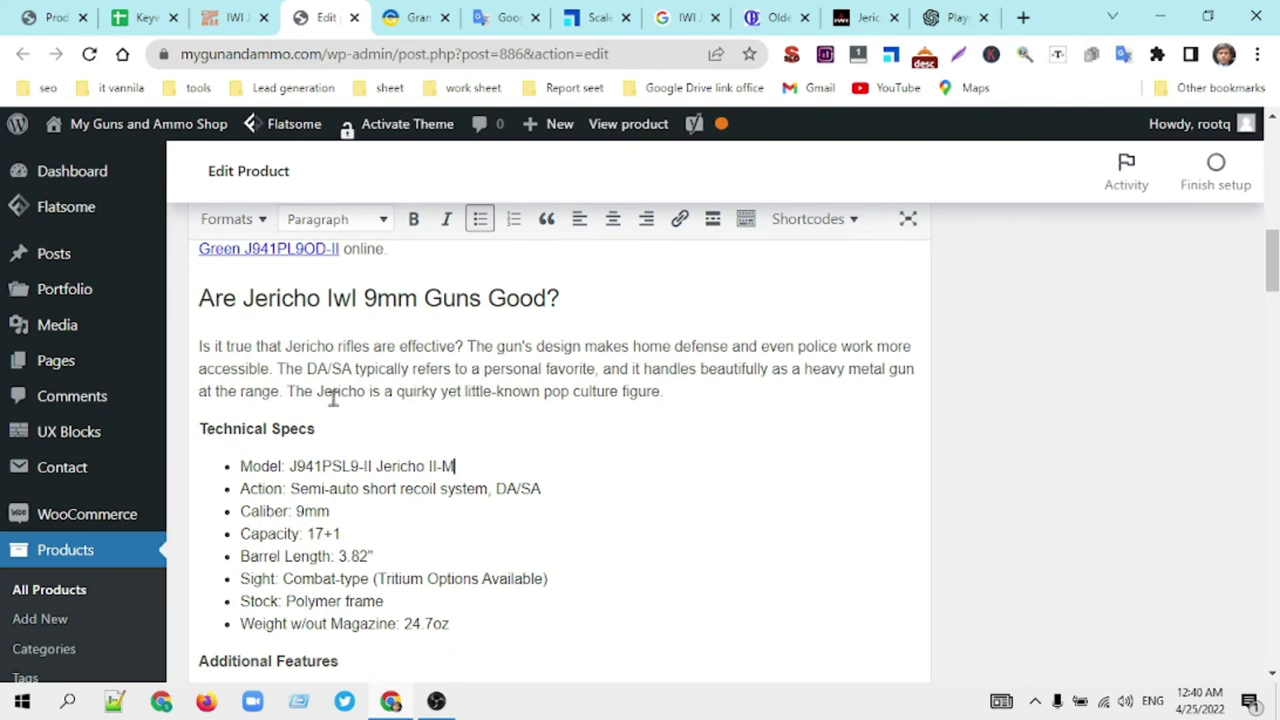
left_click_drag(317, 391, 369, 391)
left_click(680, 220)
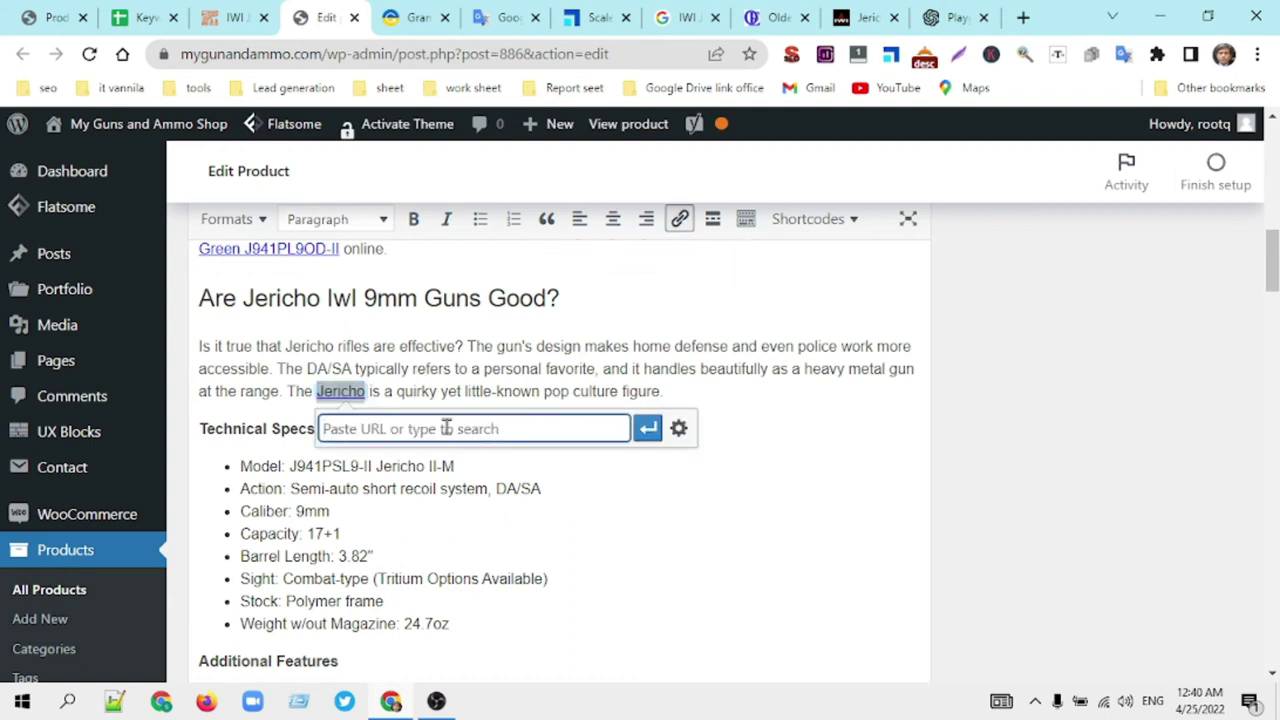
key("ctrl+v")
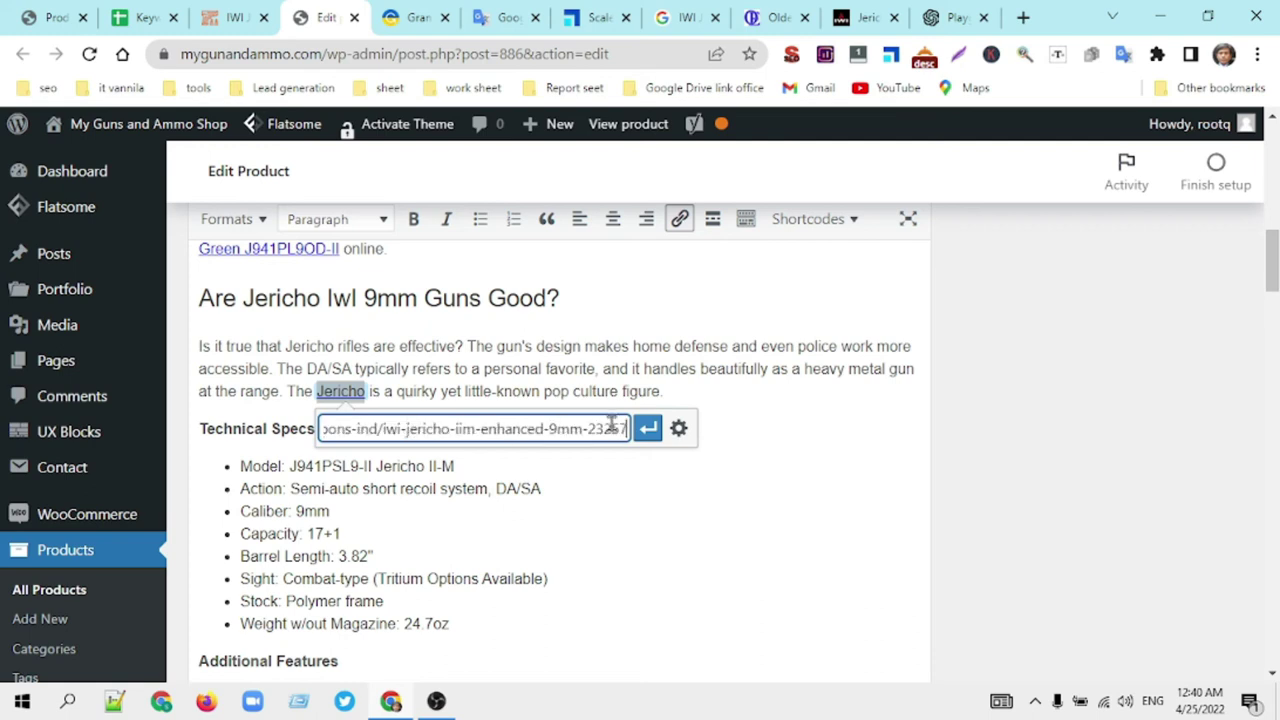
left_click(679, 428)
left_click(497, 296)
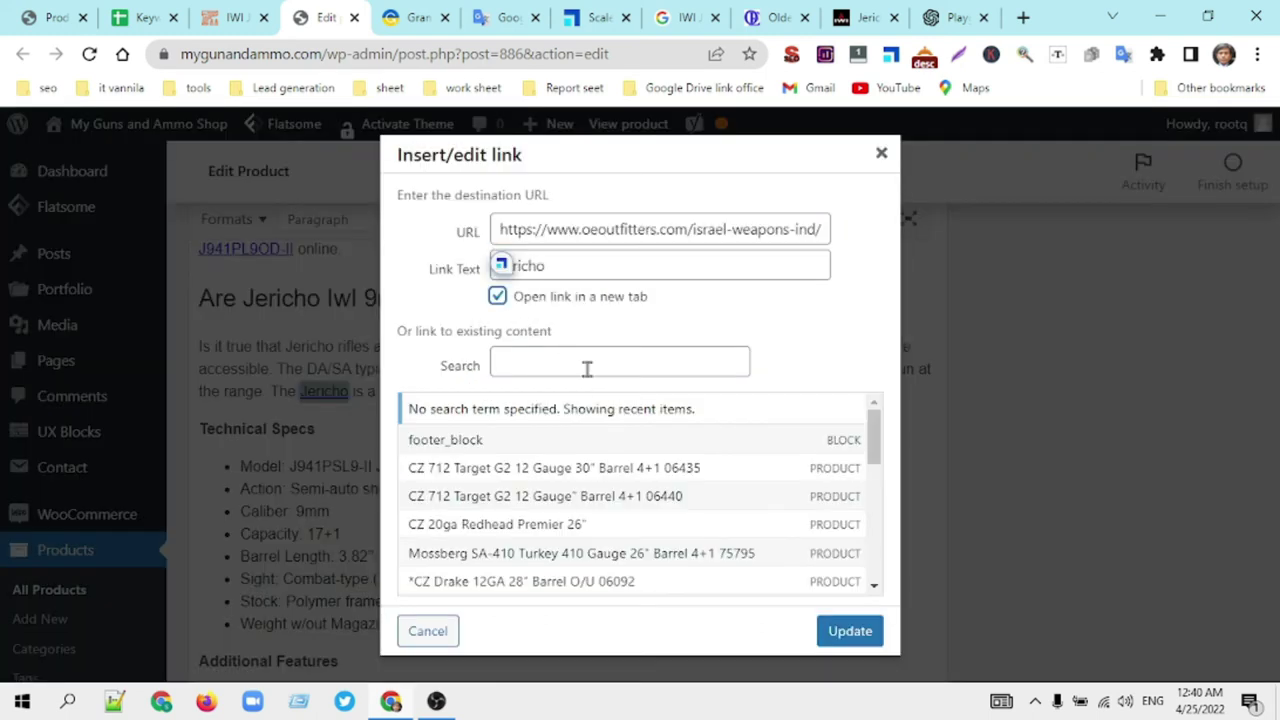
left_click(852, 631)
left_click(440, 494)
Step: Review the Yoast SEO analysis for the remaining problems, including text length, keyphrase distribution and the link results
scroll(480, 517, "down", 20)
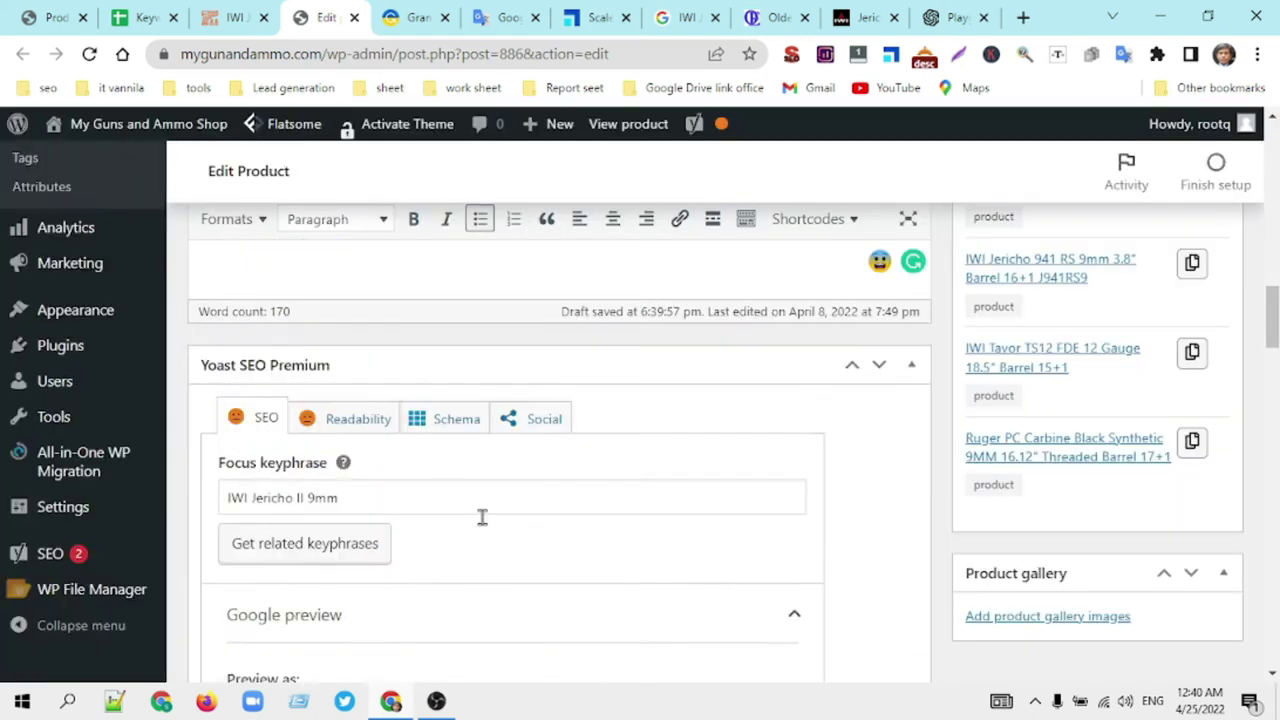
scroll(494, 524, "down", 5)
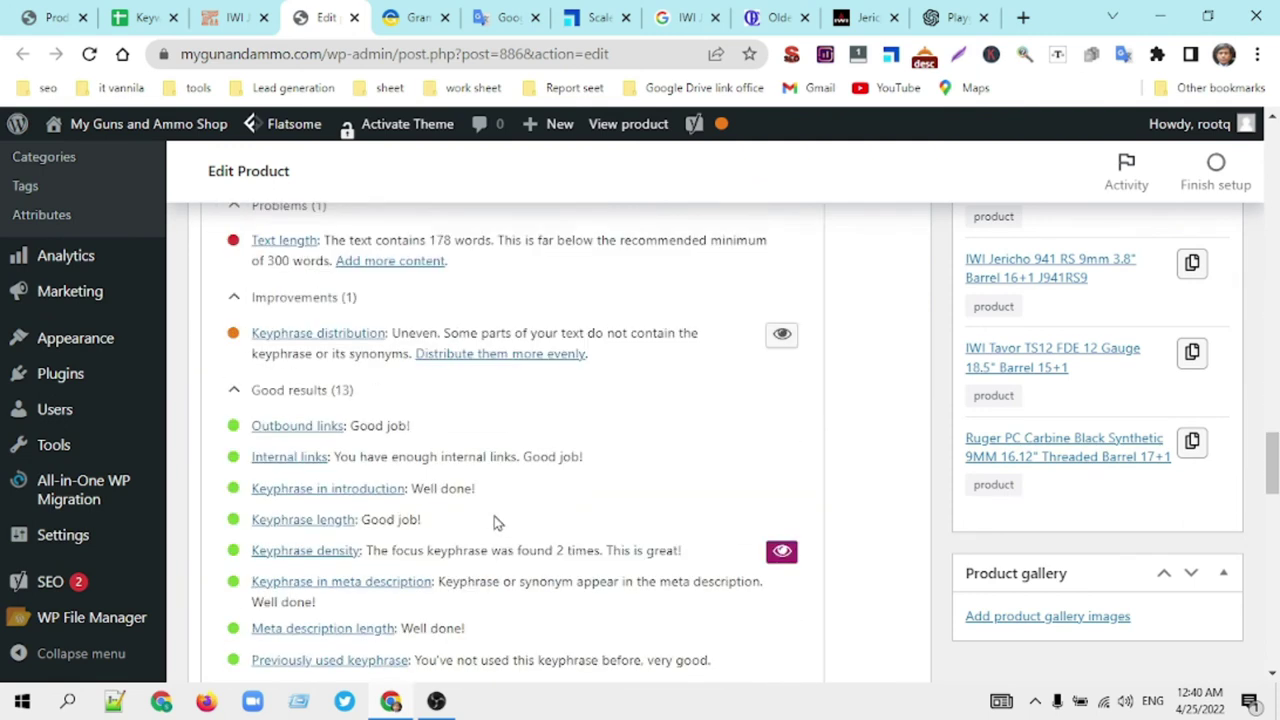
scroll(495, 521, "up", 3)
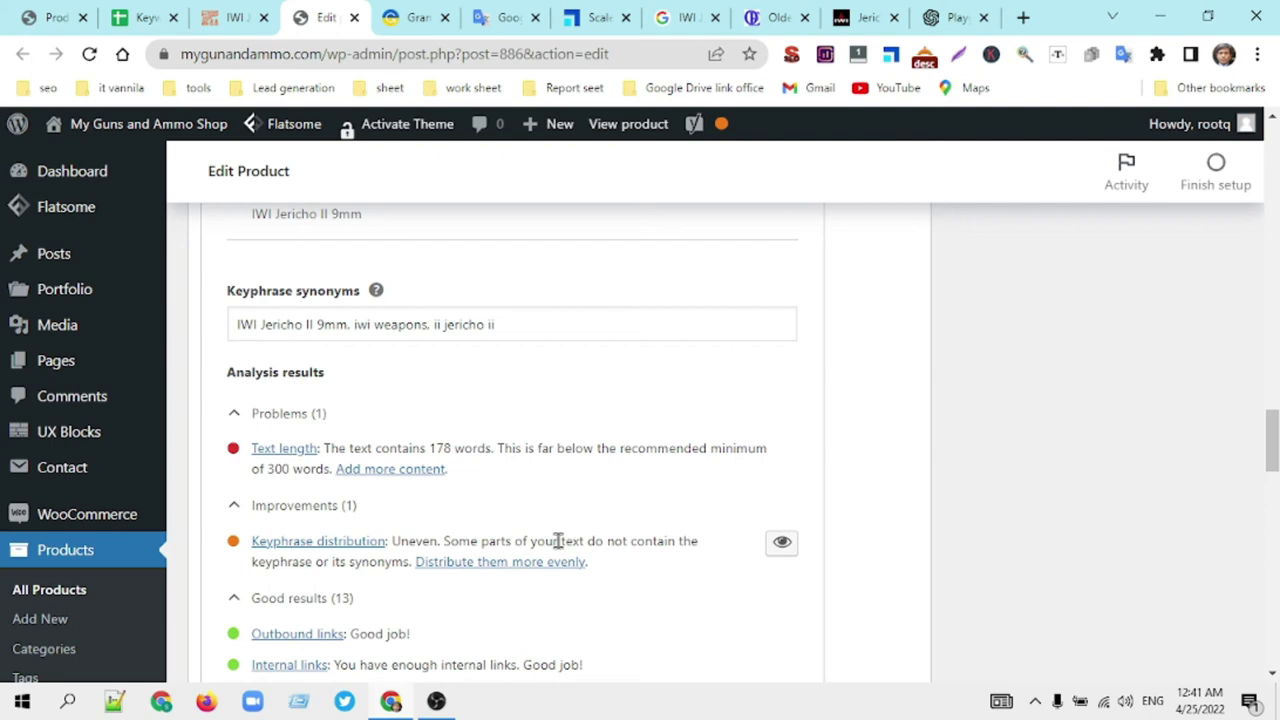
scroll(558, 541, "up", 12)
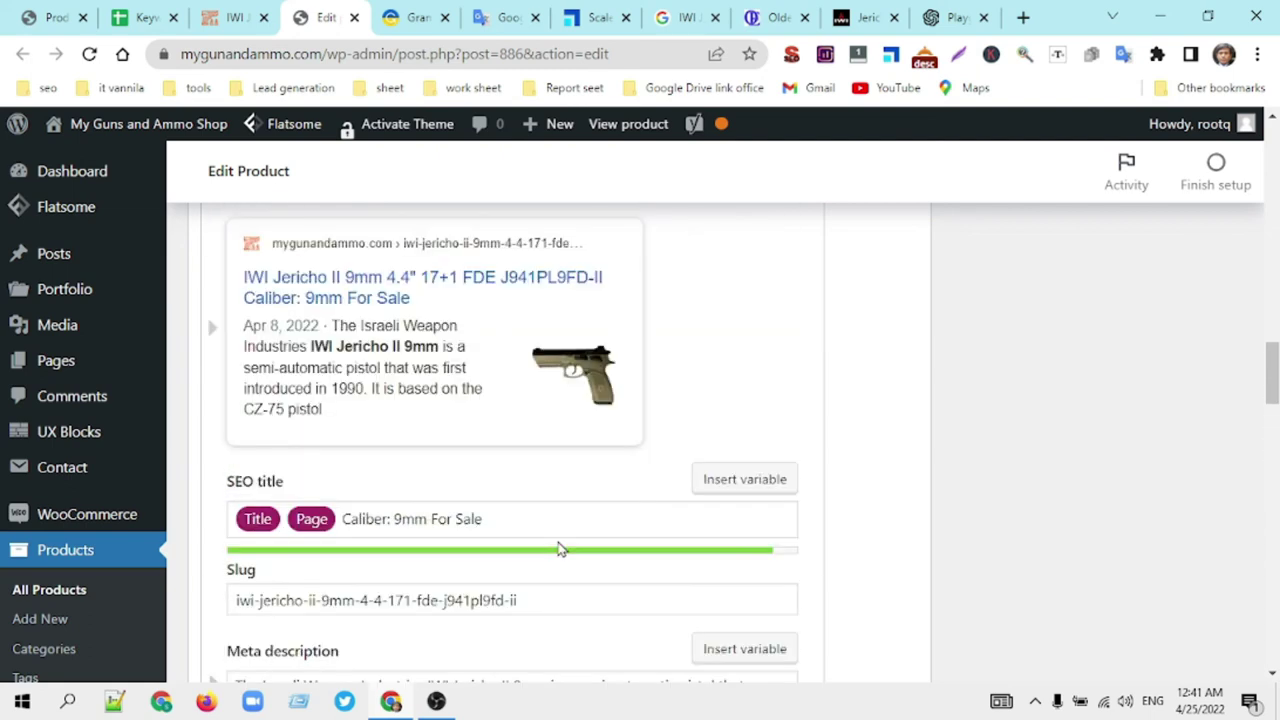
scroll(560, 548, "down", 3)
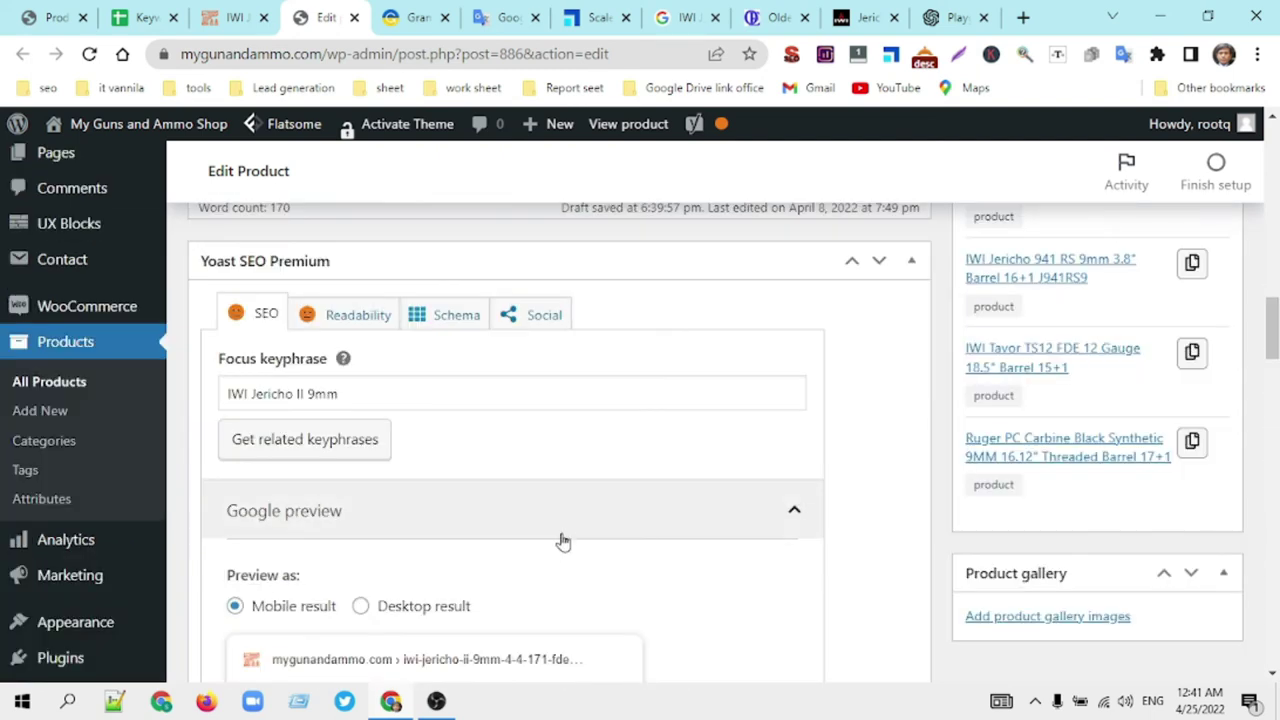
scroll(520, 503, "down", 2)
scroll(519, 503, "up", 1)
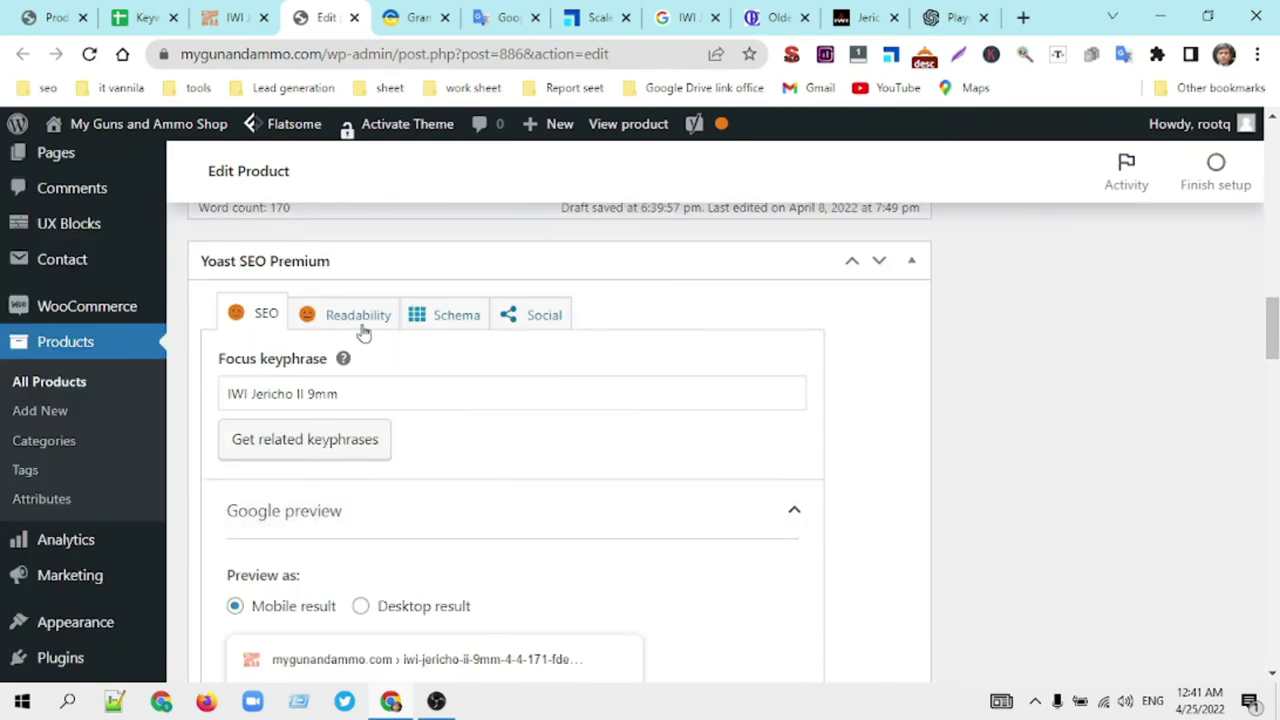
scroll(449, 374, "down", 1)
scroll(386, 318, "down", 10)
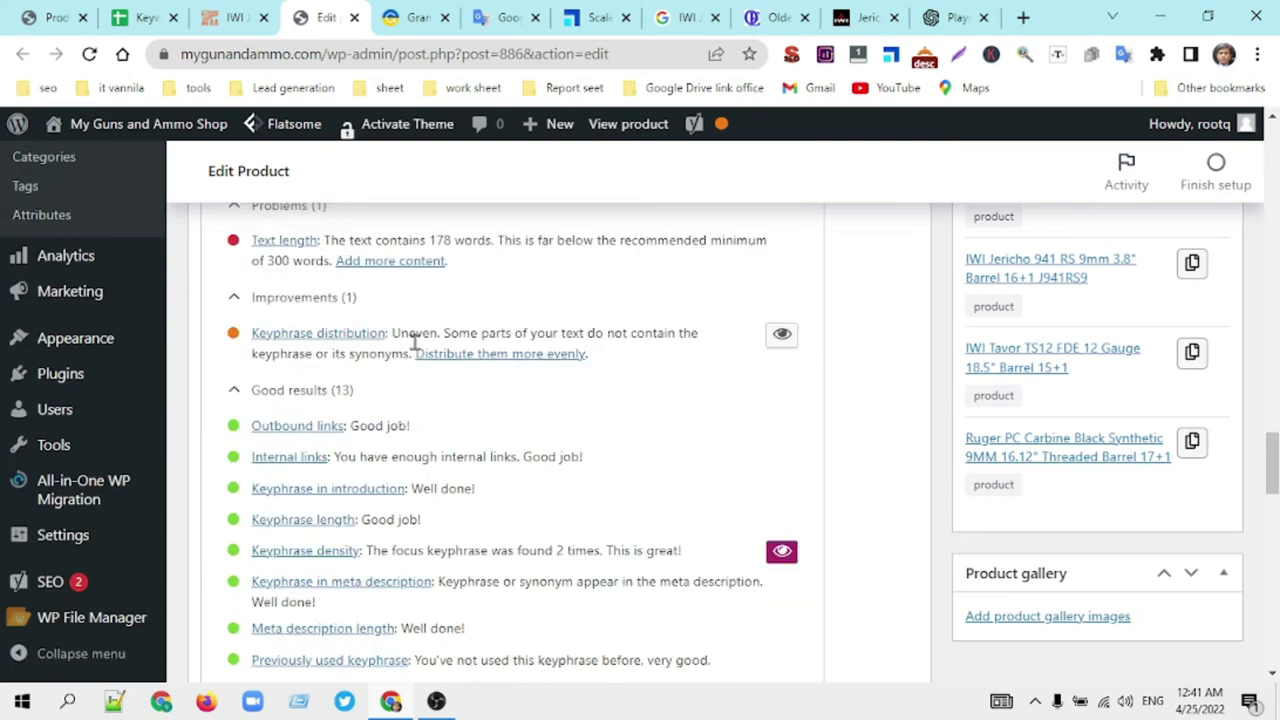
scroll(415, 340, "up", 1)
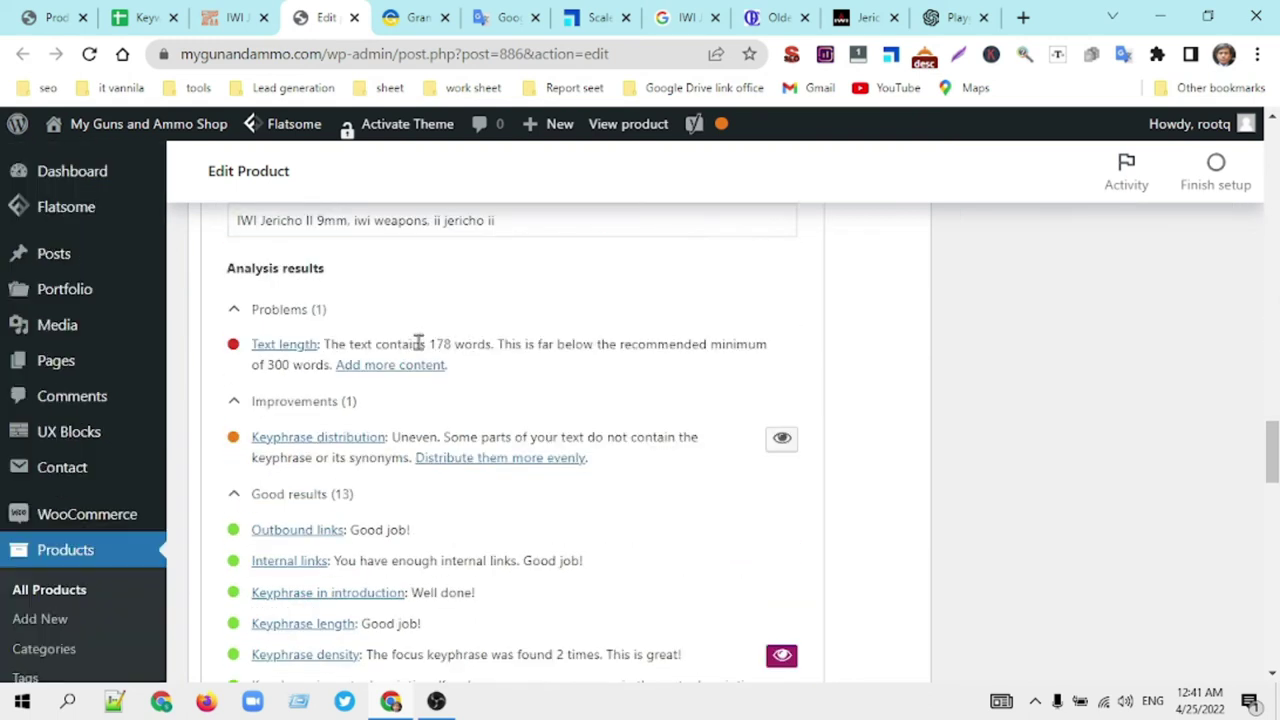
left_click_drag(338, 344, 495, 344)
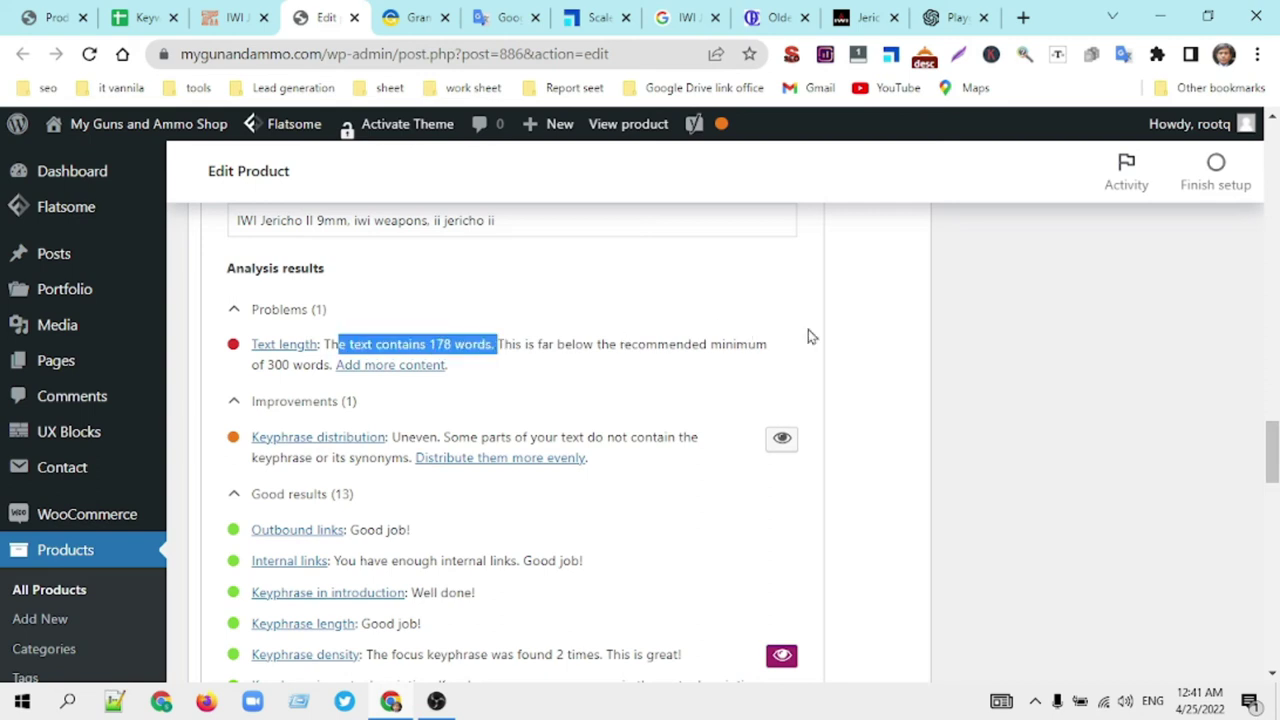
left_click(859, 341)
Step: Open the Yoast readability analysis and review its problems and good results
scroll(470, 368, "up", 8)
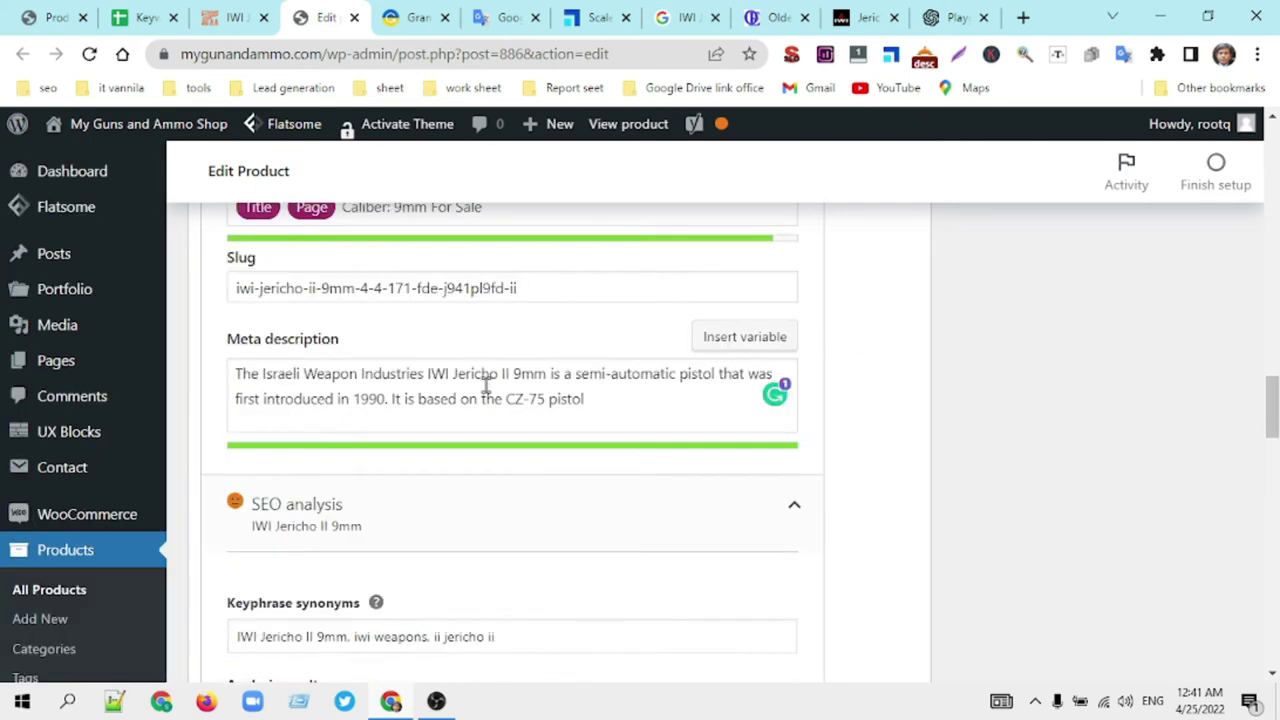
scroll(437, 374, "up", 5)
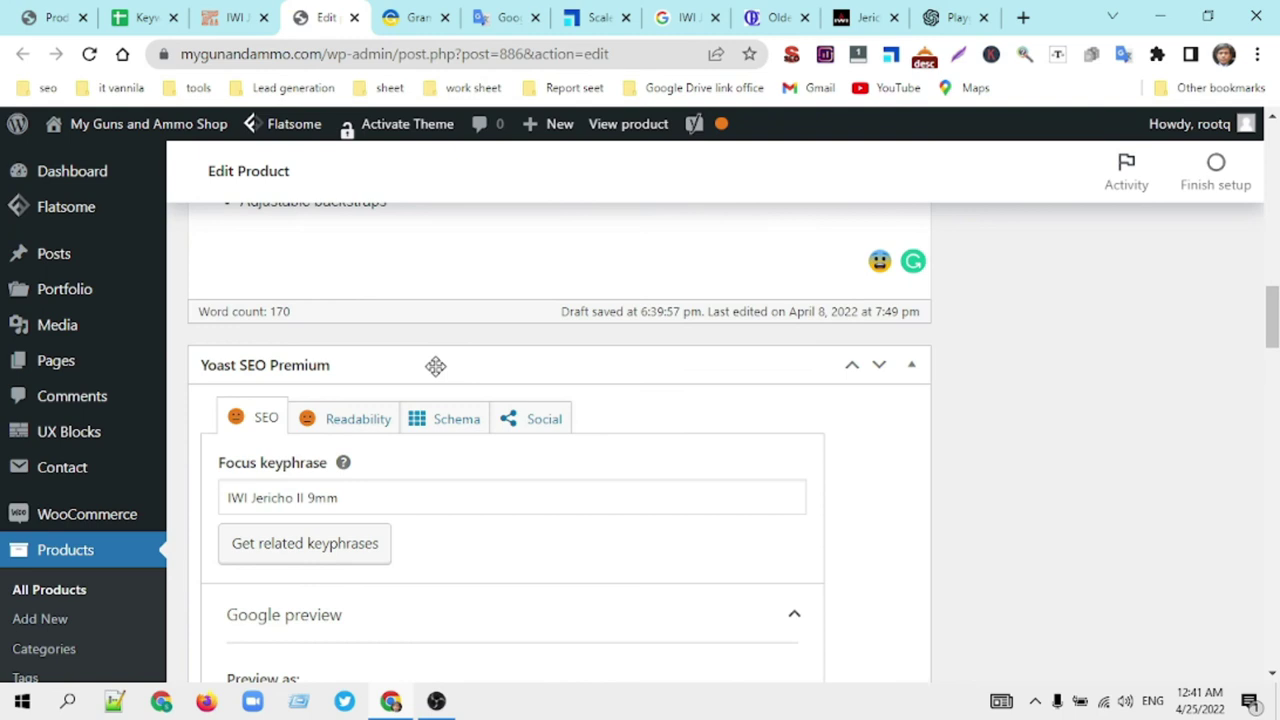
left_click(350, 422)
scroll(546, 470, "down", 1)
scroll(546, 470, "down", 3)
scroll(500, 443, "up", 2)
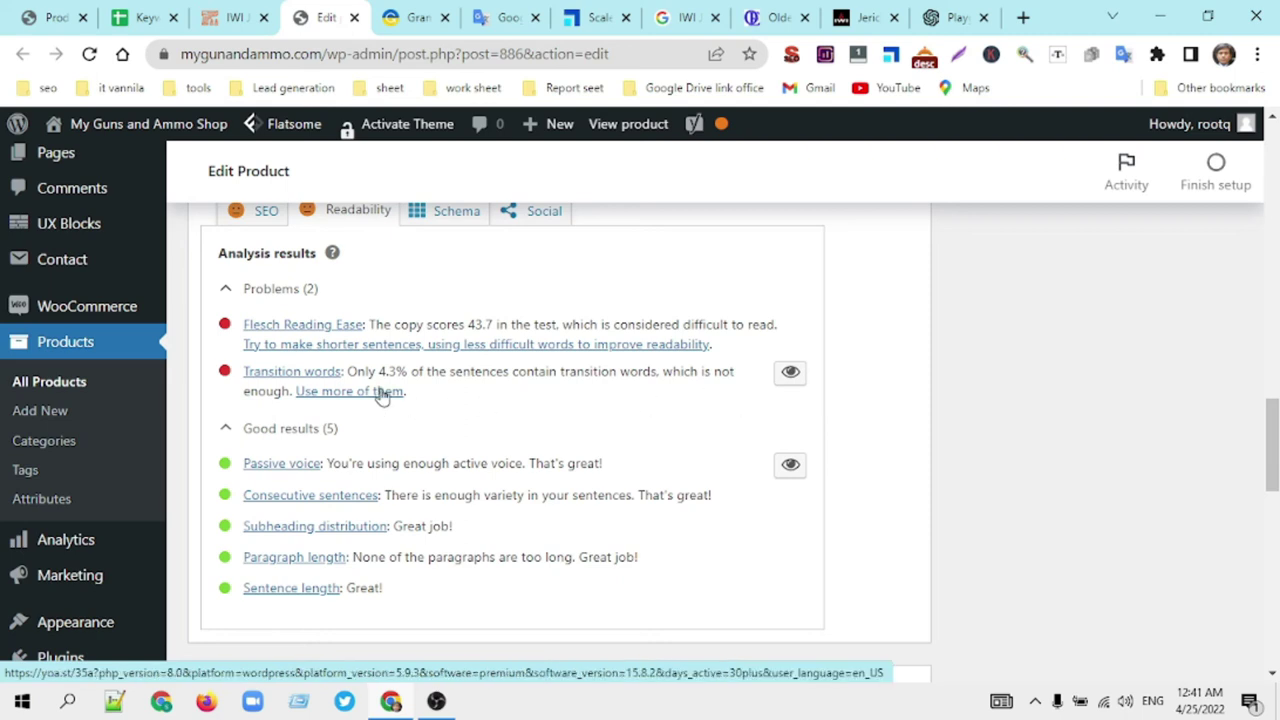
scroll(600, 420, "up", 3)
scroll(660, 425, "down", 3)
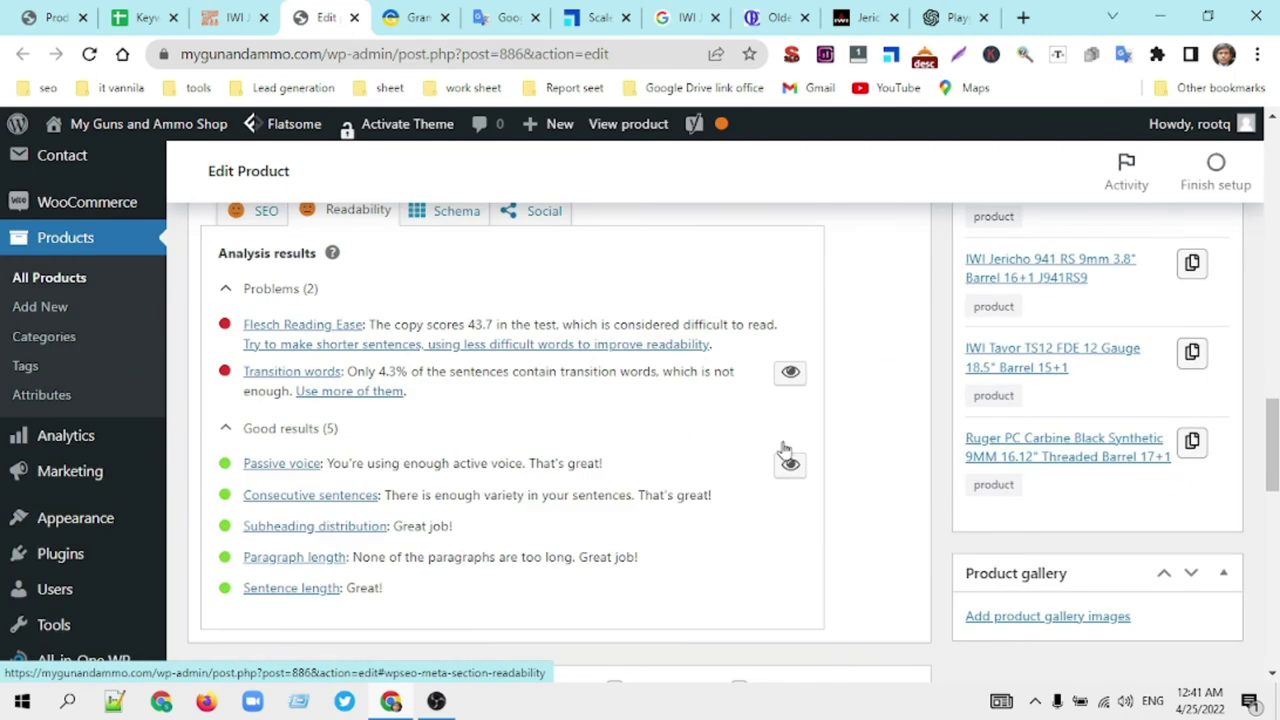
Step: Highlight the transition word sentences in the product description and compare them with the readability results
left_click(790, 372)
scroll(794, 428, "up", 4)
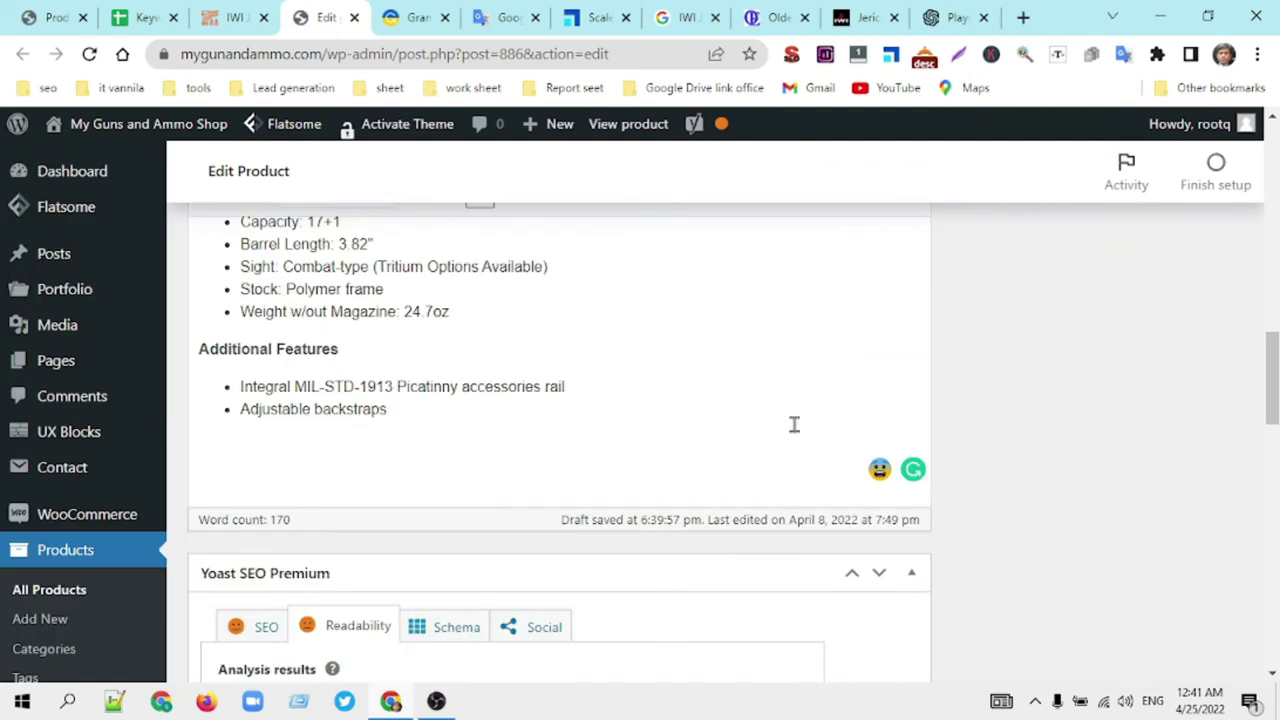
scroll(794, 424, "up", 3)
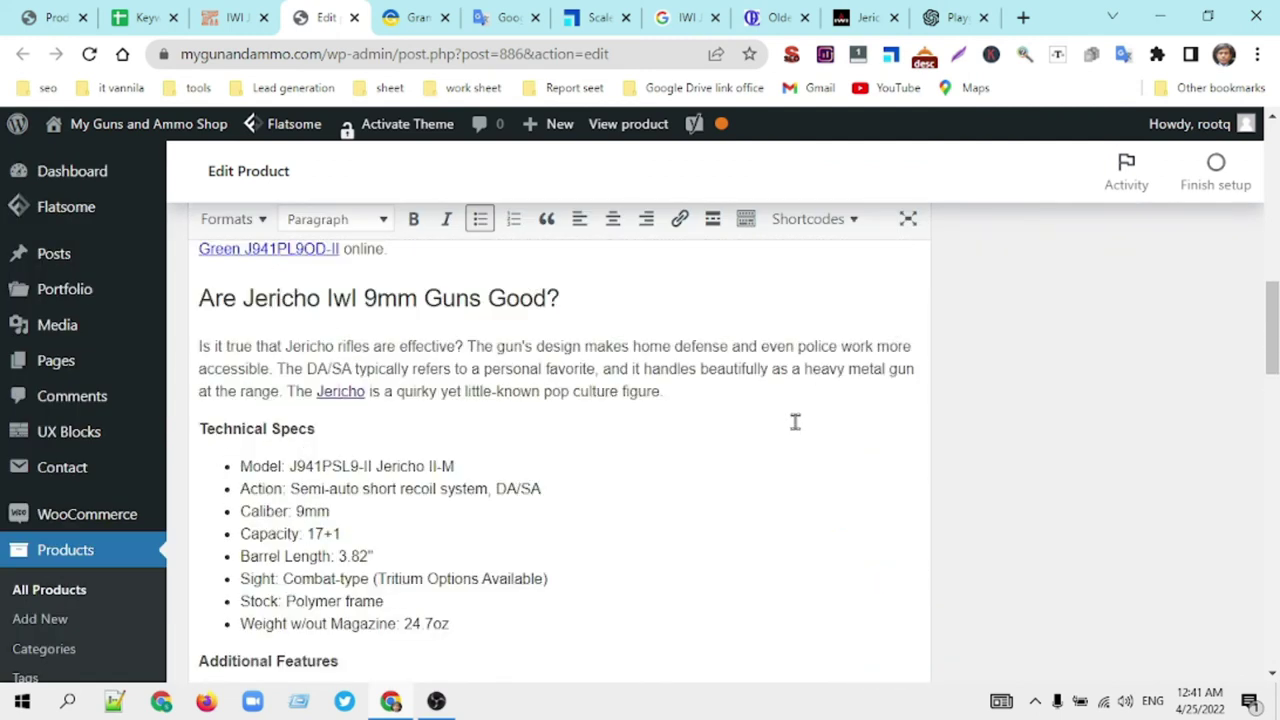
scroll(795, 422, "up", 1)
scroll(795, 422, "up", 1)
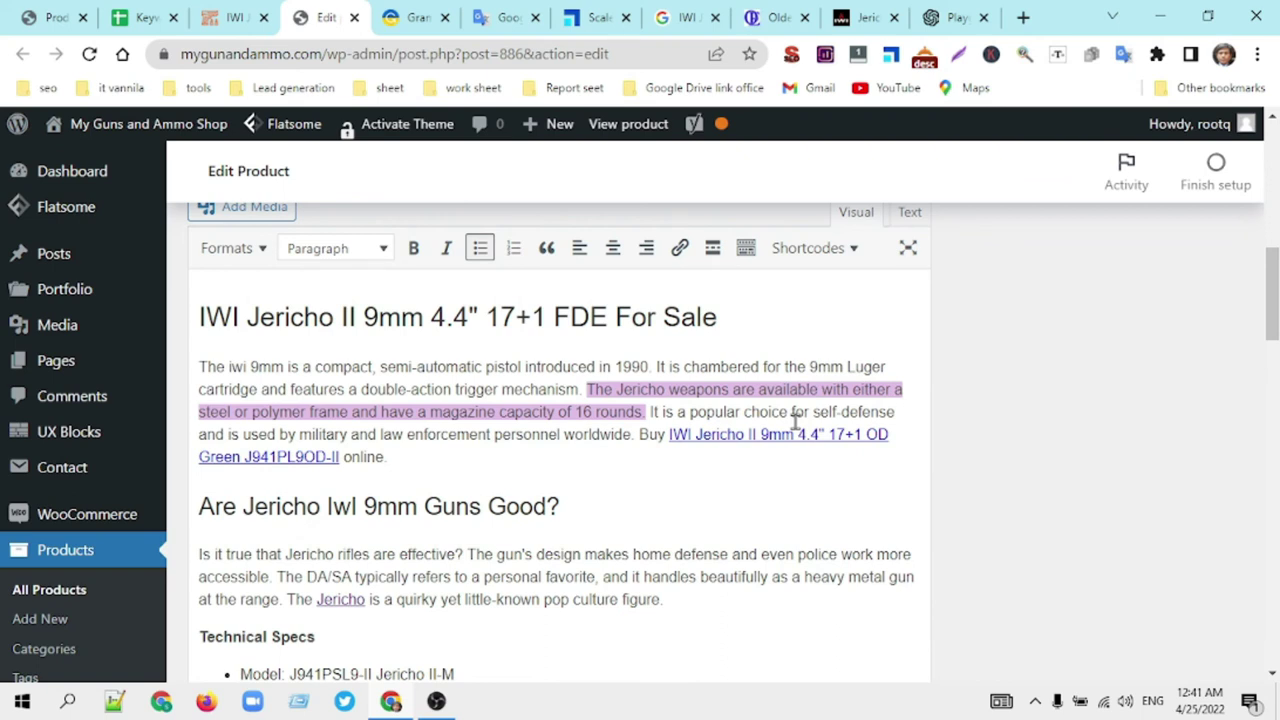
scroll(795, 422, "down", 12)
scroll(802, 425, "up", 2)
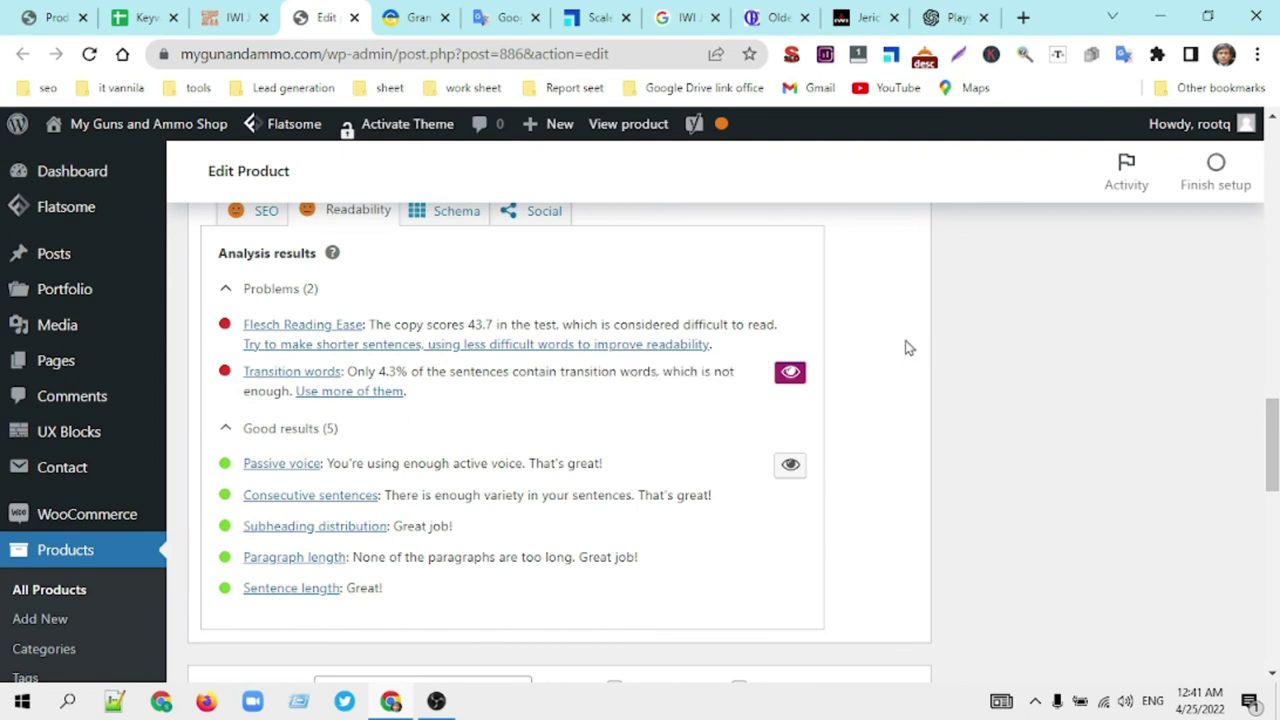
Step: Try the transition word "Secondly," in front of the sentence "The Jericho weapons are available with either a steel or polymer frame"
left_click_drag(381, 371, 408, 372)
scroll(858, 390, "up", 5)
scroll(858, 390, "up", 2)
scroll(858, 390, "up", 2)
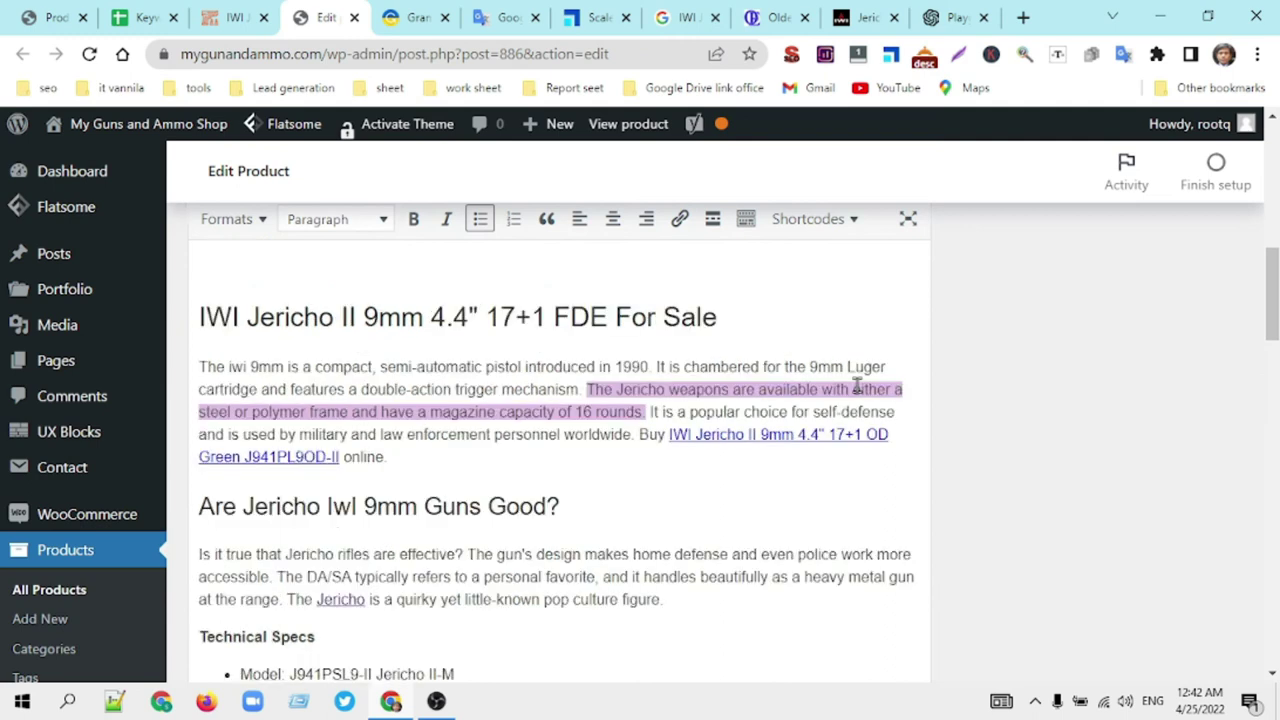
left_click(590, 389)
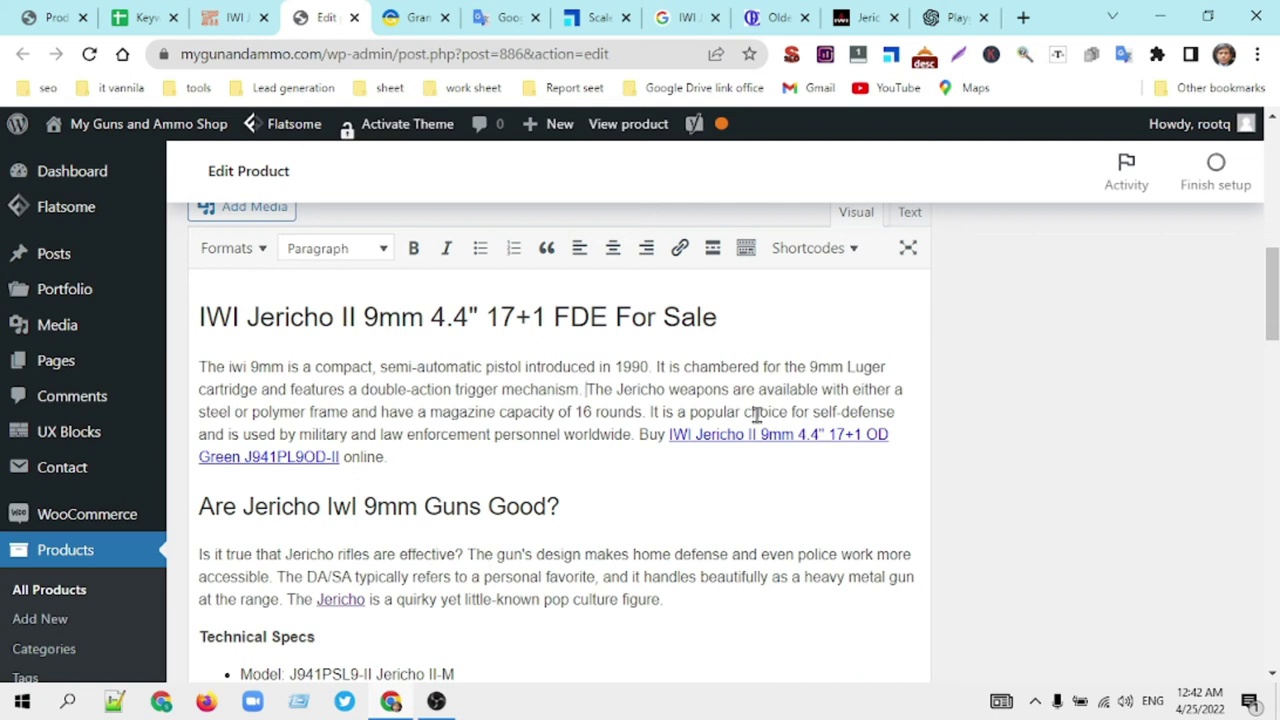
type("sO")
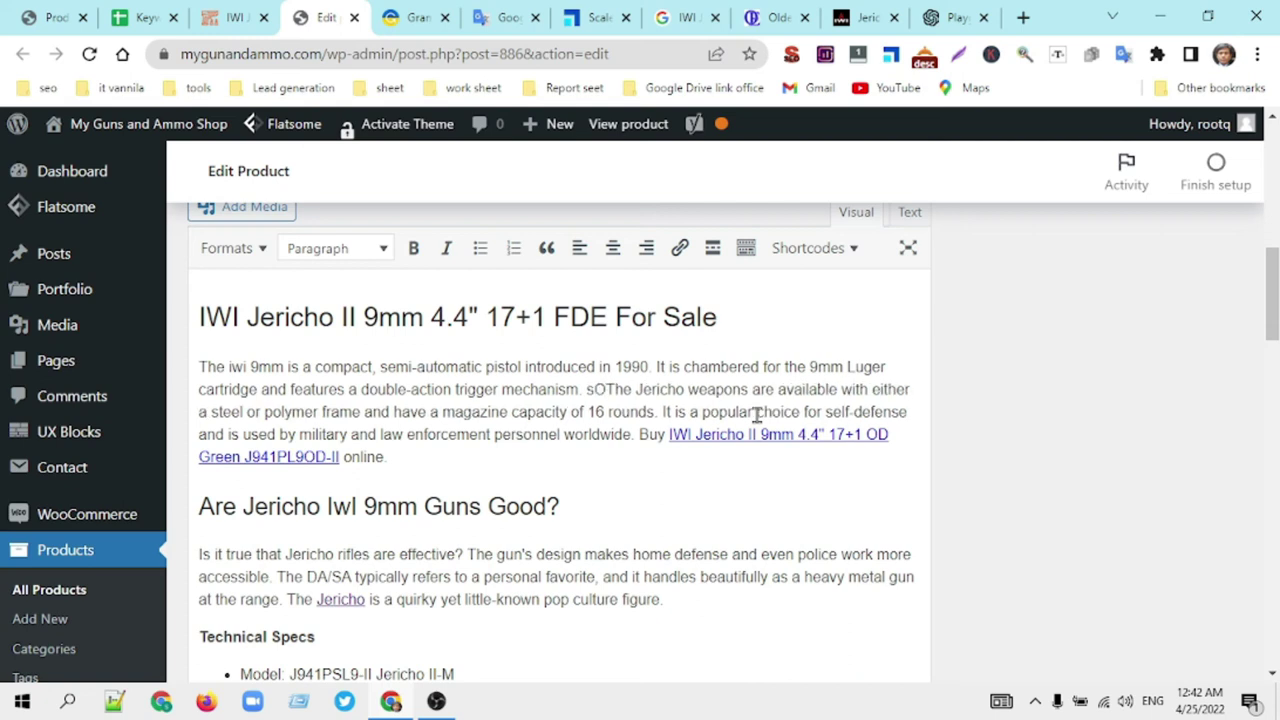
key("BackSpace")
key("BackSpace")
type("O")
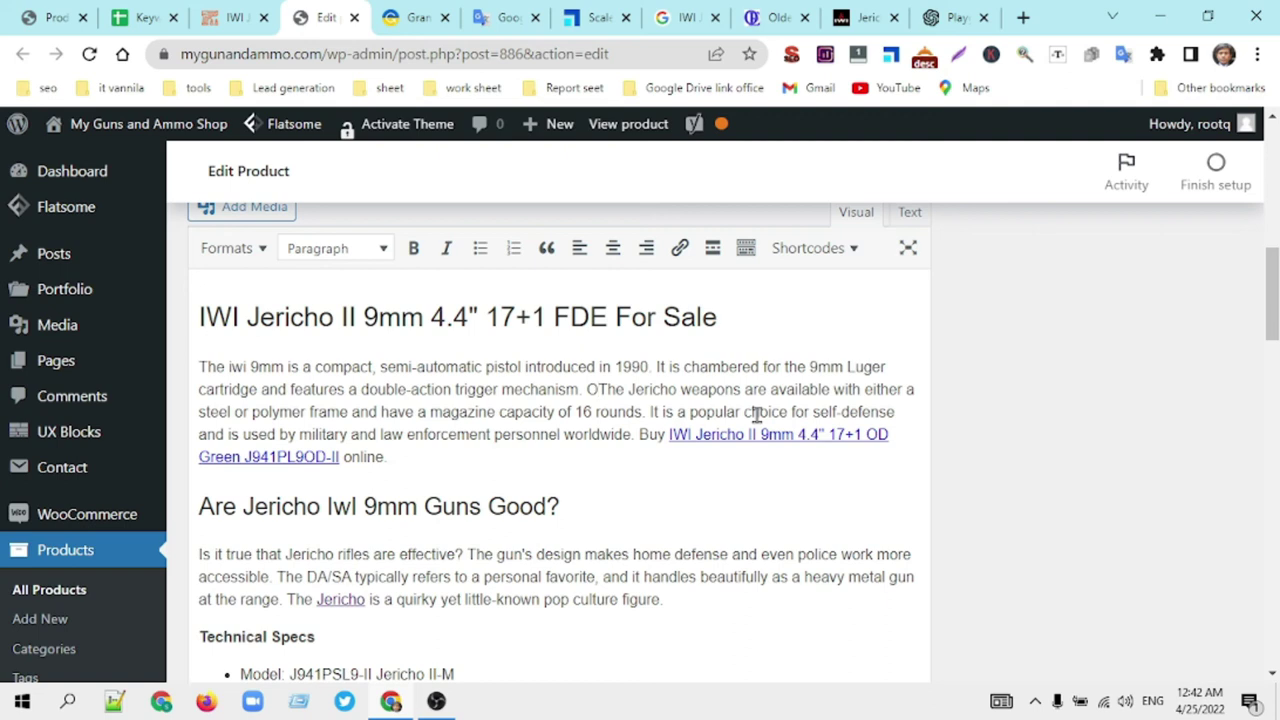
key("BackSpace")
type("S")
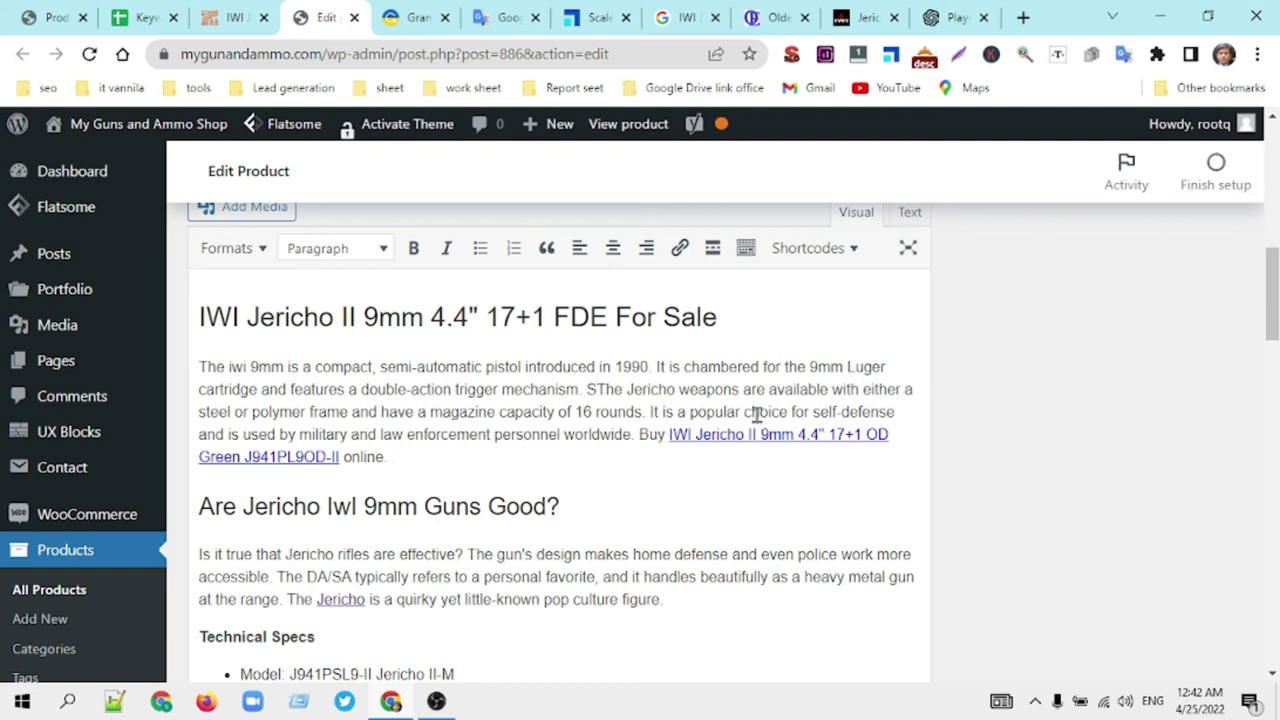
type("econdly,")
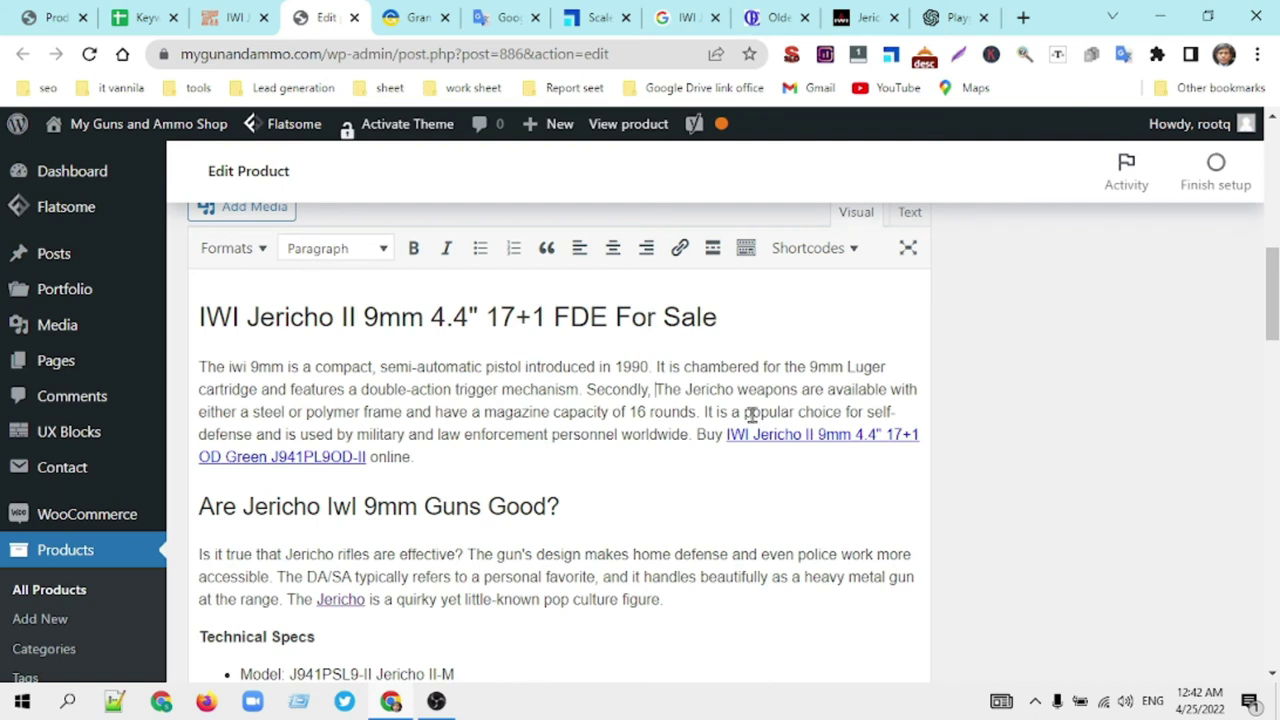
Step: Refresh the transition word highlighting and check the "Secondly," sentence against the readability result
scroll(745, 425, "down", 12)
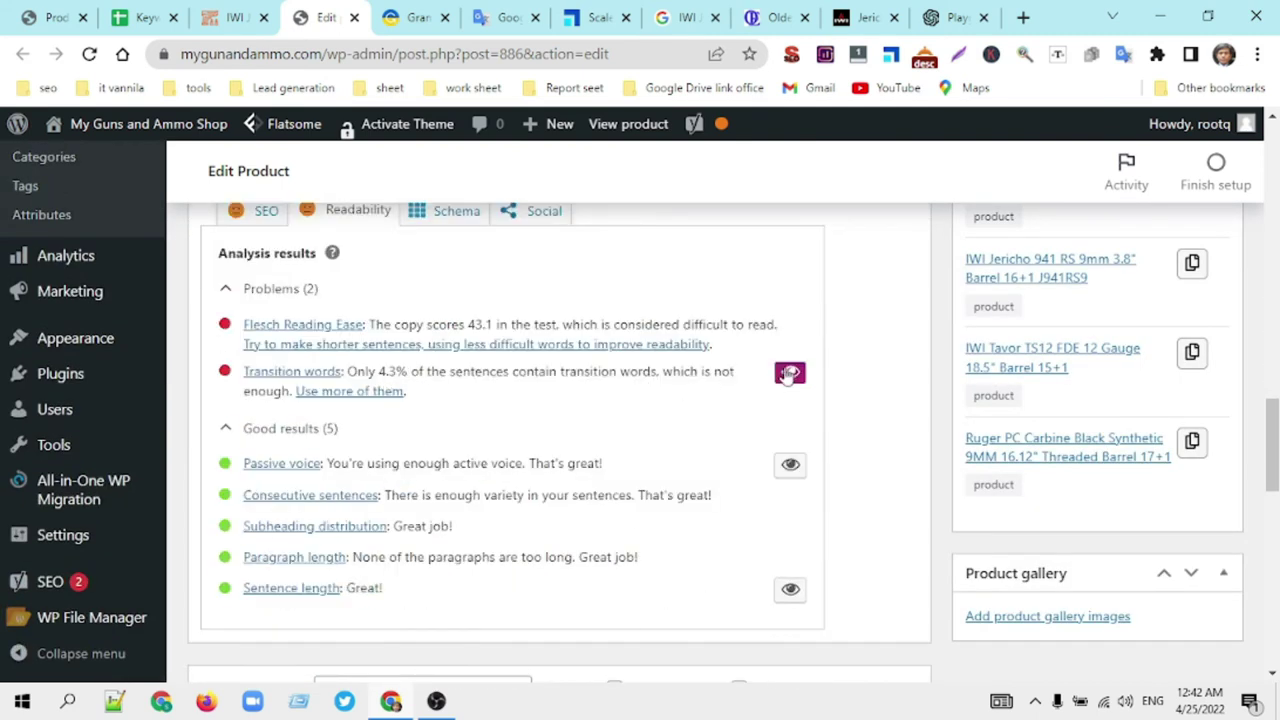
left_click(790, 375)
left_click(790, 375)
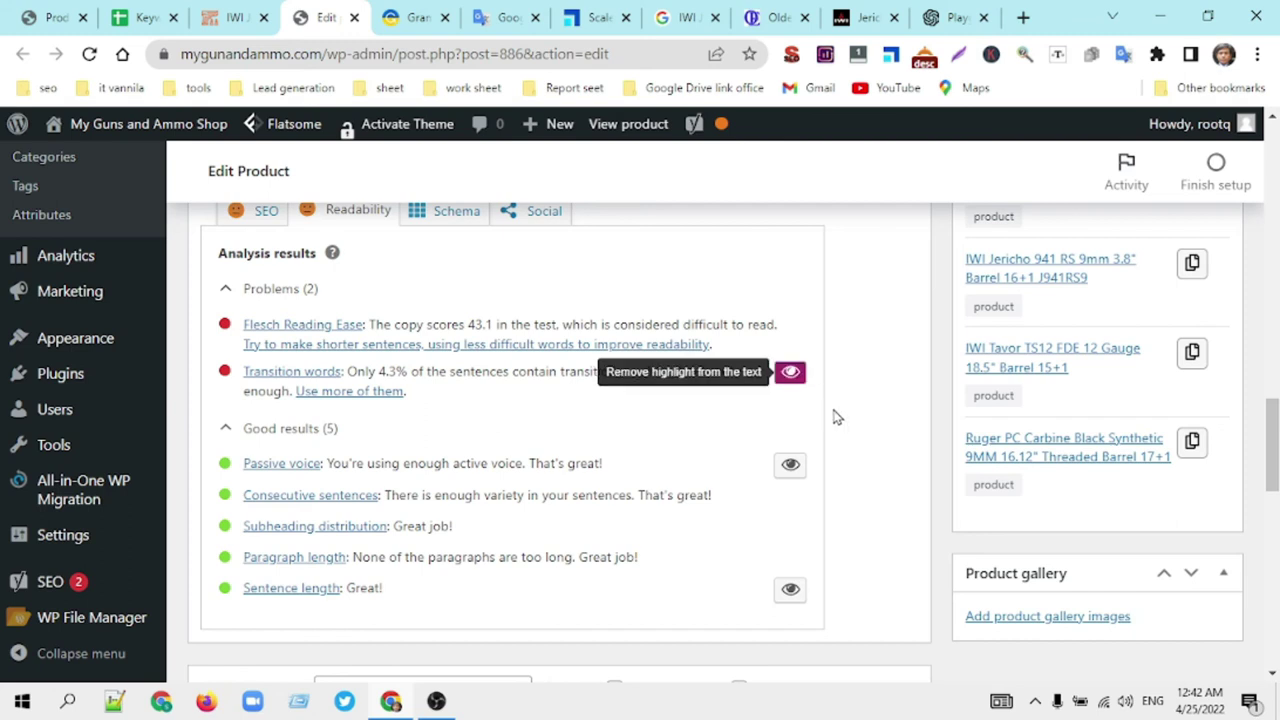
scroll(835, 417, "up", 1)
scroll(835, 412, "up", 10)
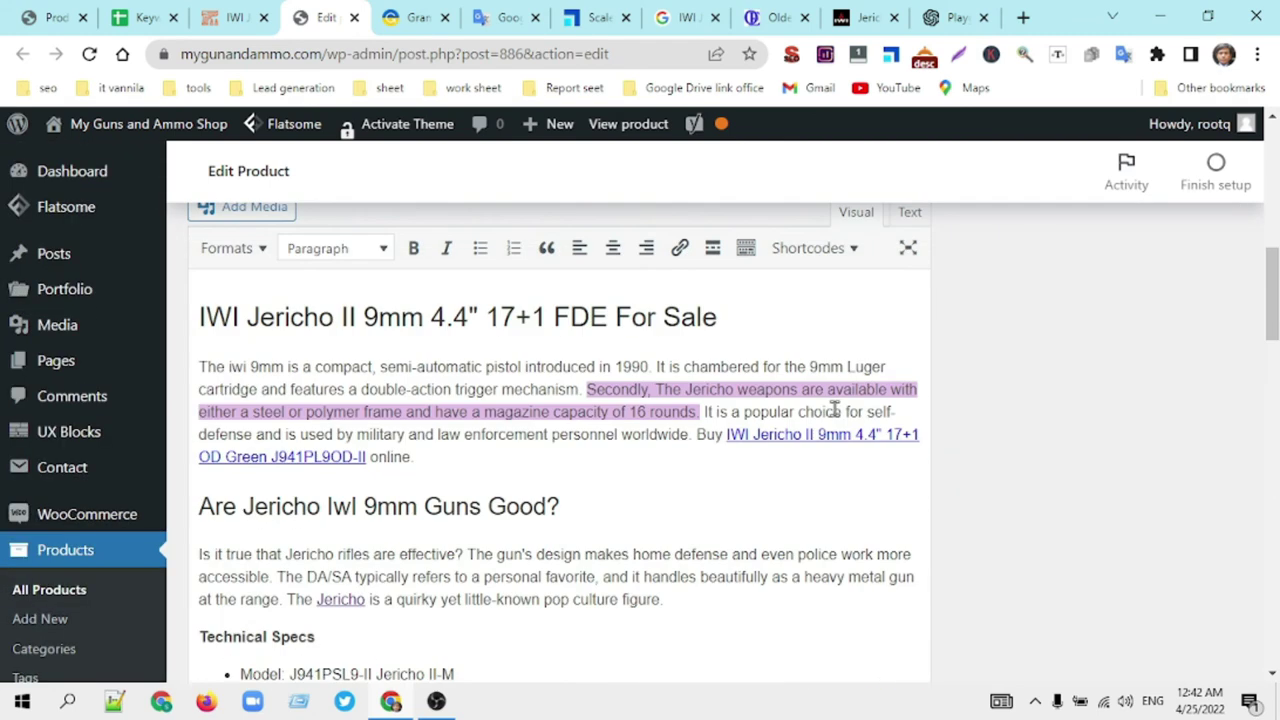
Step: Remove "Secondly," from the start of the sentence about the Jericho weapons' frames
left_click(662, 393)
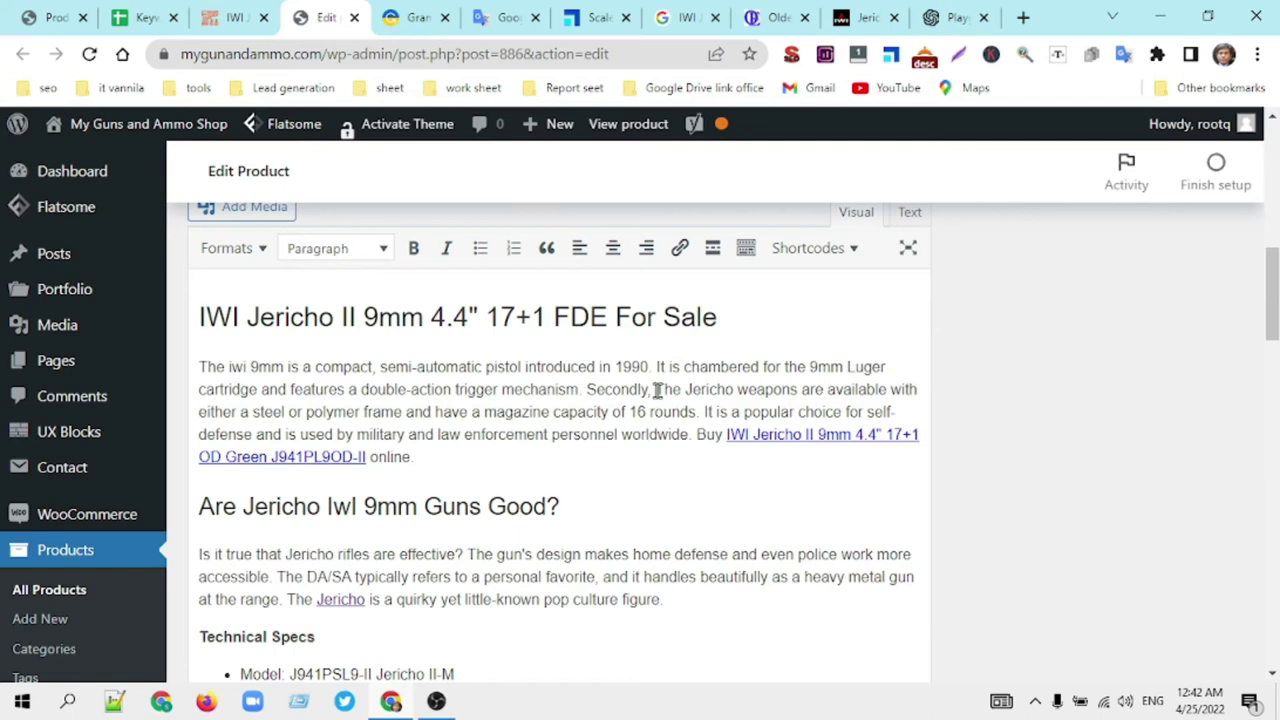
left_click_drag(655, 391, 585, 393)
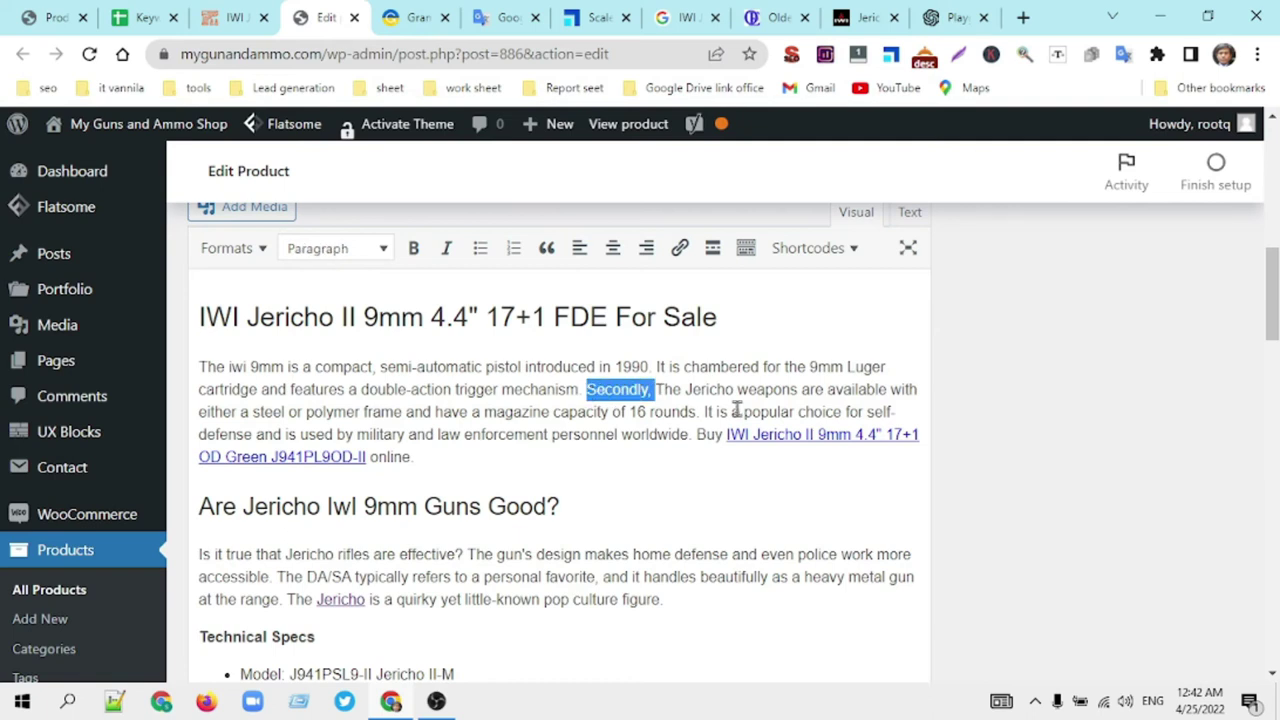
key("BackSpace")
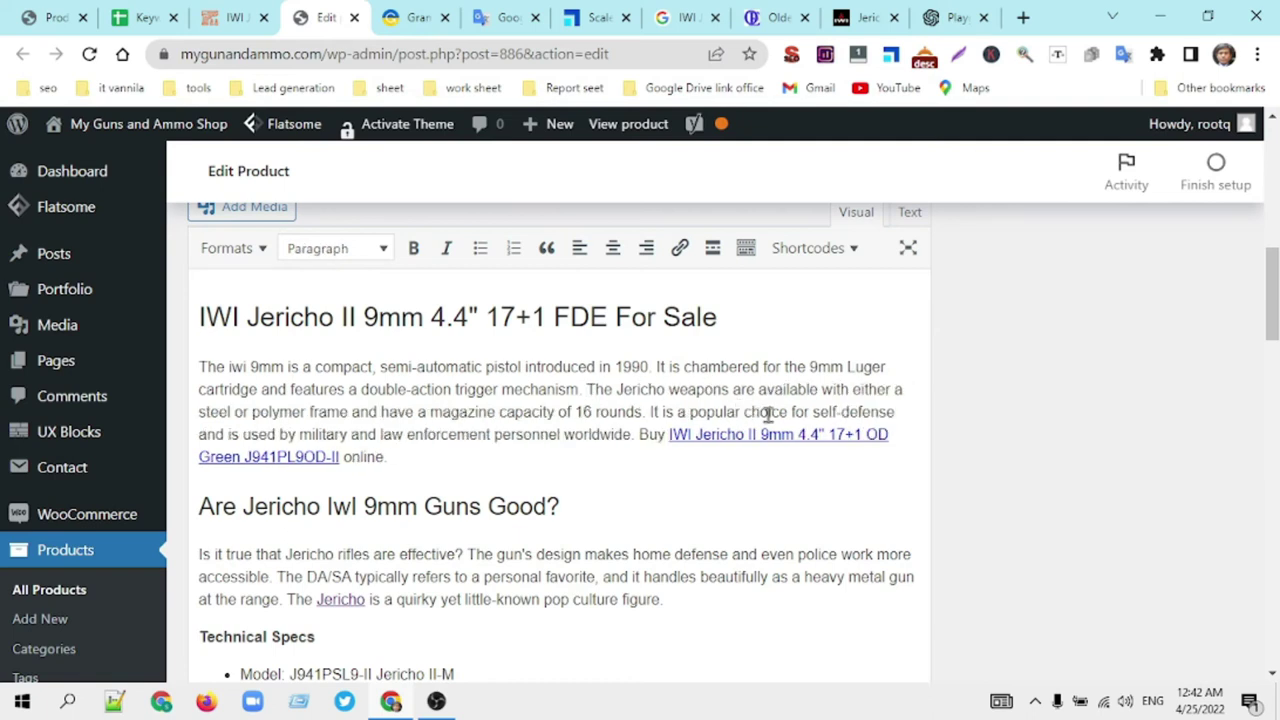
Step: Turn off the transition word highlighting and update the product
scroll(760, 425, "down", 15)
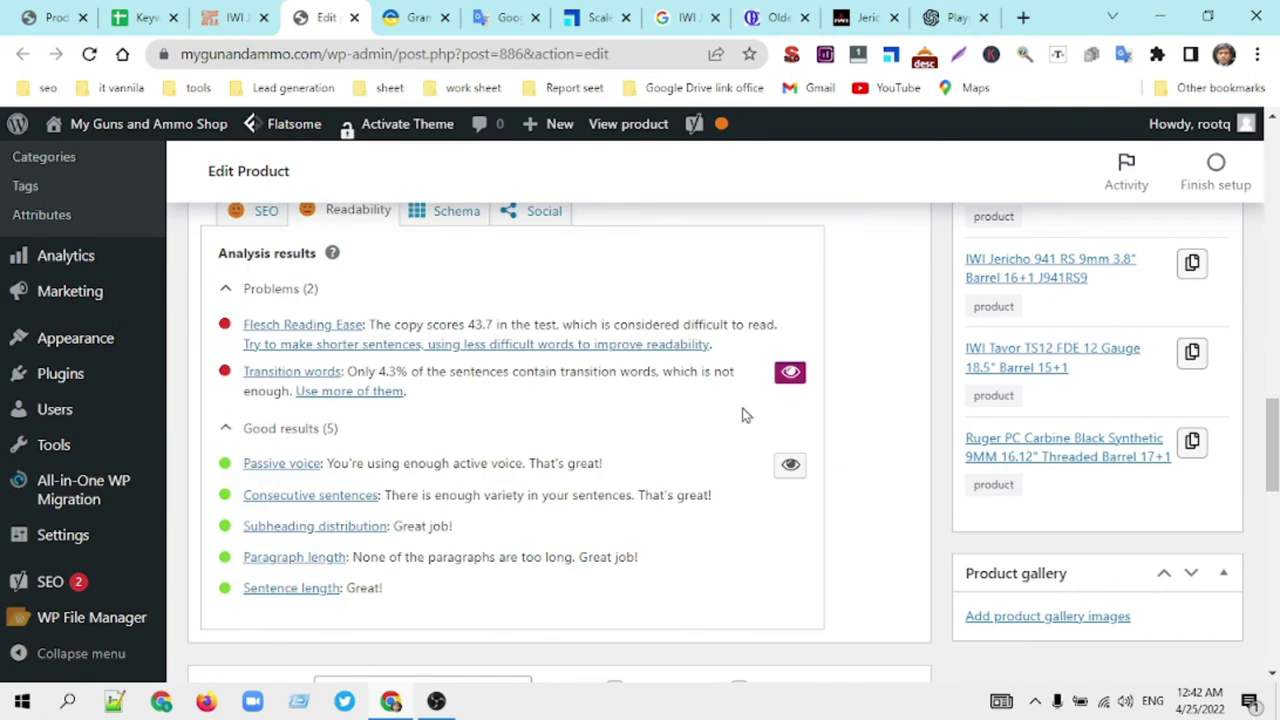
left_click(800, 376)
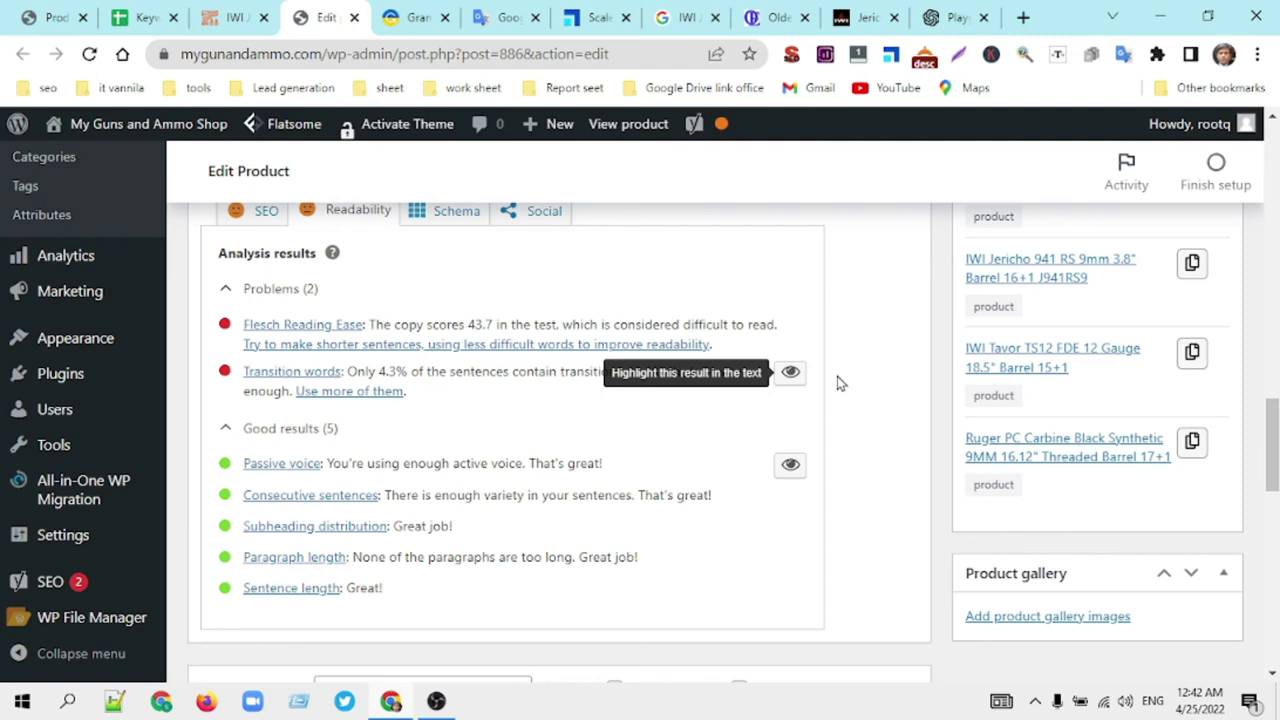
scroll(880, 385, "up", 5)
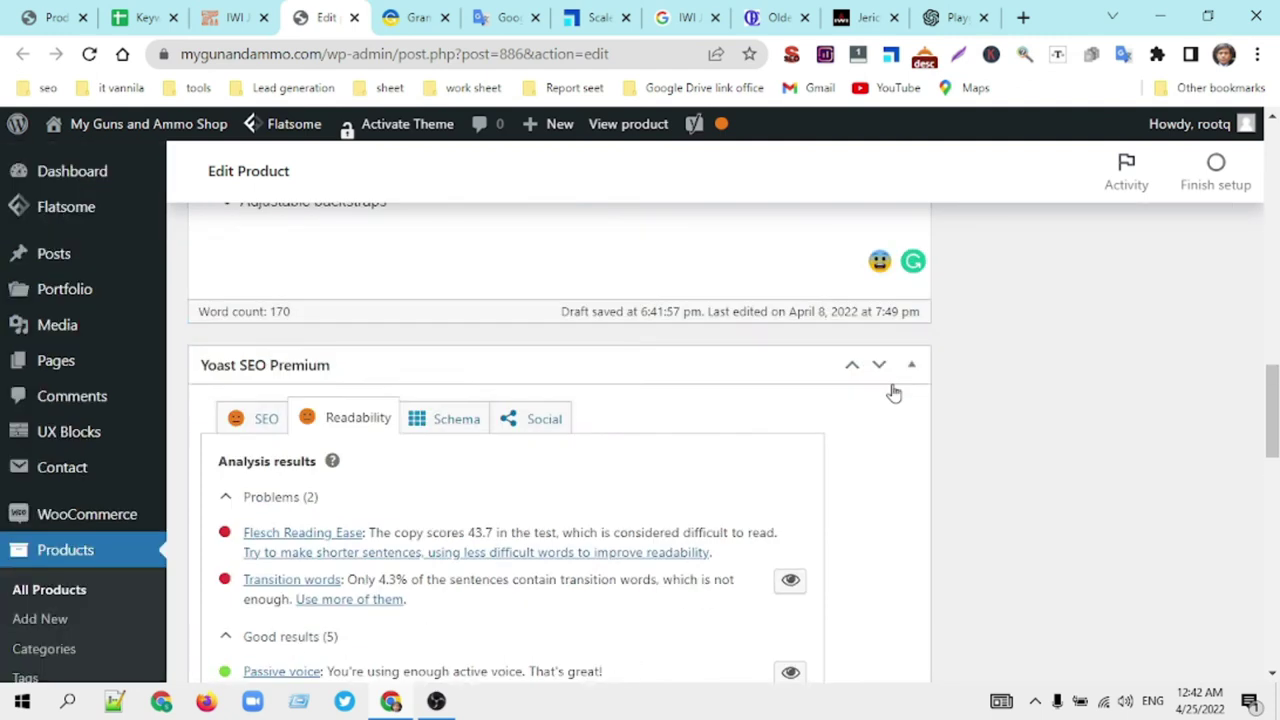
scroll(893, 385, "up", 5)
scroll(893, 385, "down", 2)
scroll(893, 385, "up", 2)
scroll(900, 389, "down", 4)
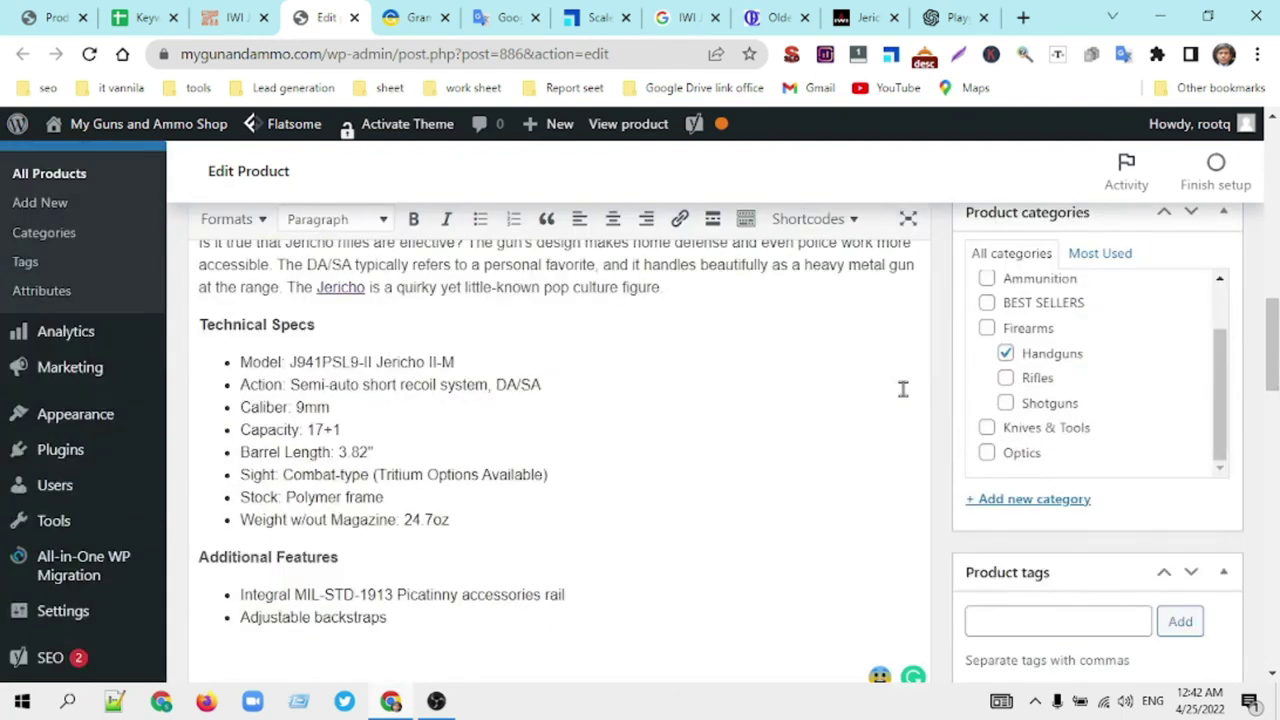
scroll(902, 389, "up", 1)
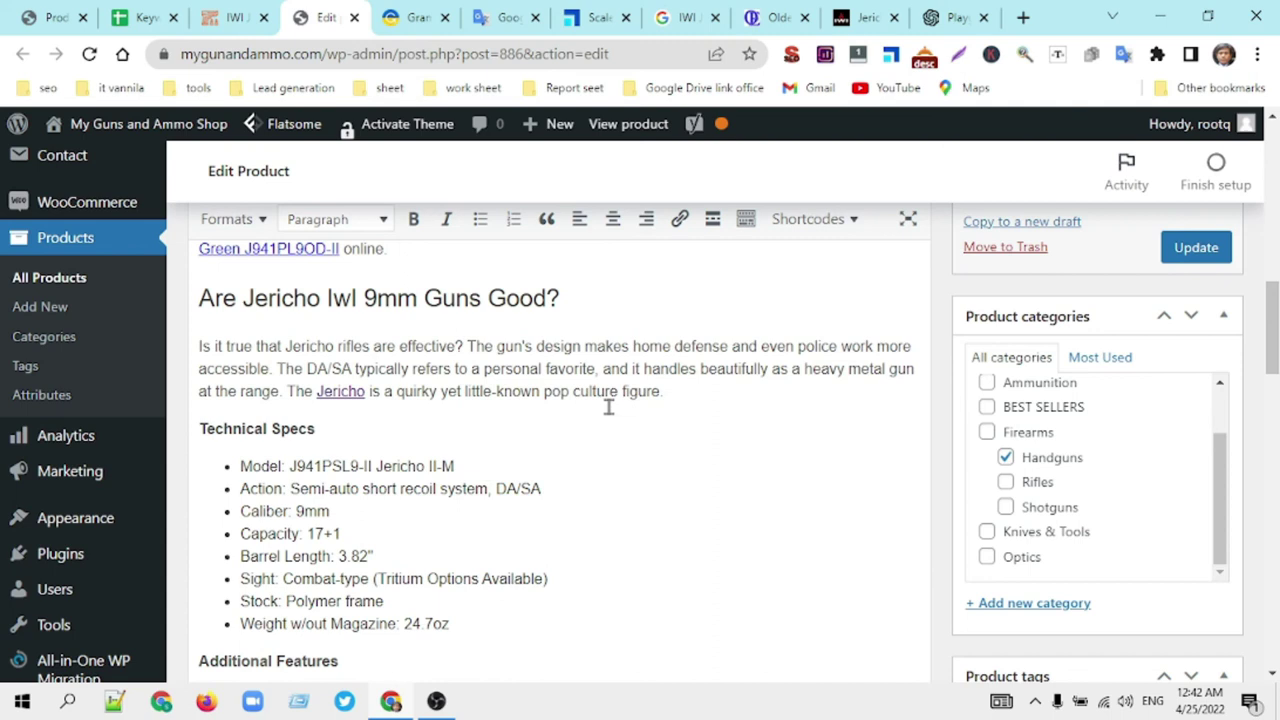
scroll(640, 398, "up", 2)
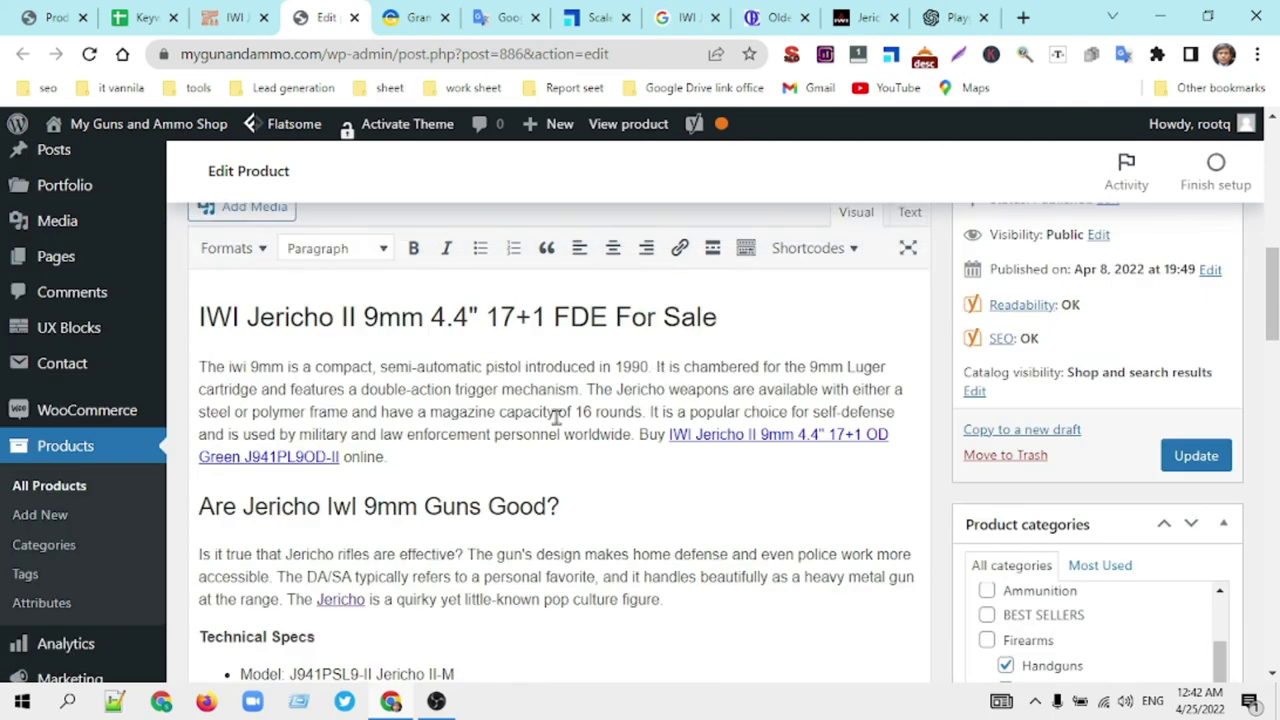
left_click(1199, 459)
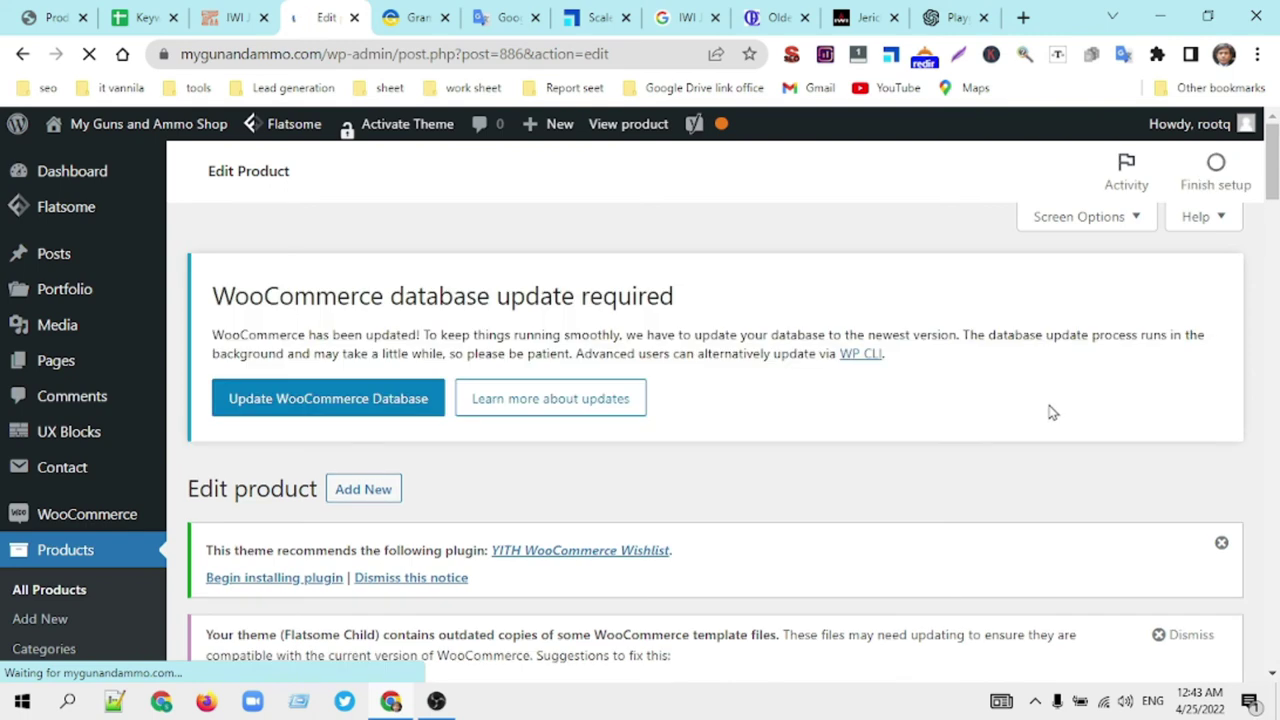
Step: Check the Readability and SEO statuses in the updated product's publishing details
scroll(882, 495, "down", 5)
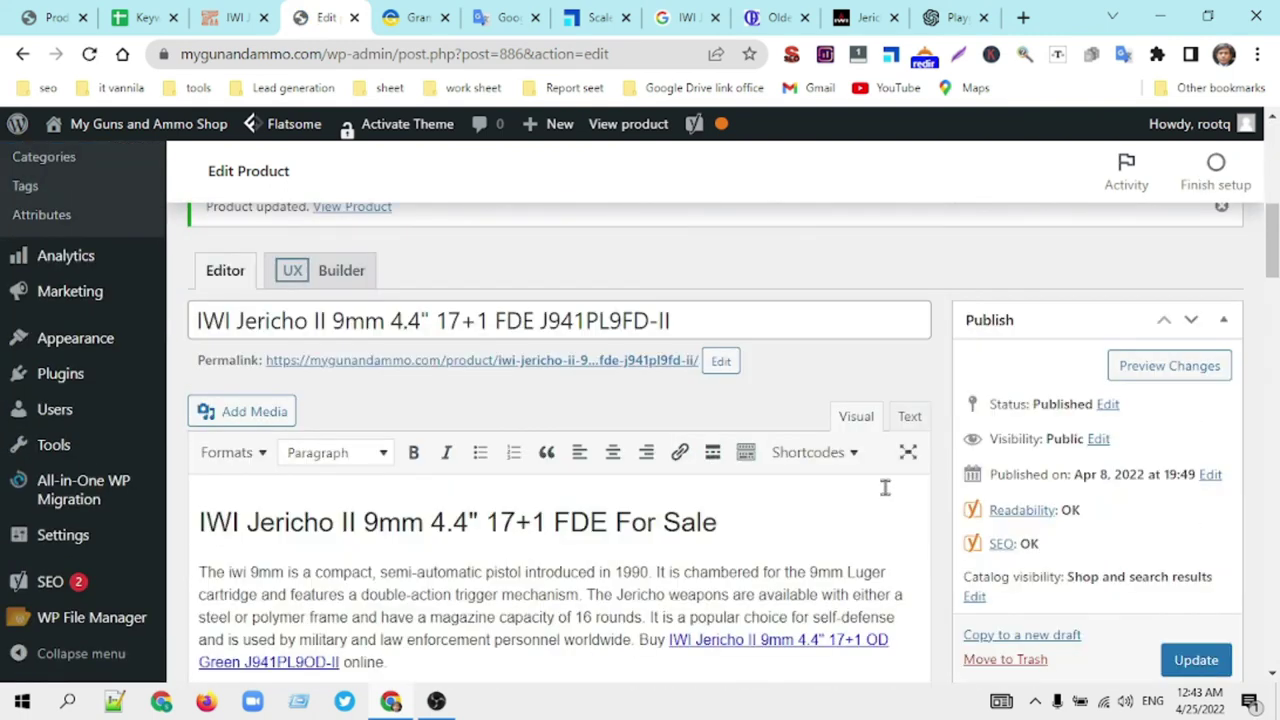
scroll(885, 487, "down", 2)
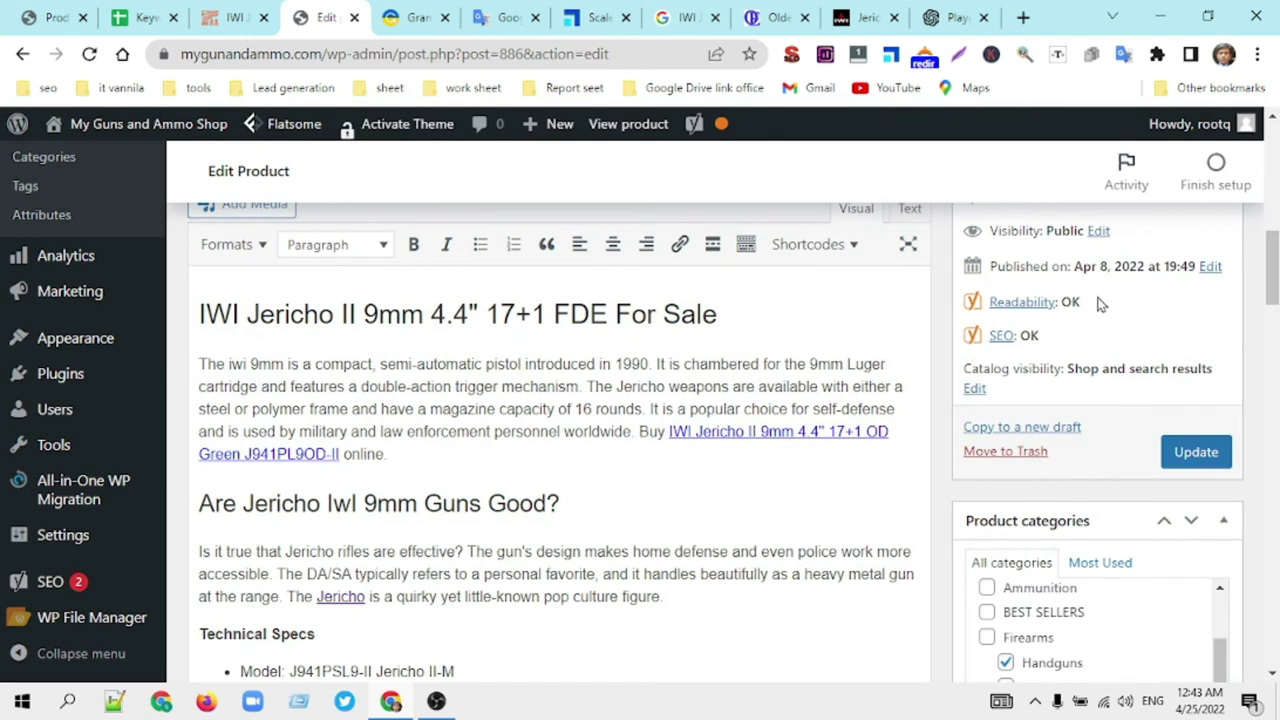
left_click_drag(1100, 303, 985, 302)
left_click_drag(1060, 340, 980, 337)
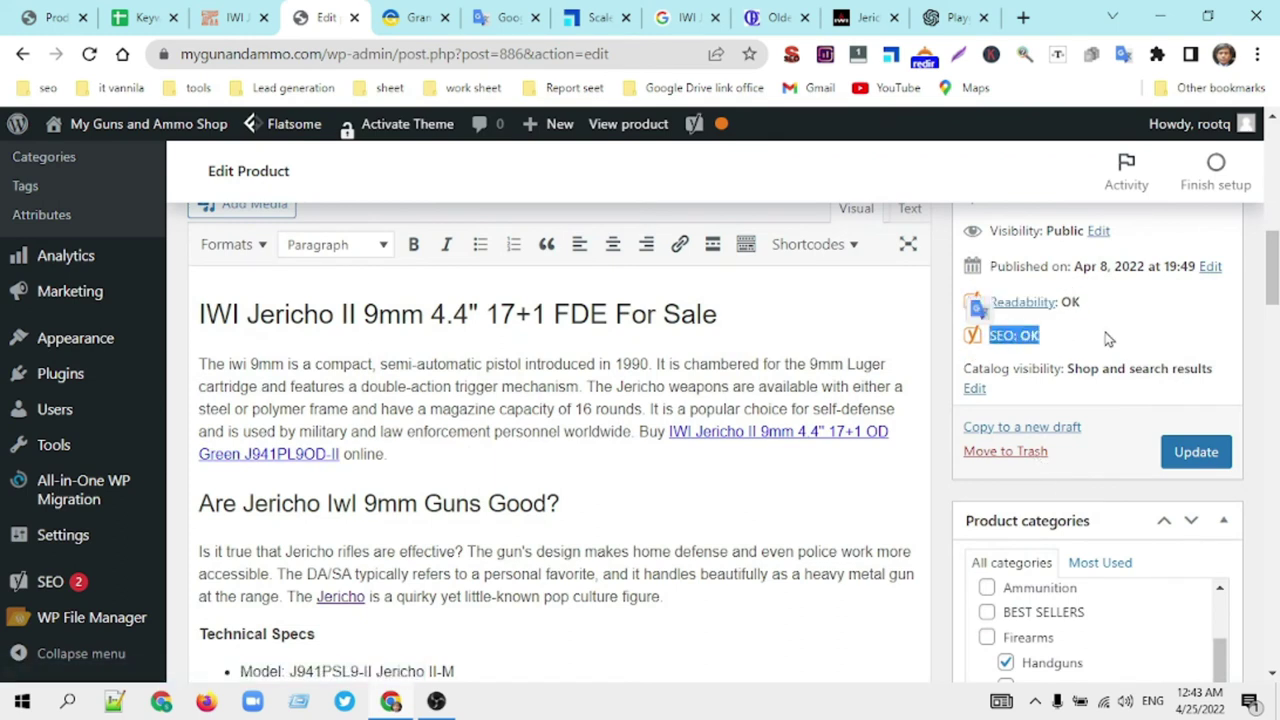
left_click(954, 324)
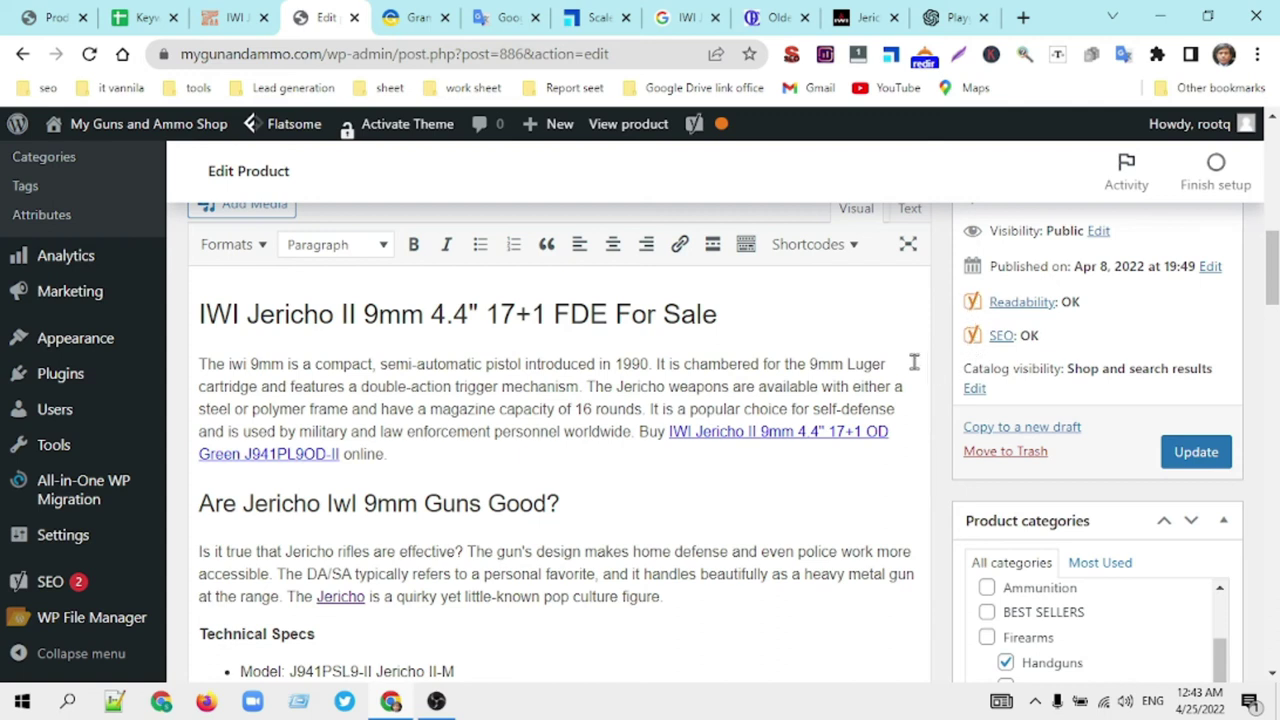
Step: Review the Yoast SEO title, slug, meta description and search result preview
left_click(611, 365)
scroll(655, 387, "down", 20)
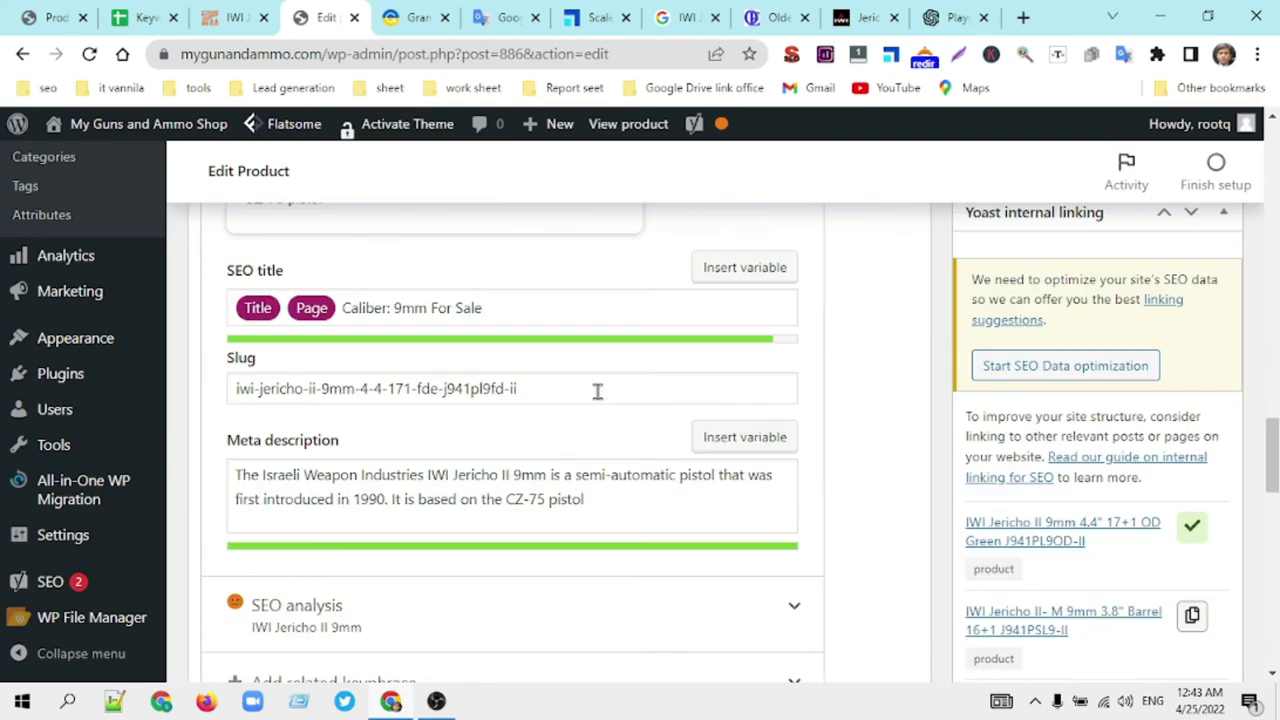
scroll(597, 391, "down", 2)
left_click(590, 299)
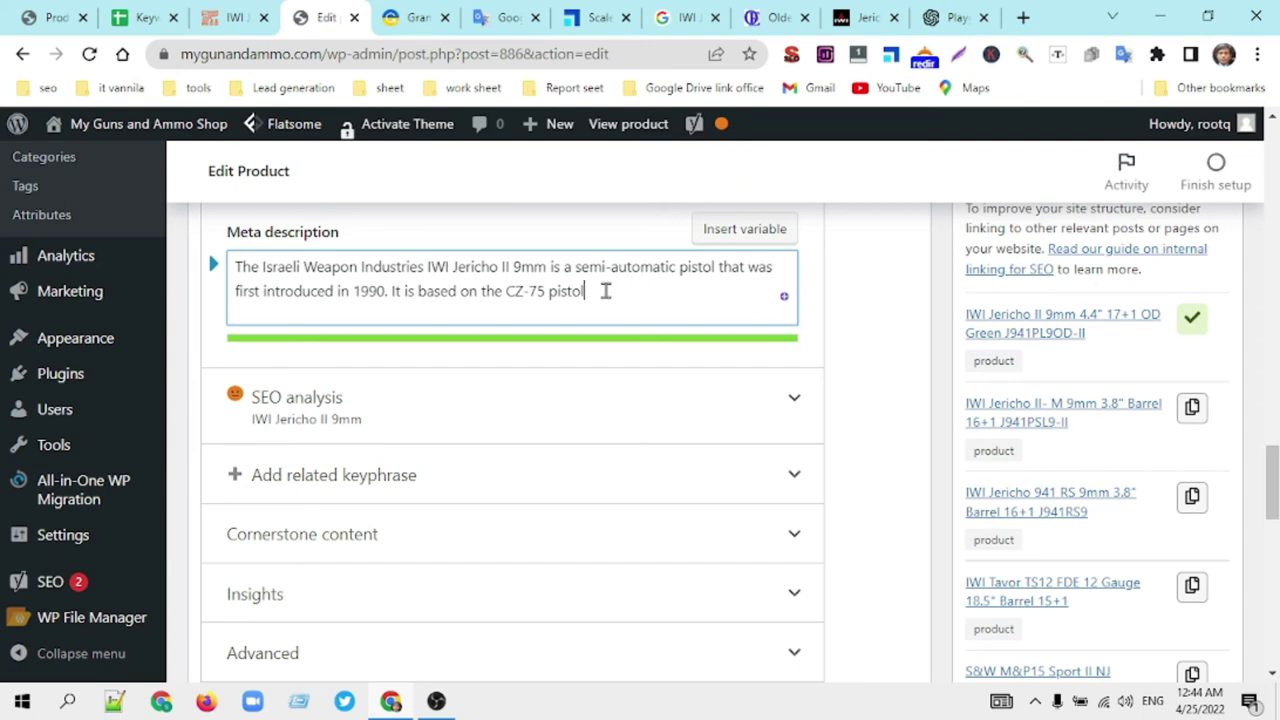
scroll(605, 291, "up", 3)
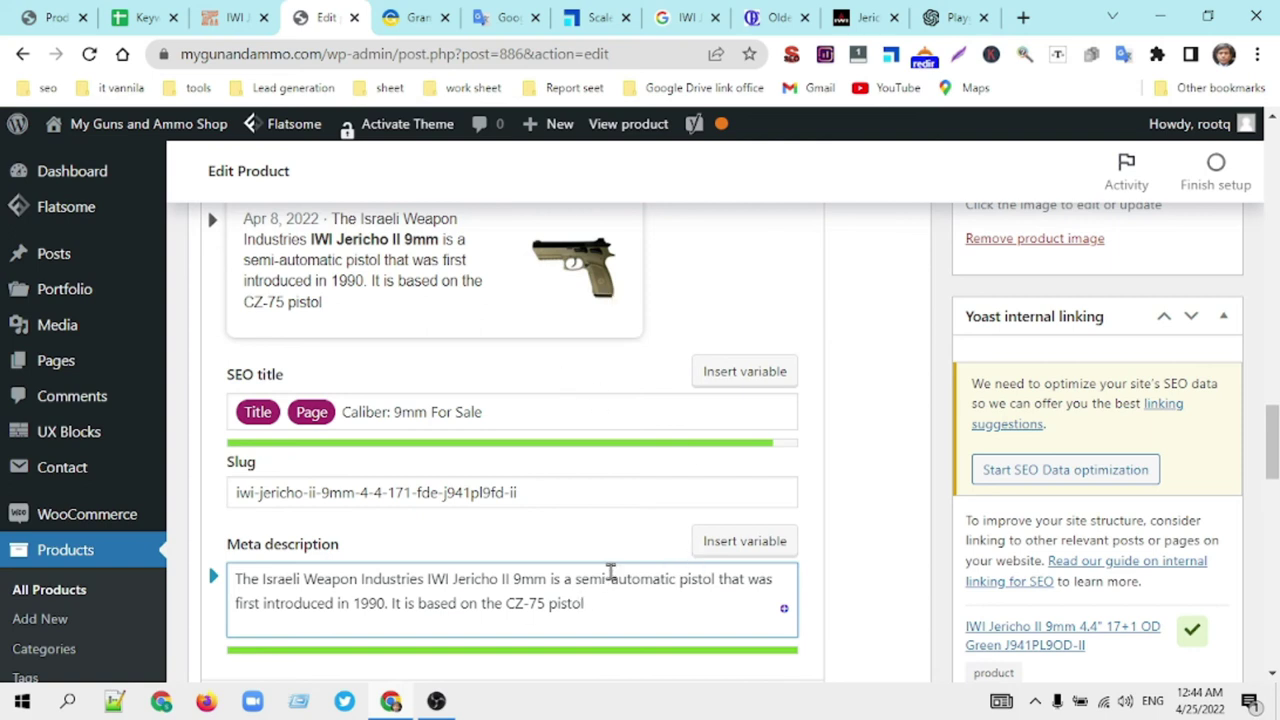
left_click_drag(600, 602, 232, 585)
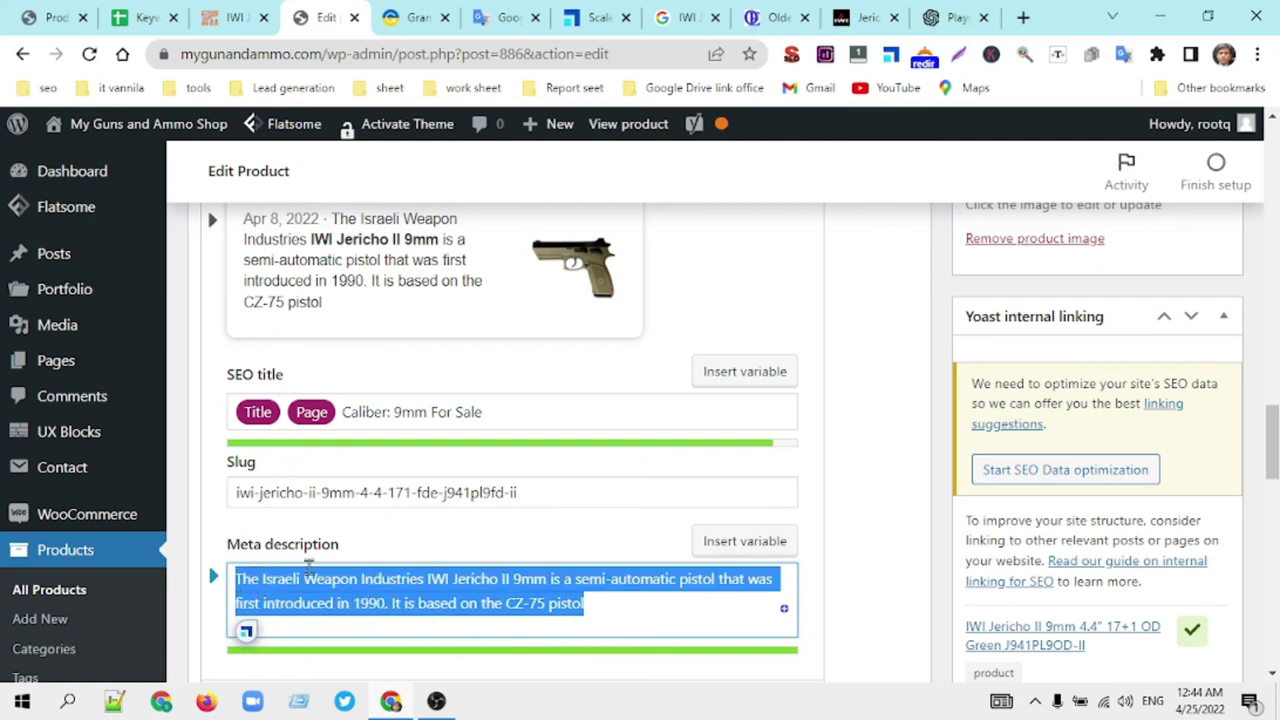
left_click(870, 494)
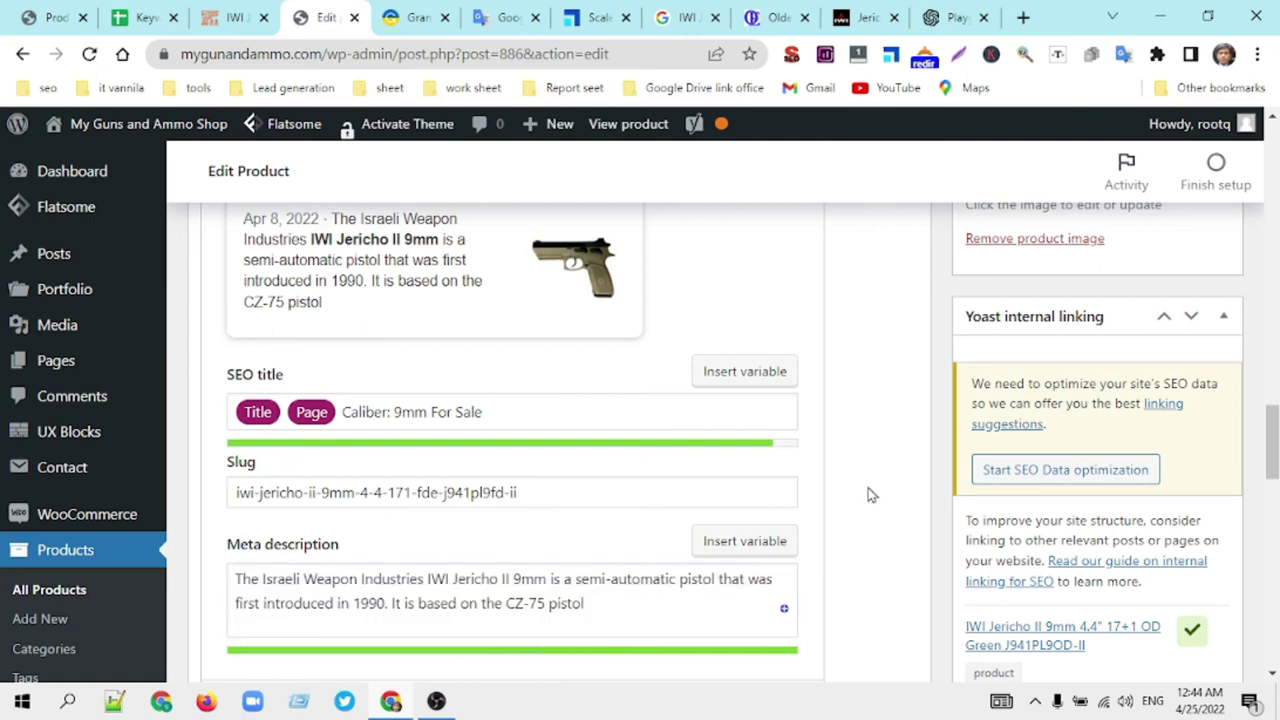
scroll(870, 494, "up", 1)
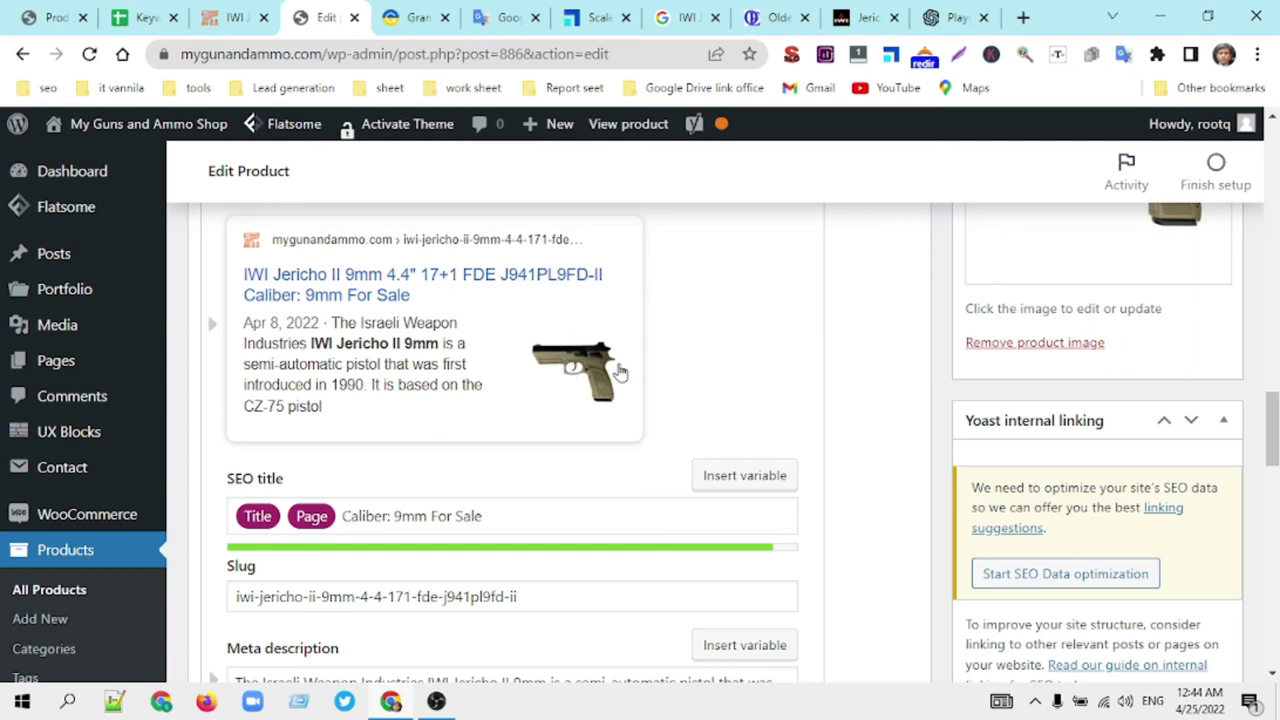
Step: Review the product description's headings, paragraphs, links, technical specs and additional features
scroll(620, 372, "up", 15)
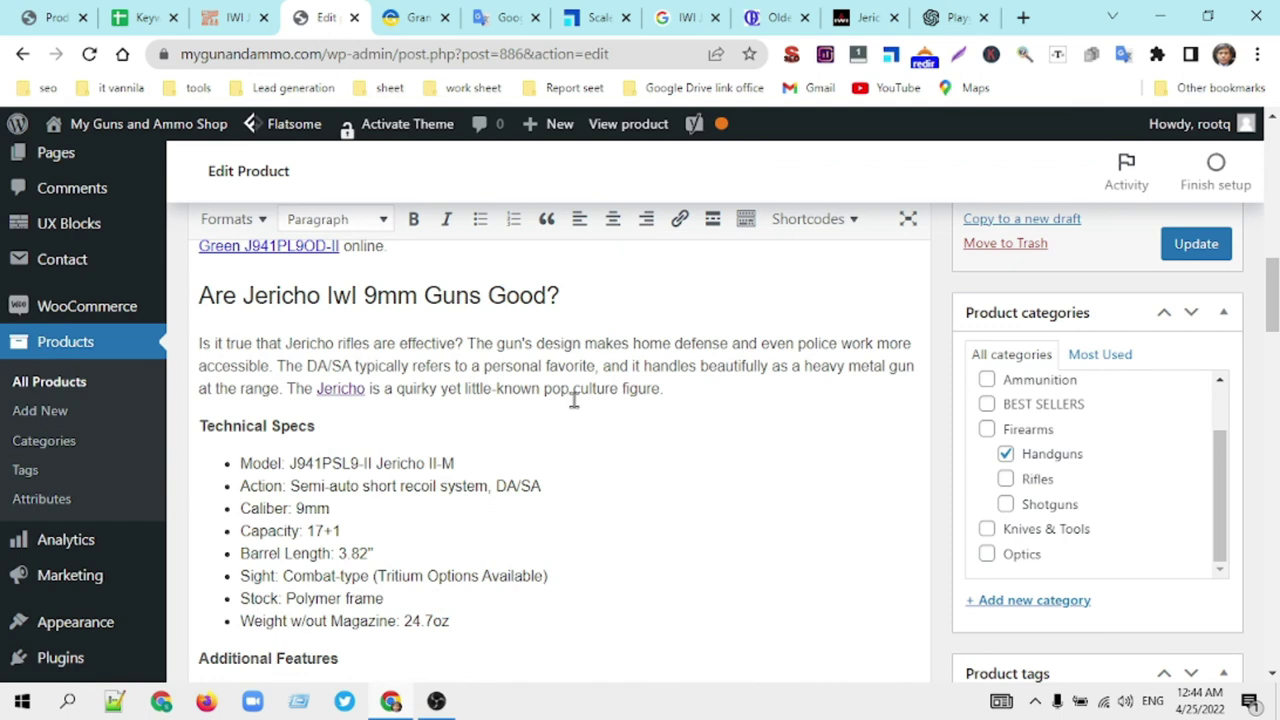
scroll(634, 403, "up", 2)
scroll(634, 403, "down", 3)
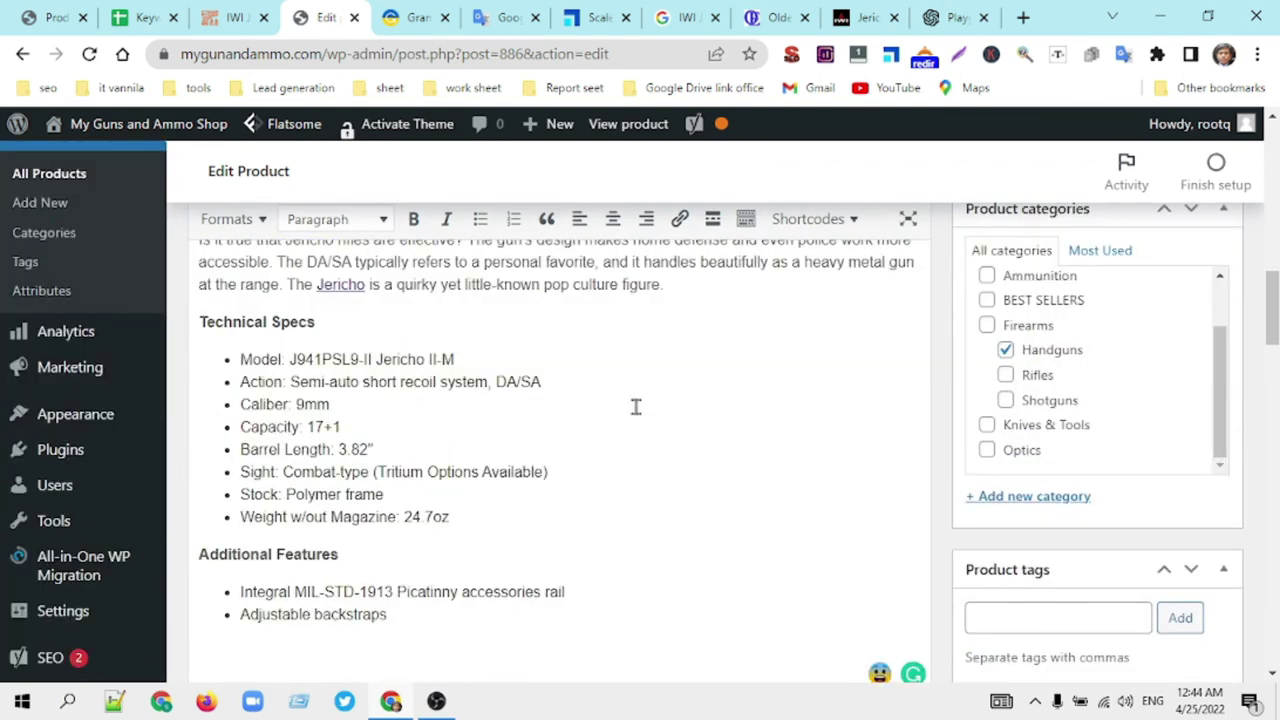
scroll(635, 406, "up", 2)
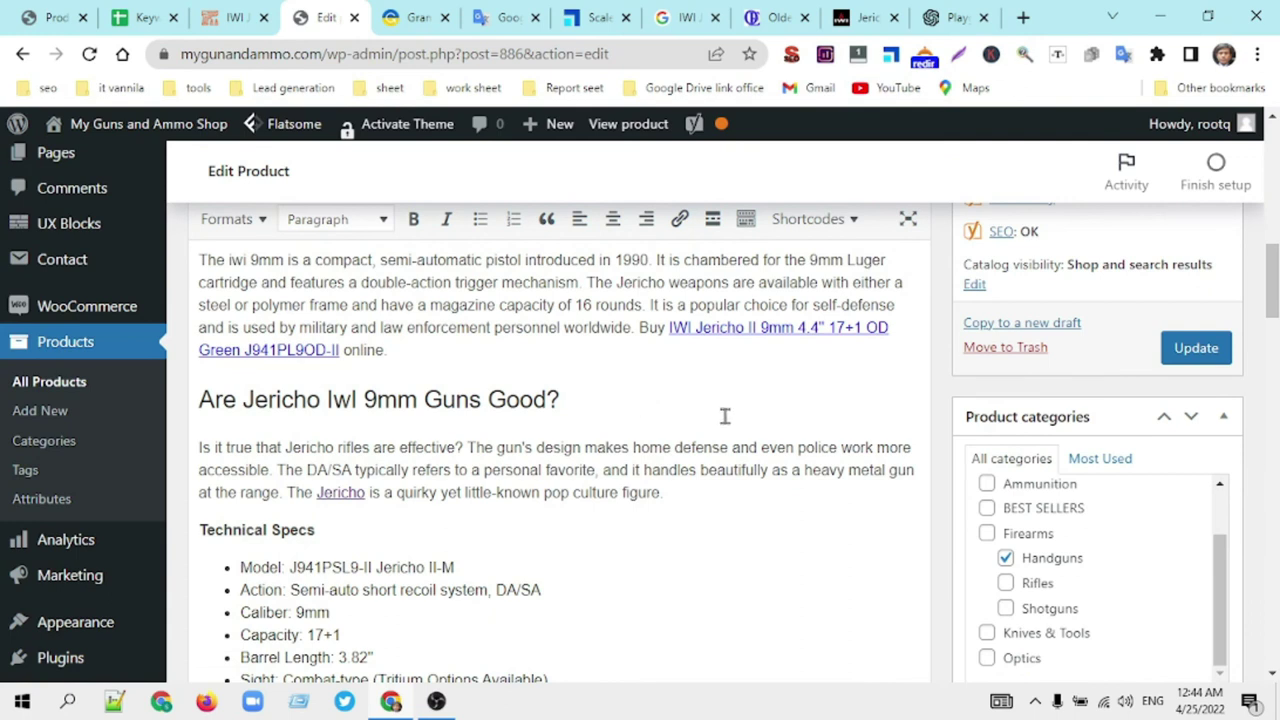
scroll(740, 414, "up", 1)
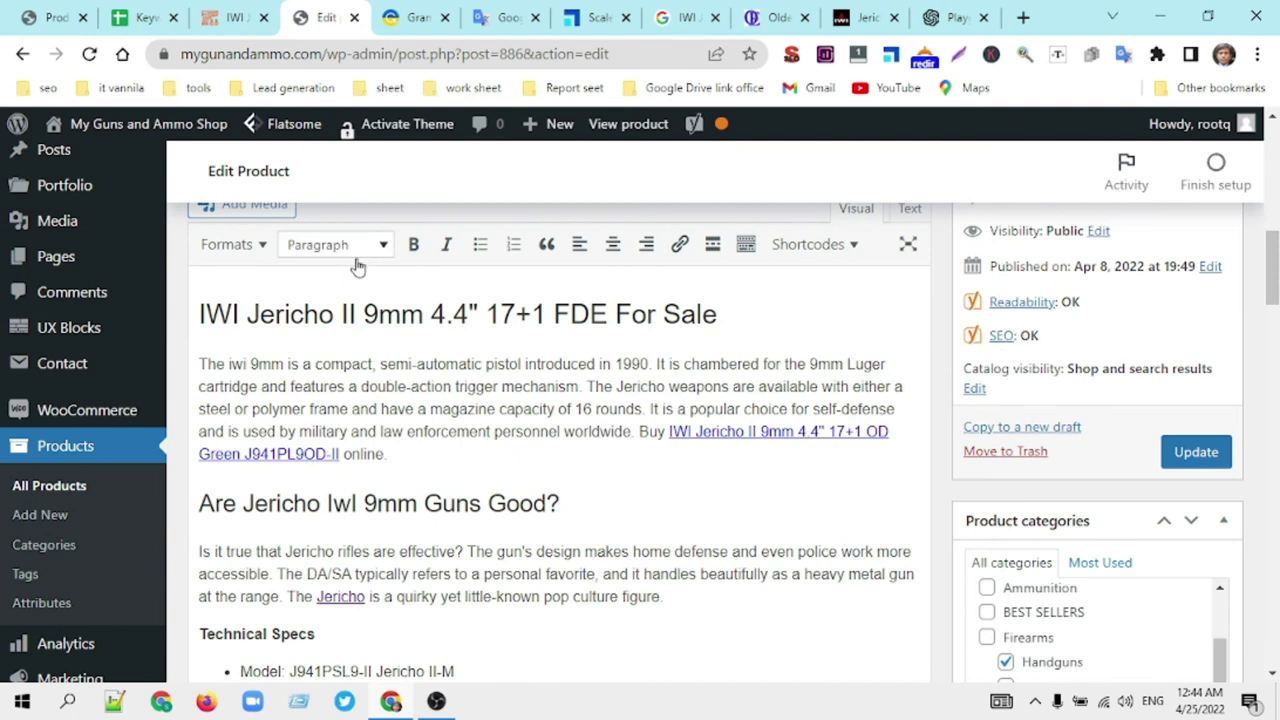
left_click(362, 314)
scroll(923, 352, "down", 2)
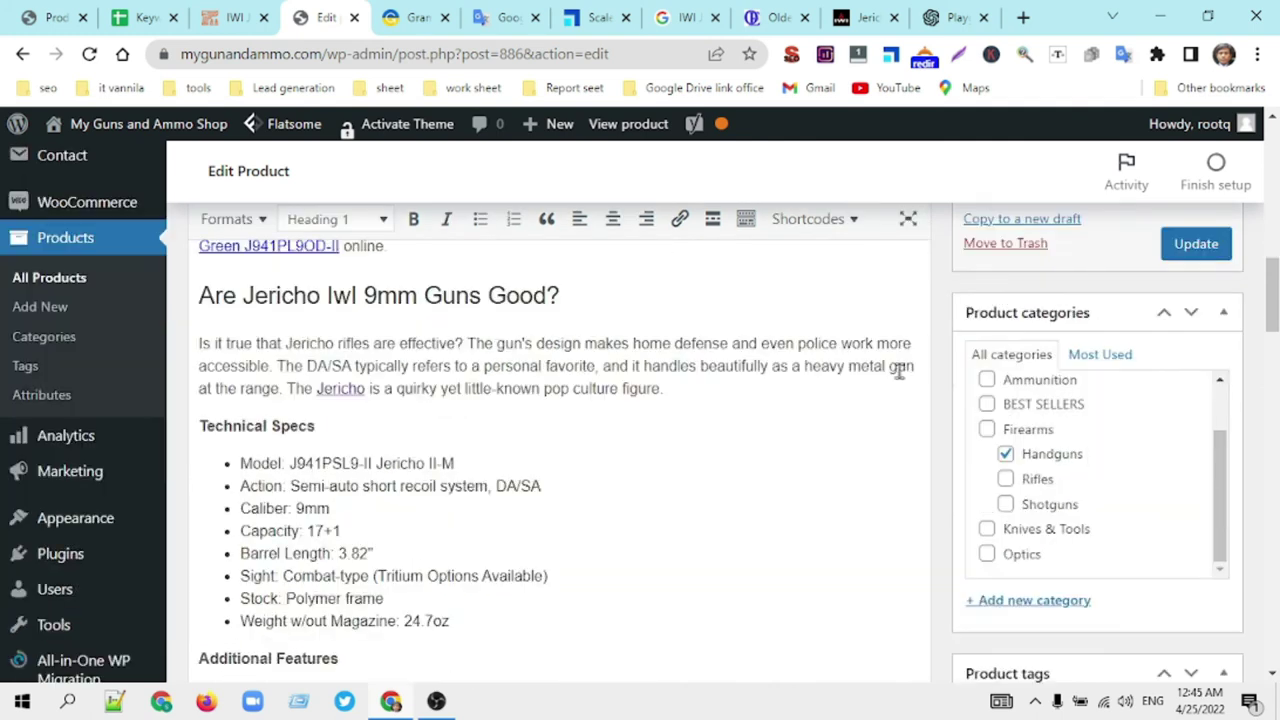
scroll(735, 368, "down", 3)
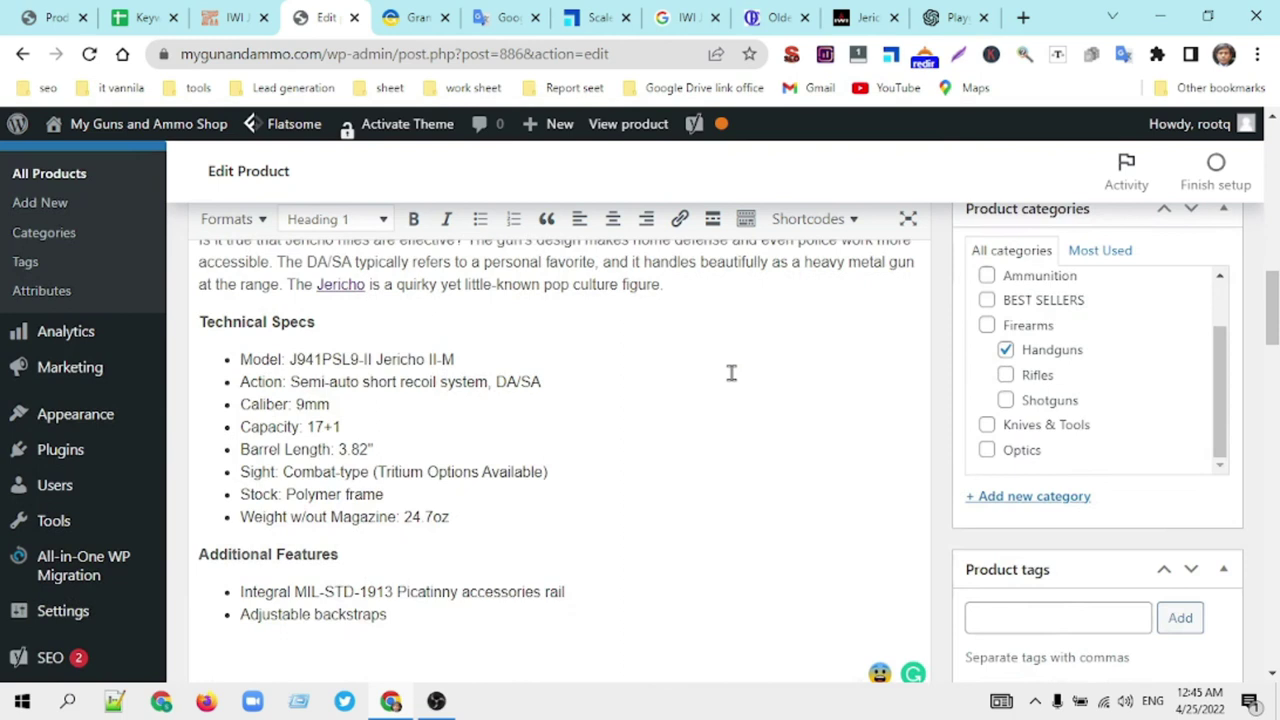
Step: Review the technical specs and additional features lists in the product description, along with the Yoast focus keyphrase below it
left_click_drag(602, 373, 184, 379)
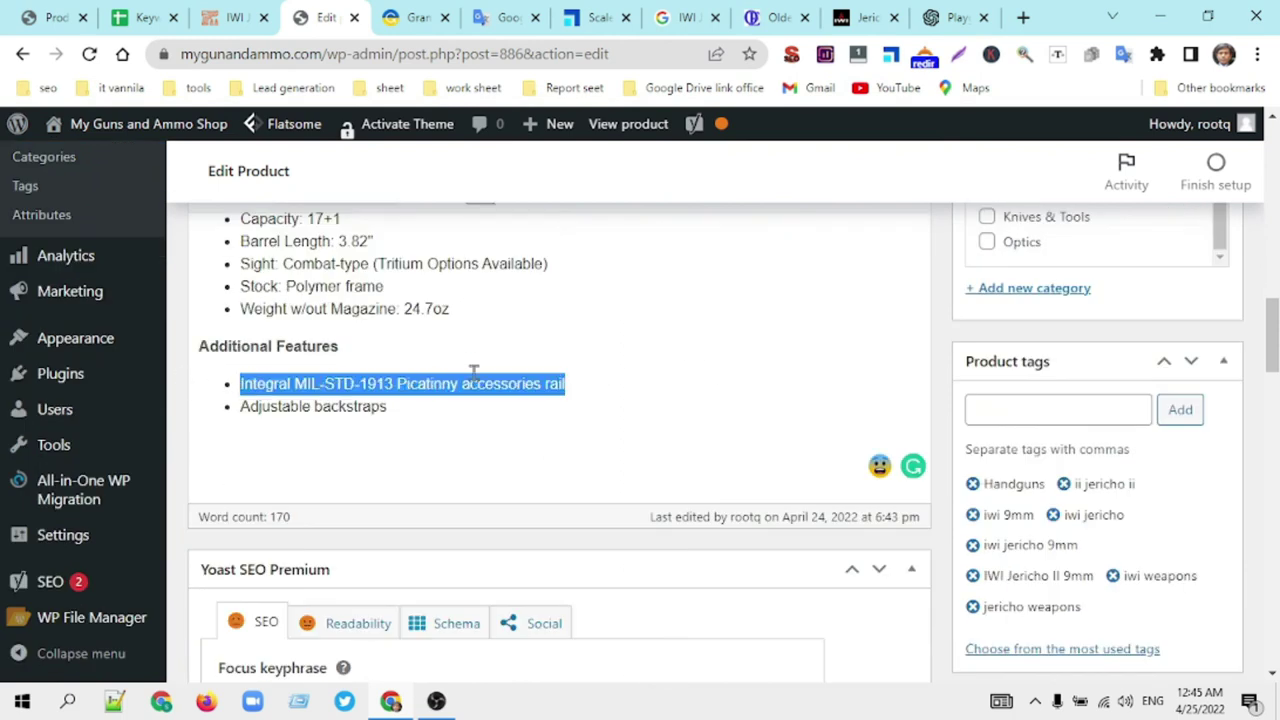
scroll(737, 357, "up", 3)
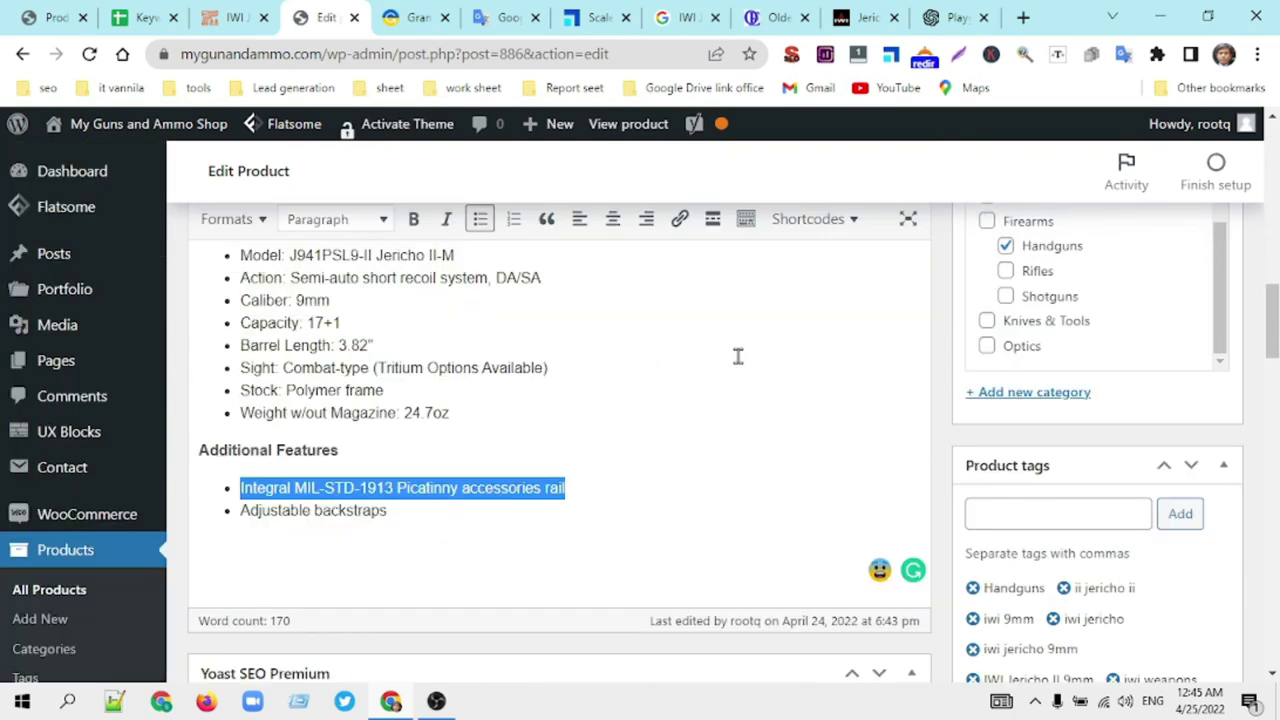
scroll(737, 357, "down", 3)
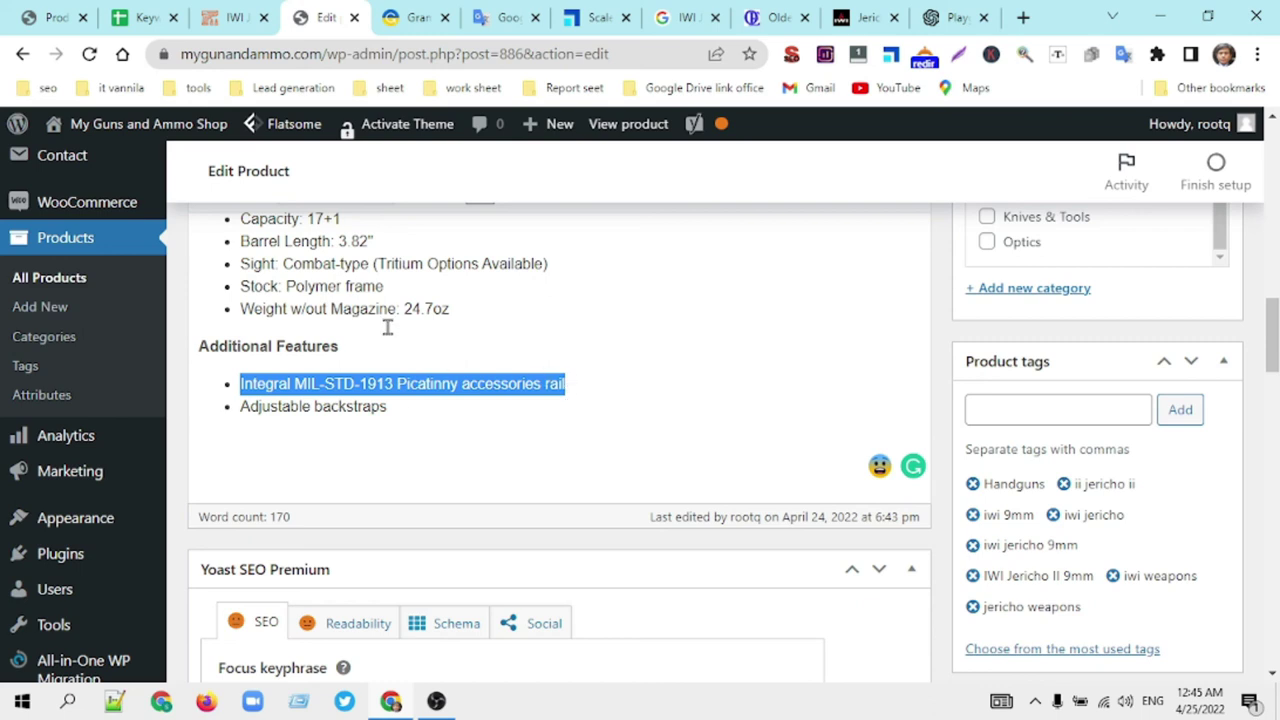
left_click(404, 322)
scroll(597, 346, "down", 2)
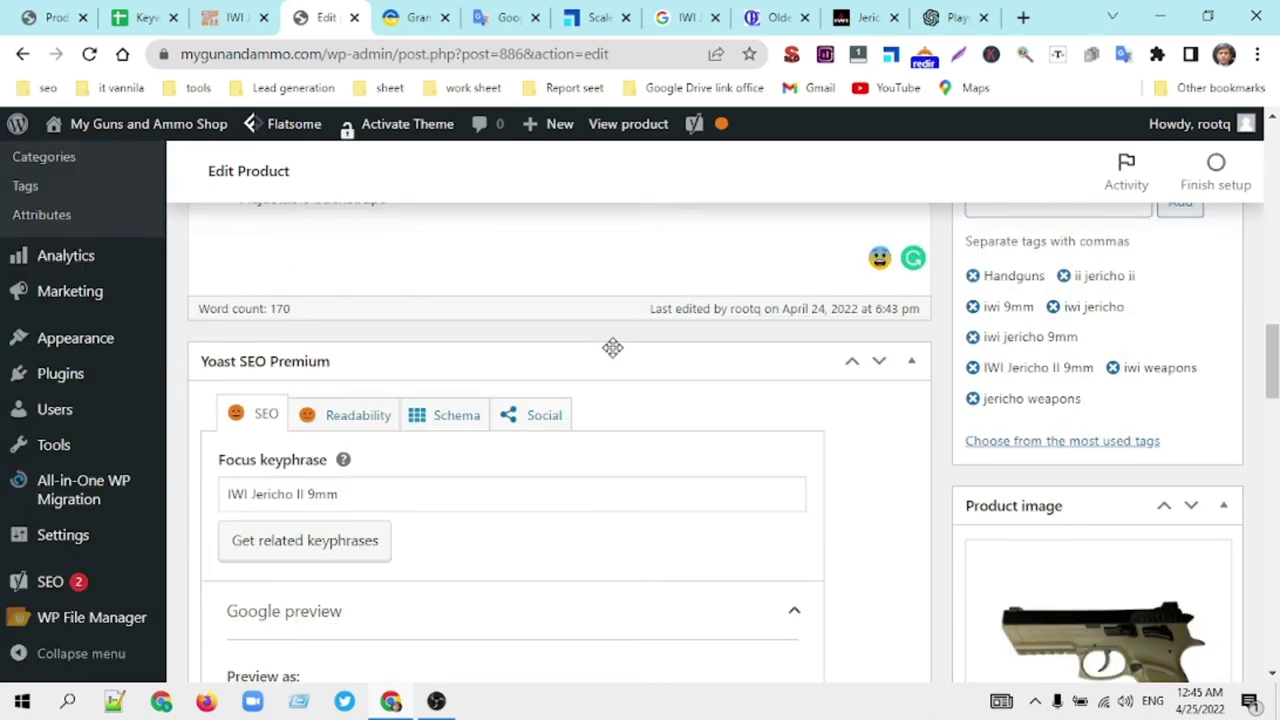
scroll(611, 346, "up", 2)
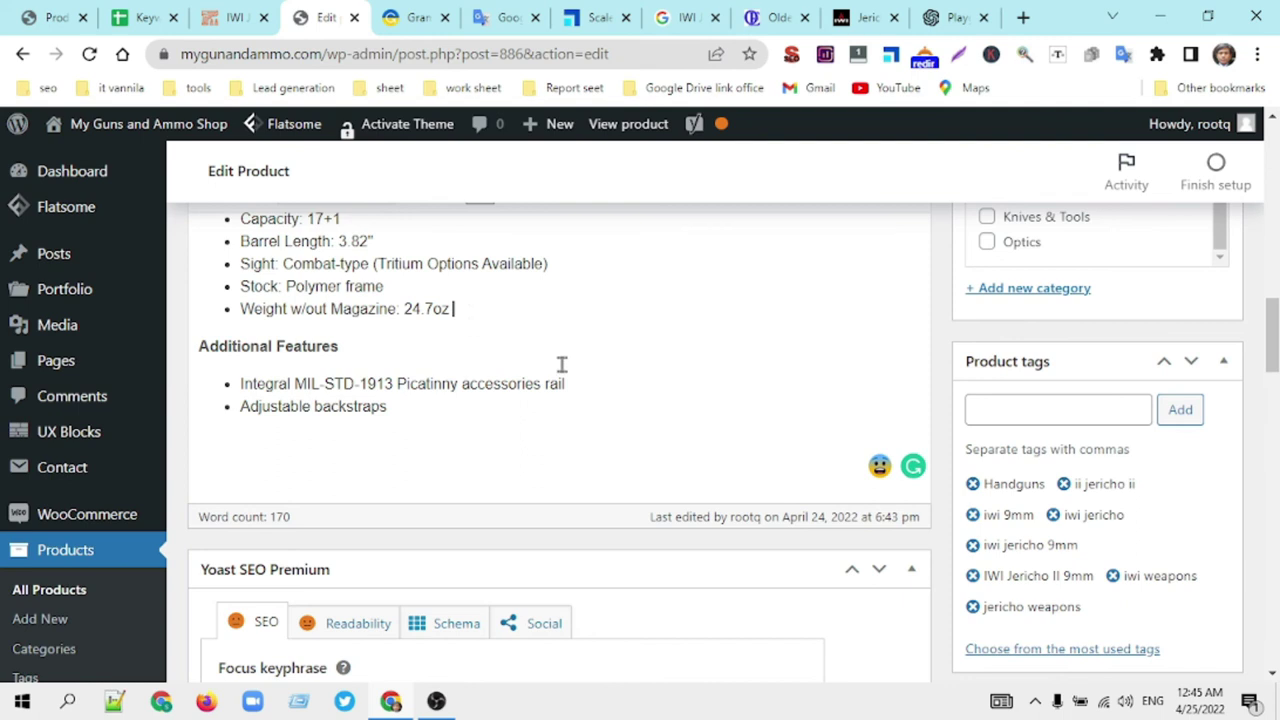
scroll(594, 379, "down", 2)
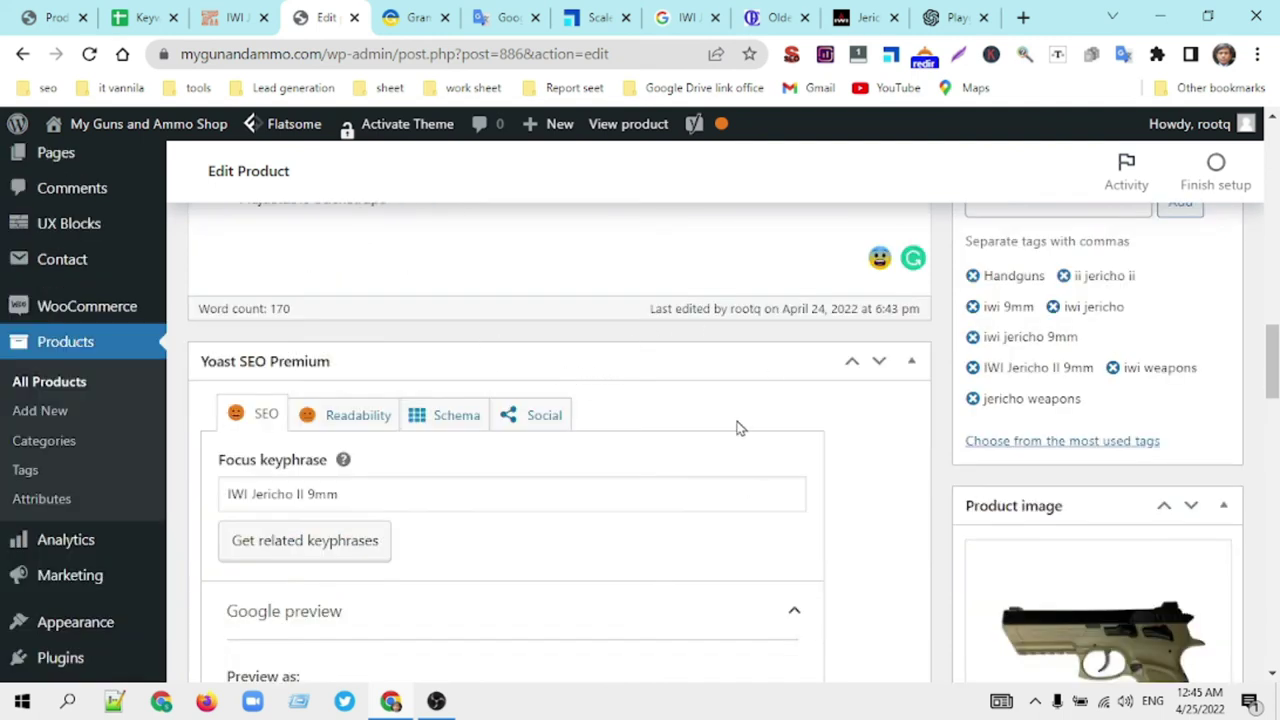
scroll(737, 425, "up", 10)
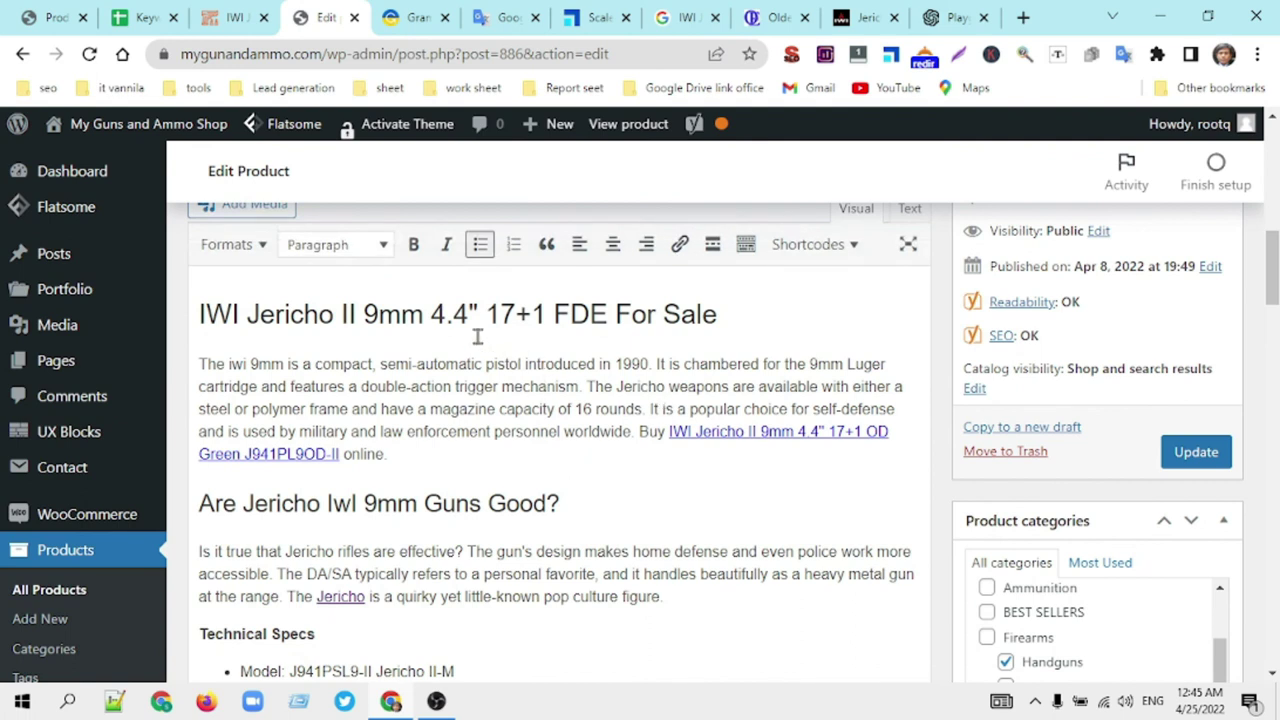
Step: Compare the keyphrase in the product title with the description's main heading and subheading, checking each heading's level
scroll(368, 312, "up", 1)
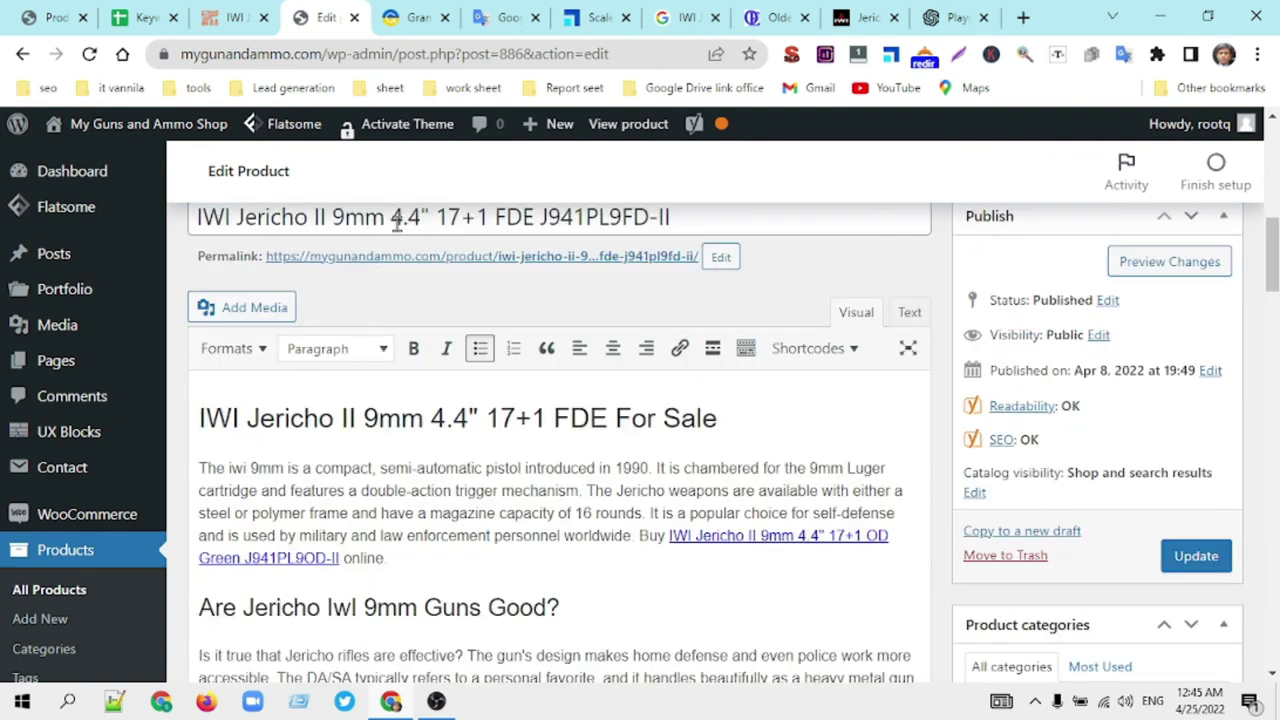
left_click_drag(384, 218, 196, 219)
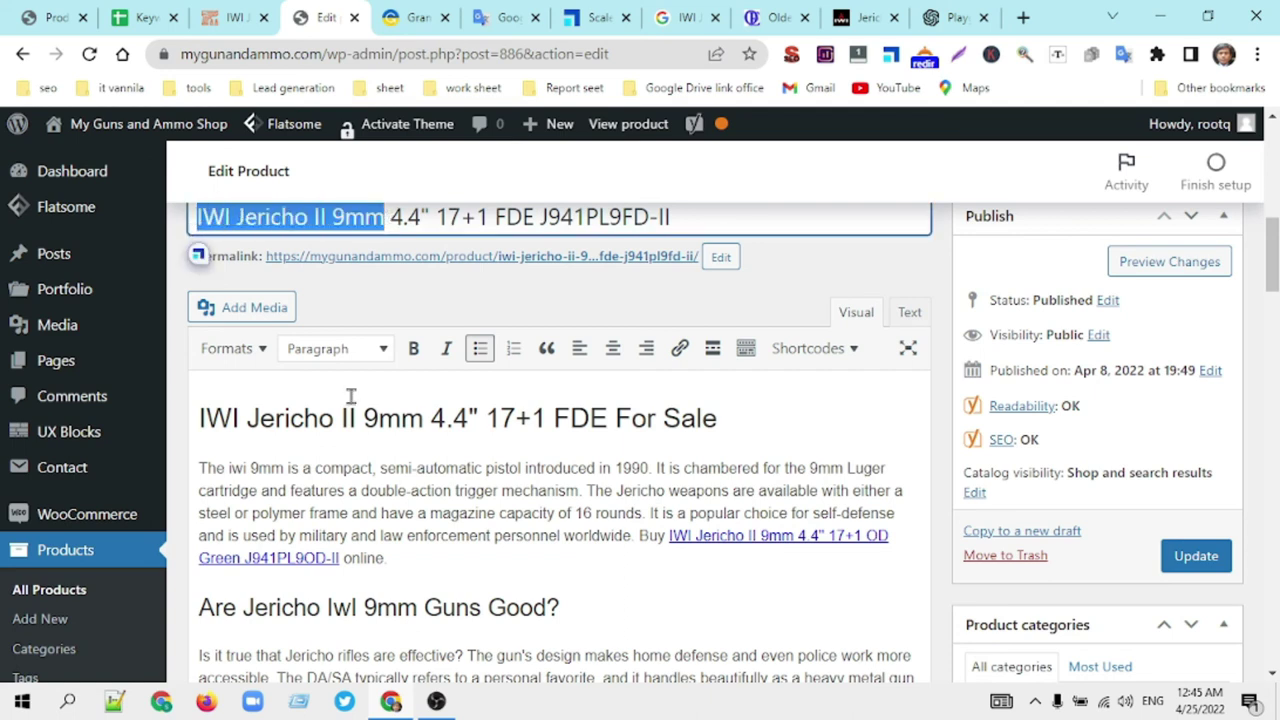
left_click(531, 535)
left_click(455, 418)
scroll(435, 490, "down", 1)
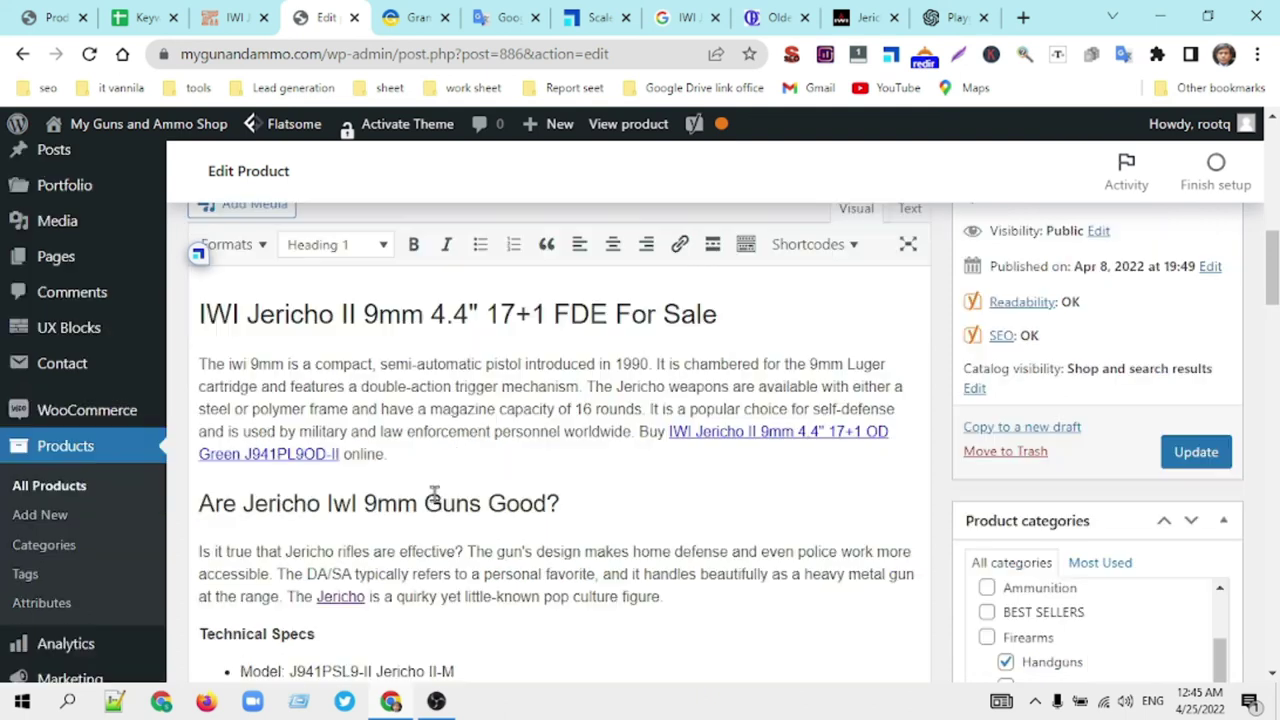
left_click(420, 505)
scroll(594, 534, "down", 2)
scroll(630, 455, "up", 2)
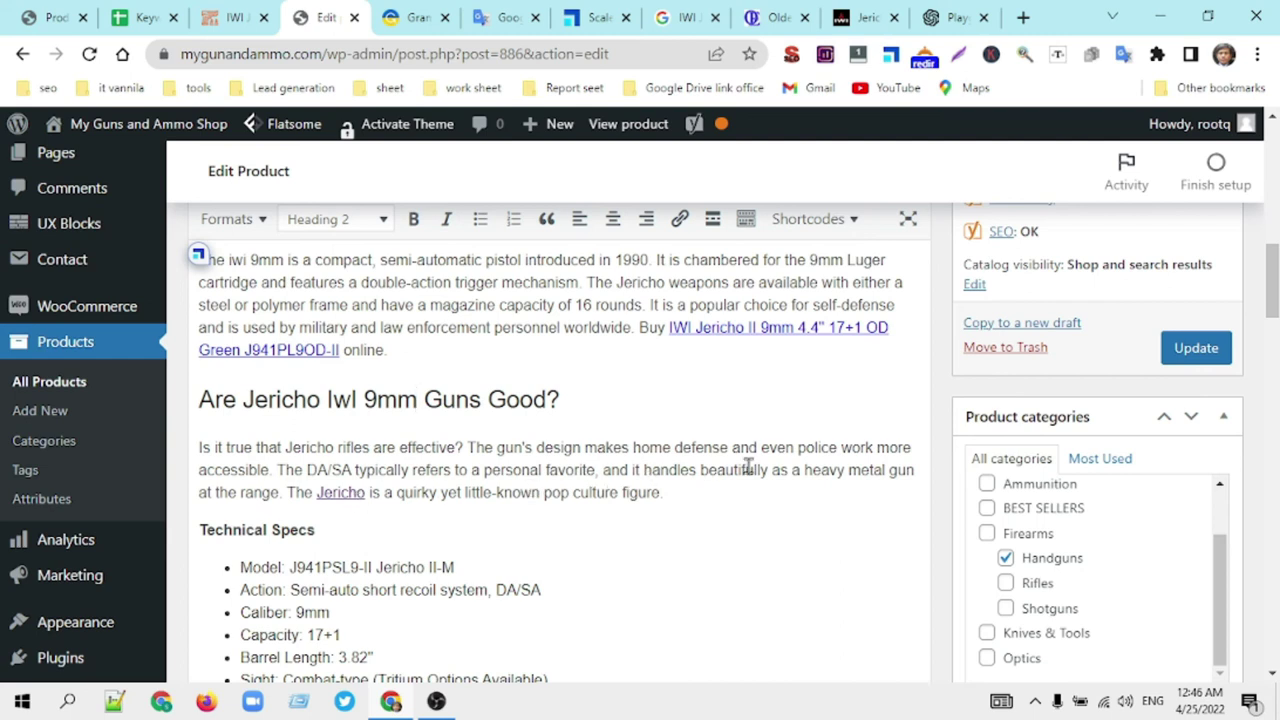
Step: Review the product image, Google preview, SEO title, slug, meta description and product tags
scroll(748, 467, "down", 10)
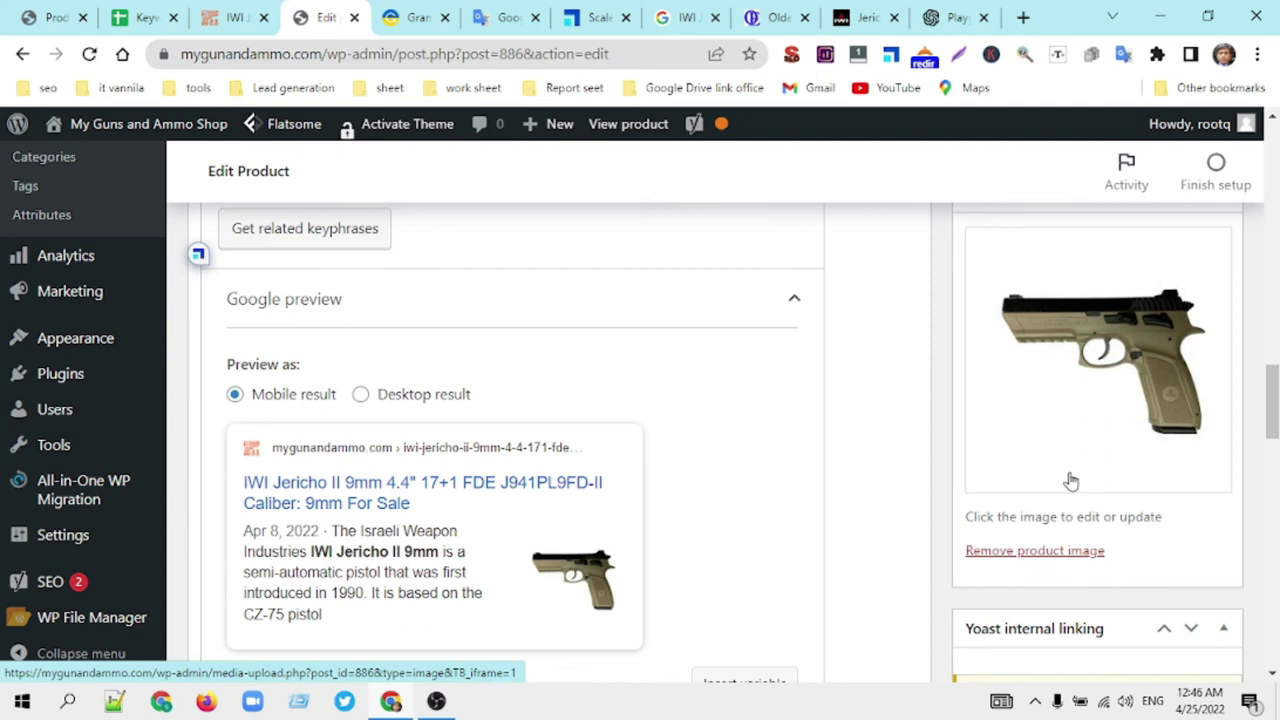
scroll(692, 515, "down", 3)
scroll(534, 420, "down", 1)
scroll(457, 340, "up", 2)
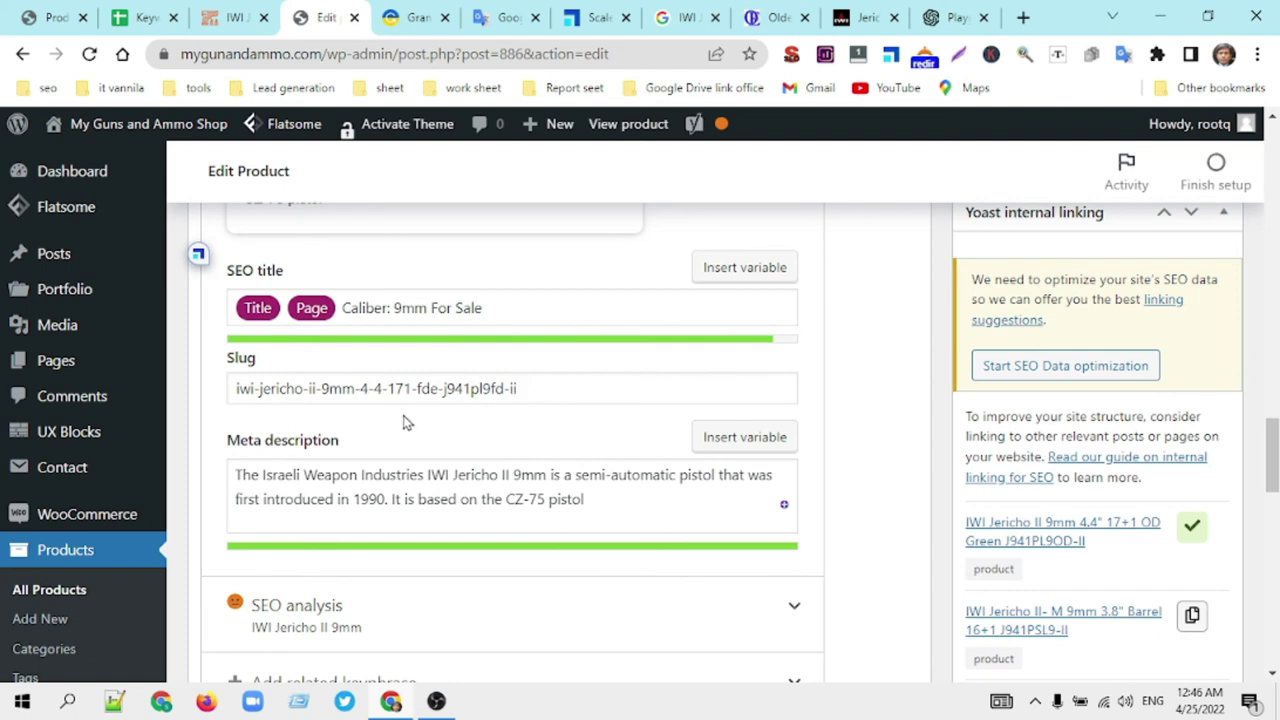
scroll(650, 395, "up", 15)
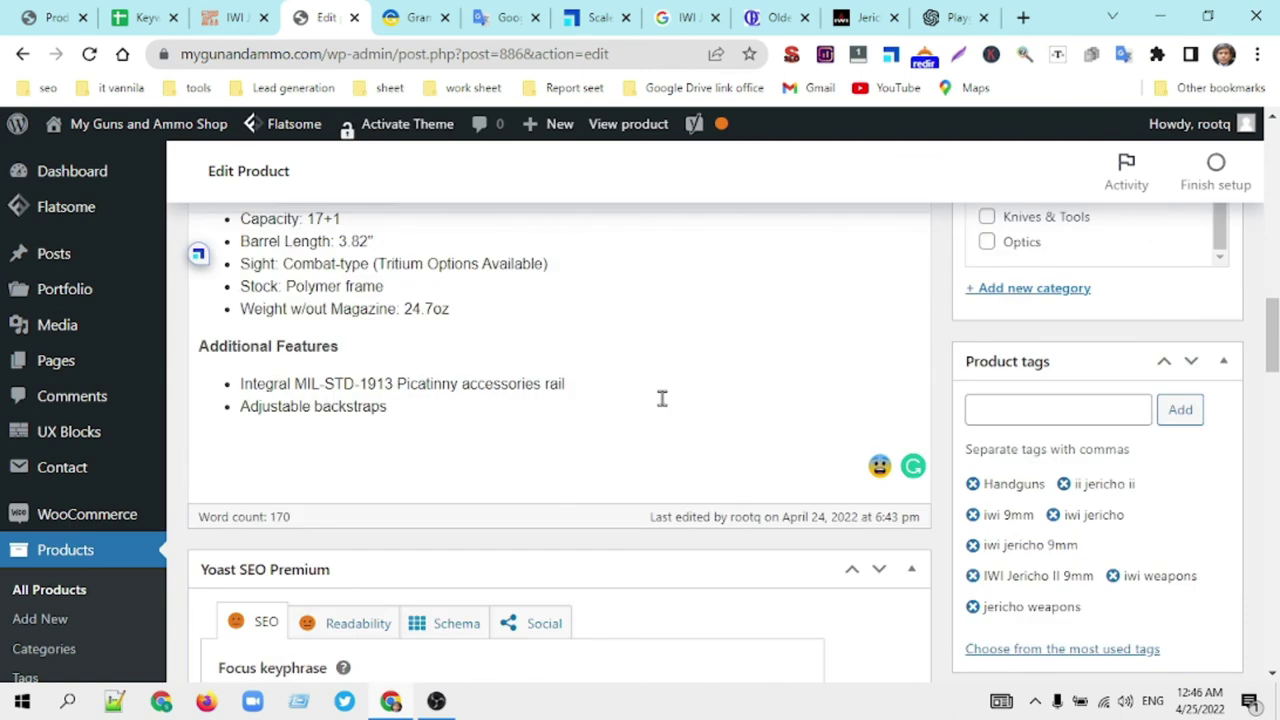
scroll(680, 408, "down", 1)
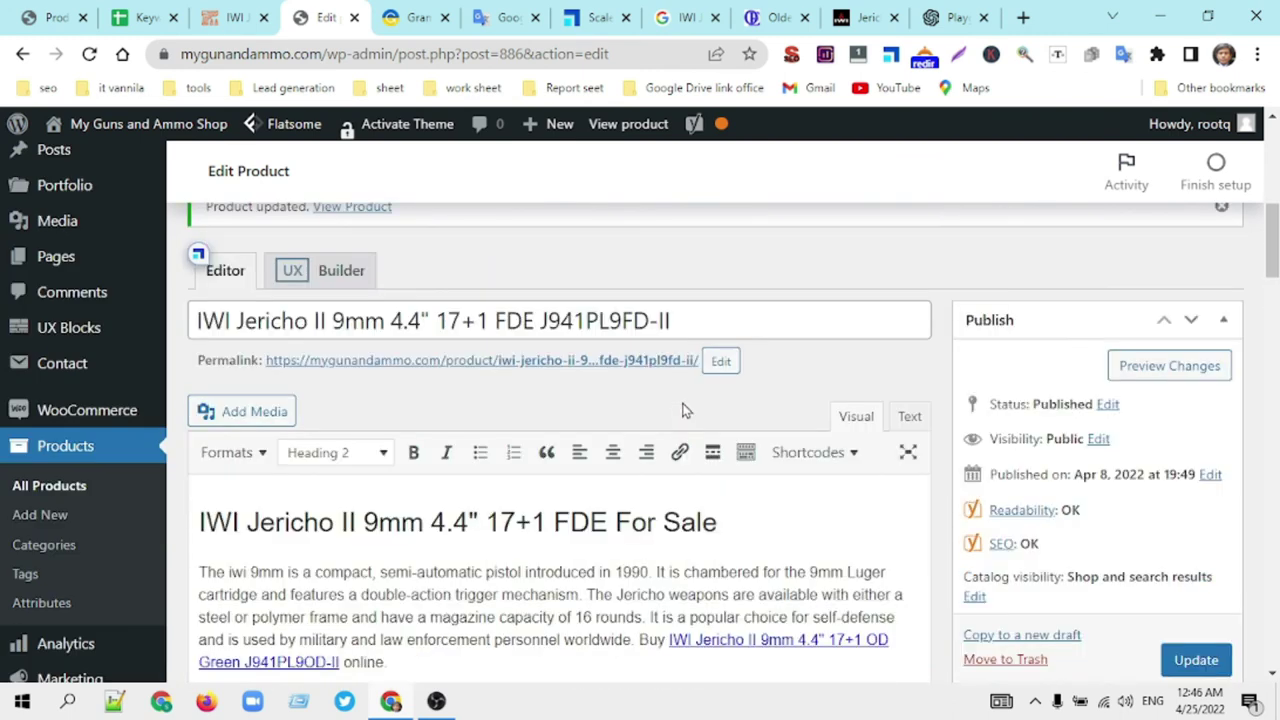
Step: Open the product's permalink slug for editing, read through to its end and accept it as is
left_click(721, 368)
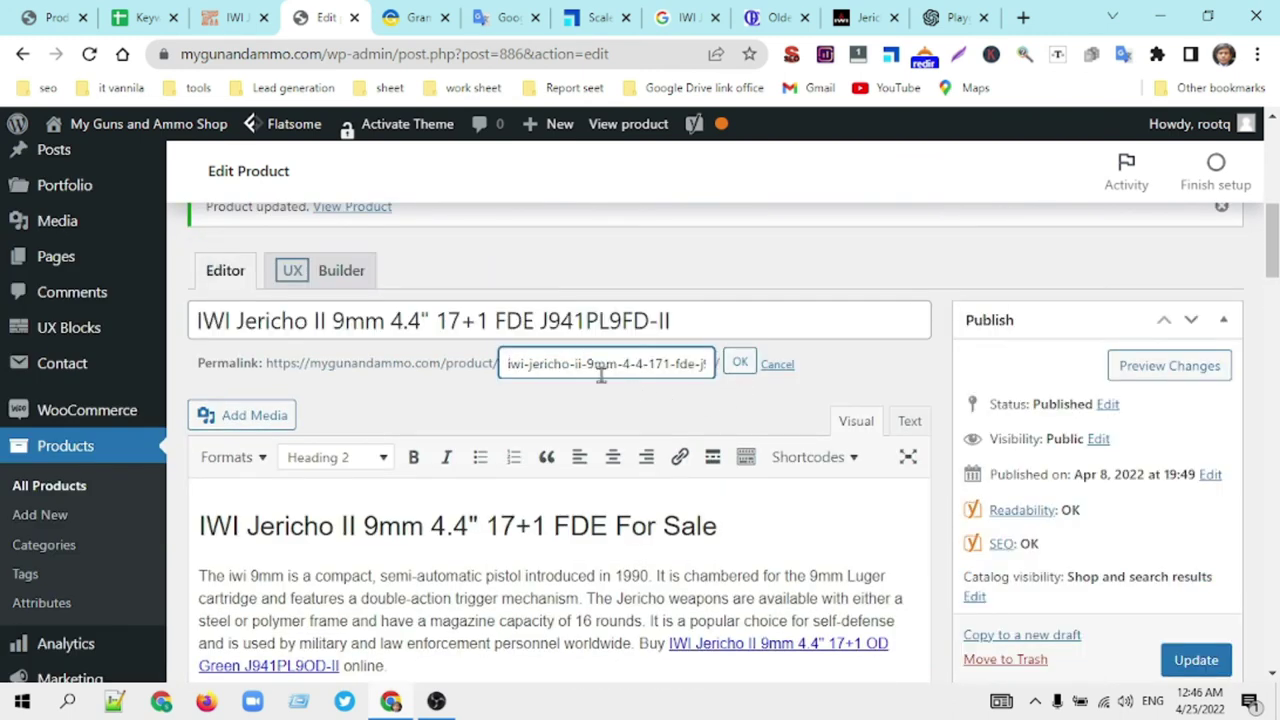
key("Right")
key("Right")
key("Right")
key("Right")
key("Right")
key("Right")
key("Right")
key("Right")
key("Right")
key("Right")
key("Right")
key("Right")
key("Right")
key("Right")
key("Right")
key("Right")
key("Right")
key("Right")
key("Right")
key("Right")
key("Right")
key("Right")
key("Right")
key("Right")
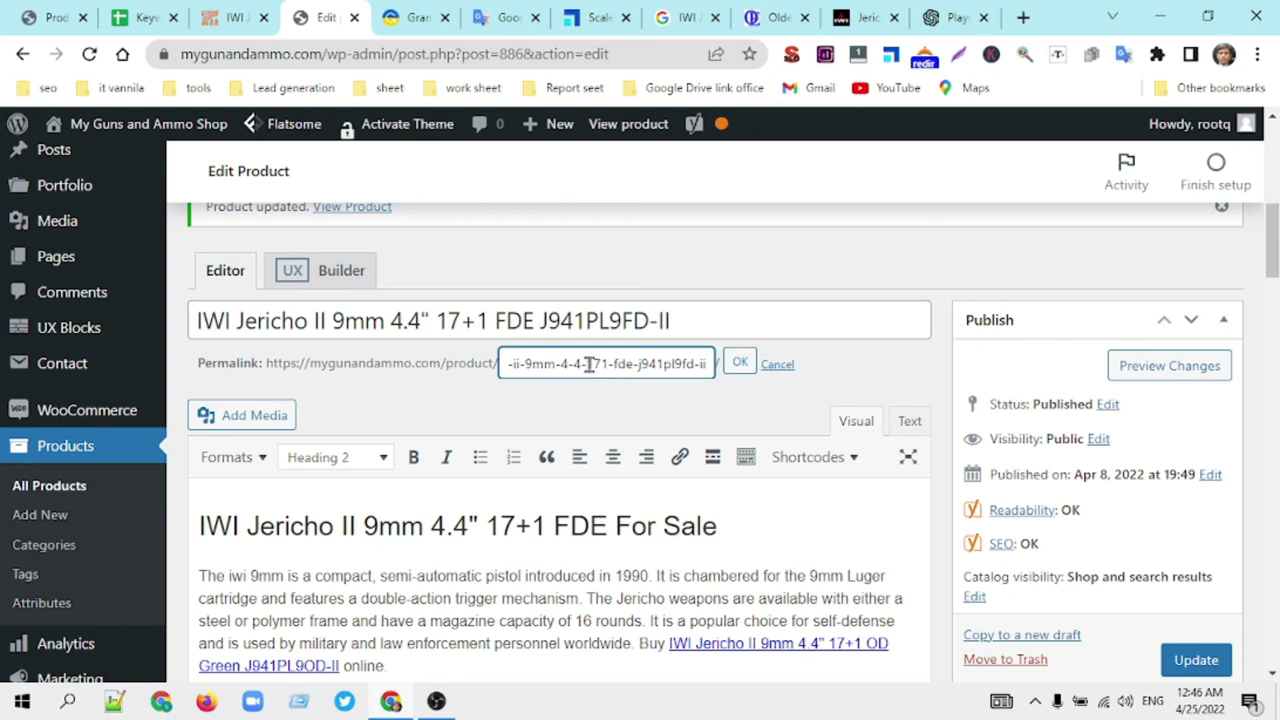
left_click(740, 363)
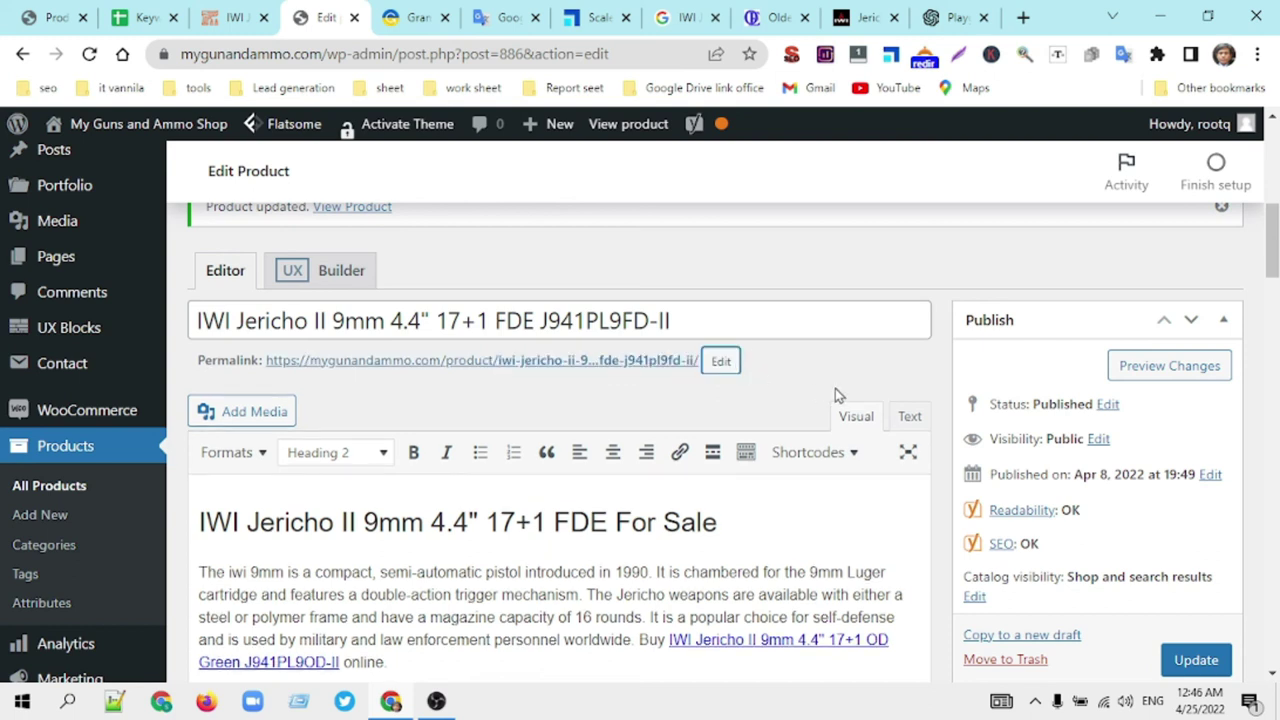
Step: Update the product and open its live page in a new browser tab
scroll(866, 392, "down", 2)
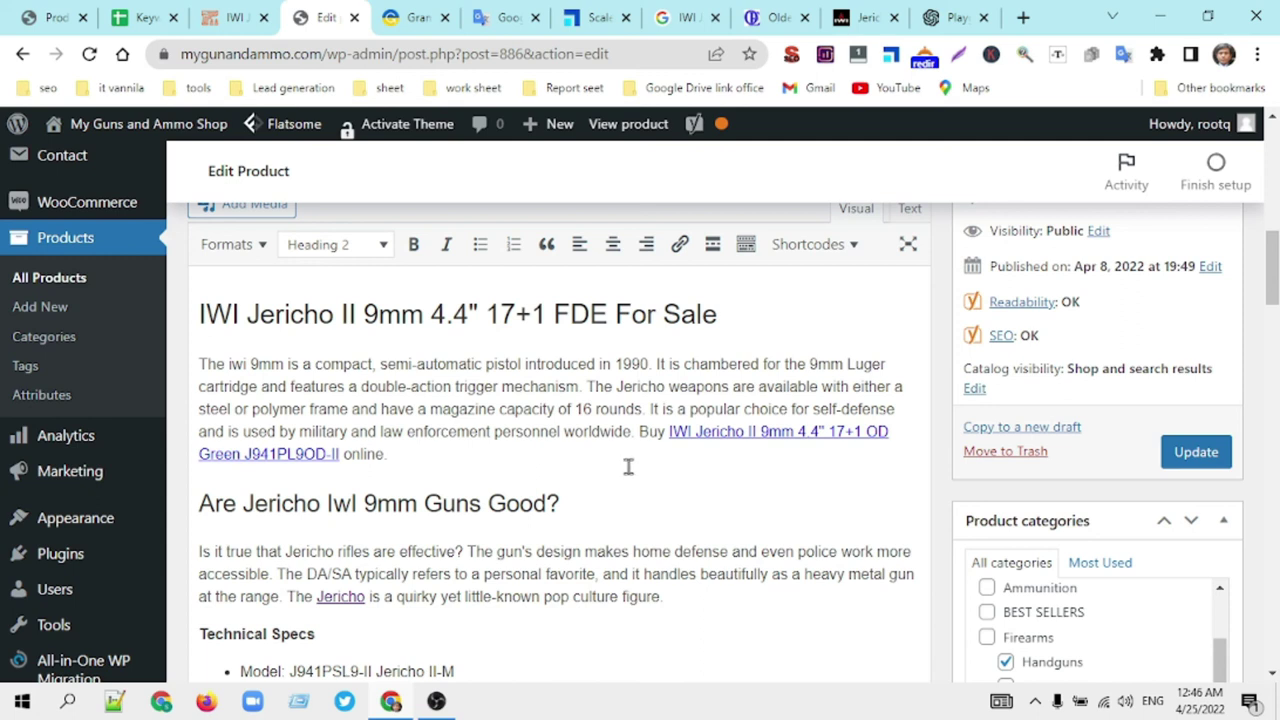
left_click(1192, 458)
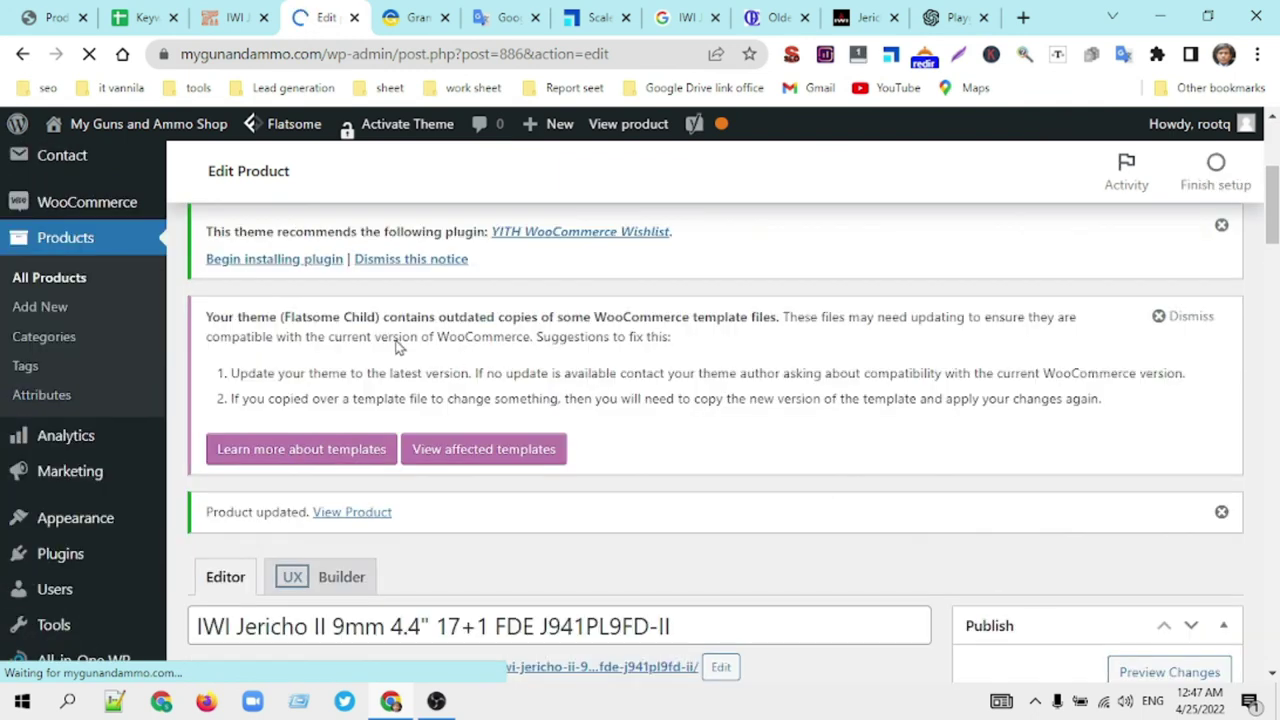
scroll(560, 348, "down", 2)
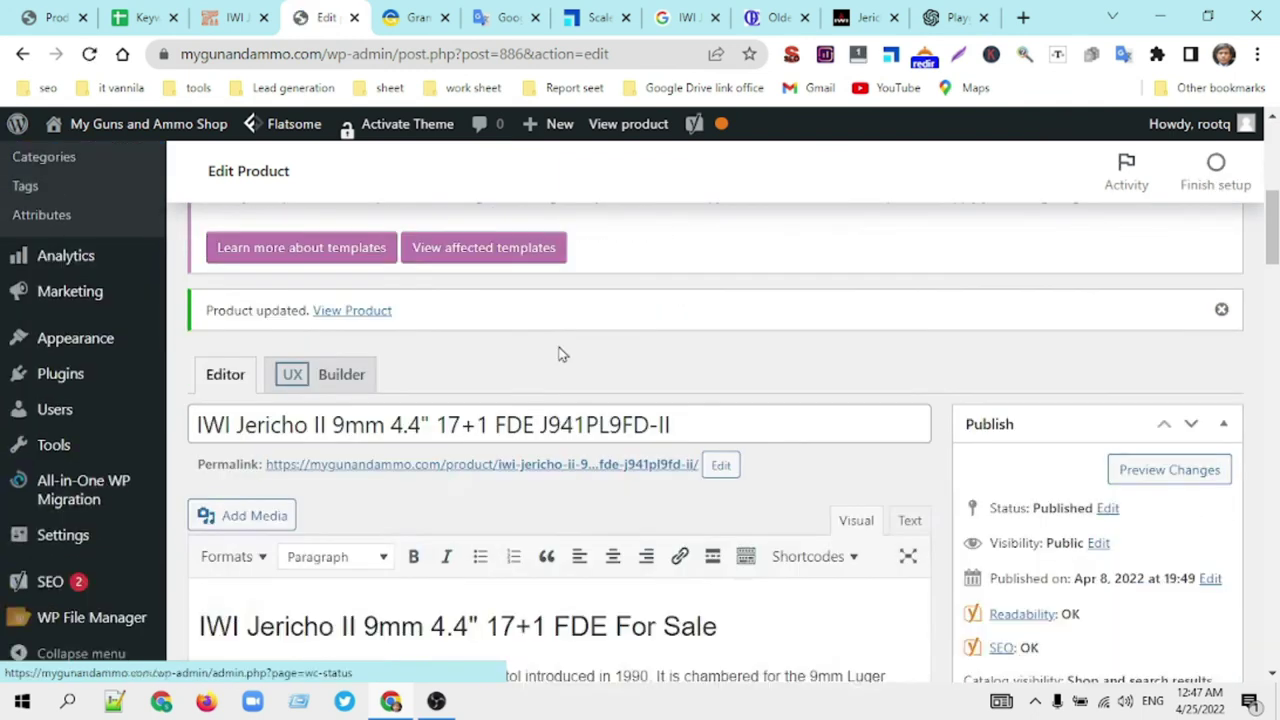
scroll(563, 351, "down", 1)
scroll(533, 365, "up", 1)
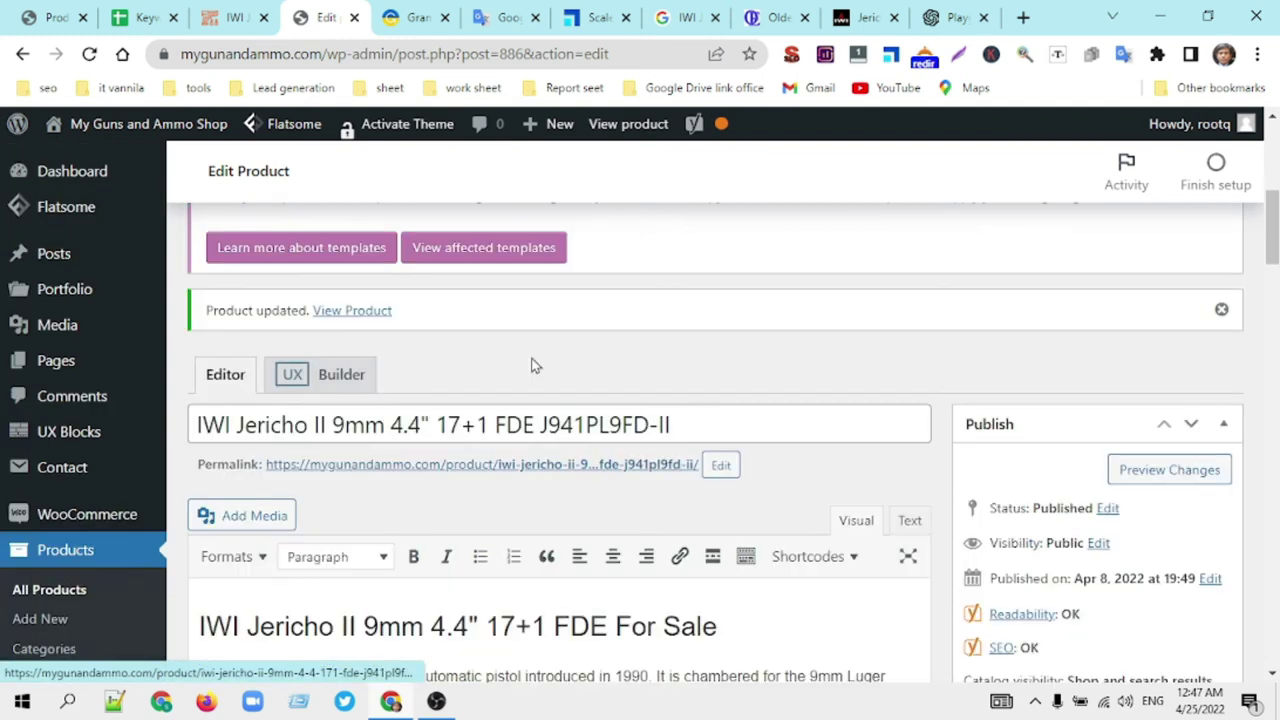
middle_click(352, 316)
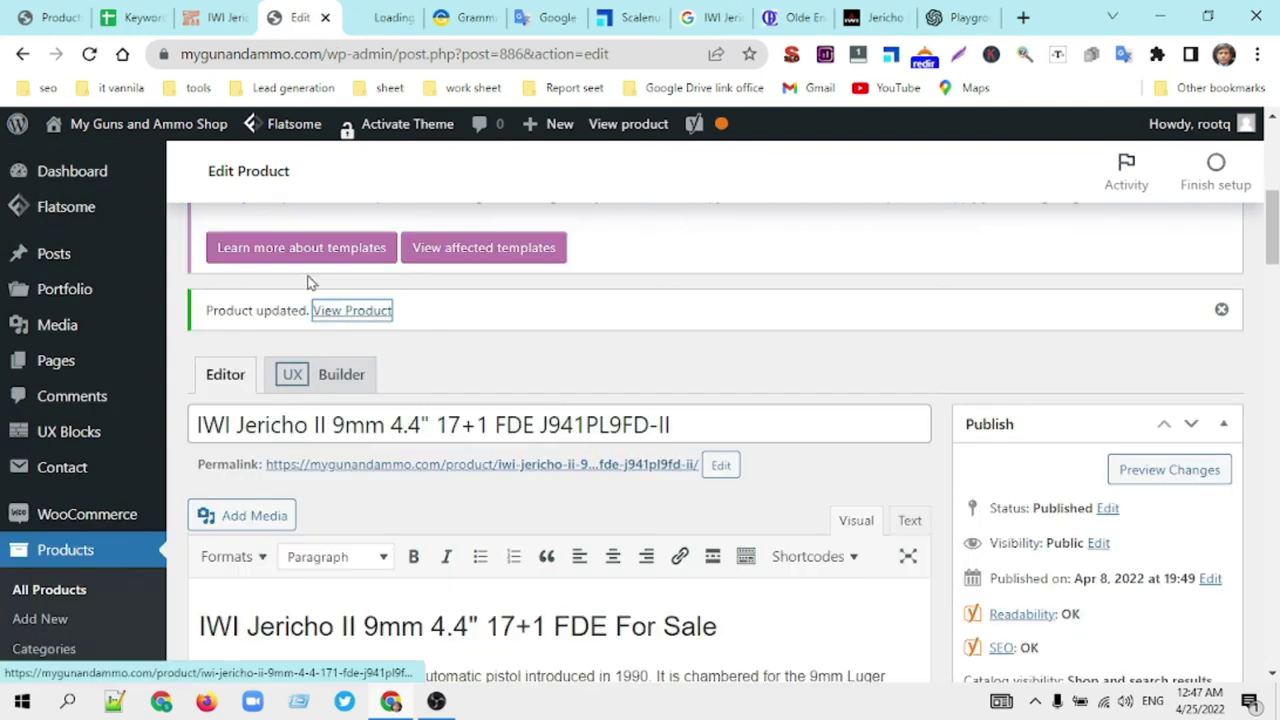
left_click(380, 20)
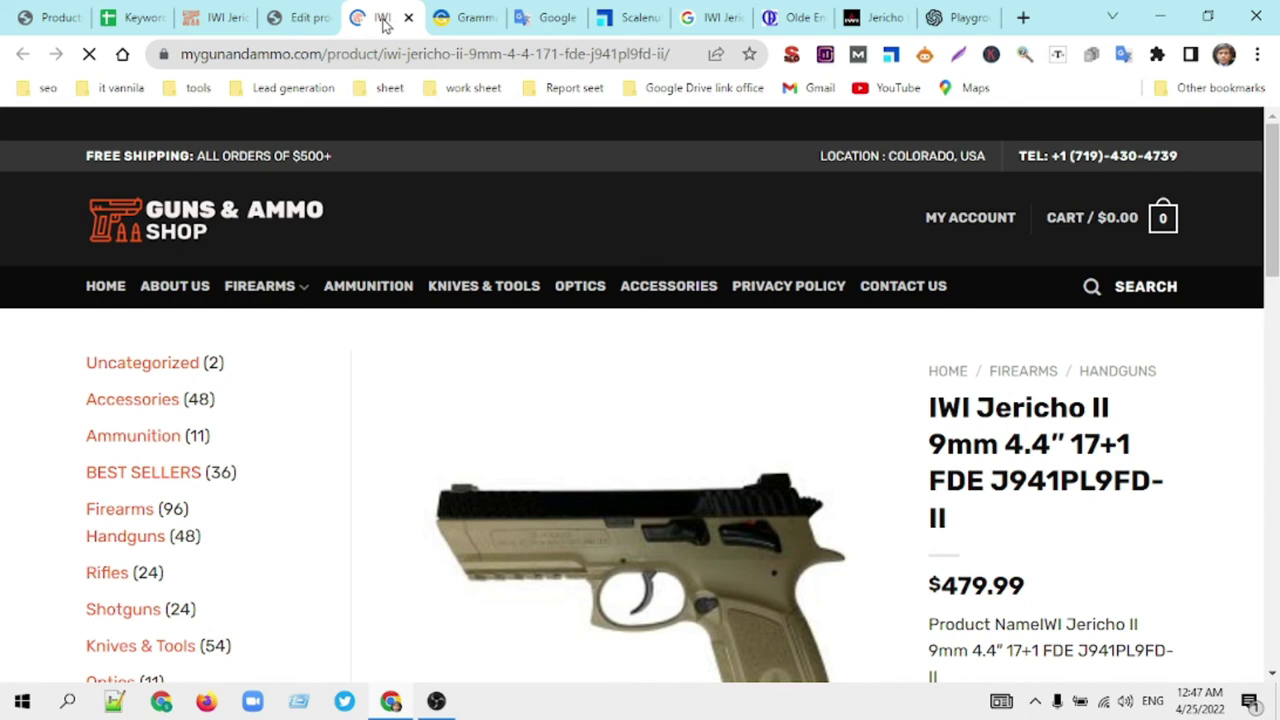
Step: Examine the live product page's title, price, short description, category and tags
scroll(1028, 390, "down", 5)
scroll(1028, 390, "down", 2)
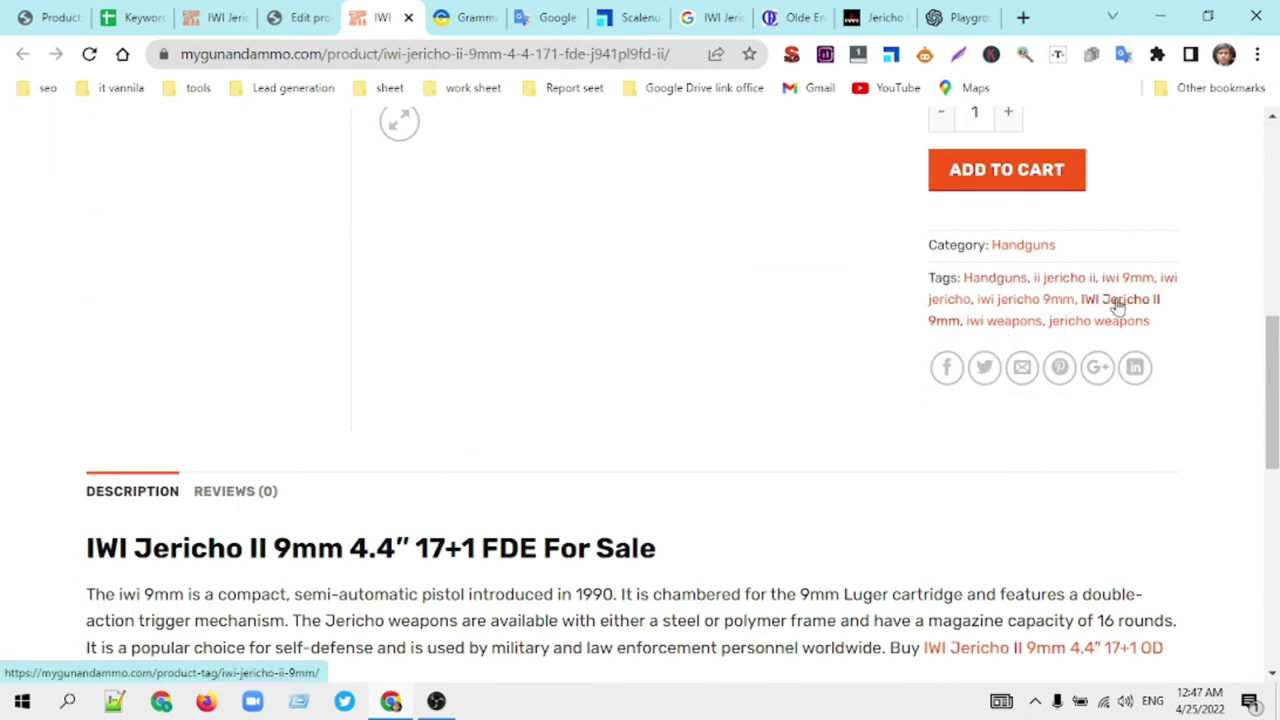
scroll(1090, 310, "up", 4)
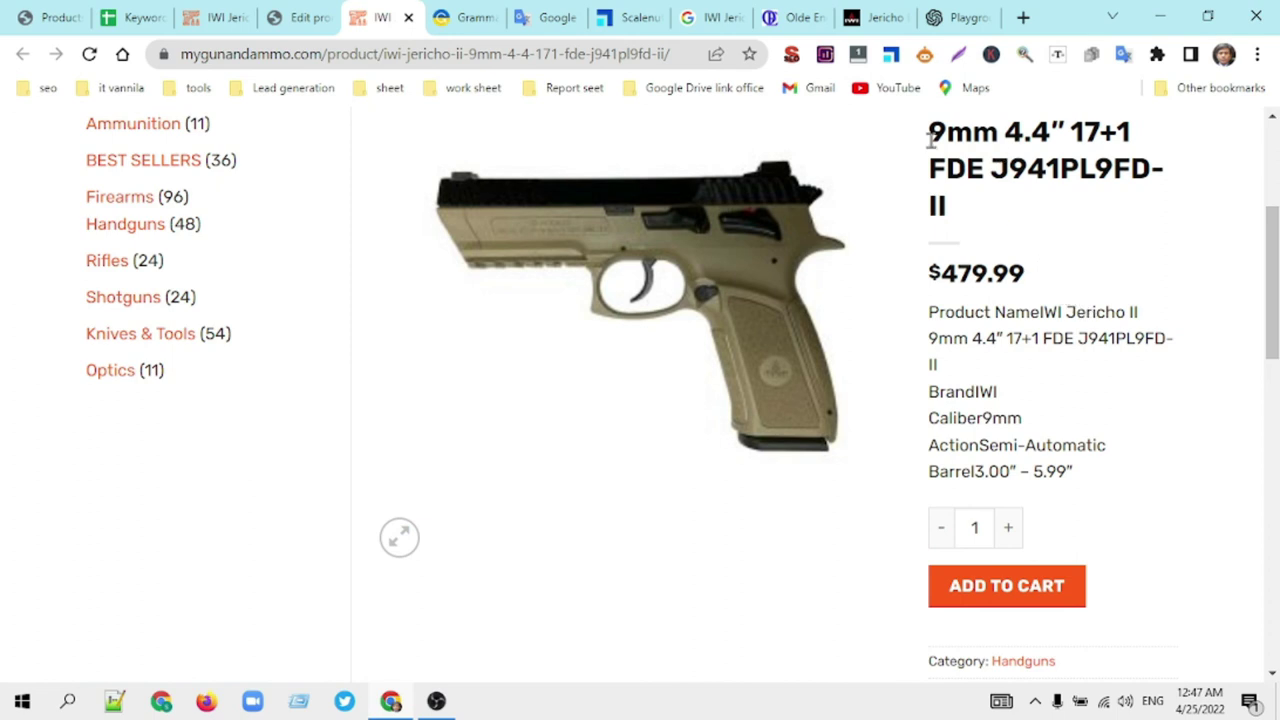
scroll(1050, 418, "down", 1)
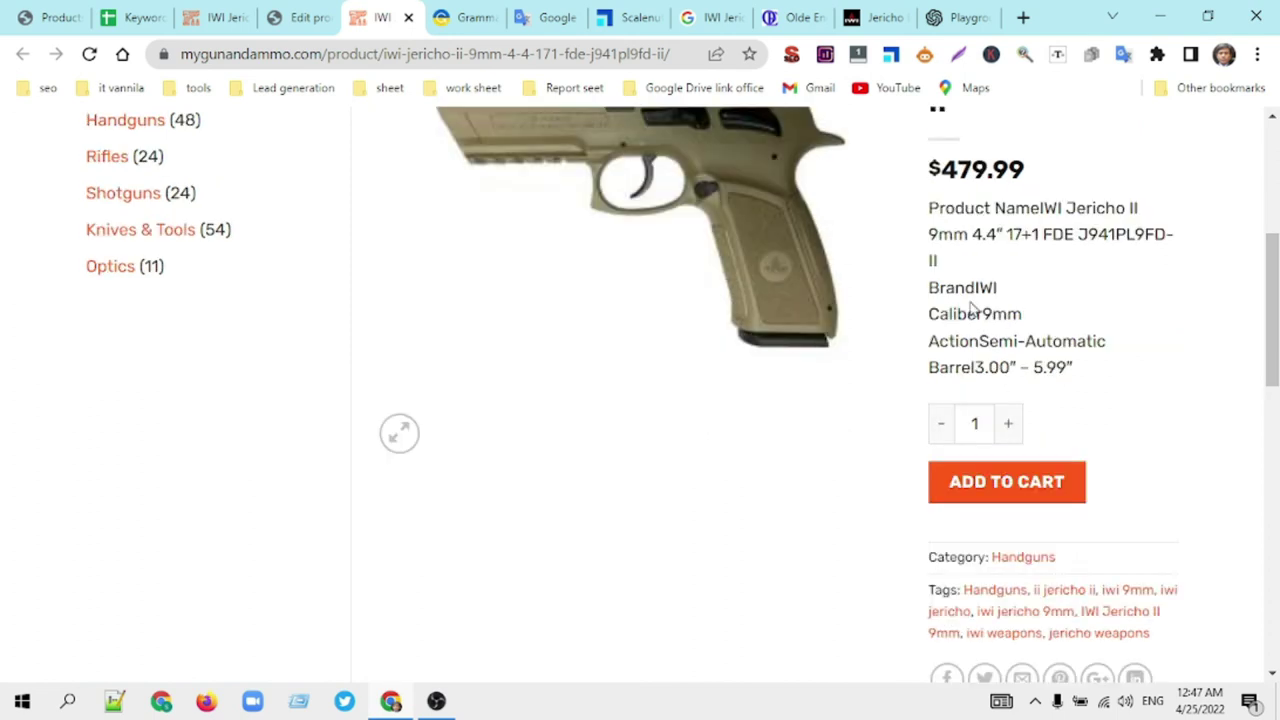
scroll(1012, 314, "down", 5)
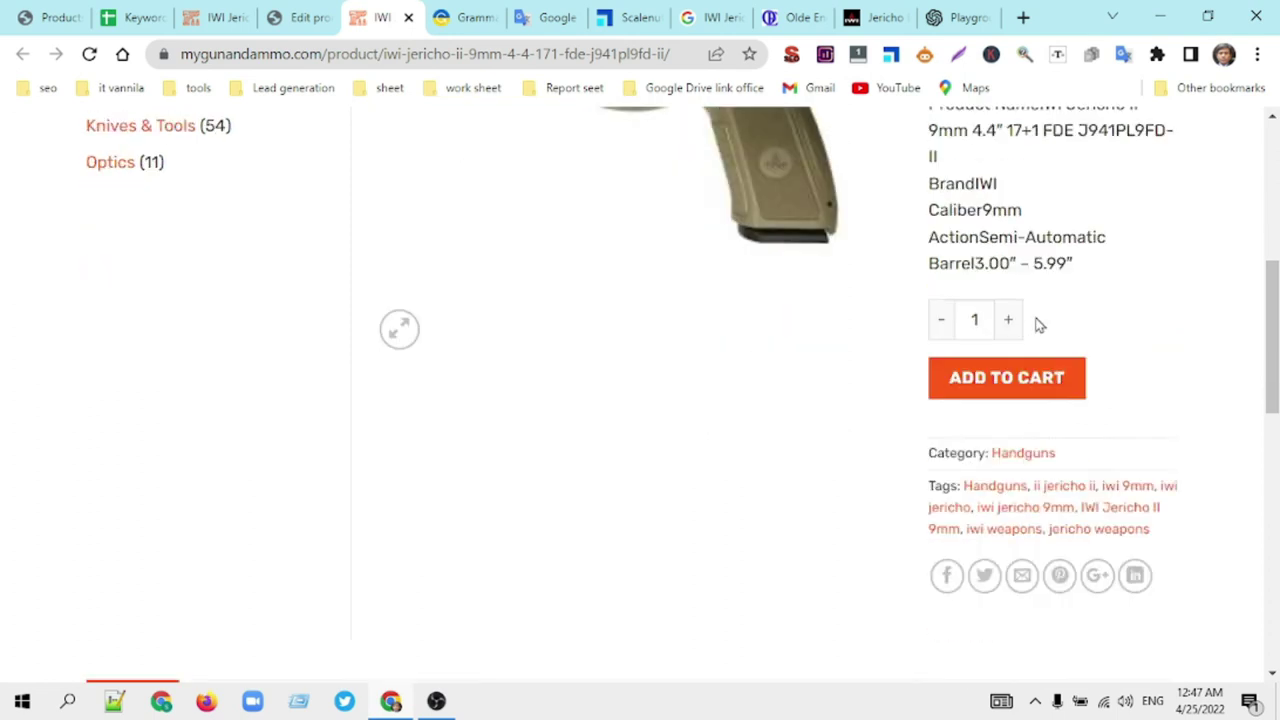
Step: Check the live page's description headings, links, technical specs and additional features, and recheck the product tags
scroll(228, 365, "down", 2)
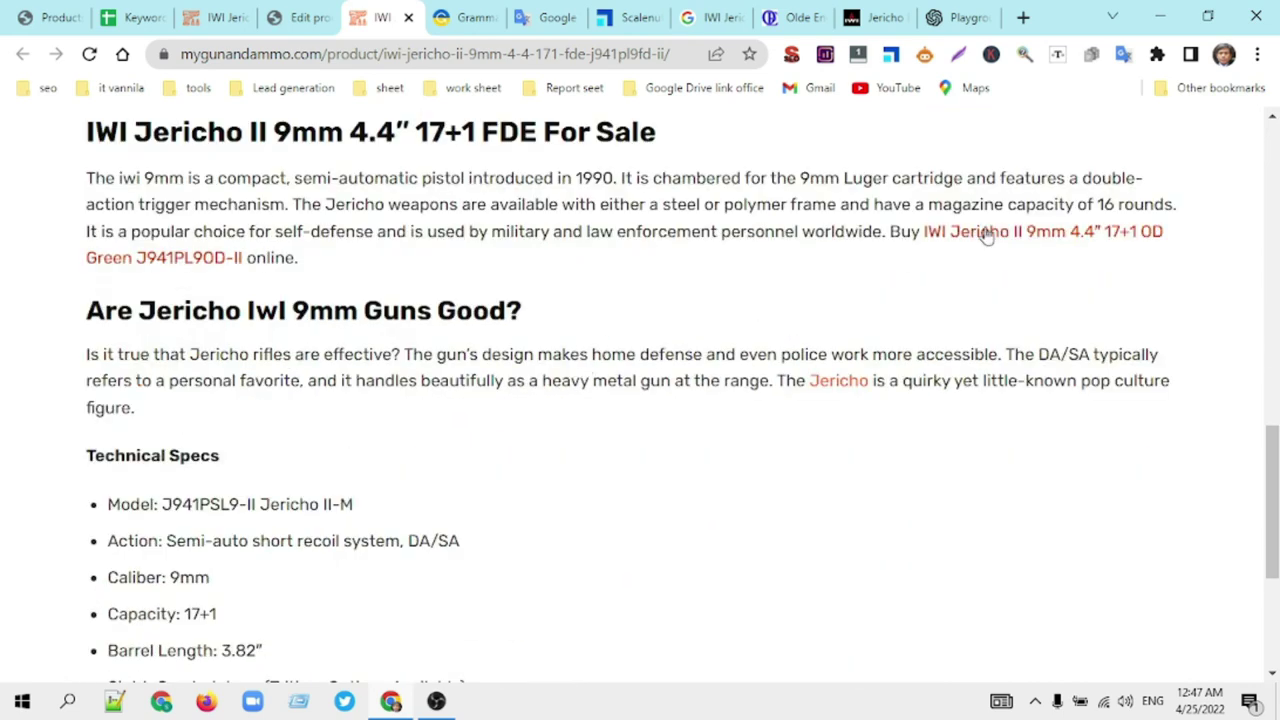
scroll(757, 303, "down", 1)
scroll(757, 303, "down", 1)
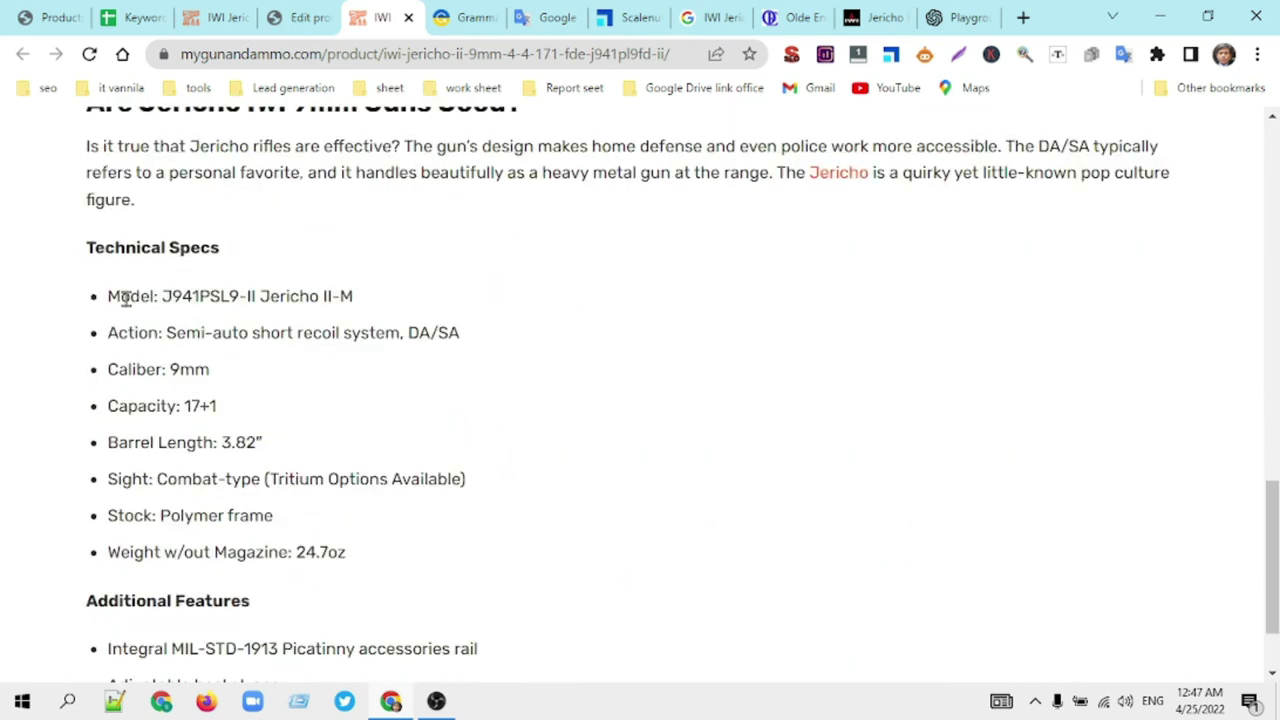
scroll(125, 297, "down", 1)
scroll(439, 329, "up", 3)
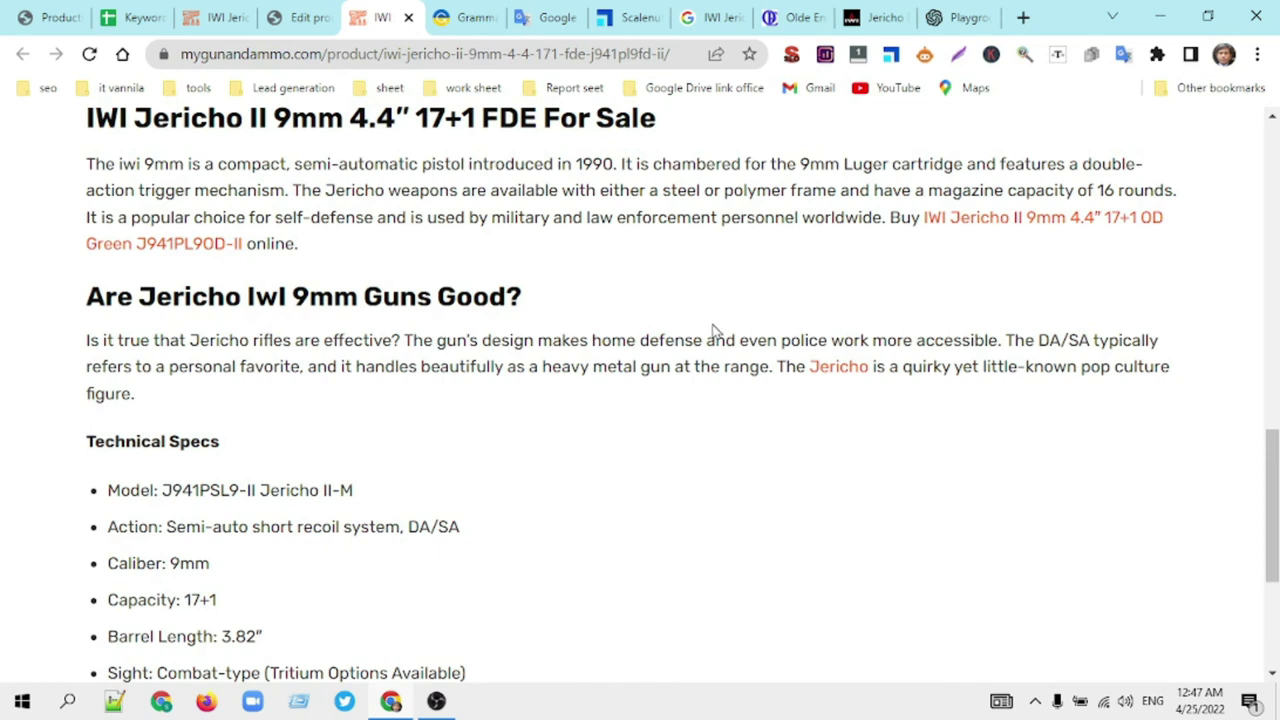
scroll(604, 345, "up", 1)
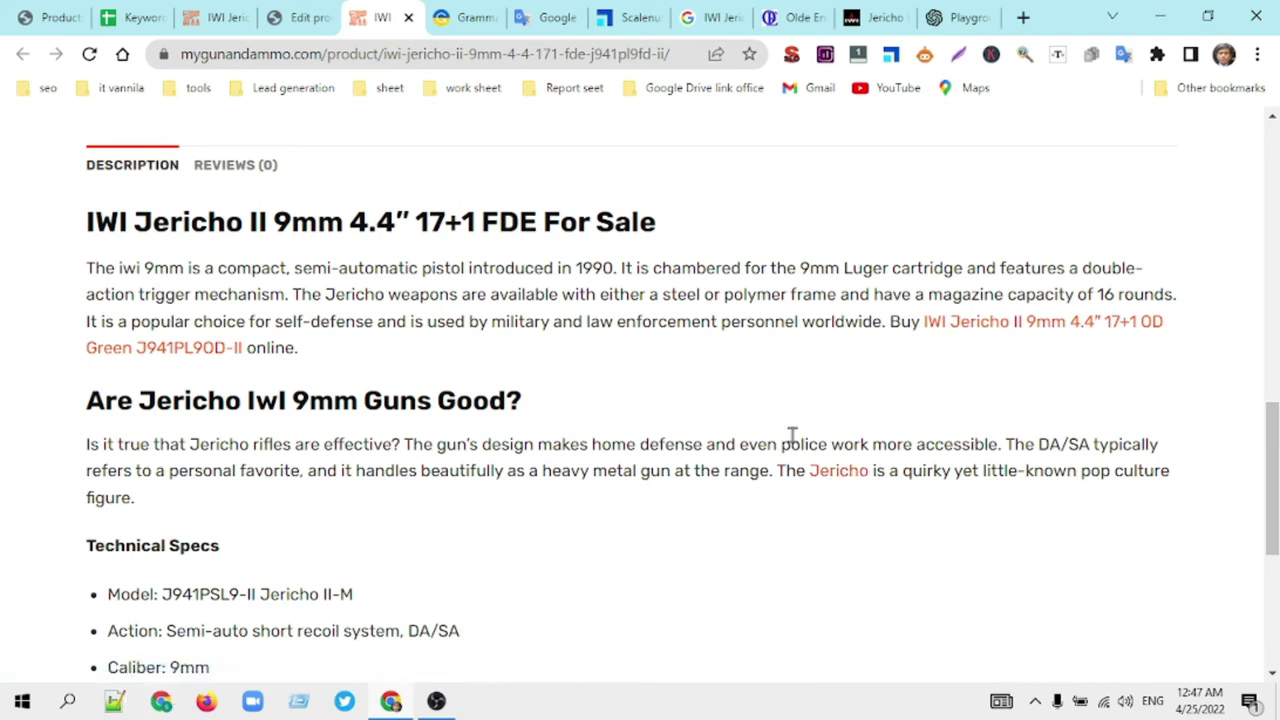
scroll(511, 392, "up", 10)
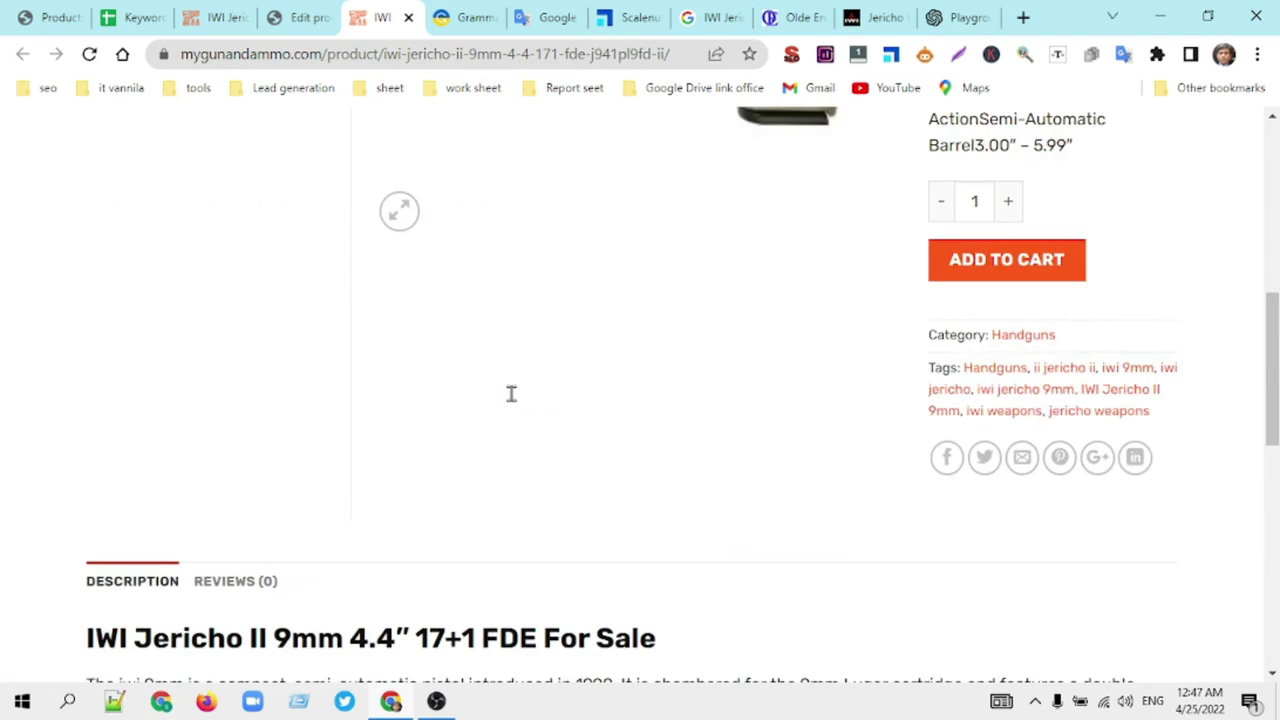
scroll(511, 392, "down", 5)
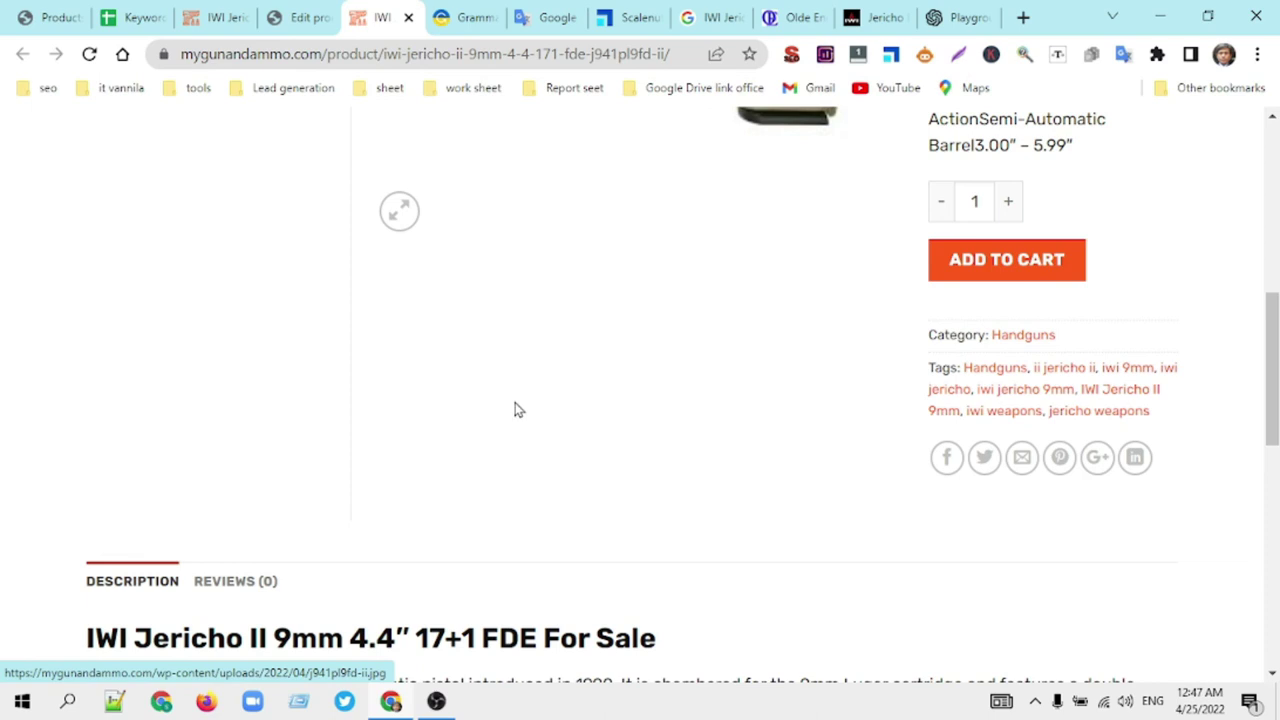
scroll(518, 409, "up", 3)
scroll(516, 409, "up", 2)
scroll(516, 409, "down", 6)
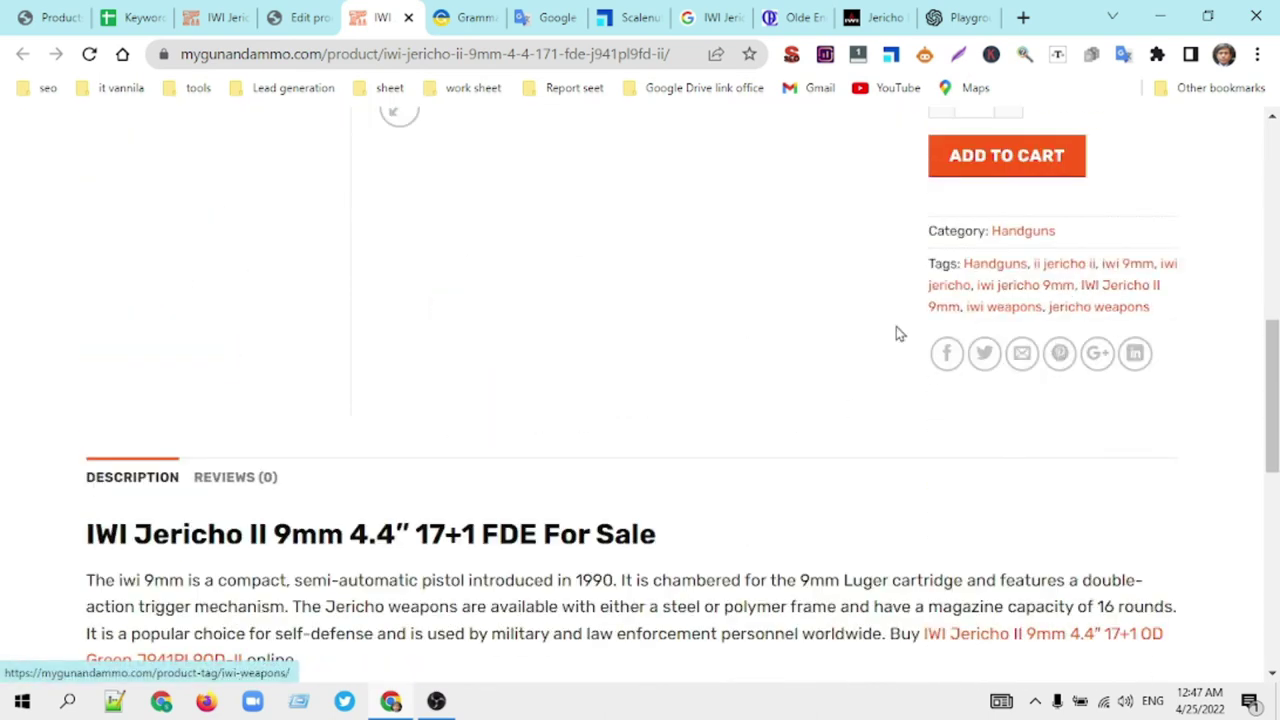
Step: Copy the "jericho weapons" tag text from the live product page's tag list
scroll(896, 320, "up", 3)
scroll(896, 321, "down", 3)
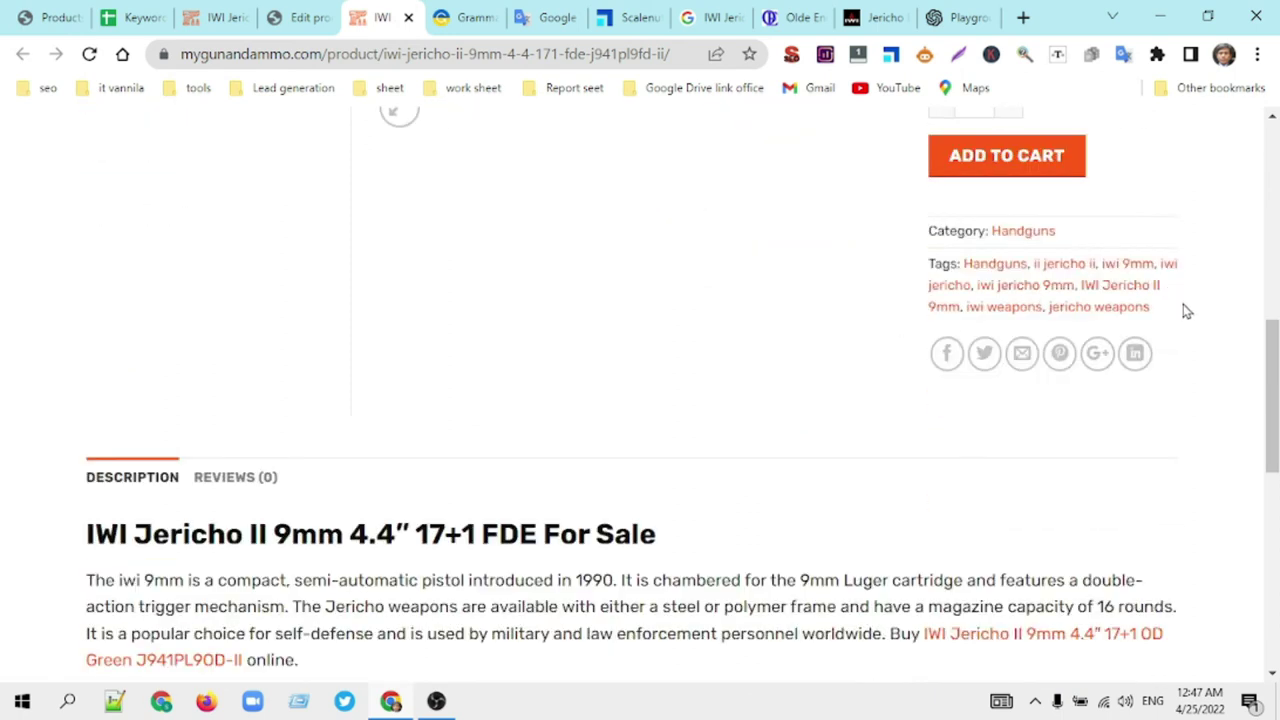
left_click_drag(1163, 313, 1052, 325)
key("ctrl+c")
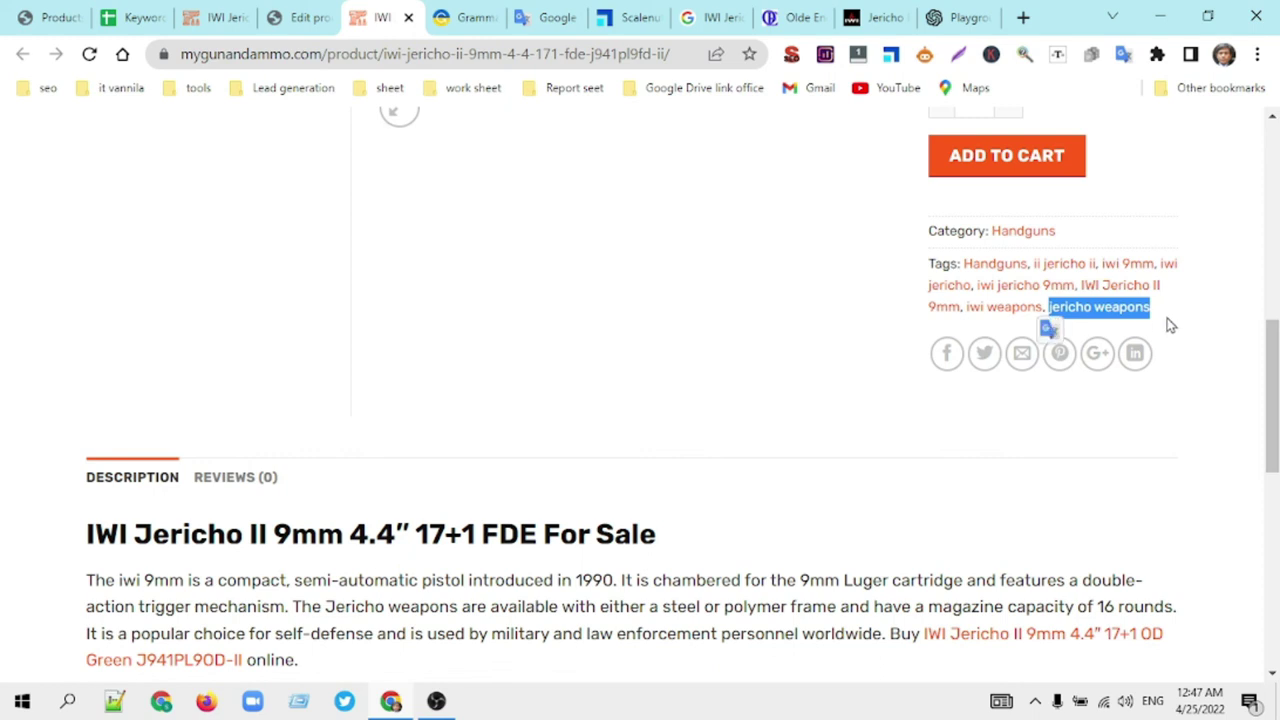
scroll(1170, 325, "up", 7)
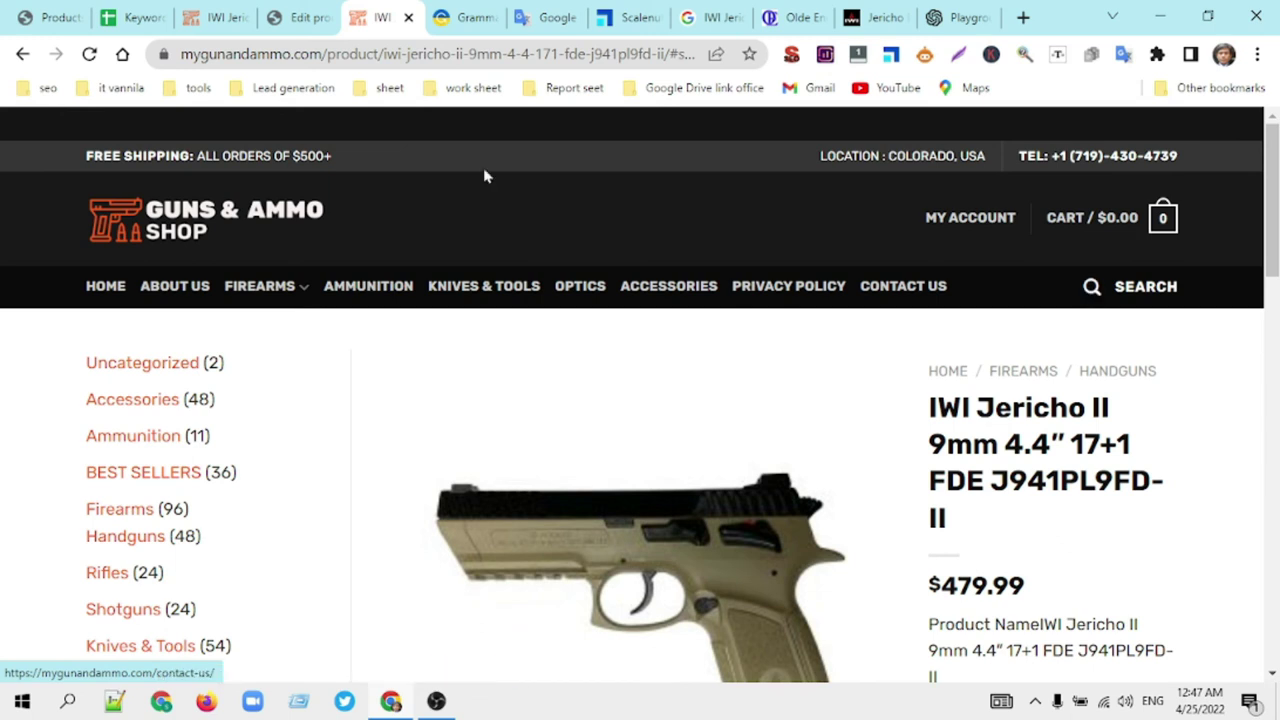
Step: Switch to the earlier tab showing the product page and load the mygunandammo.com home page there
left_click(213, 19)
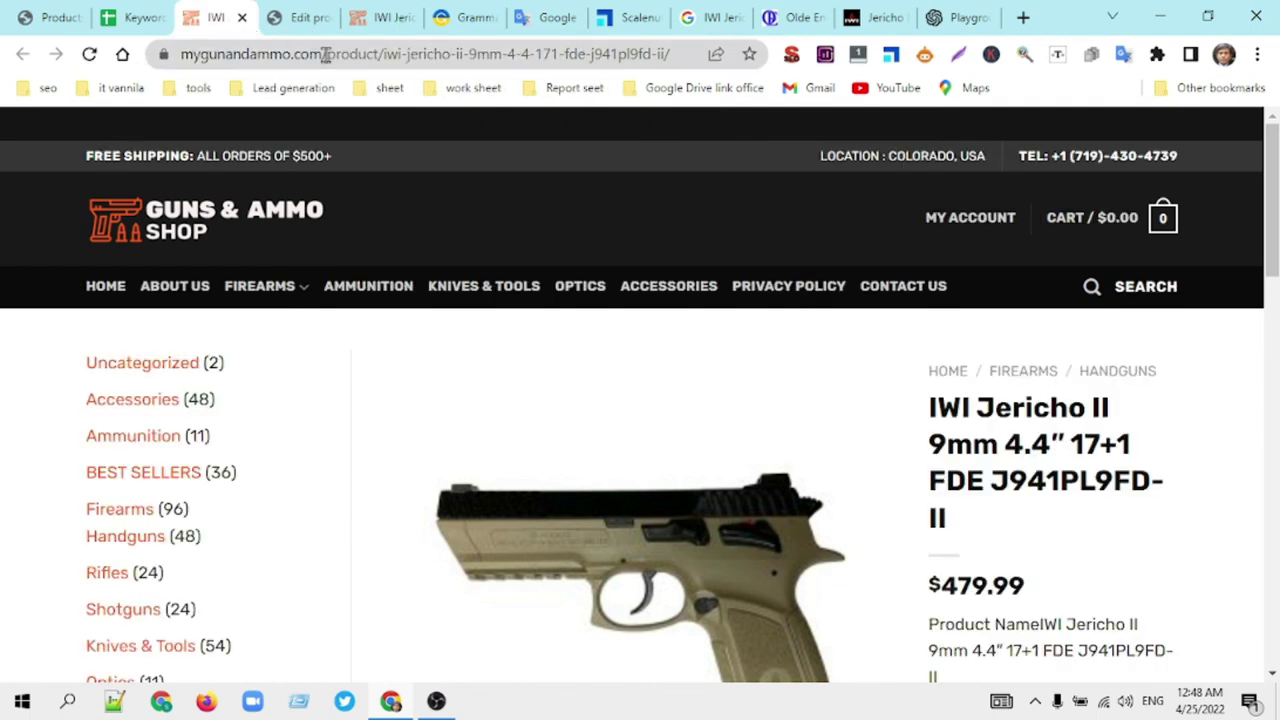
left_click_drag(325, 55, 720, 51)
key("BackSpace")
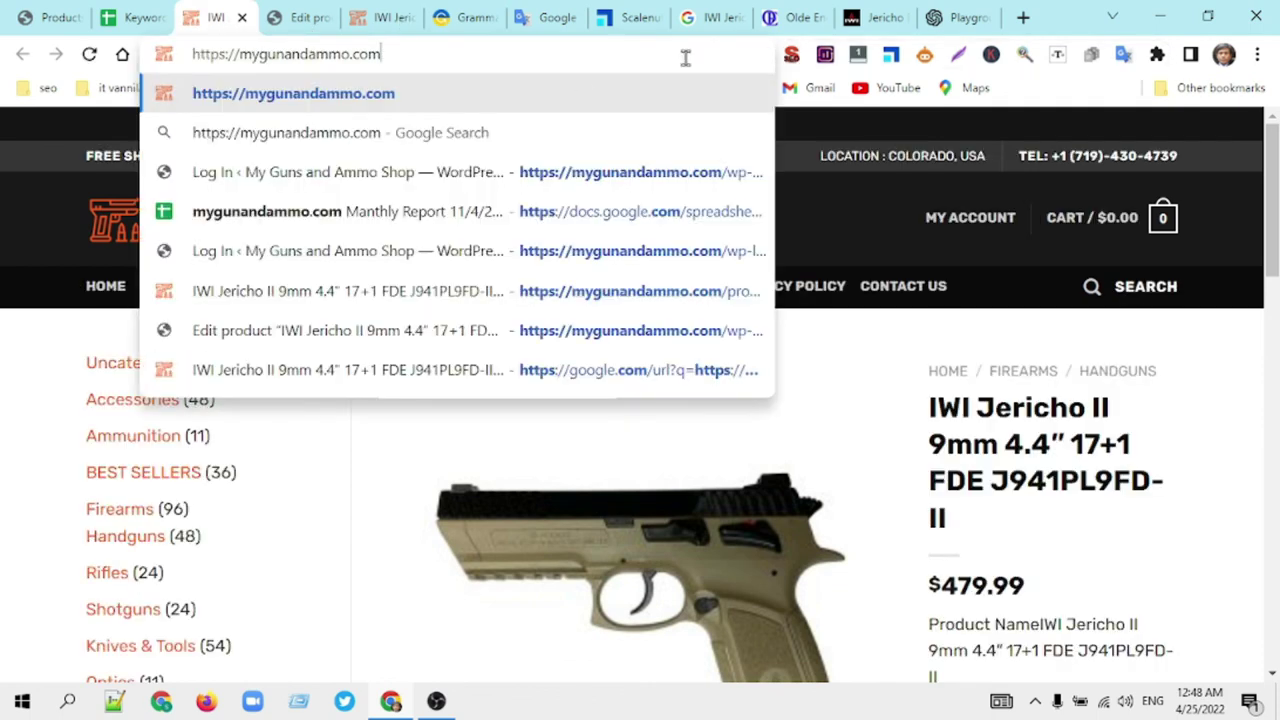
key("Return")
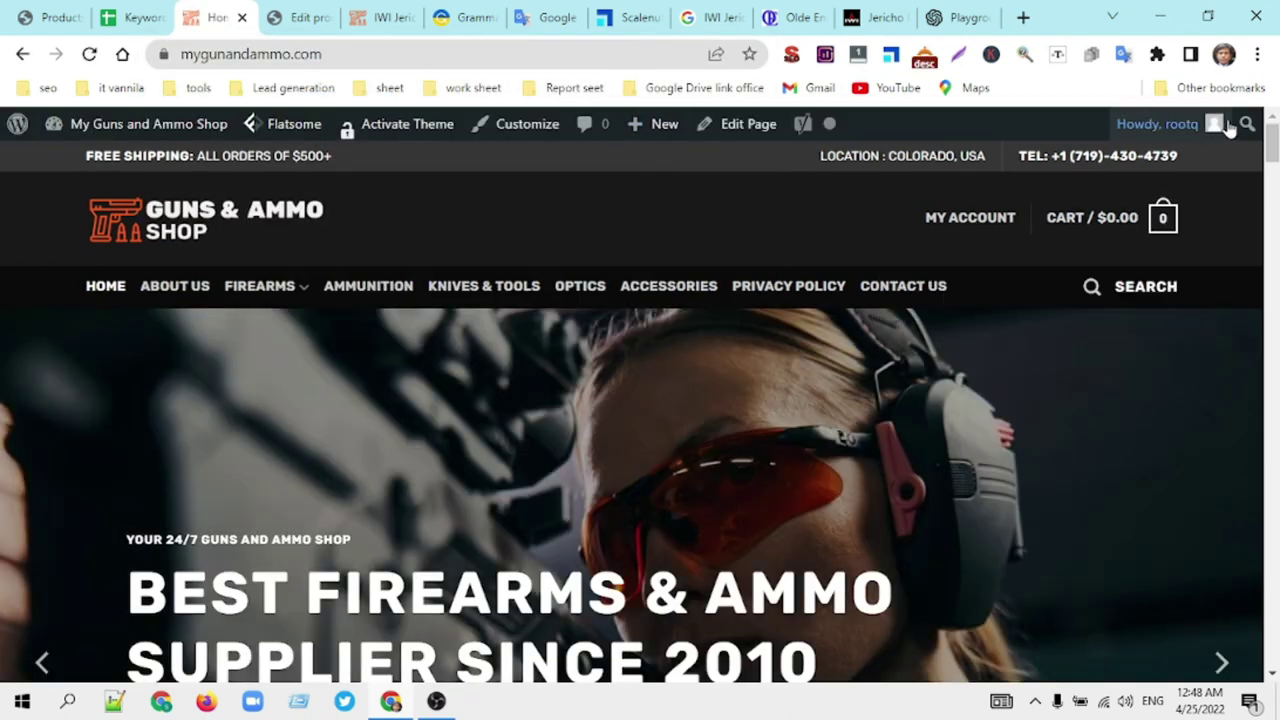
Step: Search the site for the copied tag "jericho weapons"
left_click(1253, 122)
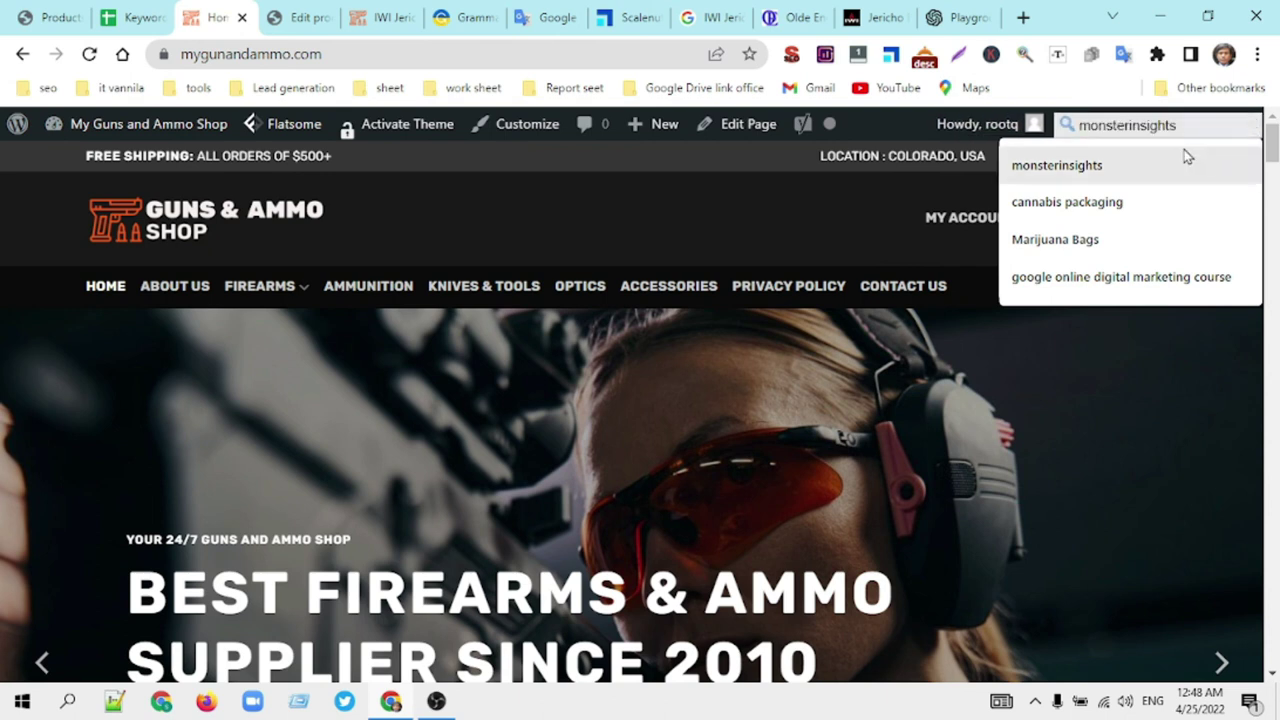
key("ctrl+v")
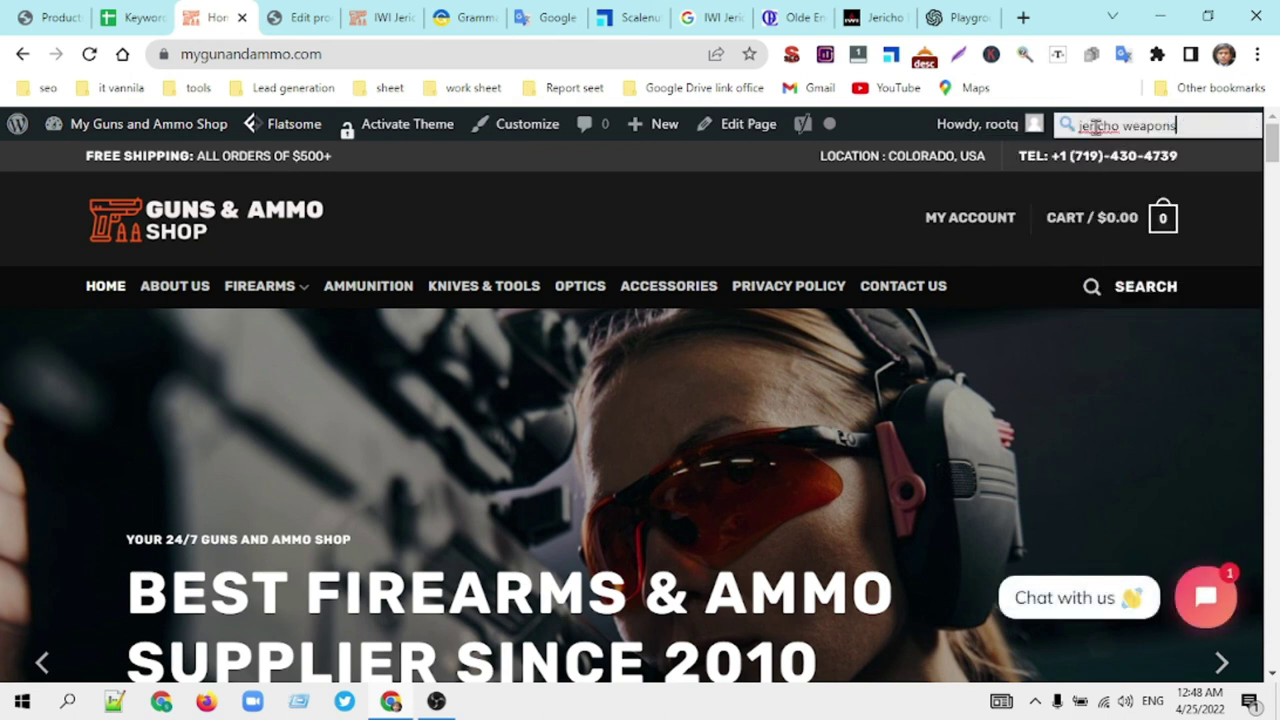
key("Return")
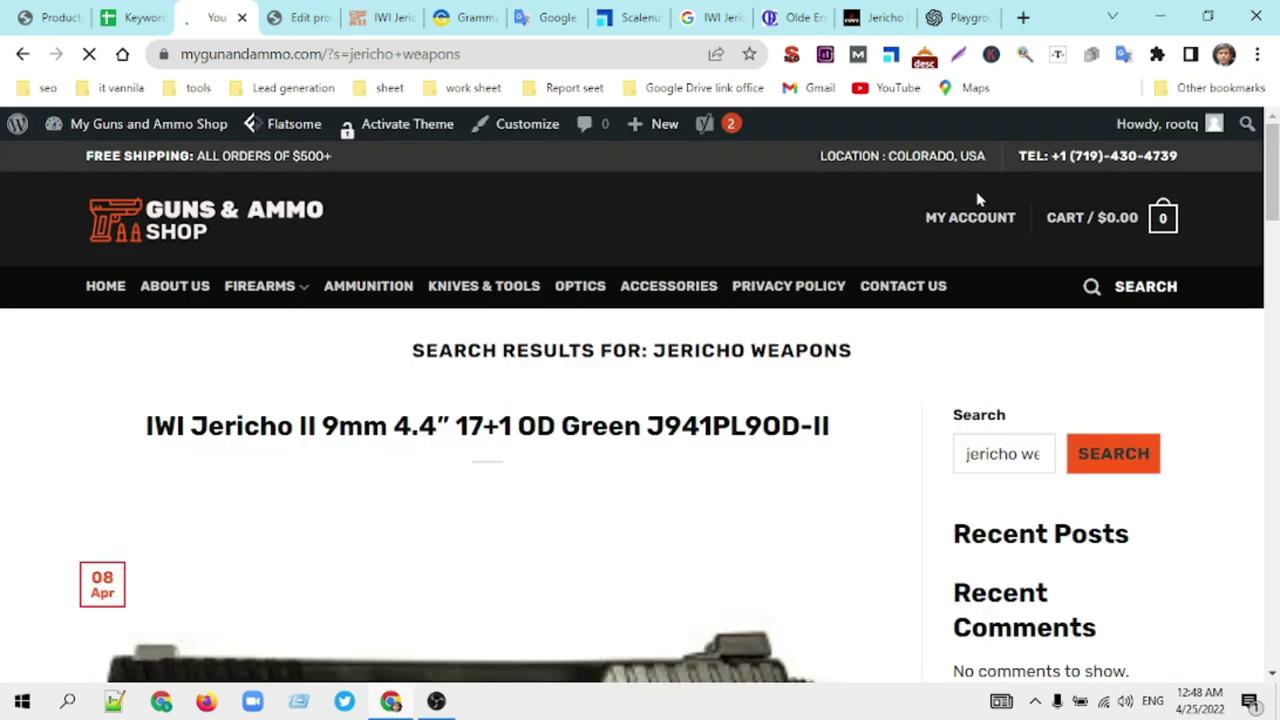
Step: Examine the "jericho weapons" search results, checking the product titles, images and excerpts of the listed IWI Jericho pistols
scroll(1150, 482, "down", 1)
scroll(989, 486, "down", 4)
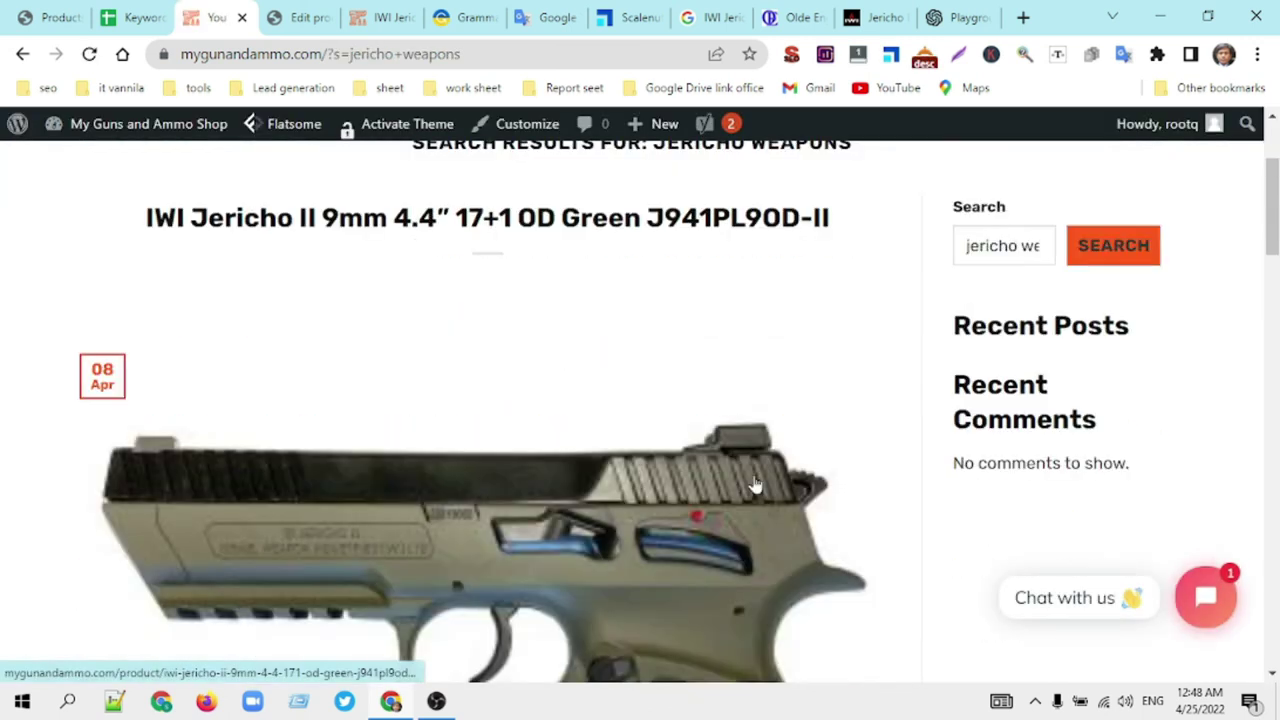
scroll(755, 485, "down", 10)
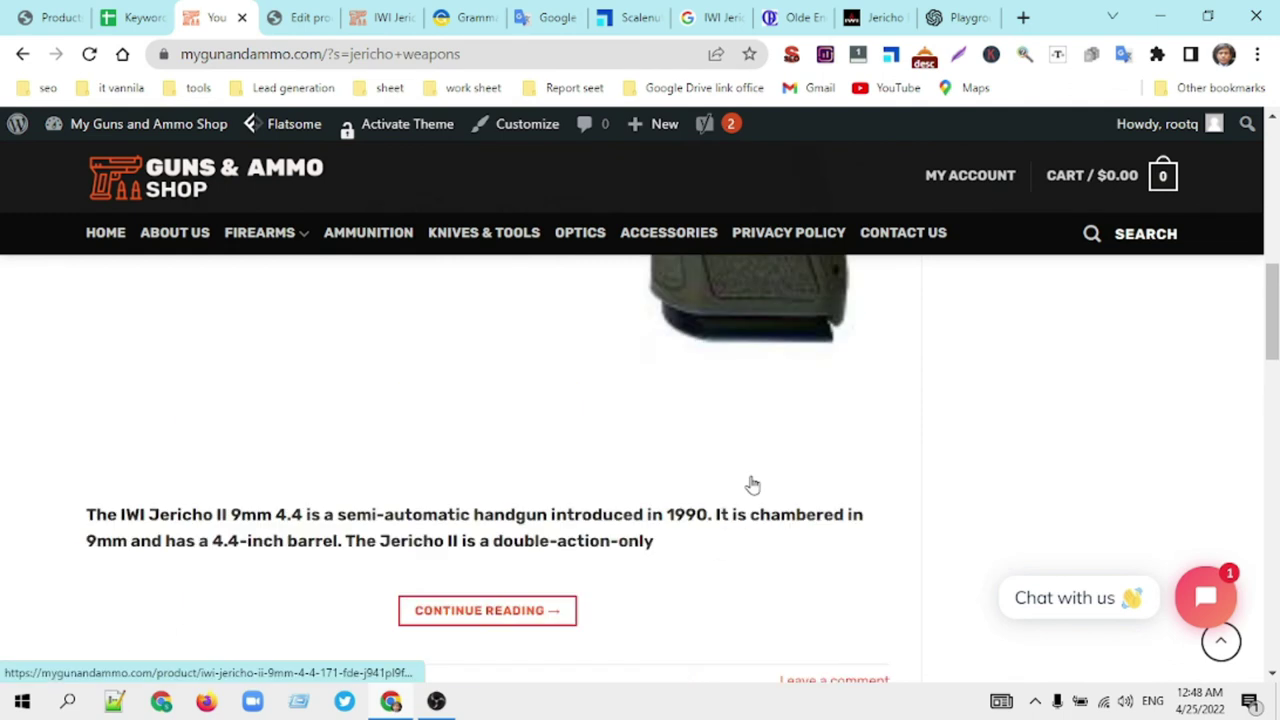
scroll(740, 485, "up", 4)
scroll(631, 451, "down", 2)
scroll(617, 450, "up", 1)
scroll(610, 448, "up", 2)
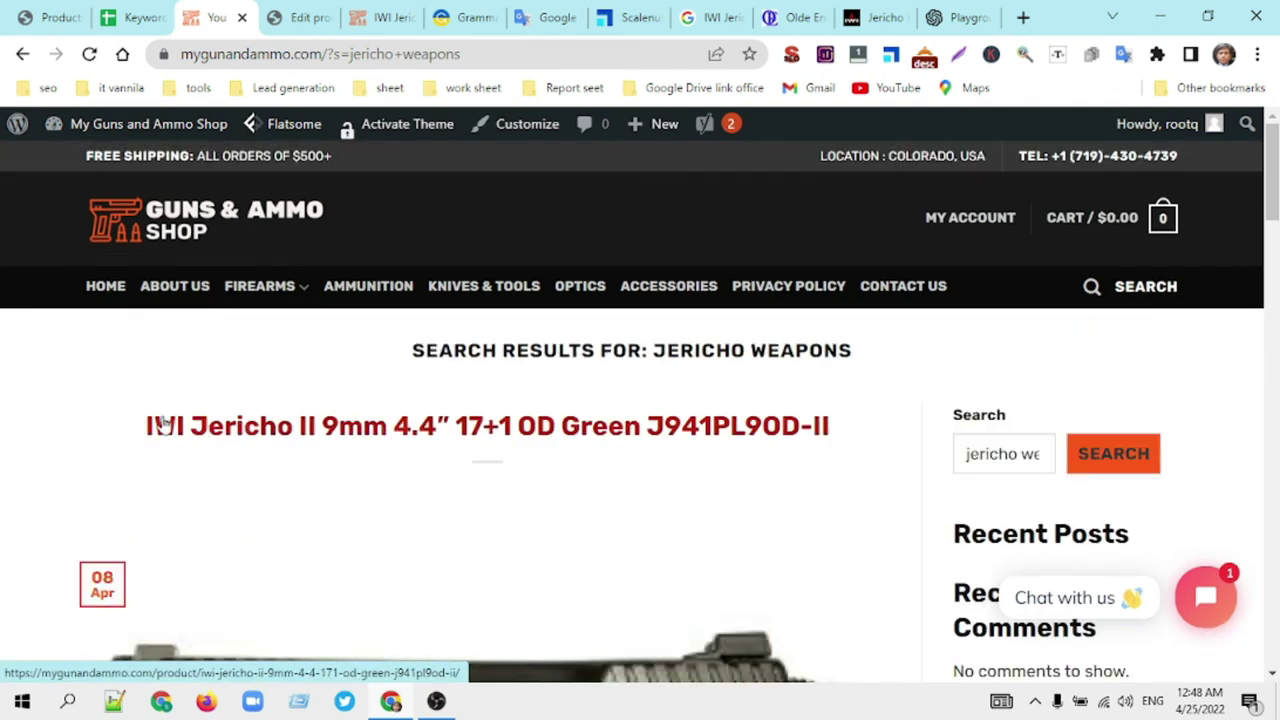
left_click_drag(140, 426, 605, 487)
scroll(389, 446, "down", 4)
scroll(600, 471, "down", 5)
scroll(605, 487, "up", 1)
left_click_drag(815, 416, 955, 395)
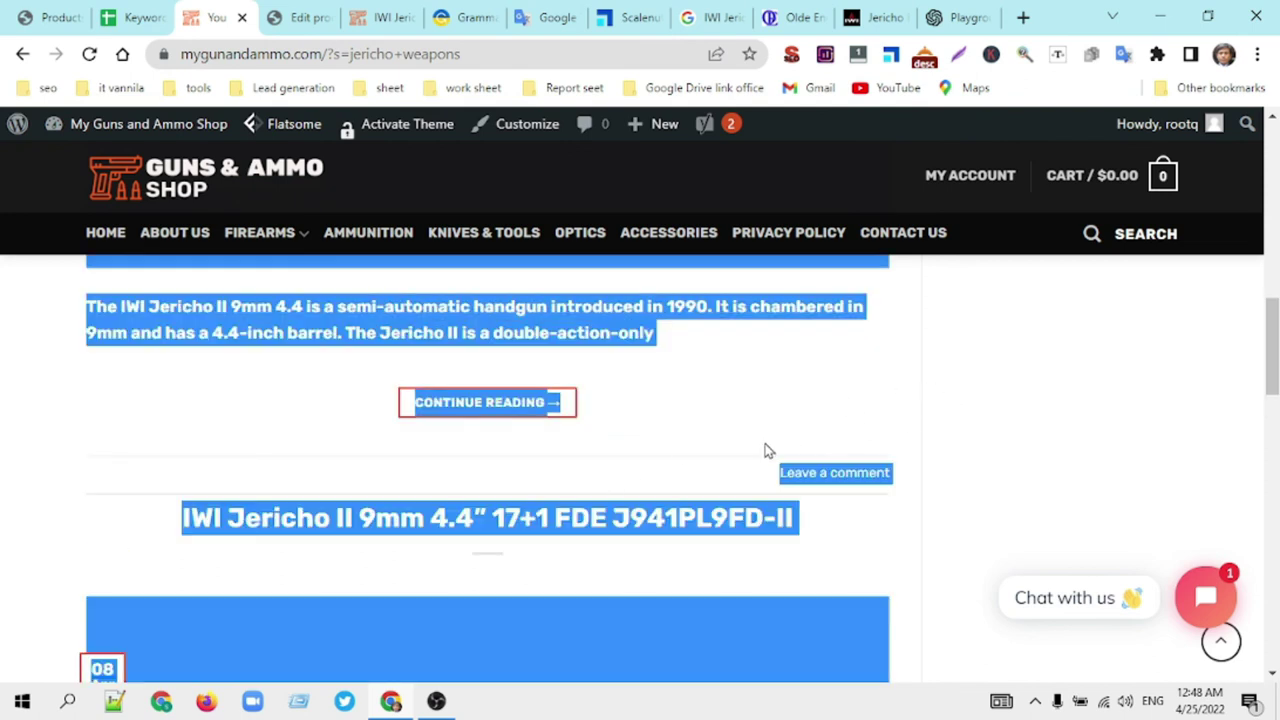
left_click(38, 377)
scroll(677, 486, "down", 8)
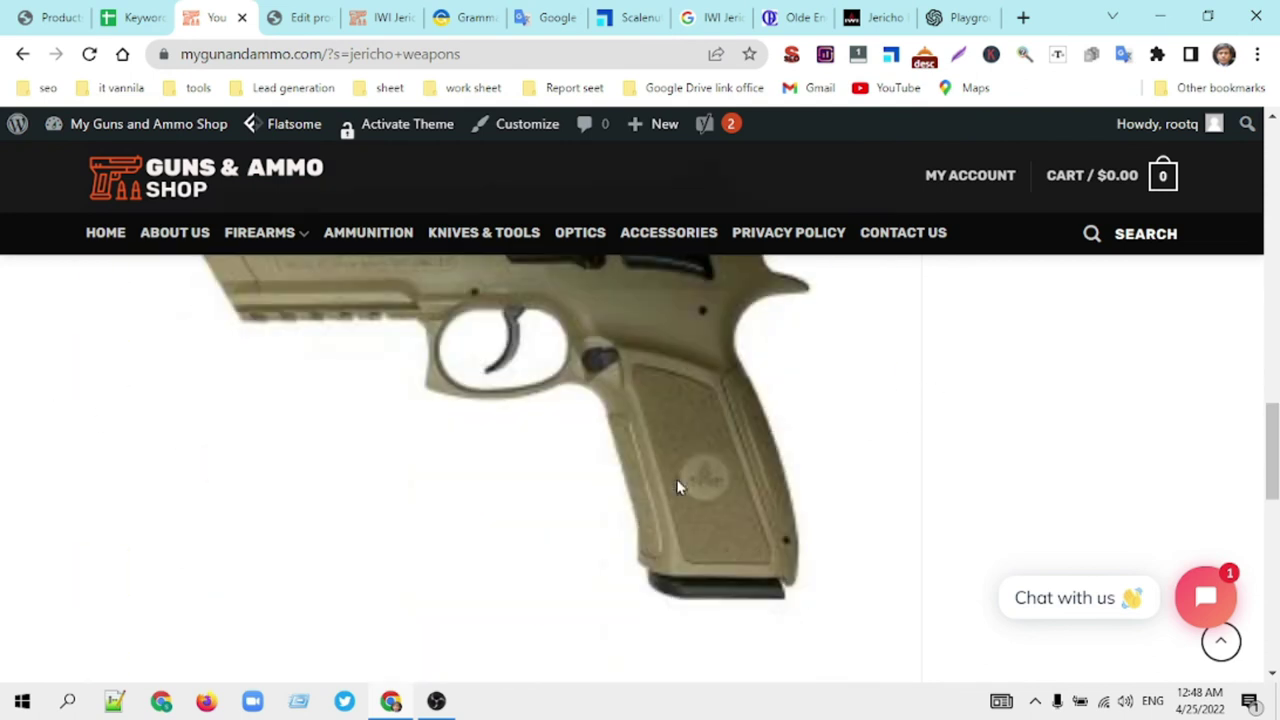
scroll(700, 489, "down", 4)
scroll(677, 506, "up", 11)
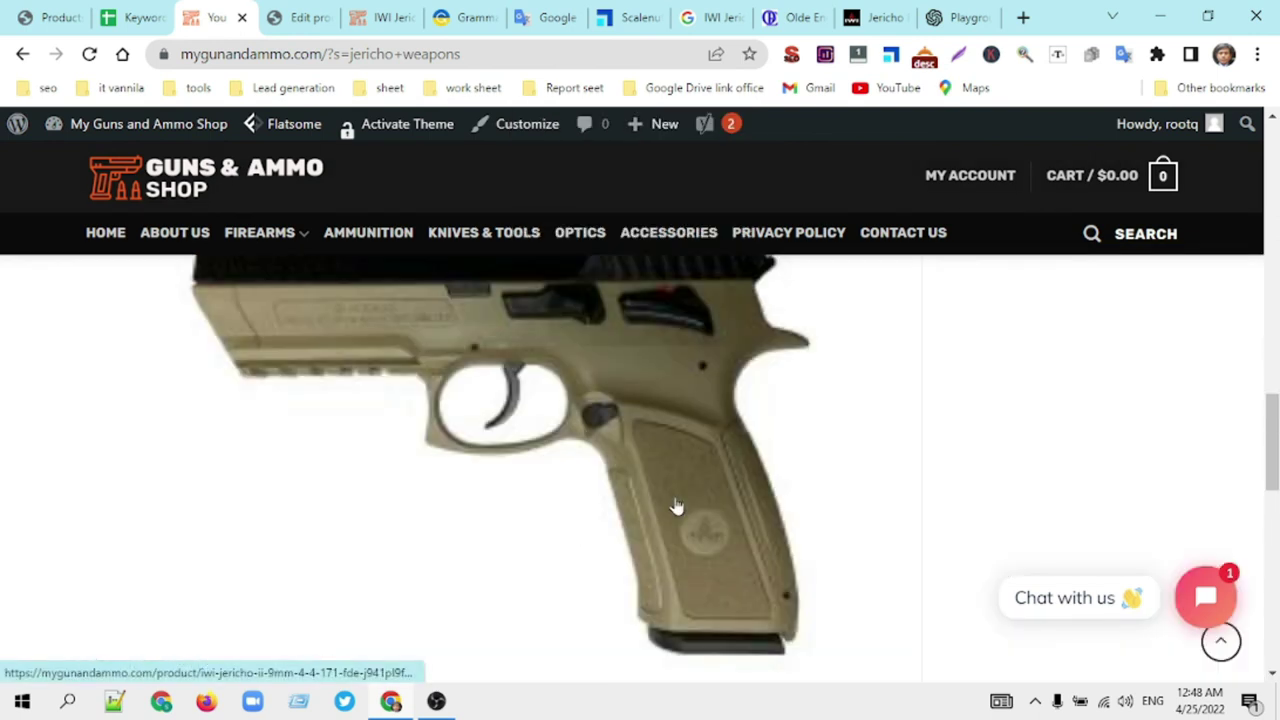
scroll(676, 506, "up", 10)
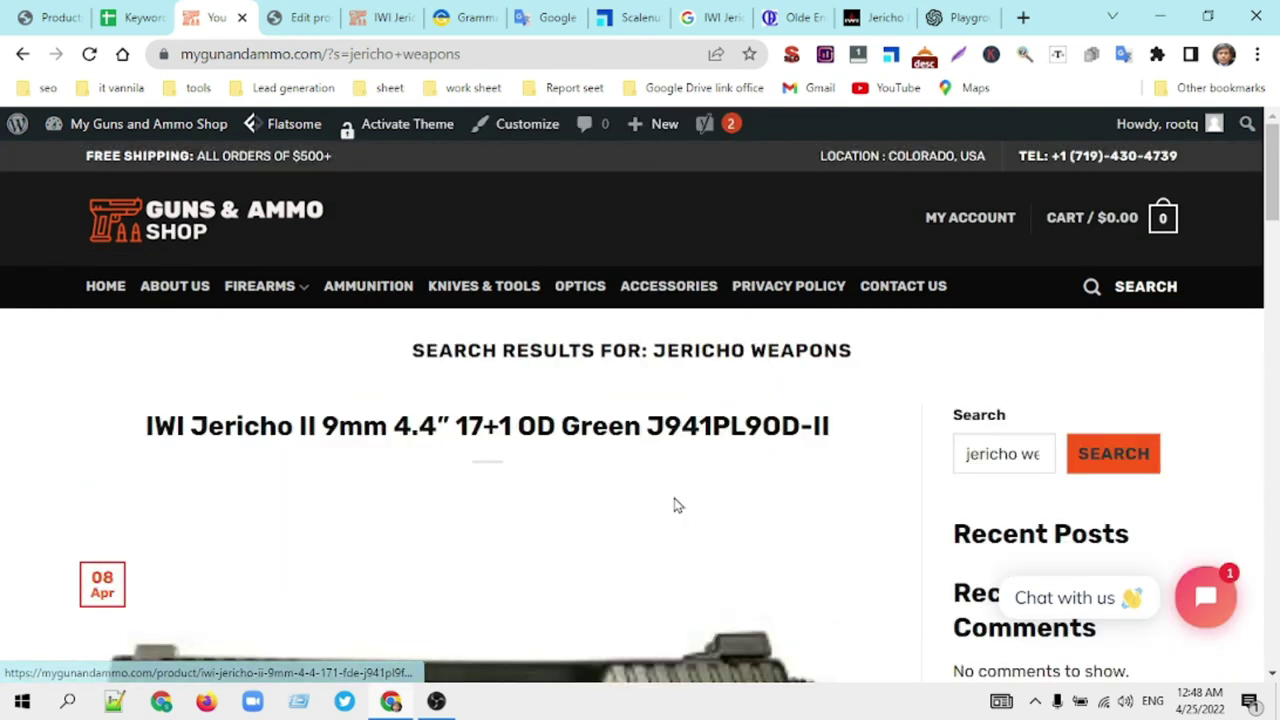
Step: Return to the live FDE product page and recheck its category and tags
left_click(398, 18)
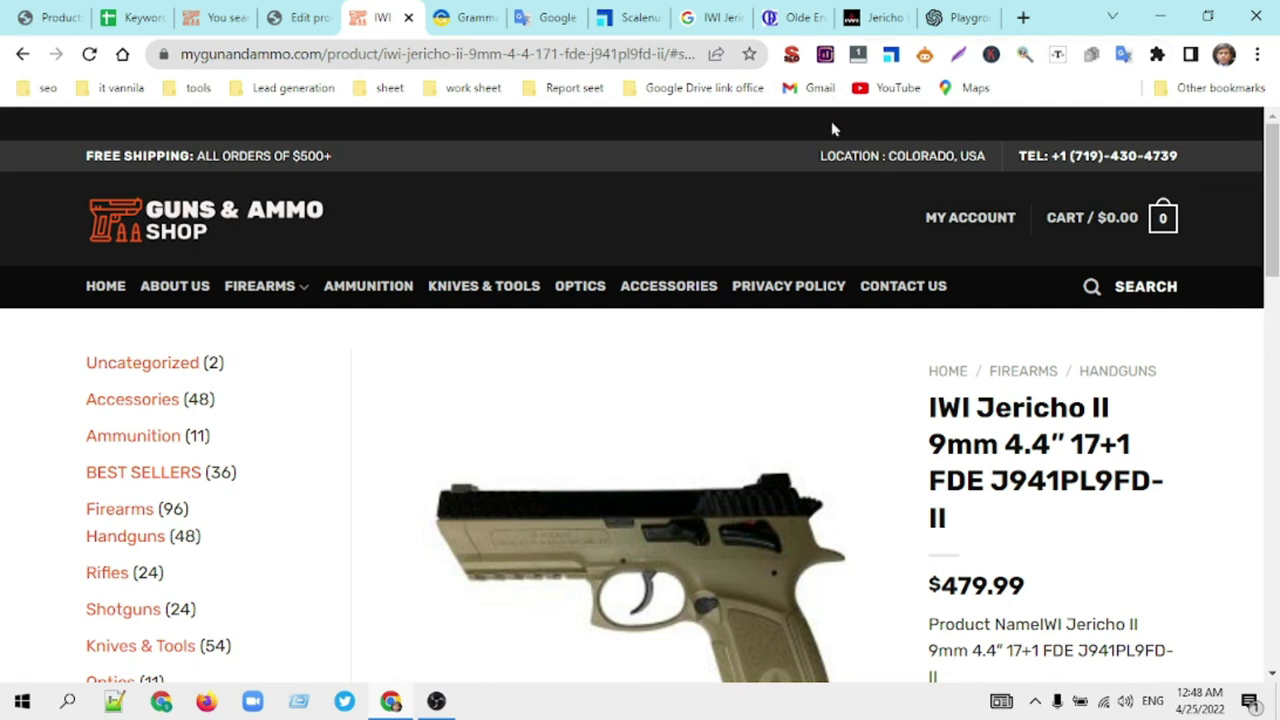
scroll(594, 314, "down", 12)
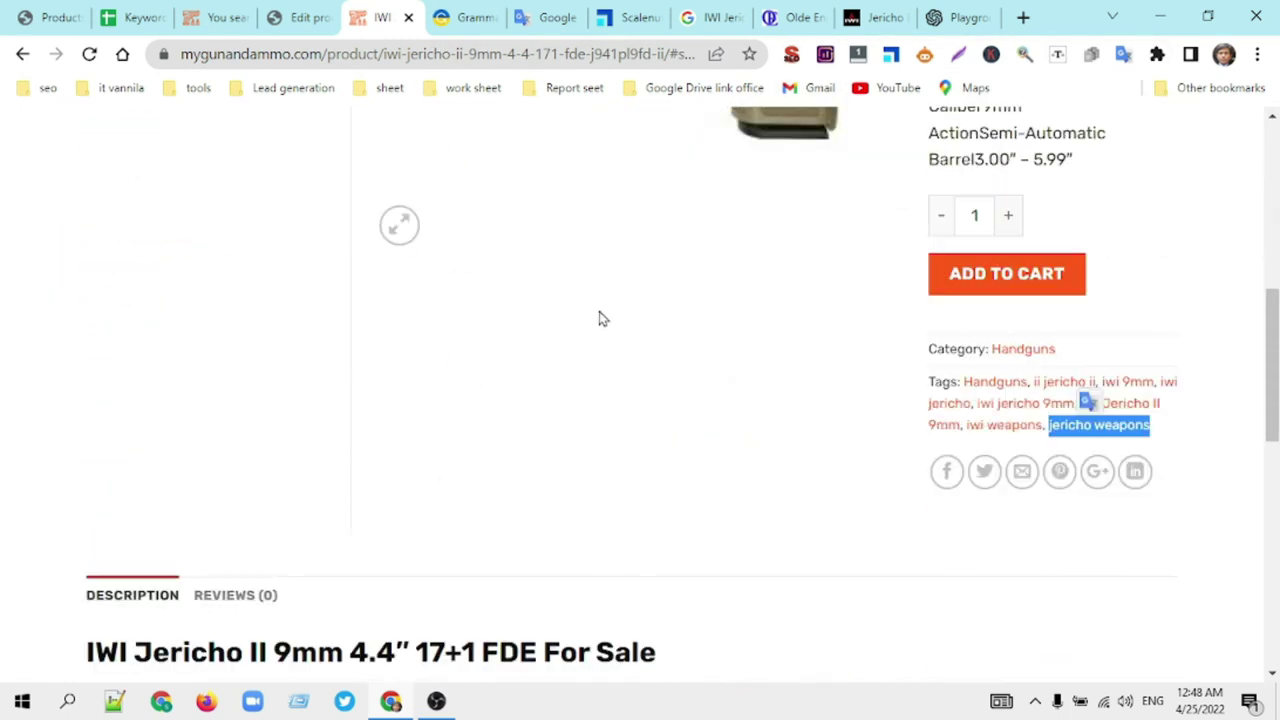
scroll(598, 313, "up", 5)
scroll(594, 314, "up", 8)
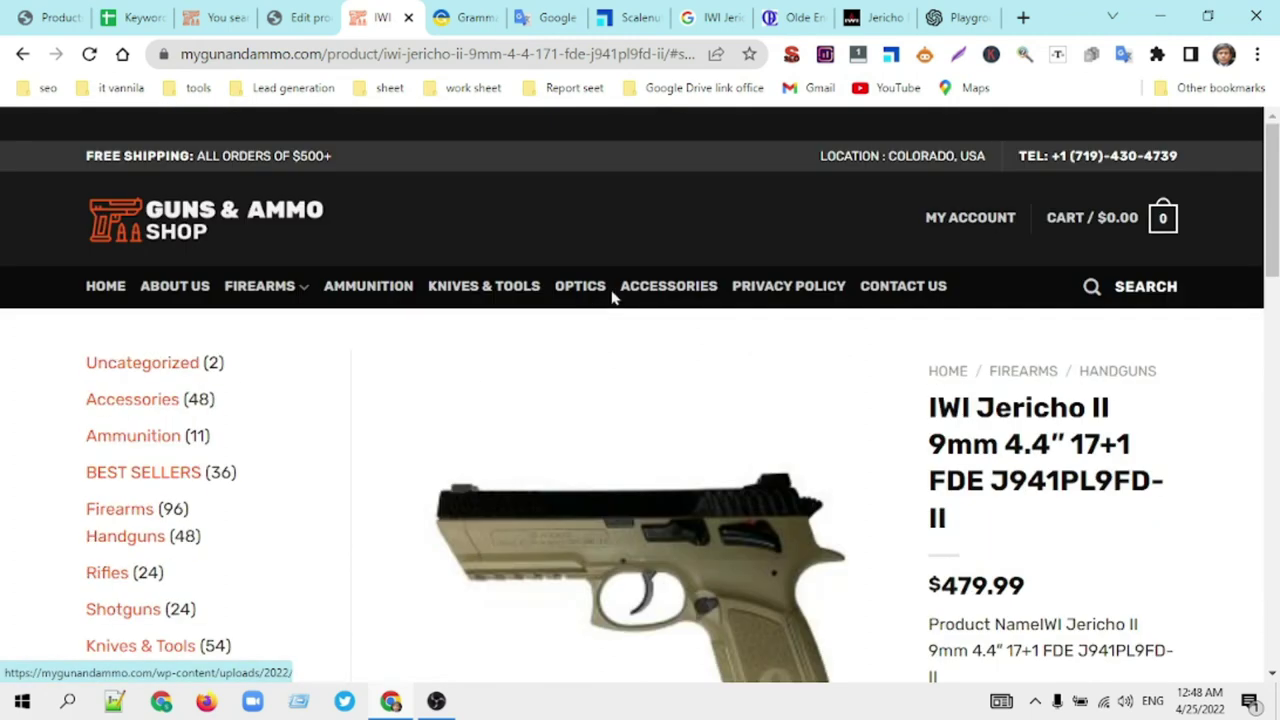
Step: Inspect the page title length, meta description and H1 count in the SEO extension's summary for the live product page
left_click(791, 55)
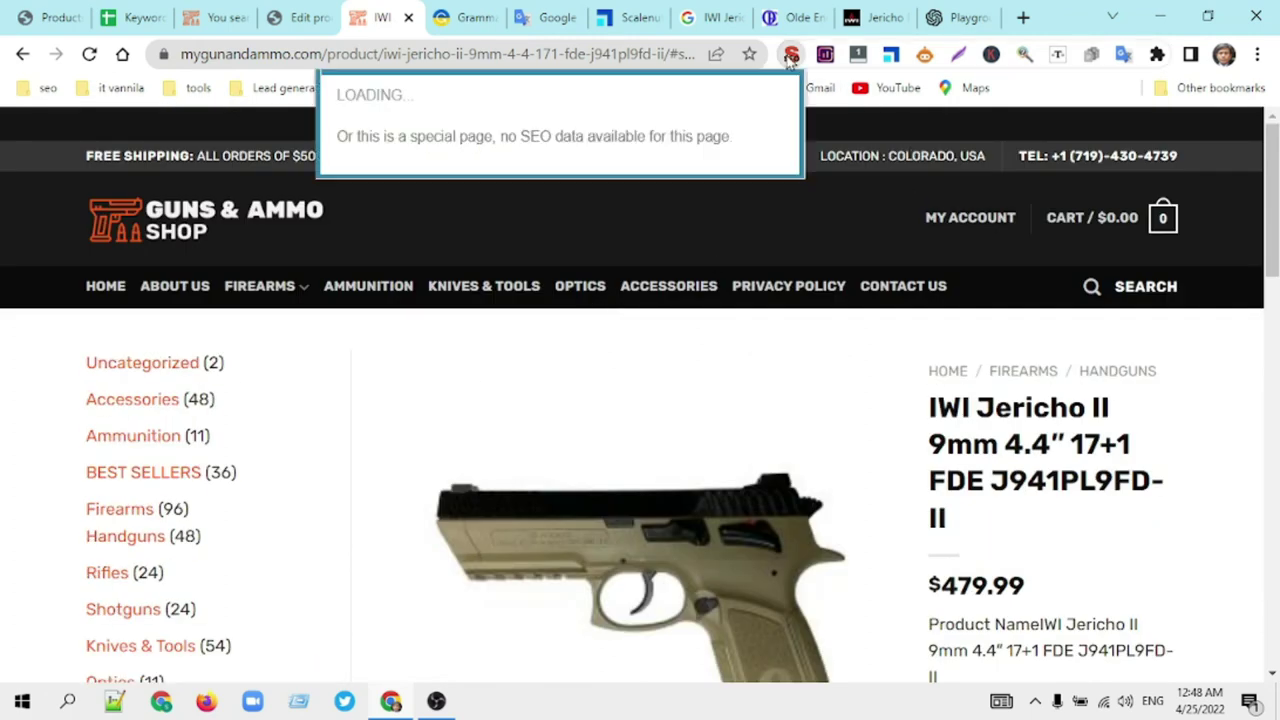
left_click_drag(336, 157, 407, 181)
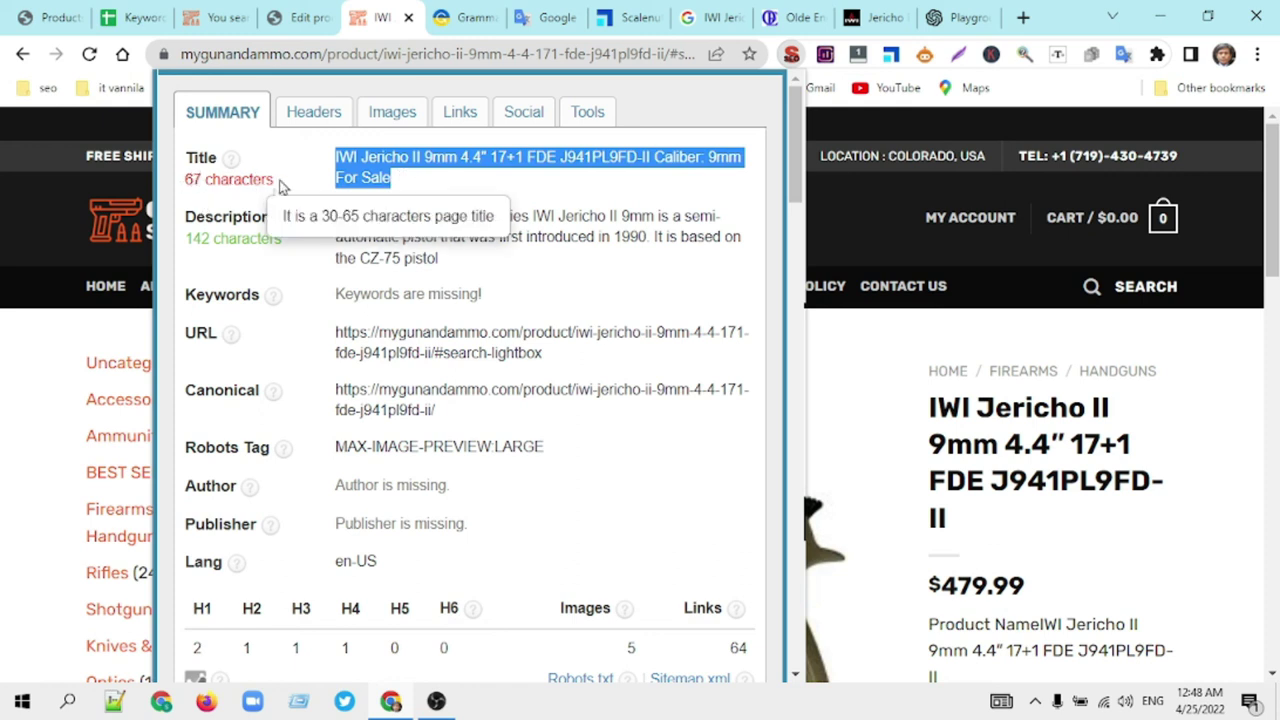
left_click_drag(276, 181, 194, 180)
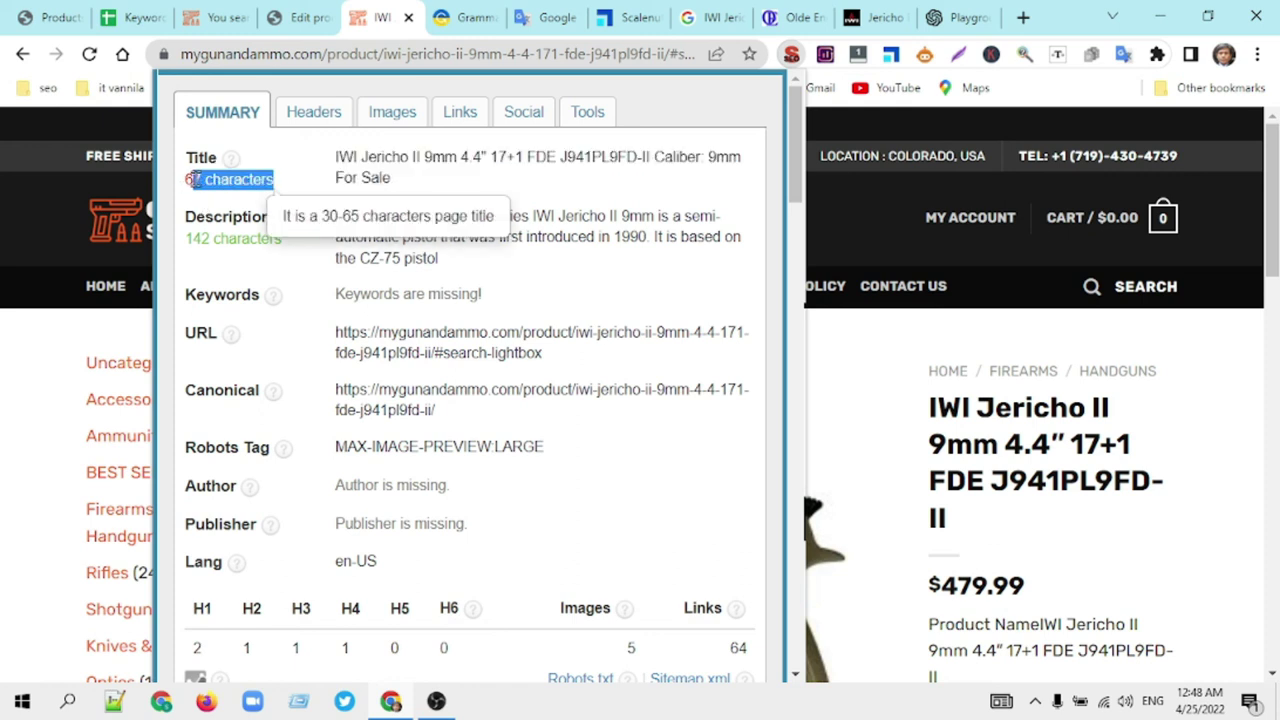
left_click(760, 119)
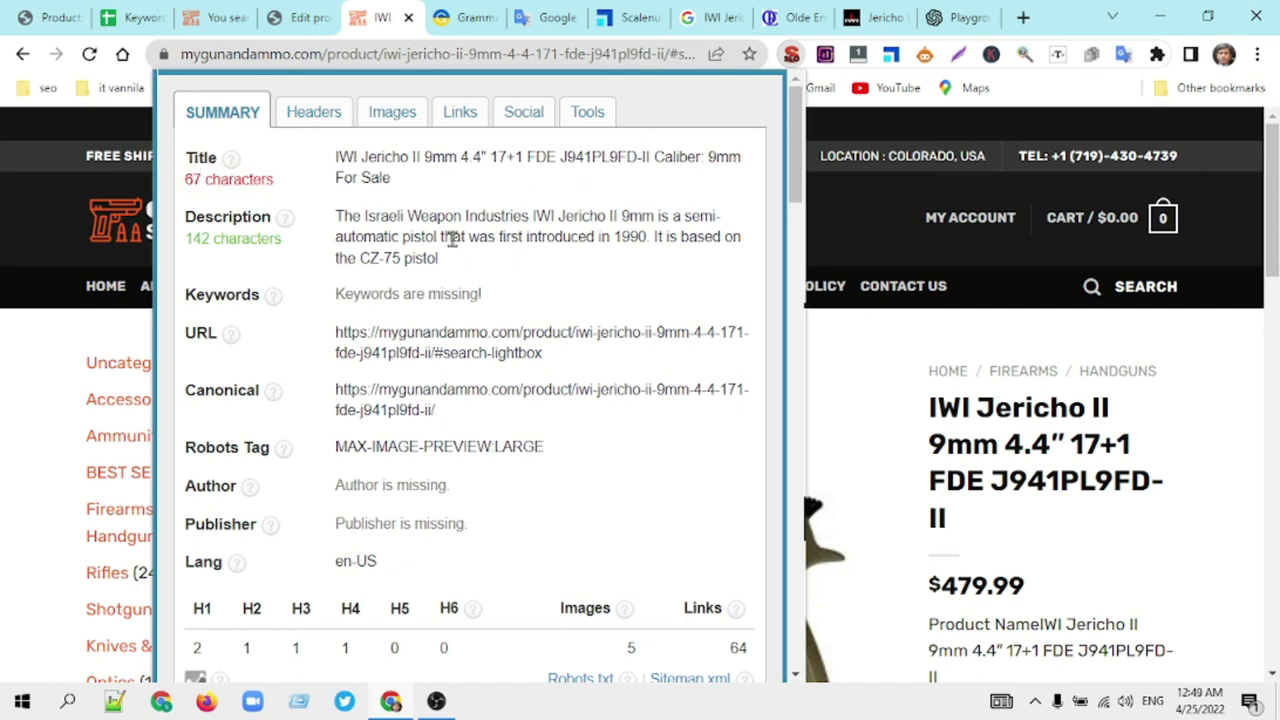
triple_click(410, 187)
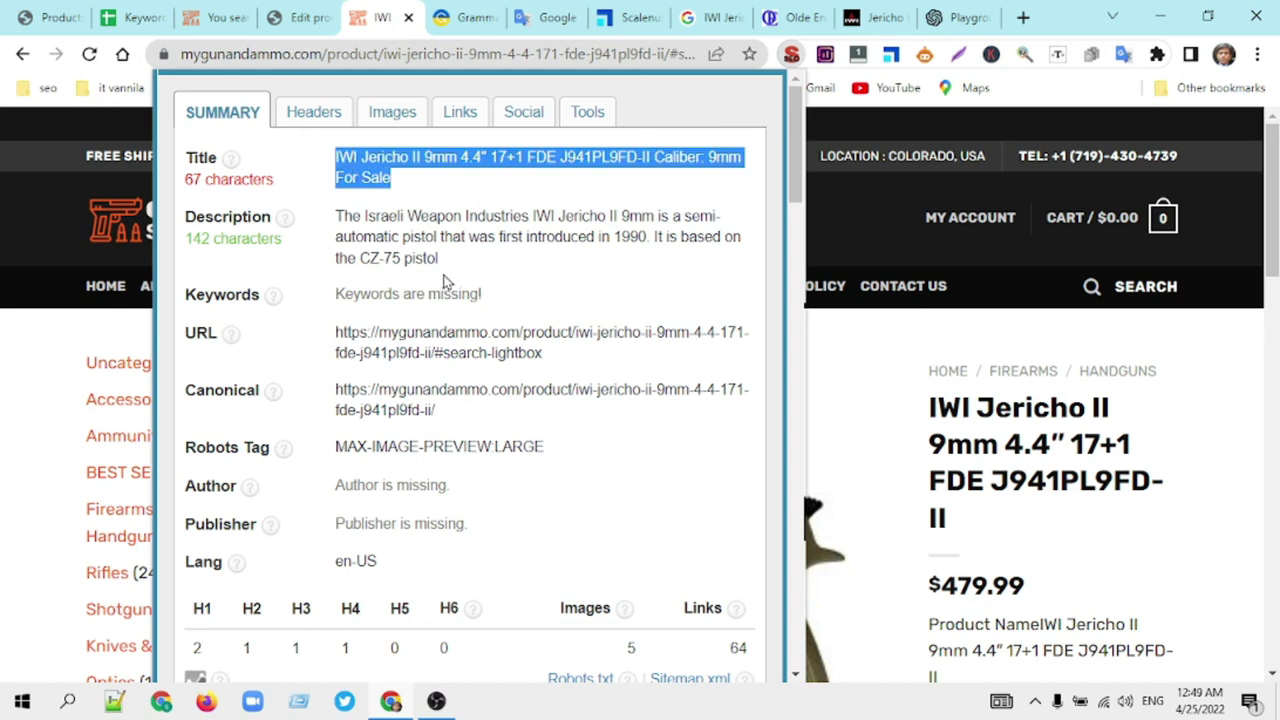
left_click_drag(334, 215, 462, 261)
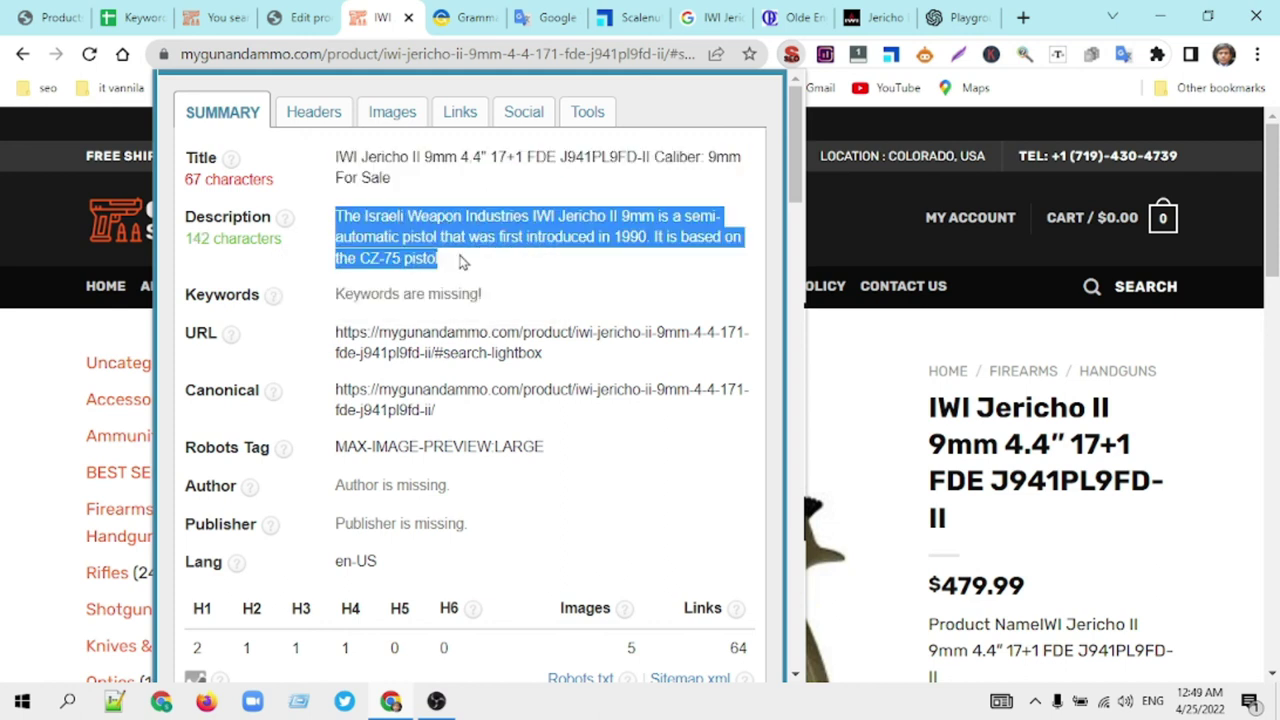
scroll(548, 275, "down", 2)
left_click_drag(205, 437, 194, 444)
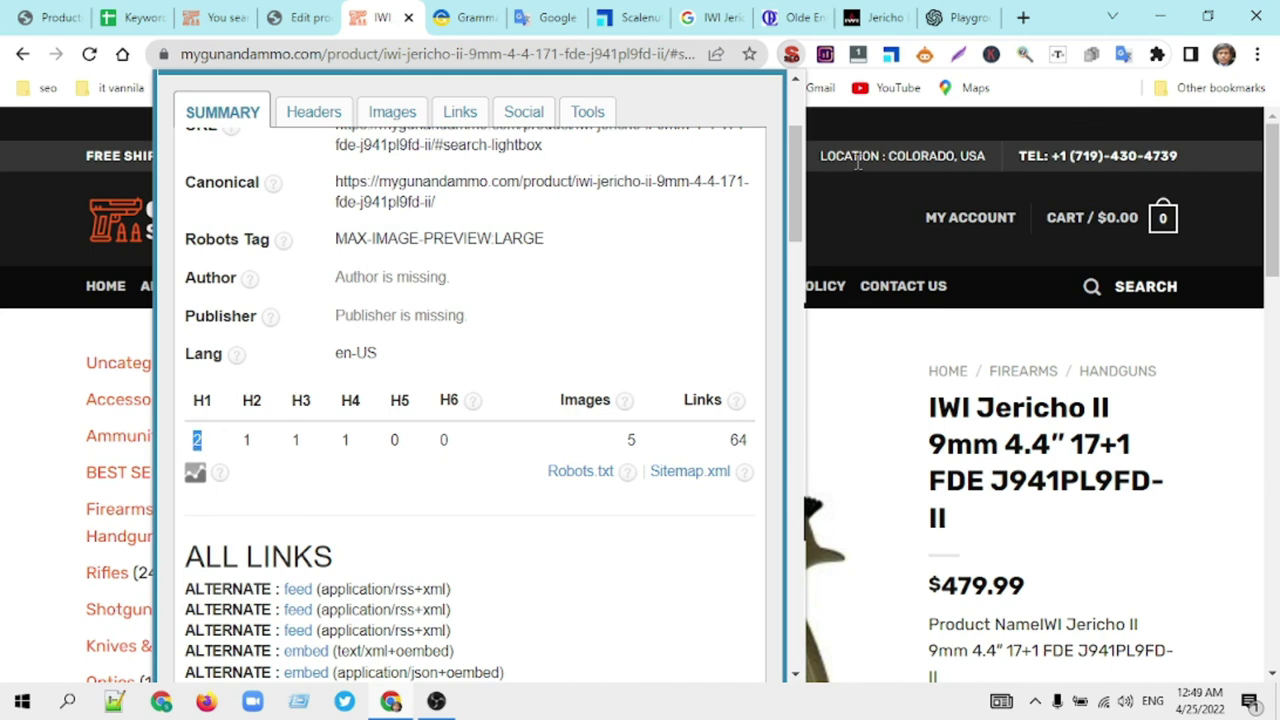
left_click(877, 131)
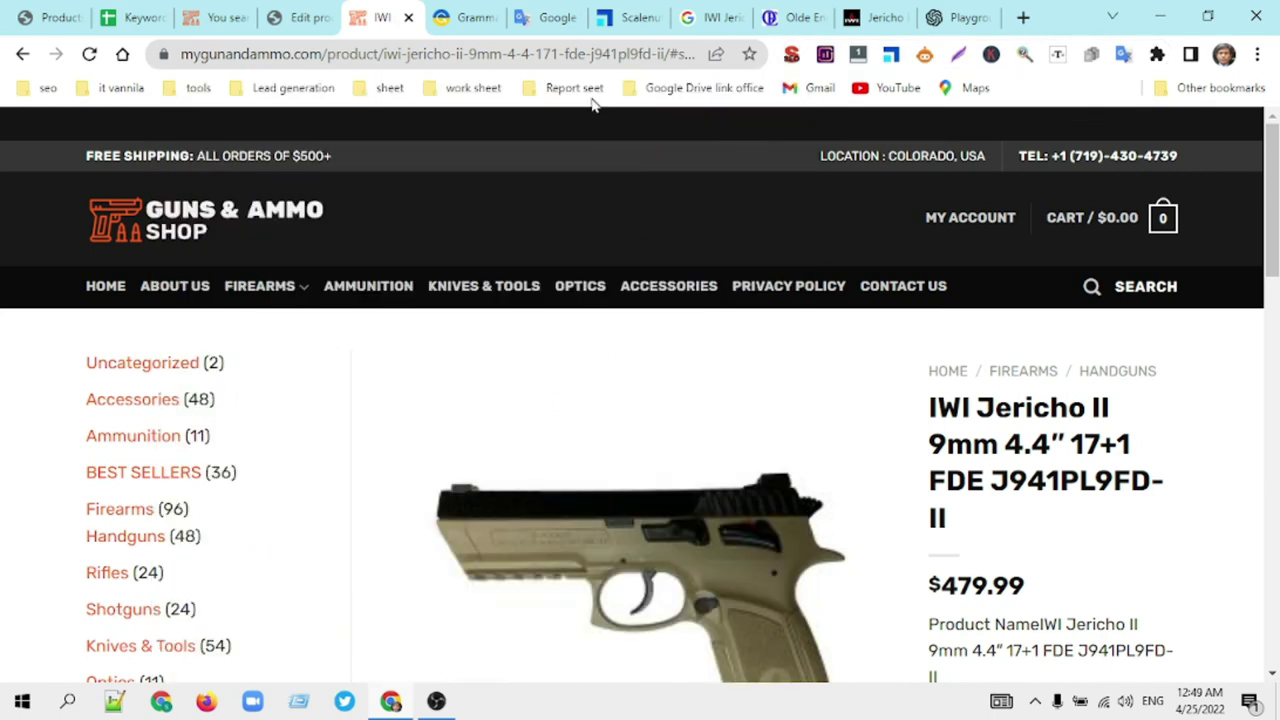
Step: Change the product description's opening "IWI Jericho II 9mm 4.4" 17+1 FDE For Sale" heading to Heading 2 and update the product
left_click(306, 18)
scroll(658, 410, "down", 2)
left_click(430, 418)
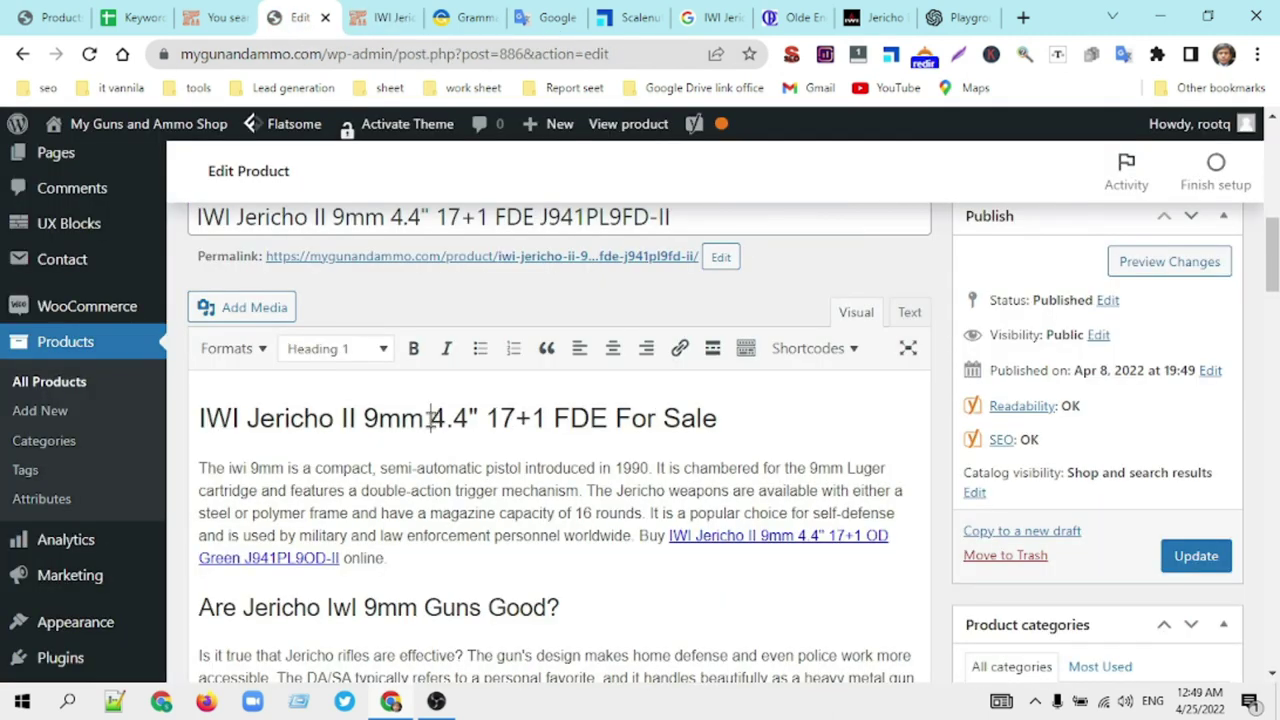
triple_click(430, 418)
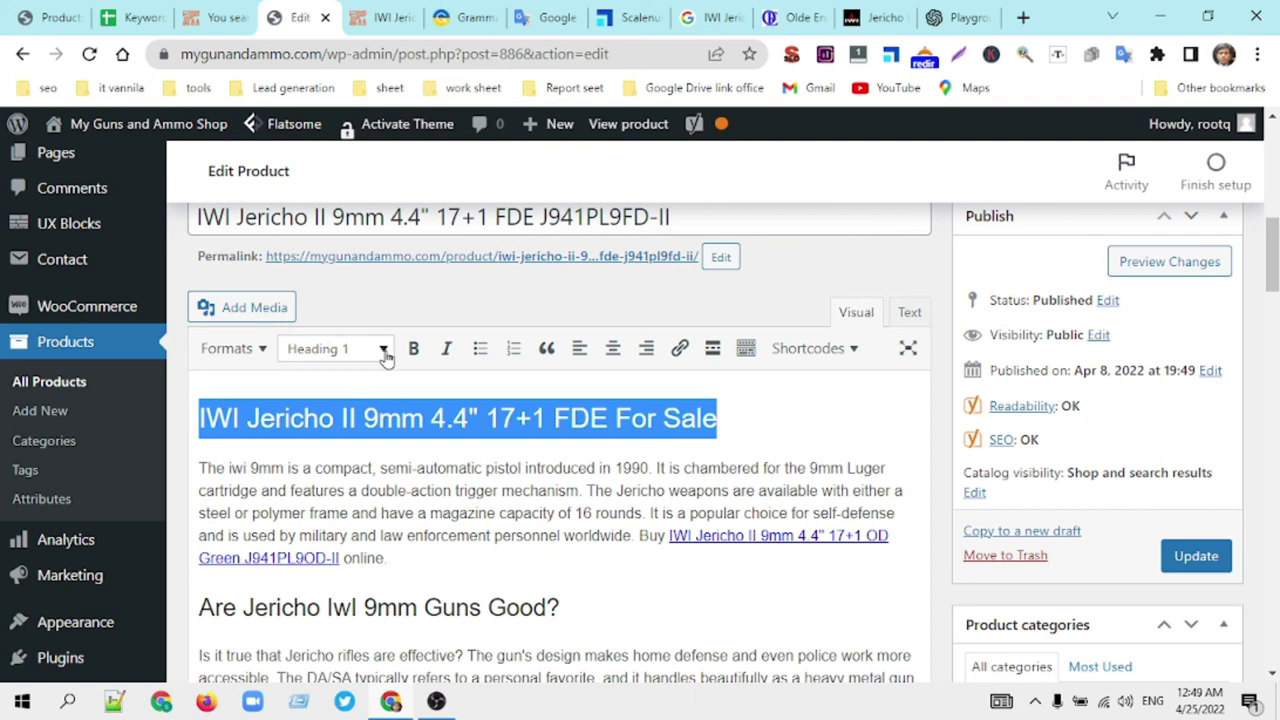
left_click(381, 350)
left_click(345, 463)
left_click(455, 418)
left_click(391, 218)
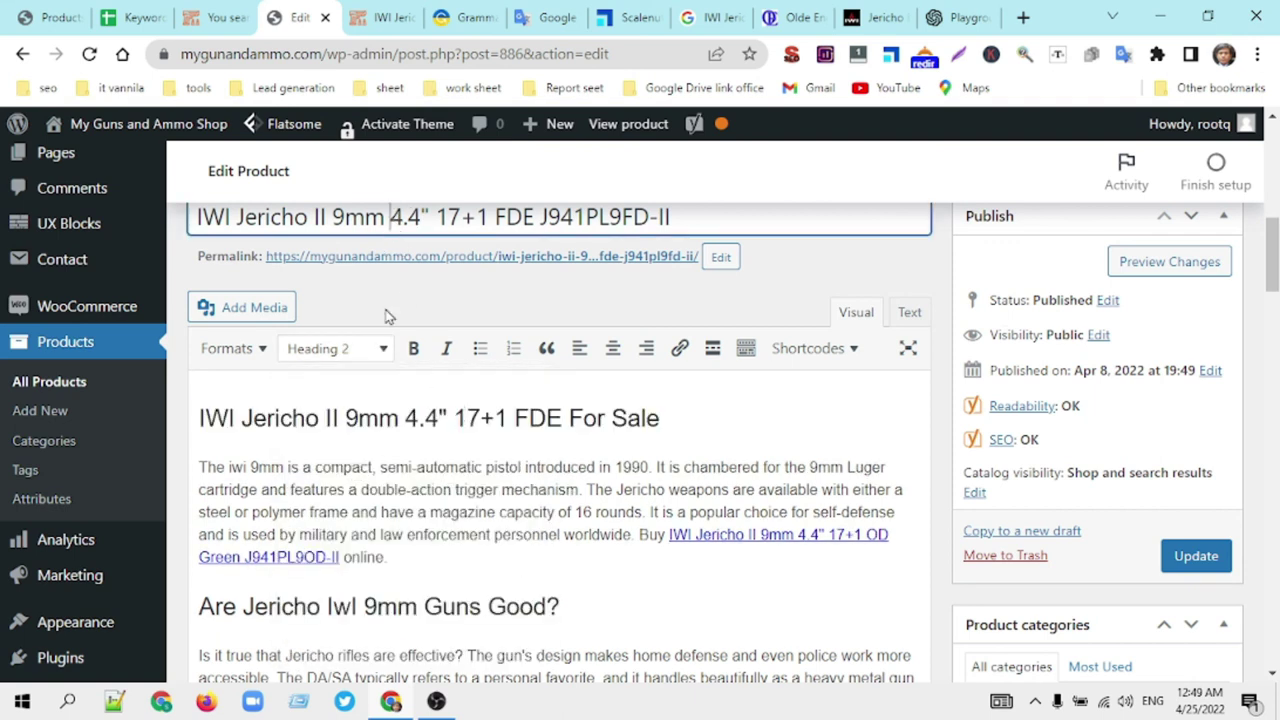
left_click(362, 416)
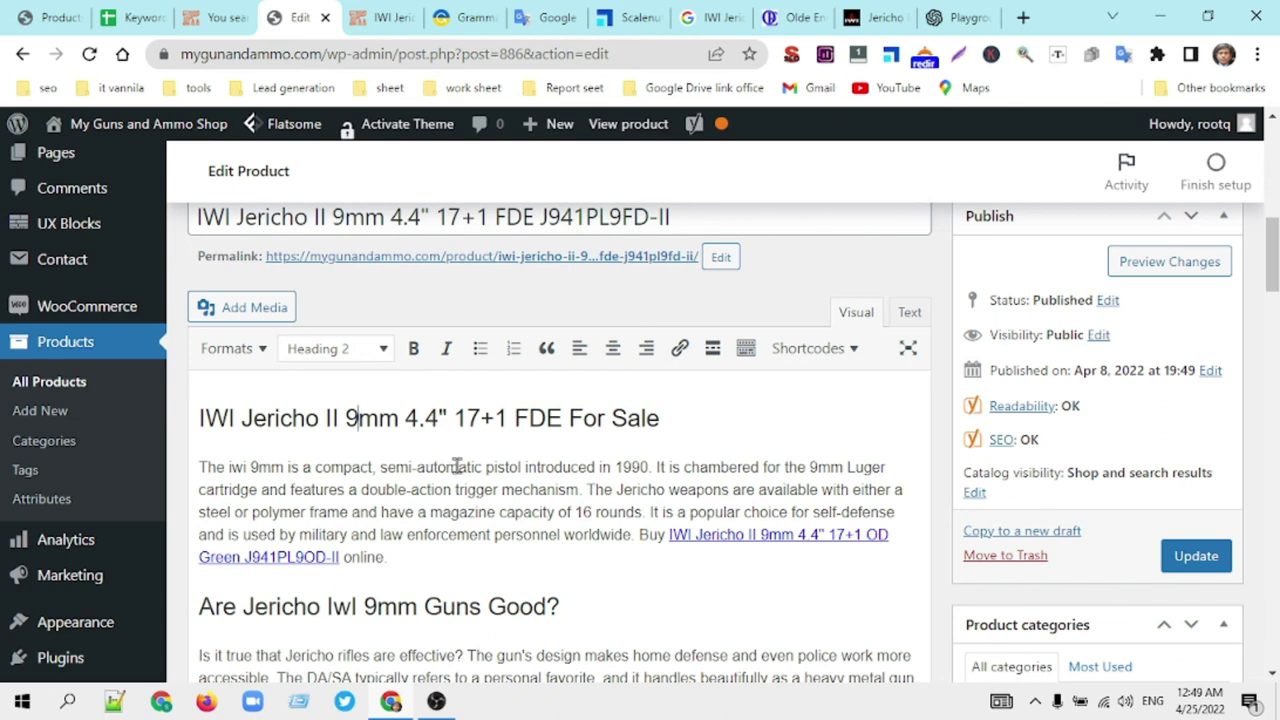
left_click(1189, 556)
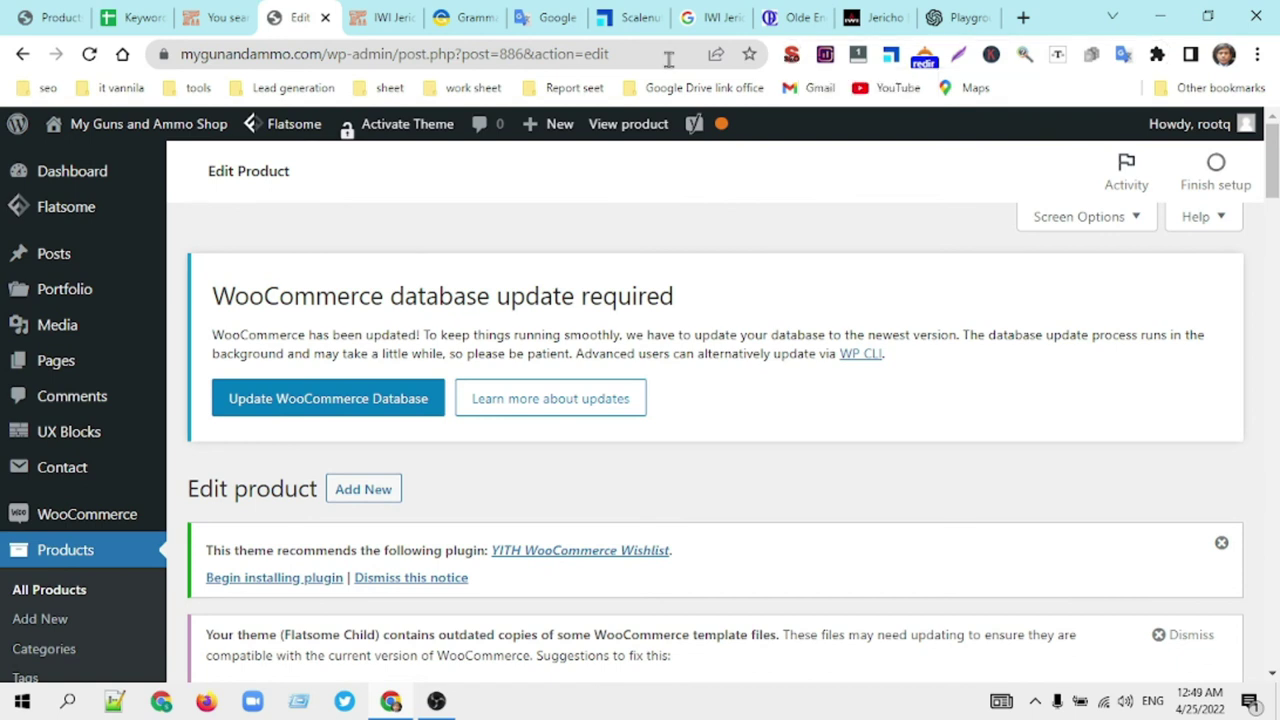
Step: Reload the live product page and recheck its H1 count in the SEO extension's summary
left_click(388, 26)
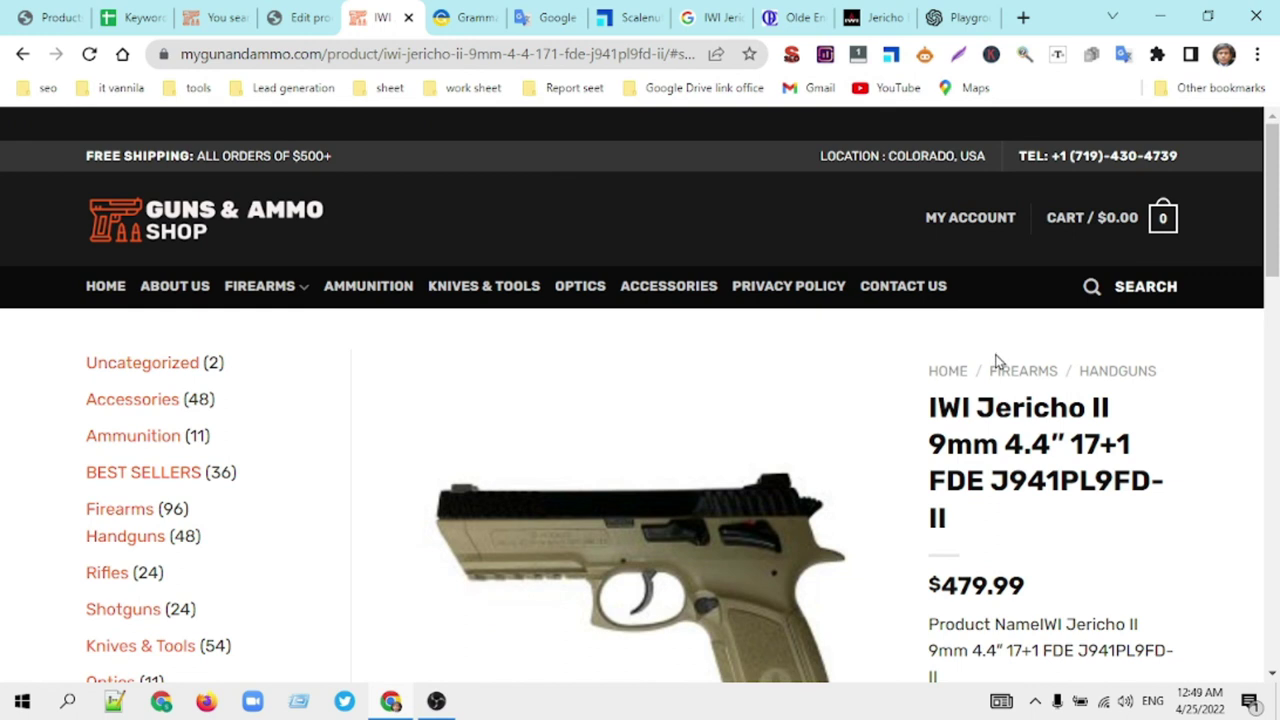
left_click(89, 54)
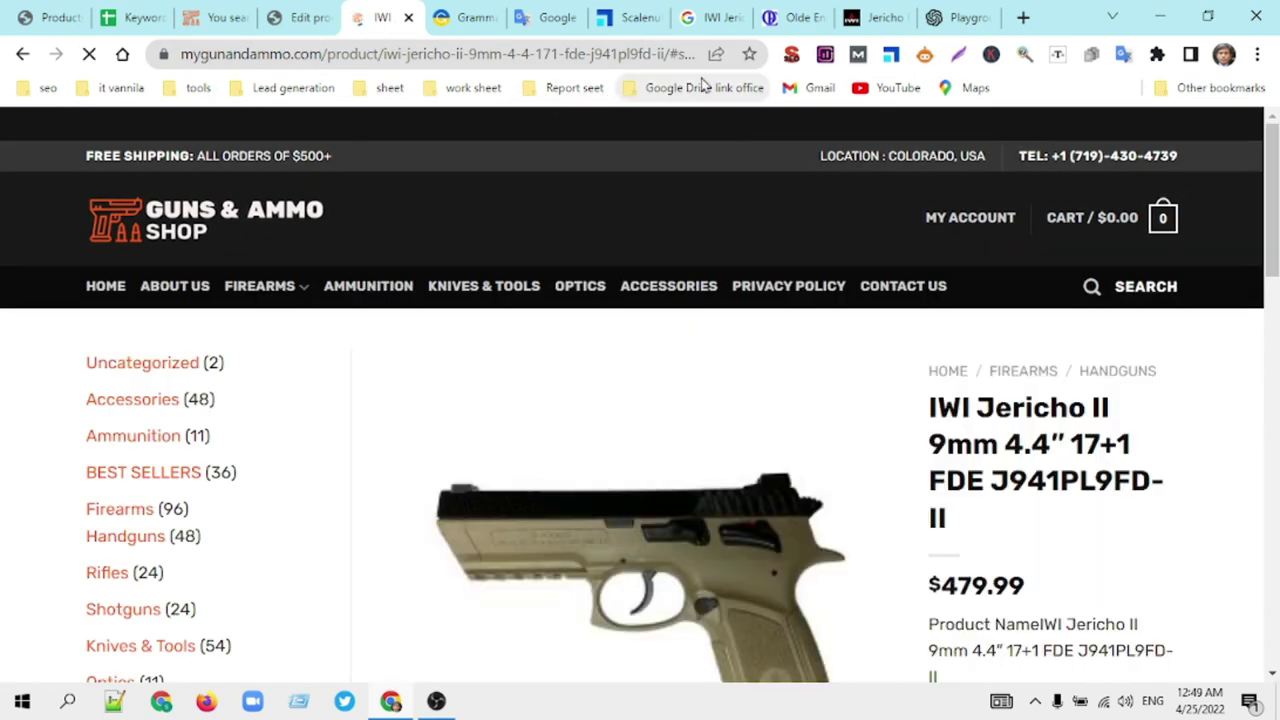
left_click(791, 55)
double_click(194, 649)
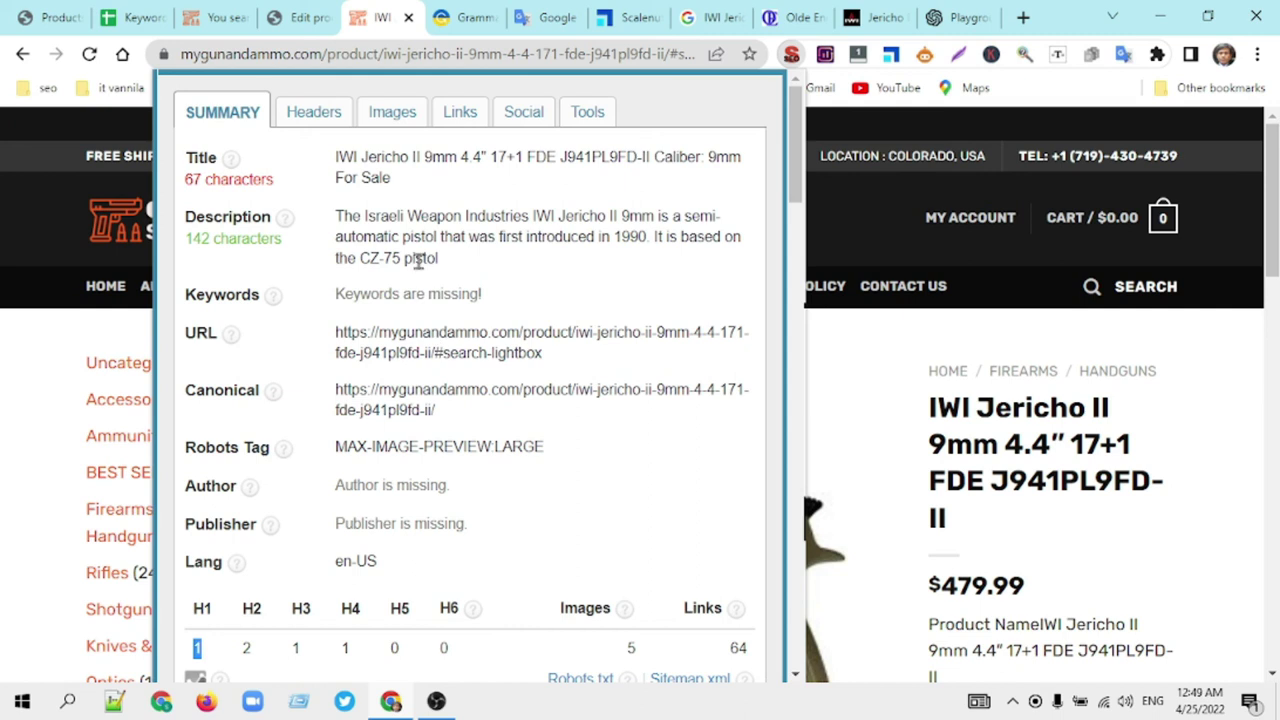
Step: Return to the product editor and remove "Caliber: 9mm" from the SEO title, leaving the Title and Page variables followed by "For Sale"
left_click_drag(338, 157, 411, 198)
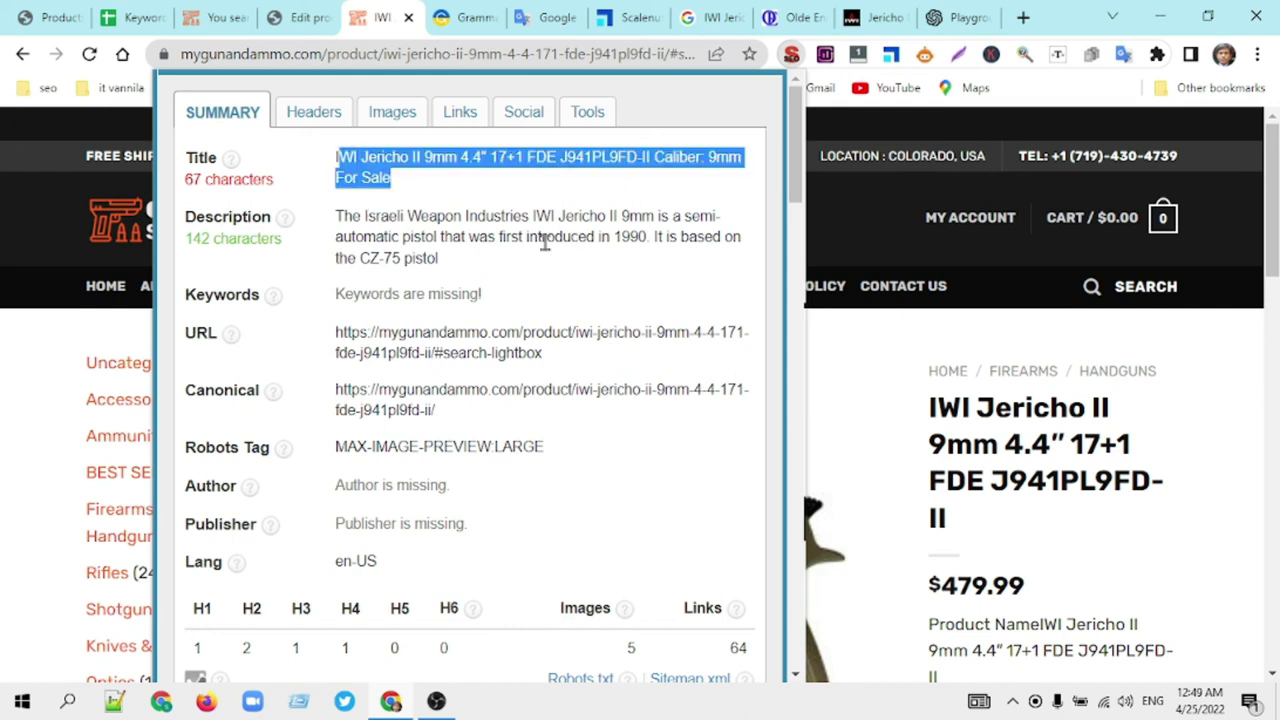
left_click(855, 344)
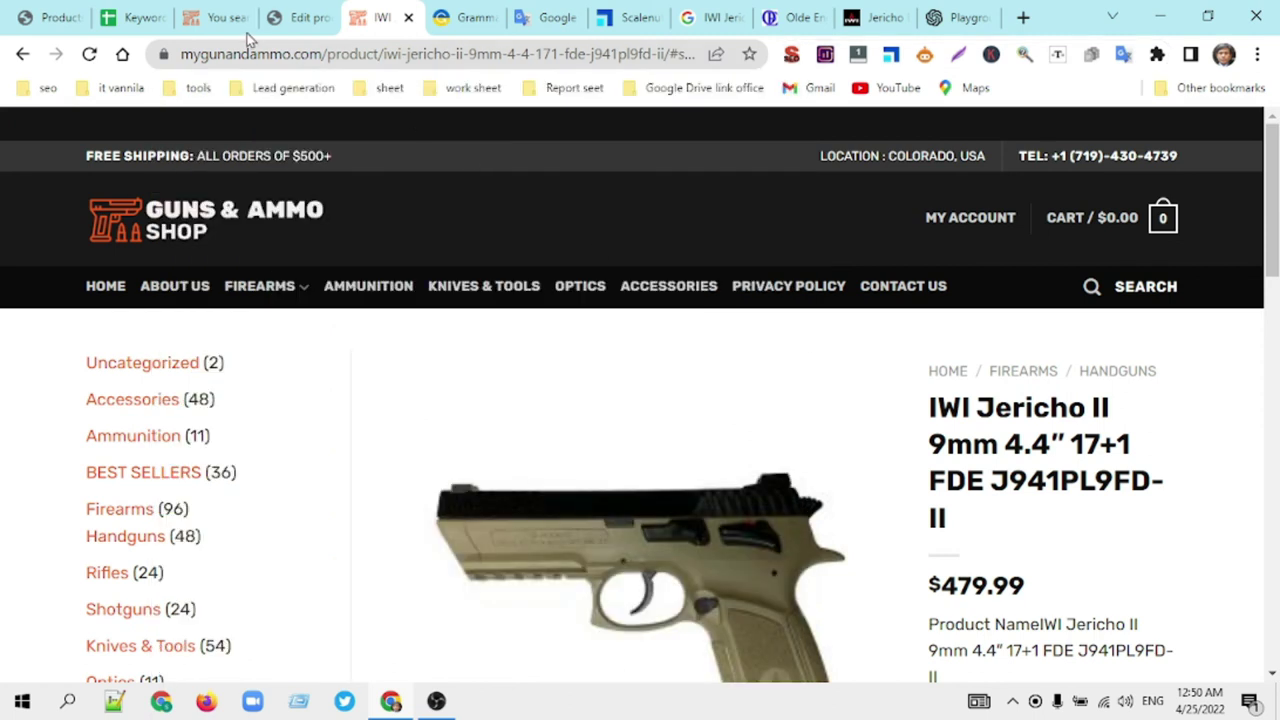
left_click(292, 17)
scroll(685, 480, "down", 20)
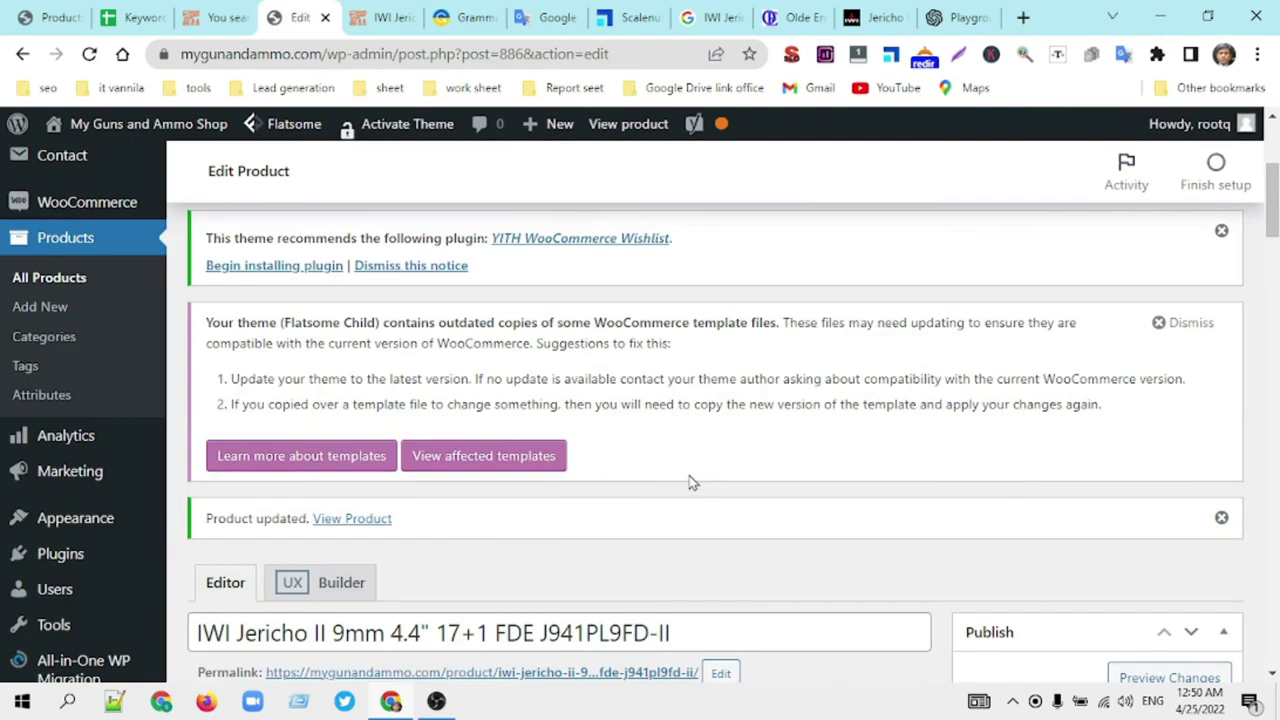
scroll(689, 472, "down", 7)
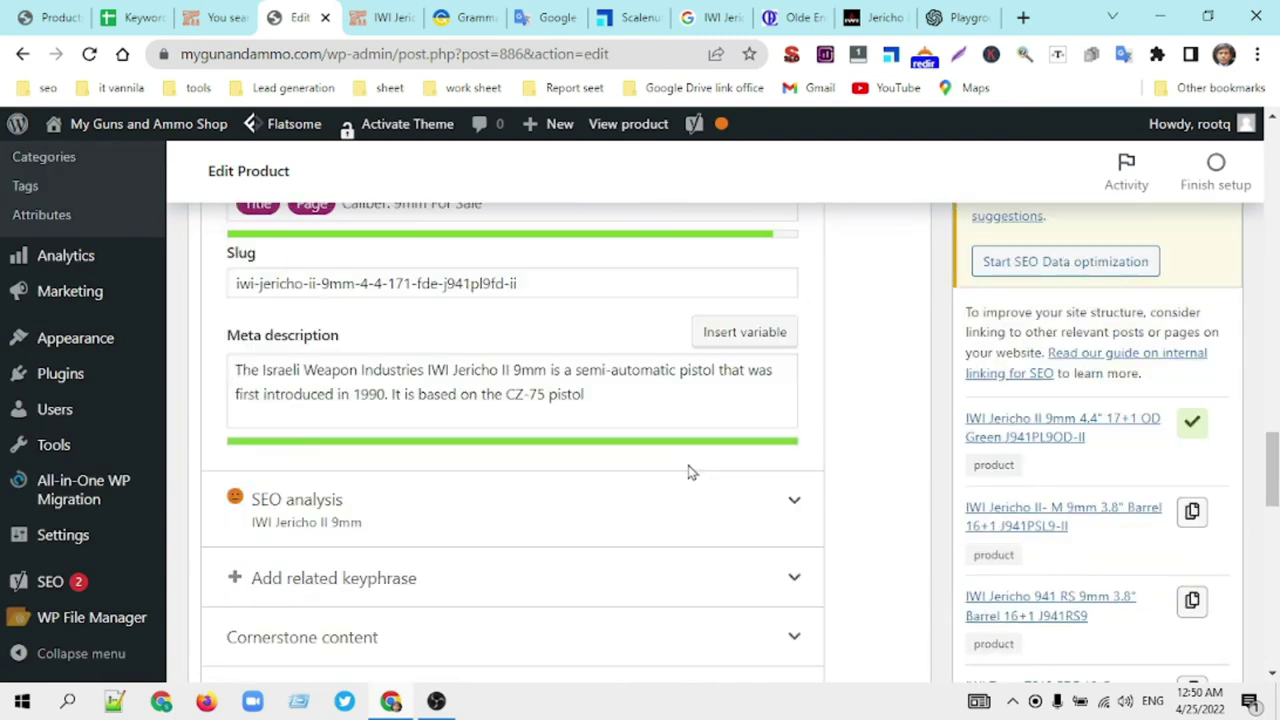
scroll(689, 472, "up", 3)
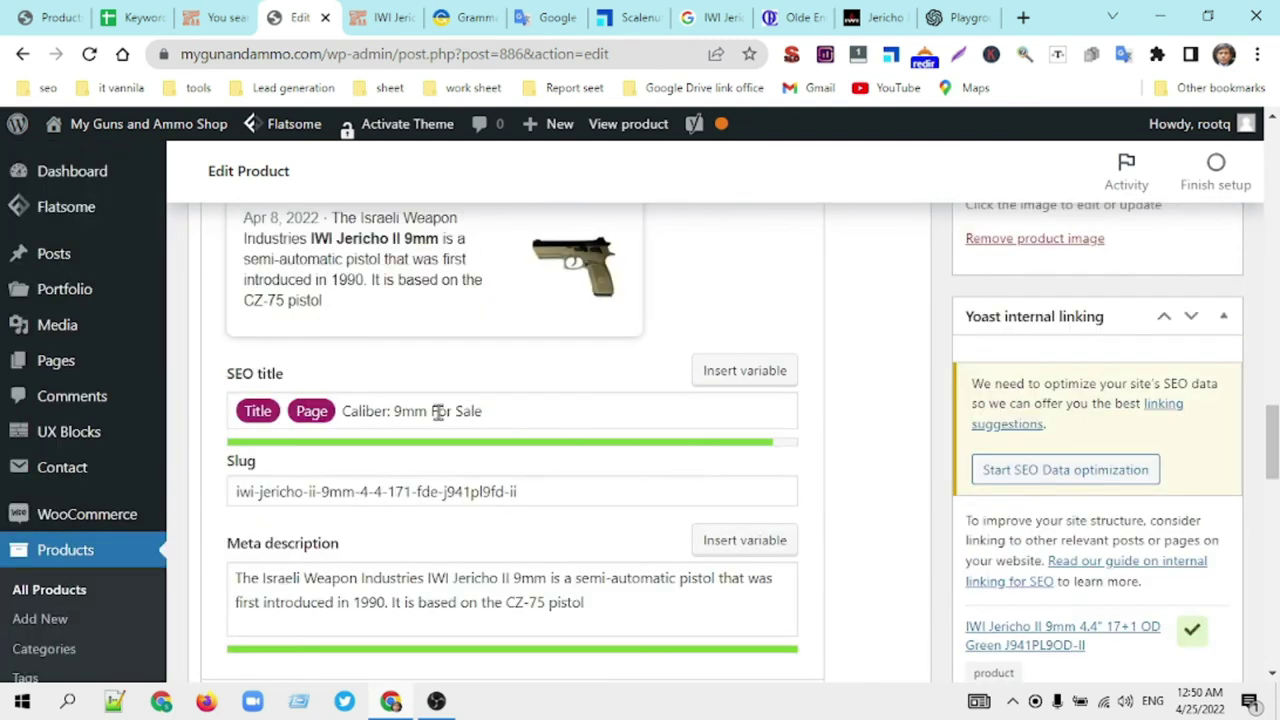
left_click_drag(430, 413, 580, 408)
left_click(589, 408)
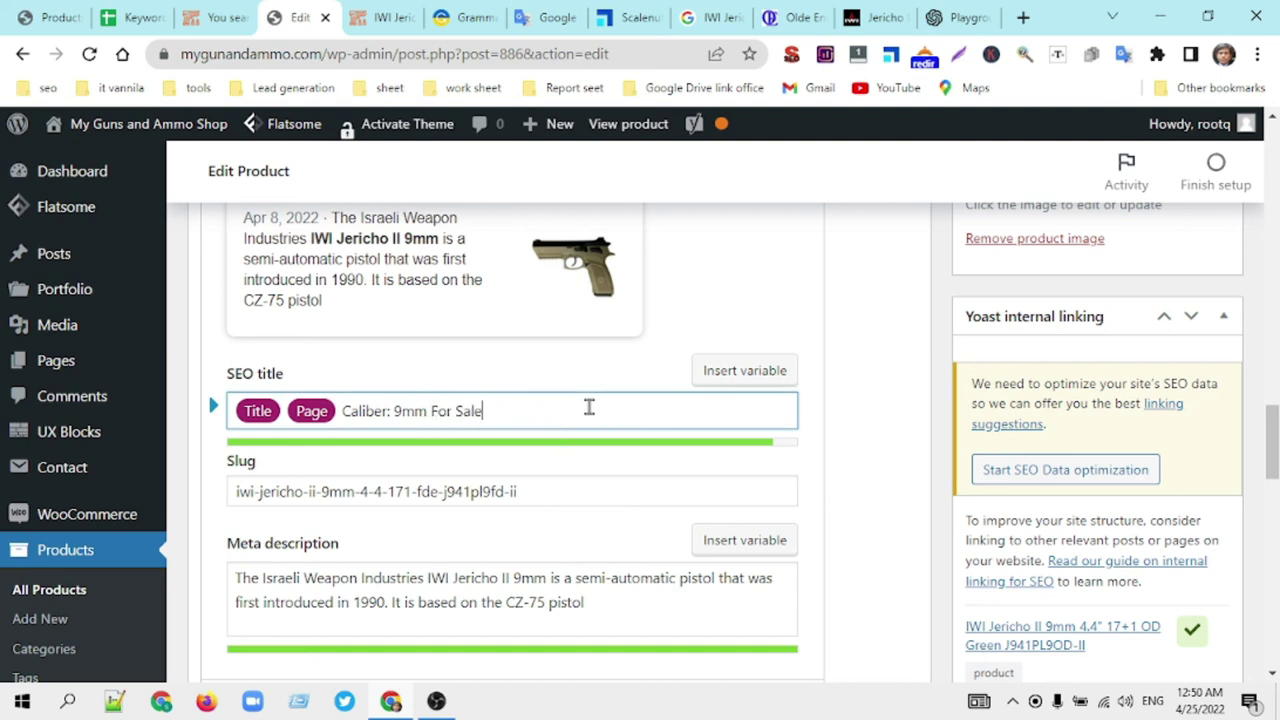
left_click_drag(431, 414, 343, 416)
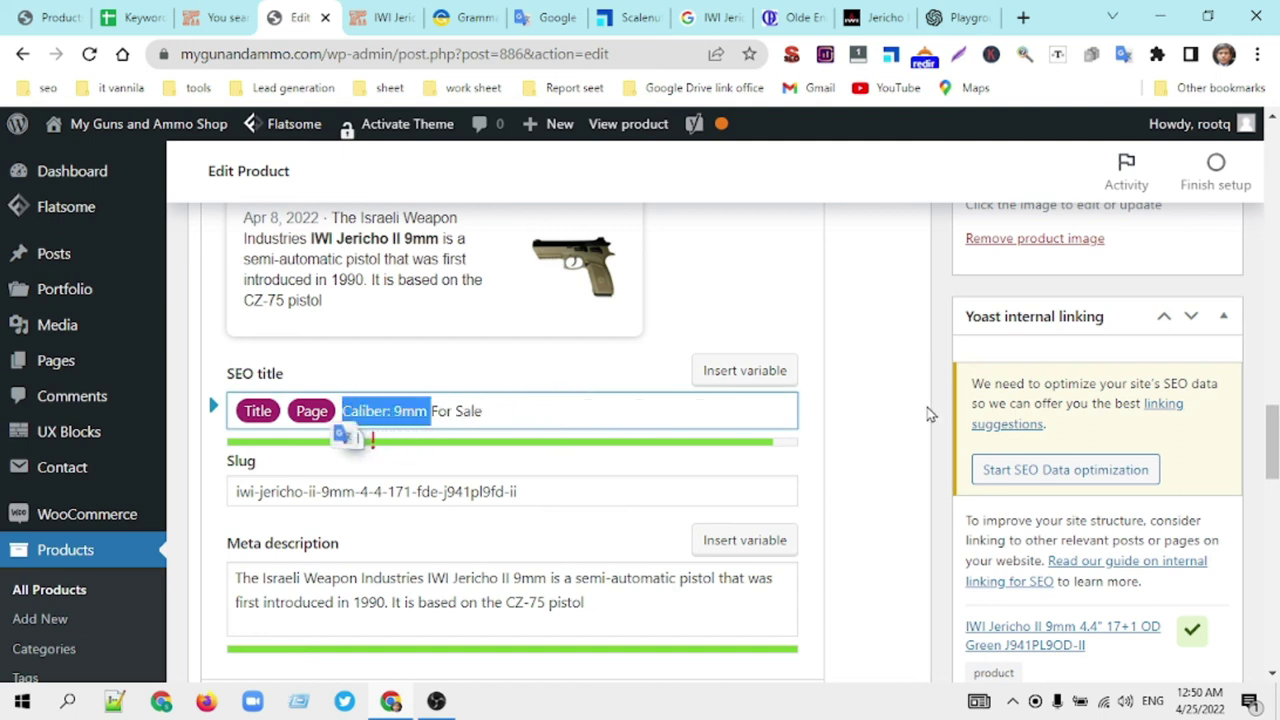
key("BackSpace")
key("BackSpace")
Step: Update the product to save the shortened SEO title
scroll(880, 402, "up", 1)
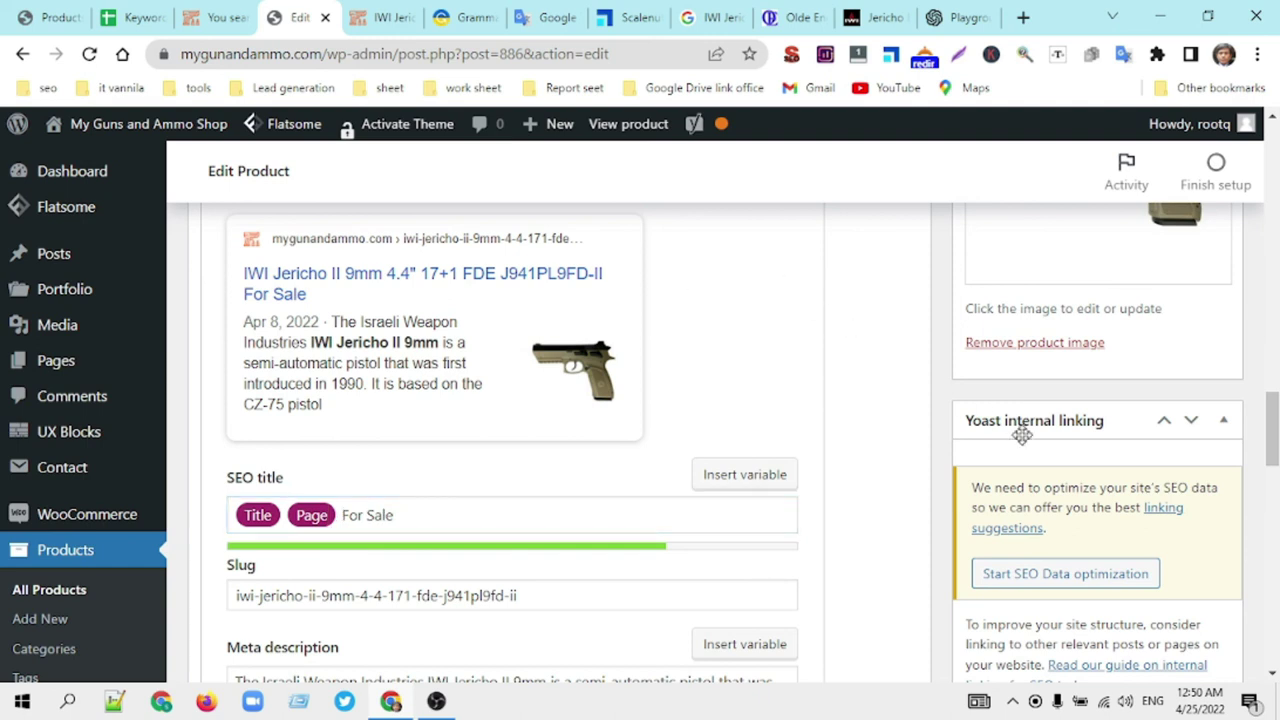
scroll(1083, 396, "up", 5)
scroll(1088, 398, "up", 3)
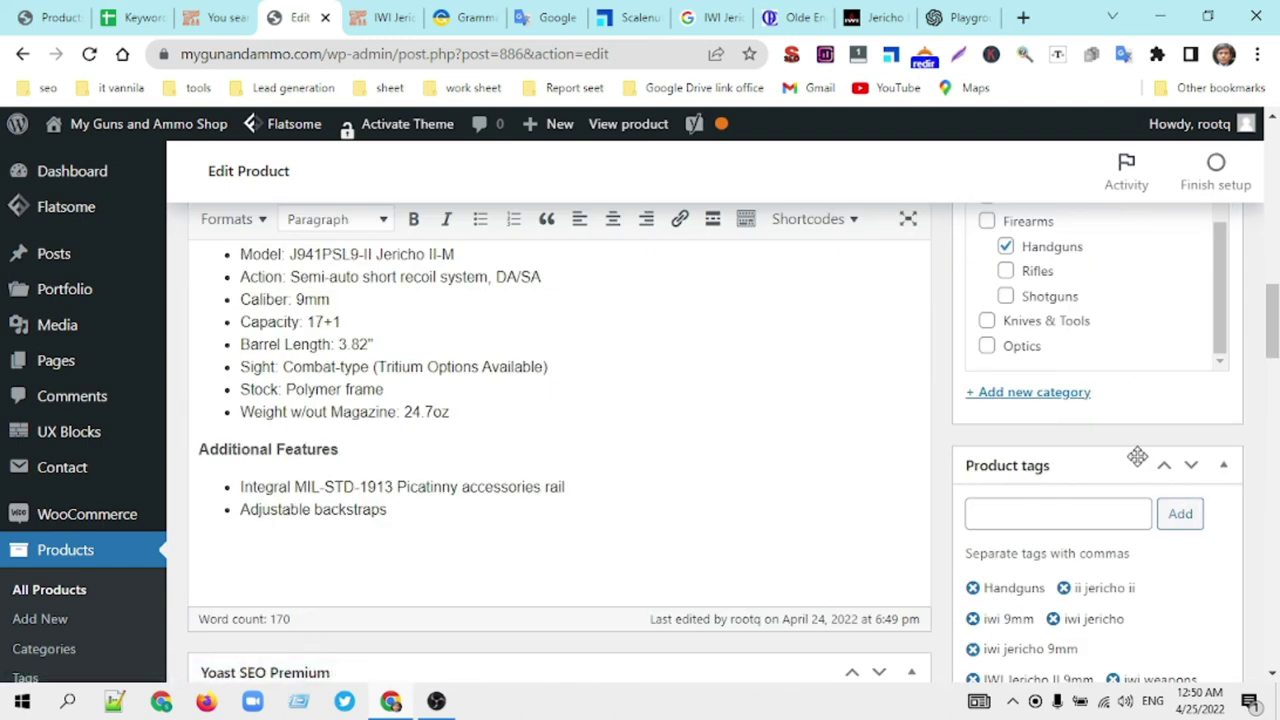
scroll(1191, 470, "up", 4)
left_click(1198, 455)
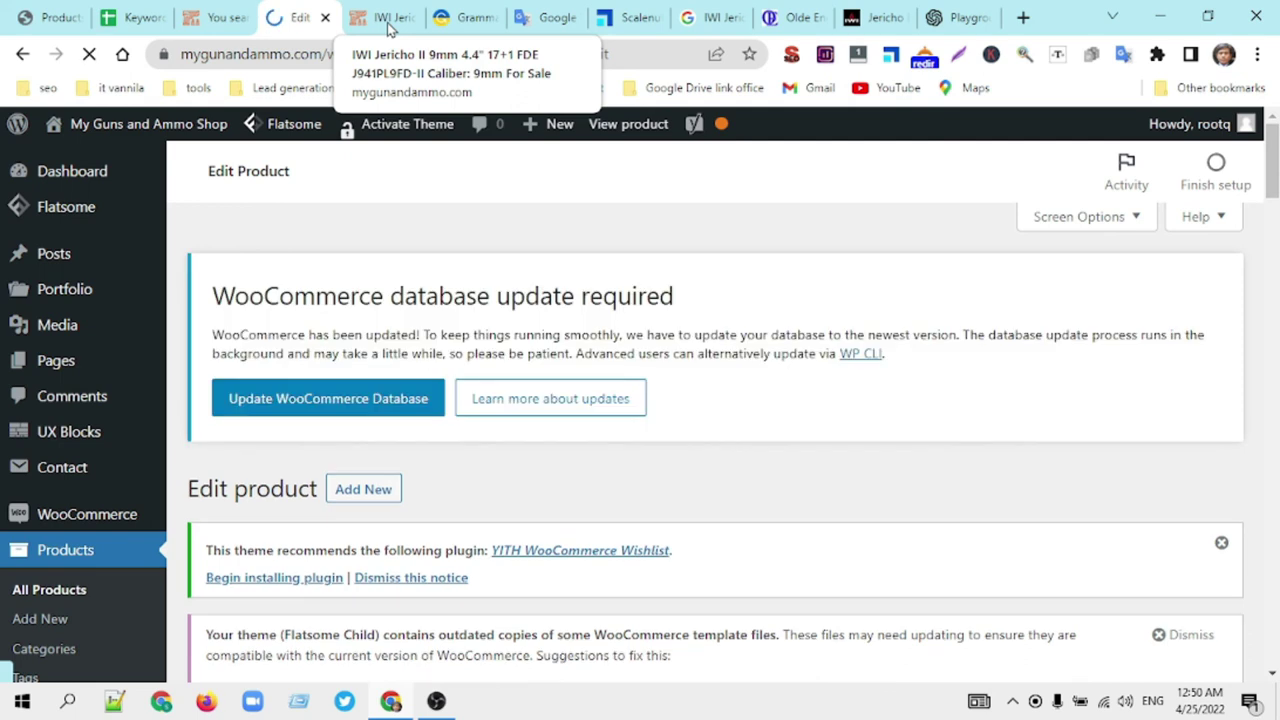
Step: Run SEO Minion's on-page SEO analysis on the live product page and examine its title, meta description and headings
left_click(388, 28)
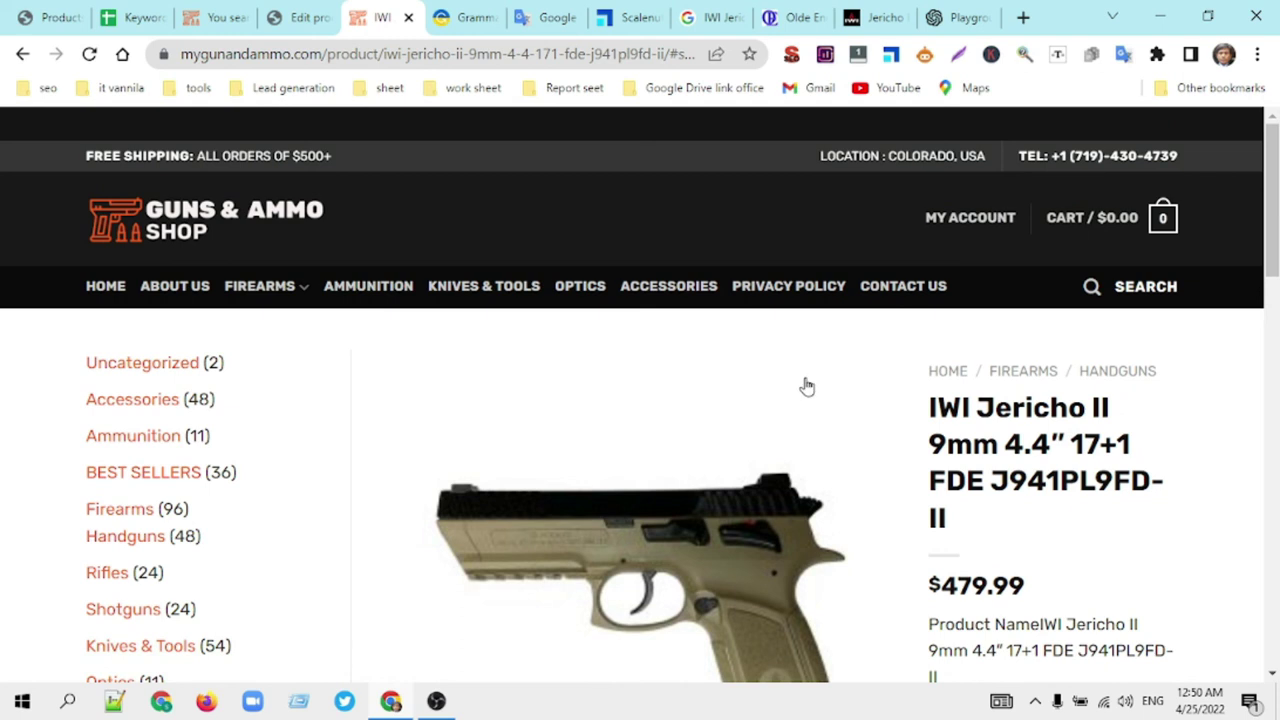
left_click(927, 57)
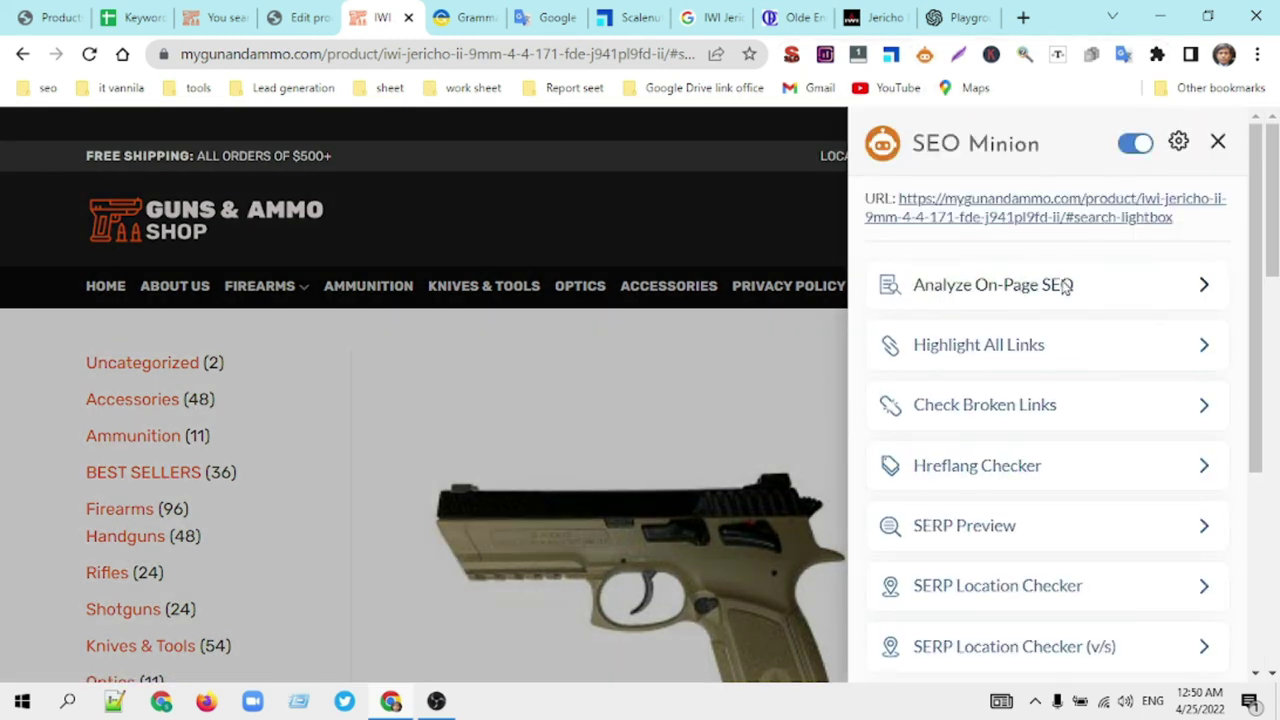
left_click(1066, 288)
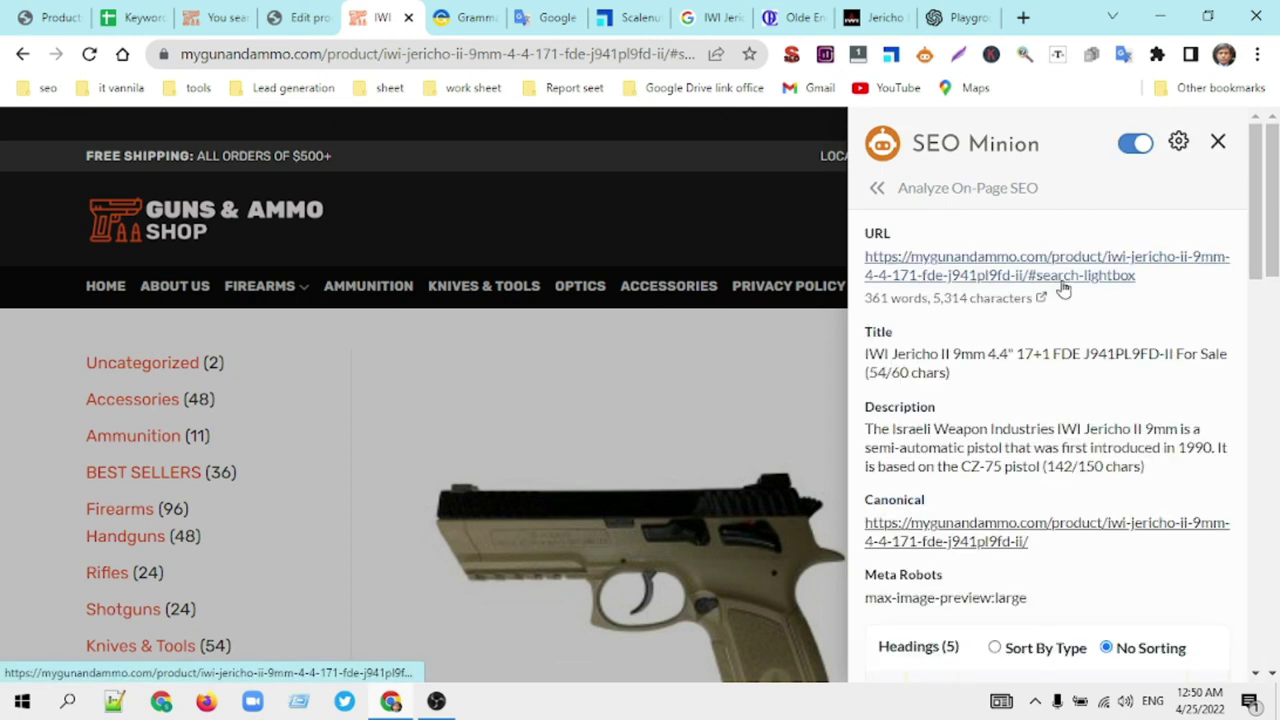
left_click_drag(864, 332, 1093, 396)
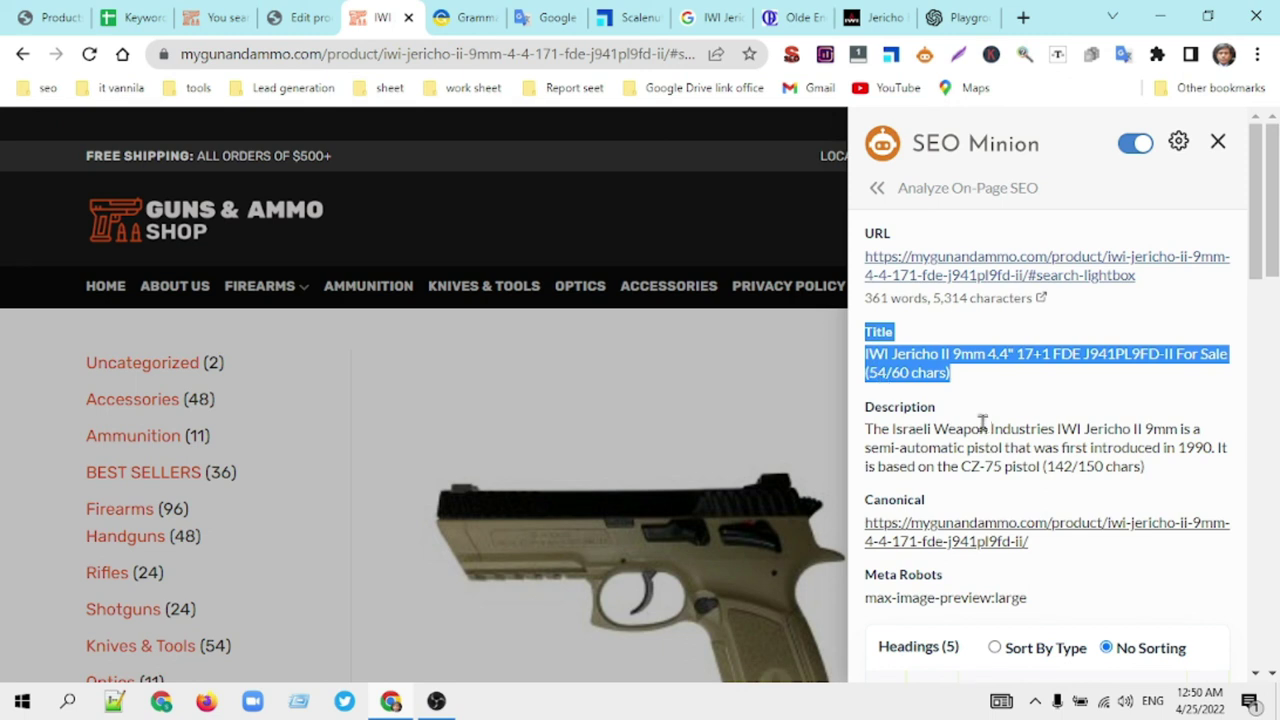
scroll(982, 424, "down", 1)
left_click_drag(864, 323, 1063, 362)
scroll(1063, 362, "down", 2)
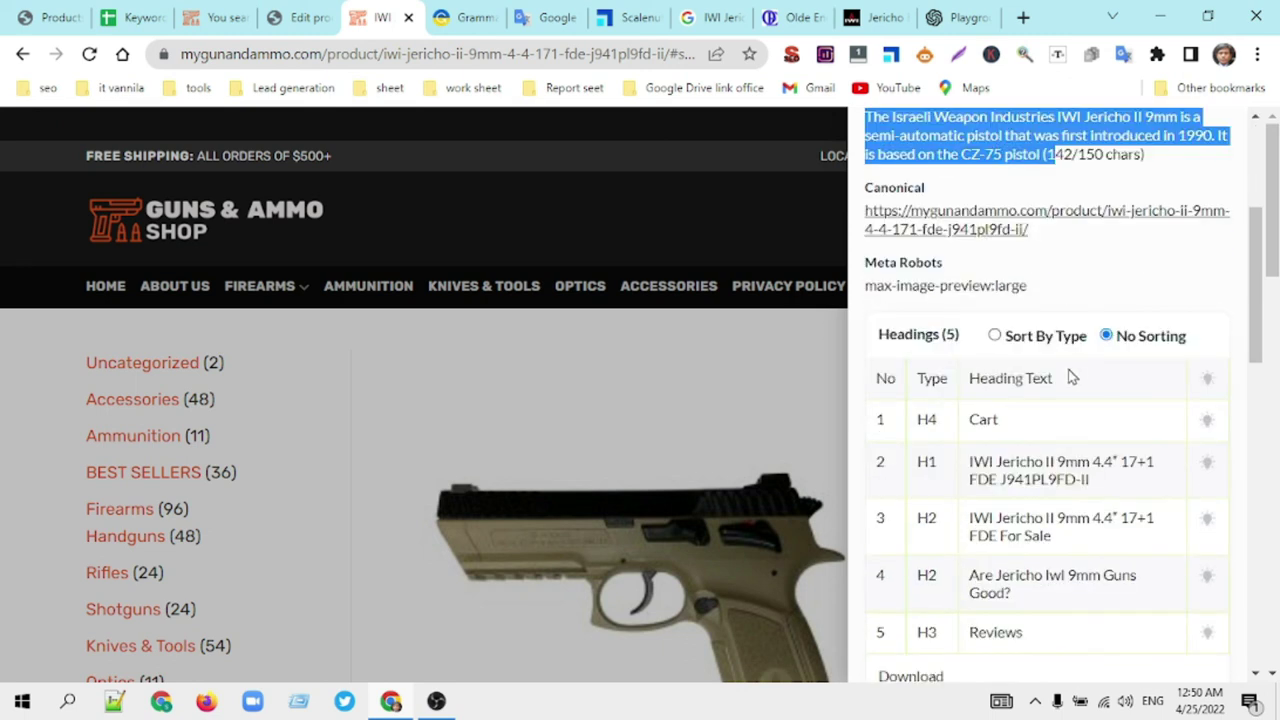